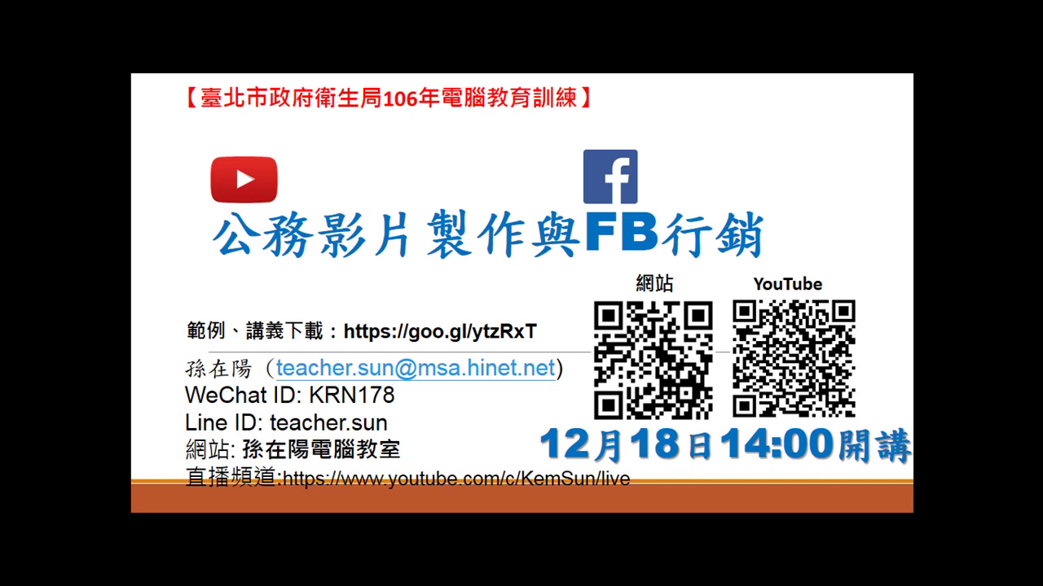
# Advance the slide show to the 課綱 course outline slide, then exit back to editing.
pyautogui.press('Right')
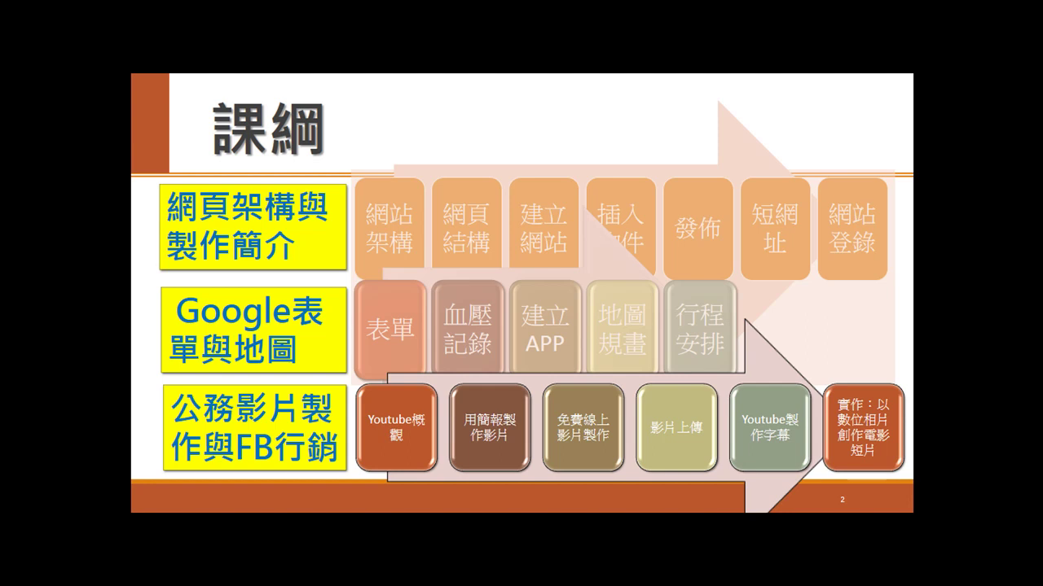
pyautogui.press('Escape')
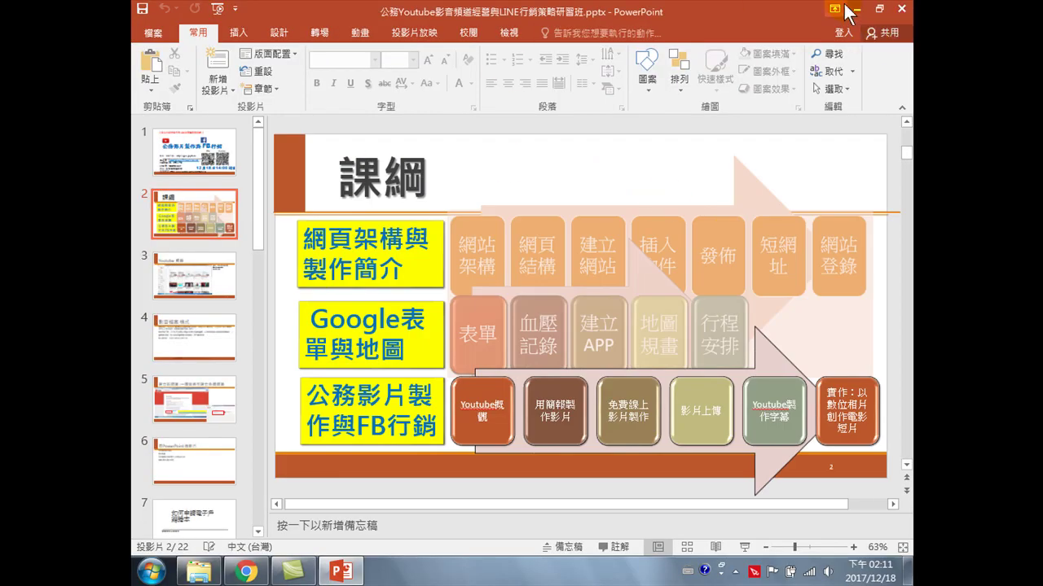
# Sign out of the Google account in the Chrome Google Drive window.
pyautogui.click(847, 7)
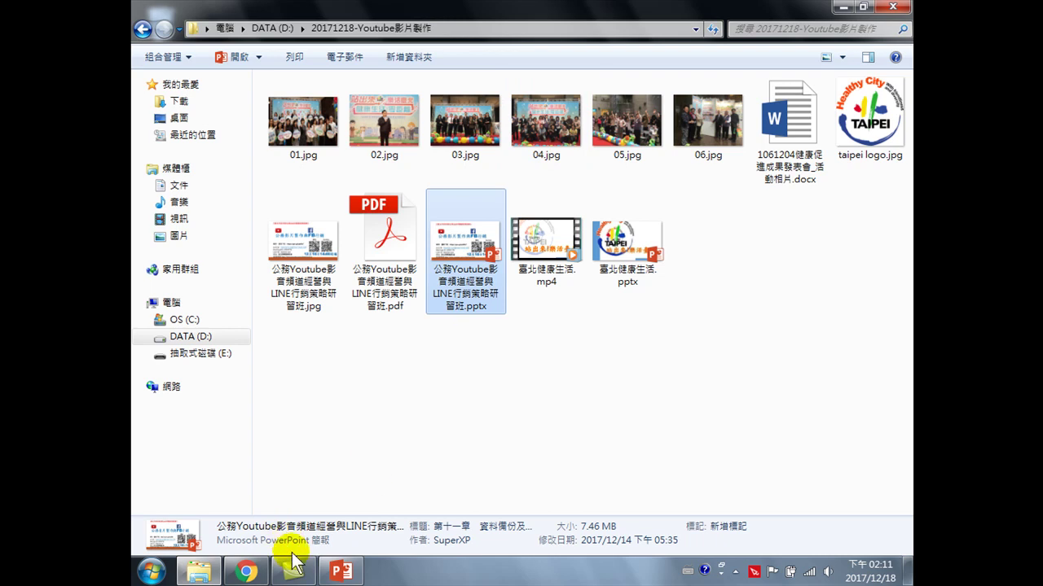
pyautogui.click(246, 572)
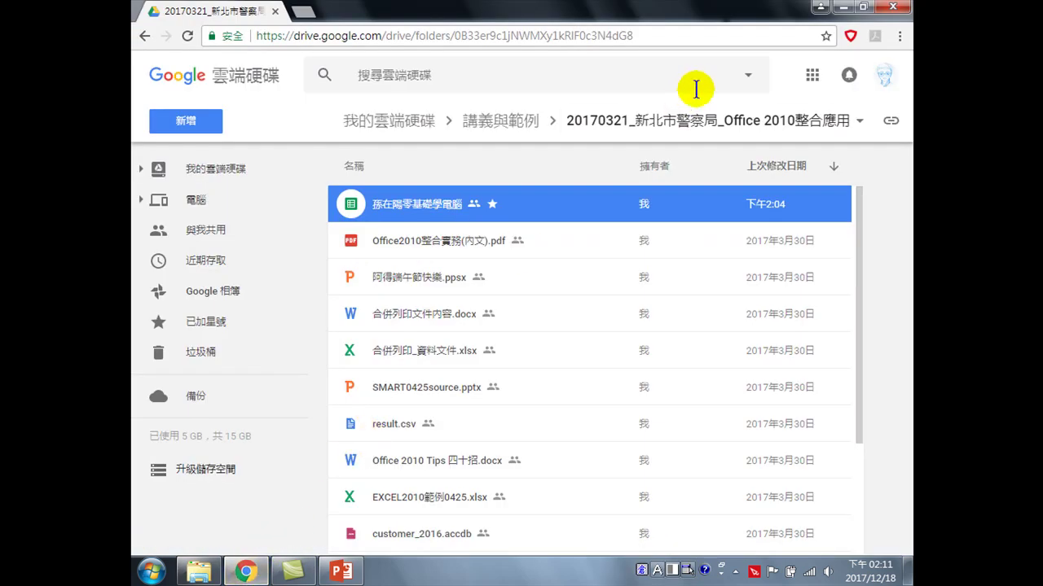
pyautogui.click(882, 75)
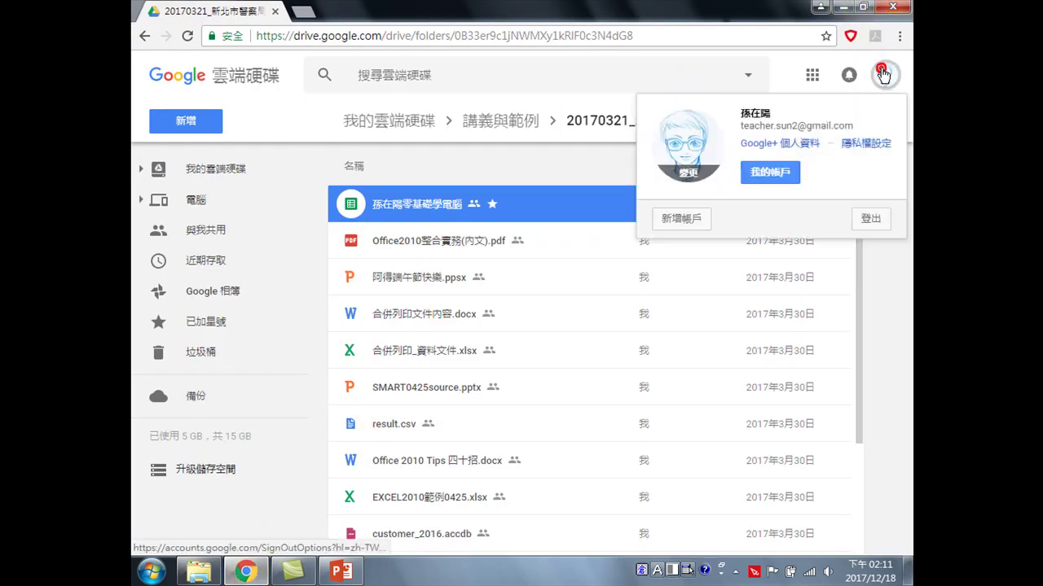
pyautogui.click(870, 218)
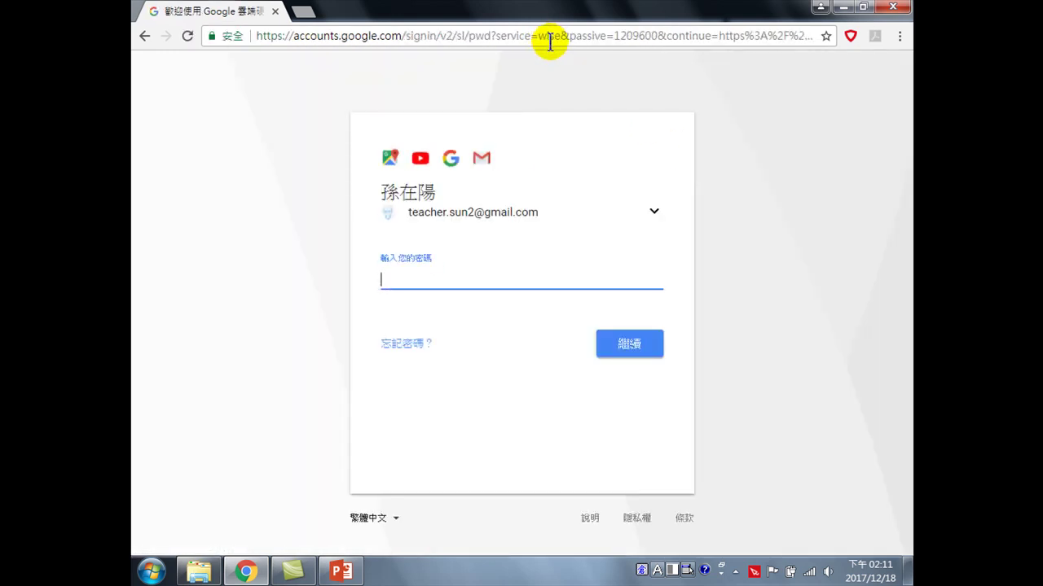
# Clear the web address from the browser's address bar.
pyautogui.click(551, 37)
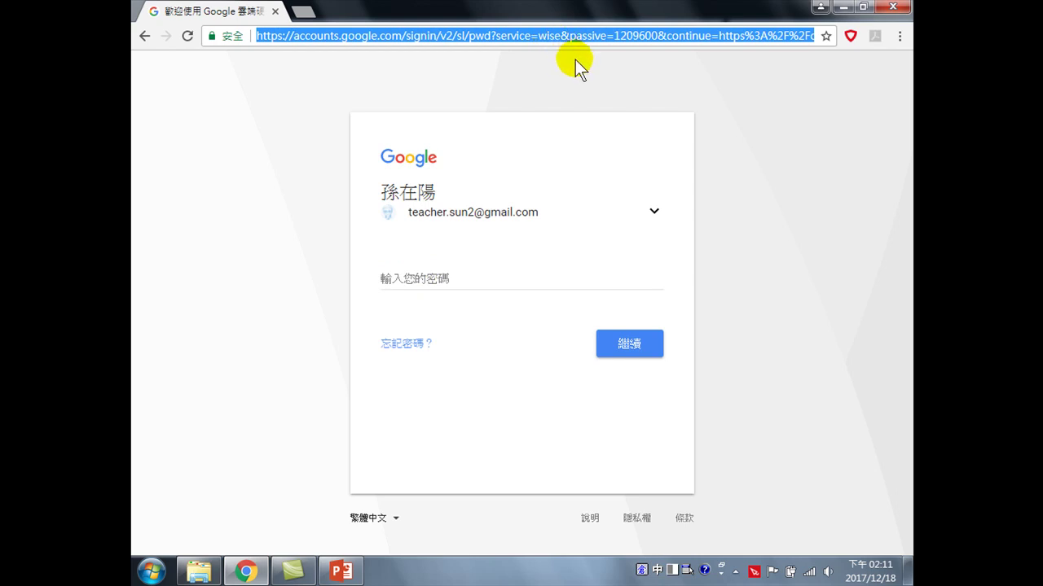
pyautogui.write('_')
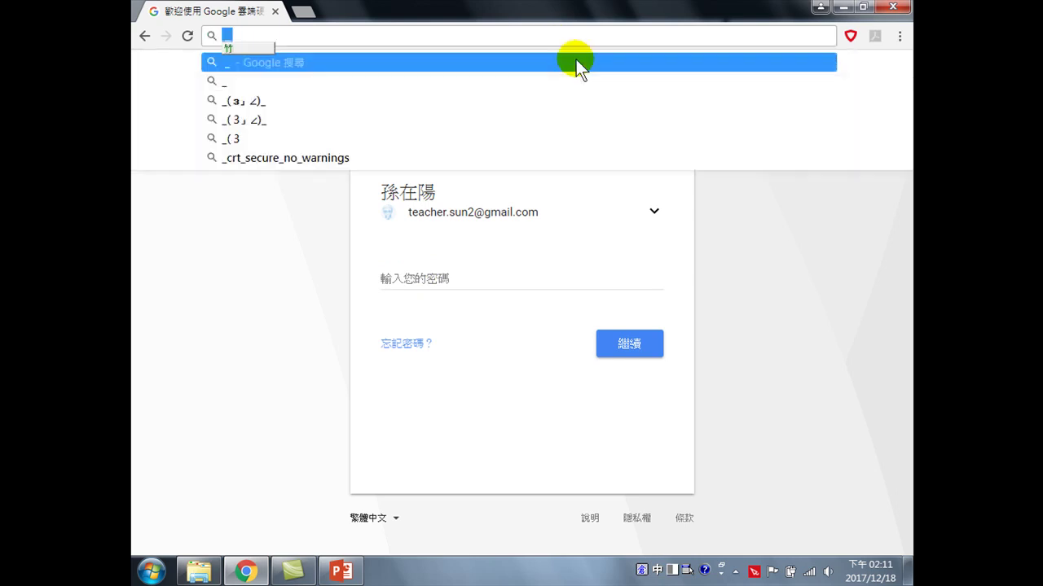
pyautogui.press('BackSpace')
pyautogui.click(340, 571)
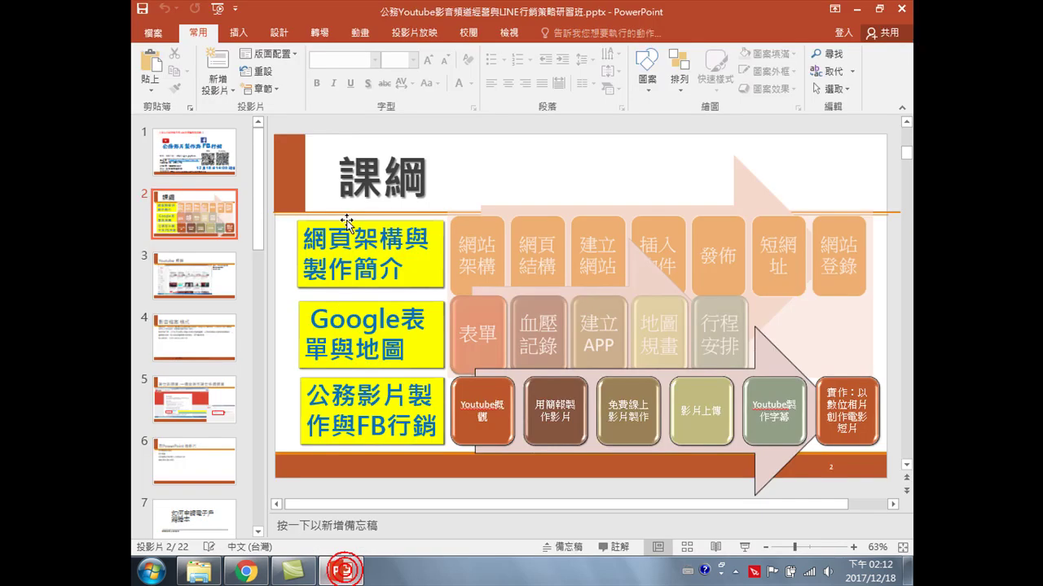
pyautogui.click(185, 171)
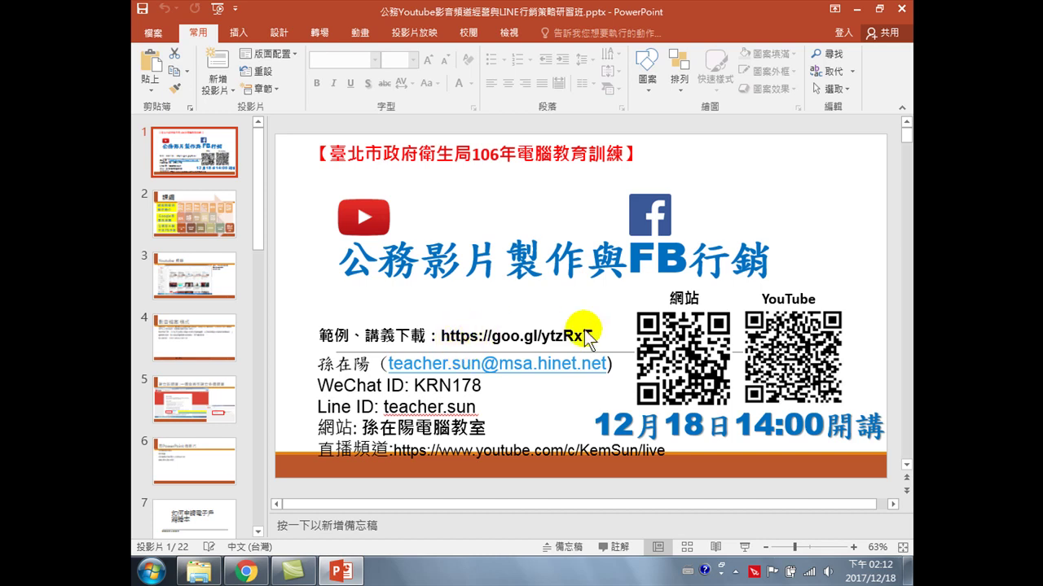
pyautogui.moveTo(440, 335); pyautogui.dragTo(474, 336)
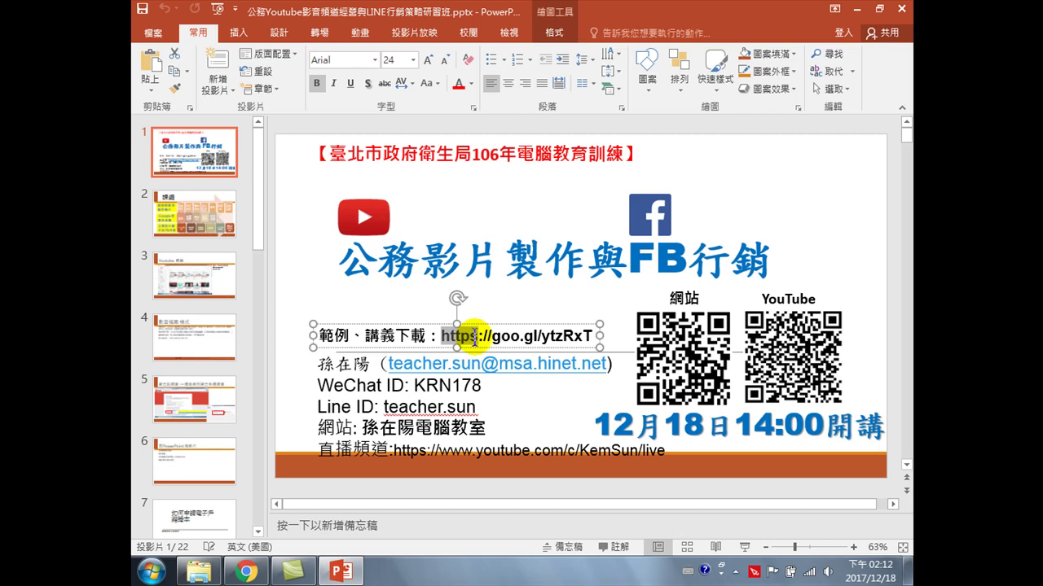
pyautogui.moveTo(474, 337); pyautogui.dragTo(542, 334)
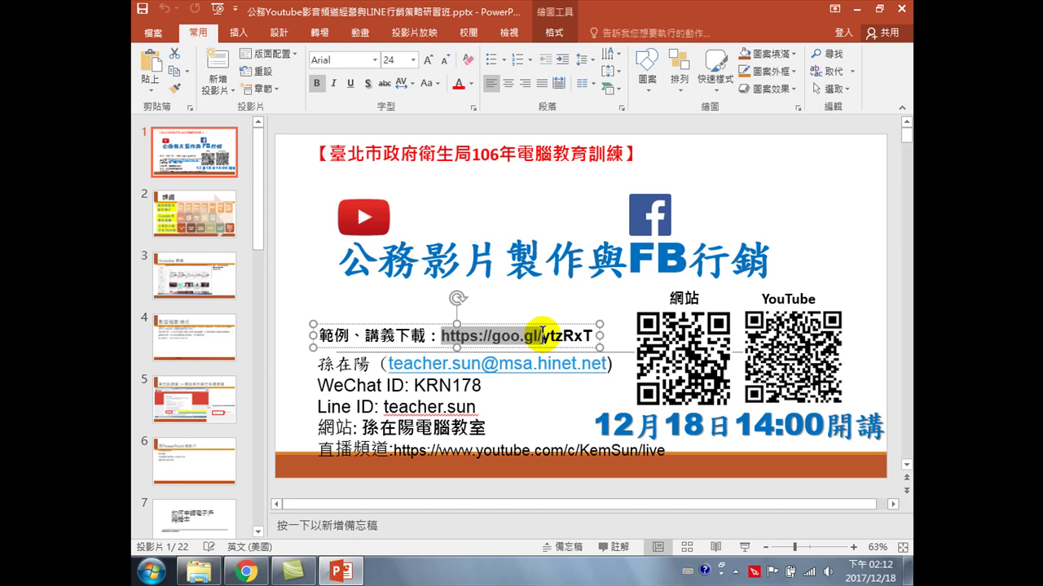
pyautogui.moveTo(542, 332); pyautogui.dragTo(600, 336)
pyautogui.hotkey('ctrl', 'c')
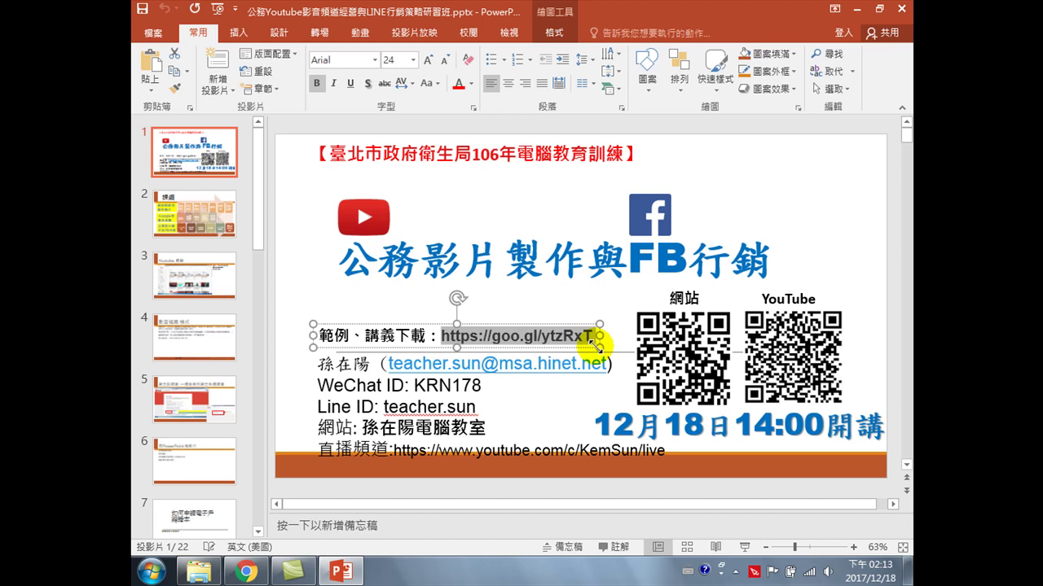
# Go to the pasted download link and open 範例下載 for the 20171218 Youtube course.
pyautogui.click(245, 566)
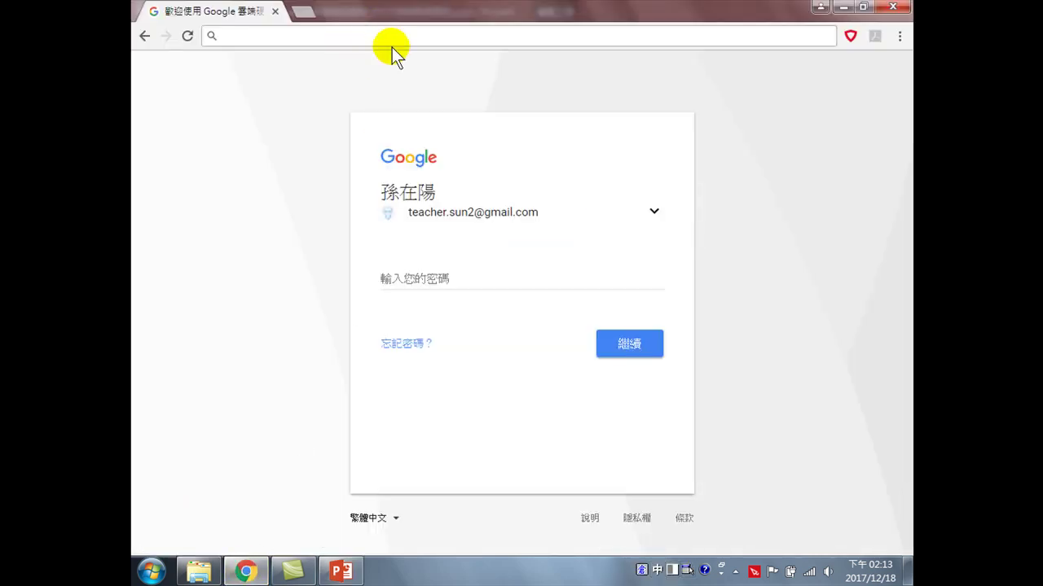
pyautogui.hotkey('ctrl', 'v')
pyautogui.press('Return')
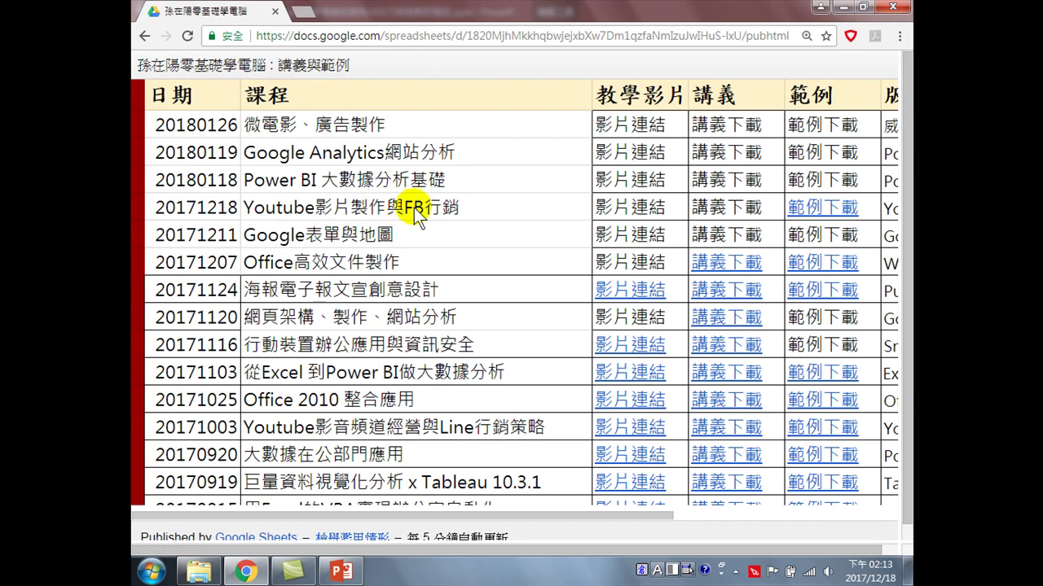
pyautogui.click(820, 212)
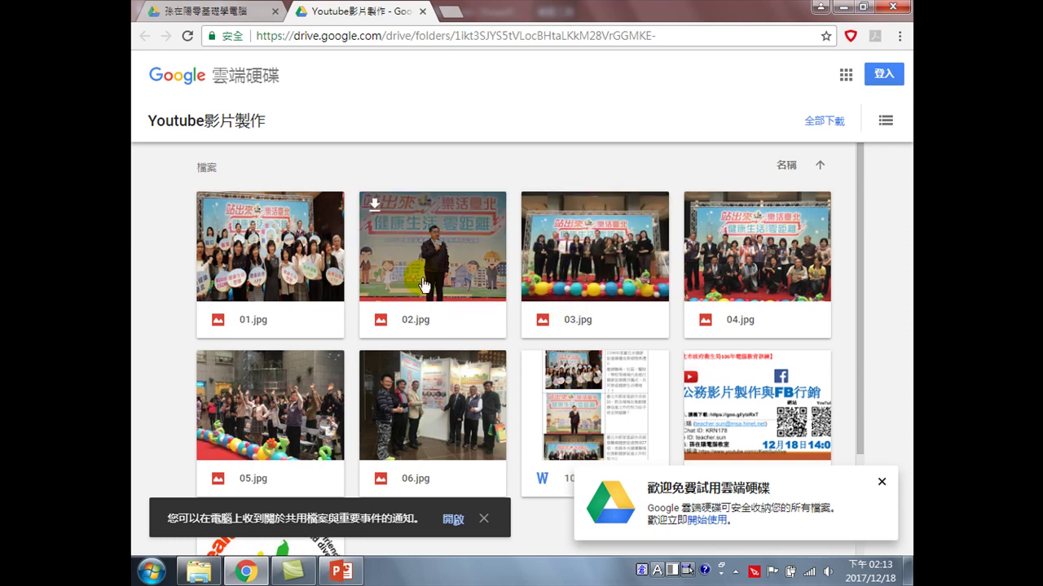
pyautogui.scroll(-2, 489, 384)
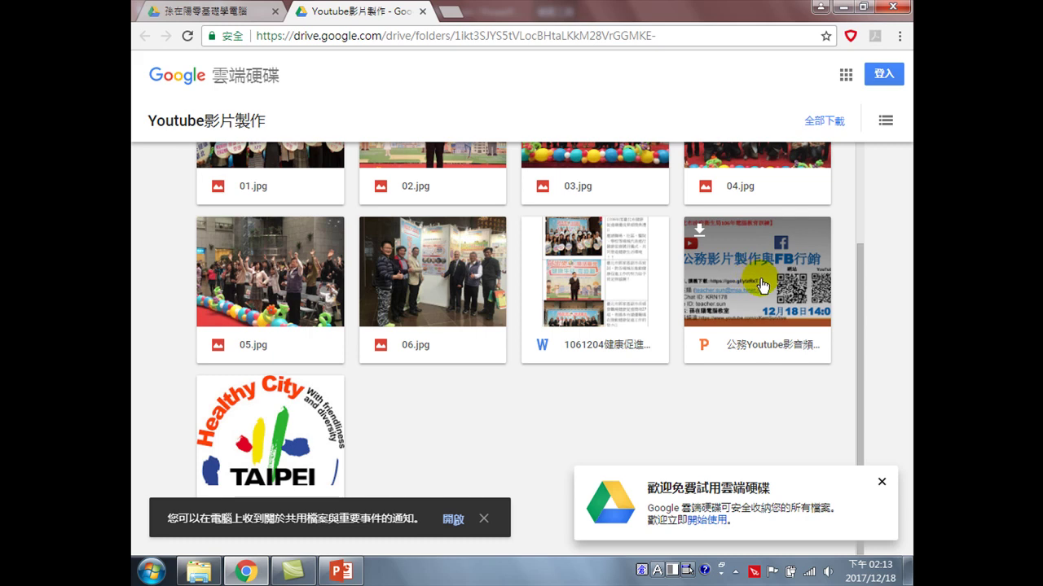
pyautogui.scroll(2, 717, 309)
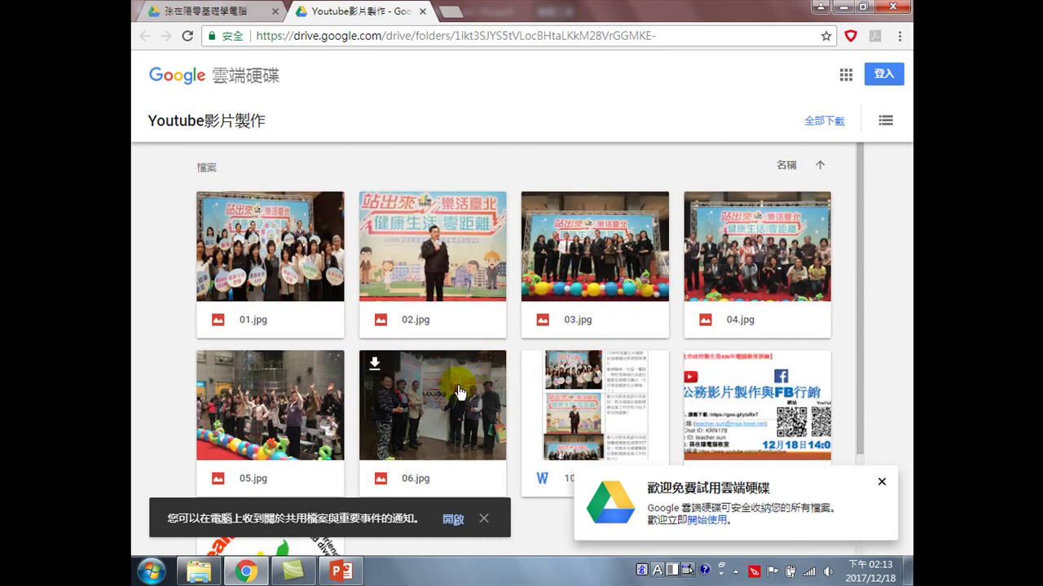
pyautogui.scroll(-2, 396, 433)
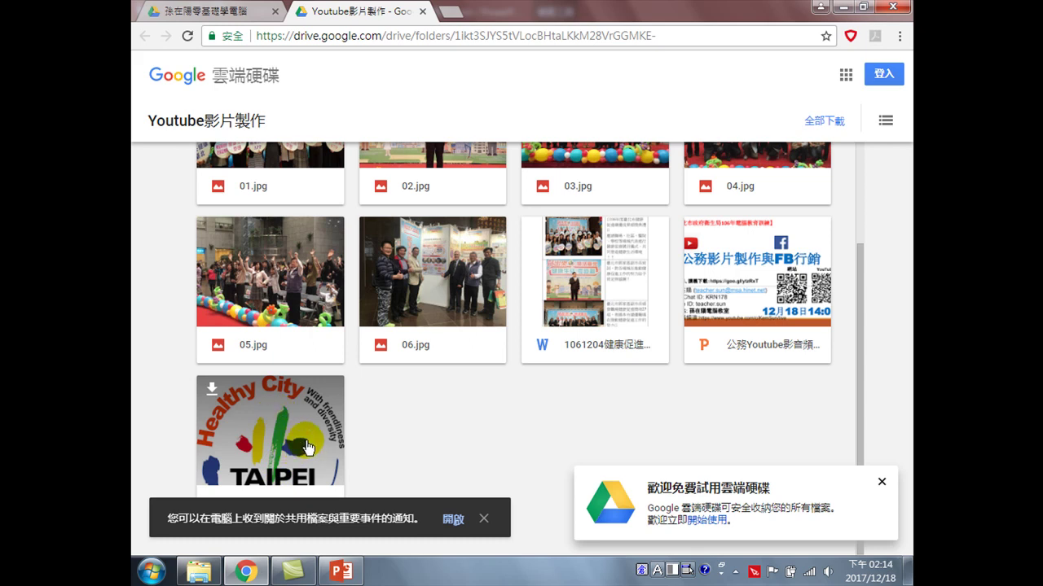
pyautogui.scroll(1, 281, 437)
pyautogui.scroll(1, 281, 437)
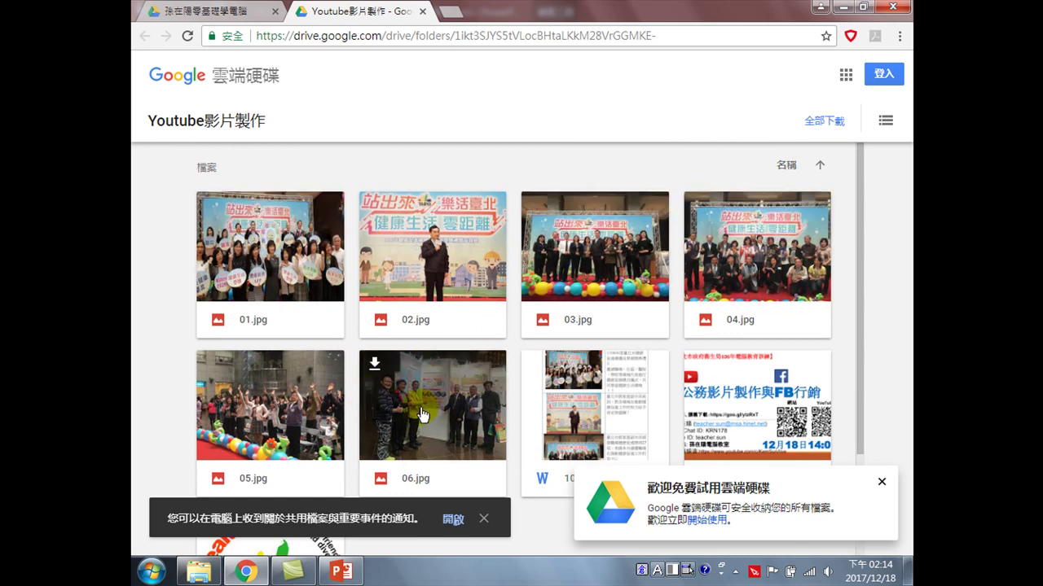
pyautogui.scroll(-1, 581, 436)
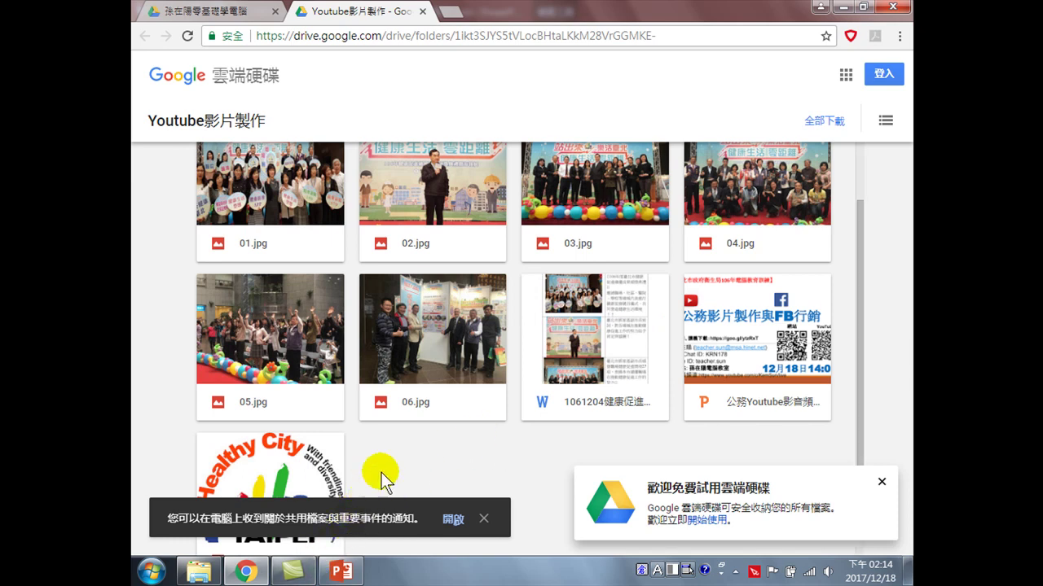
pyautogui.scroll(2, 364, 322)
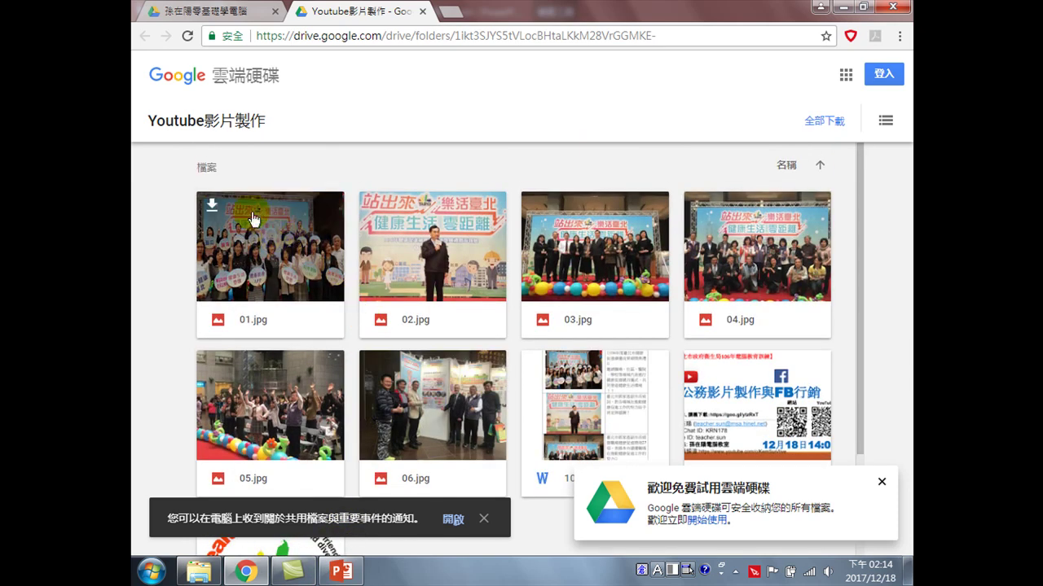
# Download the six photos 01.jpg through 06.jpg from the folder.
pyautogui.moveTo(270, 183)
pyautogui.click(212, 209)
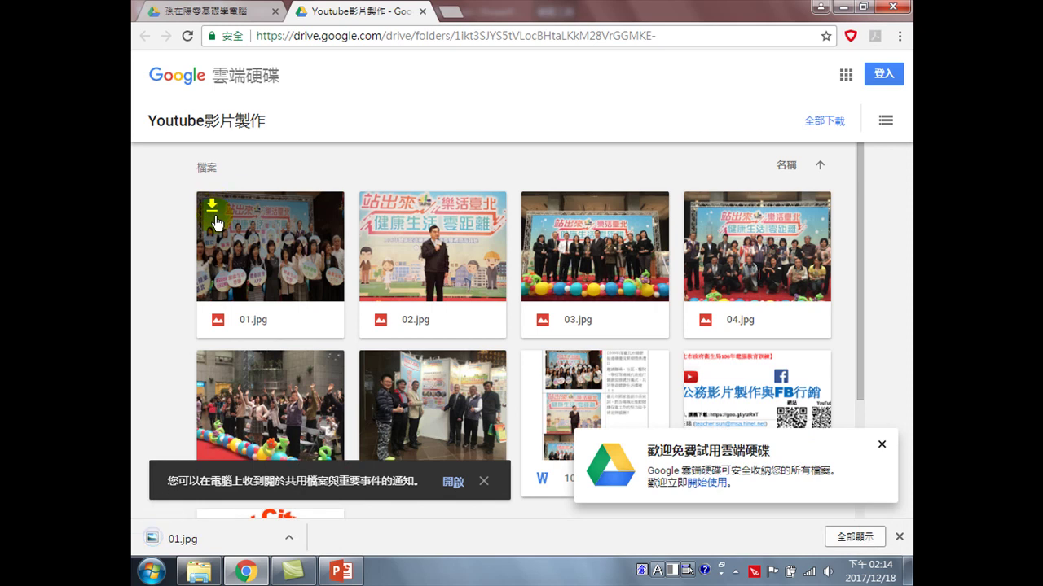
pyautogui.click(372, 205)
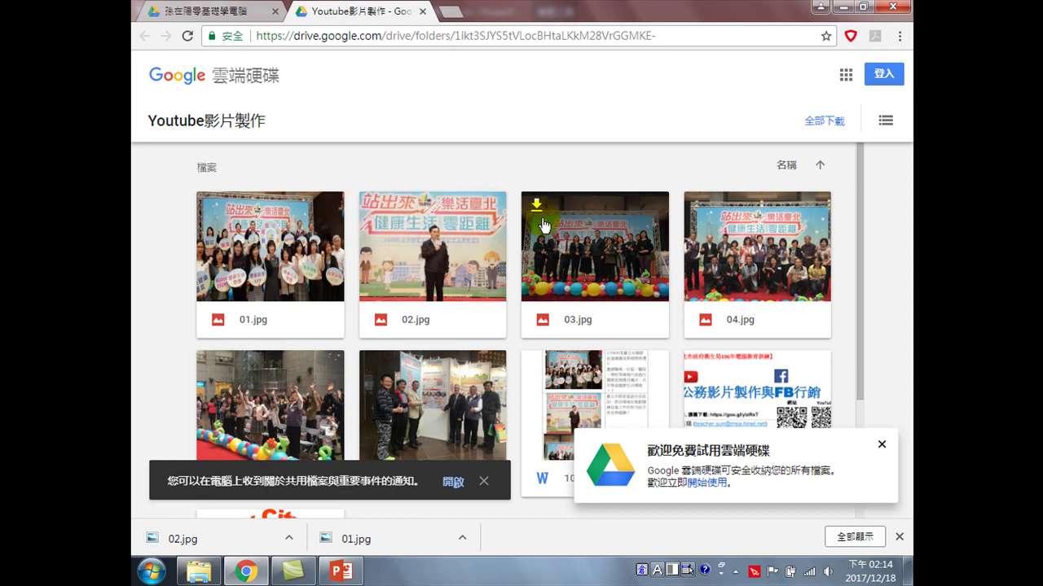
pyautogui.click(534, 204)
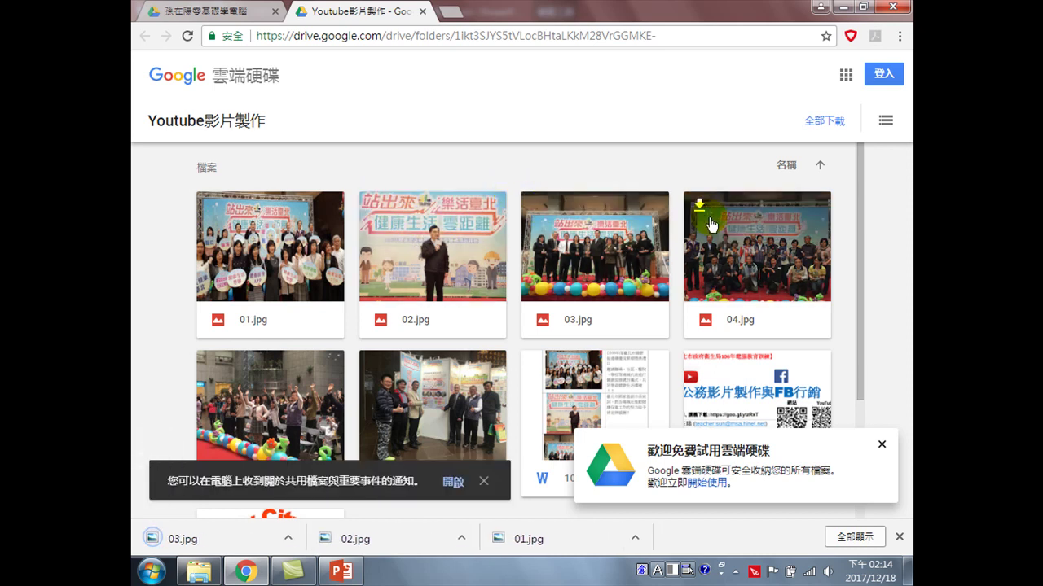
pyautogui.click(698, 206)
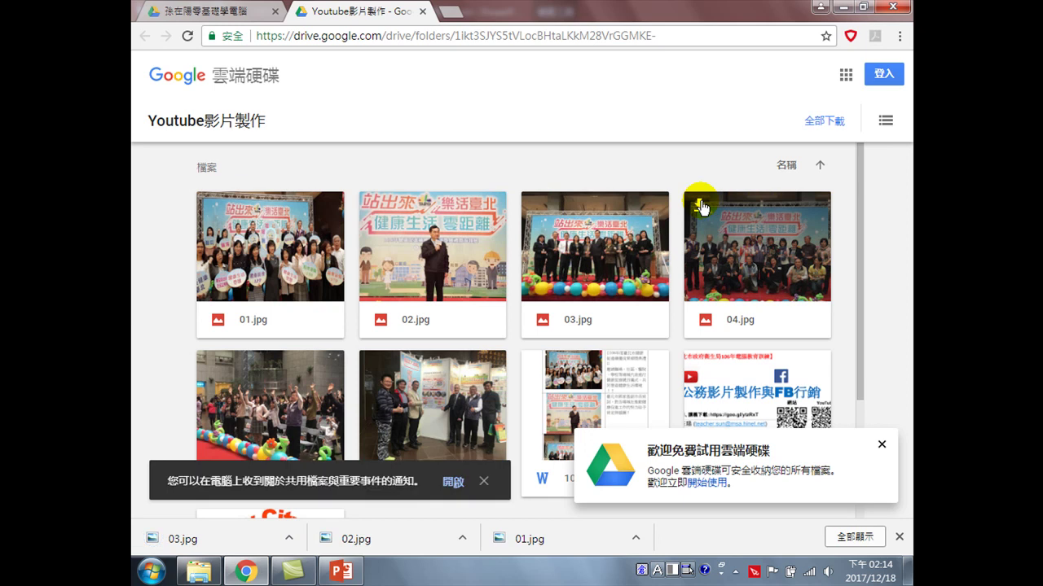
pyautogui.click(211, 366)
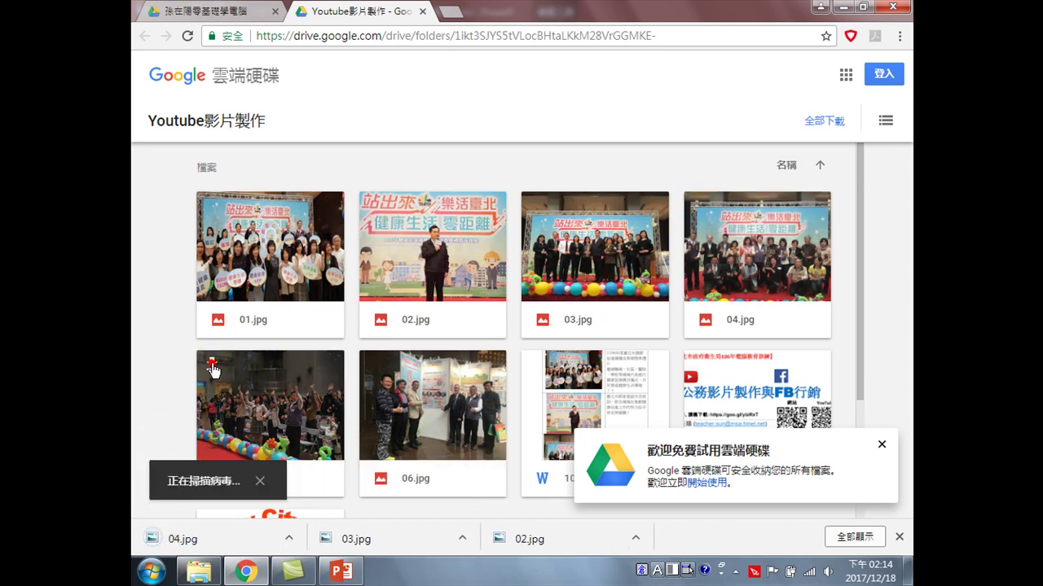
pyautogui.click(375, 368)
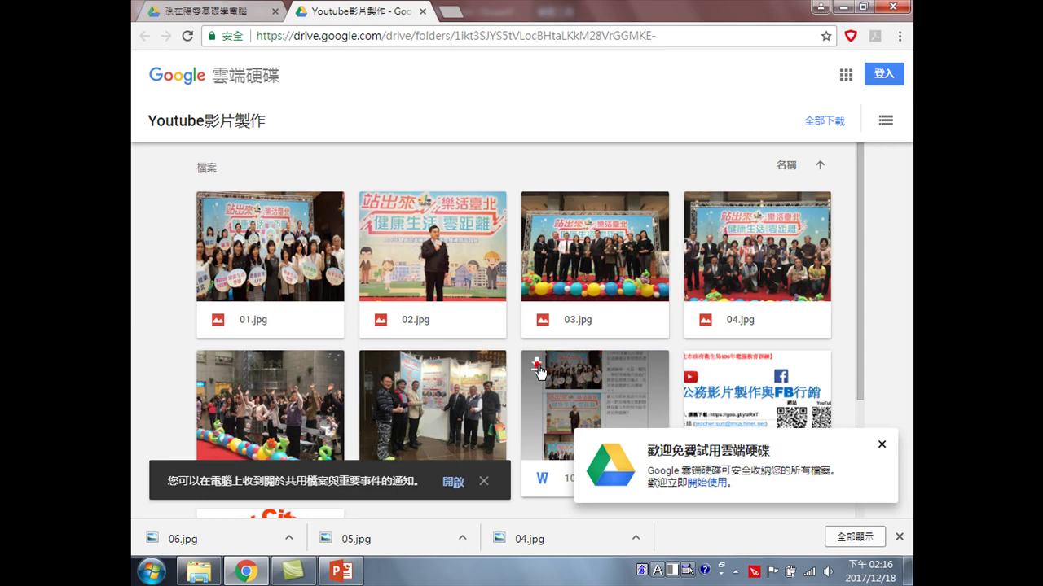
# Download the Word document, the PowerPoint file and taipei logo.jpg.
pyautogui.click(548, 371)
pyautogui.click(706, 371)
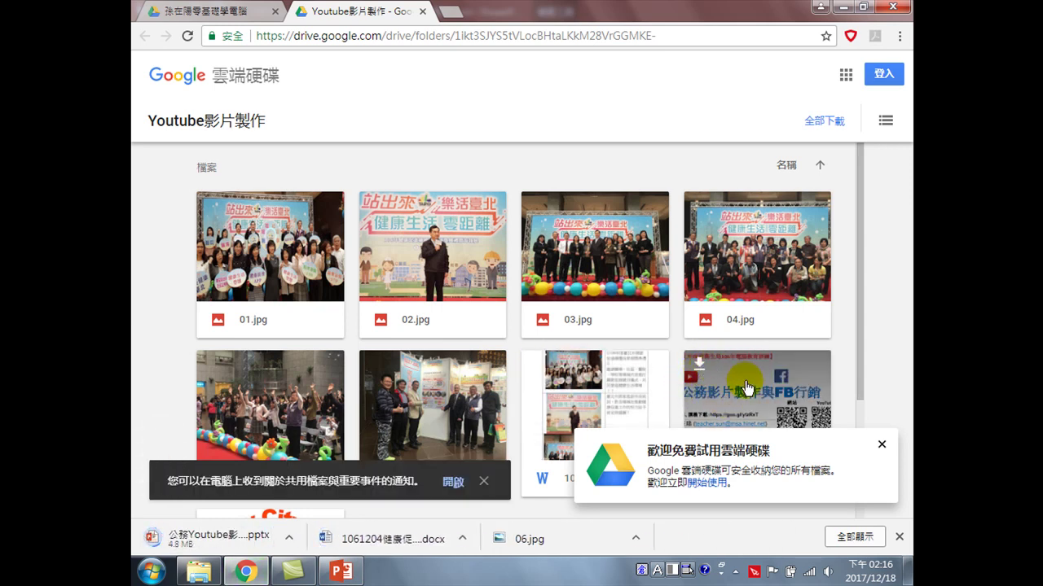
pyautogui.scroll(-2, 701, 375)
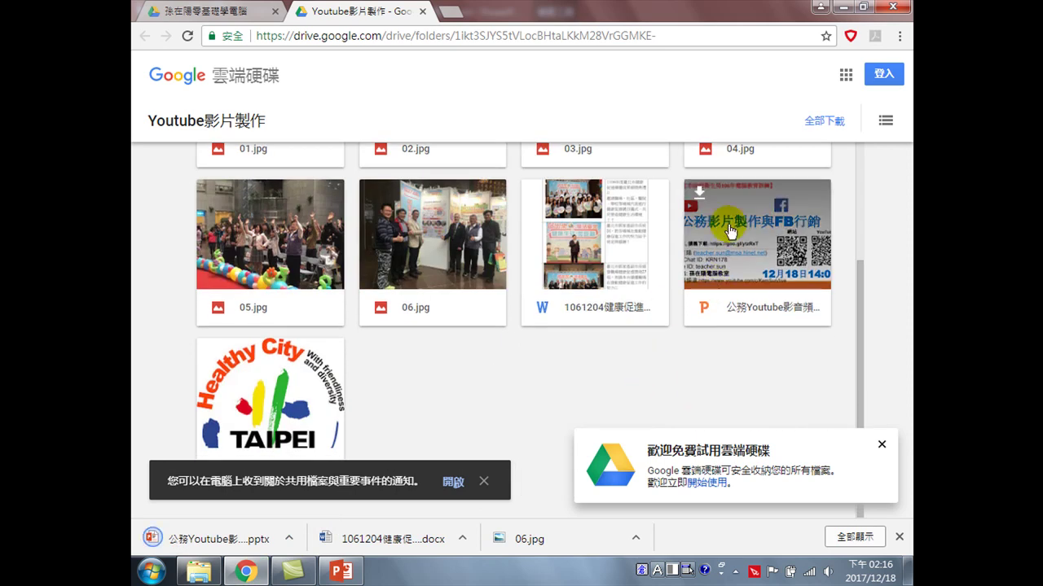
pyautogui.click(213, 355)
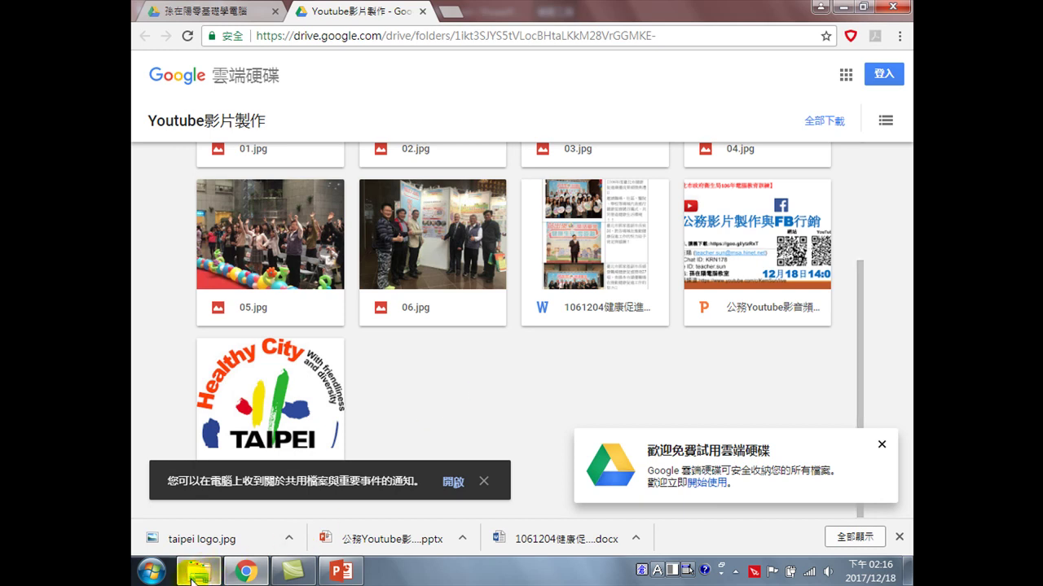
# View Downloads as Tiles and check 01.jpg, 02.jpg and the workshop presentation file.
pyautogui.click(200, 572)
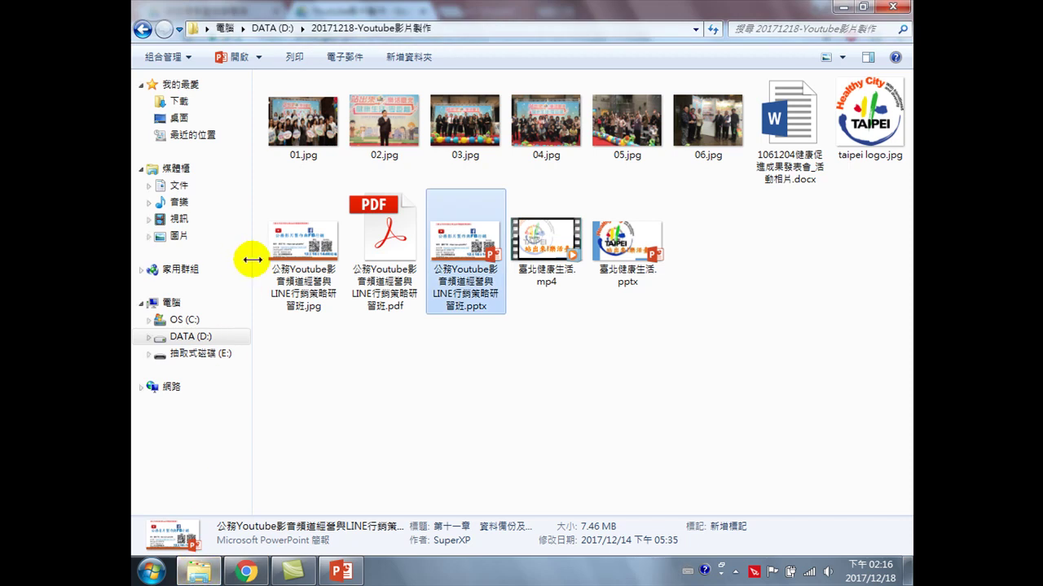
pyautogui.click(167, 103)
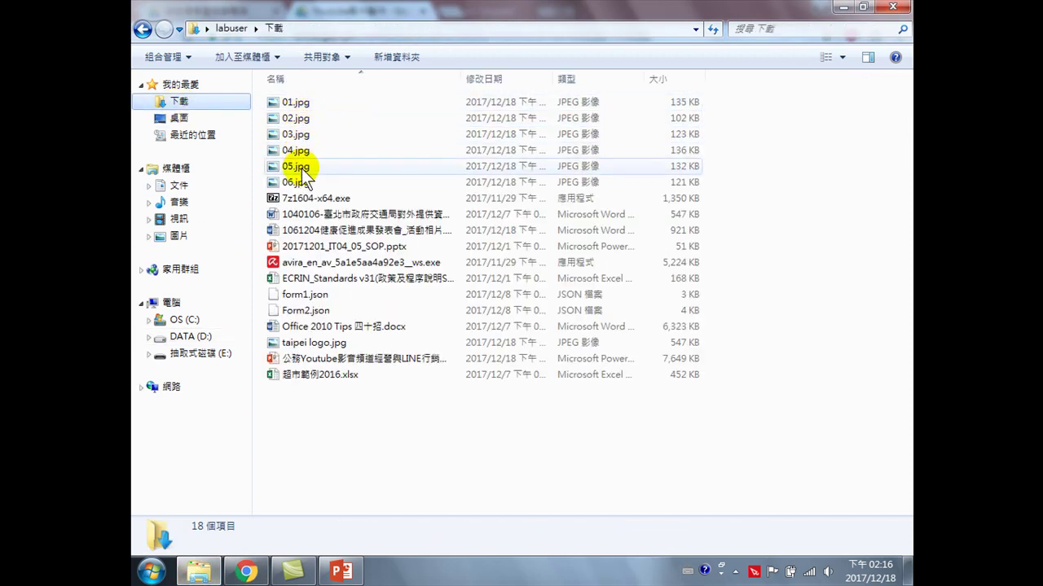
pyautogui.click(824, 55)
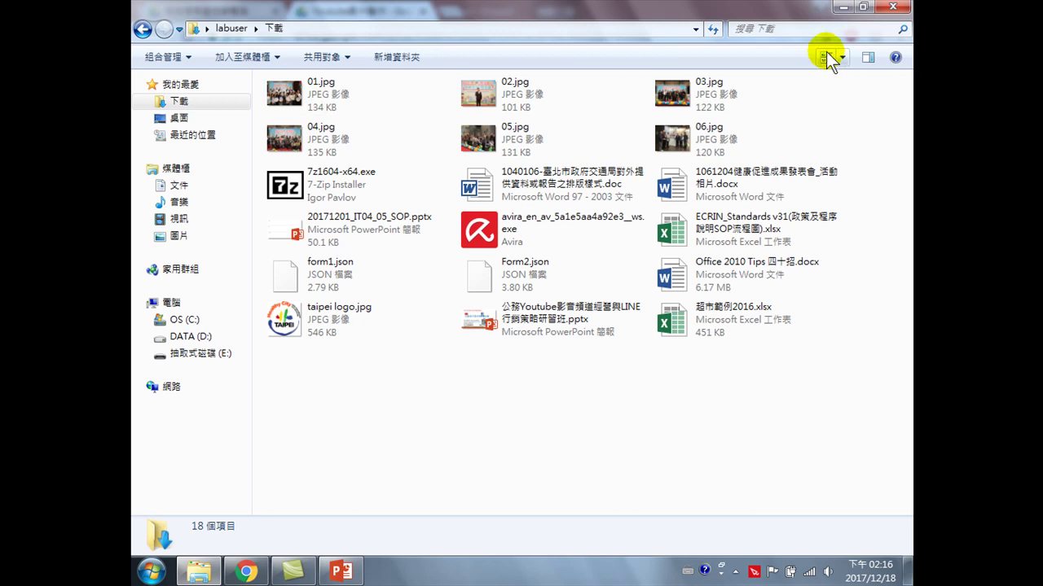
pyautogui.click(319, 93)
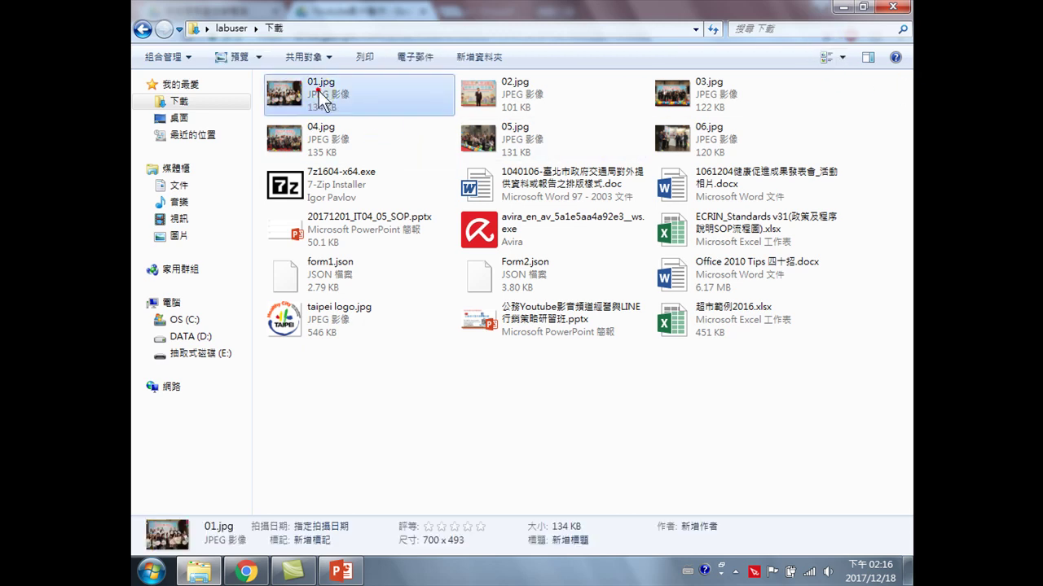
pyautogui.click(500, 93)
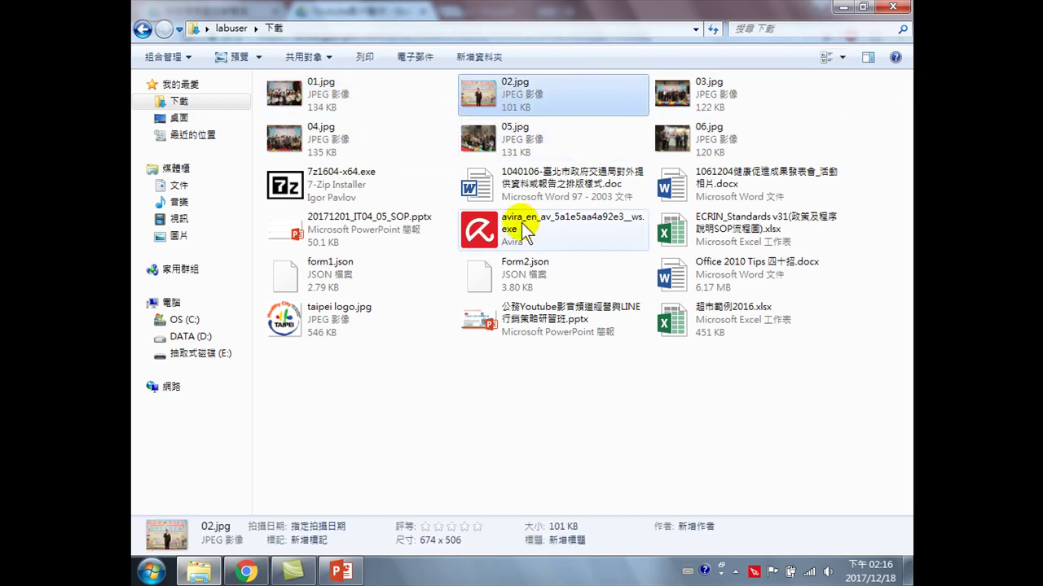
pyautogui.moveTo(369, 229)
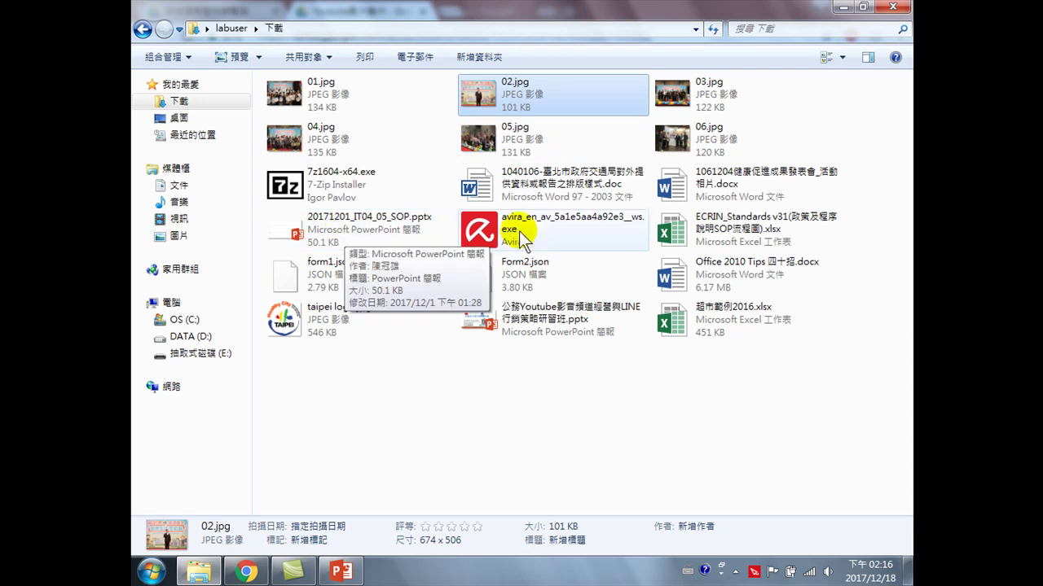
pyautogui.click(526, 313)
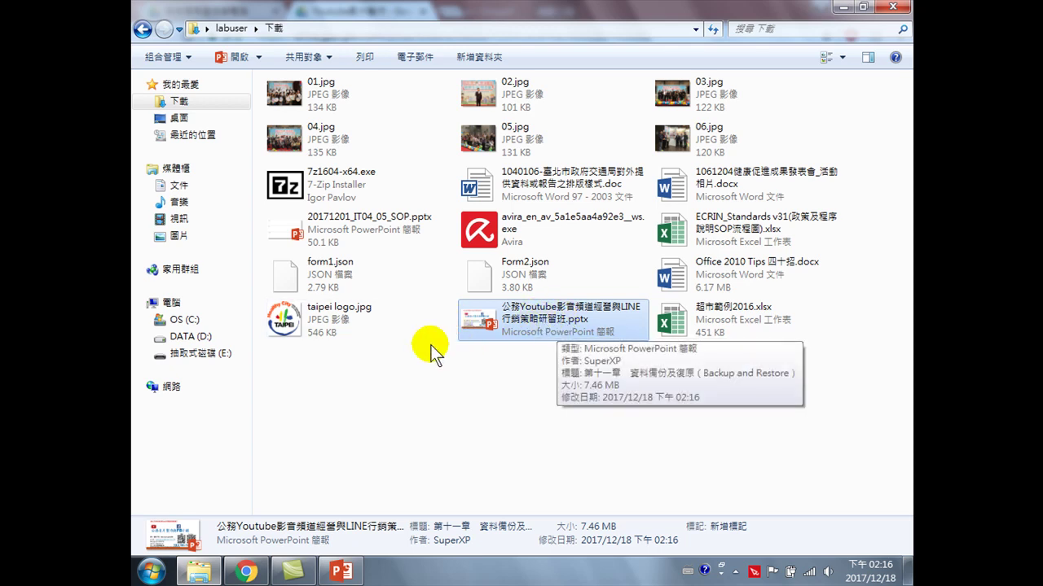
pyautogui.click(339, 317)
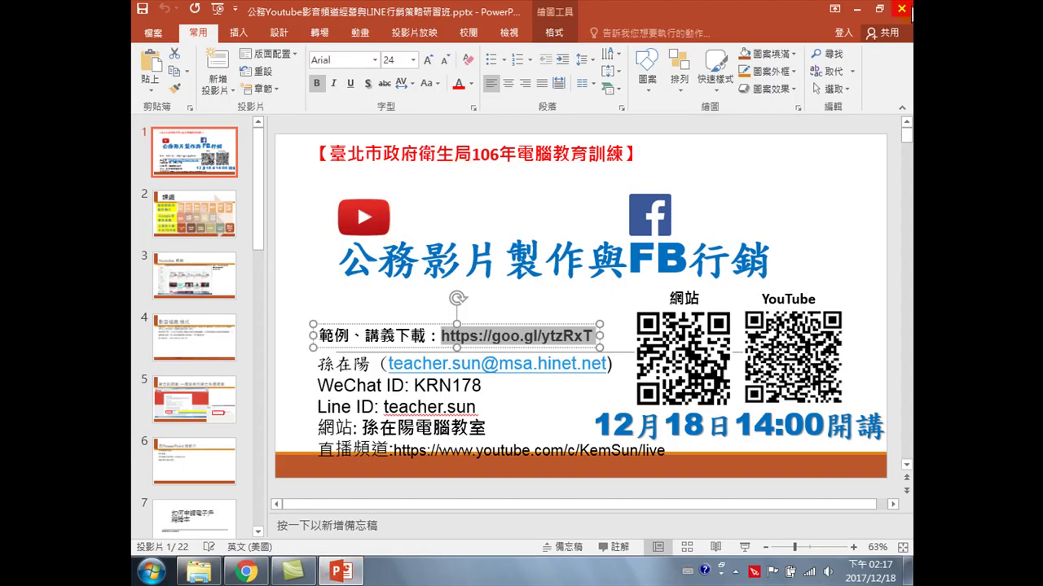
pyautogui.click(901, 8)
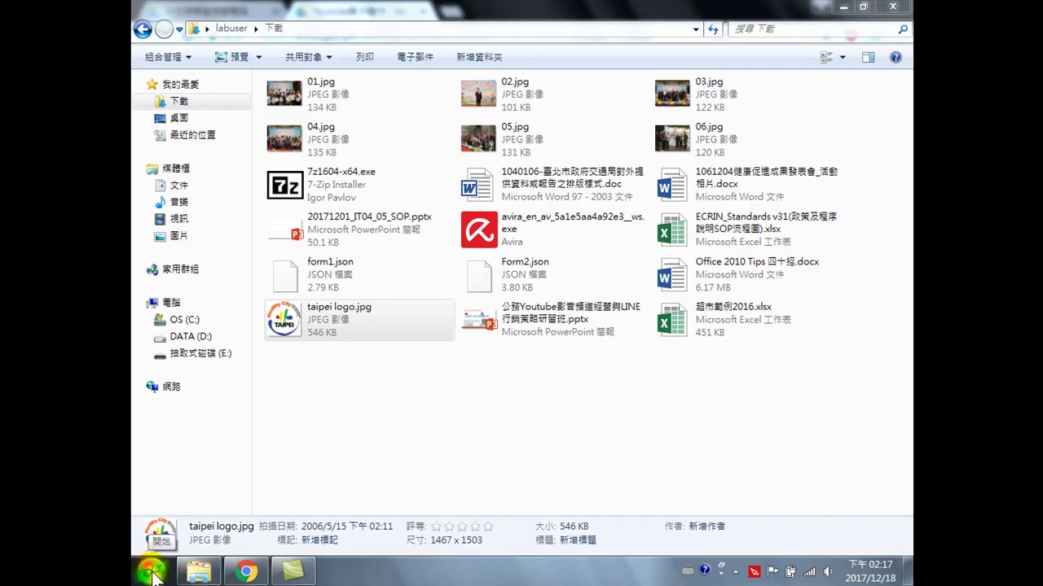
# Launch PowerPoint 2016 from the Start menu's program list and create a blank presentation.
pyautogui.click(151, 572)
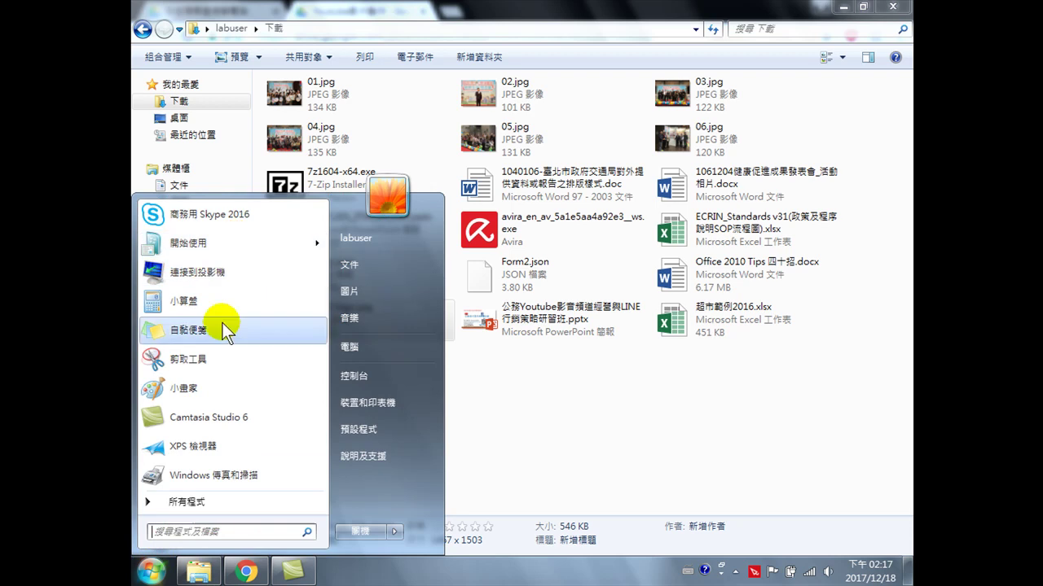
pyautogui.click(181, 505)
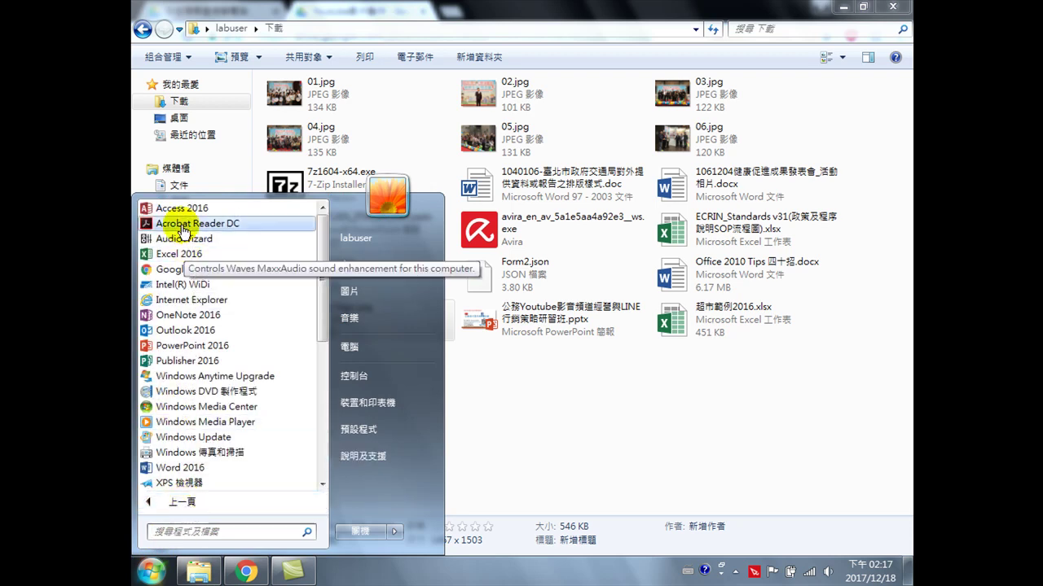
pyautogui.click(189, 346)
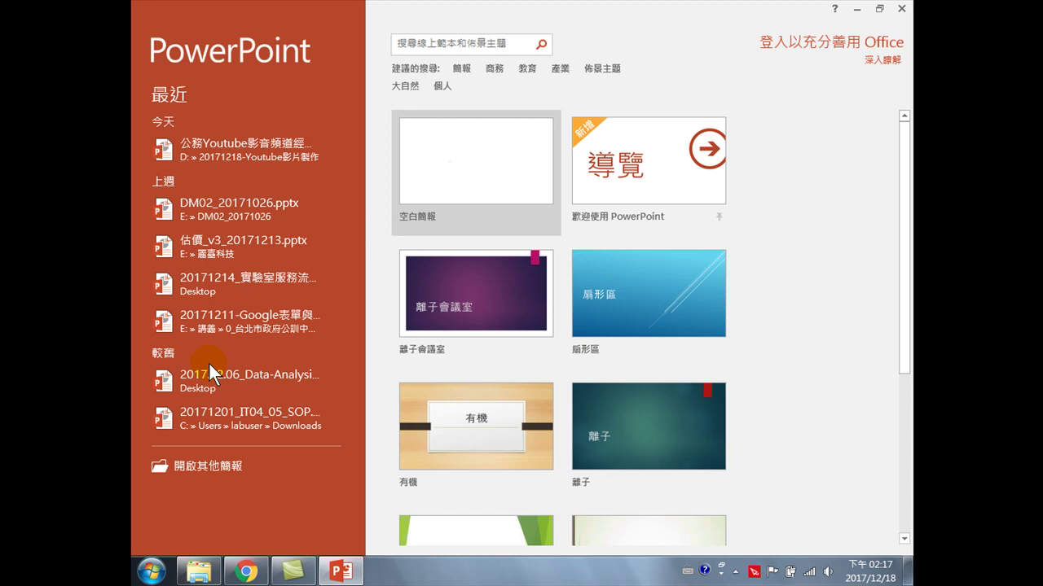
pyautogui.click(475, 156)
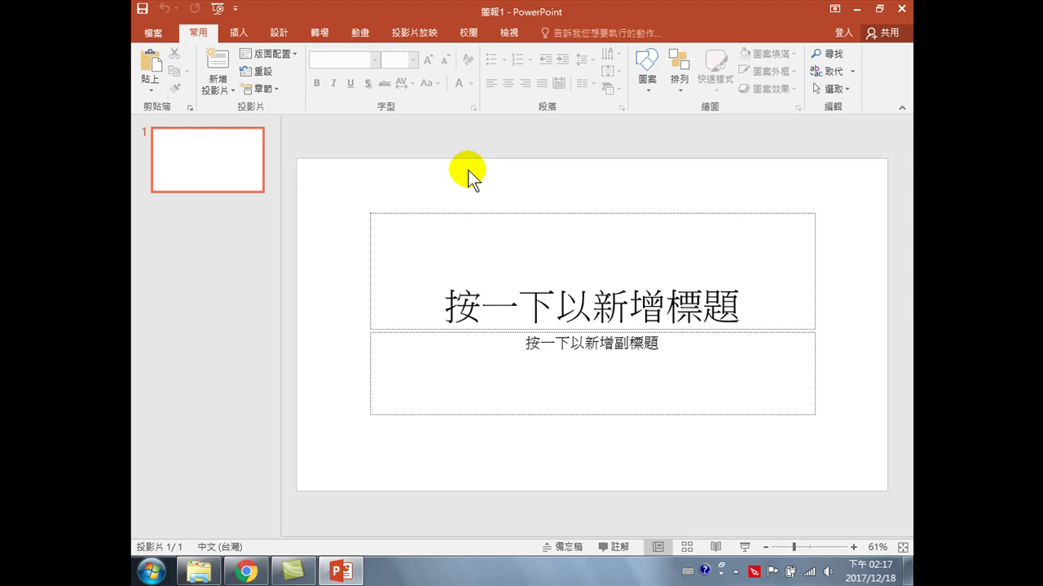
# Start a new Insert > Photo Album (相簿) and browse File/Disk for its pictures.
pyautogui.click(243, 33)
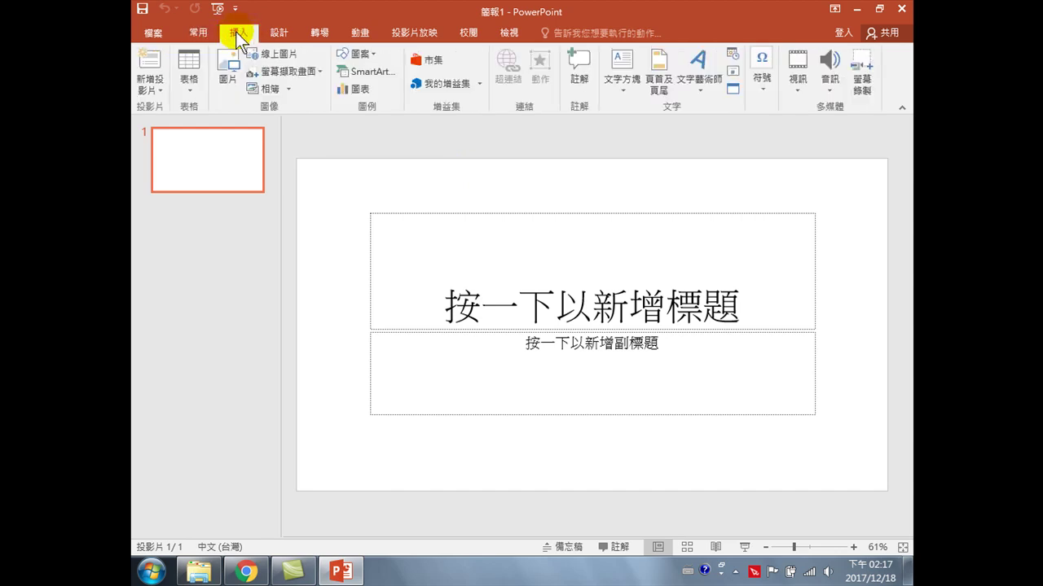
pyautogui.click(269, 90)
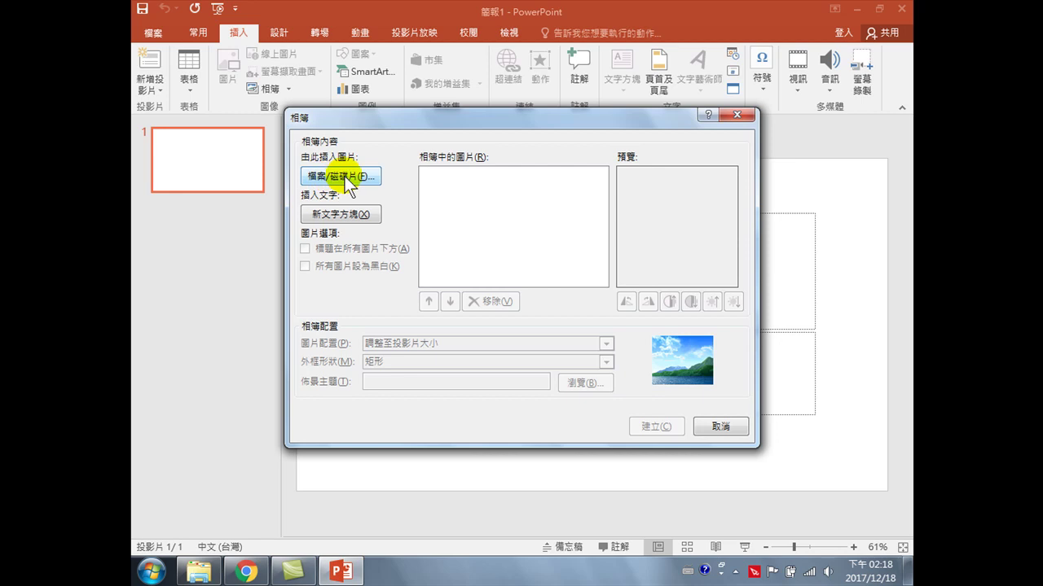
pyautogui.click(344, 176)
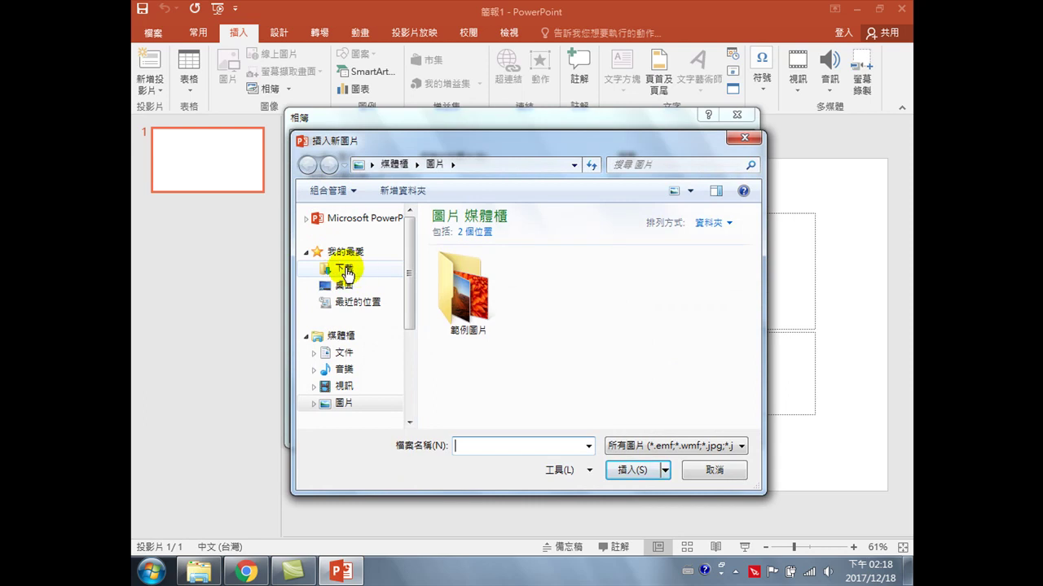
# Insert 01.jpg–06.jpg and taipei logo.jpg from Downloads into the album list.
pyautogui.click(345, 270)
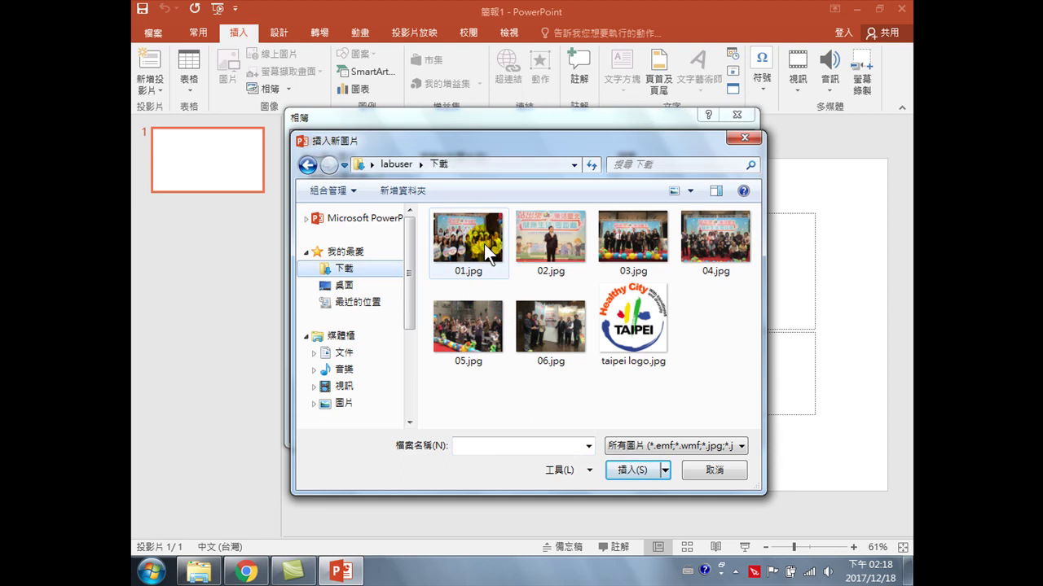
pyautogui.click(487, 247)
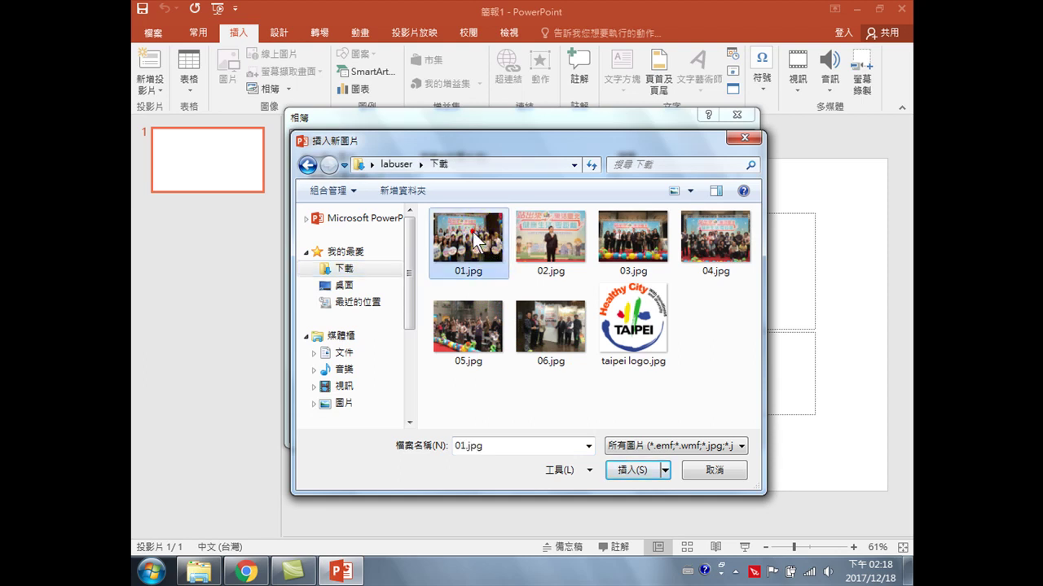
pyautogui.keyDown('shift'); pyautogui.click(644, 326); pyautogui.keyUp('shift')
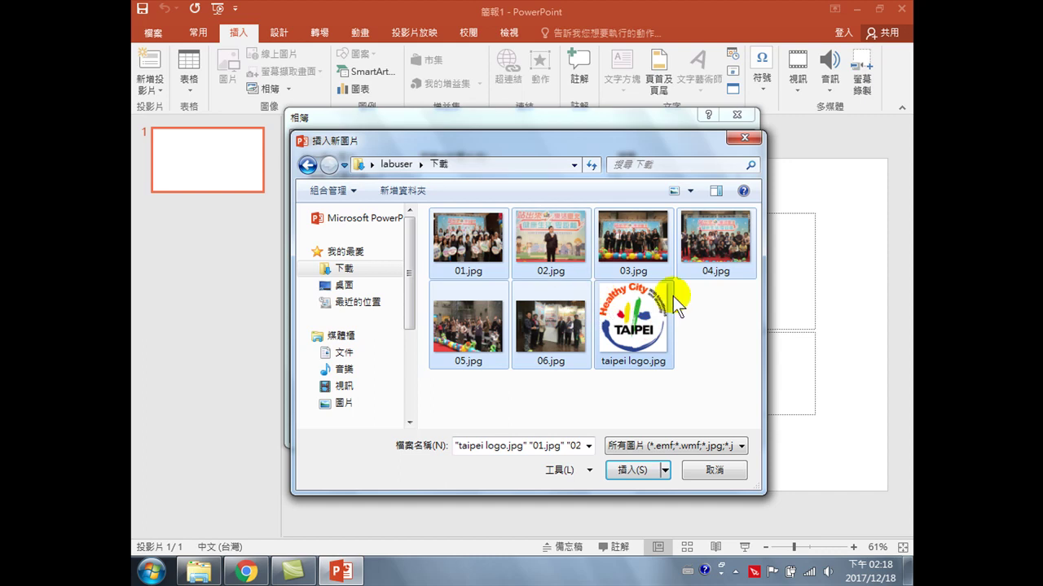
pyautogui.moveTo(715, 244)
pyautogui.click(634, 471)
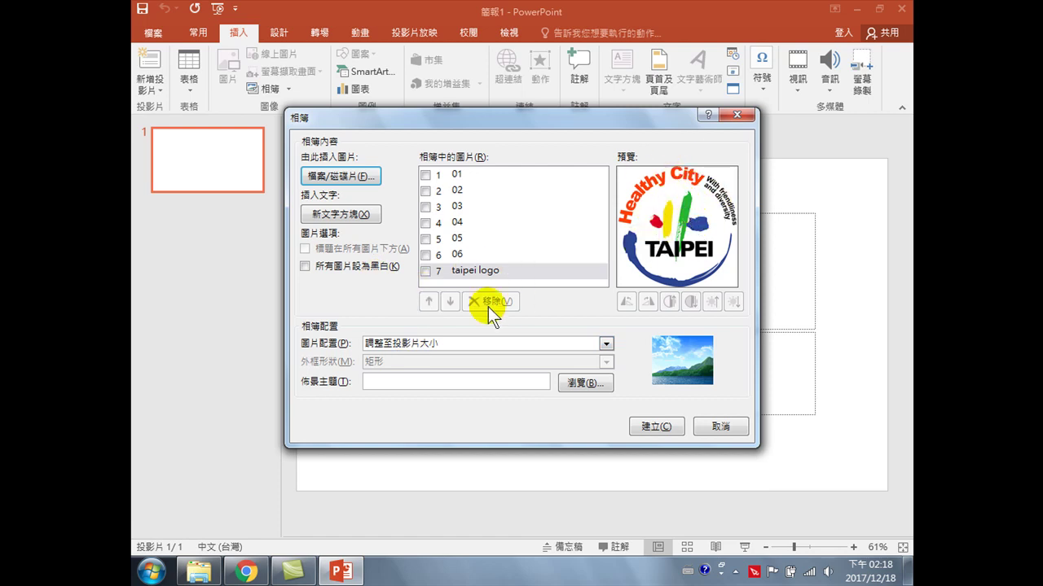
# Move taipei logo to the top of the picture list, then create the album.
pyautogui.click(473, 270)
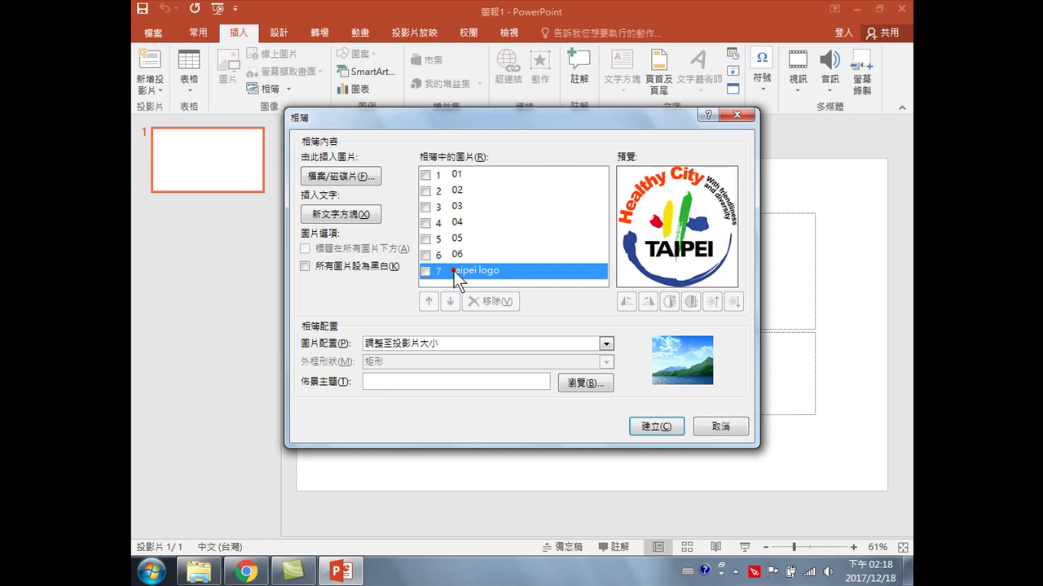
pyautogui.click(446, 271)
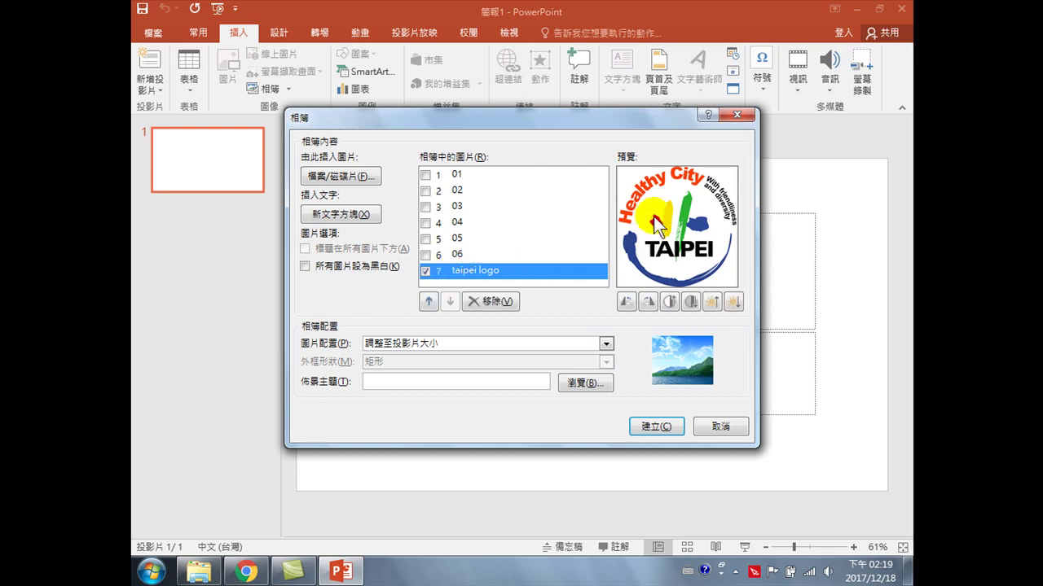
pyautogui.click(430, 301)
pyautogui.click(429, 302)
pyautogui.click(430, 301)
pyautogui.click(429, 301)
pyautogui.click(429, 301)
pyautogui.click(429, 301)
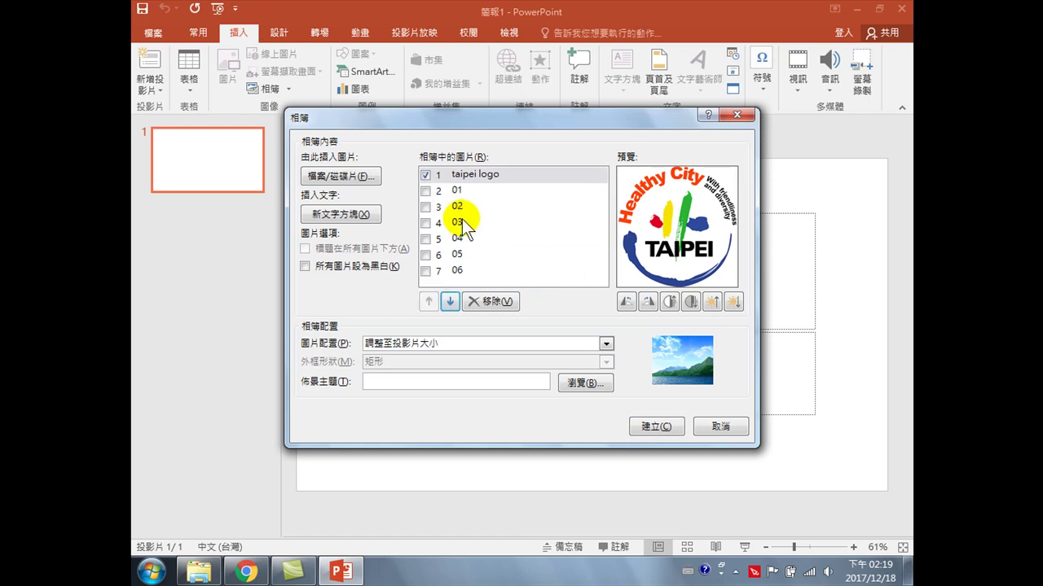
pyautogui.click(655, 428)
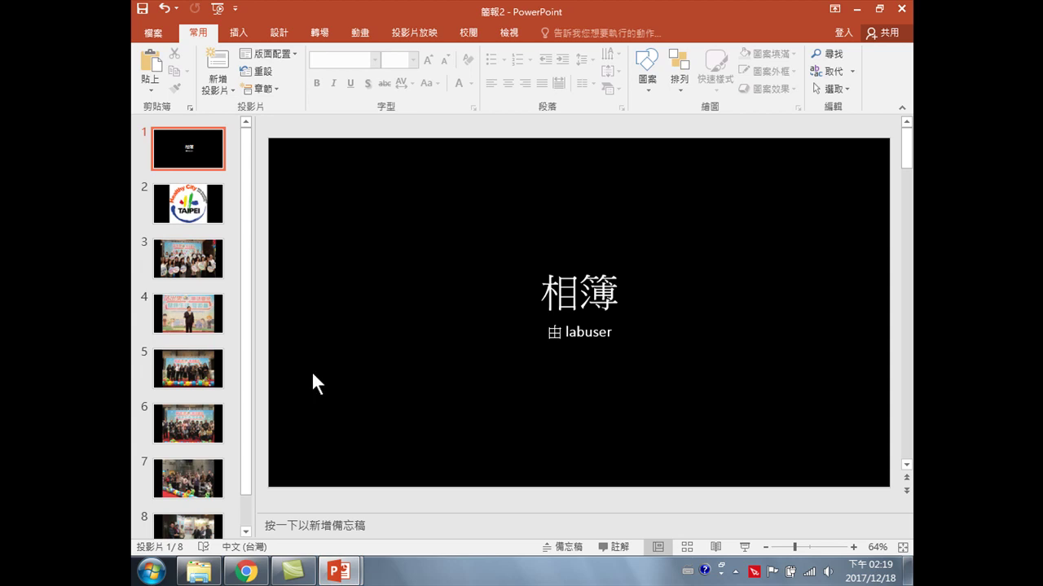
# Delete the album's 相簿 title slide so the Taipei logo slide comes first.
pyautogui.click(198, 140)
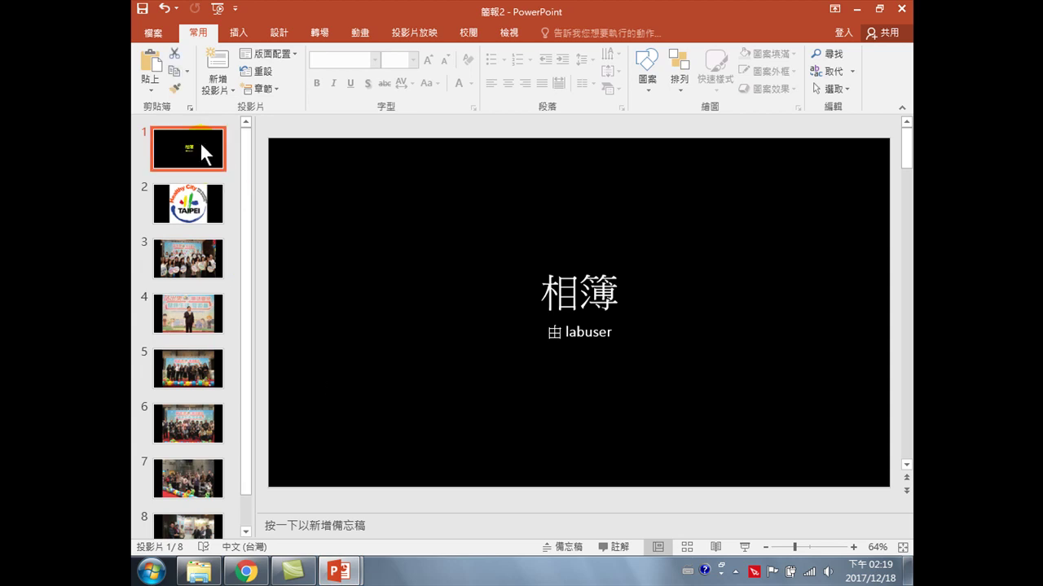
pyautogui.press('Delete')
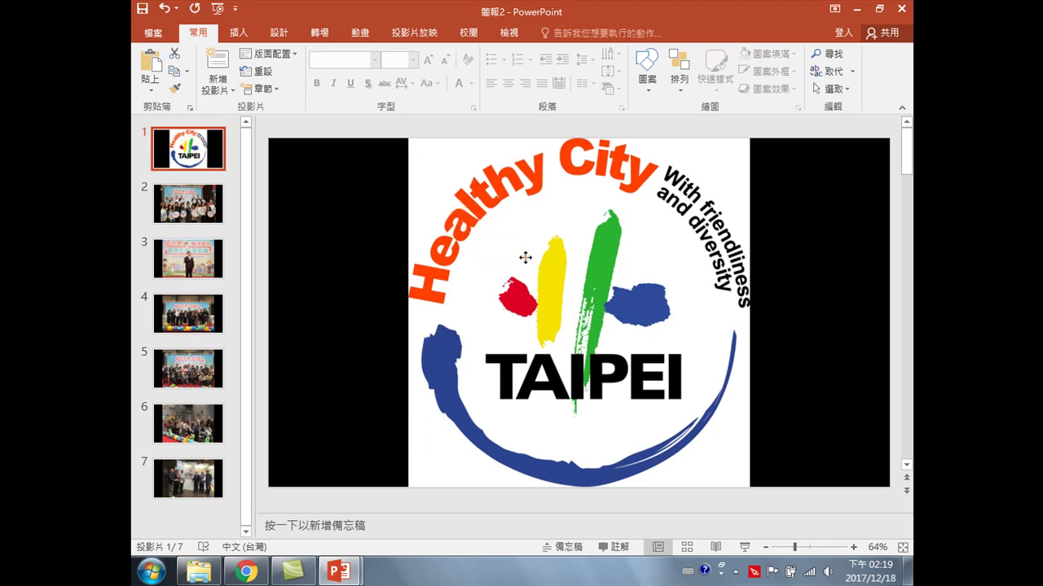
pyautogui.click(526, 256)
# Check slide 2's group photo, then nudge the Taipei logo slightly down on slide 1.
pyautogui.click(192, 201)
pyautogui.click(505, 213)
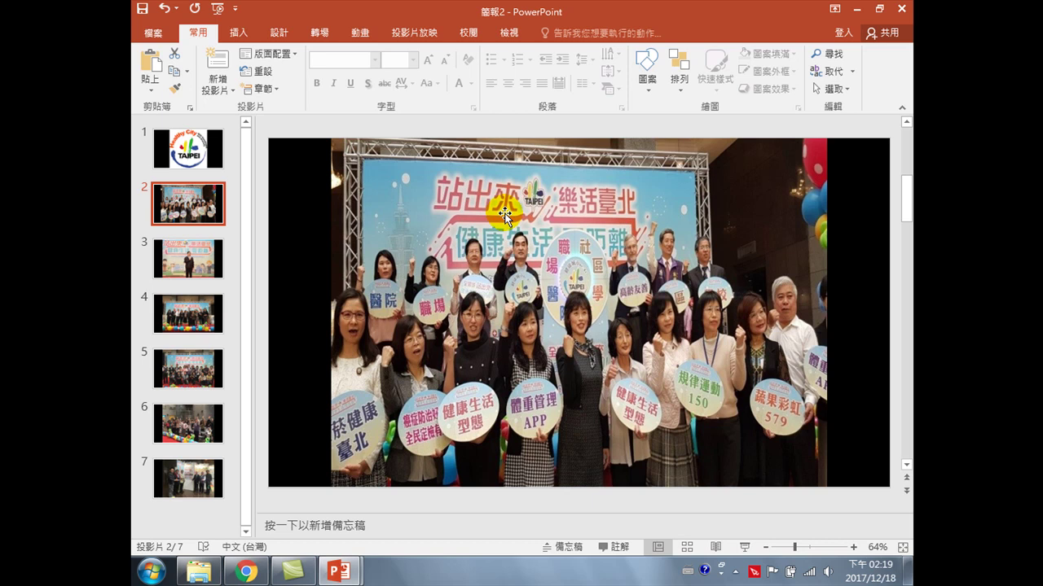
pyautogui.click(163, 140)
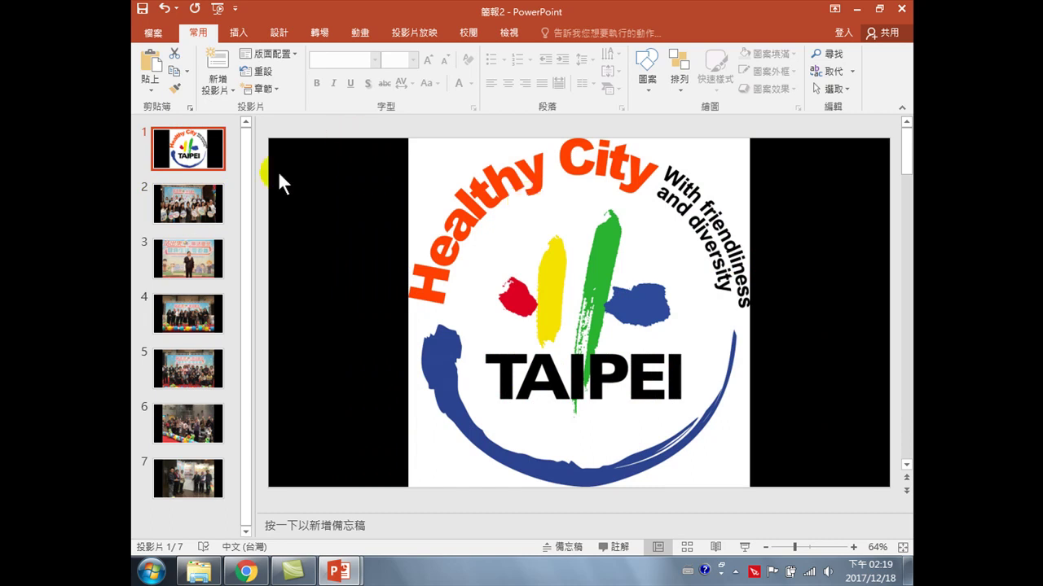
pyautogui.click(204, 194)
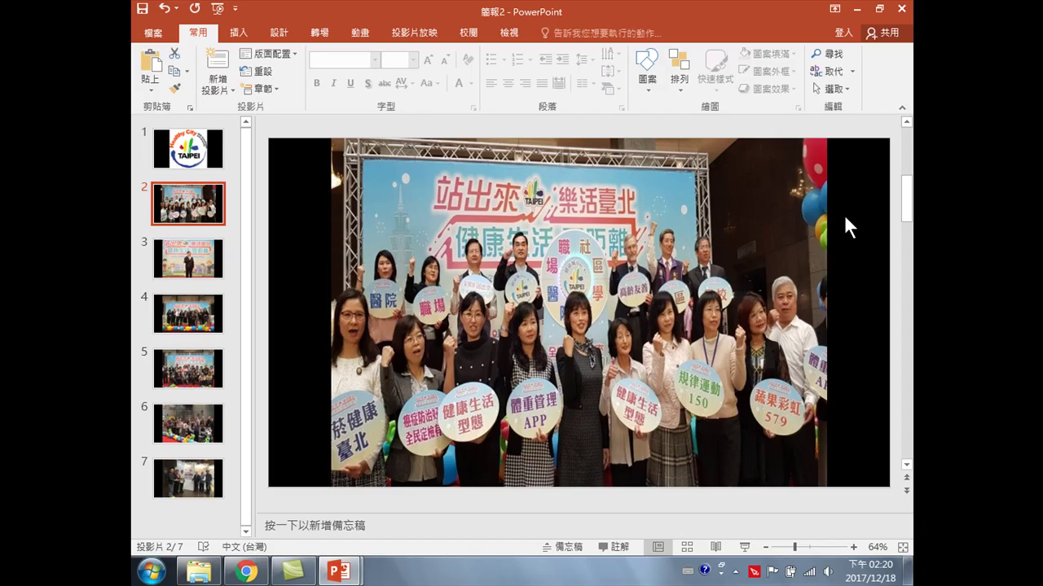
pyautogui.click(207, 149)
pyautogui.click(309, 143)
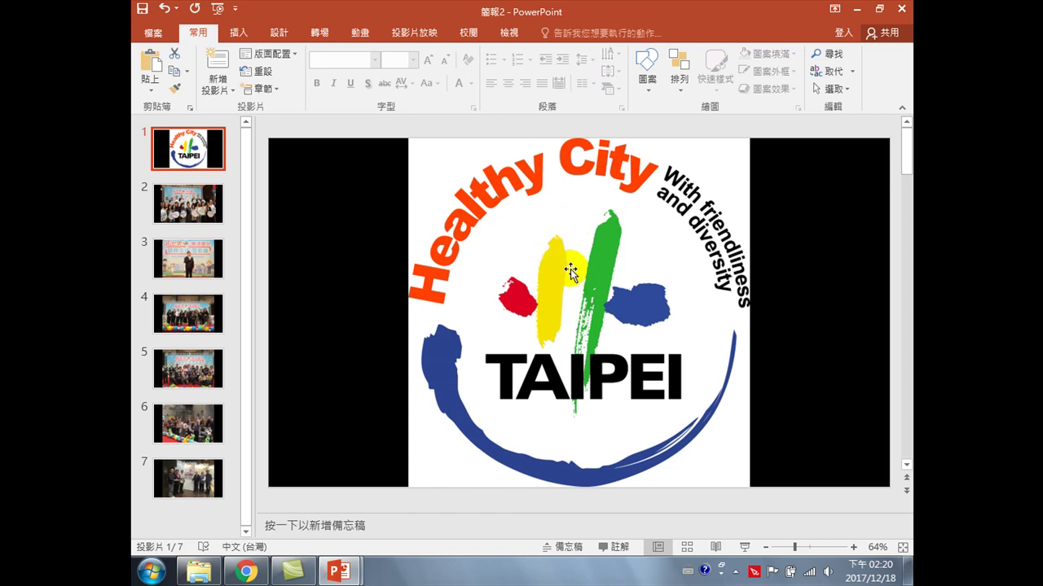
pyautogui.moveTo(586, 221); pyautogui.dragTo(585, 234)
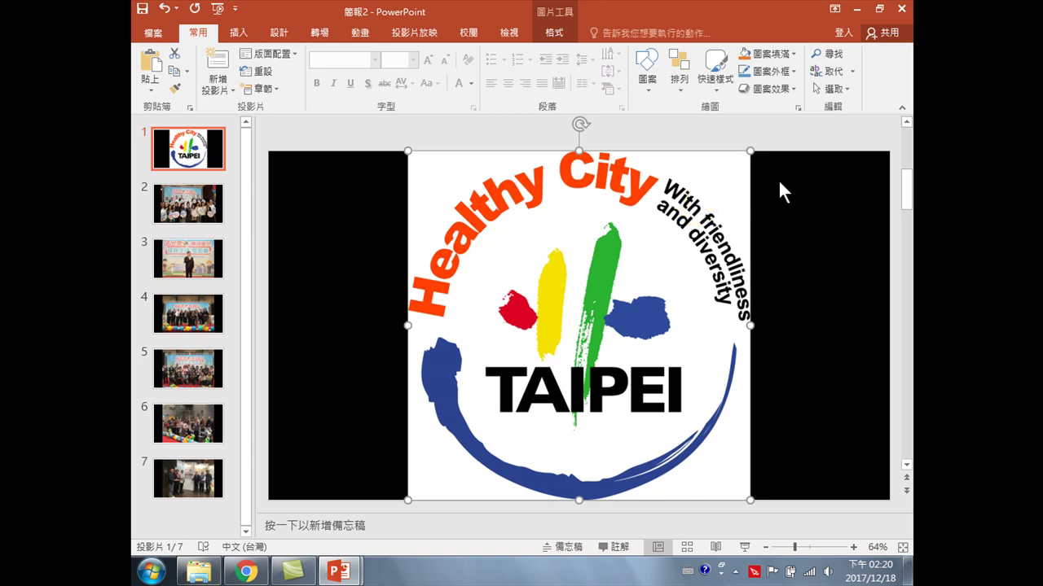
pyautogui.click(808, 202)
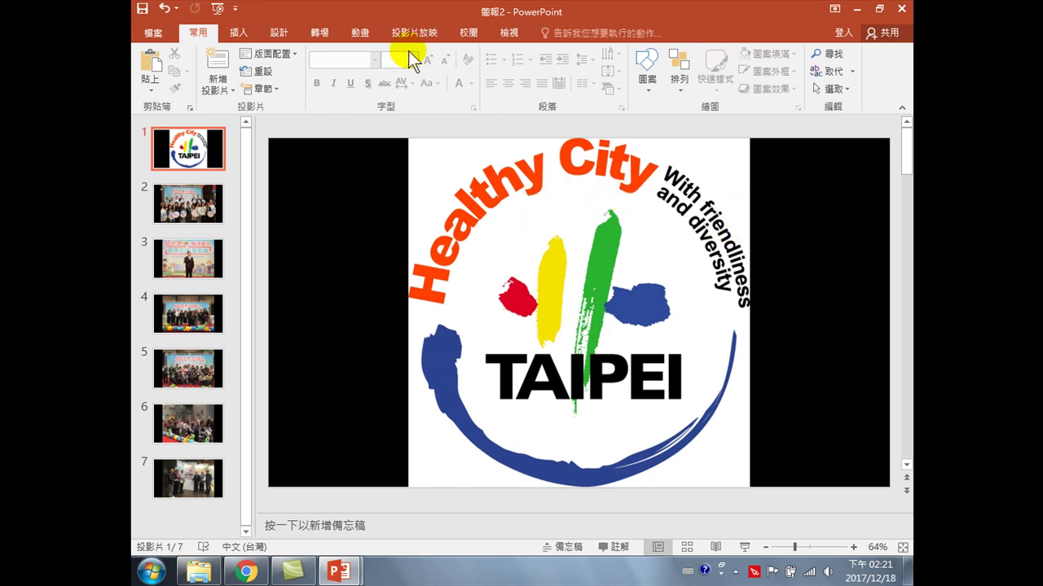
# Apply the first plain white background style to the top-level slide master and return to normal view.
pyautogui.click(507, 32)
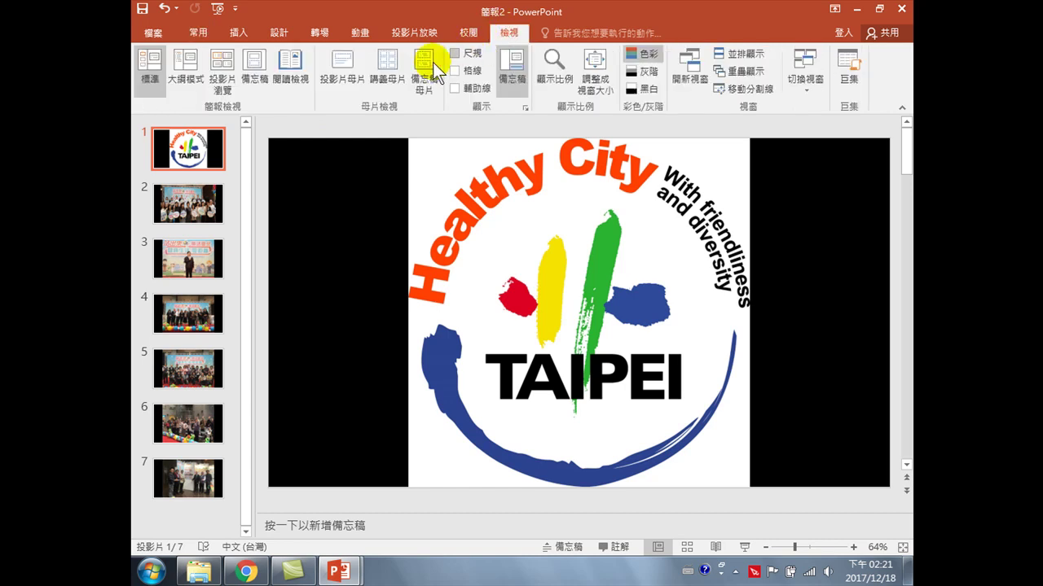
pyautogui.click(350, 78)
pyautogui.scroll(1, 234, 195)
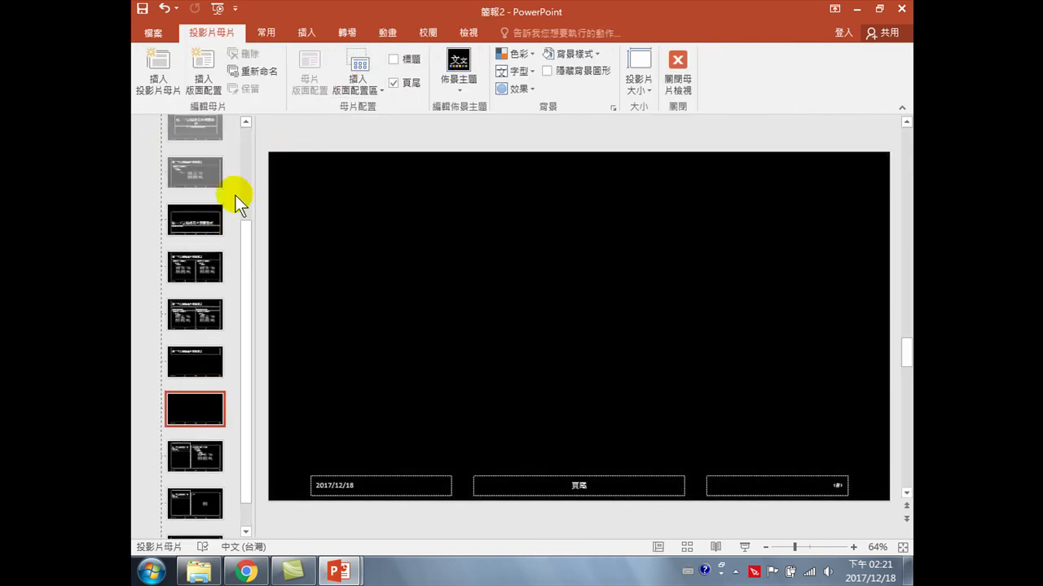
pyautogui.scroll(4, 235, 195)
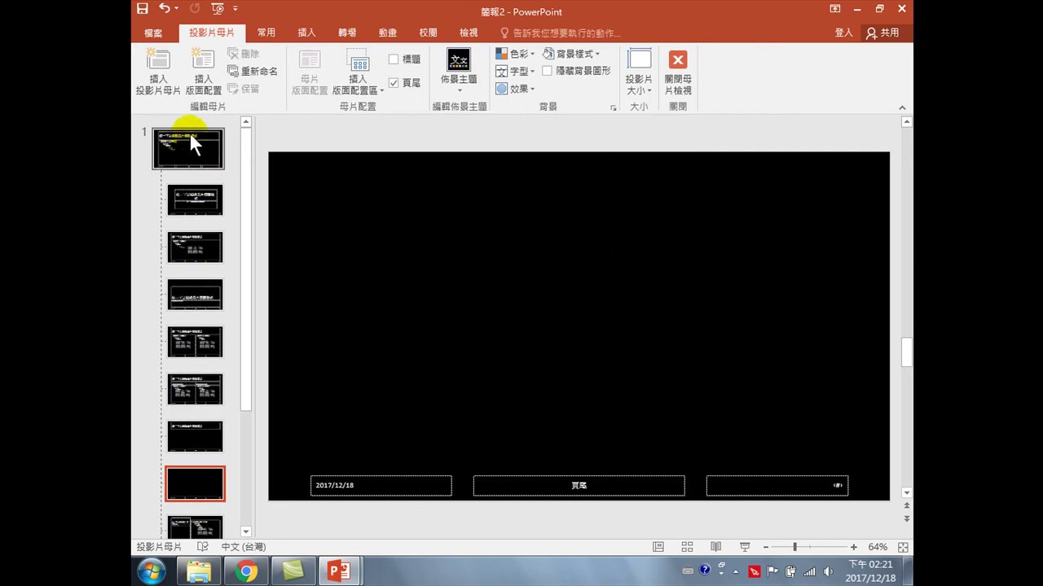
pyautogui.click(188, 149)
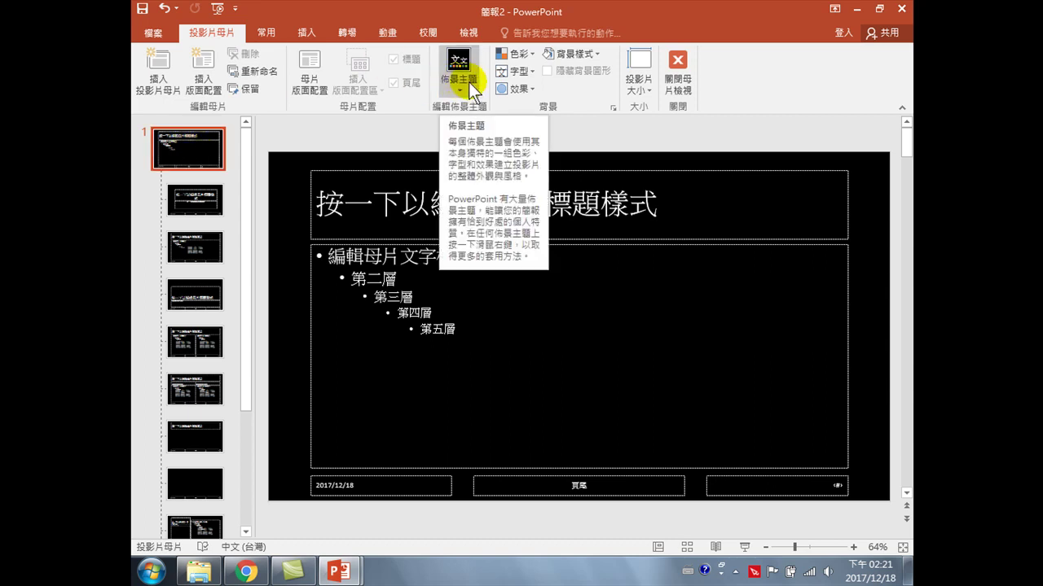
pyautogui.click(593, 55)
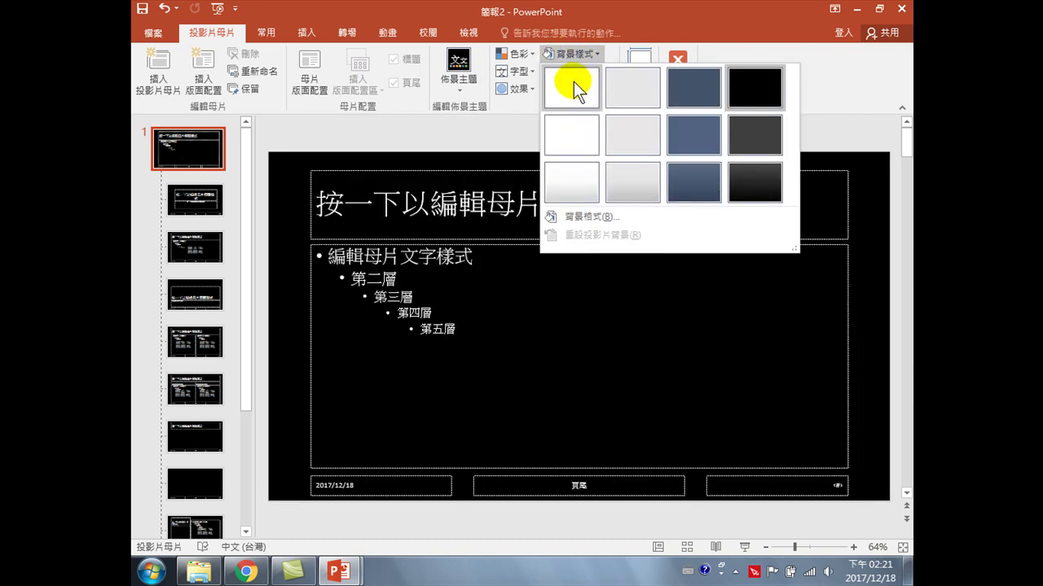
pyautogui.click(576, 83)
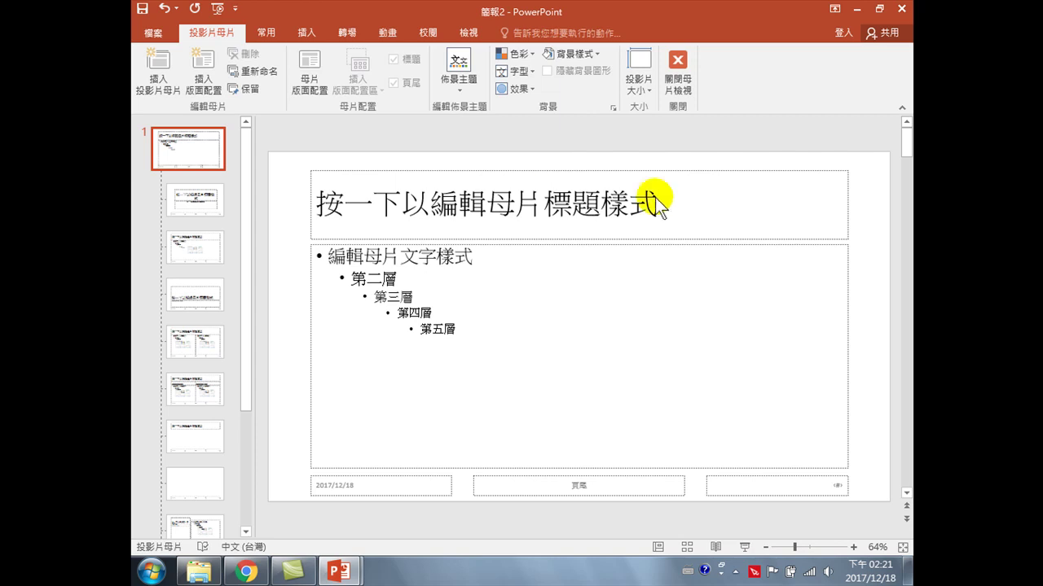
pyautogui.click(680, 65)
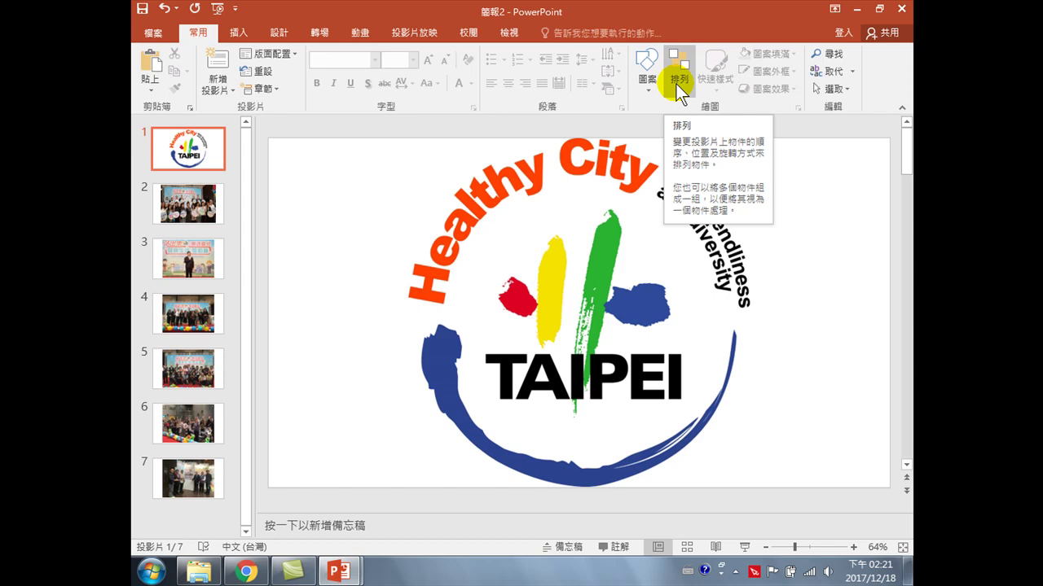
# Use Set Transparent Color on the Taipei logo's white background and shift the logo right.
pyautogui.click(585, 208)
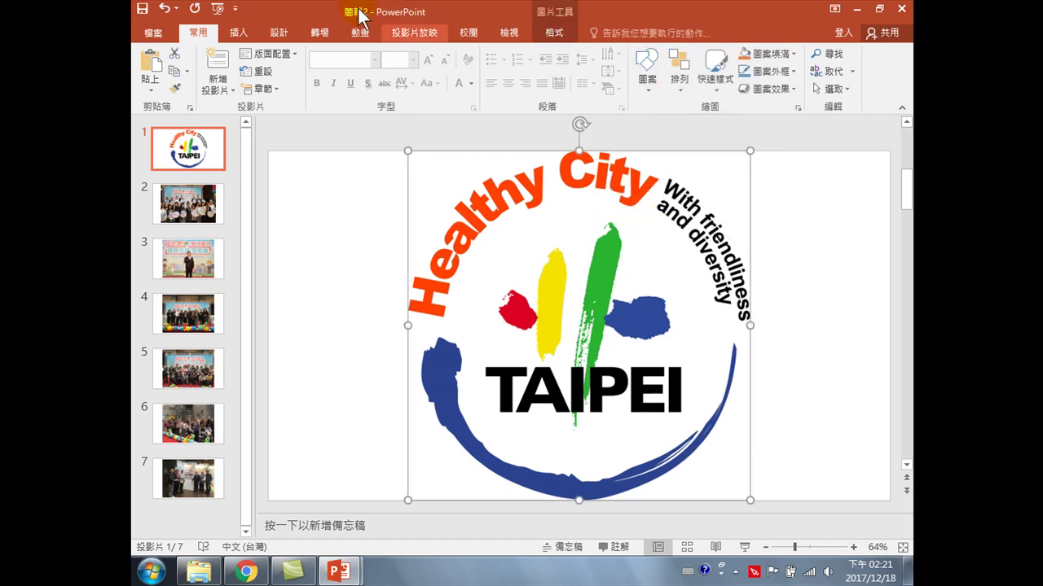
pyautogui.click(244, 30)
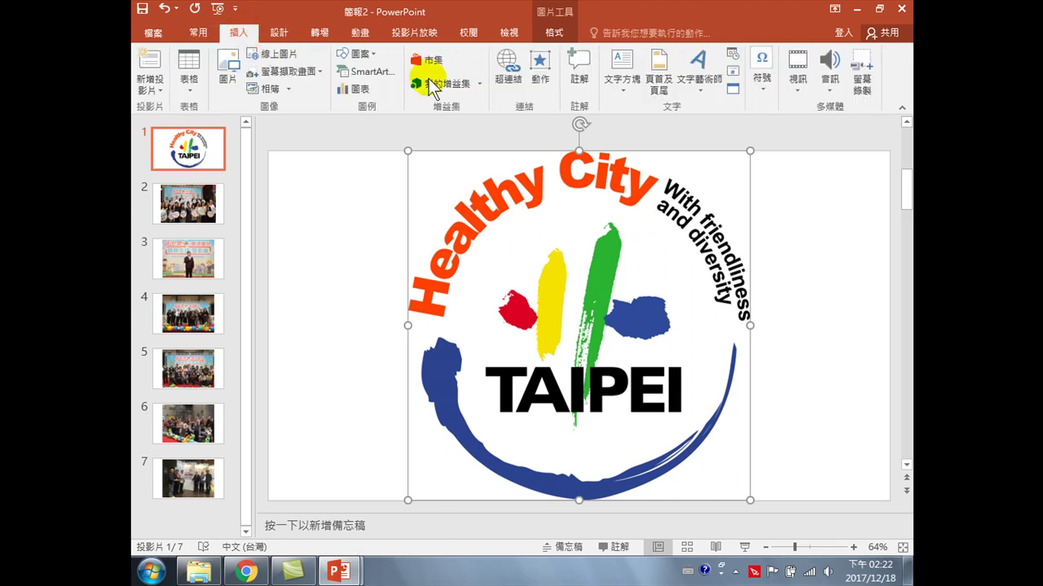
pyautogui.click(553, 33)
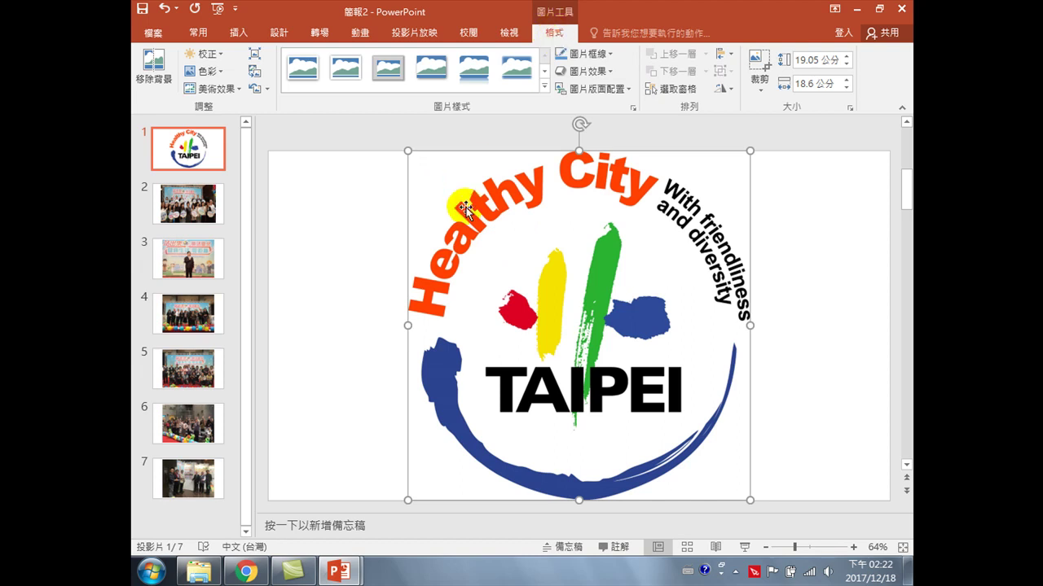
pyautogui.click(215, 71)
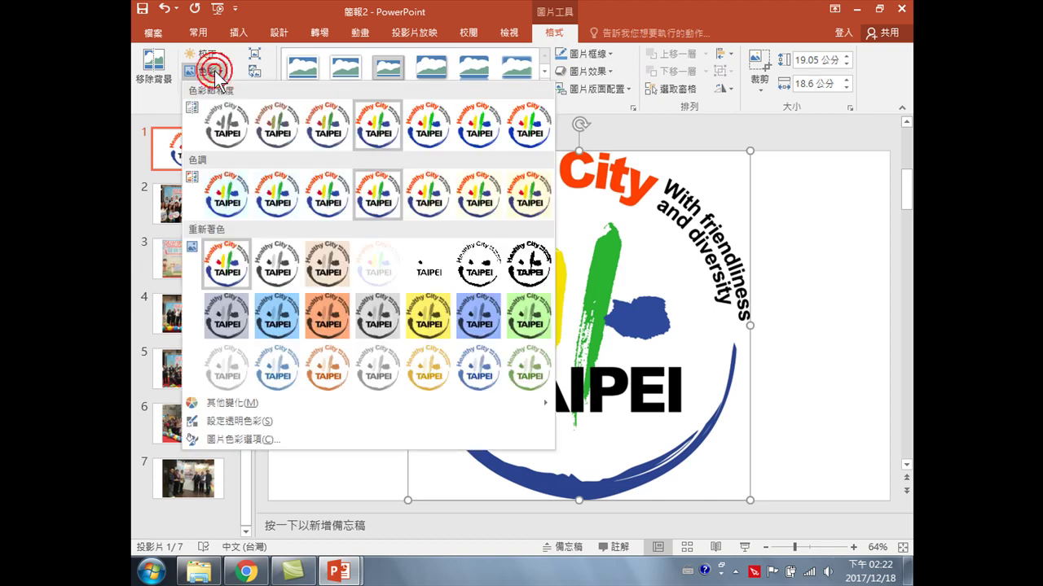
pyautogui.click(237, 423)
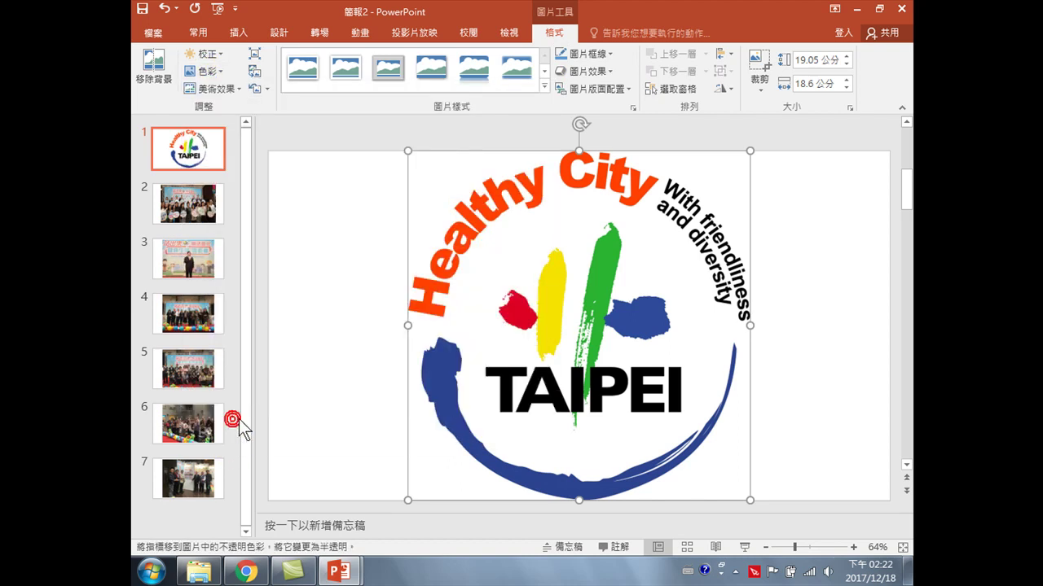
pyautogui.click(420, 175)
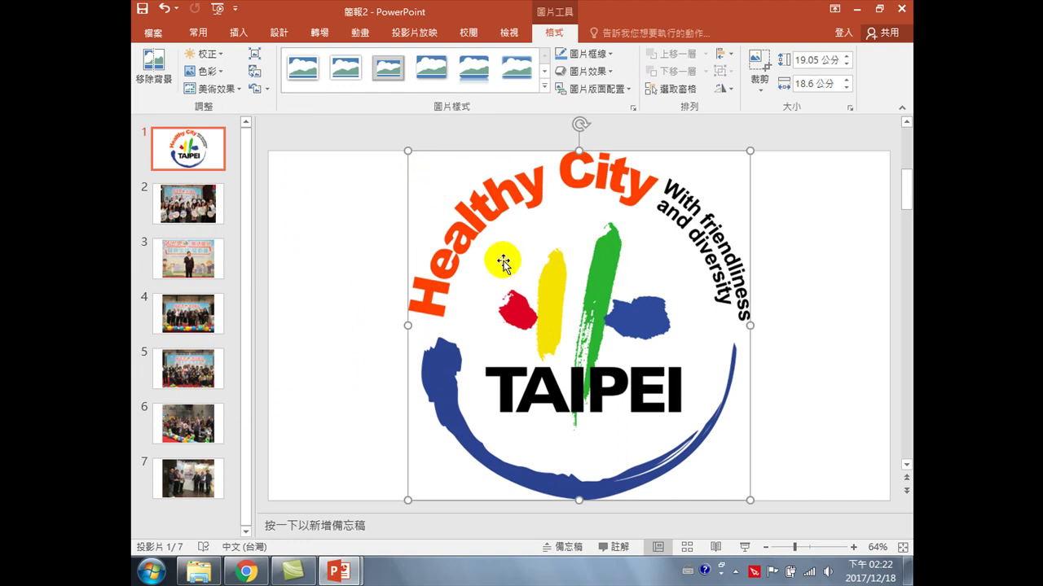
pyautogui.moveTo(484, 228); pyautogui.dragTo(538, 232)
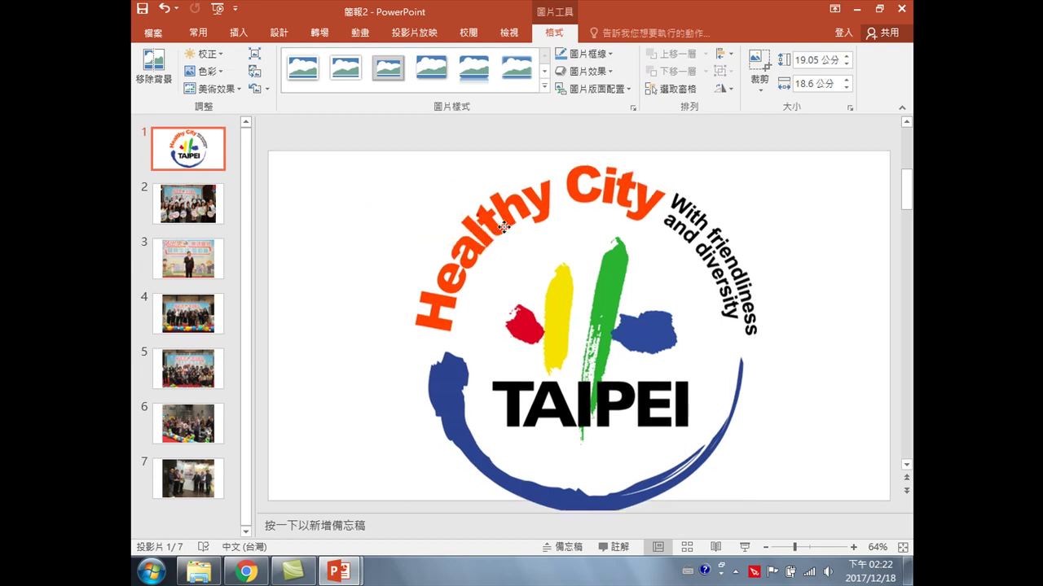
pyautogui.click(235, 33)
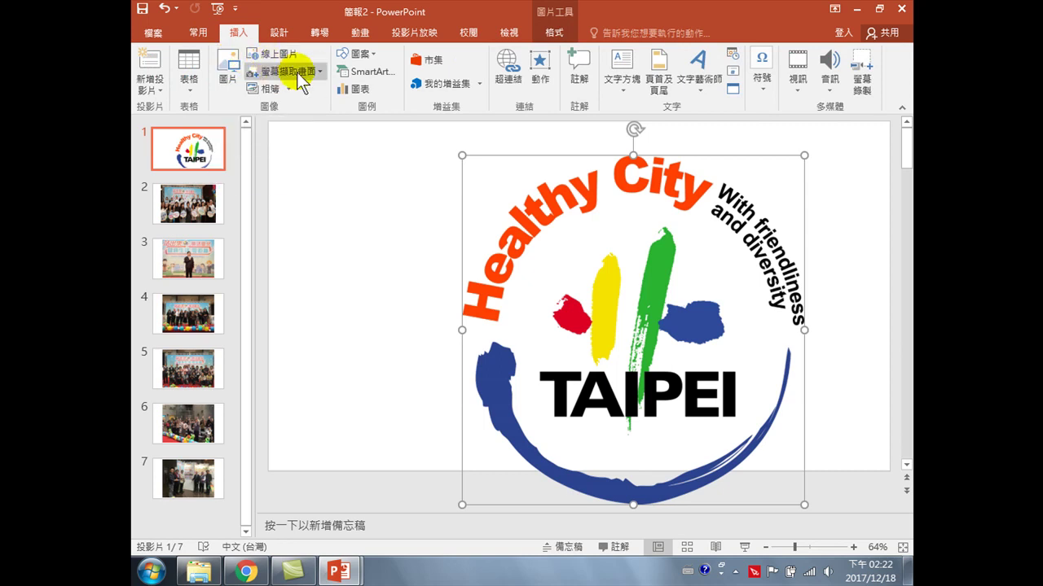
# Draw a blue rectangle over the logo, bring the logo to front, and move the rectangle down-left.
pyautogui.click(354, 54)
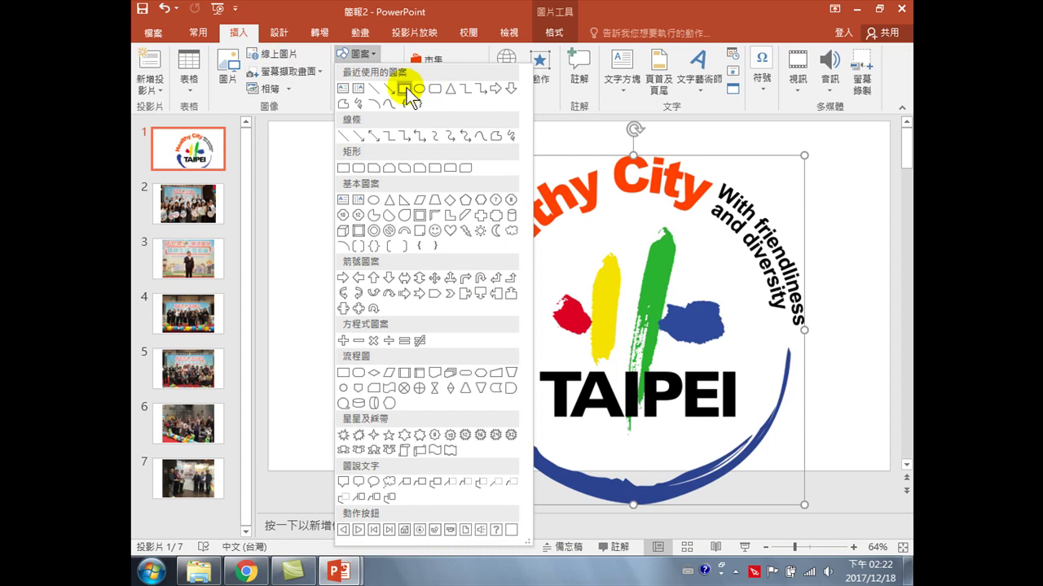
pyautogui.click(402, 88)
pyautogui.moveTo(303, 157); pyautogui.dragTo(608, 399)
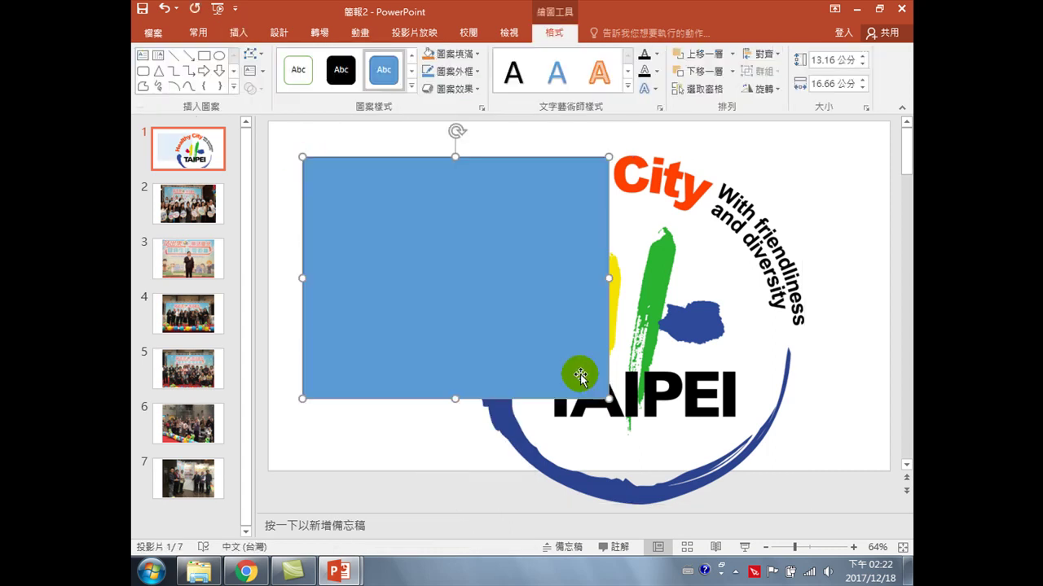
pyautogui.rightClick(666, 185)
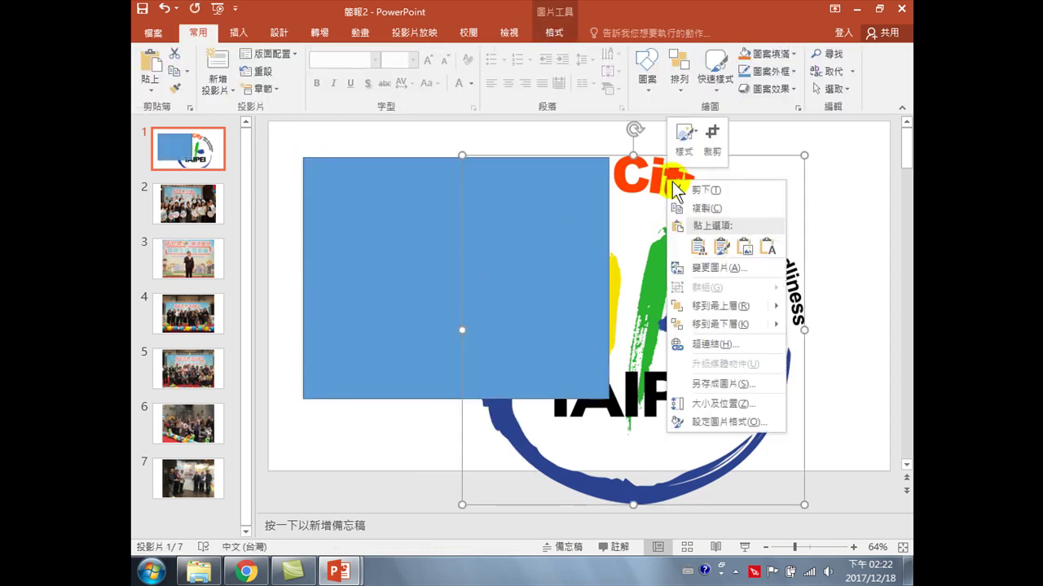
pyautogui.click(718, 306)
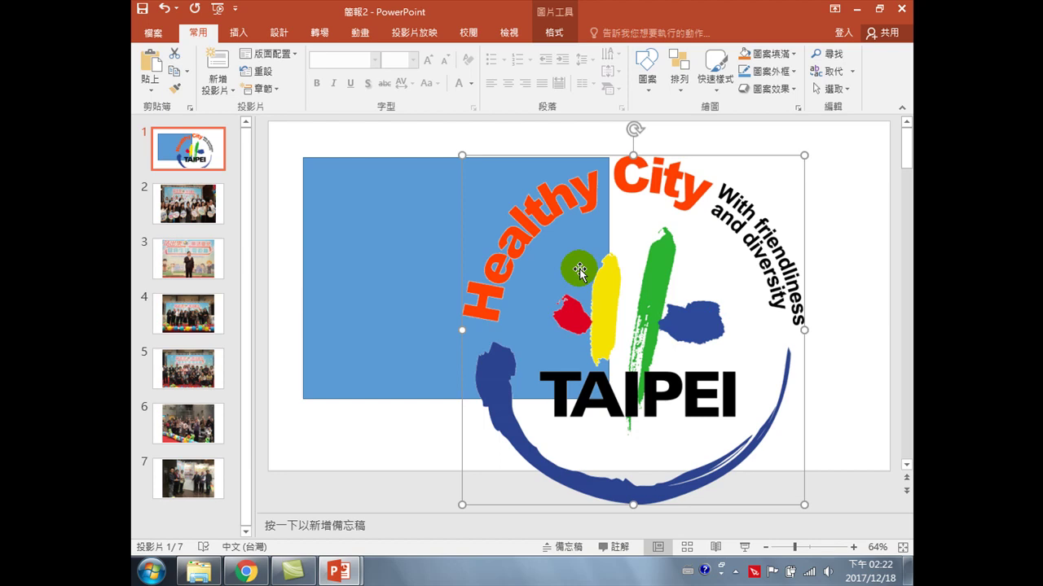
pyautogui.click(431, 235)
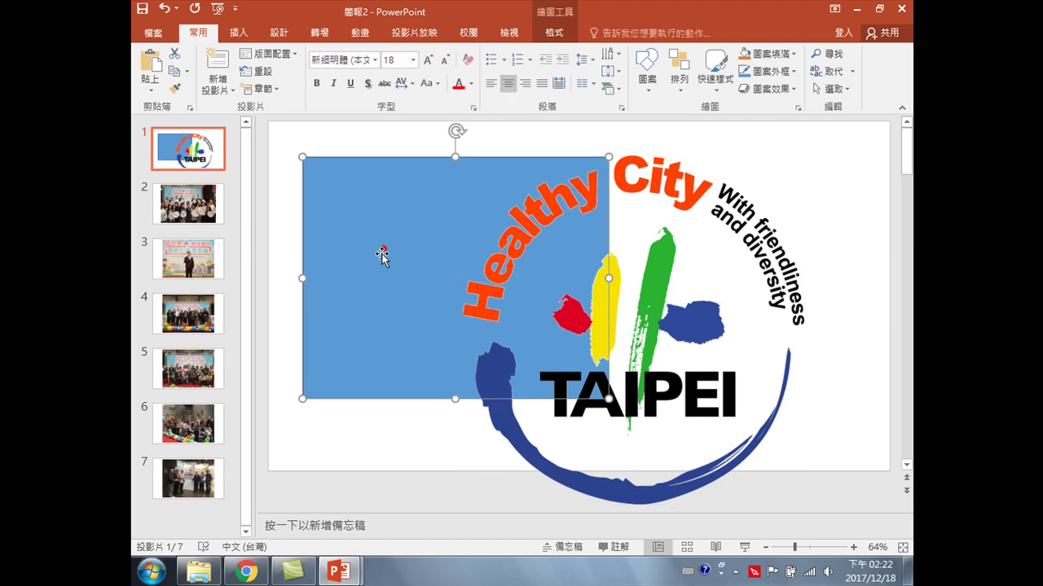
pyautogui.moveTo(383, 252); pyautogui.dragTo(309, 284)
# Move the blue rectangle off the slide to the left, then shrink the Taipei logo and shift it left.
pyautogui.click(764, 547)
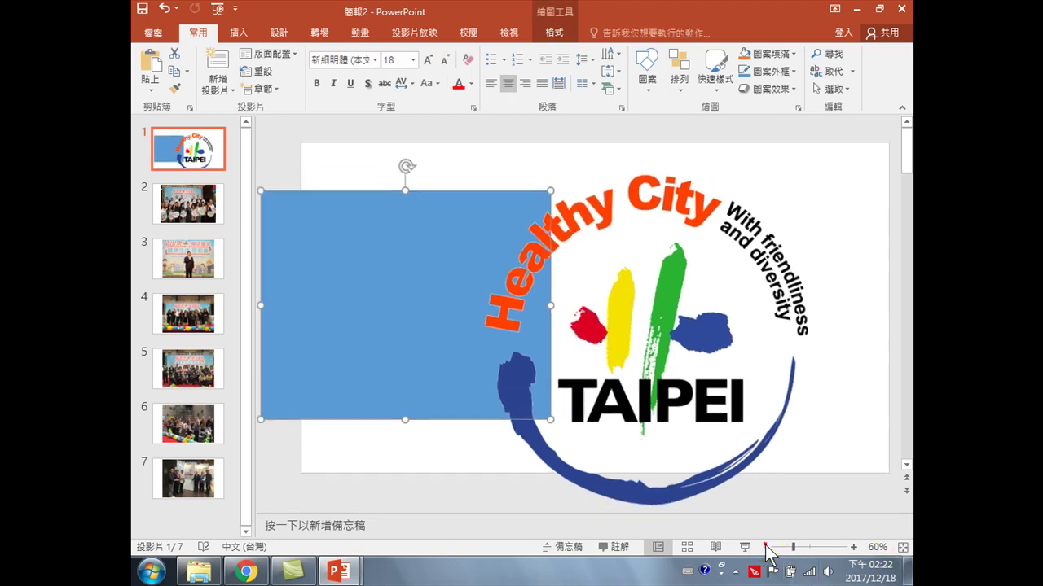
pyautogui.click(765, 547)
pyautogui.click(765, 548)
pyautogui.moveTo(473, 307); pyautogui.dragTo(280, 298)
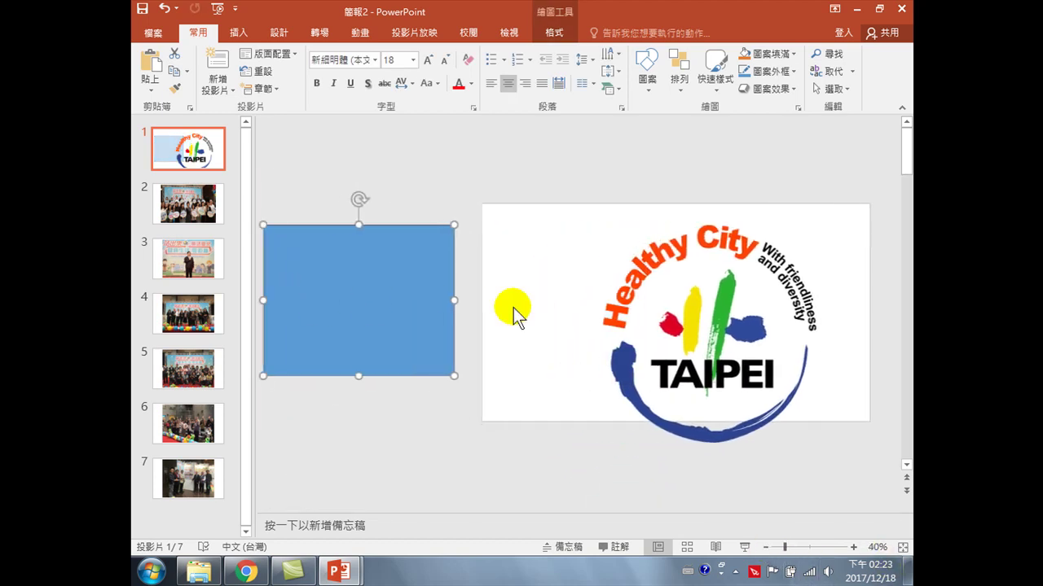
pyautogui.click(661, 256)
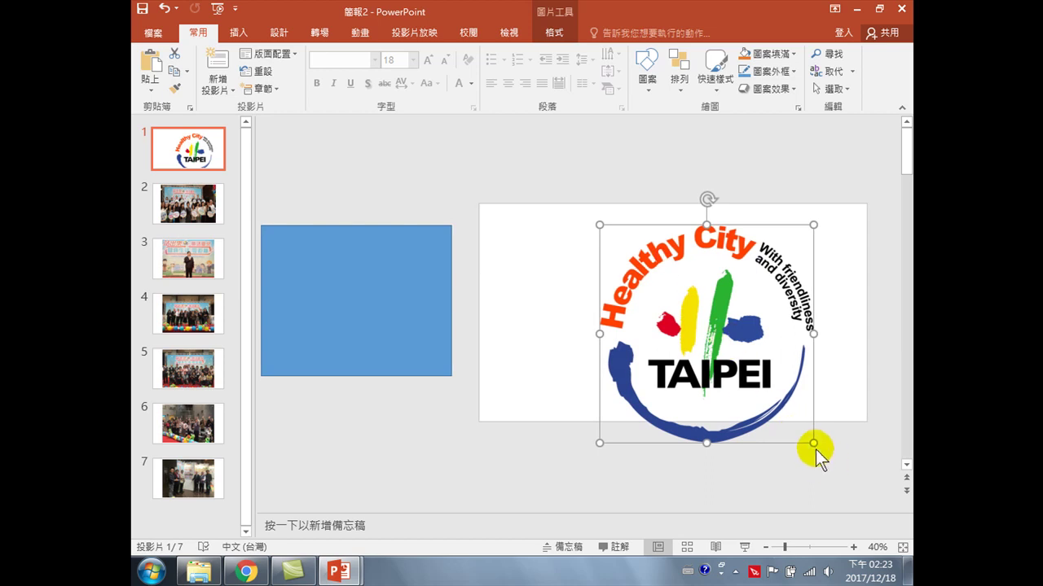
pyautogui.moveTo(813, 443); pyautogui.dragTo(708, 337)
pyautogui.moveTo(660, 271); pyautogui.dragTo(615, 271)
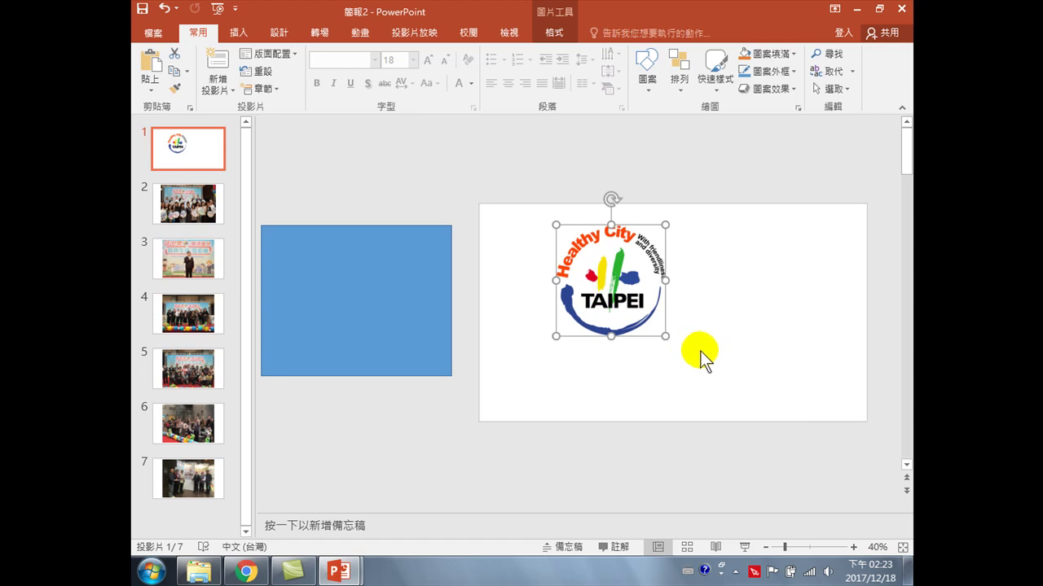
# Open the 1061204 activity-photos Word document from the Downloads folder.
pyautogui.click(199, 572)
pyautogui.click(554, 184)
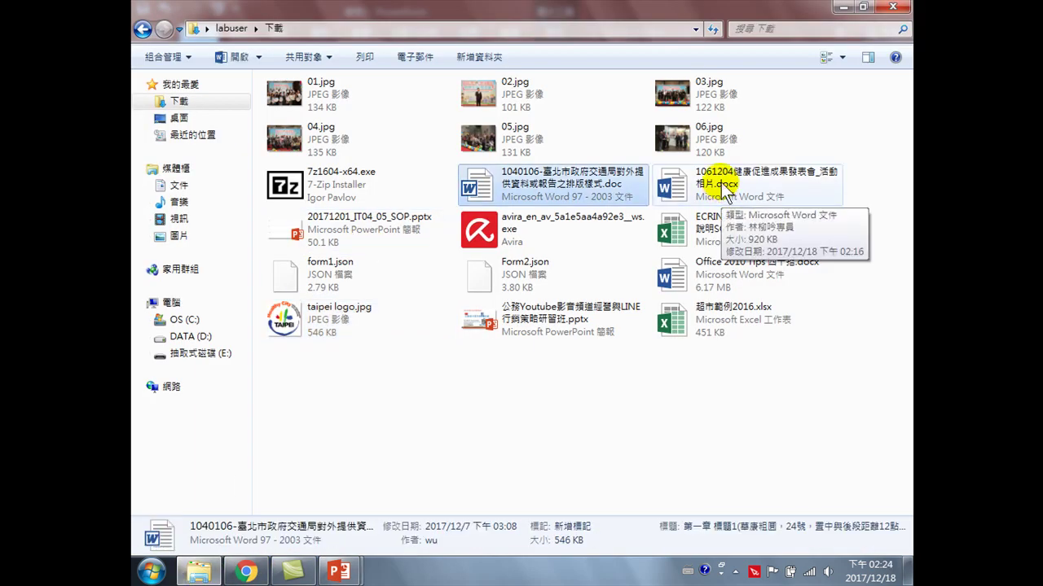
pyautogui.doubleClick(721, 183)
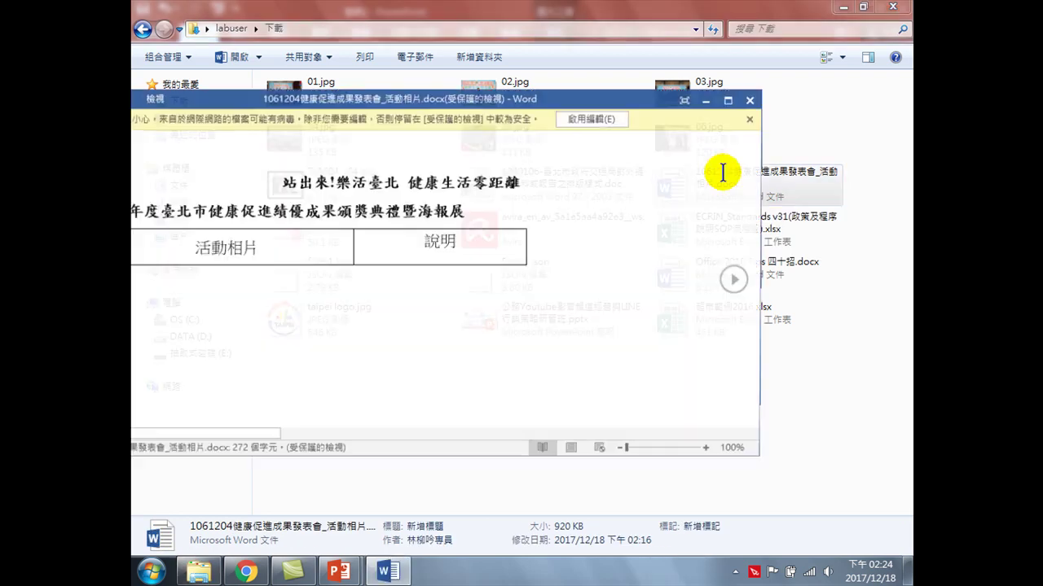
# Enable editing, maximize Word, and select the title phrase 站出來!樂活臺北 for copying.
pyautogui.click(604, 118)
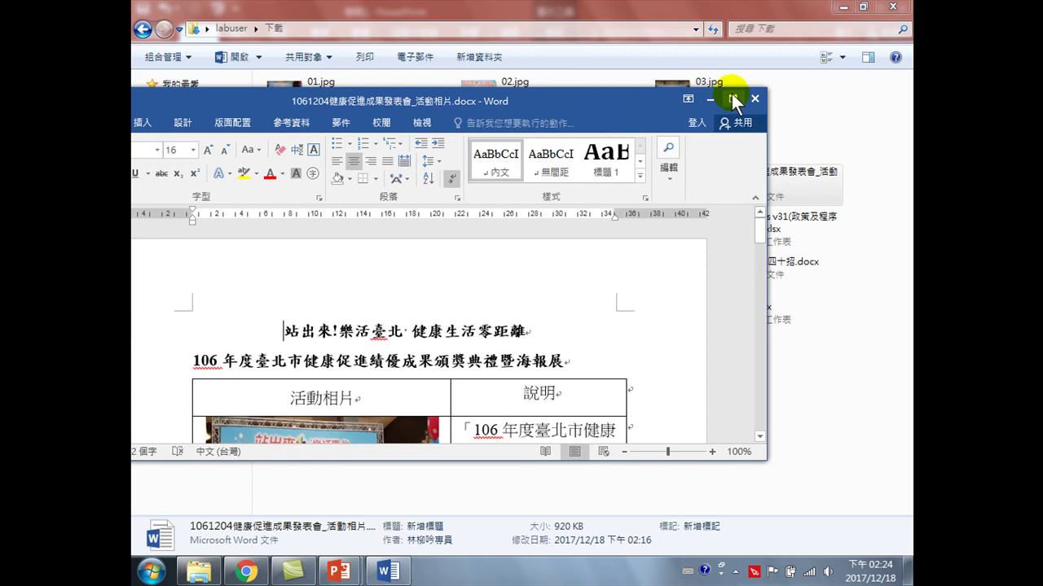
pyautogui.click(733, 100)
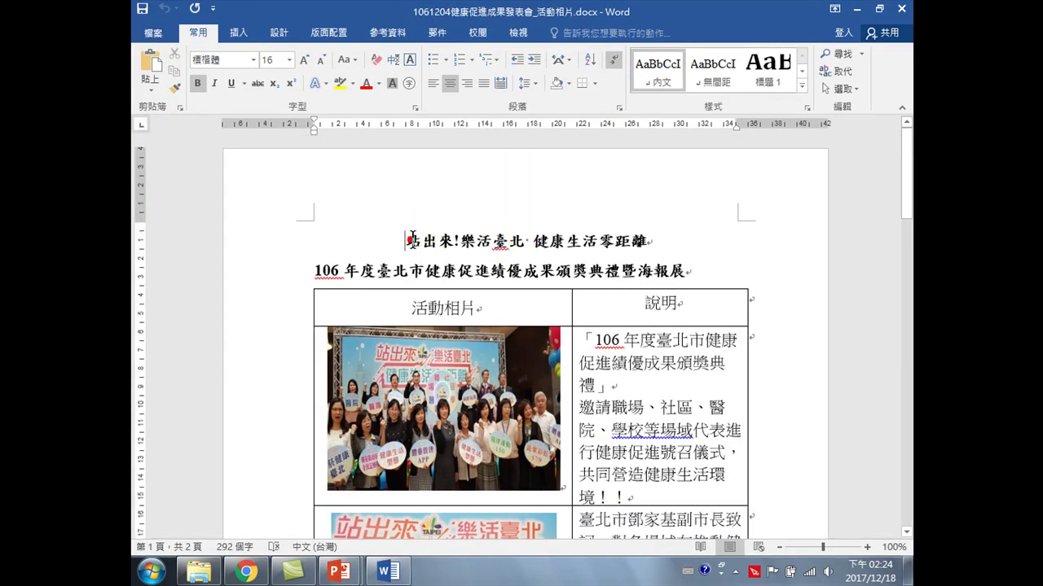
pyautogui.moveTo(411, 239); pyautogui.dragTo(521, 243)
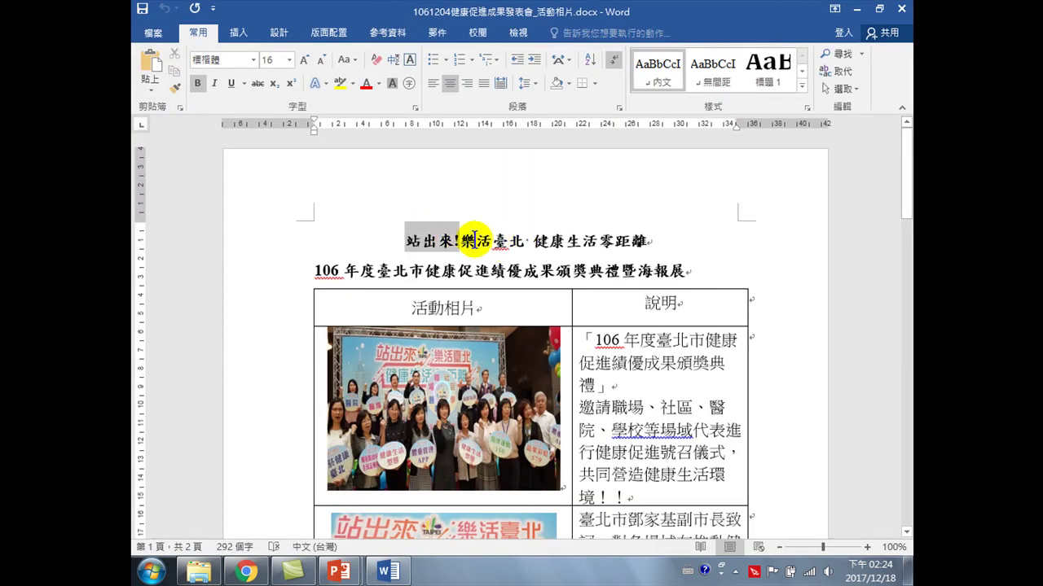
pyautogui.click(515, 248)
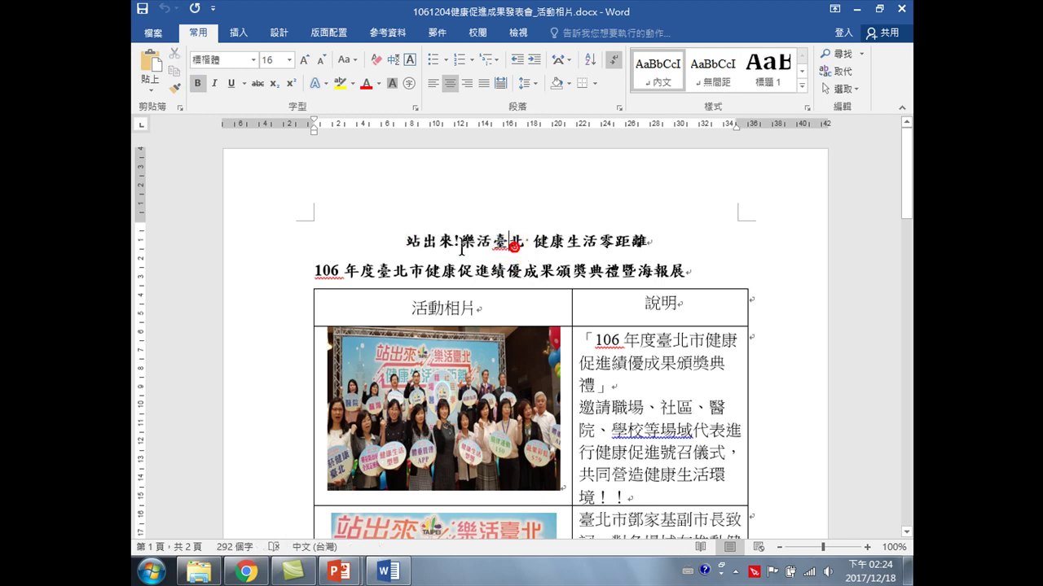
pyautogui.moveTo(407, 239)
pyautogui.mouseDown()
pyautogui.moveTo(644, 236)
pyautogui.moveTo(523, 241)
pyautogui.mouseUp()
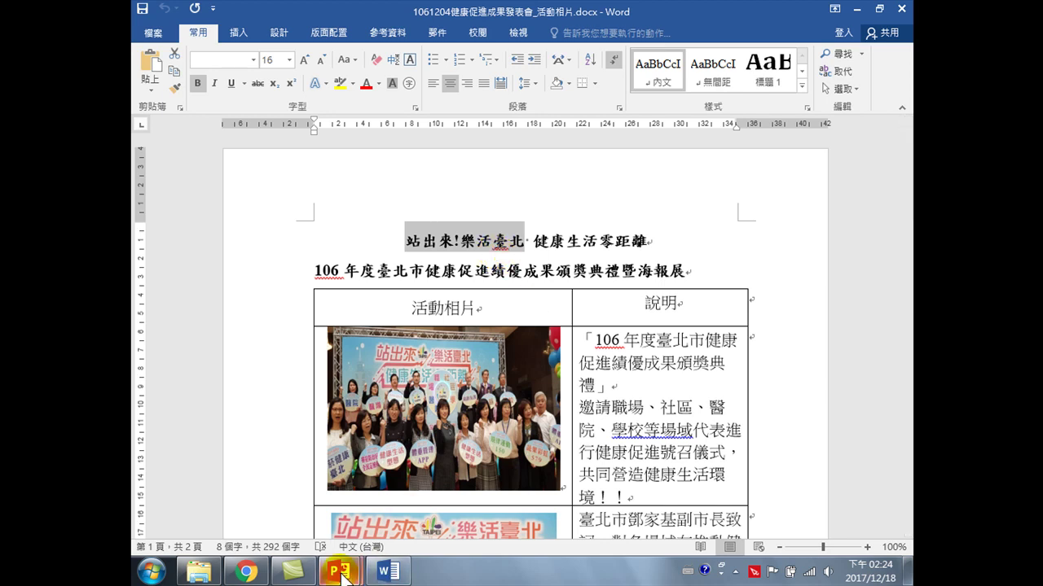
# Paste 站出來!樂活臺北 onto slide 1 and move it below the TAIPEI logo.
pyautogui.moveTo(339, 571)
pyautogui.click(405, 481)
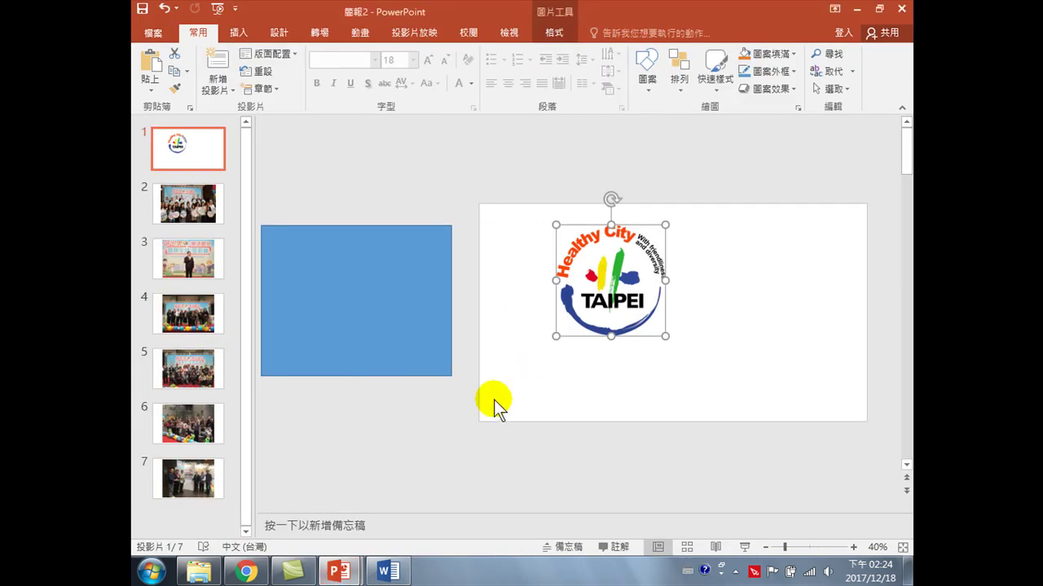
pyautogui.rightClick(507, 384)
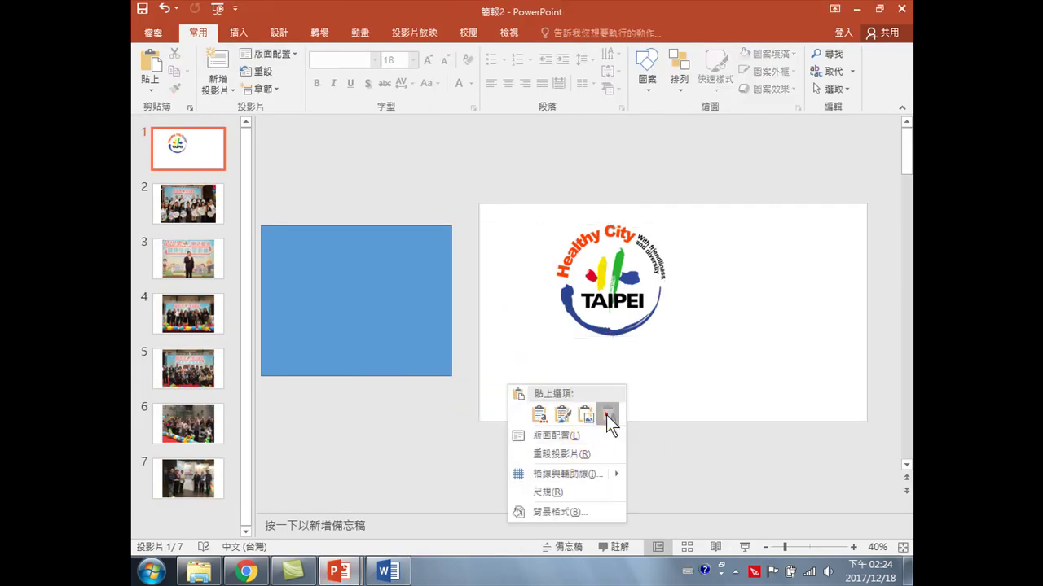
pyautogui.click(604, 414)
pyautogui.moveTo(688, 313); pyautogui.dragTo(613, 356)
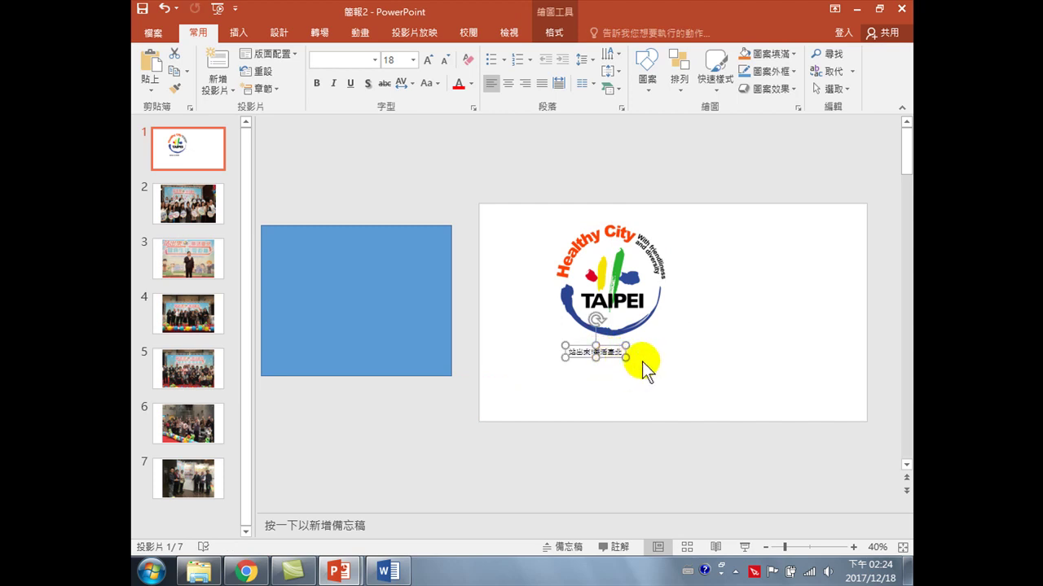
# Enlarge the slogan's font to 72 pt and reposition it just under the logo.
pyautogui.click(428, 61)
pyautogui.click(428, 61)
pyautogui.click(428, 61)
pyautogui.click(428, 61)
pyautogui.click(428, 61)
pyautogui.click(428, 61)
pyautogui.click(428, 61)
pyautogui.click(428, 61)
pyautogui.click(427, 61)
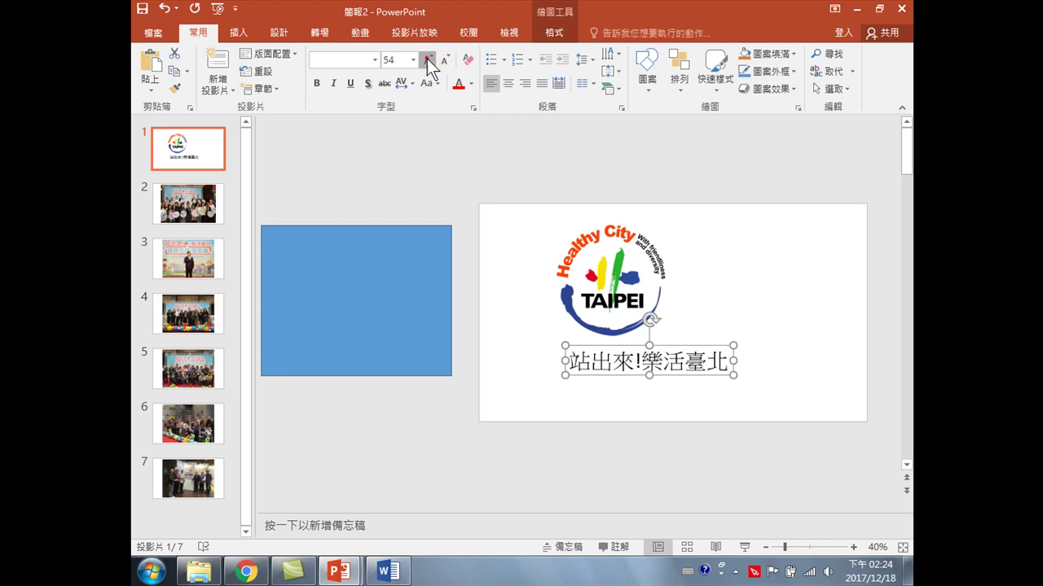
pyautogui.click(427, 61)
pyautogui.click(428, 61)
pyautogui.moveTo(718, 386); pyautogui.dragTo(710, 373)
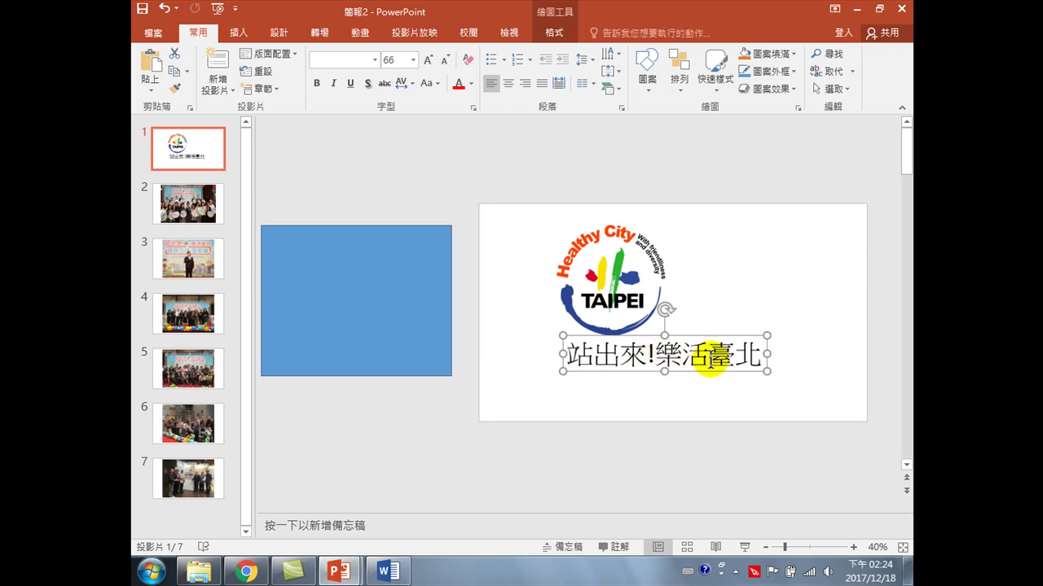
pyautogui.click(428, 60)
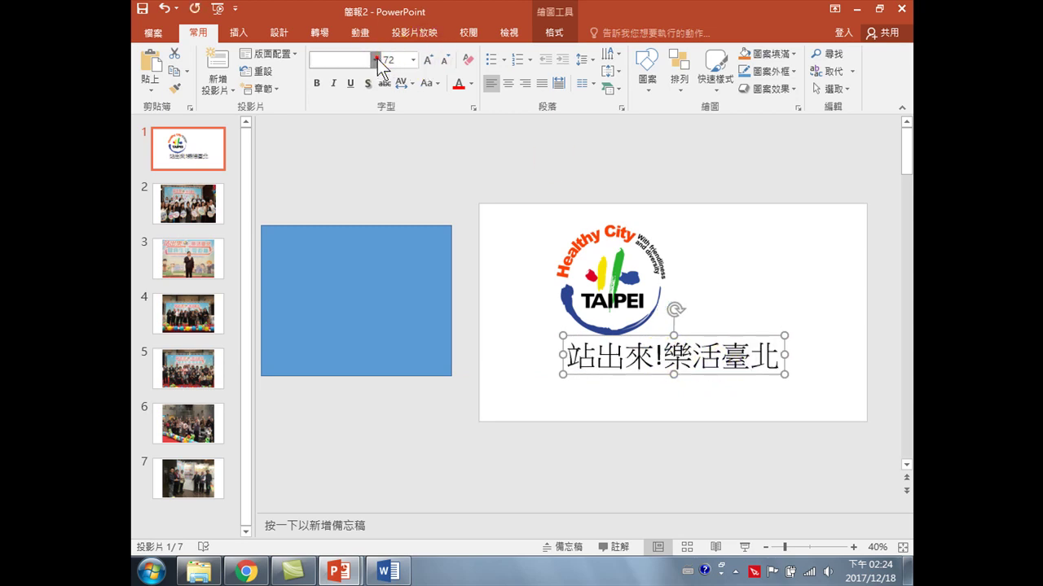
pyautogui.click(376, 60)
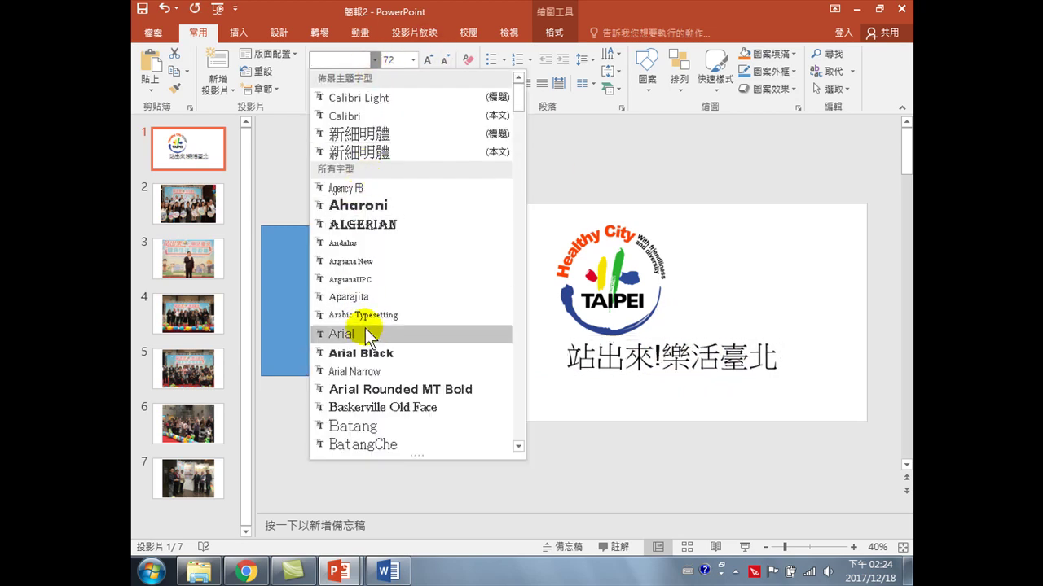
# Apply the 標楷體 font to the 站出來!樂活臺北 slogan.
pyautogui.moveTo(518, 100); pyautogui.dragTo(517, 430)
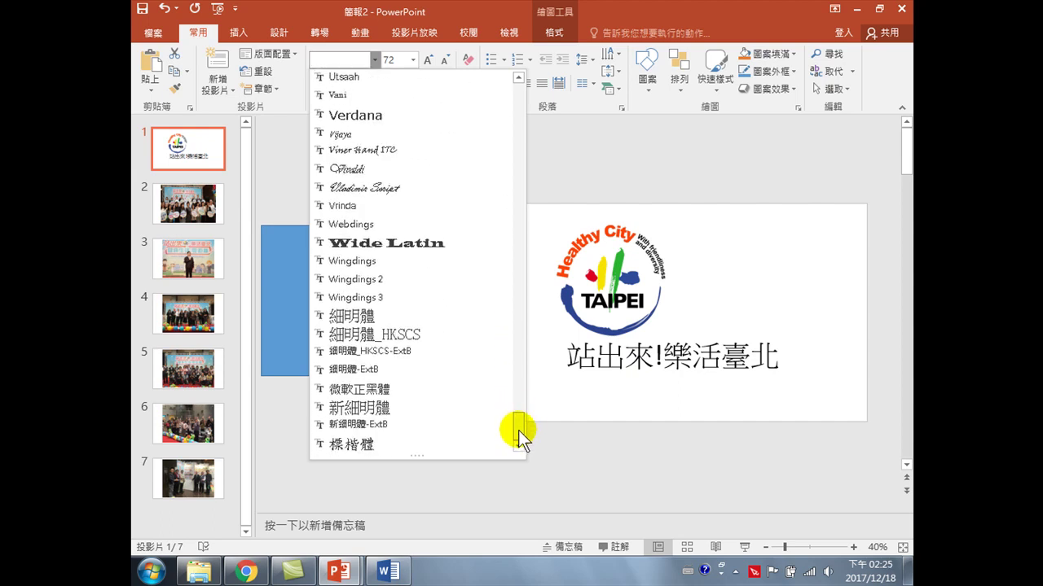
pyautogui.click(357, 444)
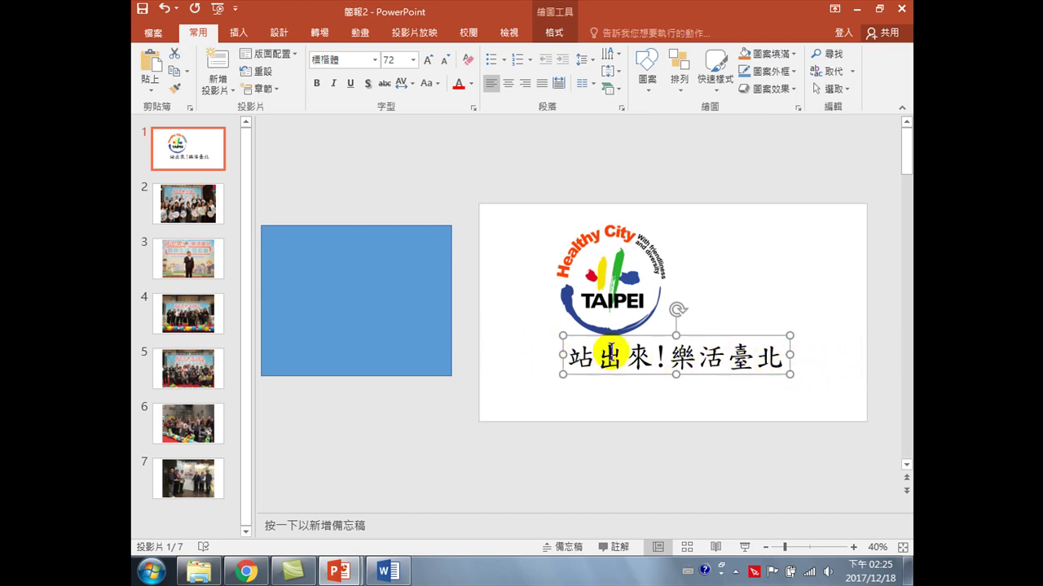
# Move the blue rectangle to the slide's left edge, narrow it, and stretch it to the bottom.
pyautogui.click(402, 298)
pyautogui.moveTo(265, 301); pyautogui.dragTo(429, 287)
pyautogui.click(340, 308)
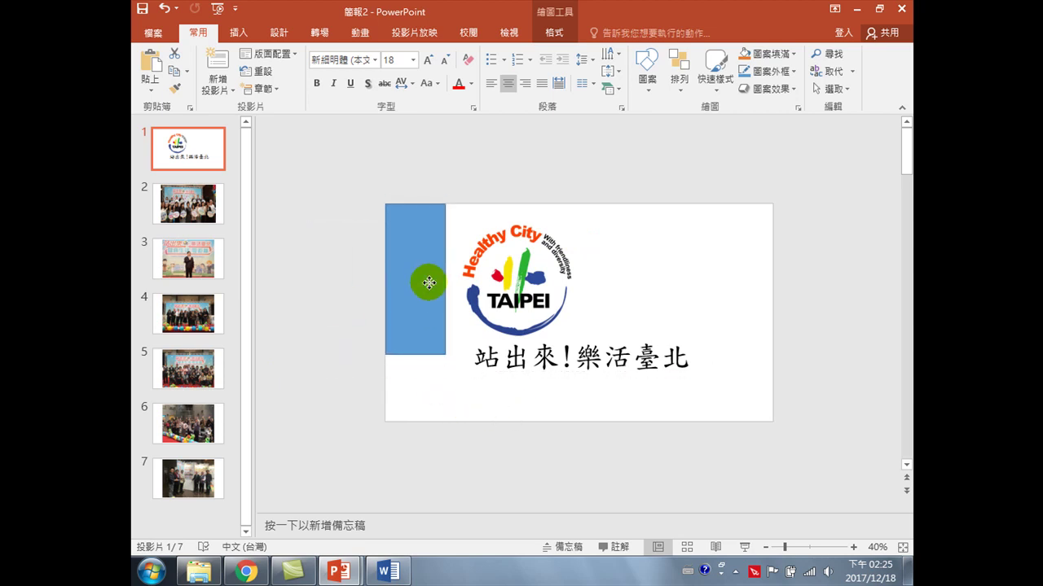
pyautogui.moveTo(445, 279); pyautogui.dragTo(436, 279)
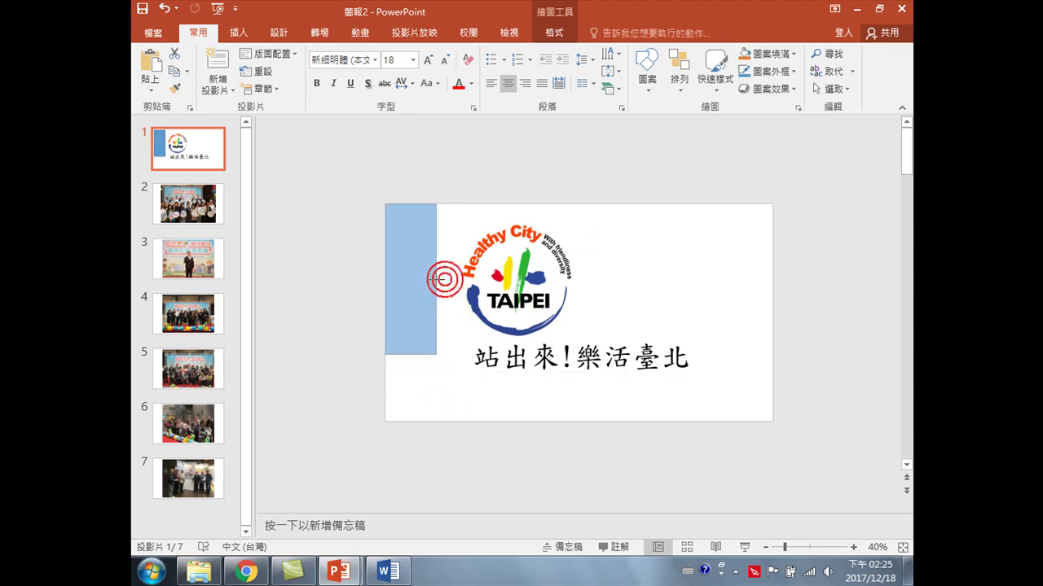
pyautogui.moveTo(411, 356); pyautogui.dragTo(410, 422)
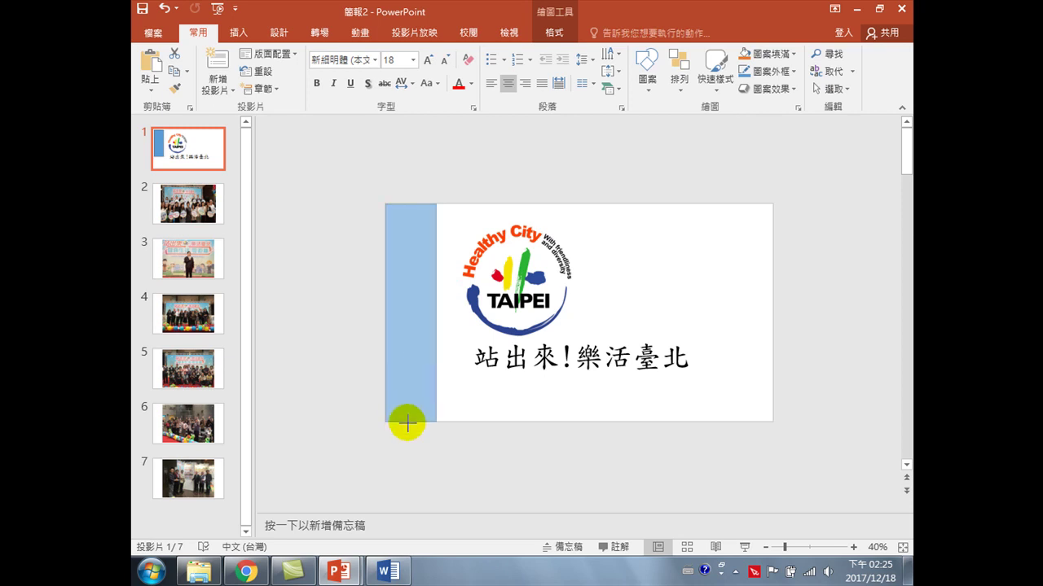
pyautogui.click(507, 448)
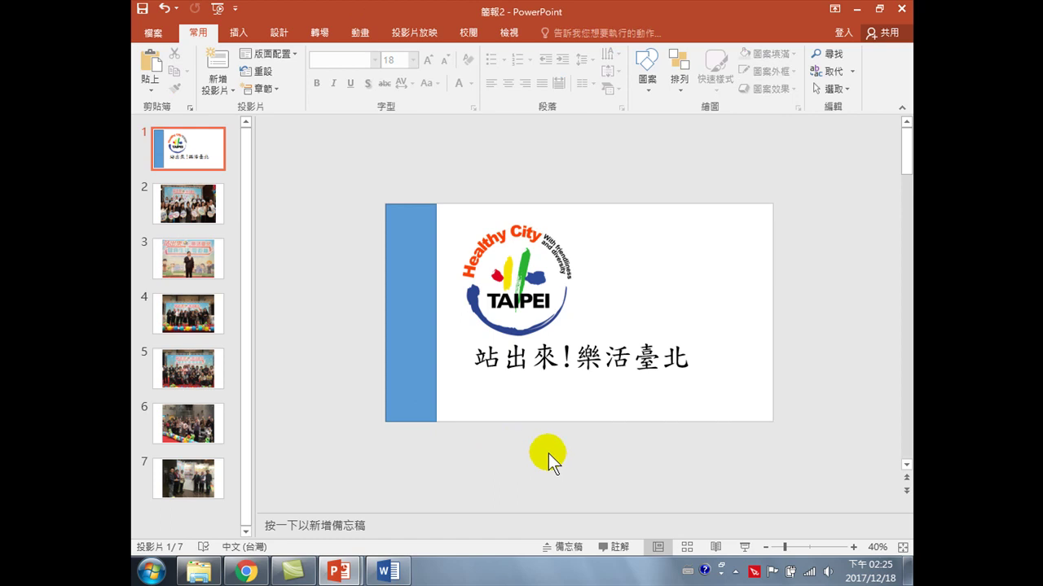
# Draw a rectangle along slide 1's bottom edge and trim its top and left into a thin bar.
pyautogui.click(236, 33)
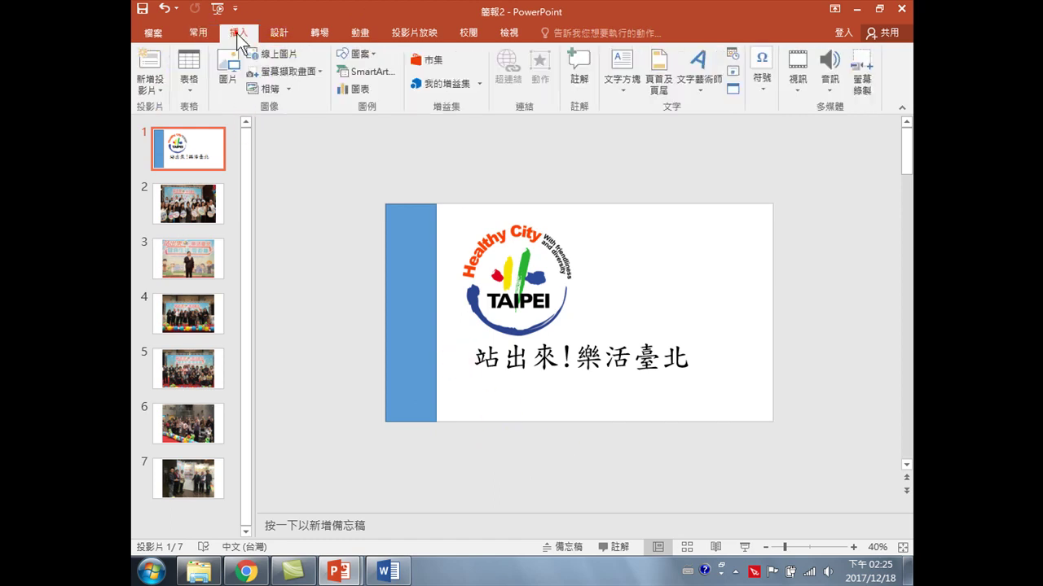
pyautogui.click(358, 53)
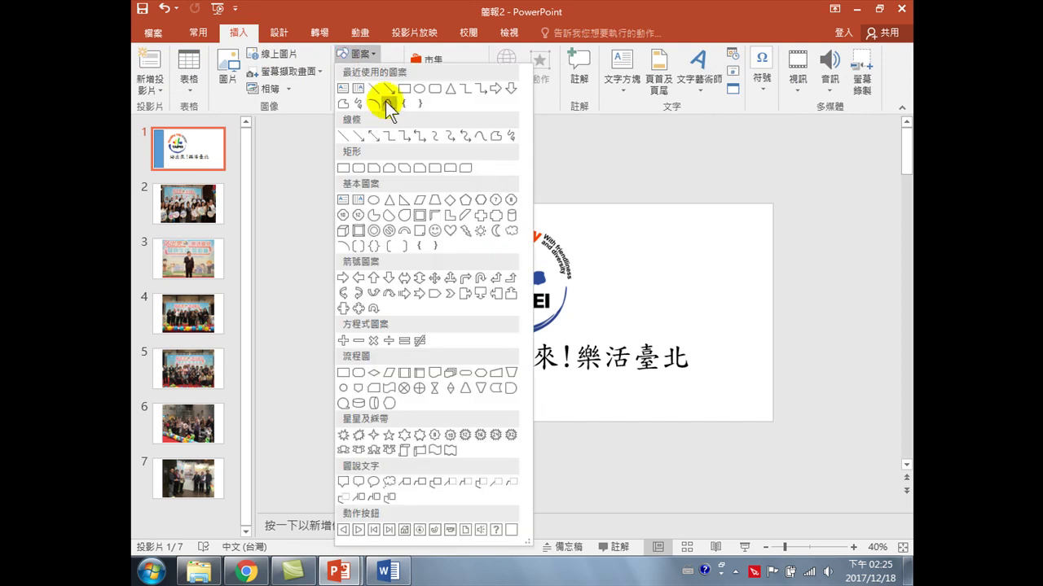
pyautogui.click(404, 88)
pyautogui.moveTo(572, 390)
pyautogui.mouseDown()
pyautogui.moveTo(592, 417)
pyautogui.moveTo(772, 421)
pyautogui.mouseUp()
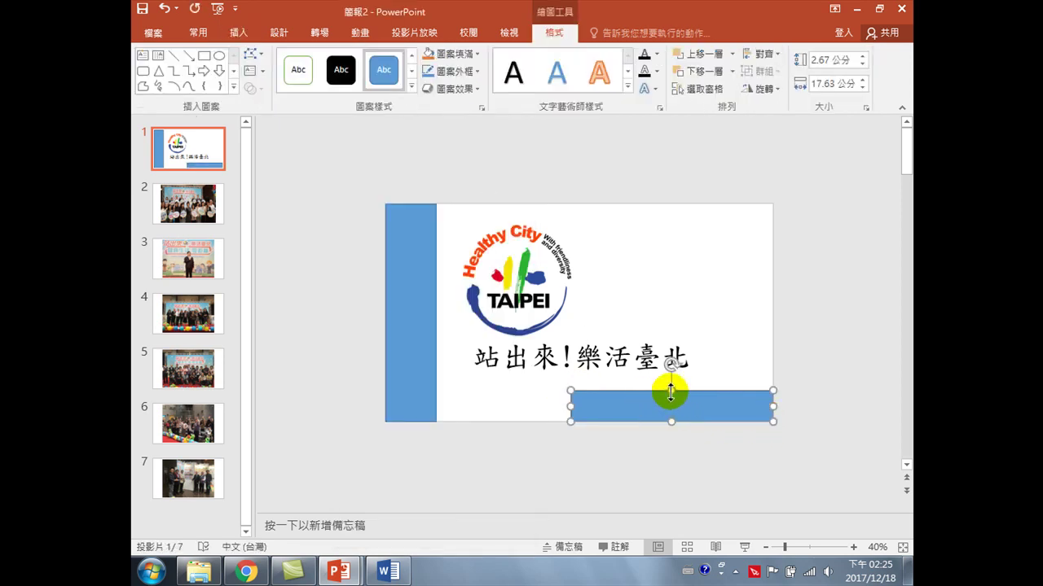
pyautogui.moveTo(671, 392); pyautogui.dragTo(672, 398)
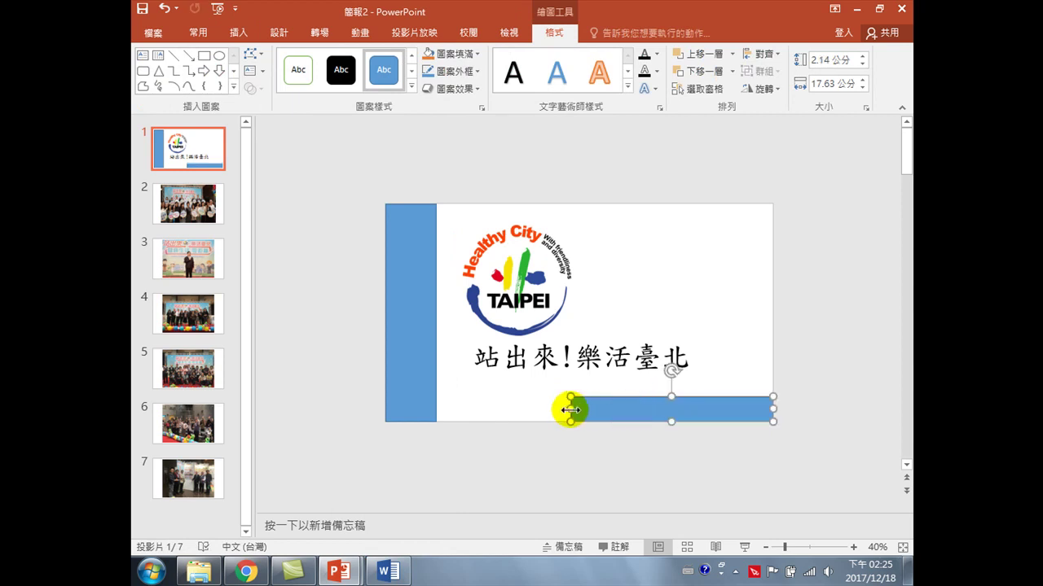
pyautogui.moveTo(571, 409); pyautogui.dragTo(576, 410)
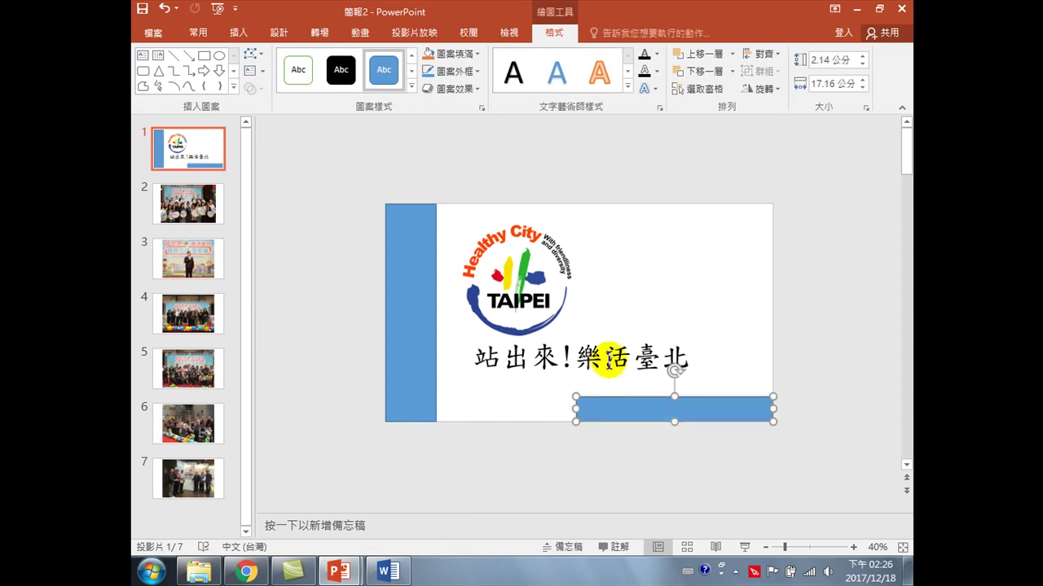
pyautogui.click(824, 349)
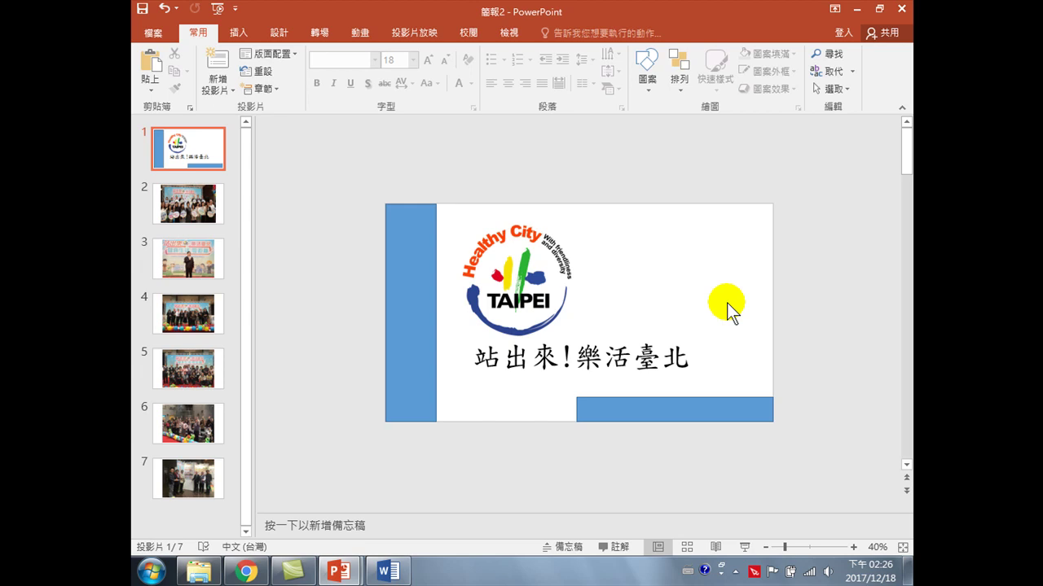
# Keep the slide size at Widescreen (16:9) using the Design tab's Slide Size menu.
pyautogui.click(280, 32)
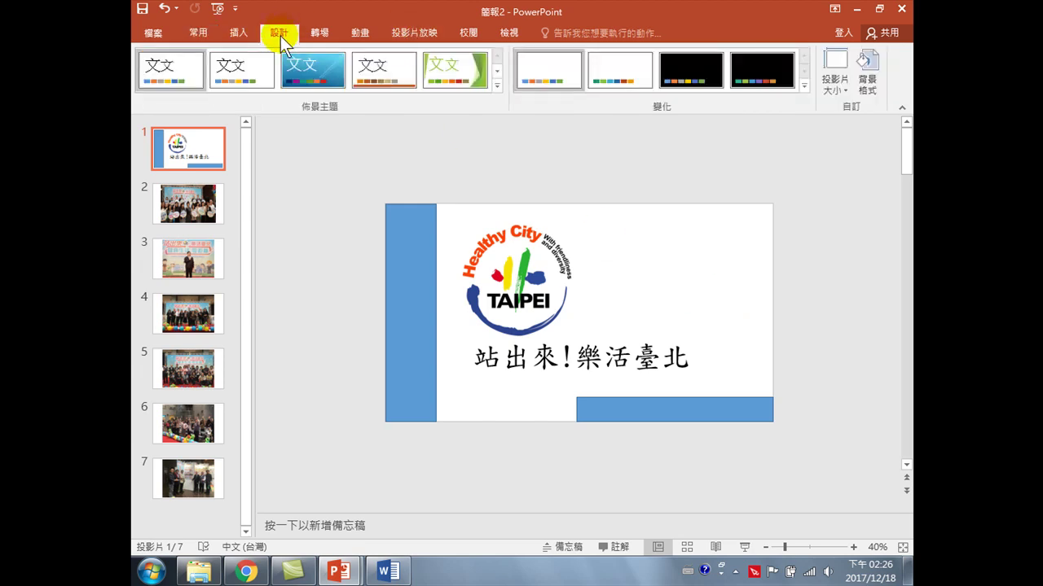
pyautogui.click(835, 84)
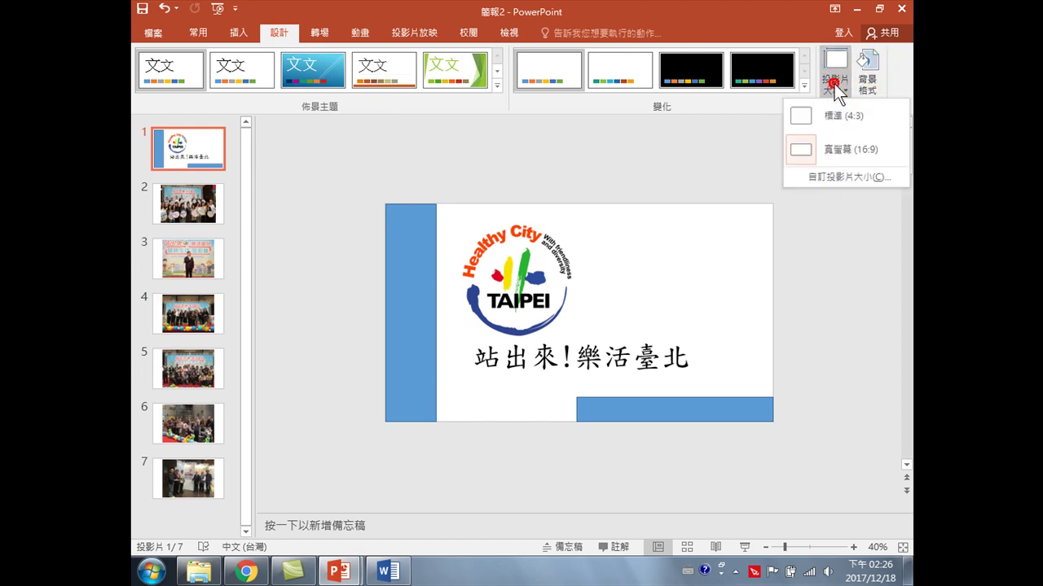
pyautogui.click(848, 150)
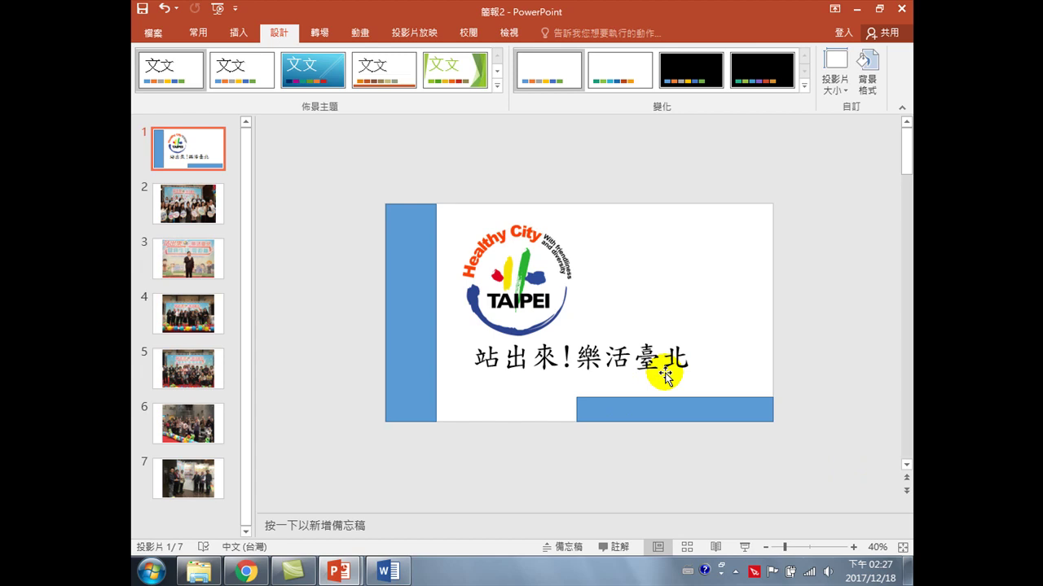
# Add a text shadow to the 站出來!樂活臺北 slogan and bring up the animation choices.
pyautogui.click(602, 357)
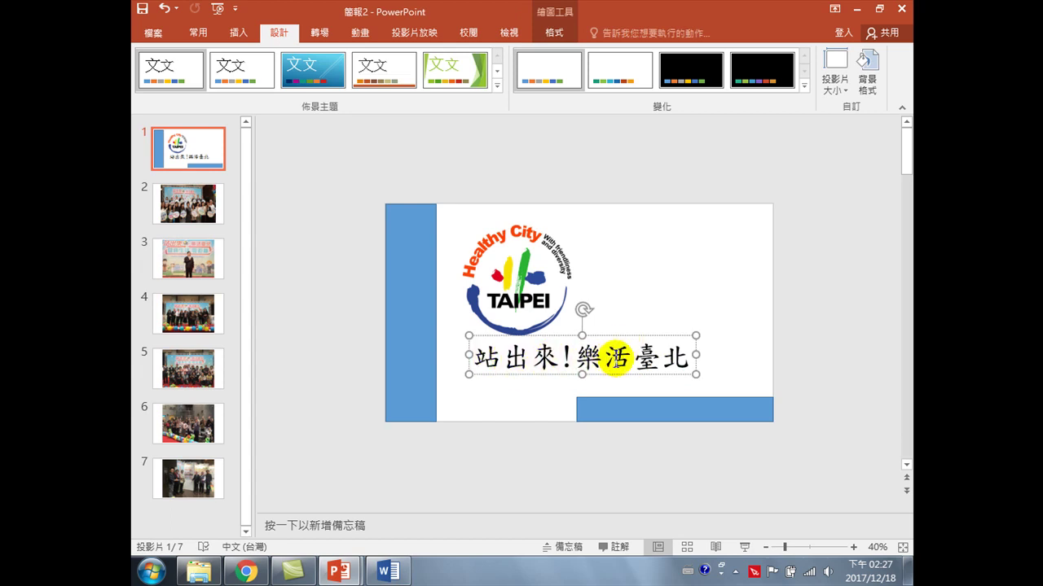
pyautogui.click(488, 336)
pyautogui.click(207, 32)
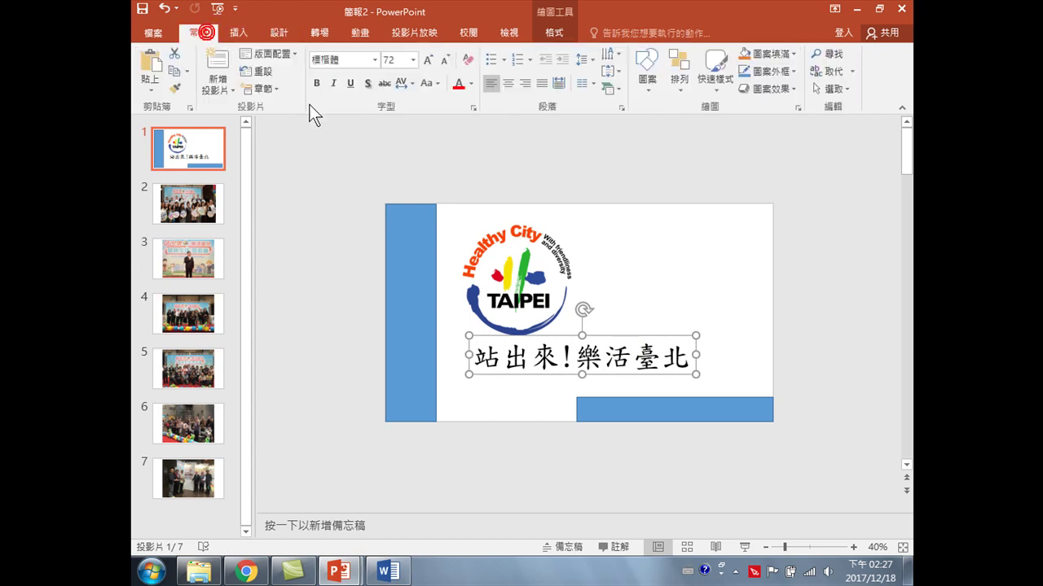
pyautogui.click(369, 82)
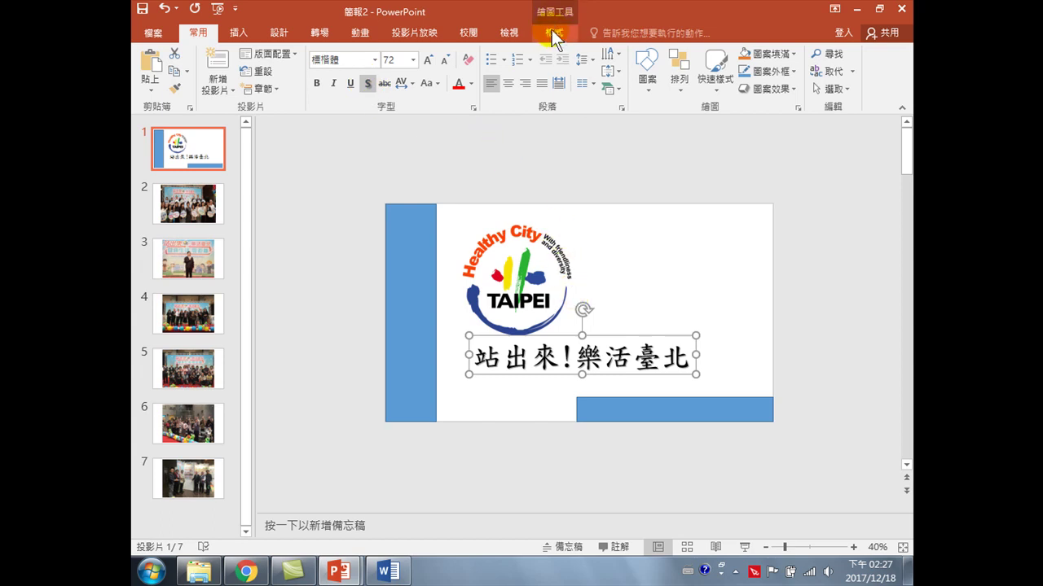
pyautogui.click(358, 34)
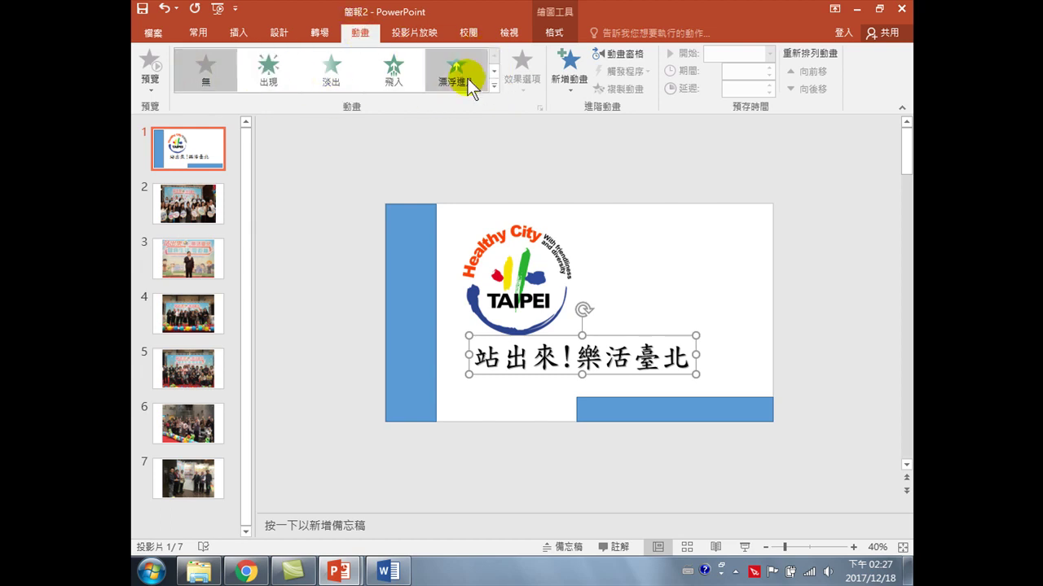
# Give the slogan a Fly In (飛入) animation and preview it with F5.
pyautogui.click(494, 87)
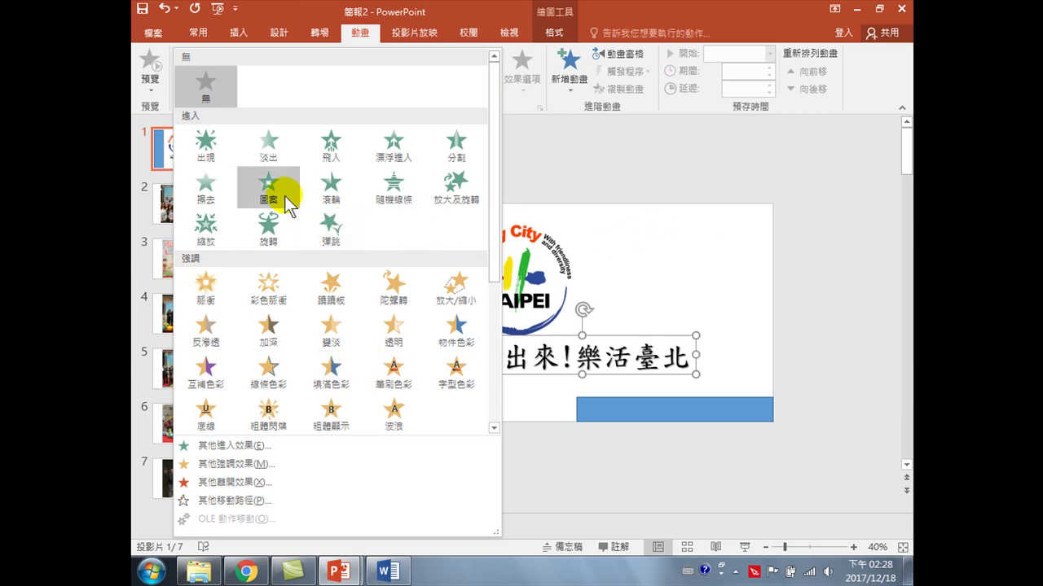
pyautogui.click(334, 147)
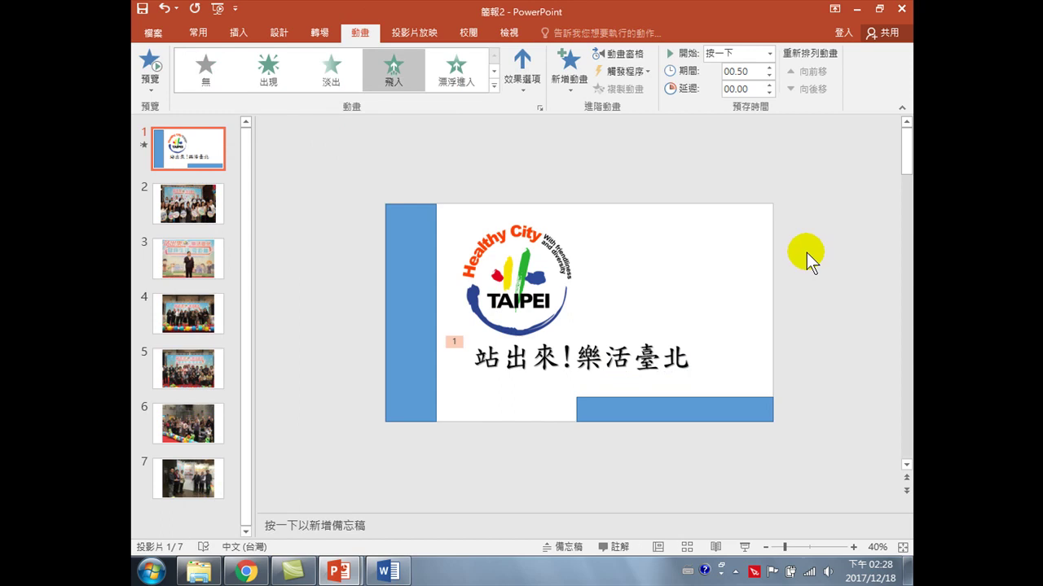
pyautogui.press('F5')
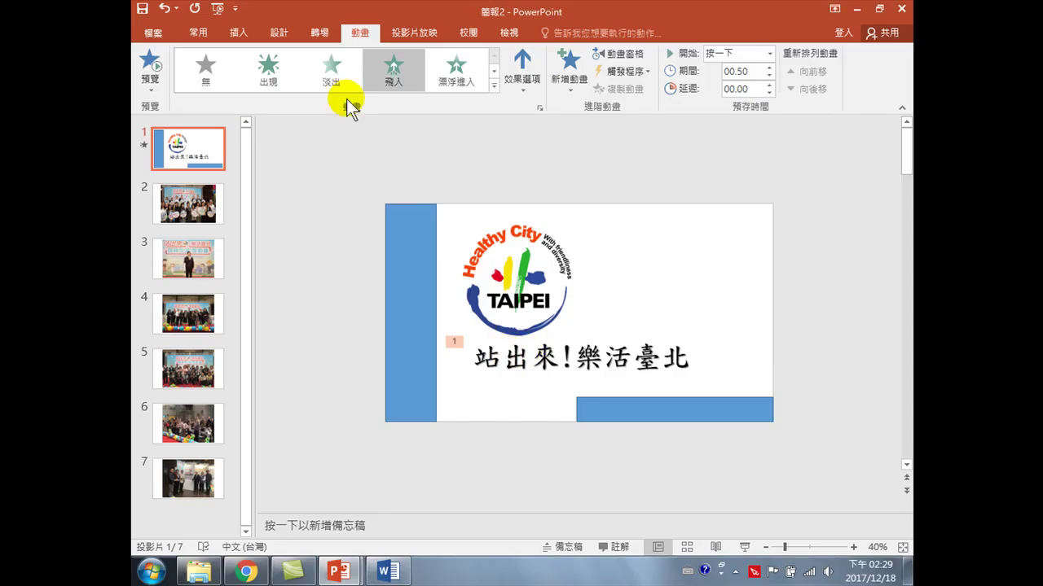
# Swap the slogan's Fly In for a Pulse (脈衝) emphasis and show the Animation Pane.
pyautogui.click(206, 69)
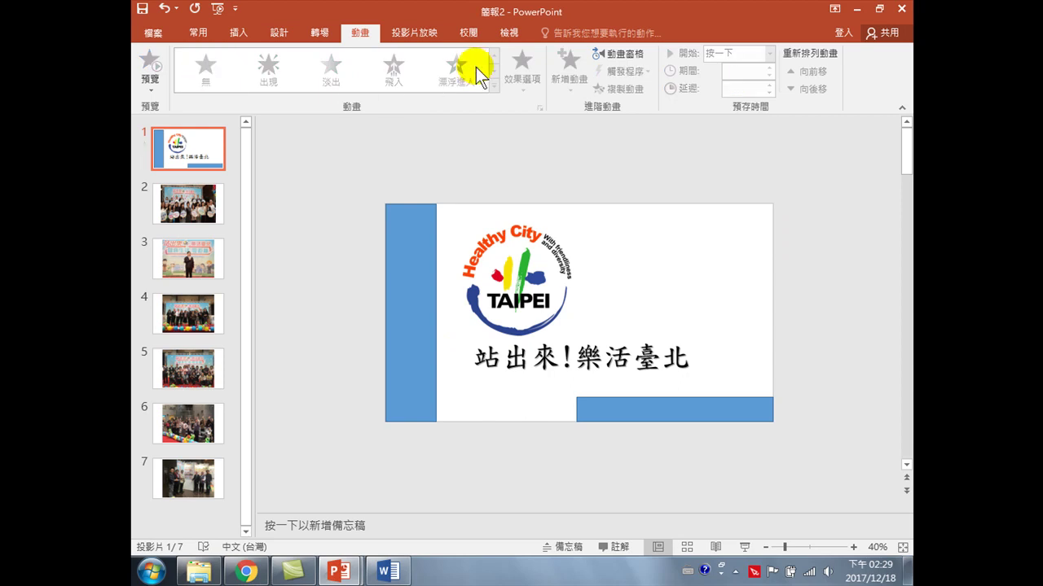
pyautogui.click(586, 355)
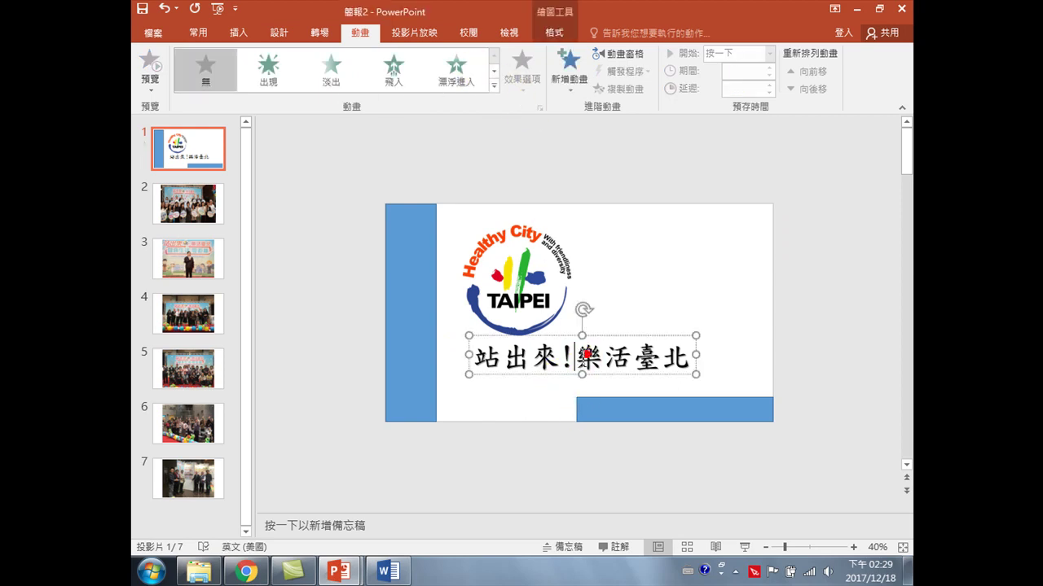
pyautogui.click(574, 335)
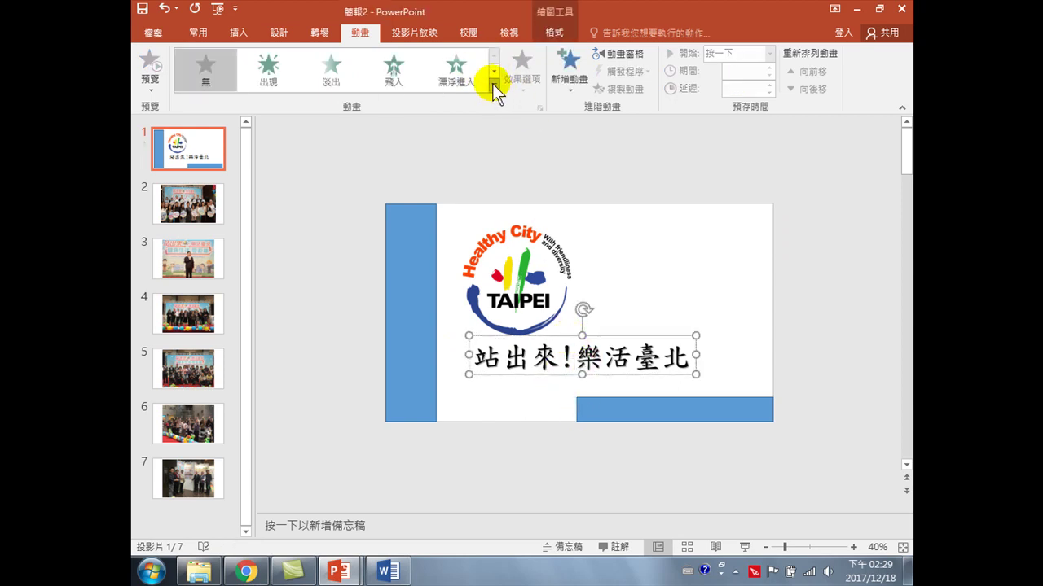
pyautogui.click(493, 83)
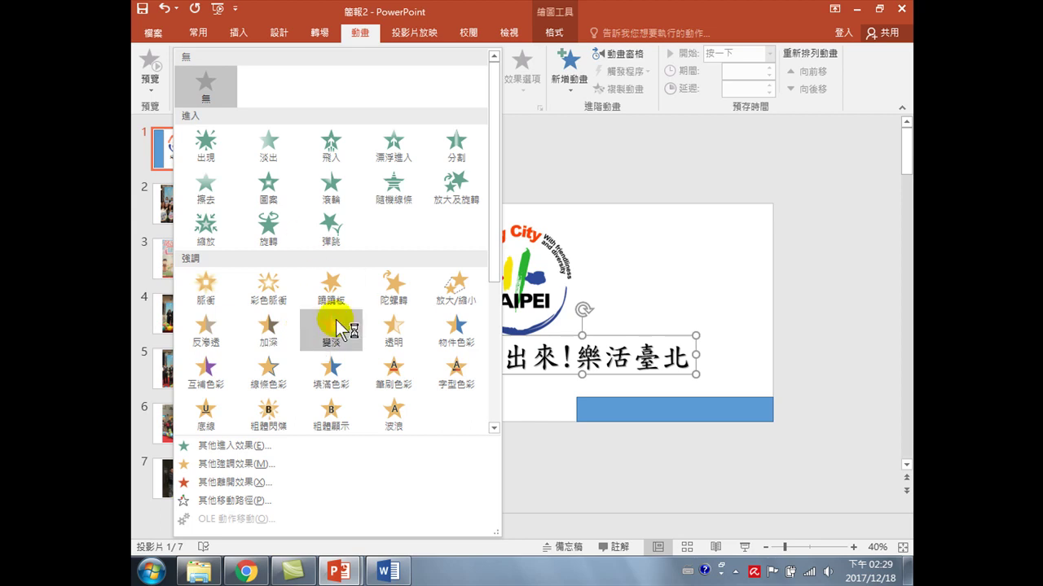
pyautogui.click(205, 289)
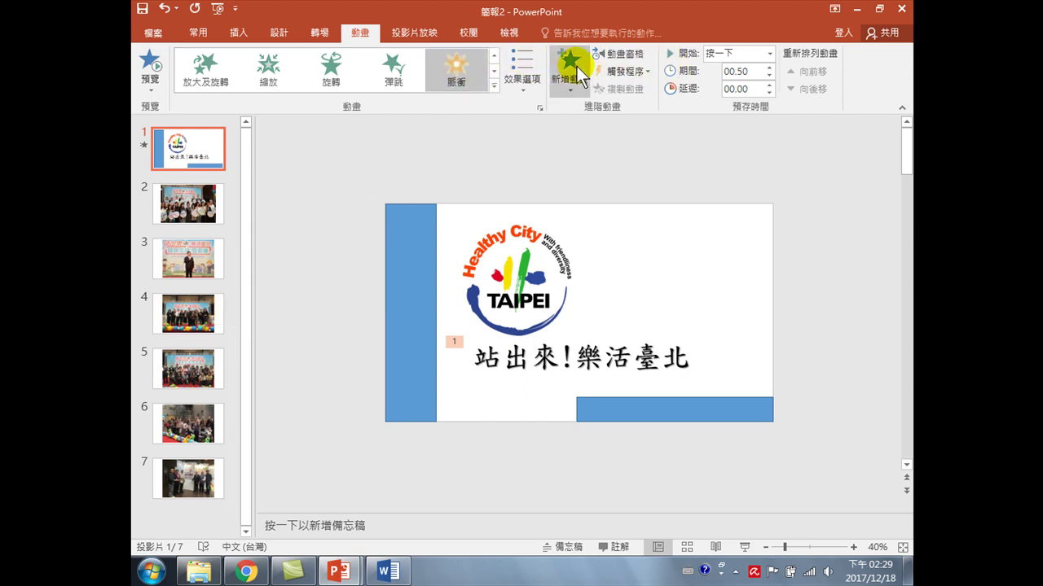
pyautogui.click(622, 54)
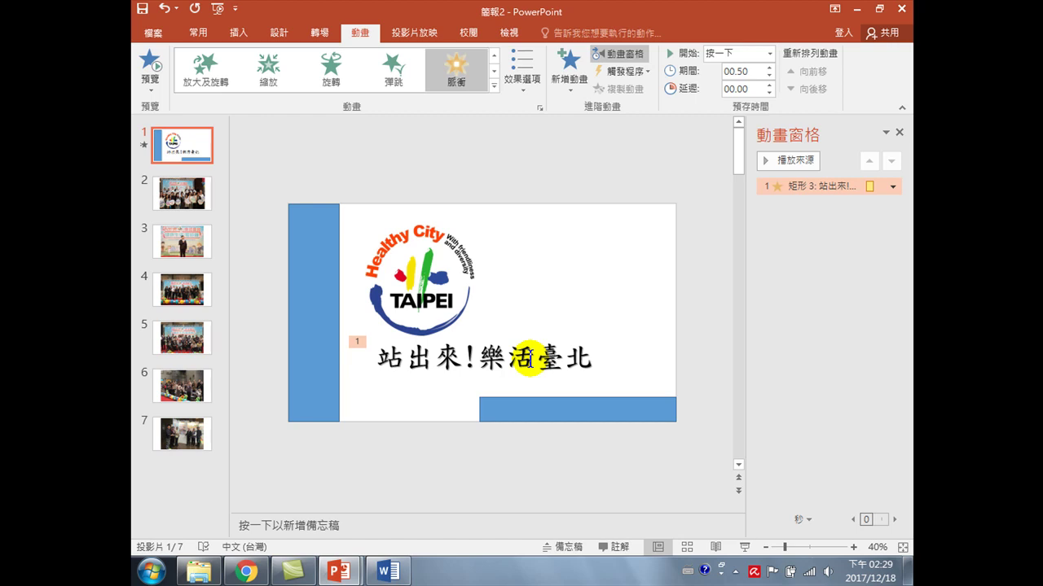
# Set the slogan's Pulse effect to repeat 3 times in its Timing options.
pyautogui.click(892, 186)
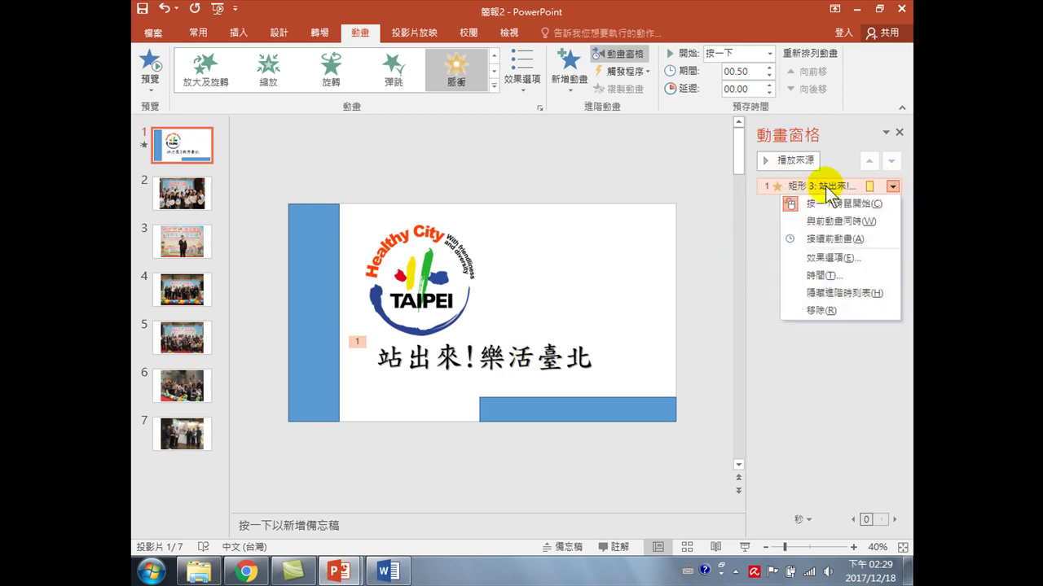
pyautogui.click(825, 258)
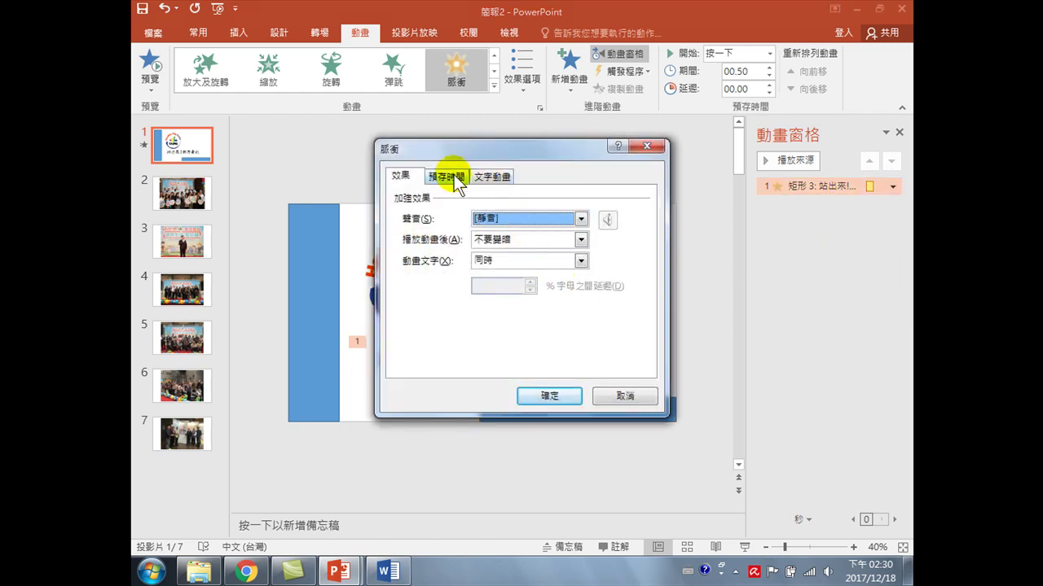
pyautogui.click(453, 174)
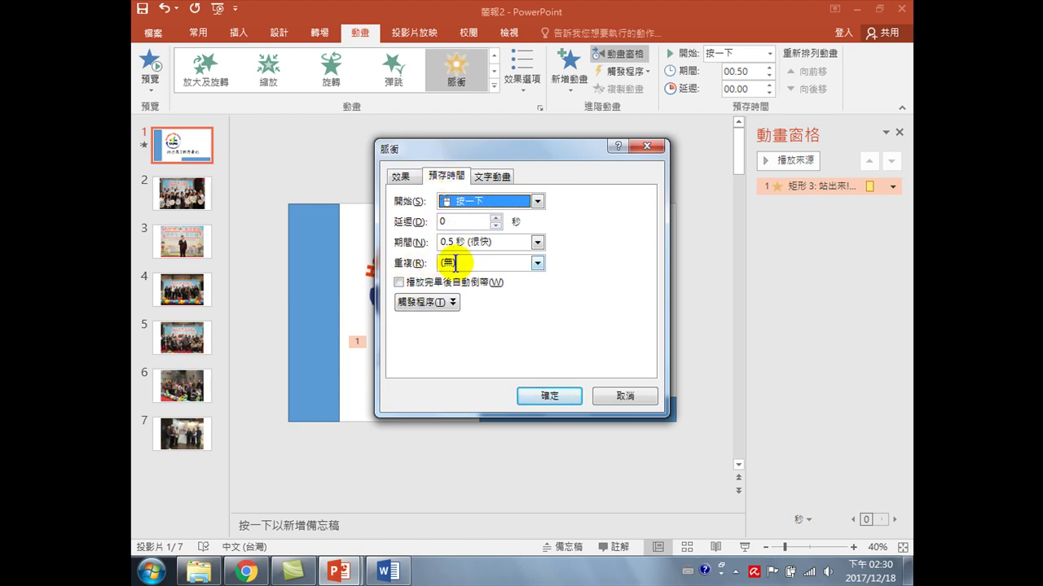
pyautogui.click(538, 263)
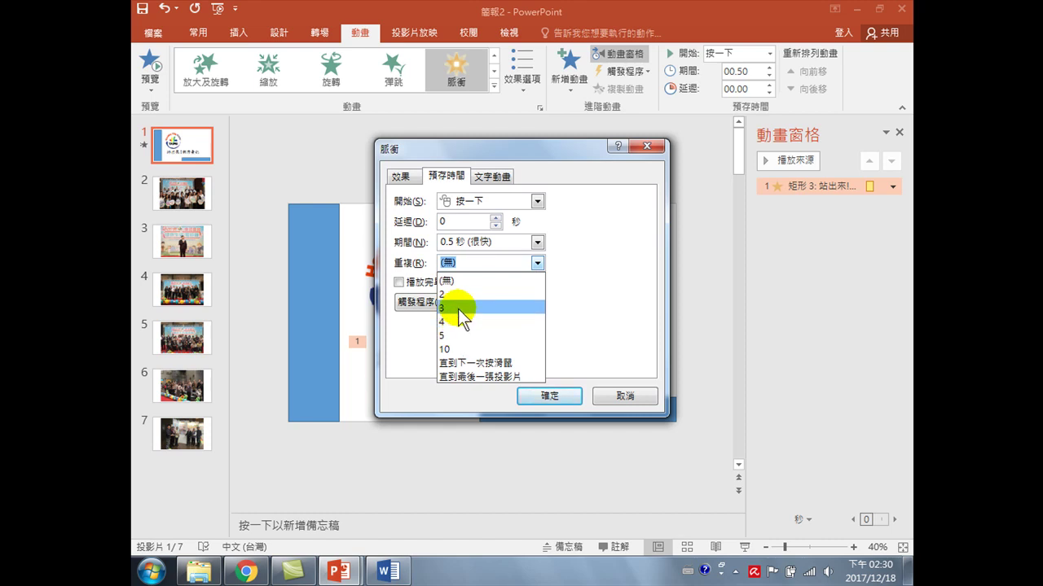
pyautogui.click(458, 309)
pyautogui.click(549, 397)
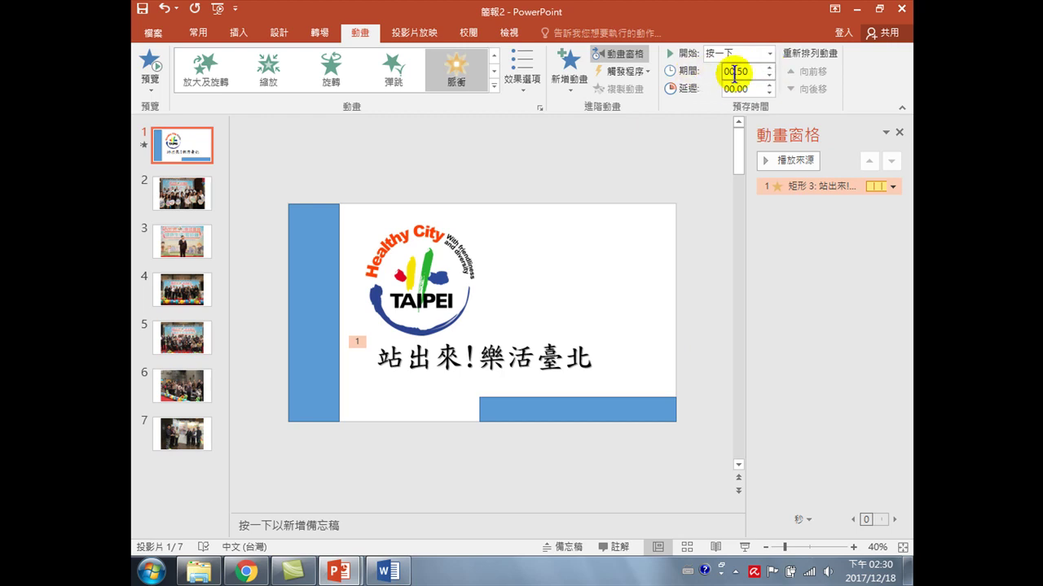
# Raise the Pulse animation's duration from 00.50 to 02.00 seconds.
pyautogui.click(769, 69)
pyautogui.click(769, 69)
pyautogui.click(769, 69)
pyautogui.click(769, 68)
pyautogui.click(769, 69)
pyautogui.click(768, 69)
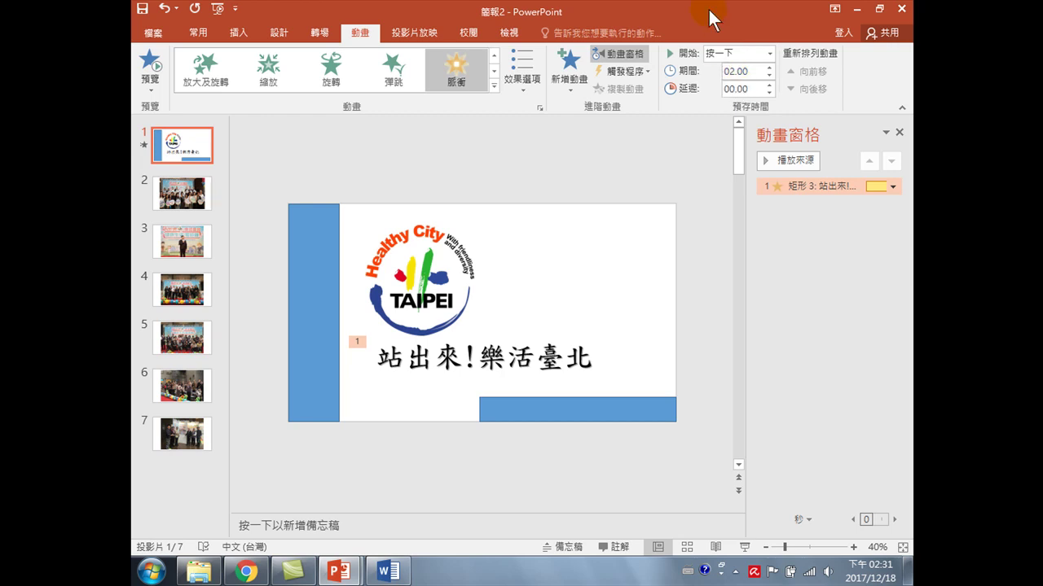
# Test the 2-second Pulse in the slide show from slide 1, then reselect the title.
pyautogui.click(689, 173)
pyautogui.press('F5')
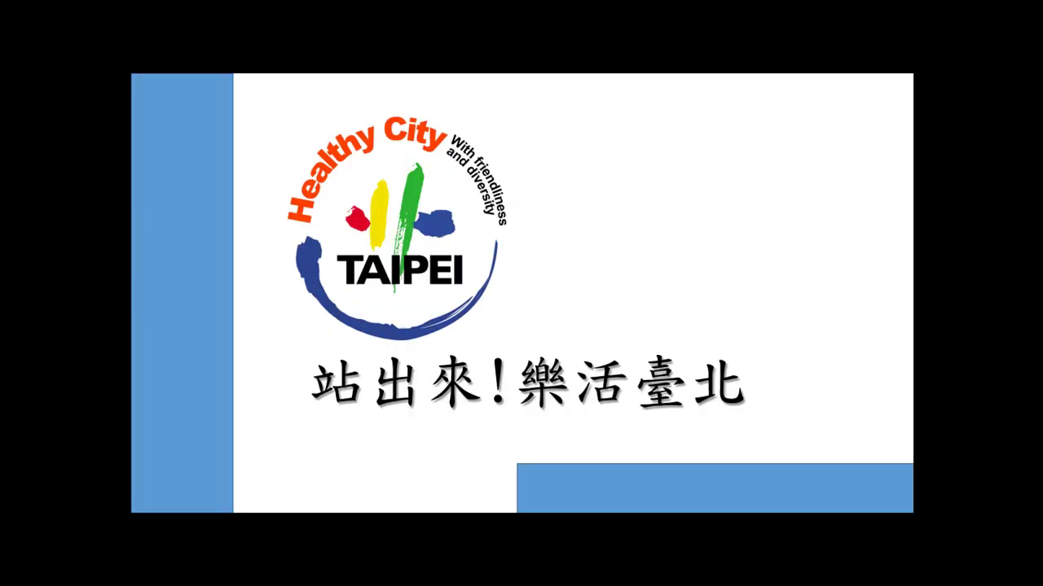
pyautogui.click(676, 220)
pyautogui.press('Escape')
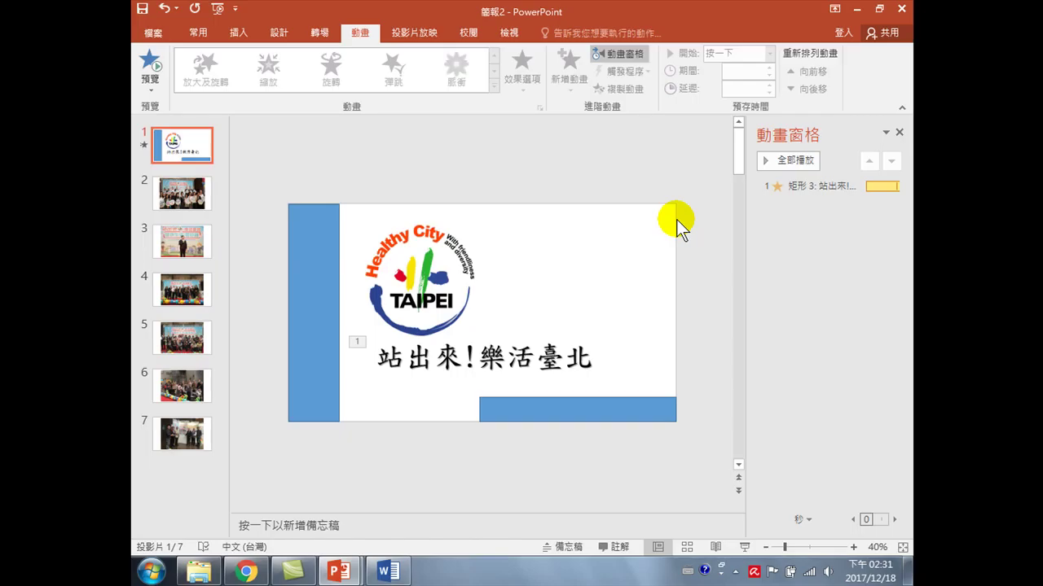
pyautogui.click(480, 357)
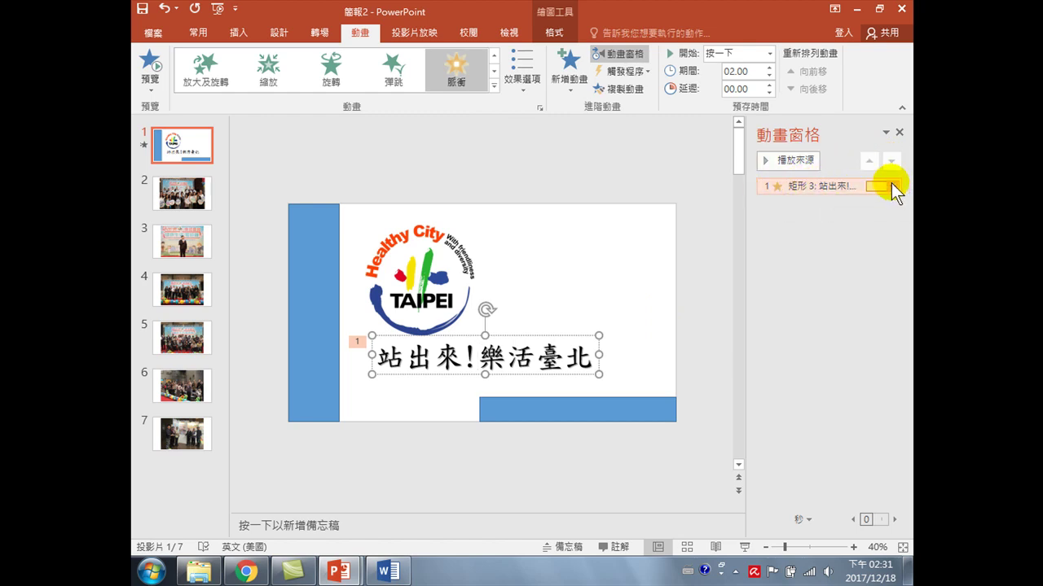
pyautogui.moveTo(823, 187)
pyautogui.click(894, 187)
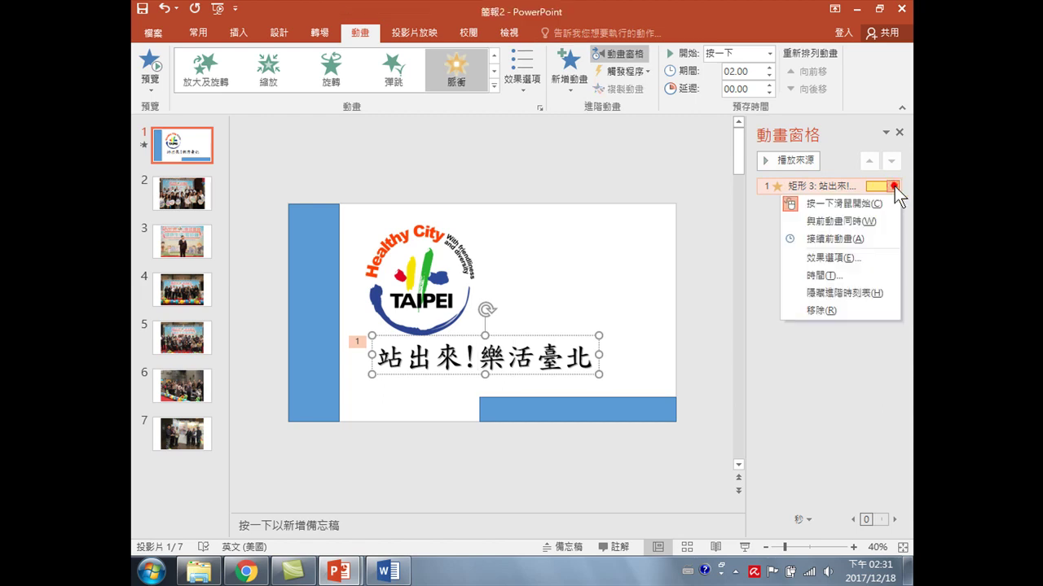
pyautogui.click(819, 259)
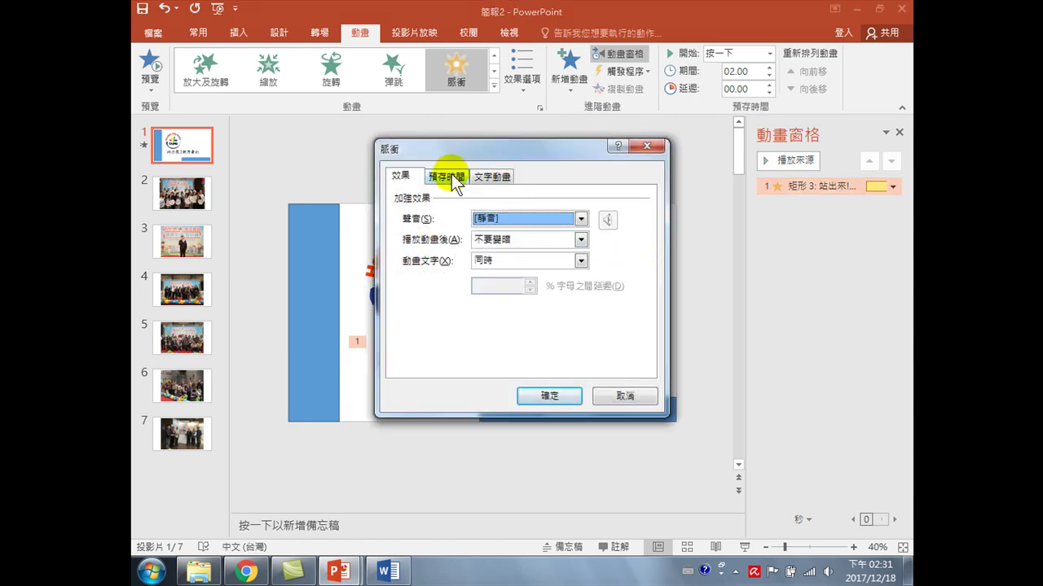
pyautogui.click(445, 176)
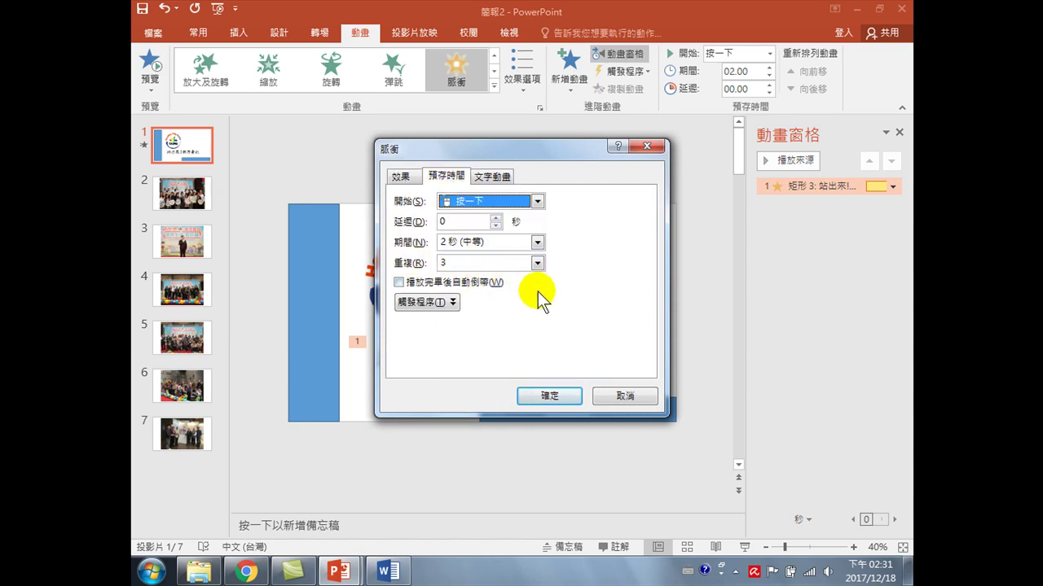
pyautogui.click(554, 397)
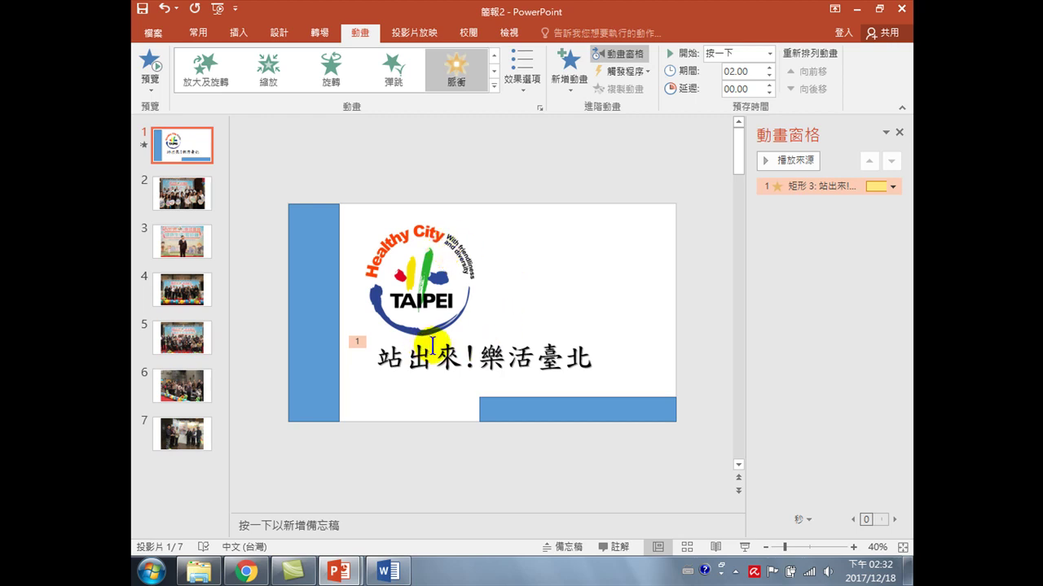
# Check the left blue bar and slide 2, then reselect the 站出來!樂活臺北 title box.
pyautogui.click(319, 259)
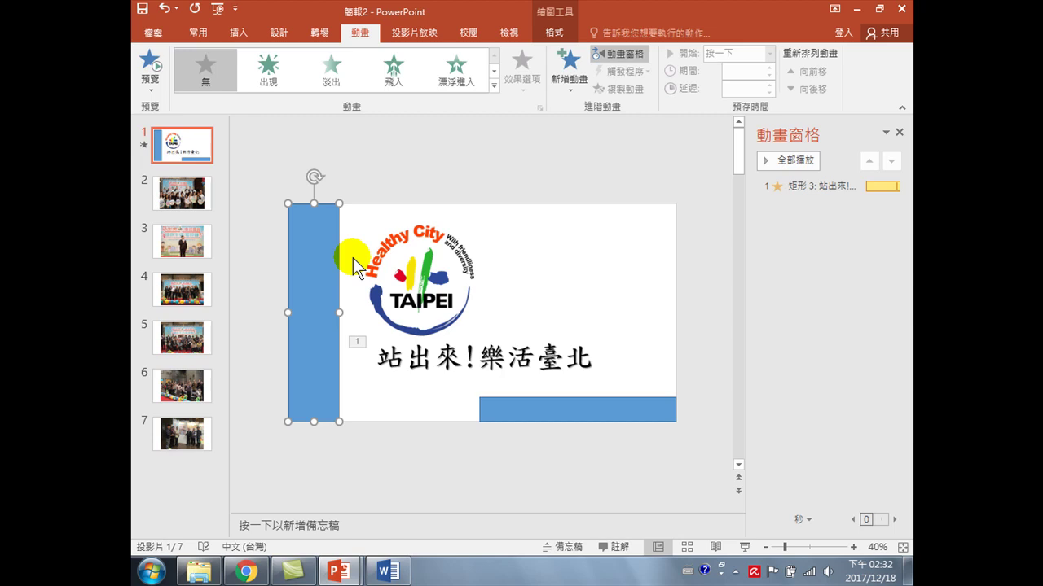
pyautogui.click(490, 416)
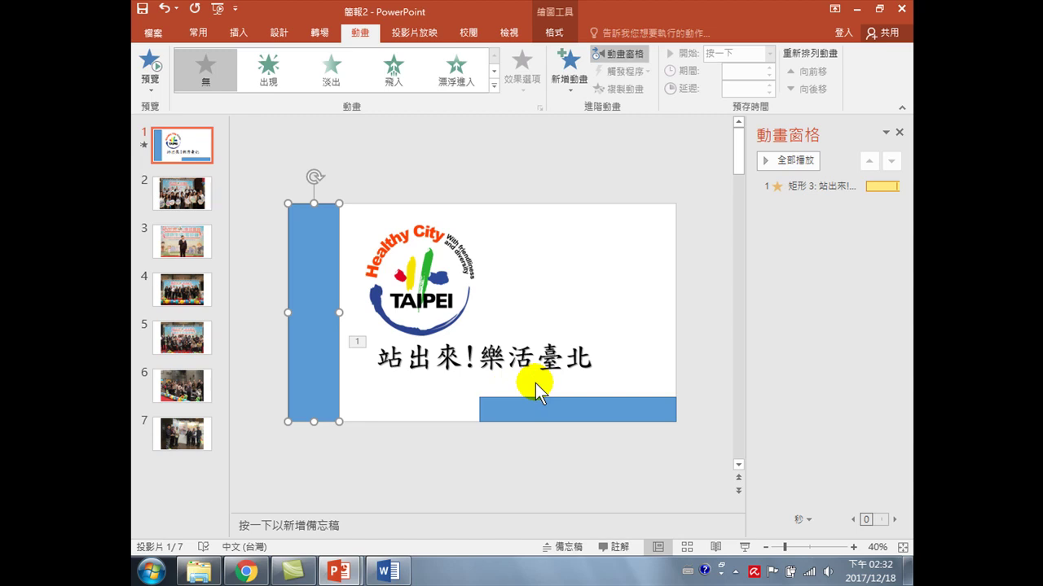
pyautogui.click(186, 199)
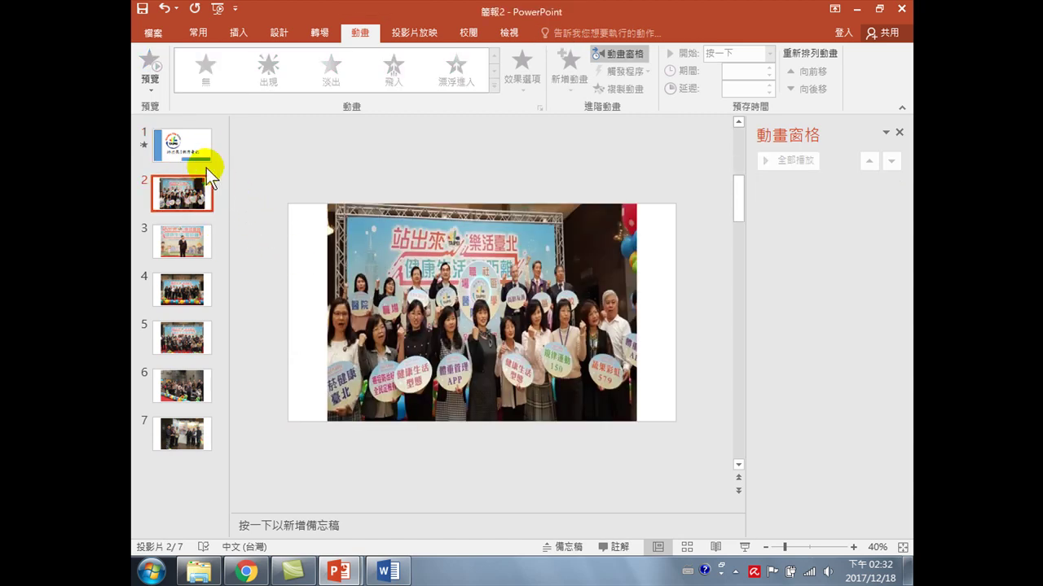
pyautogui.click(198, 147)
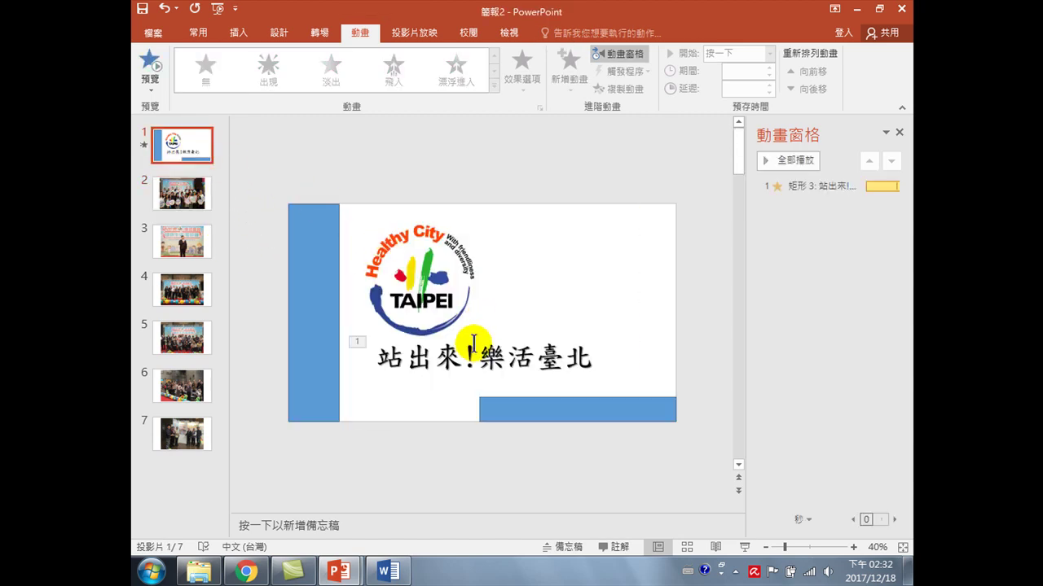
pyautogui.click(473, 342)
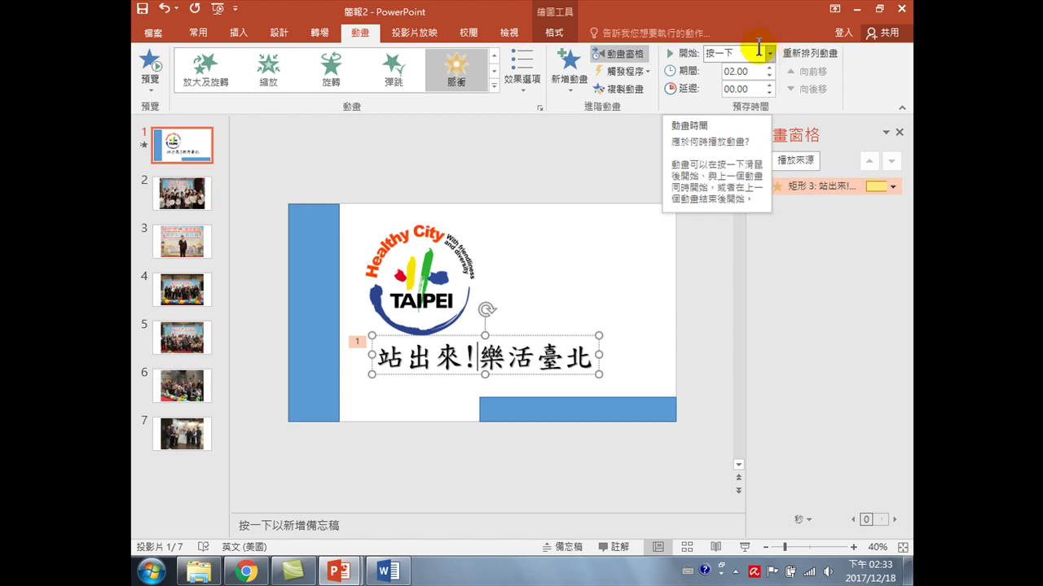
# Set the slogan's Pulse to start With Previous (與前動畫同時) and play the show from slide 1.
pyautogui.click(769, 53)
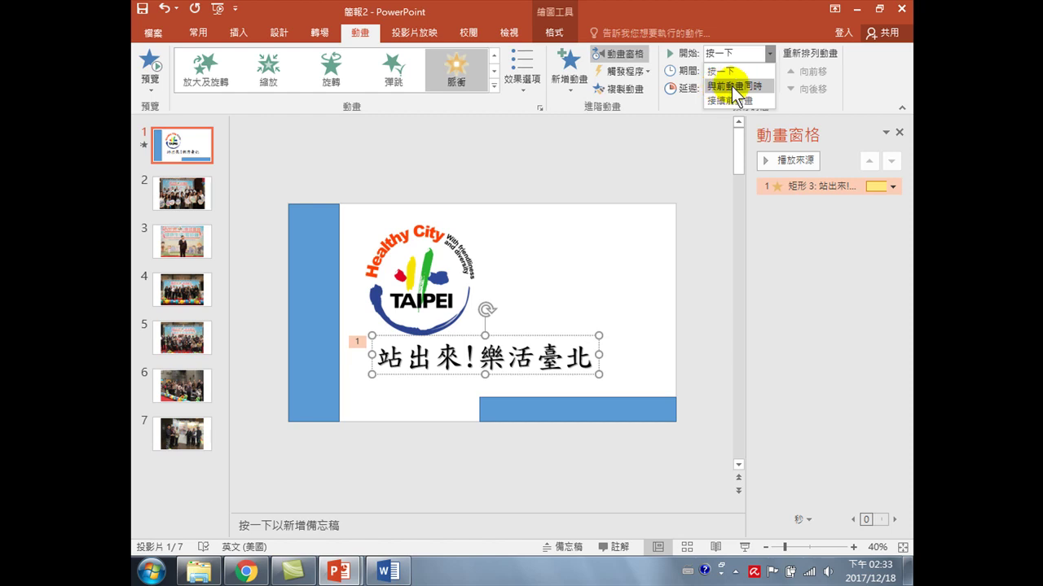
pyautogui.click(729, 86)
pyautogui.click(702, 216)
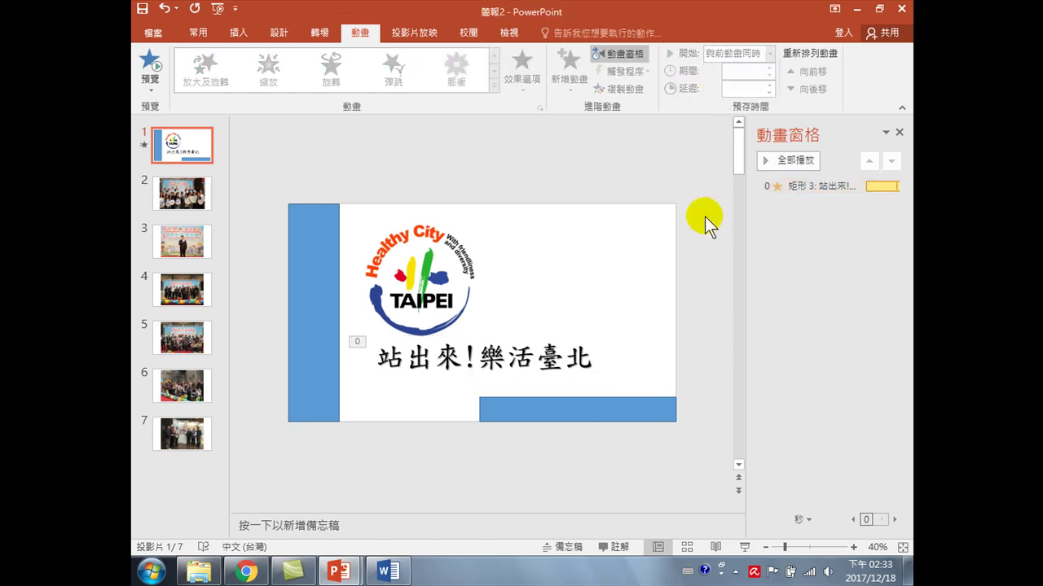
pyautogui.press('F5')
# Open slide 2 with the group photo, then switch to the Word activity-photo document.
pyautogui.click(175, 192)
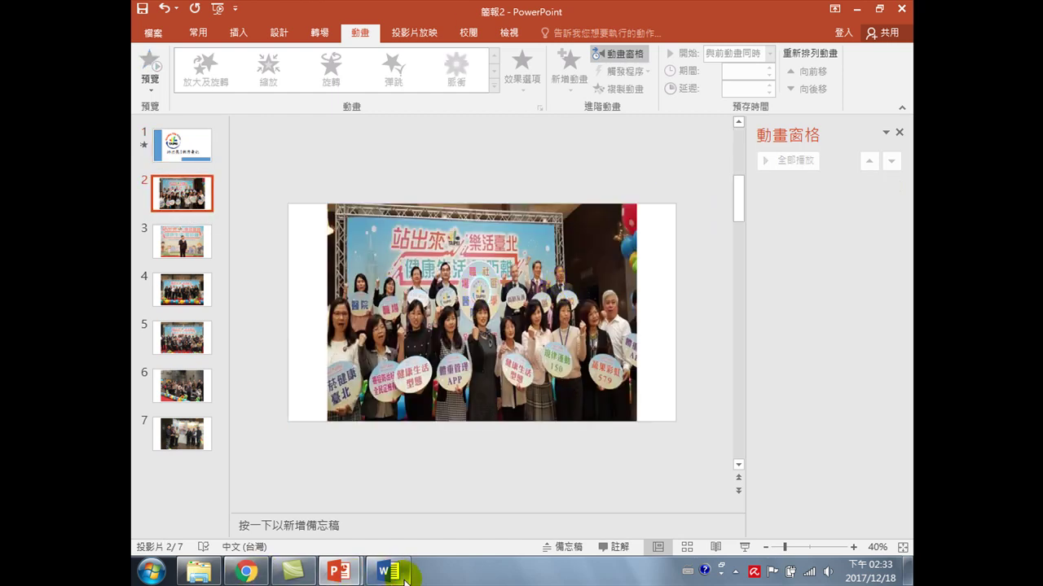
pyautogui.click(405, 580)
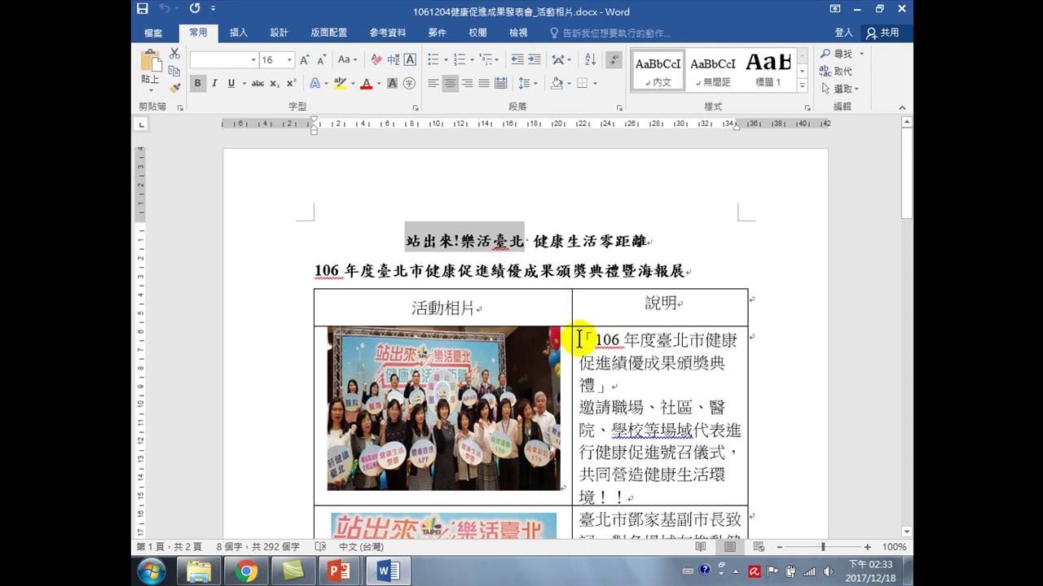
# Copy the first photo's 說明 description text in Word, then head back to PowerPoint.
pyautogui.moveTo(584, 339); pyautogui.dragTo(692, 485)
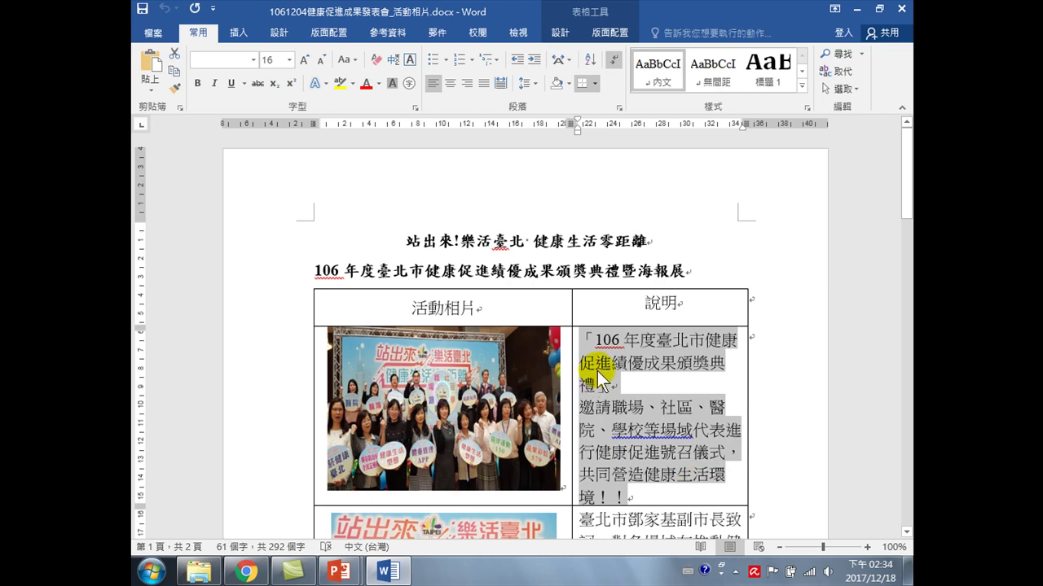
pyautogui.click(338, 572)
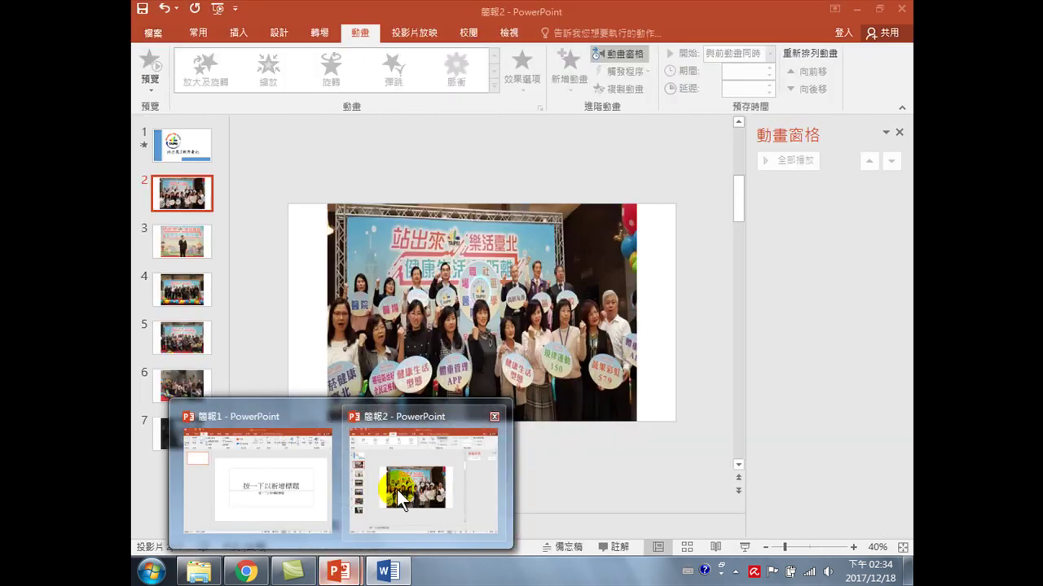
# Bring 簡報2 forward and open a blank Notepad window from Start > Accessories.
pyautogui.click(396, 489)
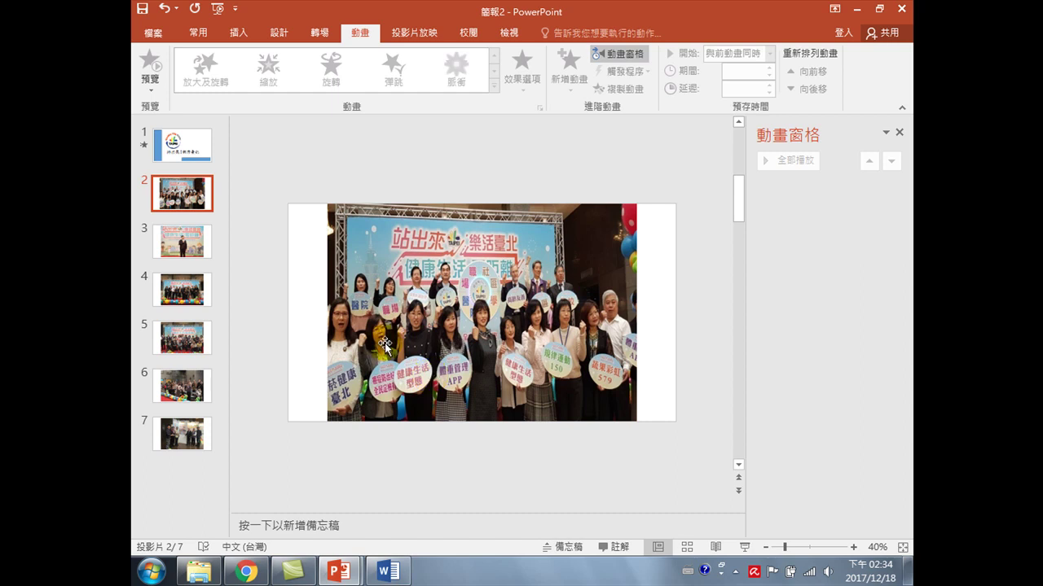
pyautogui.click(152, 572)
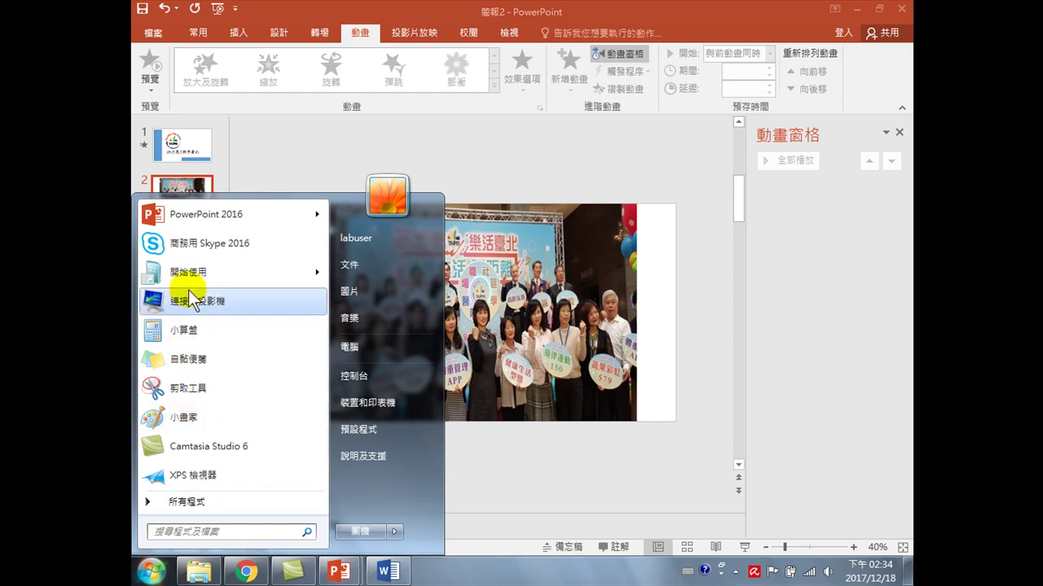
pyautogui.click(186, 500)
pyautogui.scroll(-3, 175, 432)
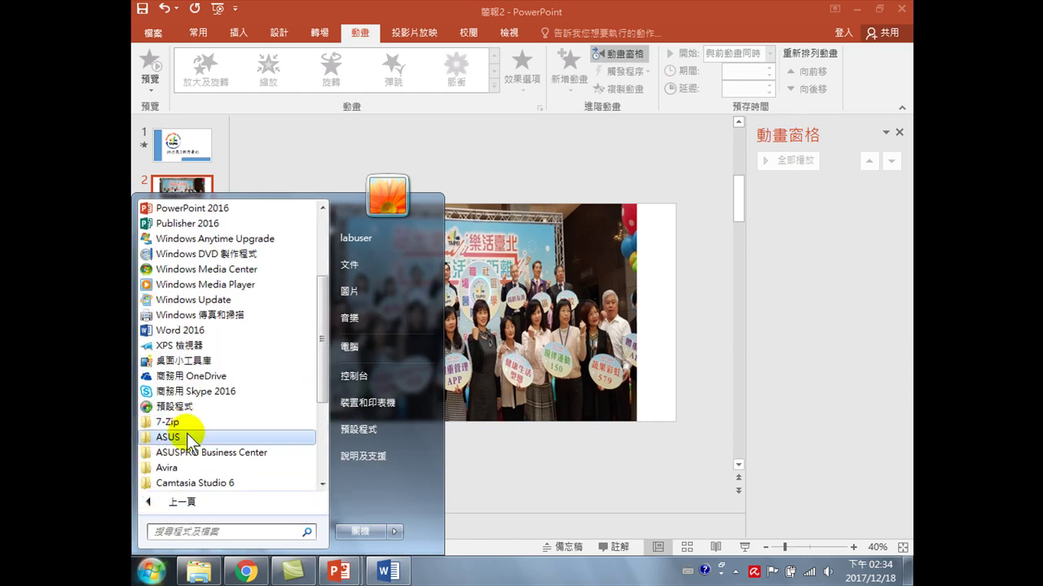
pyautogui.scroll(-4, 187, 399)
pyautogui.click(186, 393)
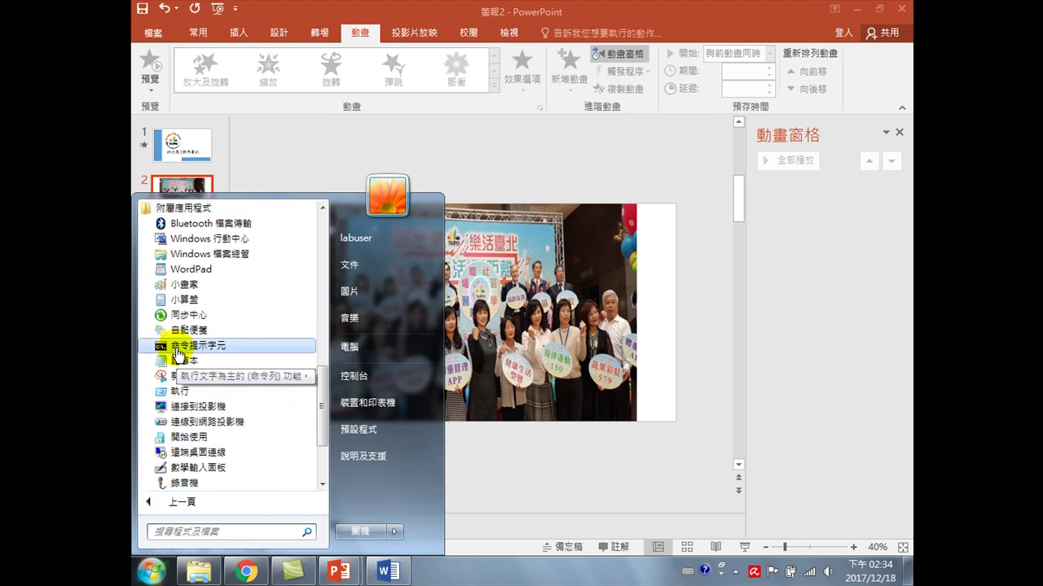
pyautogui.click(186, 361)
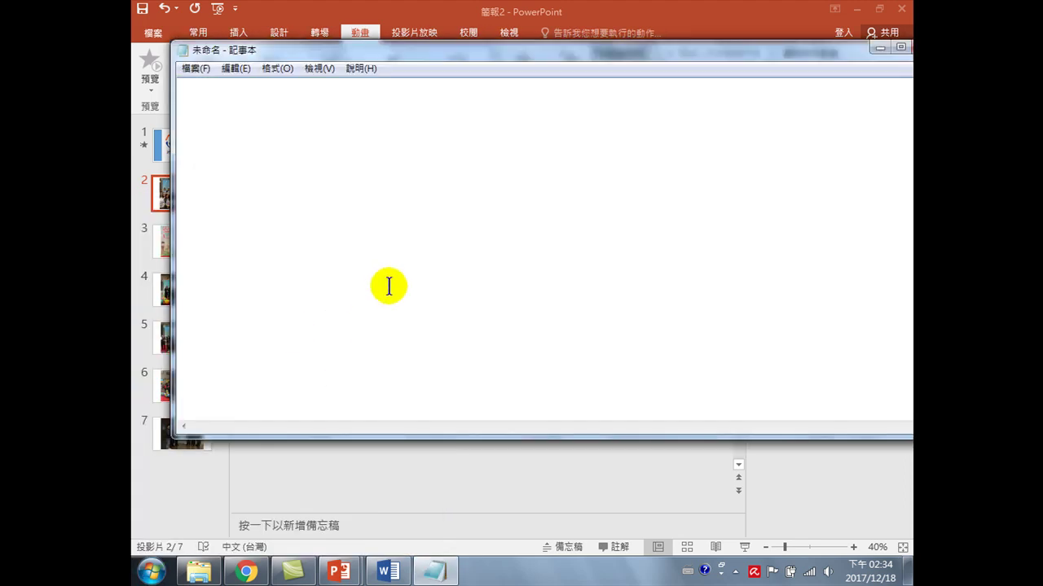
# Paste the award-ceremony caption into Notepad as plain text, select both lines, then minimise Notepad.
pyautogui.write('「106年度臺北市健康促進績優成果頒獎典禮」 邀請職場、社區、醫院、學校等場域代表進行健康促進號召儀式，共同營造健康生活環境！！')
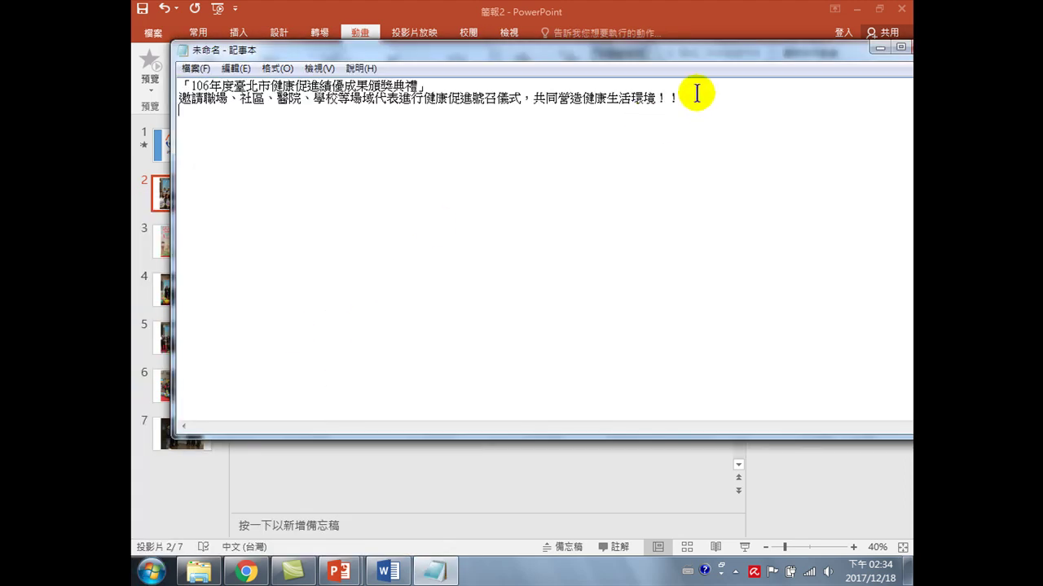
pyautogui.moveTo(689, 98); pyautogui.dragTo(156, 74)
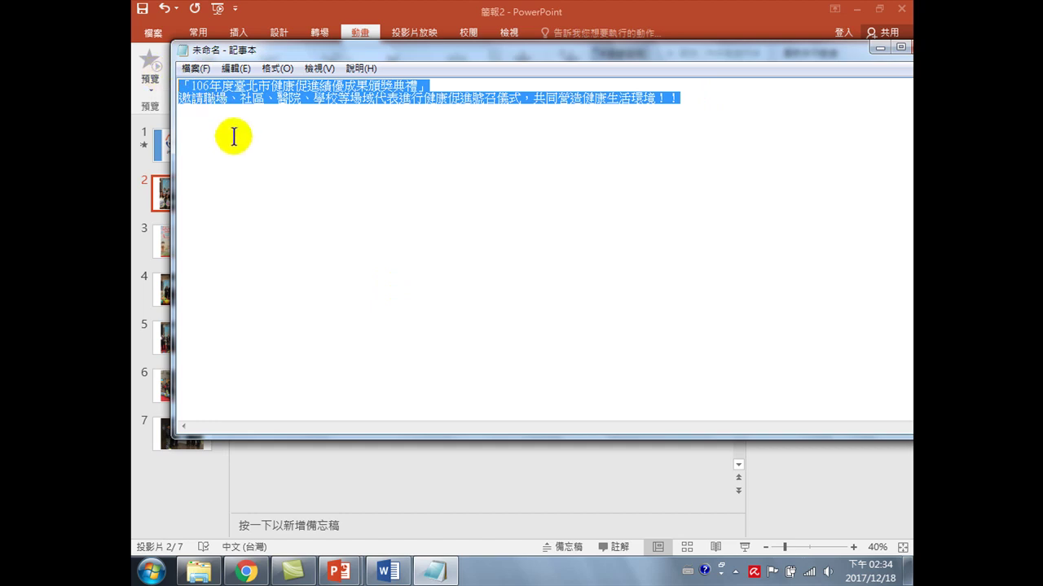
pyautogui.click(877, 46)
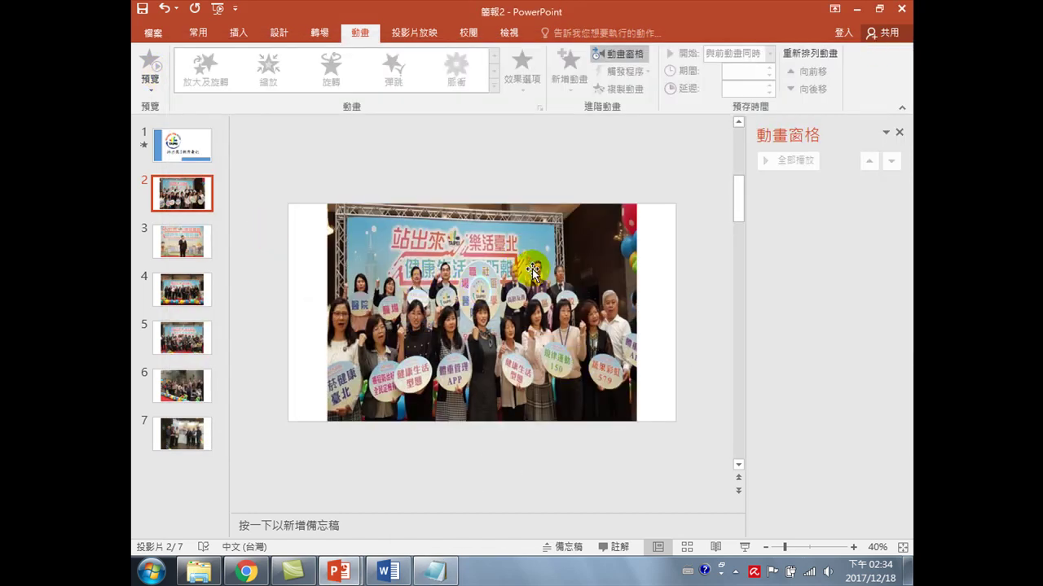
# Paste the plain-text caption onto slide 2 and move its text box above the photo.
pyautogui.hotkey('ctrl', 'v')
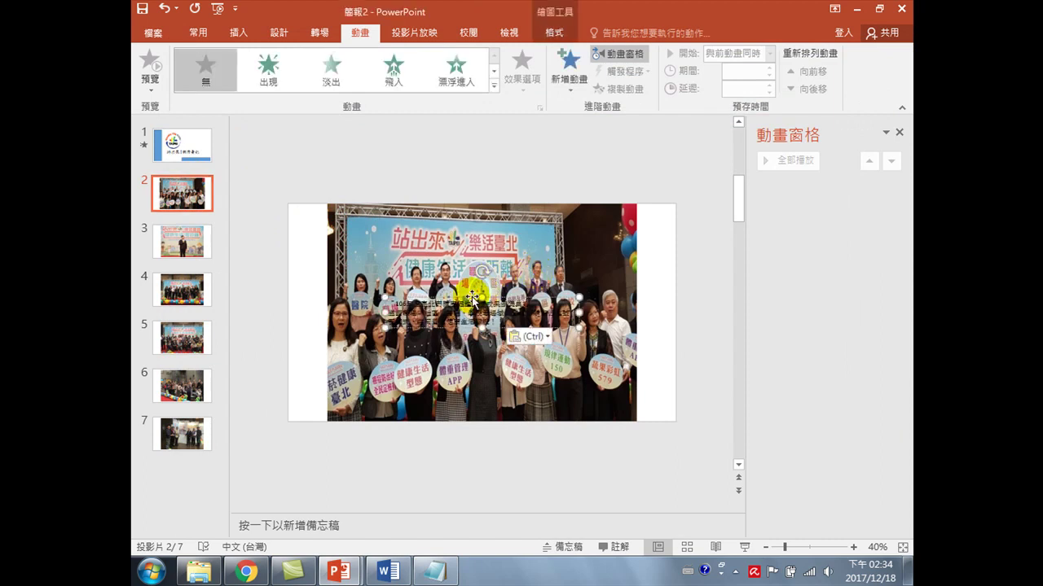
pyautogui.moveTo(461, 296); pyautogui.dragTo(472, 153)
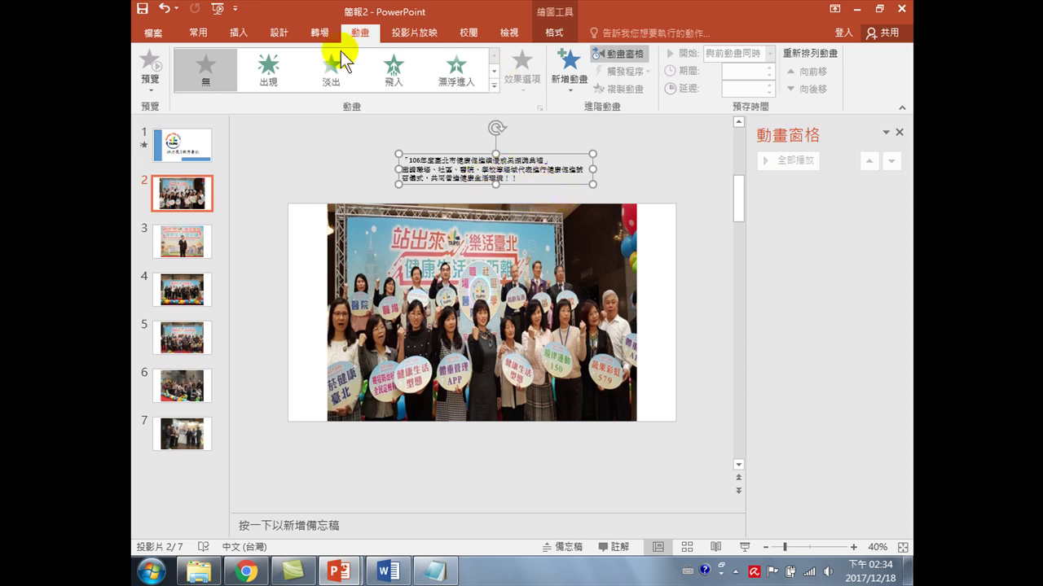
# Enlarge the caption text to 36 pt.
pyautogui.click(198, 32)
pyautogui.click(428, 60)
pyautogui.click(428, 59)
pyautogui.click(427, 59)
pyautogui.click(427, 59)
pyautogui.click(428, 60)
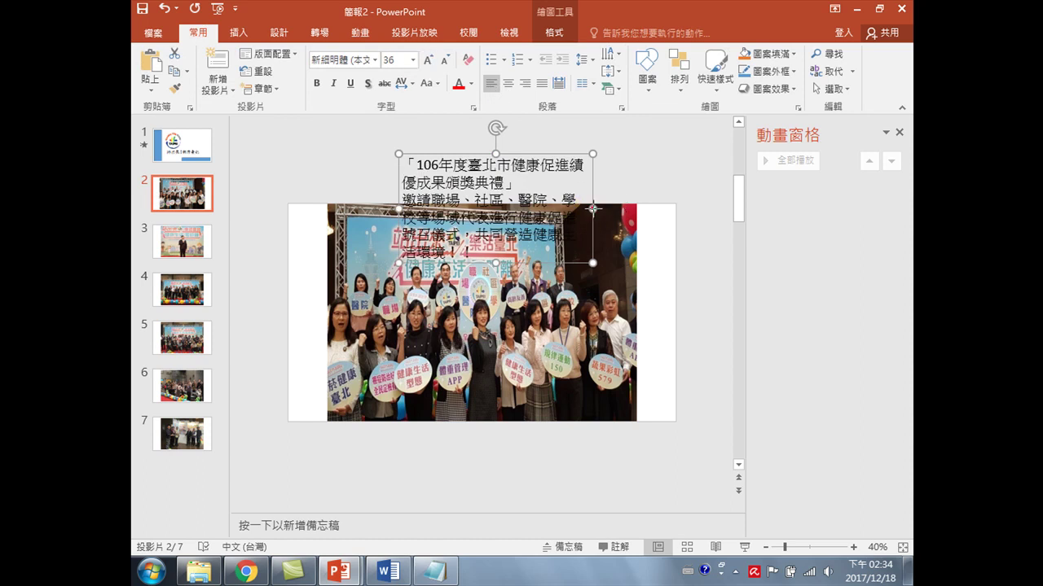
# Widen the caption box to three lines and move it across the middle of the photo.
pyautogui.moveTo(592, 208); pyautogui.dragTo(699, 203)
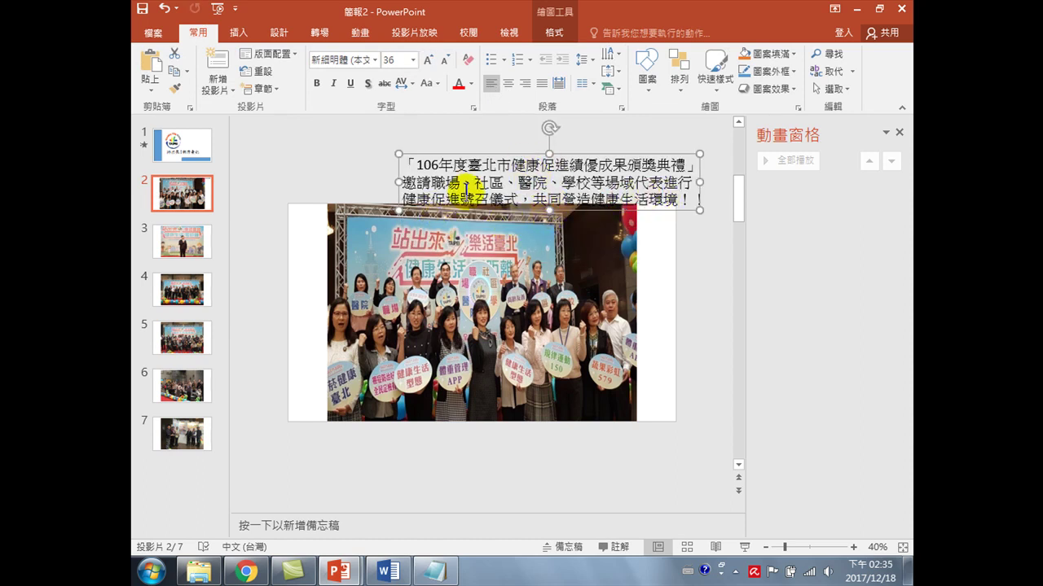
pyautogui.moveTo(400, 183); pyautogui.dragTo(542, 186)
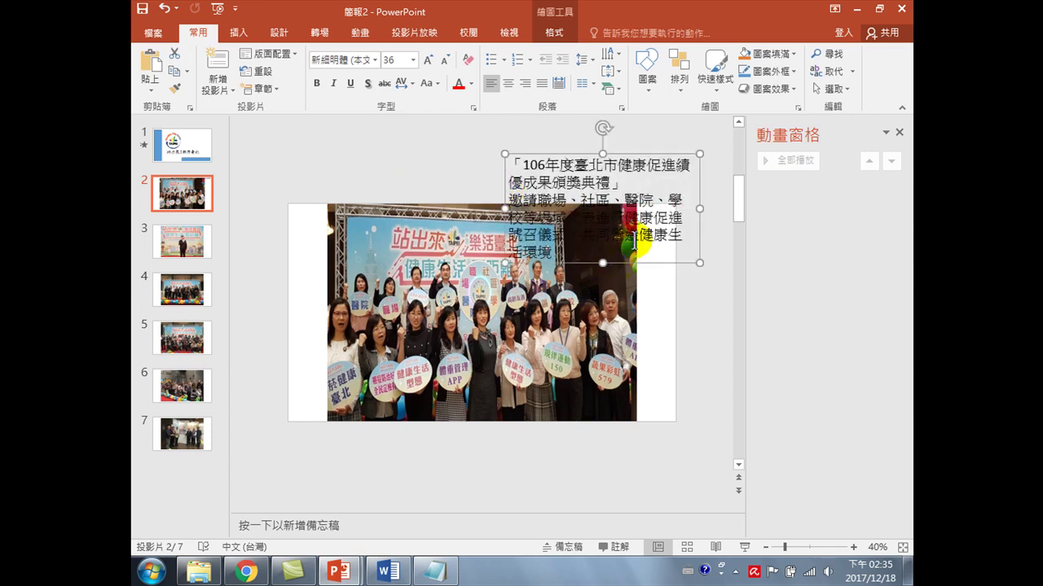
pyautogui.moveTo(505, 208); pyautogui.dragTo(318, 196)
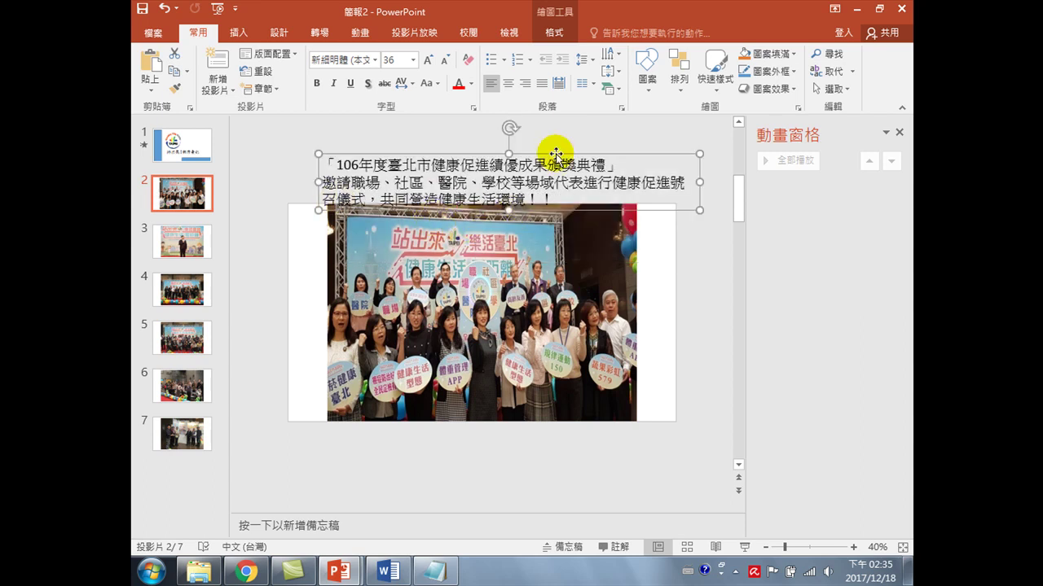
pyautogui.moveTo(554, 152); pyautogui.dragTo(531, 135)
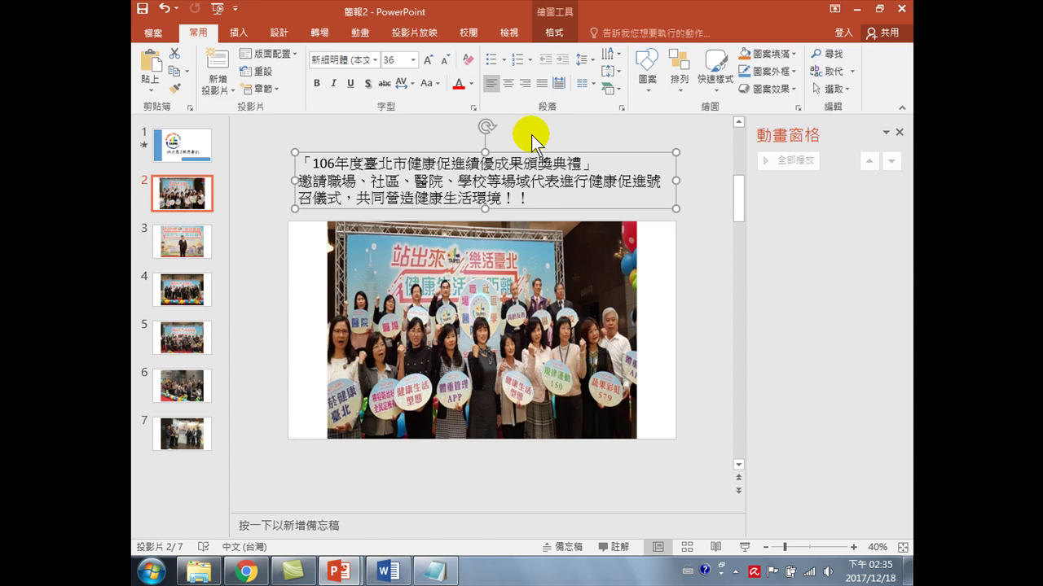
pyautogui.moveTo(497, 153)
pyautogui.mouseDown()
pyautogui.moveTo(495, 227)
pyautogui.moveTo(514, 280)
pyautogui.moveTo(498, 277)
pyautogui.mouseUp()
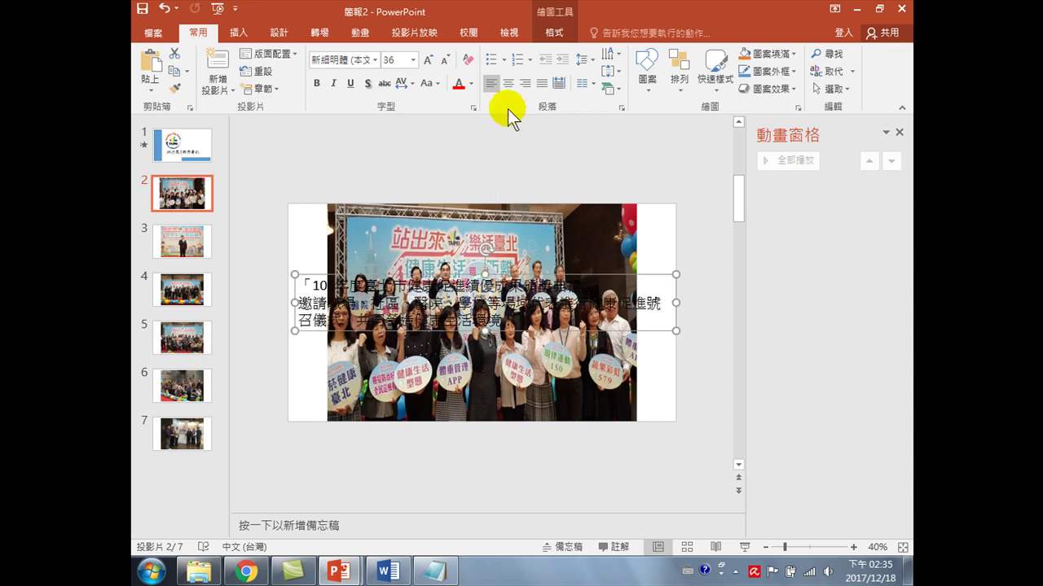
# Fill the caption text box with yellow.
pyautogui.click(552, 33)
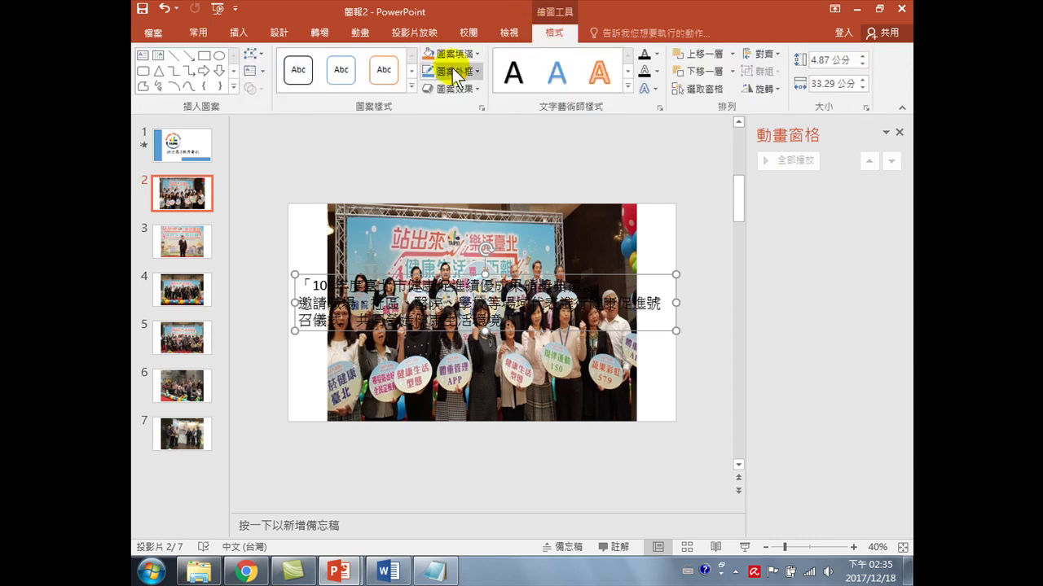
pyautogui.click(476, 53)
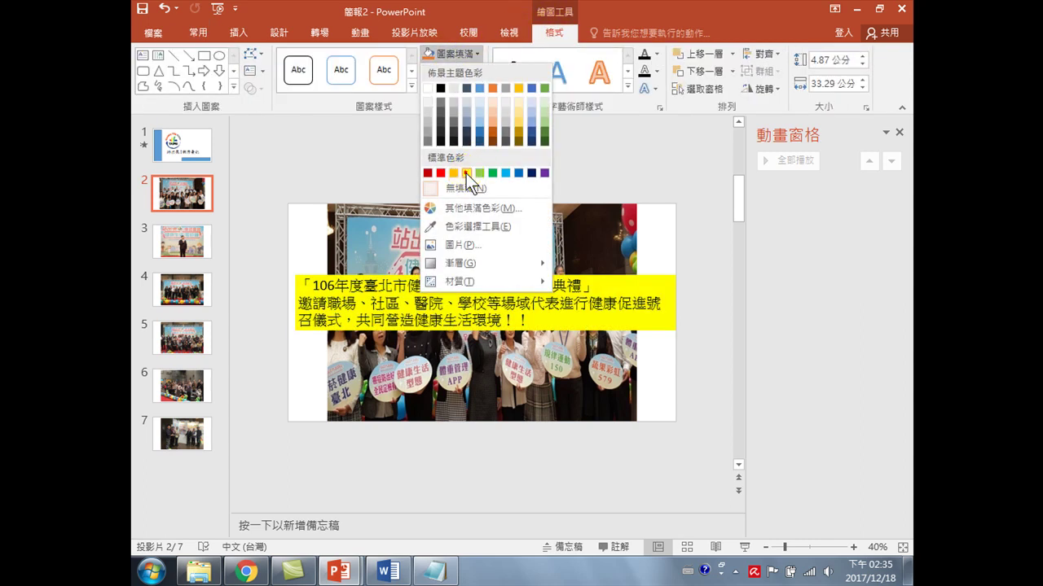
pyautogui.click(465, 173)
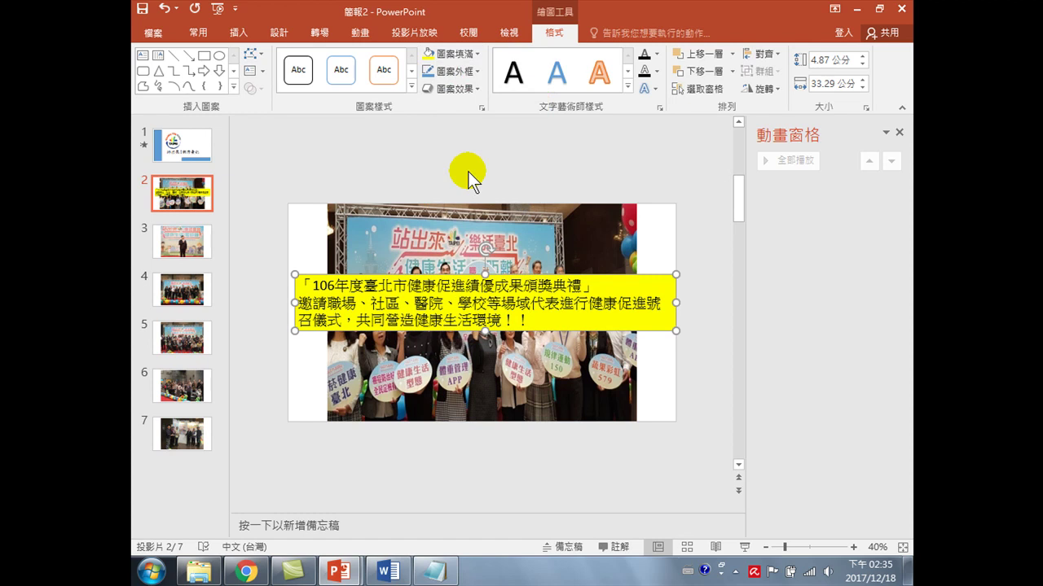
# Stretch the yellow box's left side slightly outward to 34.34 cm wide.
pyautogui.click(293, 303)
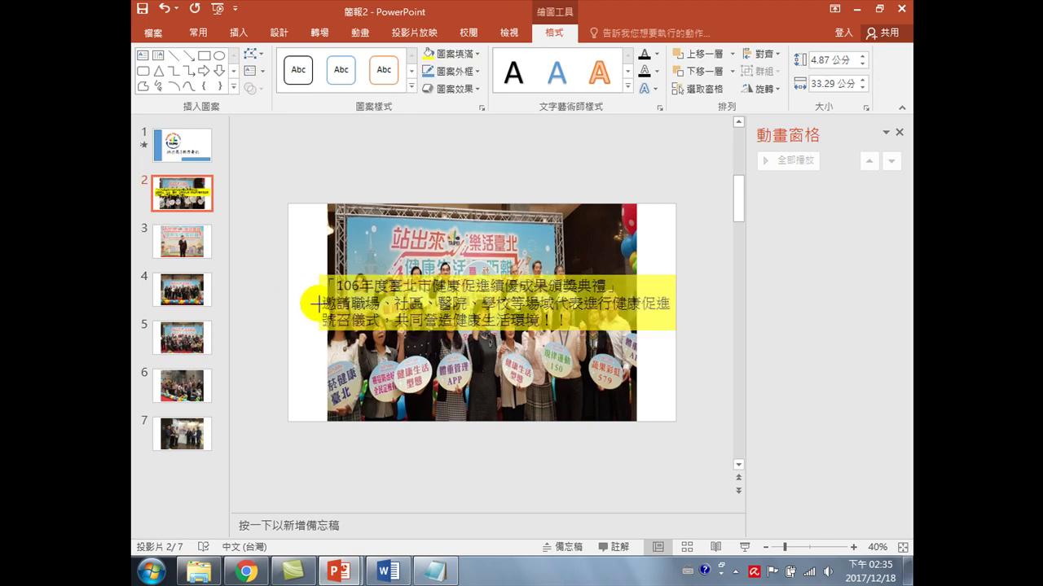
pyautogui.moveTo(290, 303); pyautogui.dragTo(285, 303)
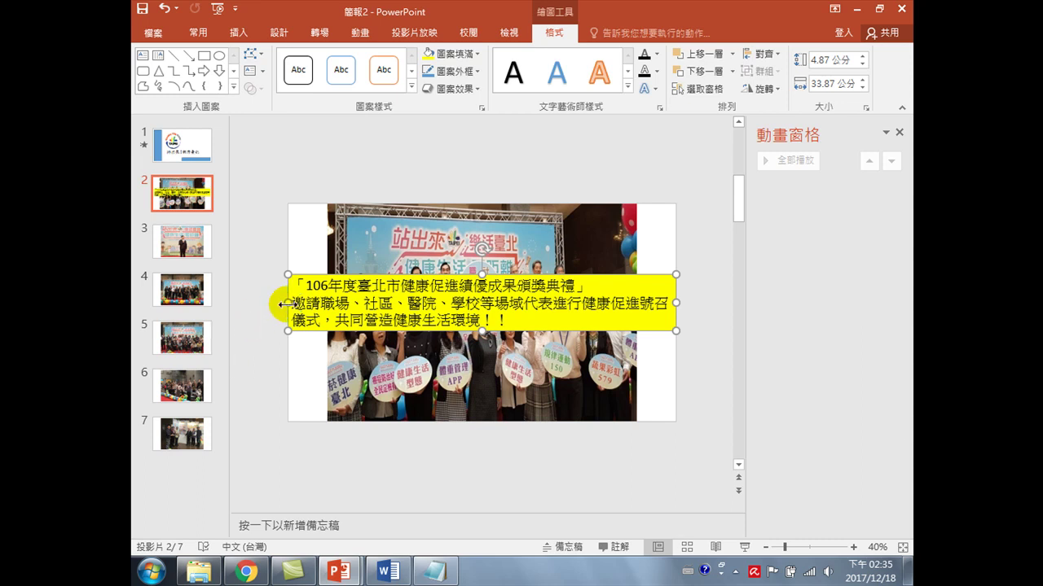
pyautogui.moveTo(287, 303); pyautogui.dragTo(283, 303)
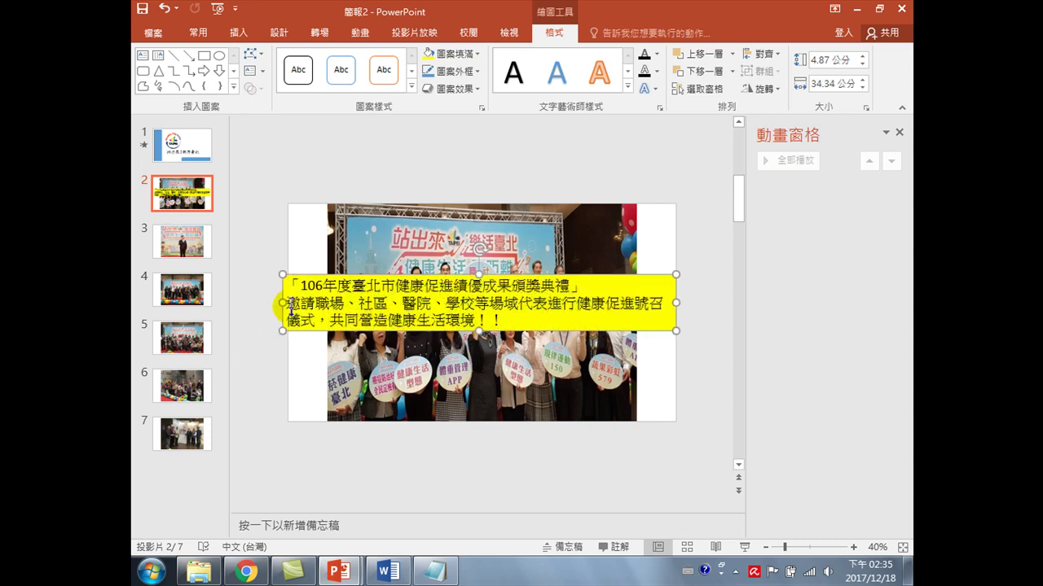
# Enlarge the caption text to 44 pt.
pyautogui.click(205, 34)
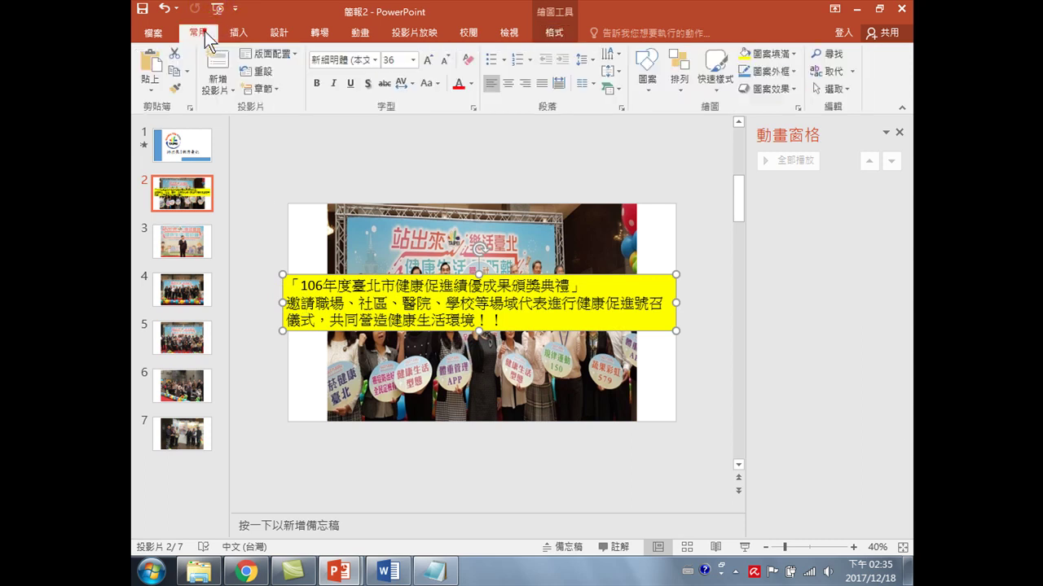
pyautogui.click(424, 59)
pyautogui.click(424, 59)
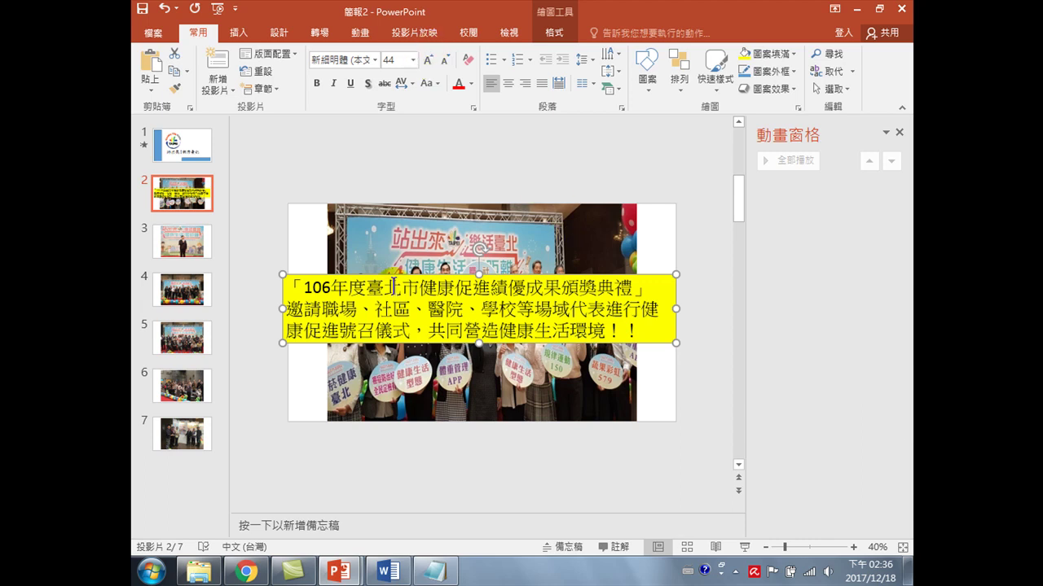
# Bring all three caption lines to 44 pt and add a text shadow.
pyautogui.moveTo(294, 285); pyautogui.dragTo(668, 287)
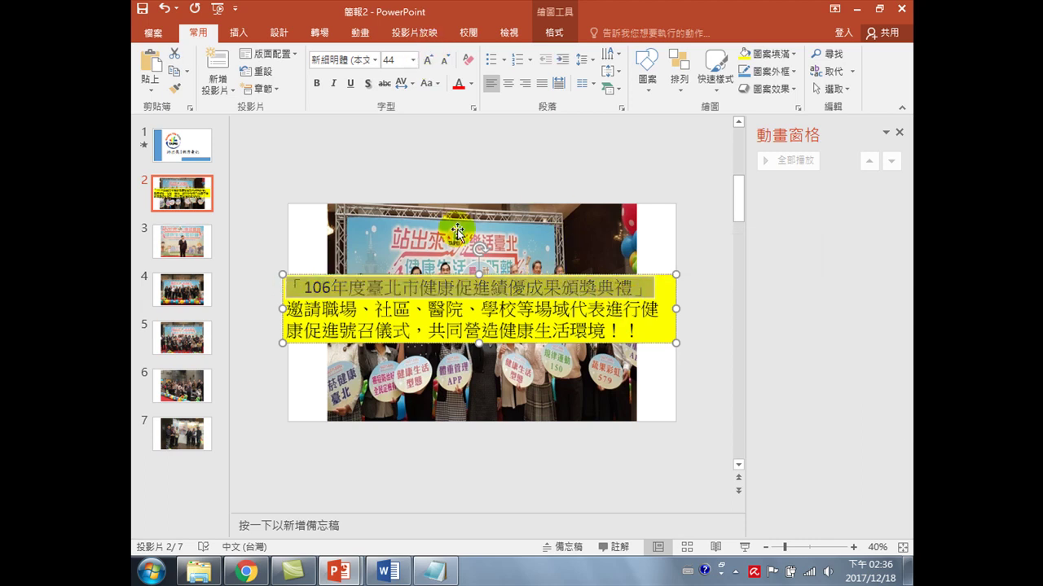
pyautogui.moveTo(642, 329)
pyautogui.mouseDown()
pyautogui.moveTo(276, 300)
pyautogui.moveTo(280, 310)
pyautogui.mouseUp()
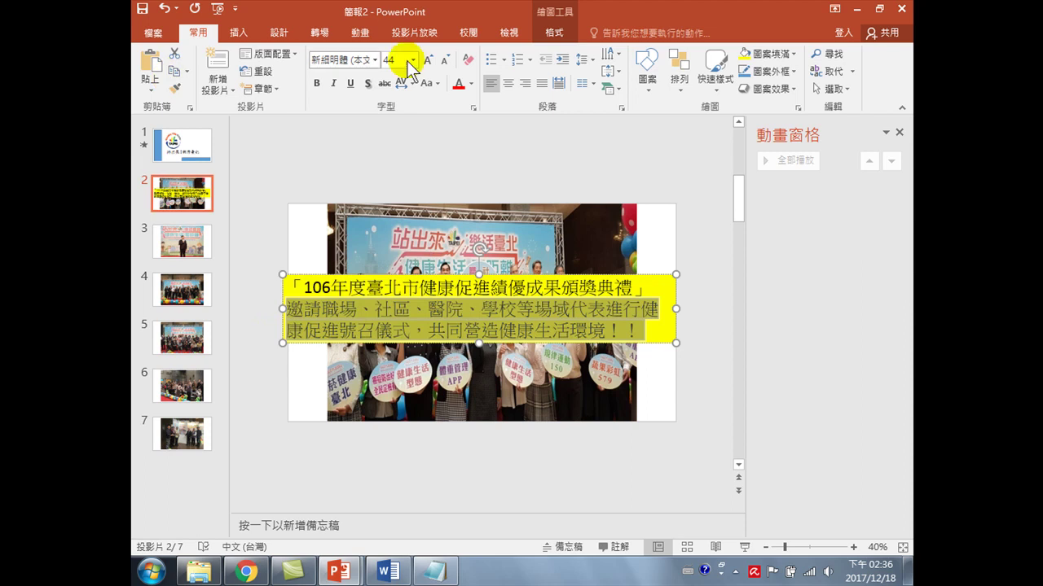
pyautogui.click(444, 60)
pyautogui.click(445, 61)
pyautogui.click(444, 60)
pyautogui.click(444, 60)
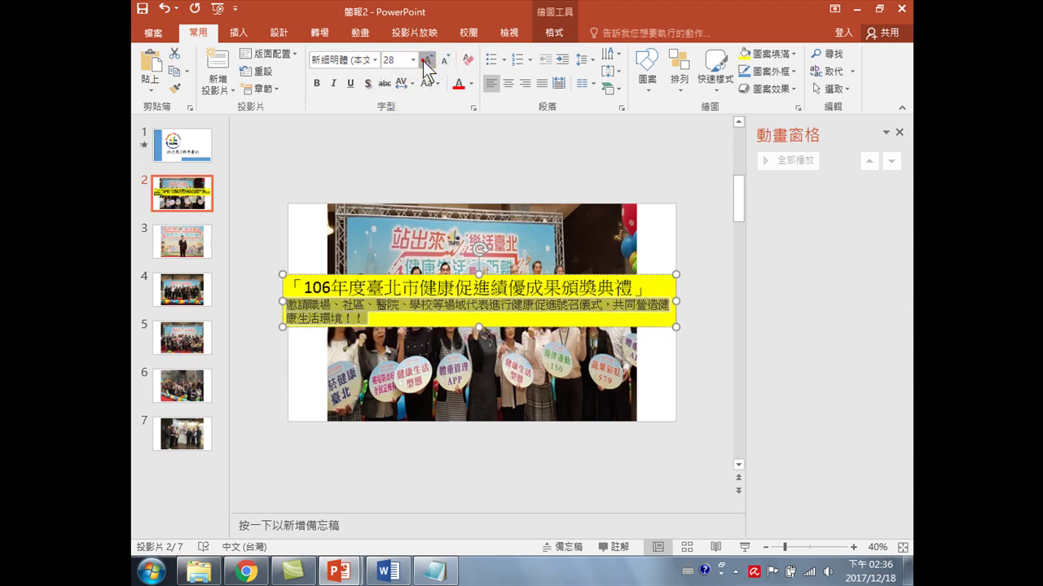
pyautogui.click(427, 61)
pyautogui.click(428, 61)
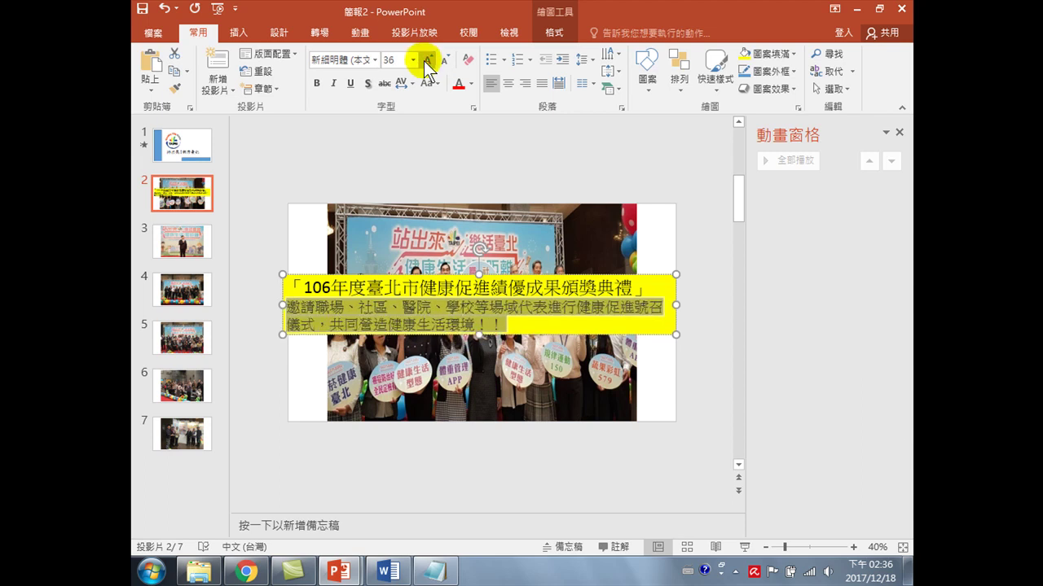
pyautogui.click(427, 61)
pyautogui.click(427, 61)
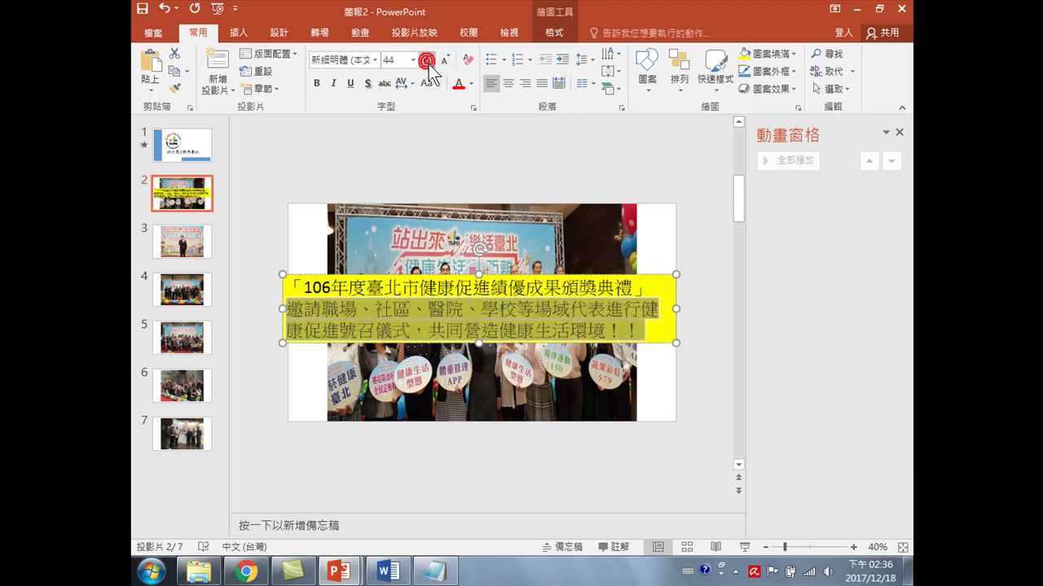
pyautogui.click(651, 277)
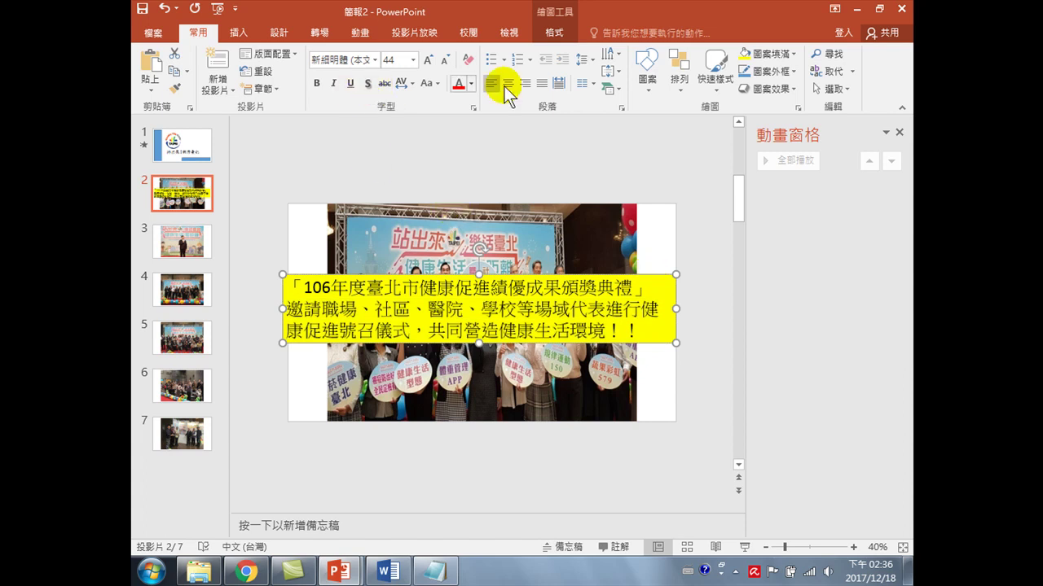
pyautogui.click(368, 83)
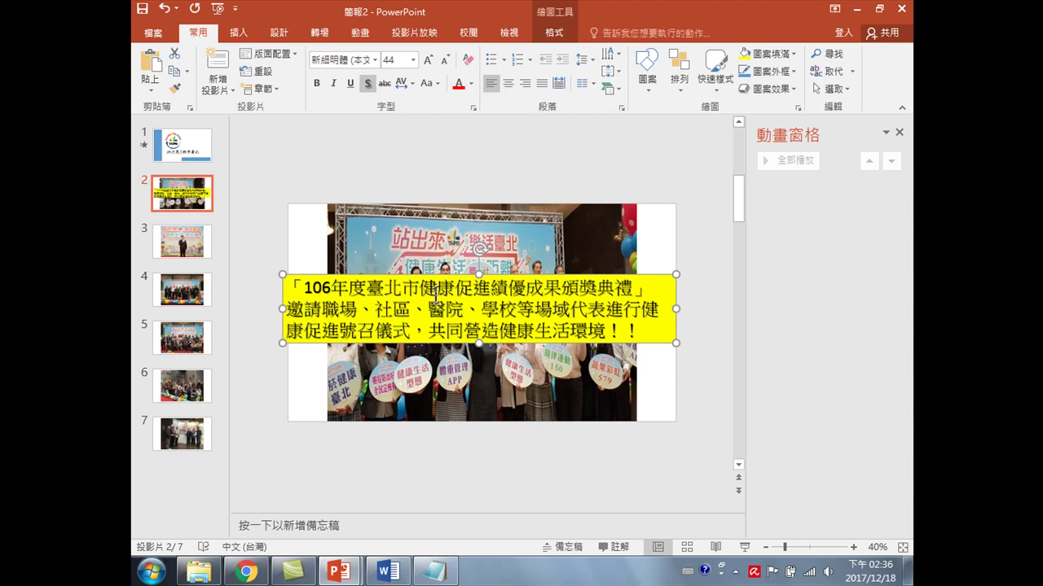
# Narrow the caption box into a tall column and move it up near the slide's top.
pyautogui.click(367, 277)
pyautogui.moveTo(366, 277); pyautogui.dragTo(372, 357)
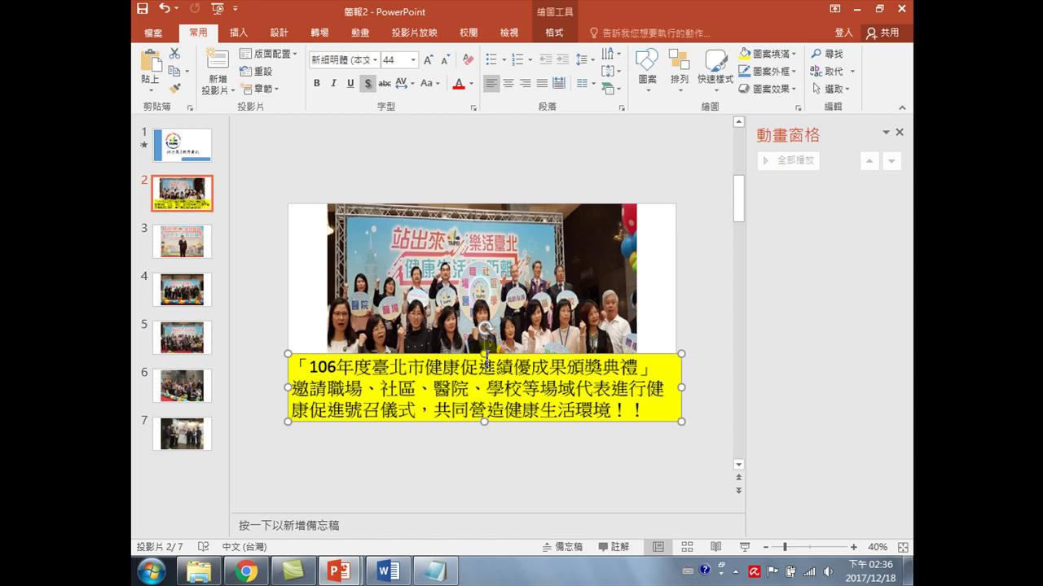
pyautogui.moveTo(287, 388); pyautogui.dragTo(493, 386)
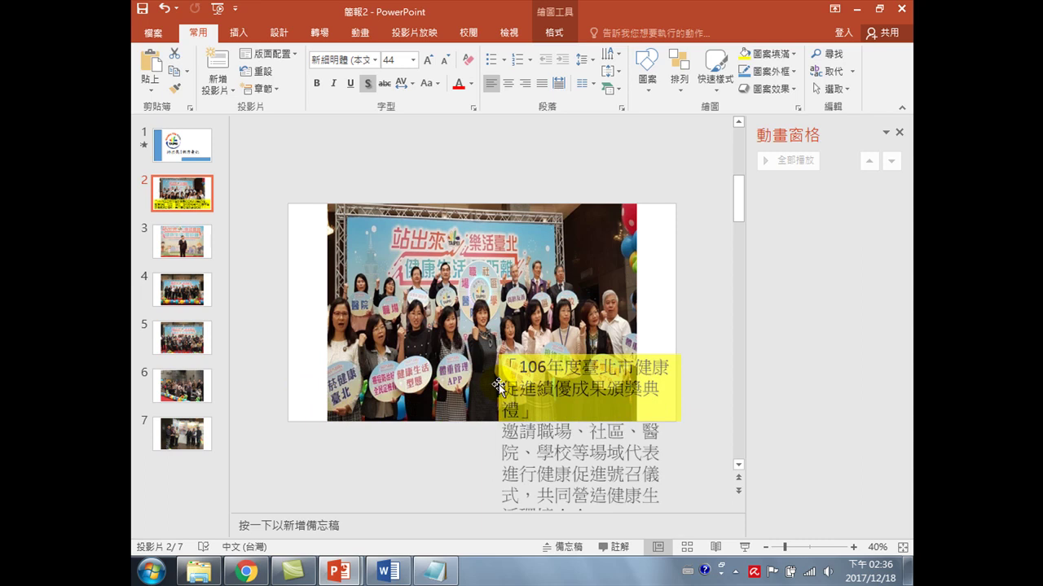
pyautogui.moveTo(565, 326); pyautogui.dragTo(581, 173)
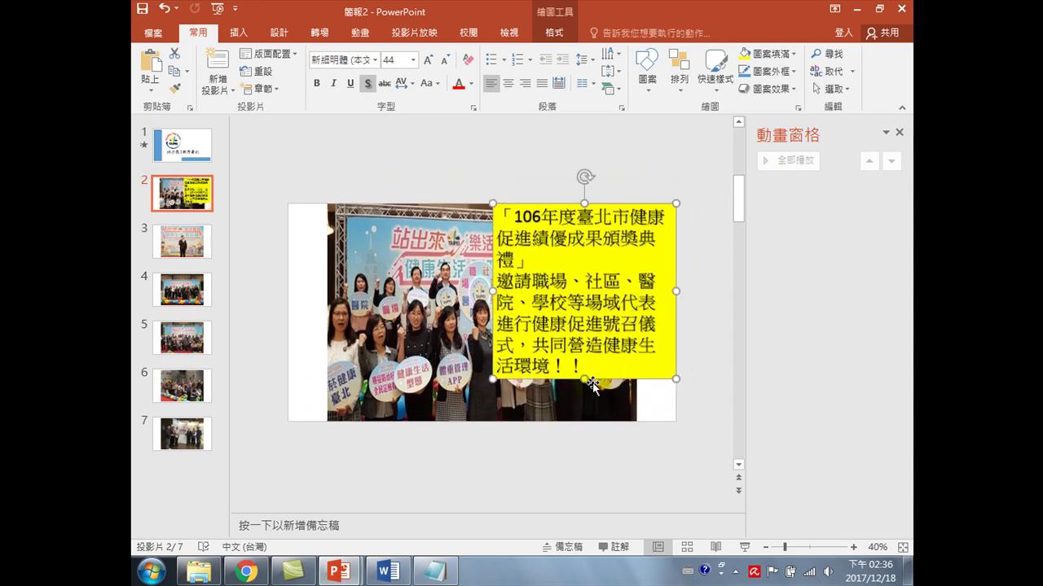
pyautogui.moveTo(583, 379); pyautogui.dragTo(583, 414)
pyautogui.moveTo(493, 290); pyautogui.dragTo(521, 290)
pyautogui.moveTo(598, 379); pyautogui.dragTo(600, 417)
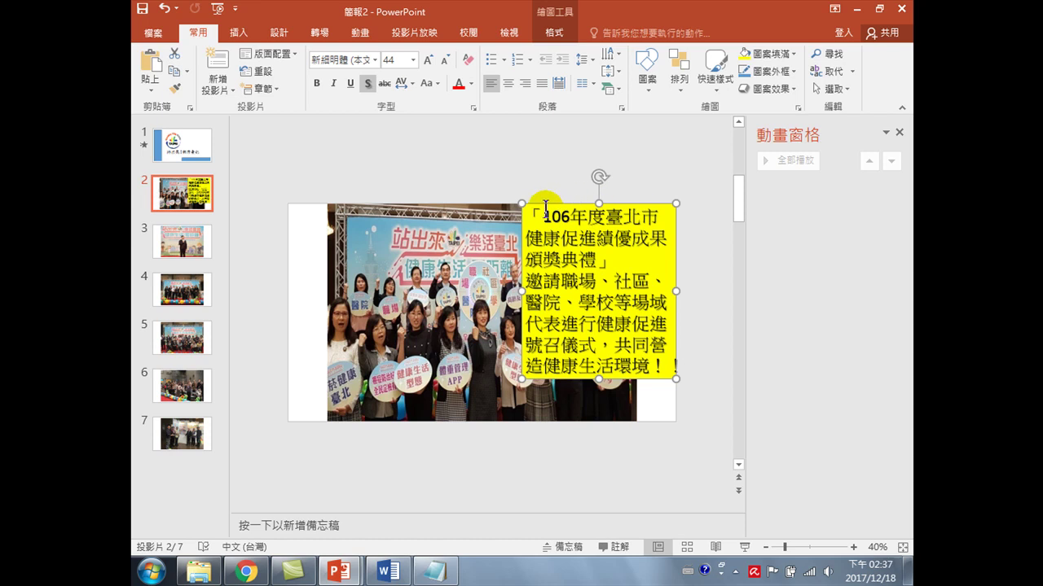
# Narrow the photo from its right side, then shift the caption up and left.
pyautogui.click(428, 294)
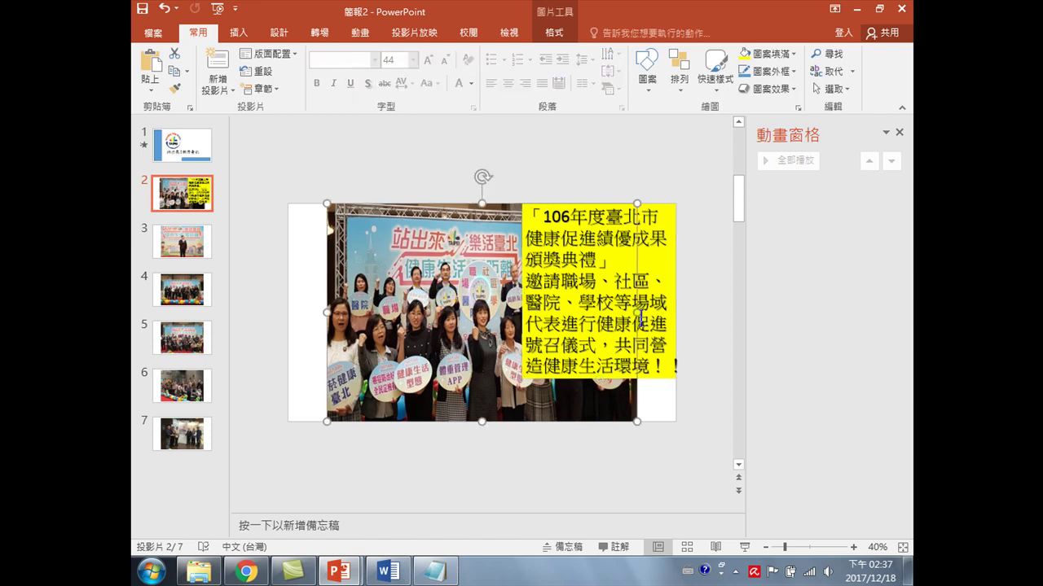
pyautogui.moveTo(638, 312); pyautogui.dragTo(605, 315)
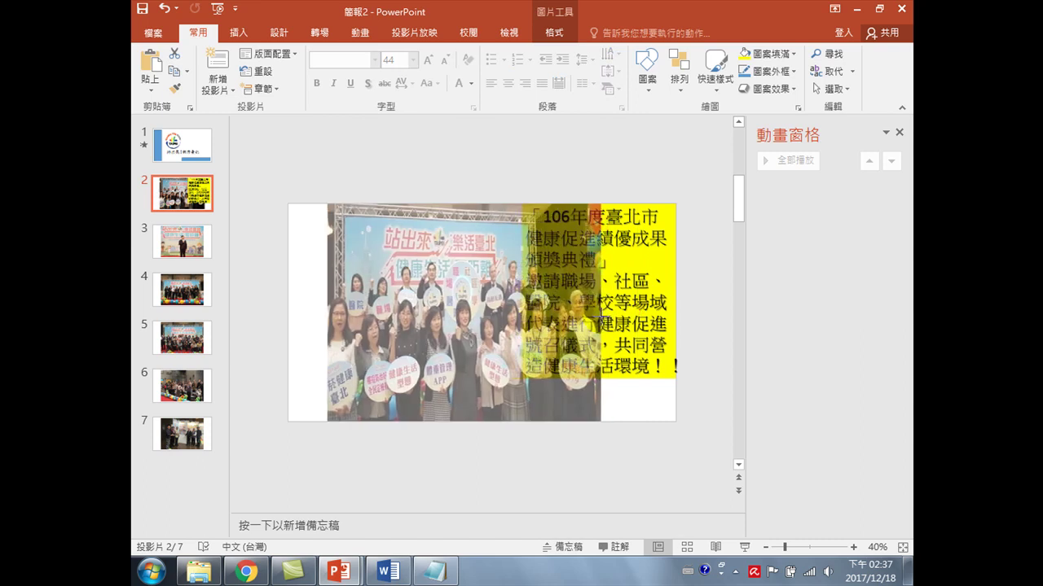
pyautogui.click(624, 377)
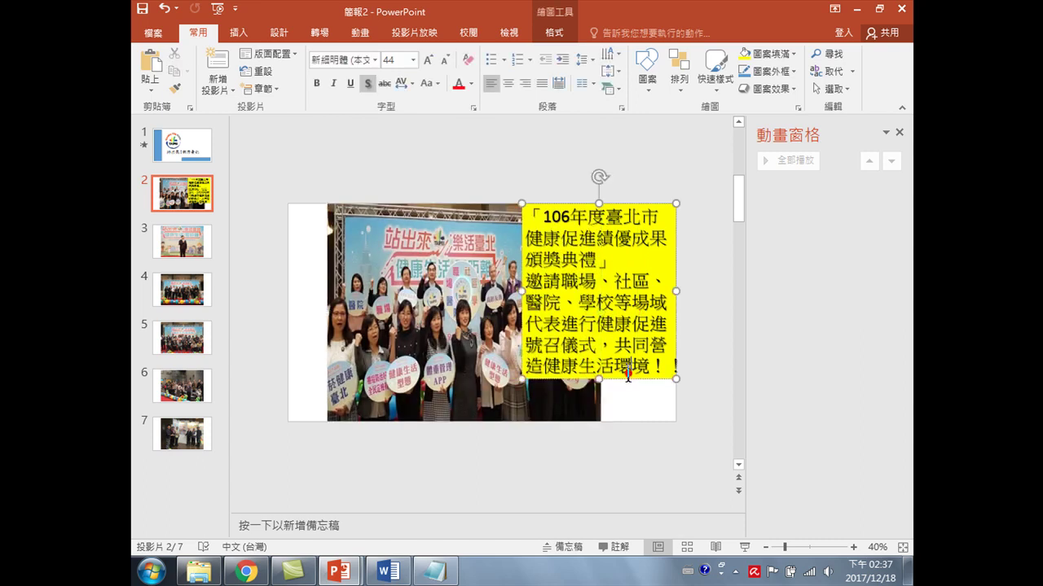
pyautogui.moveTo(598, 379); pyautogui.dragTo(597, 425)
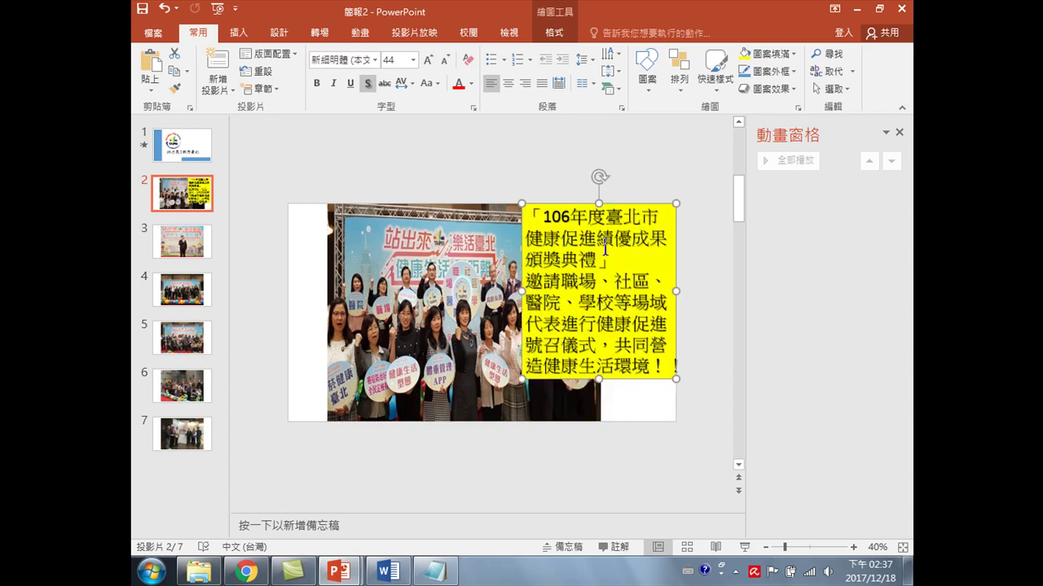
pyautogui.moveTo(632, 203); pyautogui.dragTo(524, 158)
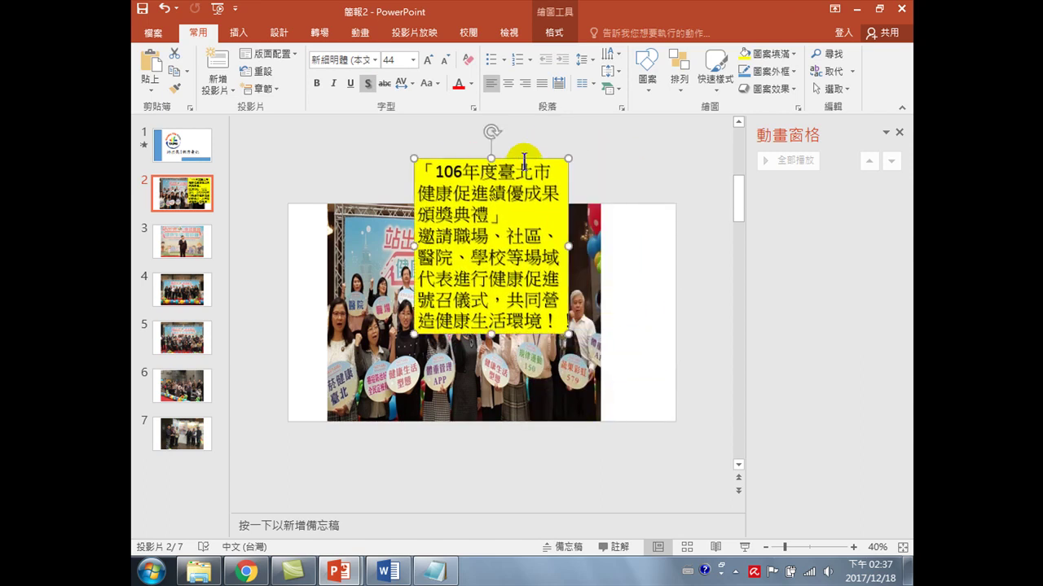
# Insert a Rectangle shape spanning the slide's right side beside the photo.
pyautogui.click(237, 32)
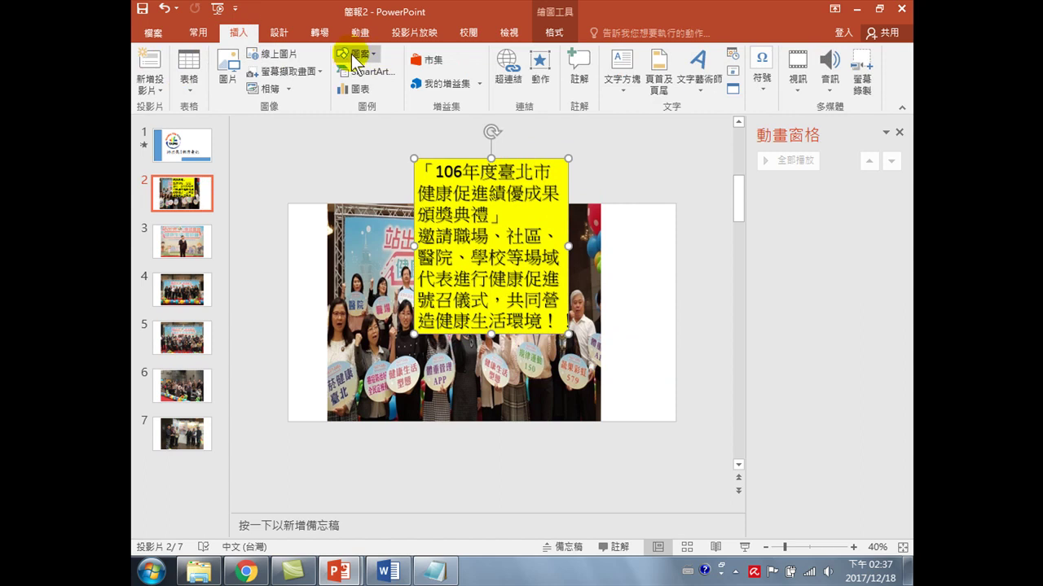
pyautogui.click(354, 53)
pyautogui.click(404, 92)
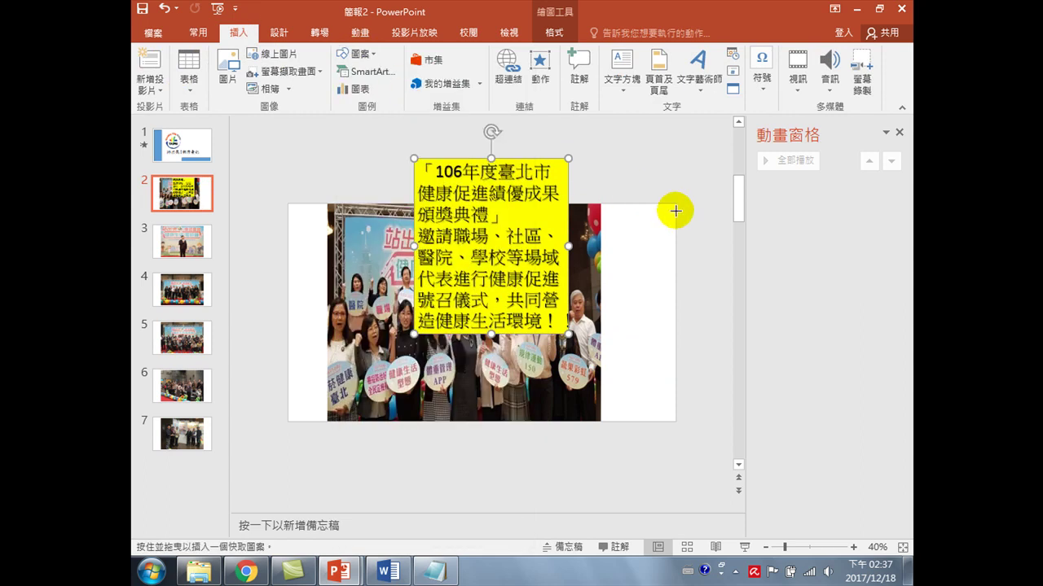
pyautogui.moveTo(674, 203)
pyautogui.mouseDown()
pyautogui.moveTo(665, 351)
pyautogui.moveTo(534, 422)
pyautogui.mouseUp()
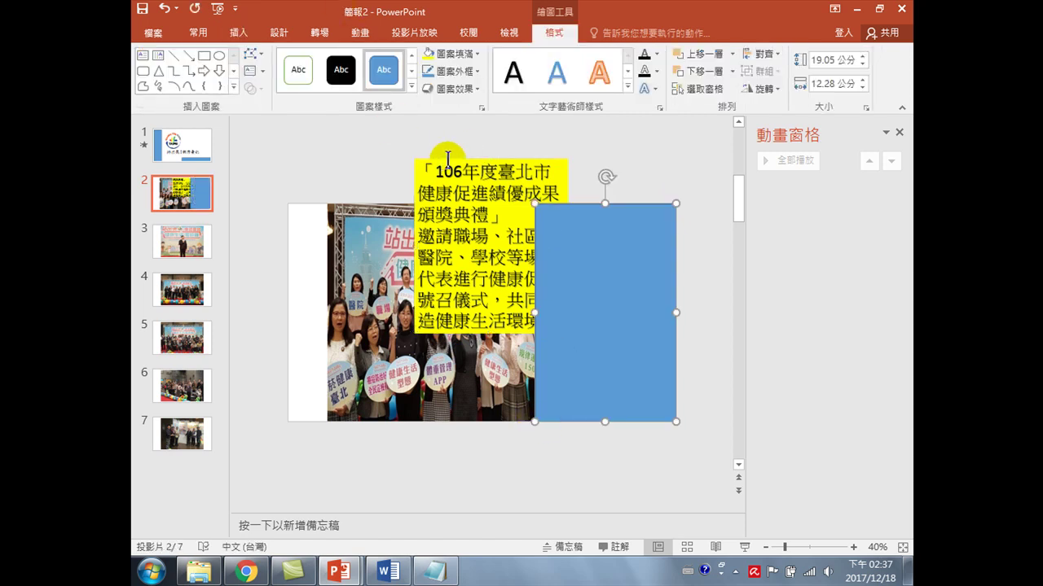
# Move the caption over the blue rectangle, bring it to front, and remove its yellow fill.
pyautogui.moveTo(452, 160); pyautogui.dragTo(564, 228)
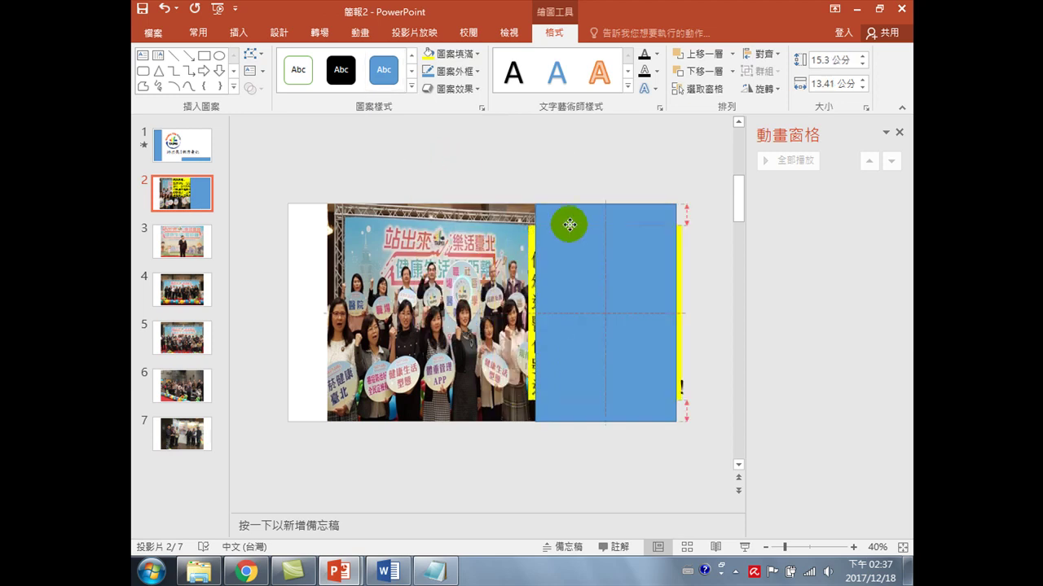
pyautogui.rightClick(530, 238)
pyautogui.click(578, 385)
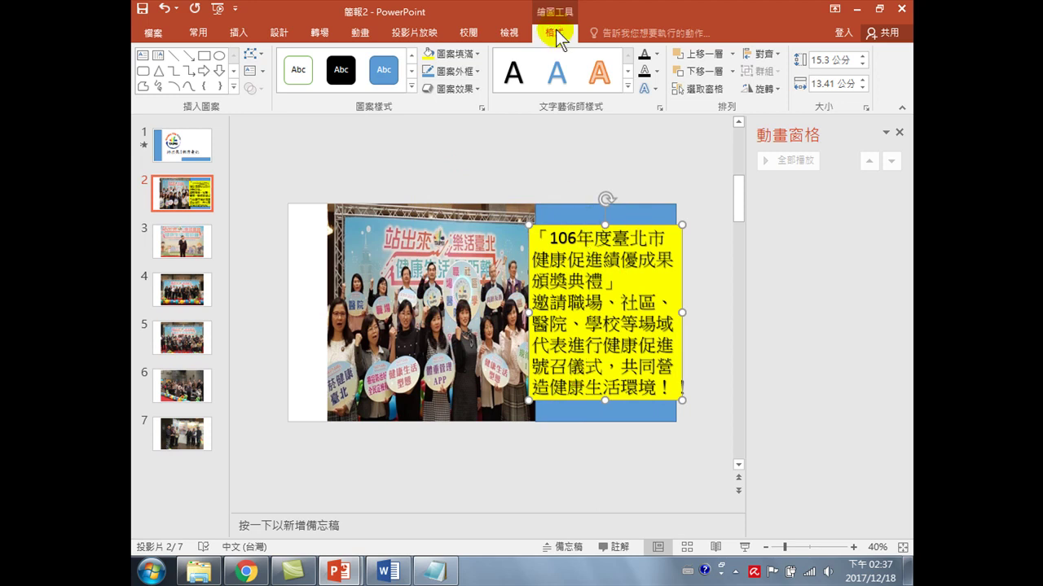
pyautogui.click(471, 54)
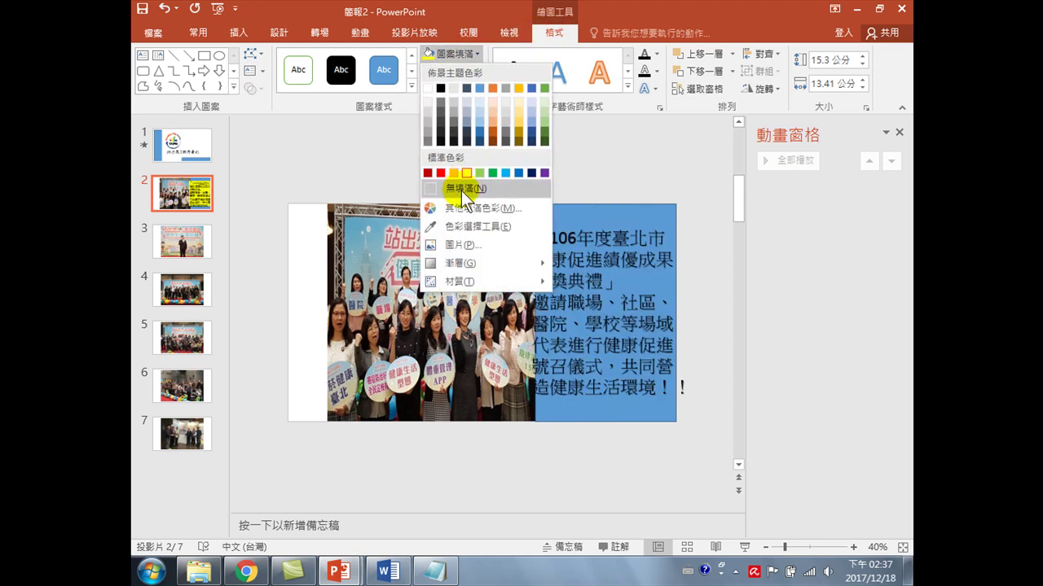
pyautogui.click(461, 190)
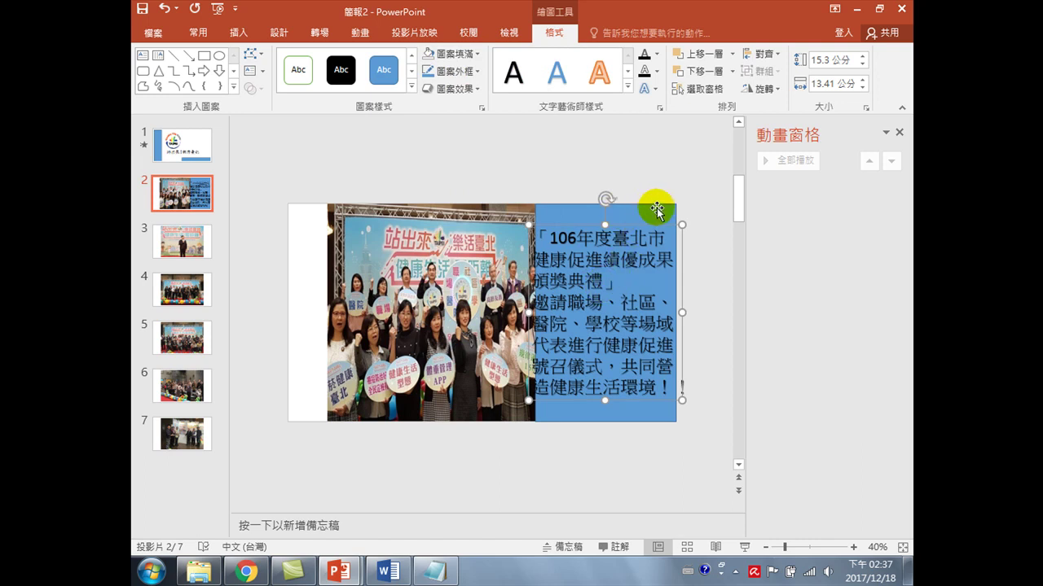
# Give the rectangle behind the caption a yellow fill at 49% transparency.
pyautogui.moveTo(682, 224); pyautogui.dragTo(676, 204)
pyautogui.click(465, 54)
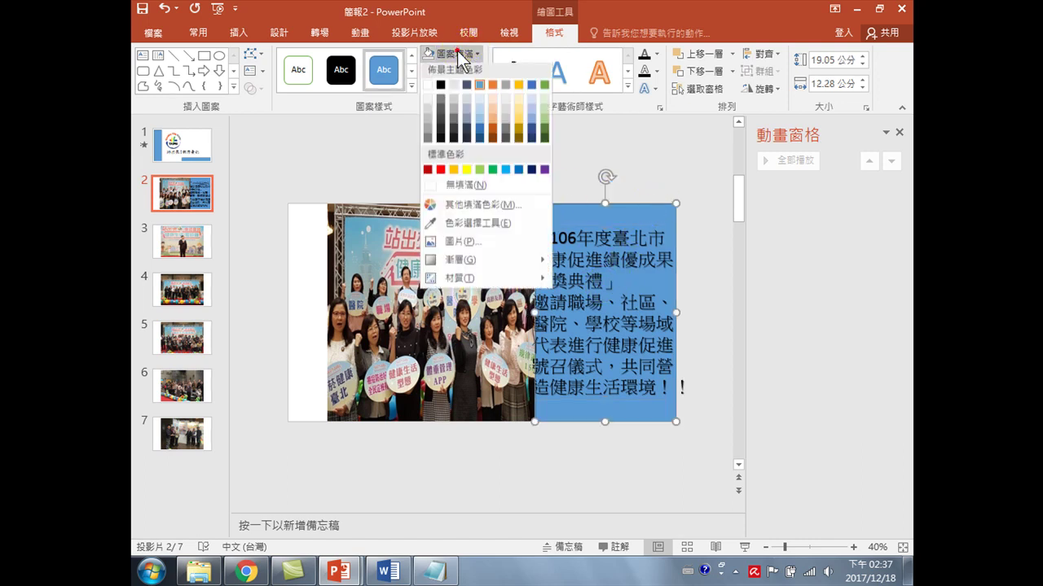
pyautogui.click(465, 174)
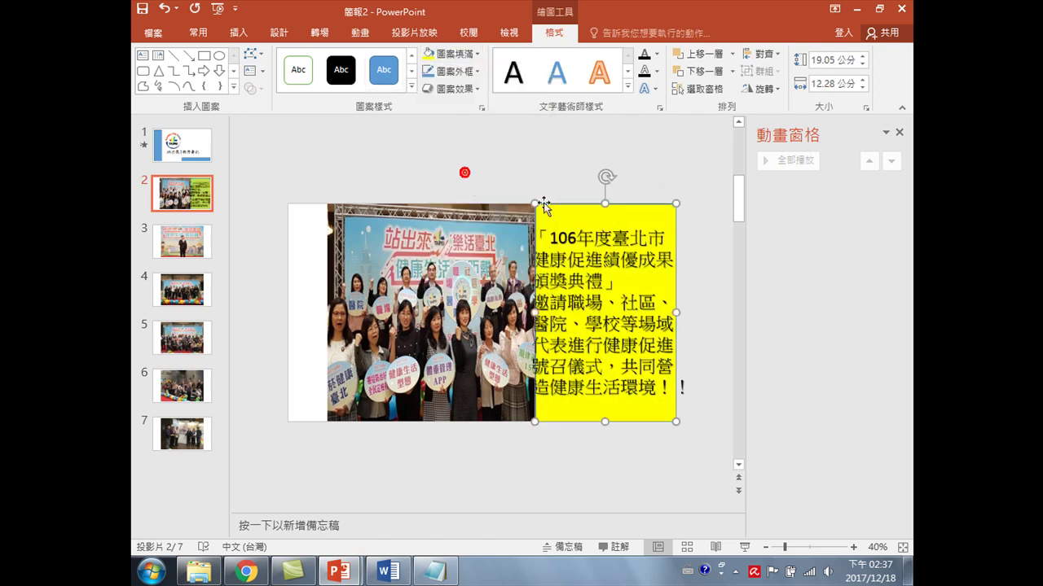
pyautogui.click(583, 204)
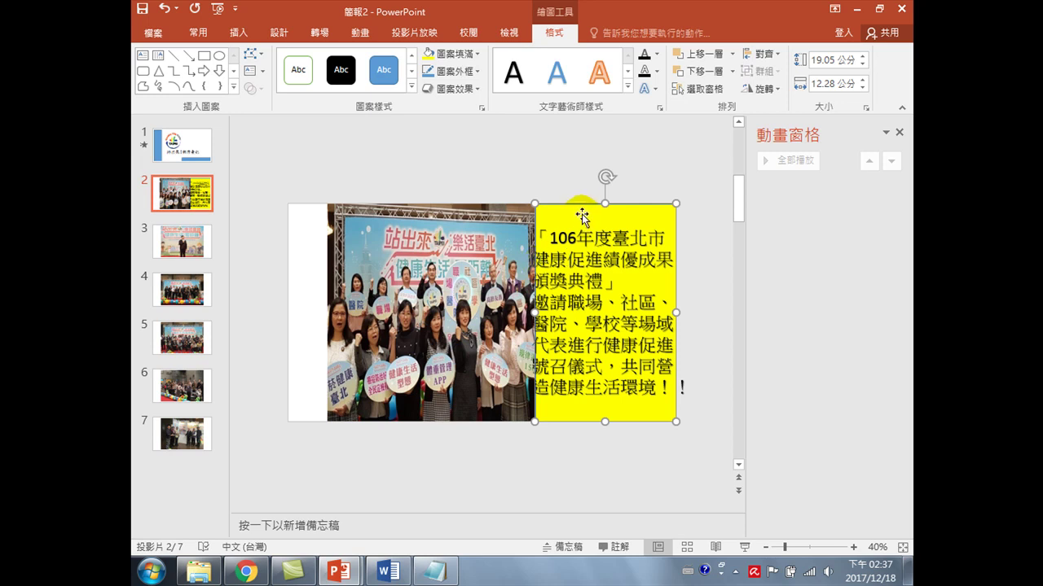
pyautogui.click(465, 54)
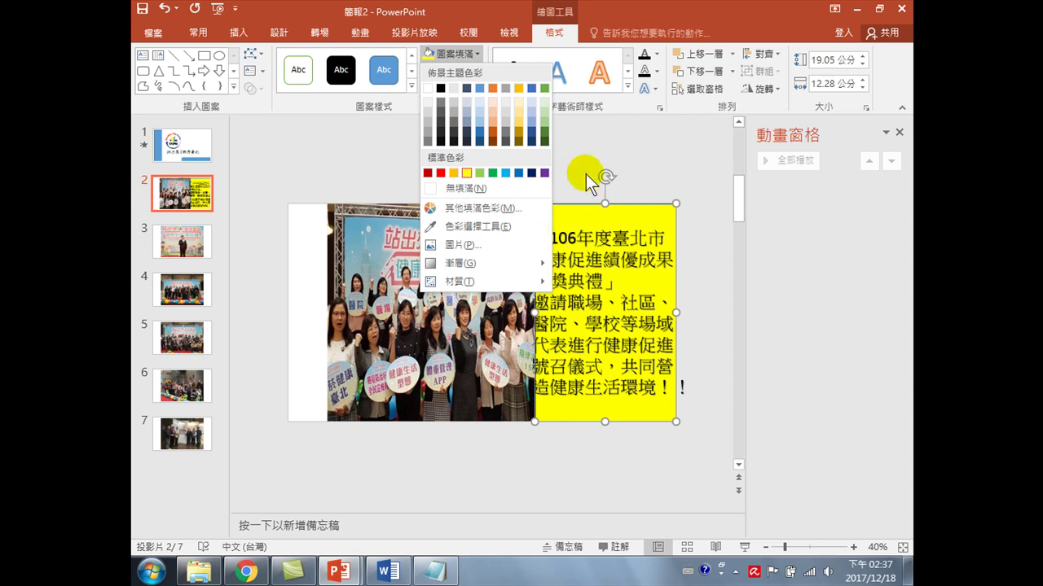
pyautogui.click(469, 210)
pyautogui.moveTo(424, 416); pyautogui.dragTo(466, 417)
pyautogui.click(629, 137)
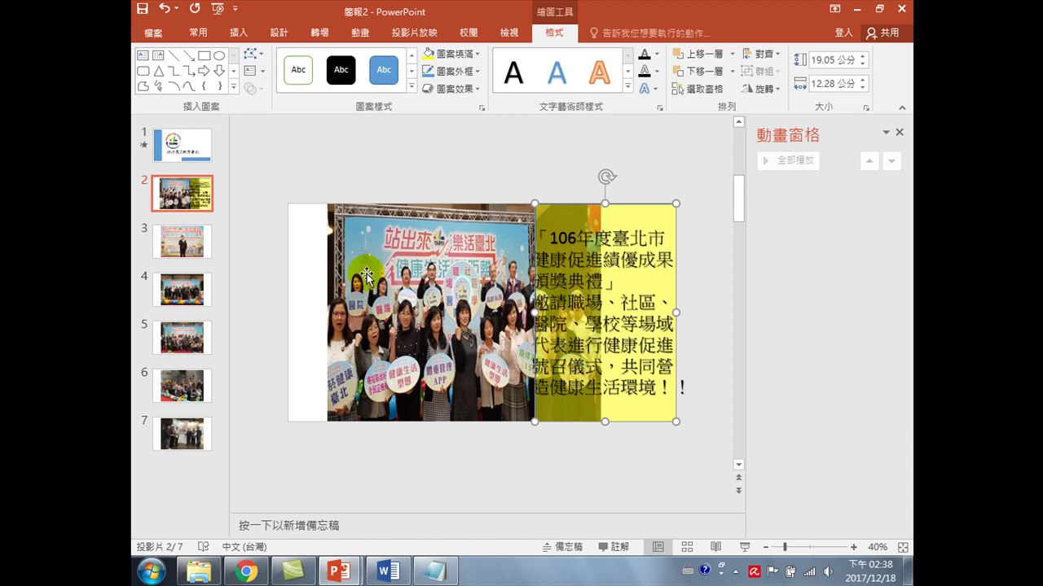
pyautogui.click(397, 307)
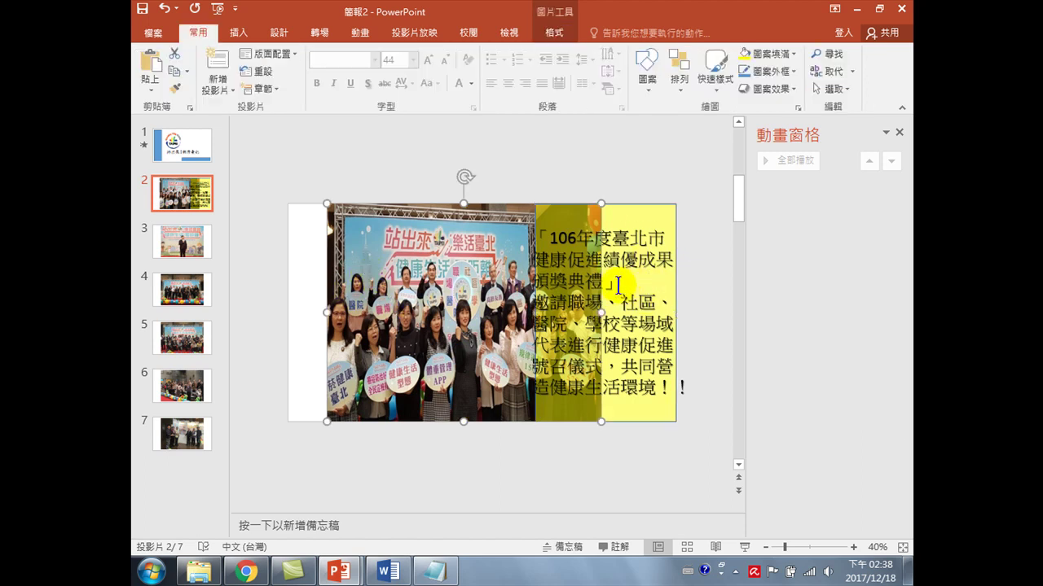
# Extend the yellow rectangle behind the caption slightly further left over the photo.
pyautogui.moveTo(617, 286); pyautogui.dragTo(538, 234)
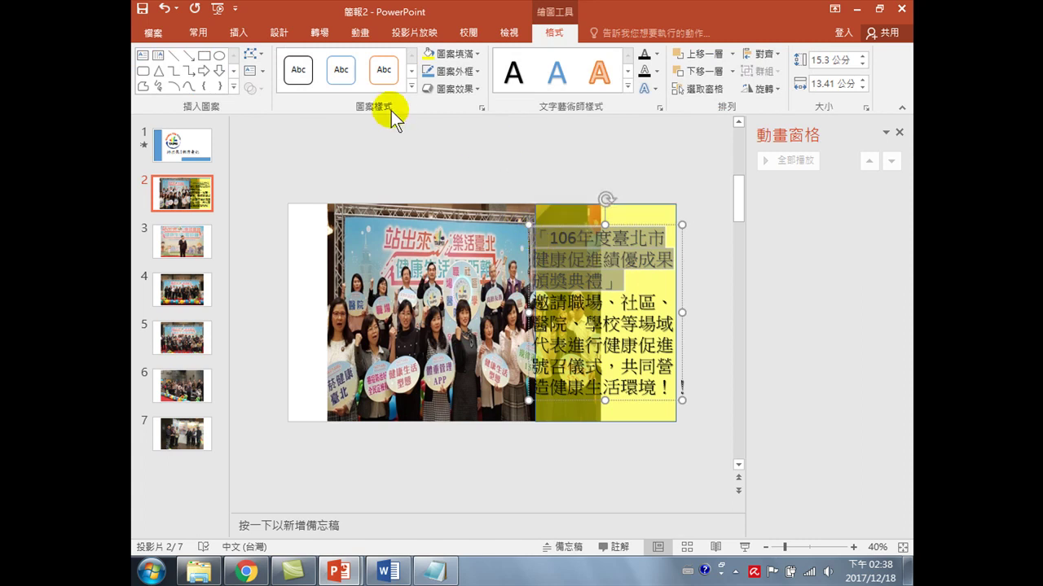
pyautogui.click(199, 33)
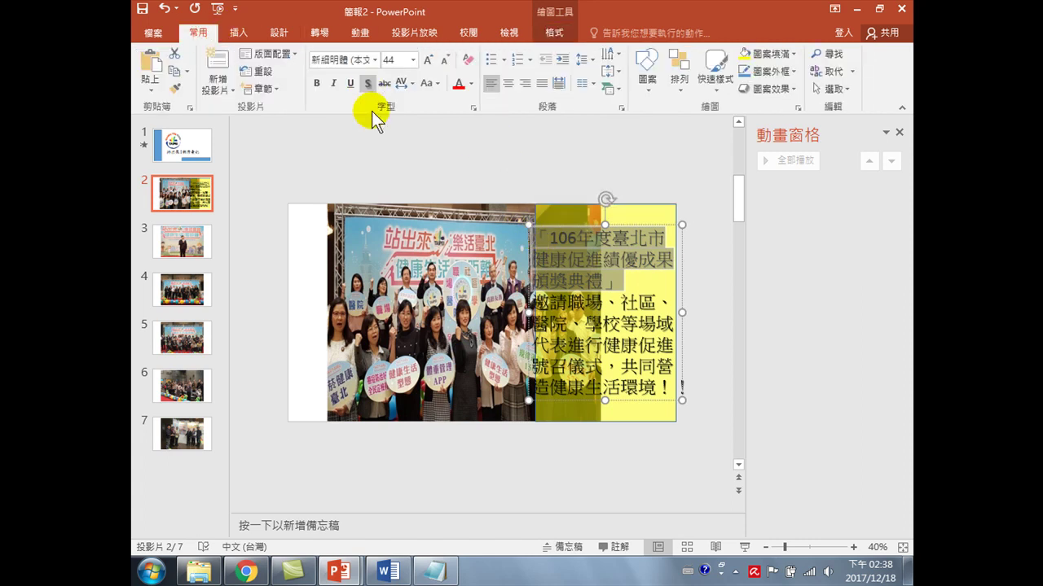
pyautogui.click(620, 350)
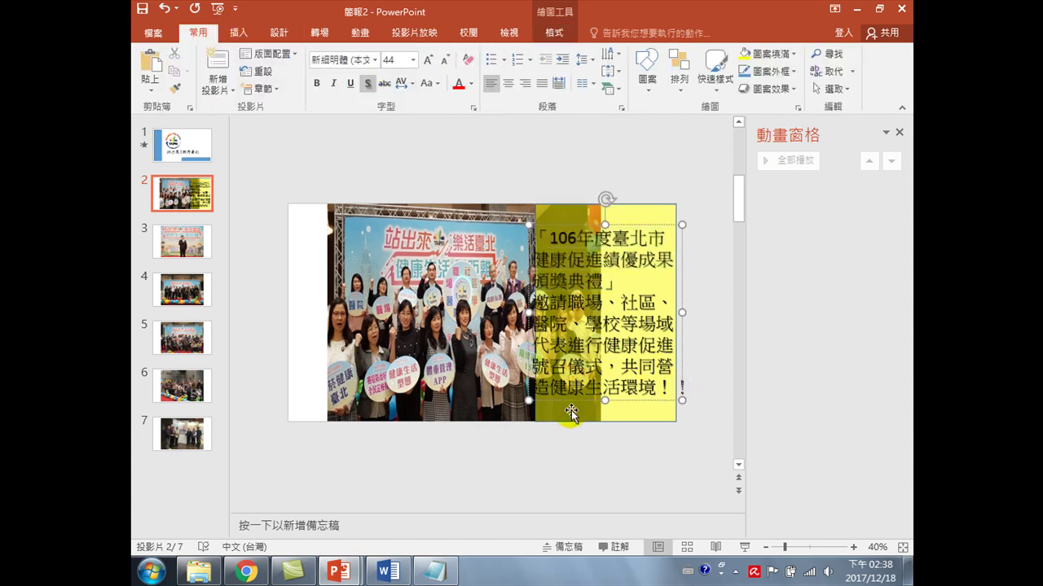
pyautogui.click(573, 418)
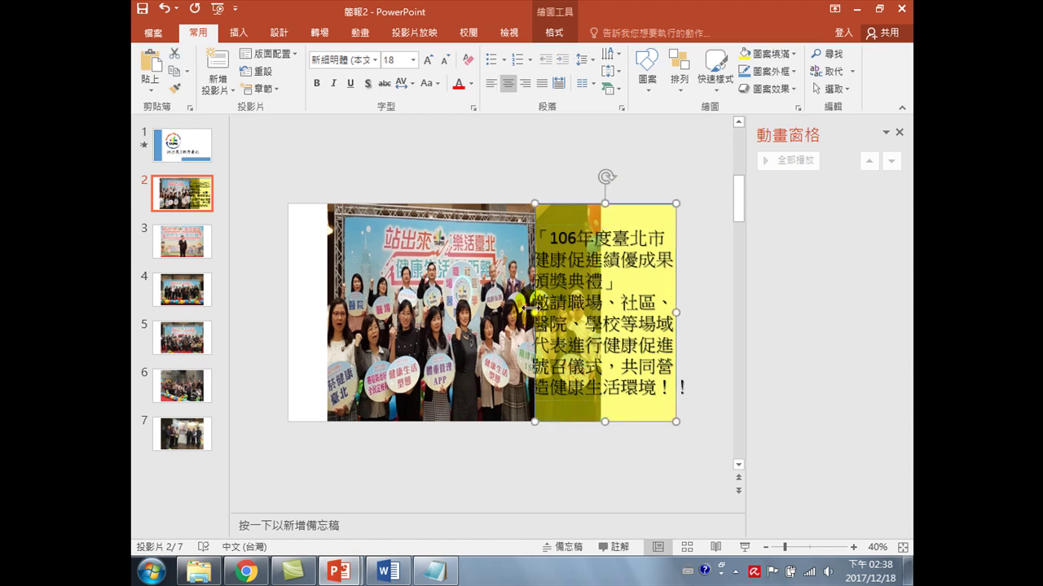
pyautogui.moveTo(534, 312); pyautogui.dragTo(515, 312)
pyautogui.click(460, 289)
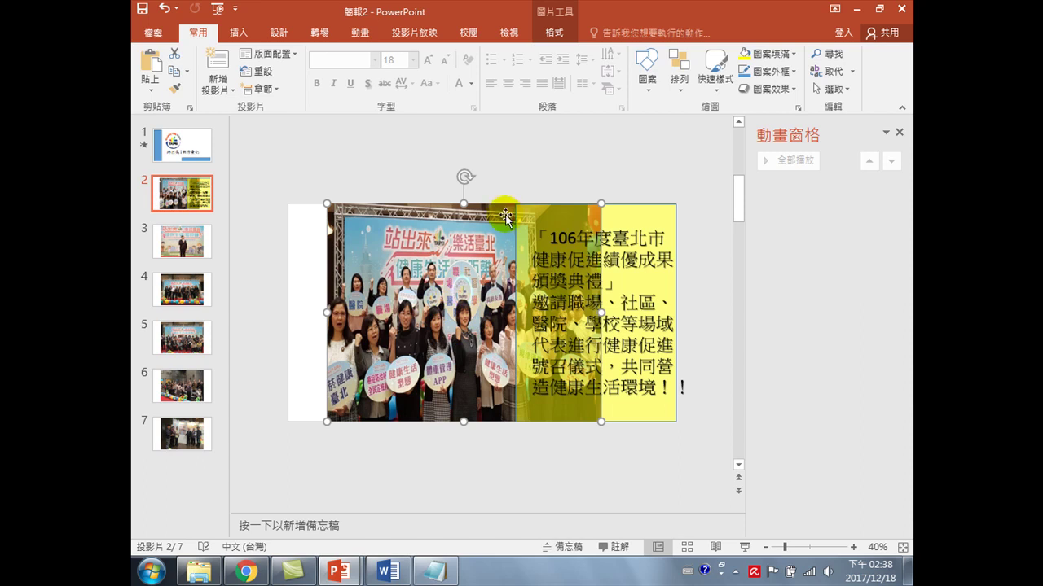
# Apply the straight Left motion path to the slide 2 photo.
pyautogui.click(244, 34)
pyautogui.click(321, 35)
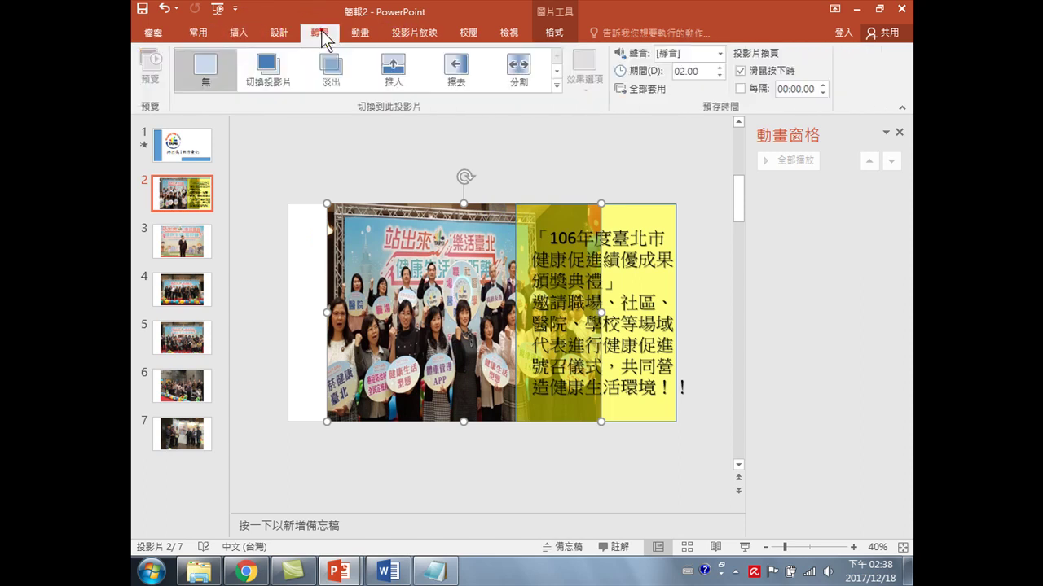
pyautogui.click(359, 33)
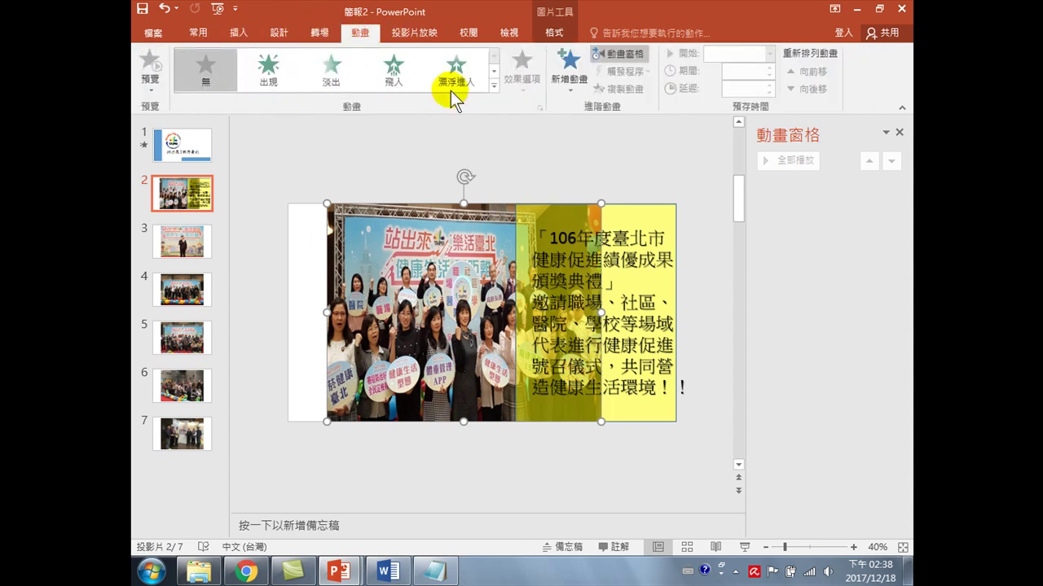
pyautogui.click(494, 85)
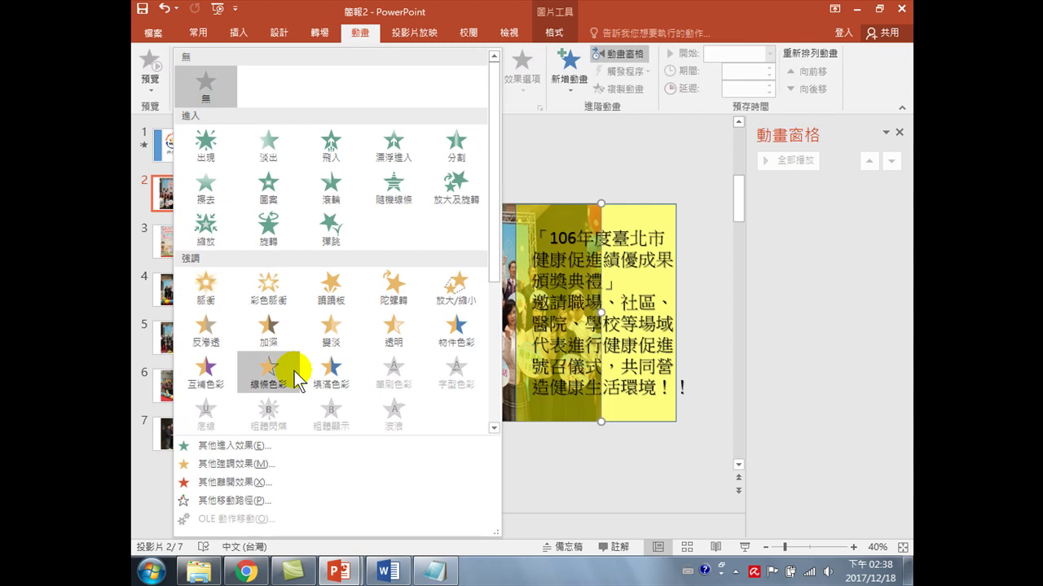
pyautogui.click(230, 501)
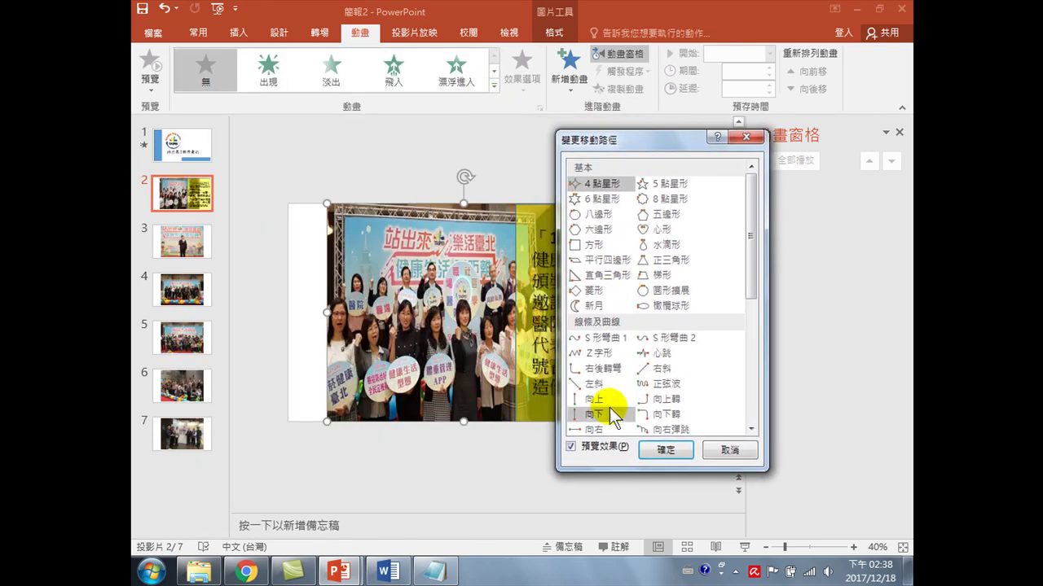
pyautogui.moveTo(752, 296); pyautogui.dragTo(752, 337)
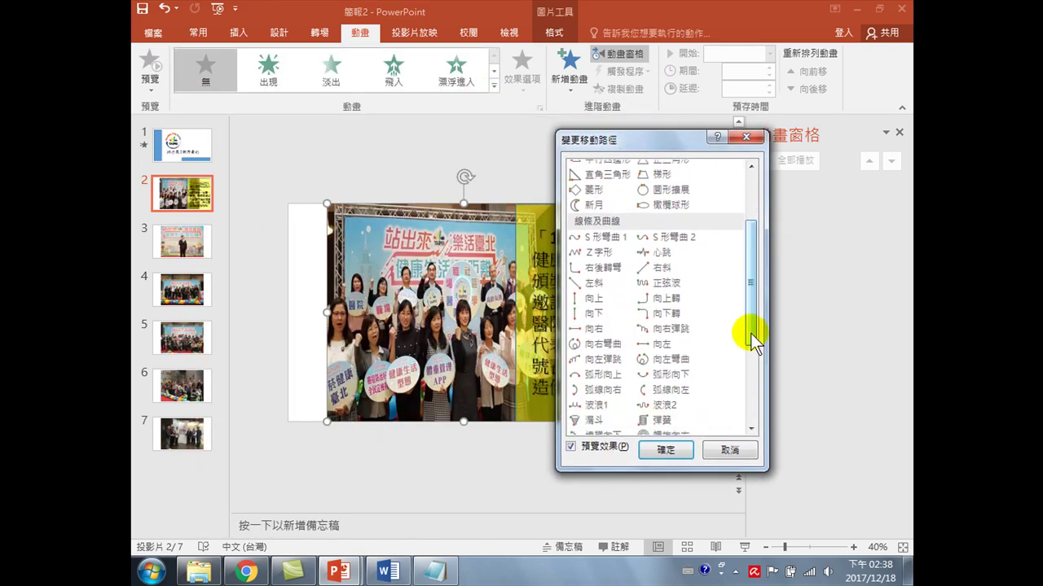
pyautogui.click(662, 344)
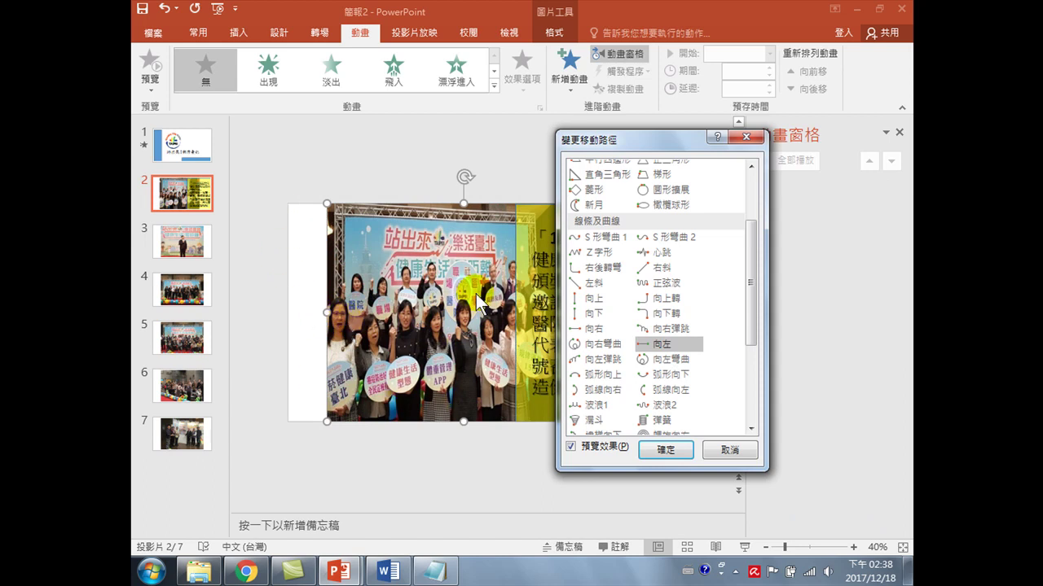
pyautogui.moveTo(594, 140); pyautogui.dragTo(677, 144)
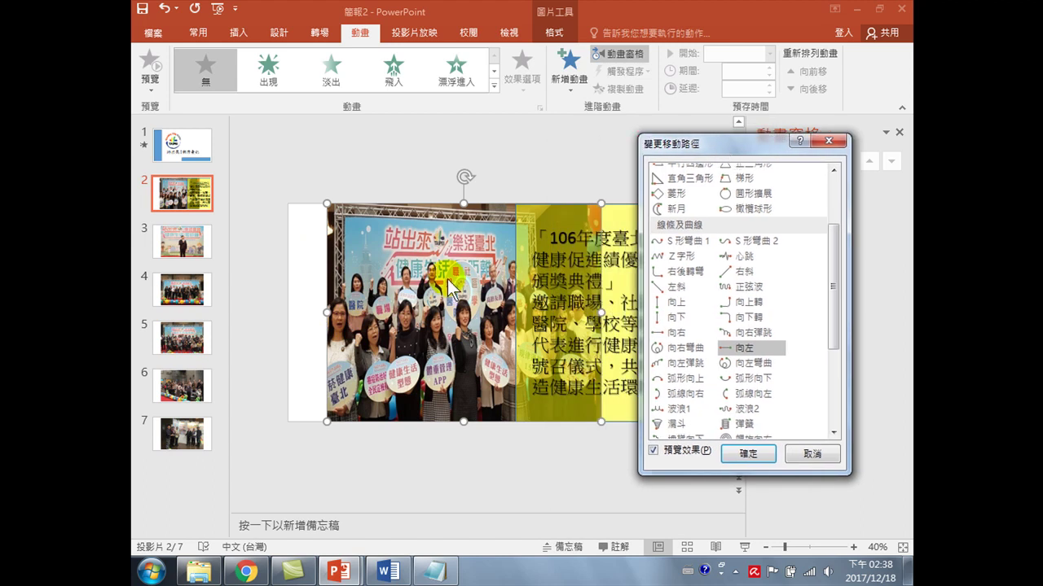
pyautogui.click(746, 454)
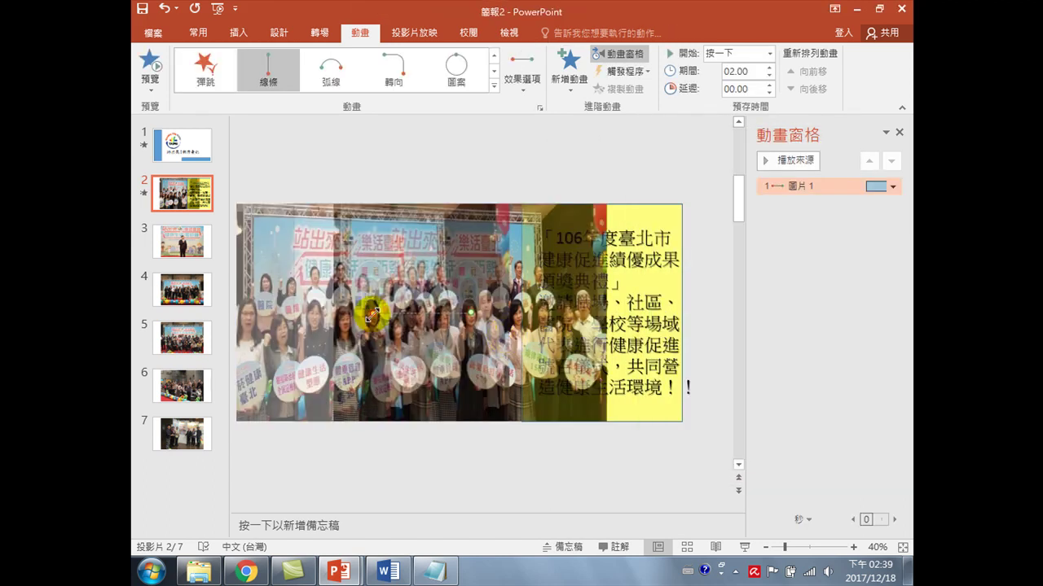
# Drag the photo path's end point further right, then preview the motion animation.
pyautogui.moveTo(372, 315); pyautogui.dragTo(429, 316)
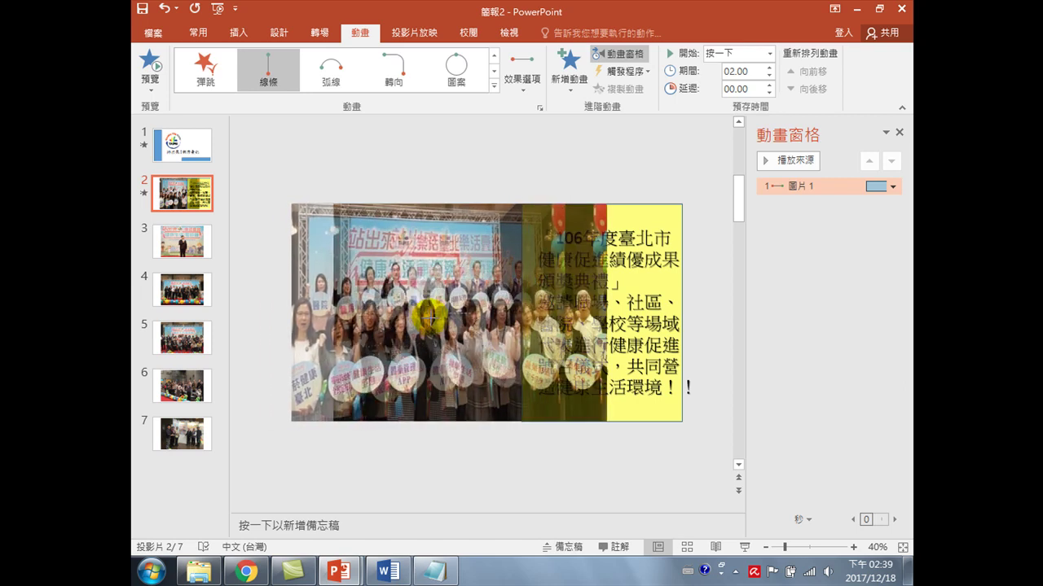
pyautogui.moveTo(429, 316); pyautogui.dragTo(432, 316)
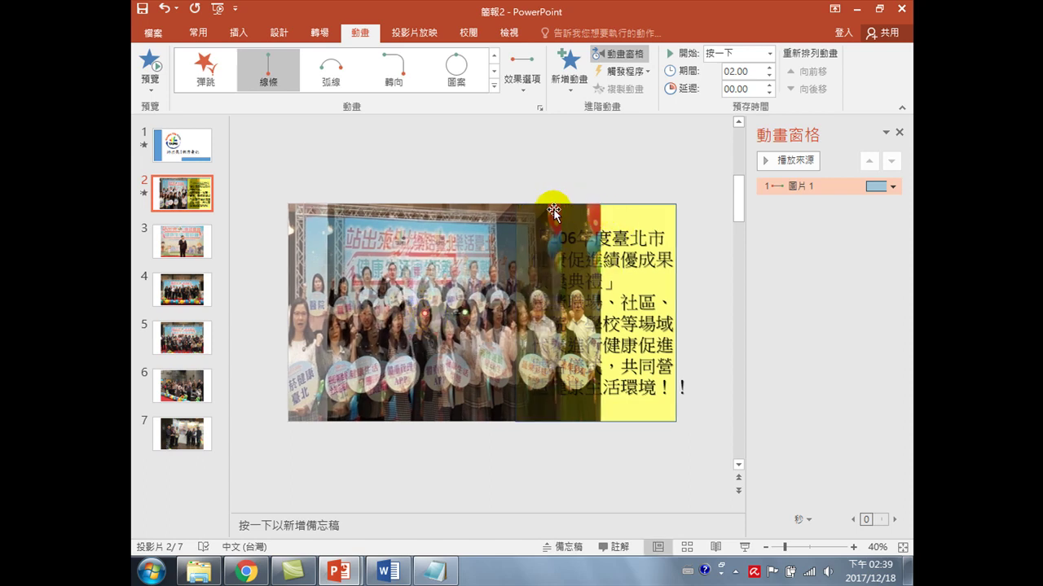
pyautogui.click(786, 161)
# Narrow the caption text box so its lines rewrap inside the yellow box.
pyautogui.click(635, 243)
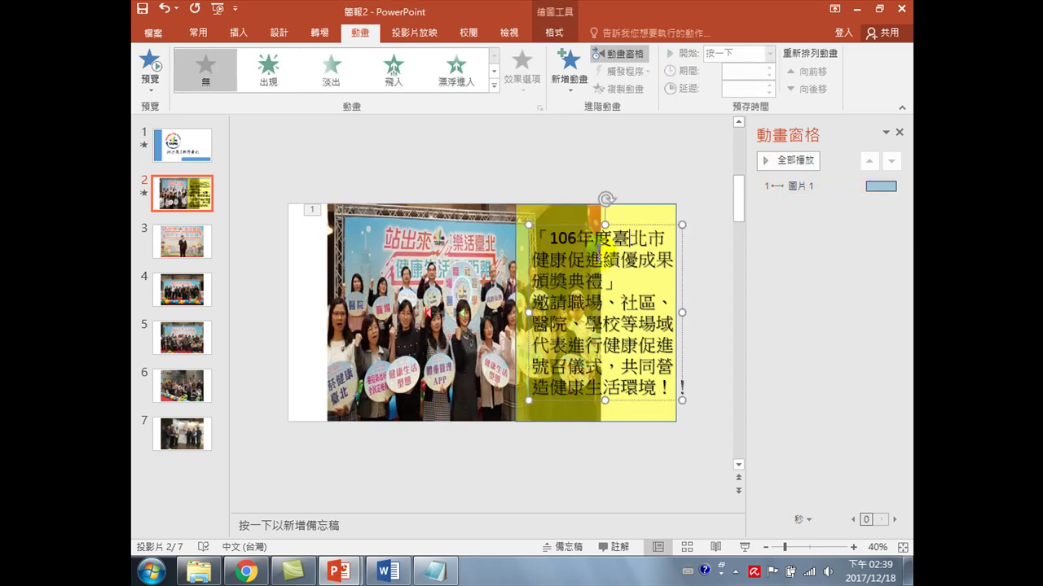
pyautogui.moveTo(531, 233); pyautogui.dragTo(643, 407)
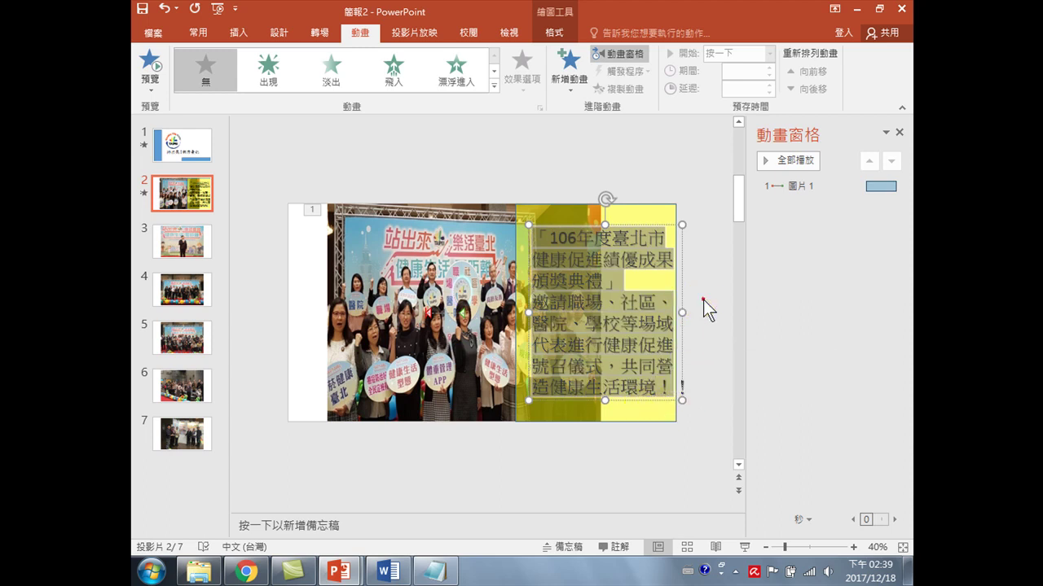
pyautogui.click(606, 364)
pyautogui.click(606, 400)
pyautogui.moveTo(683, 312); pyautogui.dragTo(668, 312)
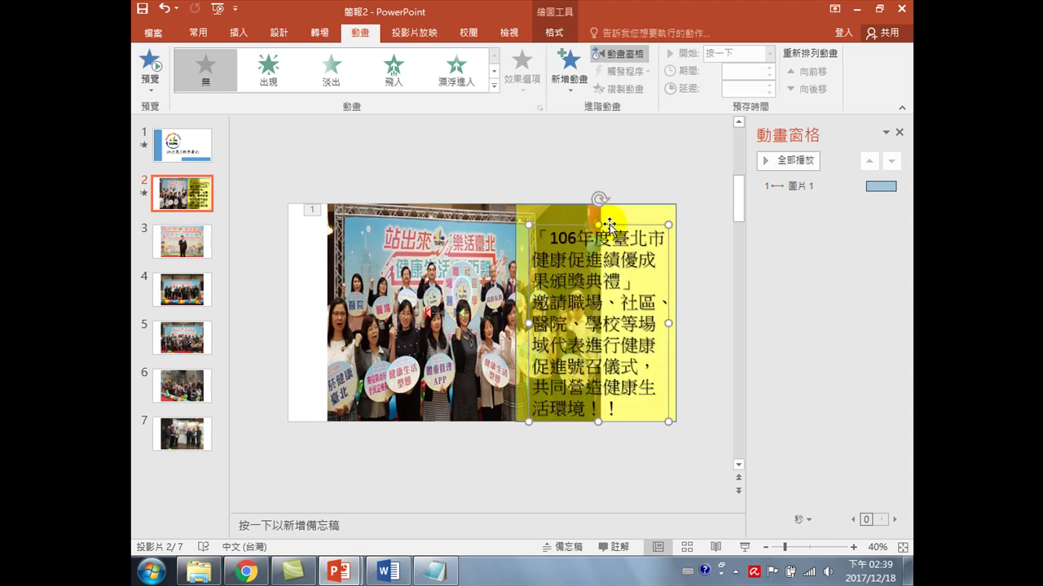
# Nudge the caption text slightly up and give it the 出現 (Appear) entrance animation.
pyautogui.moveTo(609, 225); pyautogui.dragTo(606, 214)
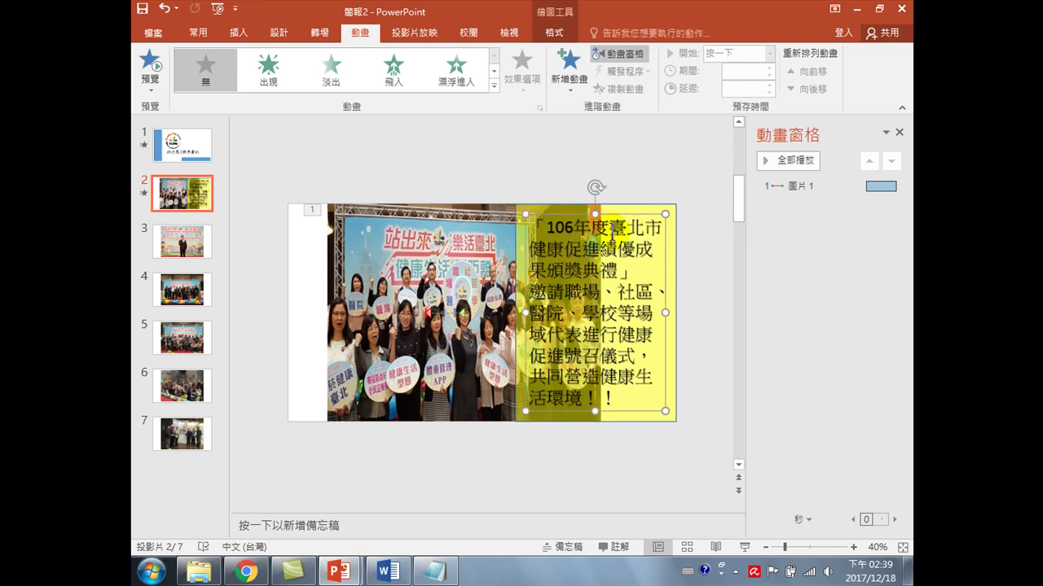
pyautogui.click(585, 214)
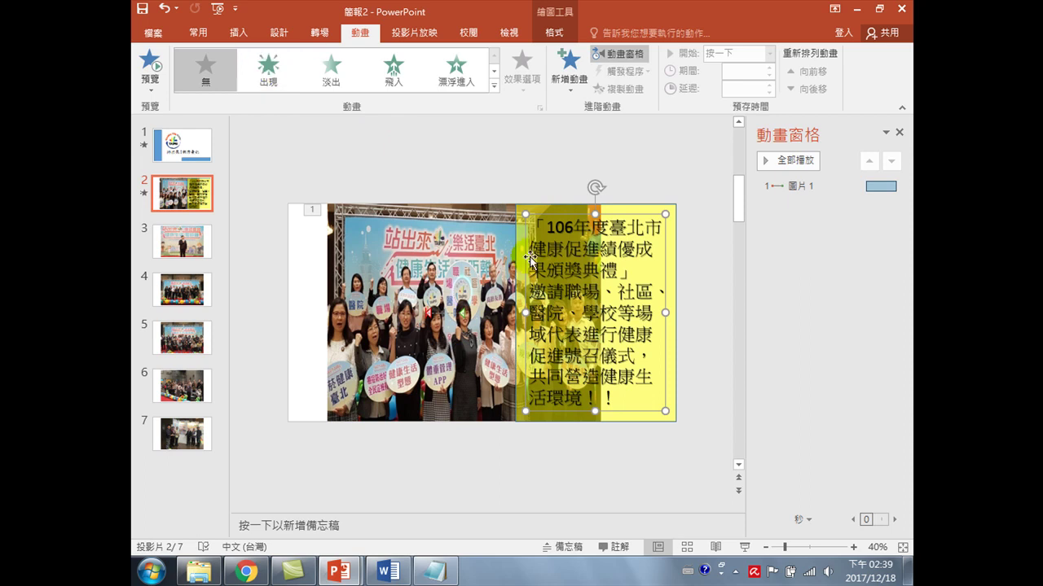
pyautogui.click(269, 69)
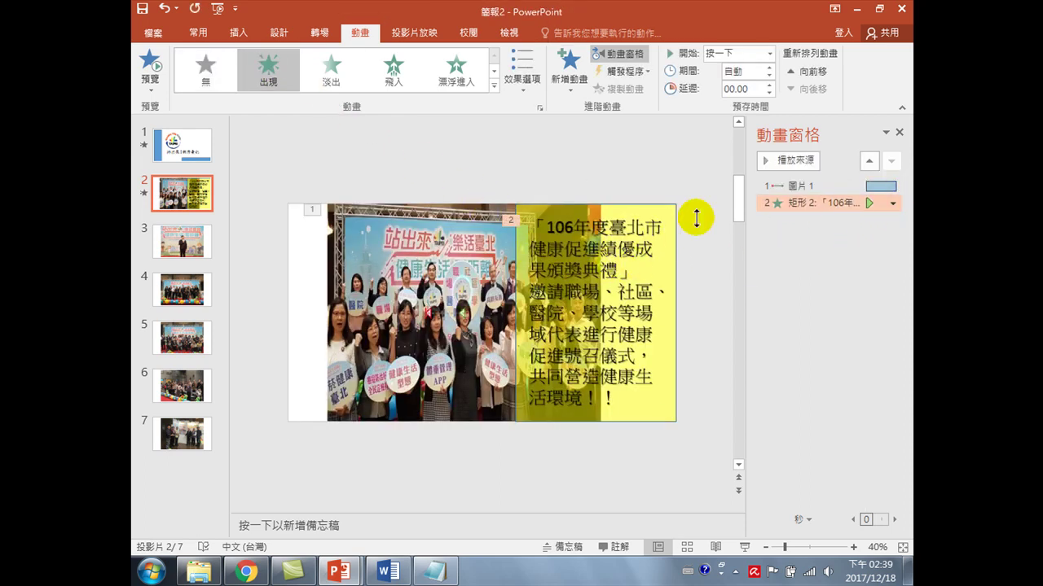
# Open Effect Options for the caption's Appear animation and expand its Animate text choices.
pyautogui.click(893, 204)
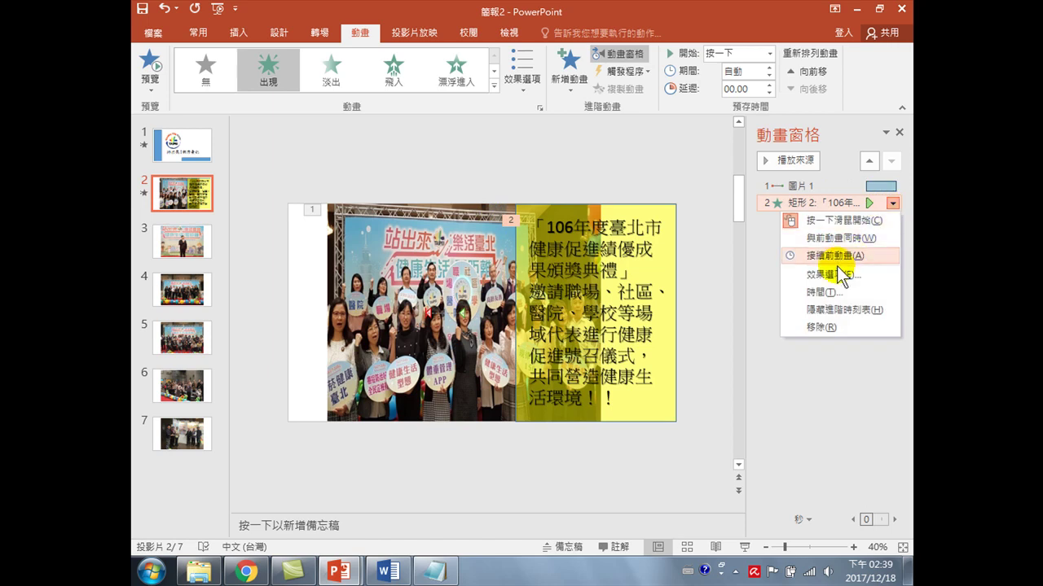
pyautogui.click(828, 277)
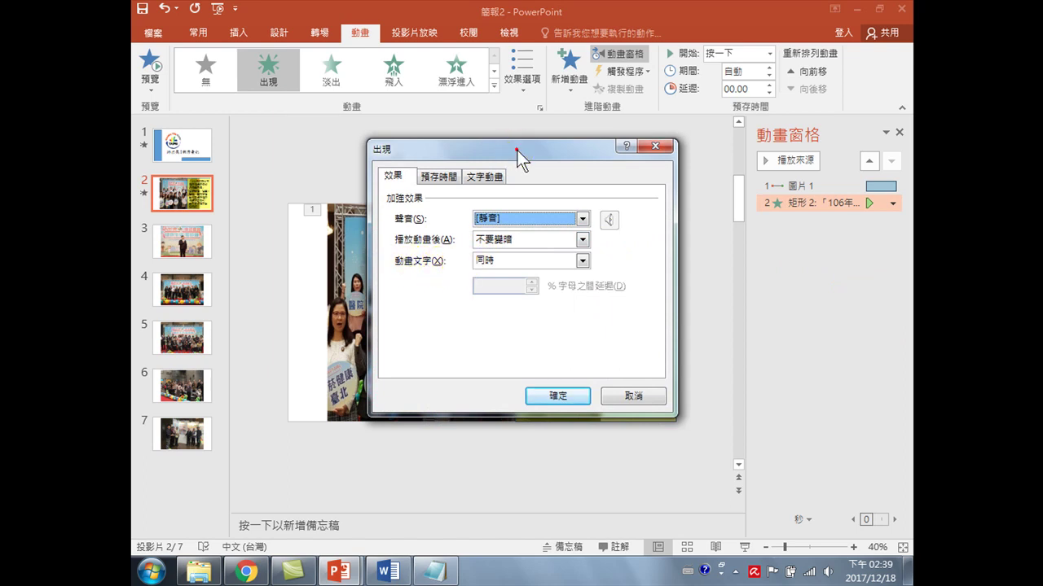
pyautogui.moveTo(516, 150); pyautogui.dragTo(347, 180)
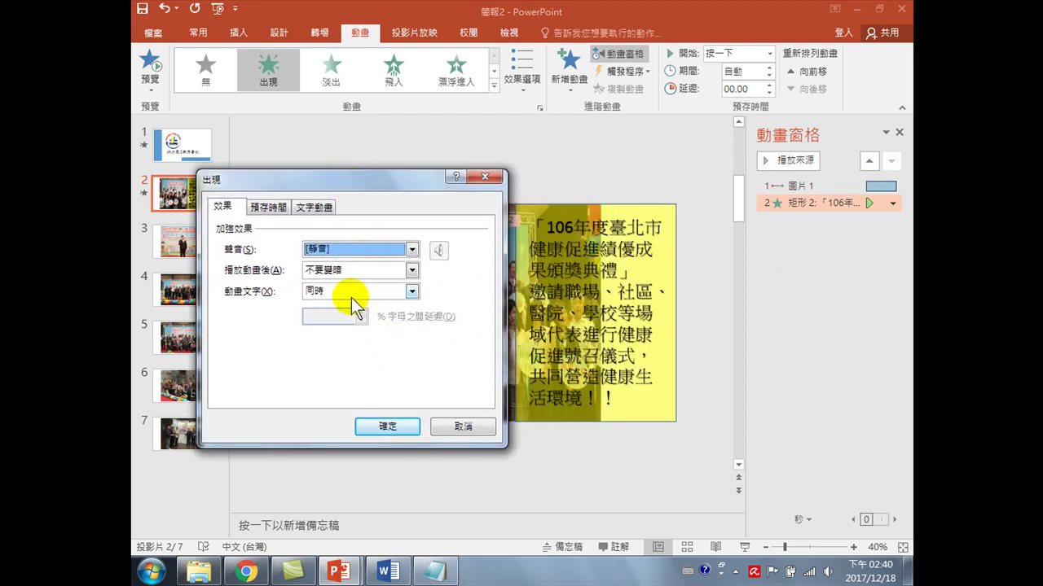
pyautogui.click(352, 296)
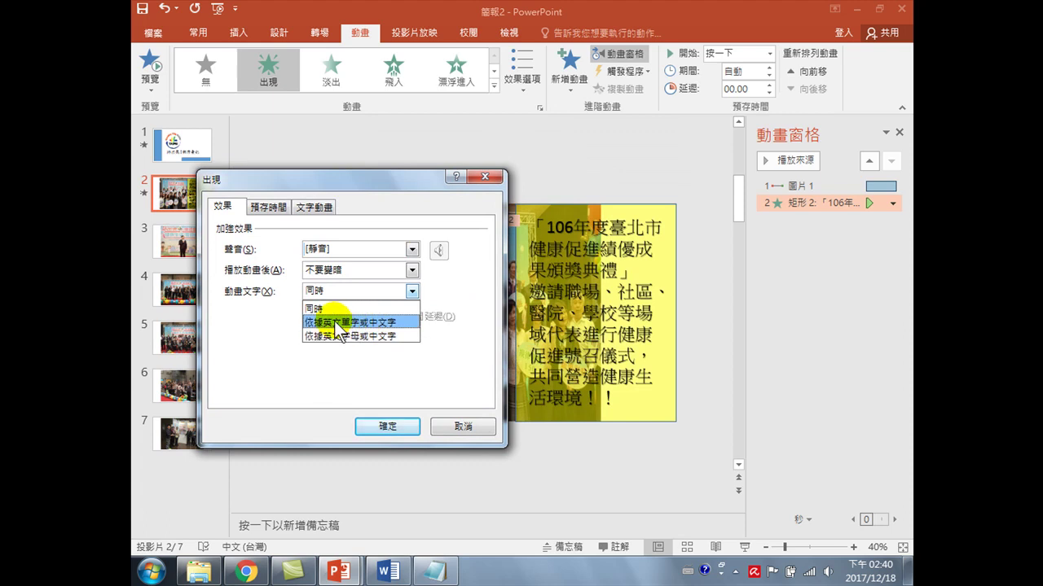
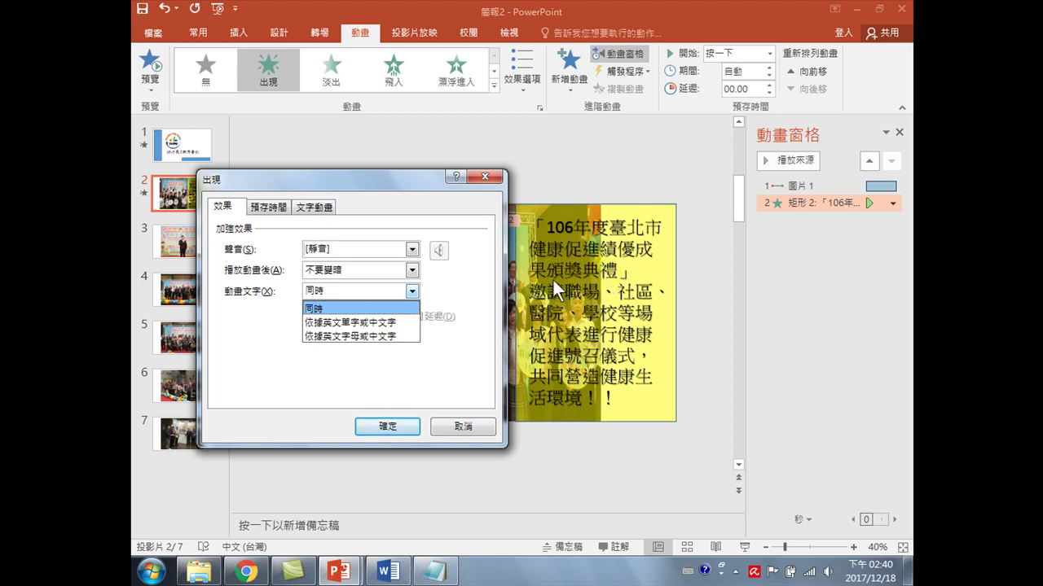
# Set the slide 2 caption to animate by word or letter, 0.5 seconds between characters.
pyautogui.click(338, 322)
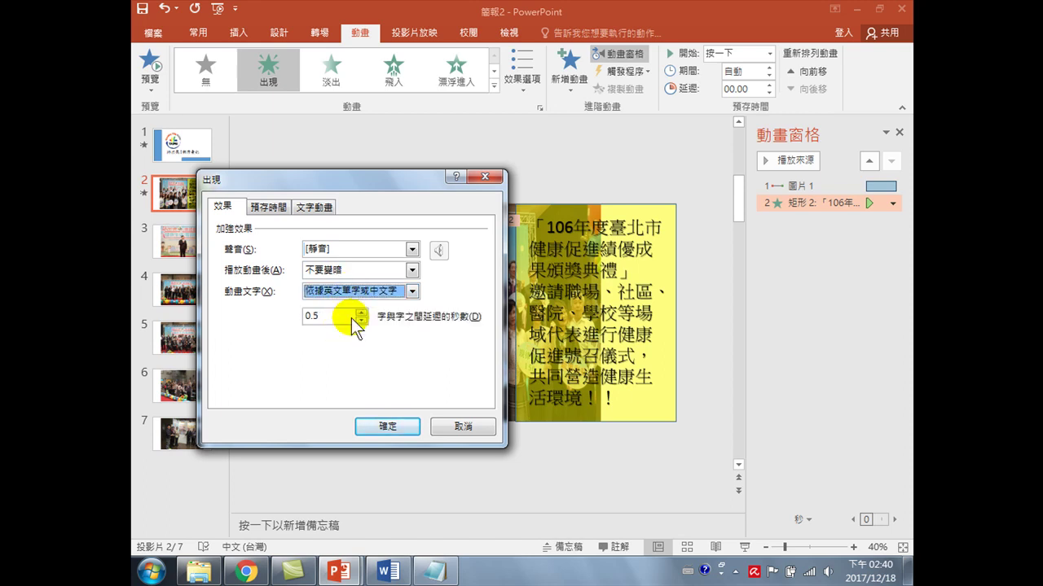
pyautogui.click(395, 427)
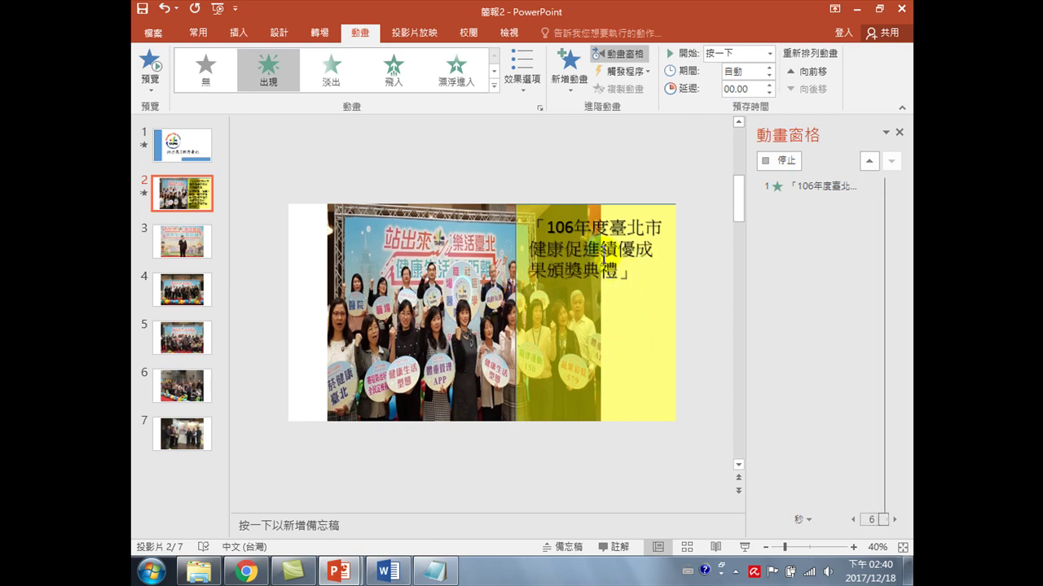
# Play slide 2 as a slideshow to watch the photo move and the caption appear, then exit.
pyautogui.hotkey('shift', 'F5')
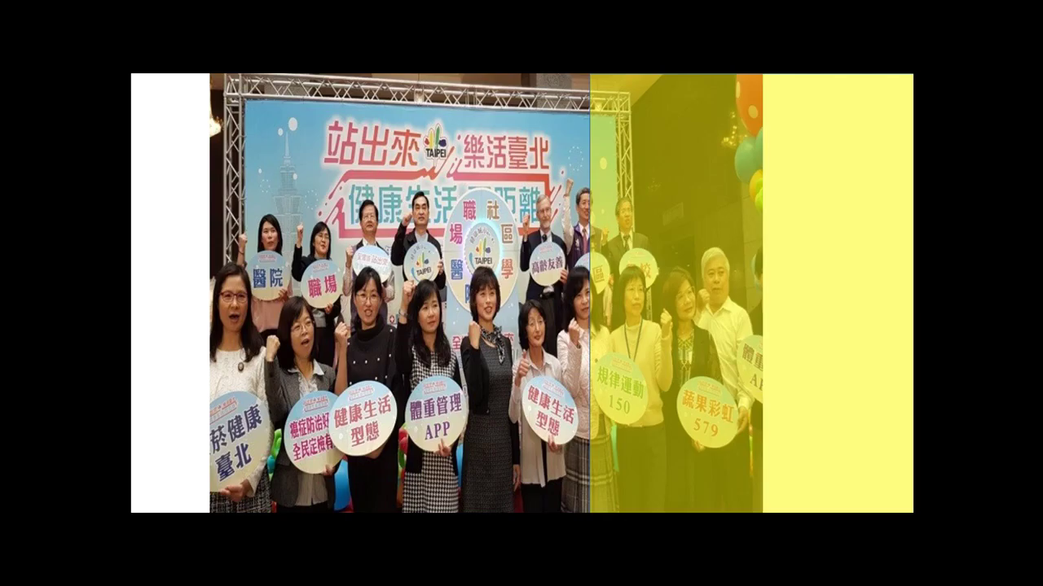
pyautogui.click(429, 331)
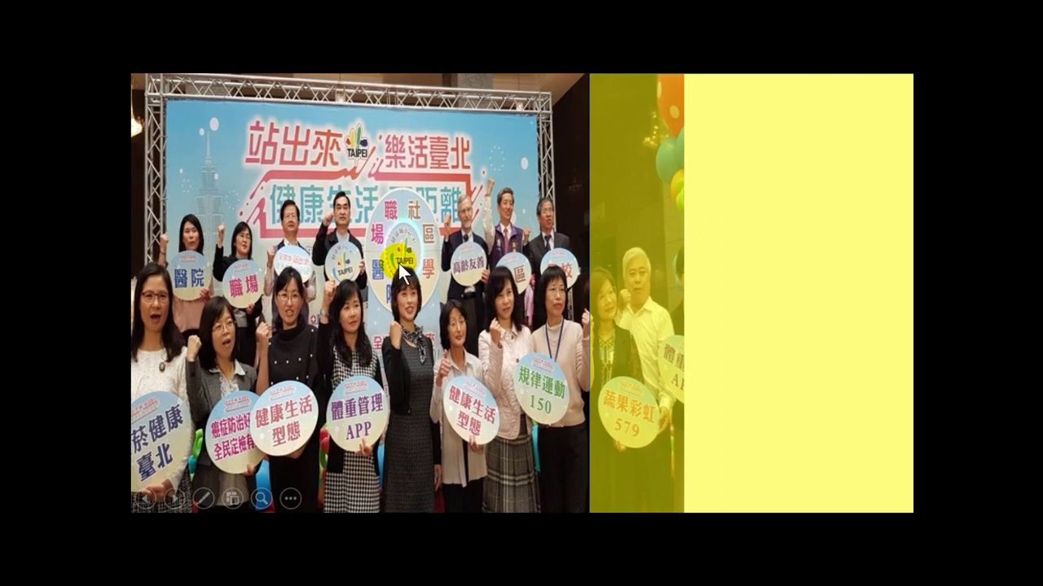
pyautogui.click(685, 264)
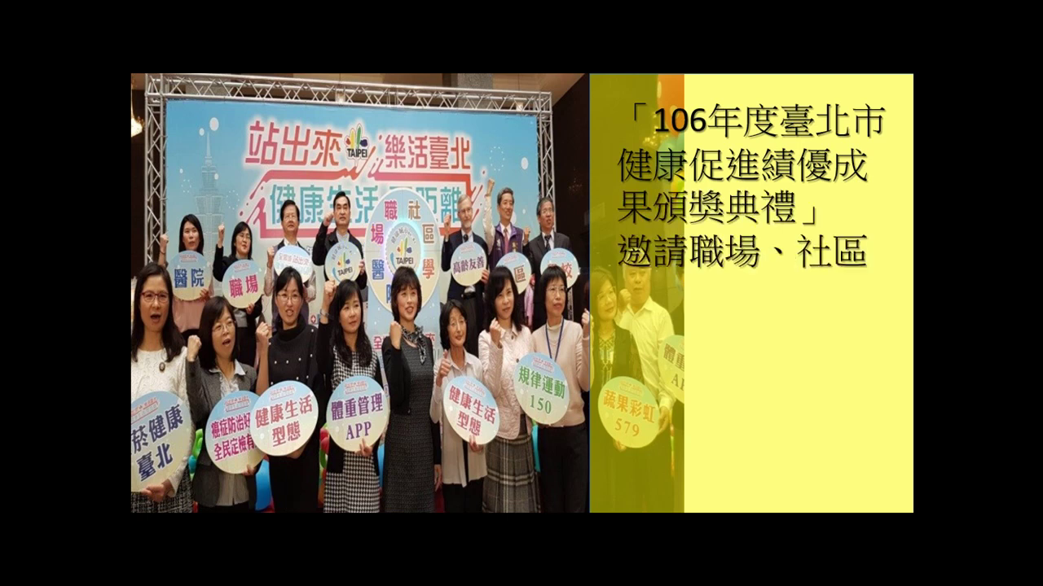
pyautogui.press('Escape')
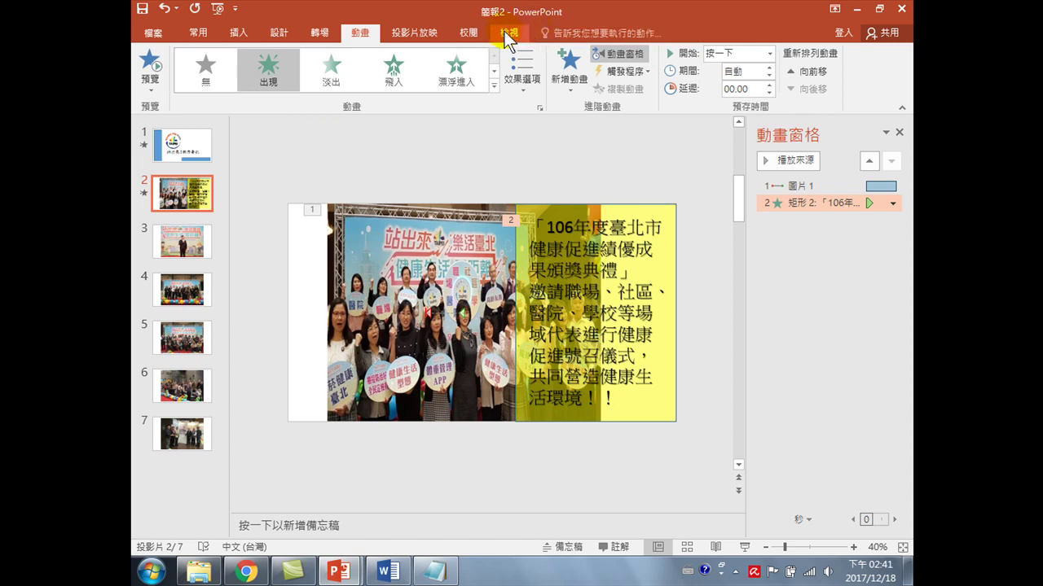
pyautogui.click(504, 31)
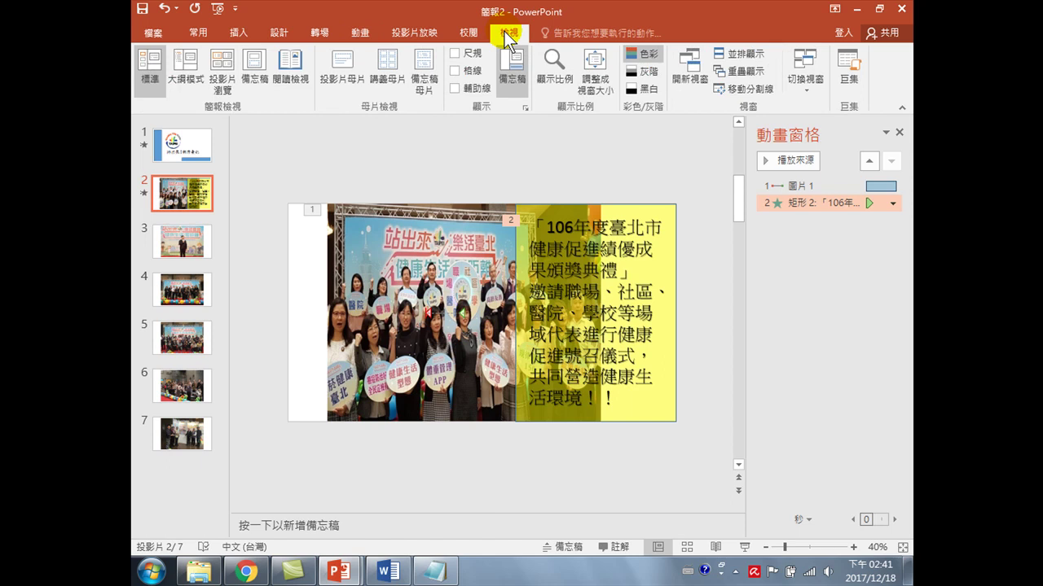
pyautogui.click(429, 34)
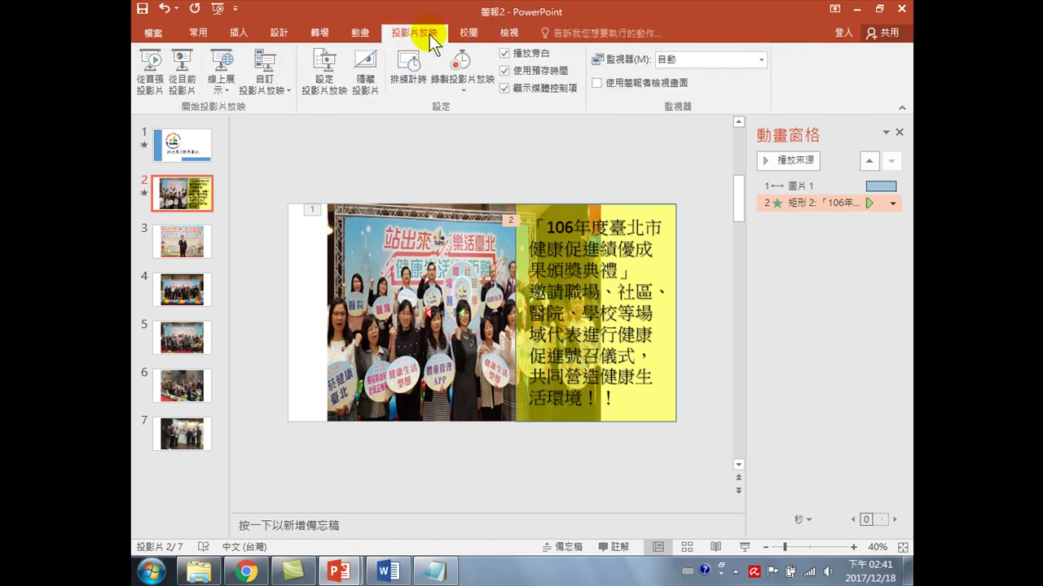
pyautogui.click(205, 144)
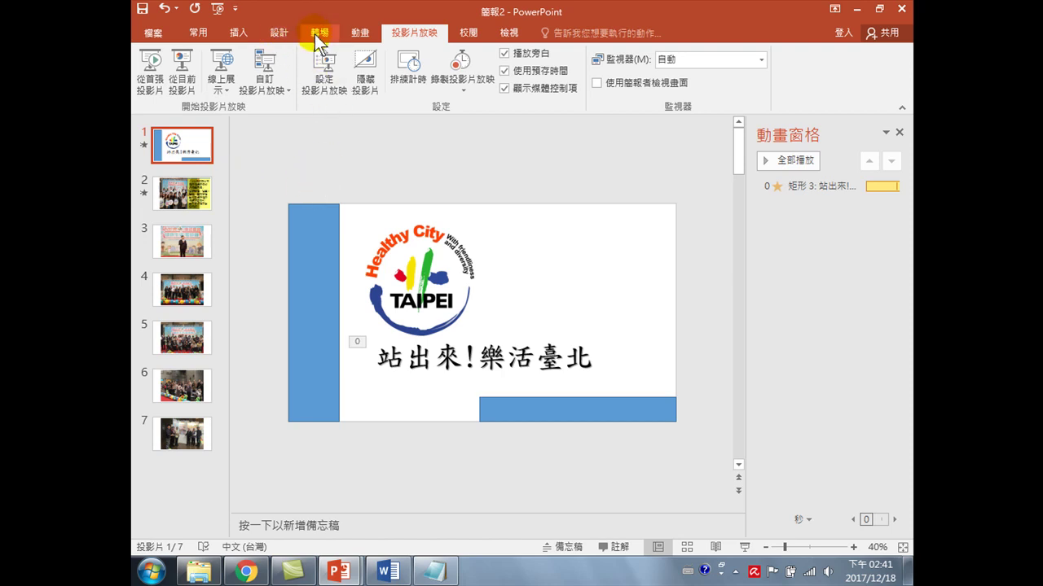
pyautogui.click(180, 193)
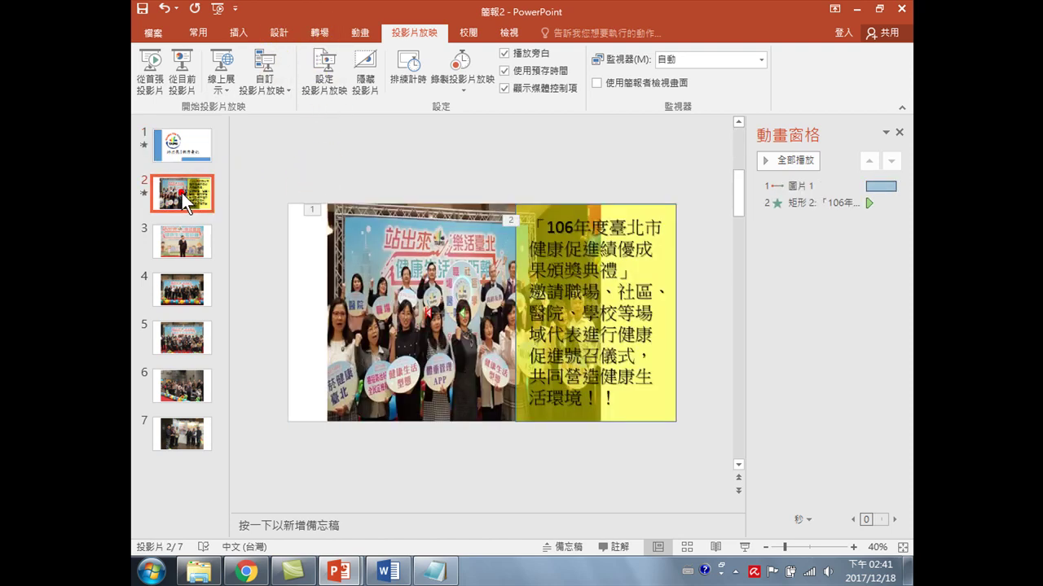
pyautogui.click(431, 254)
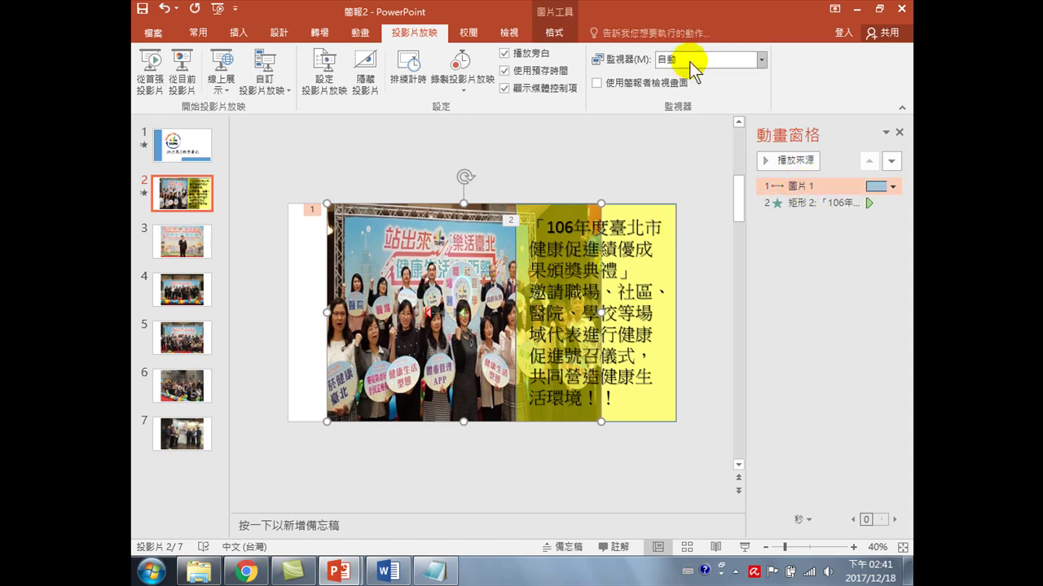
pyautogui.click(555, 33)
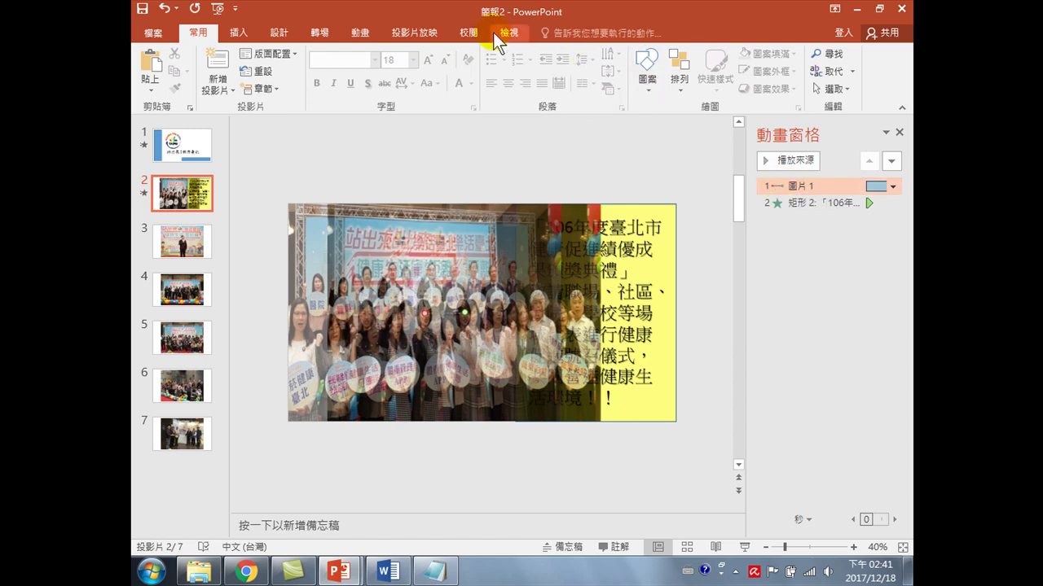
# Set slide 2's photo motion and caption animations to start With Previous, then preview.
pyautogui.click(360, 31)
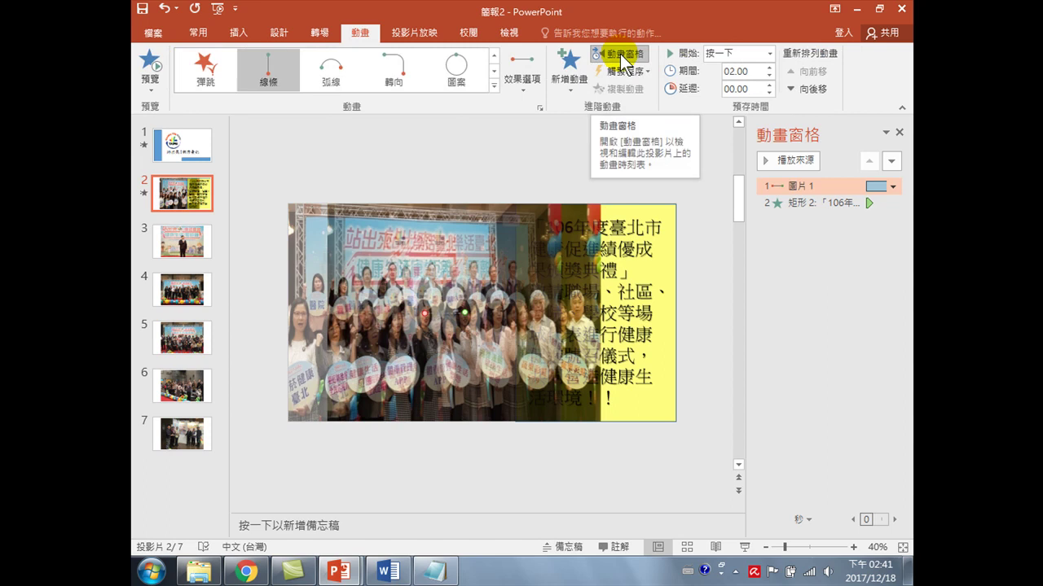
pyautogui.click(793, 176)
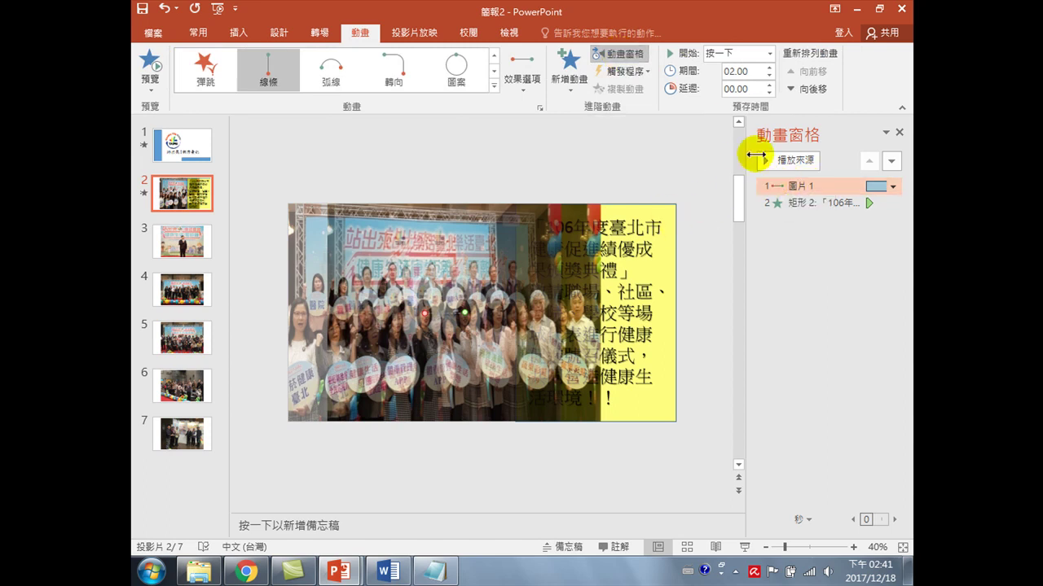
pyautogui.click(769, 54)
pyautogui.click(726, 84)
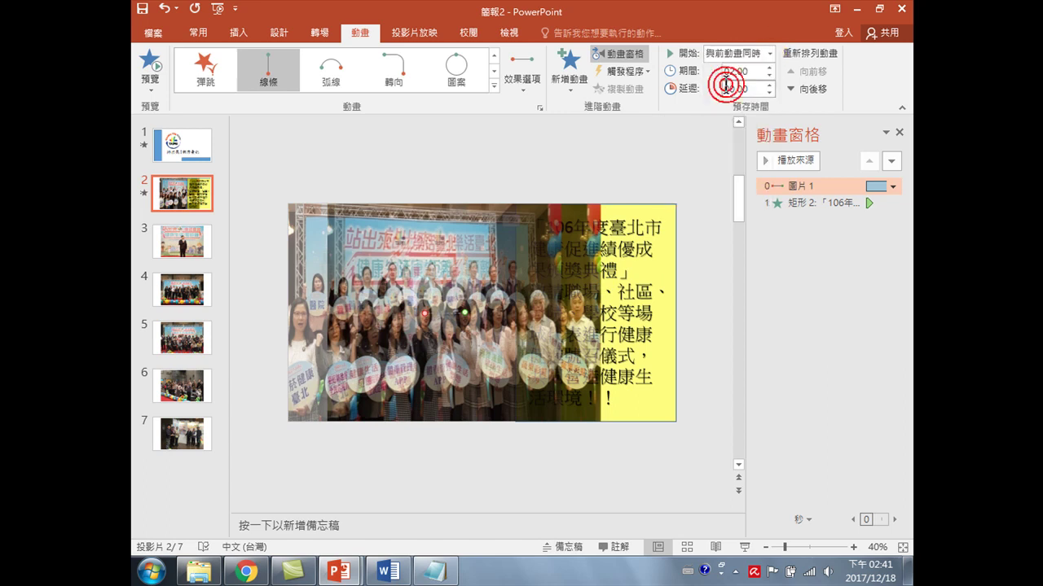
pyautogui.click(820, 203)
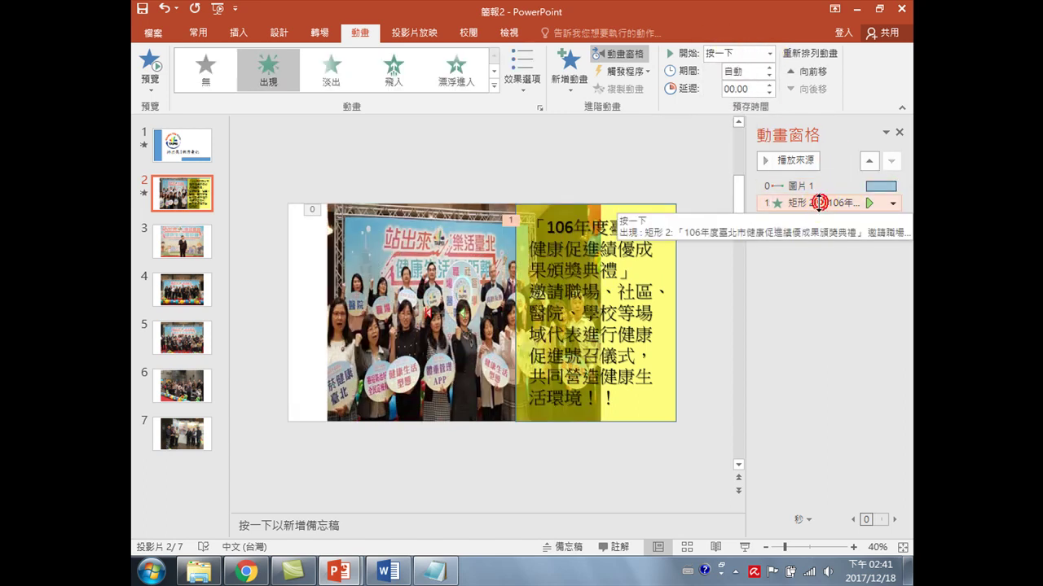
pyautogui.click(771, 53)
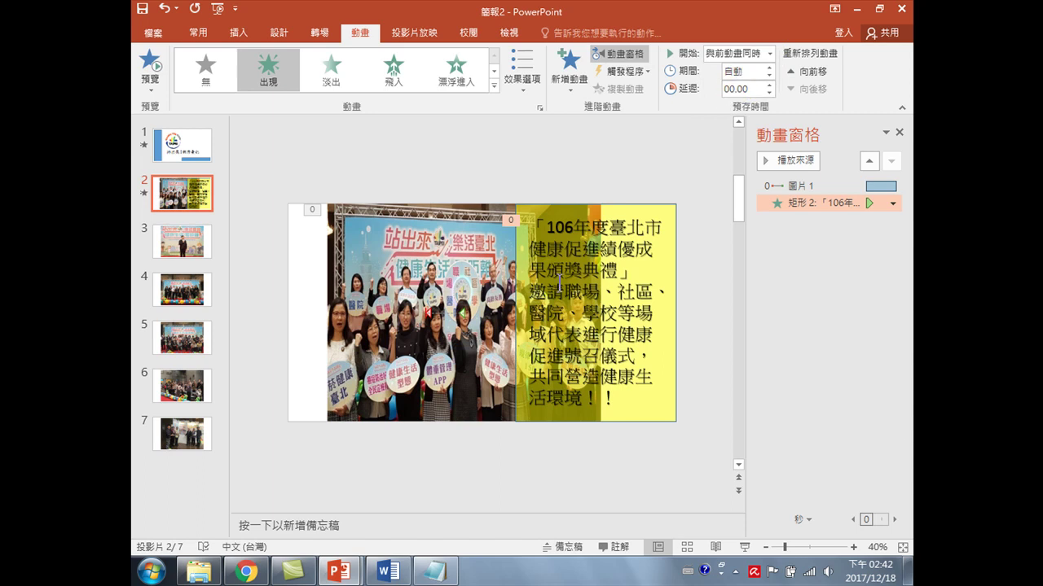
pyautogui.click(693, 263)
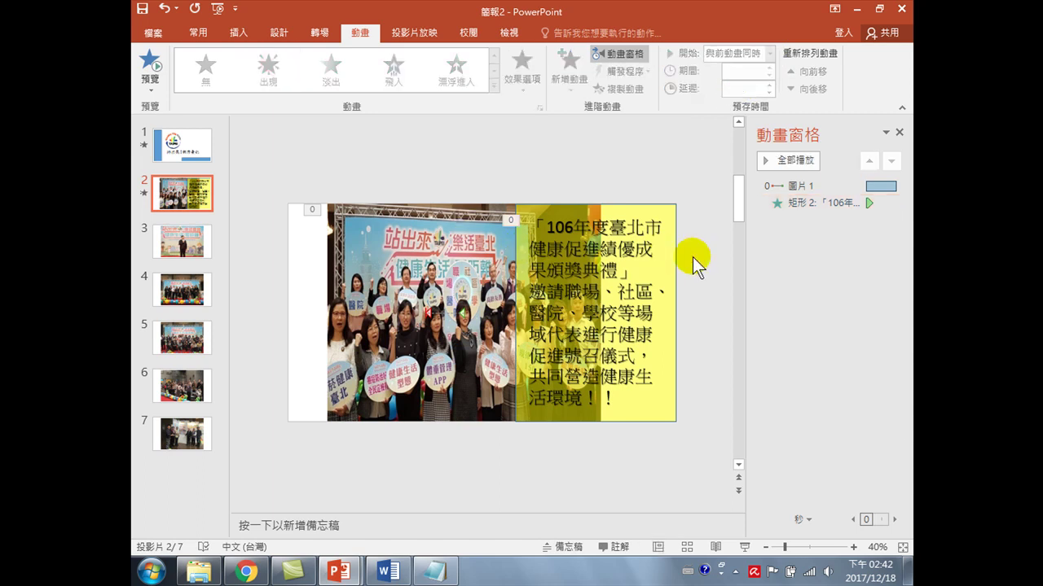
pyautogui.hotkey('shift', 'F5')
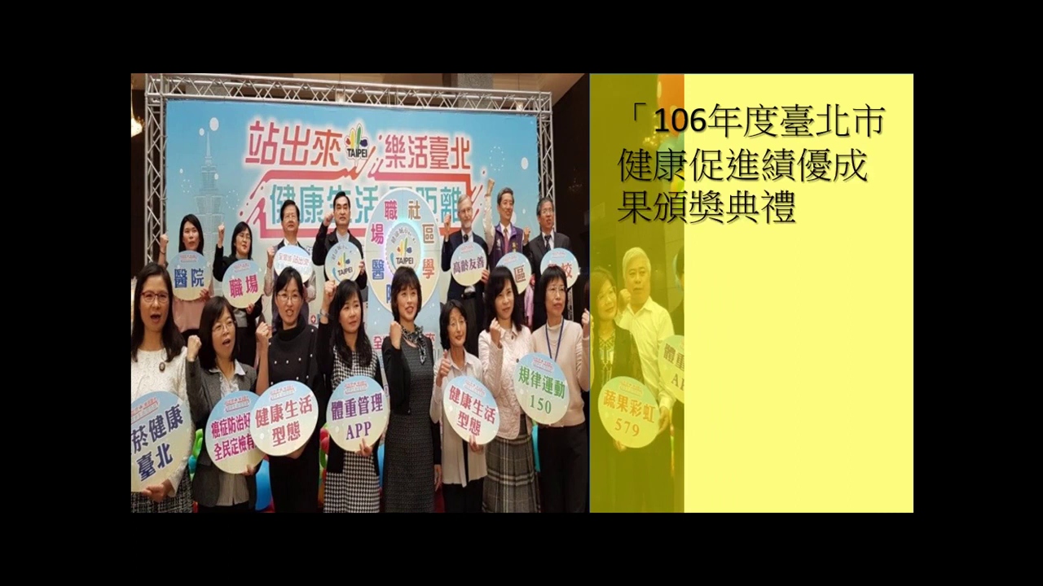
pyautogui.press('Escape')
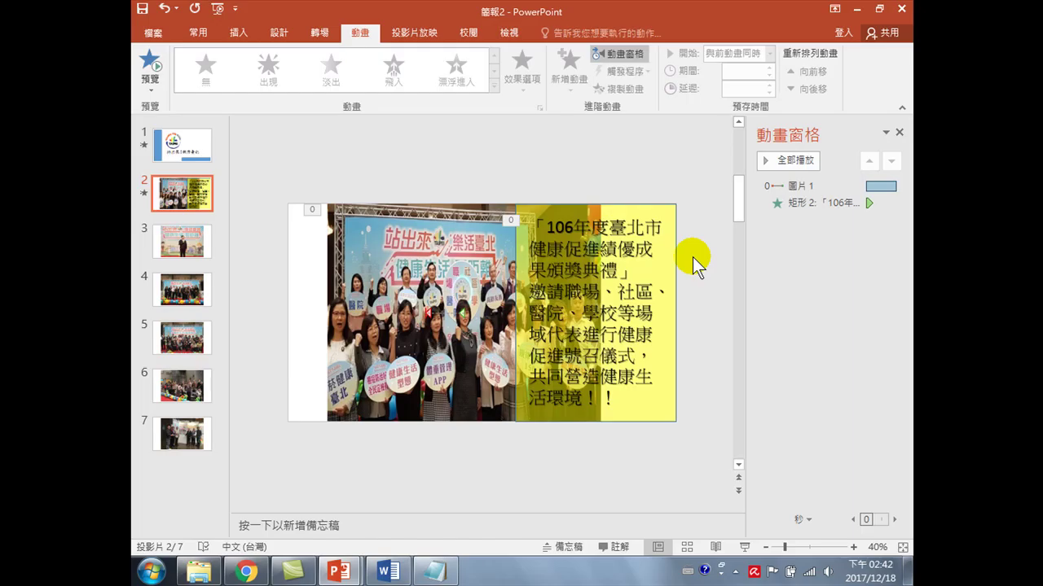
# Lengthen the photo's motion path duration to 9.75 seconds and preview the slideshow again.
pyautogui.click(820, 204)
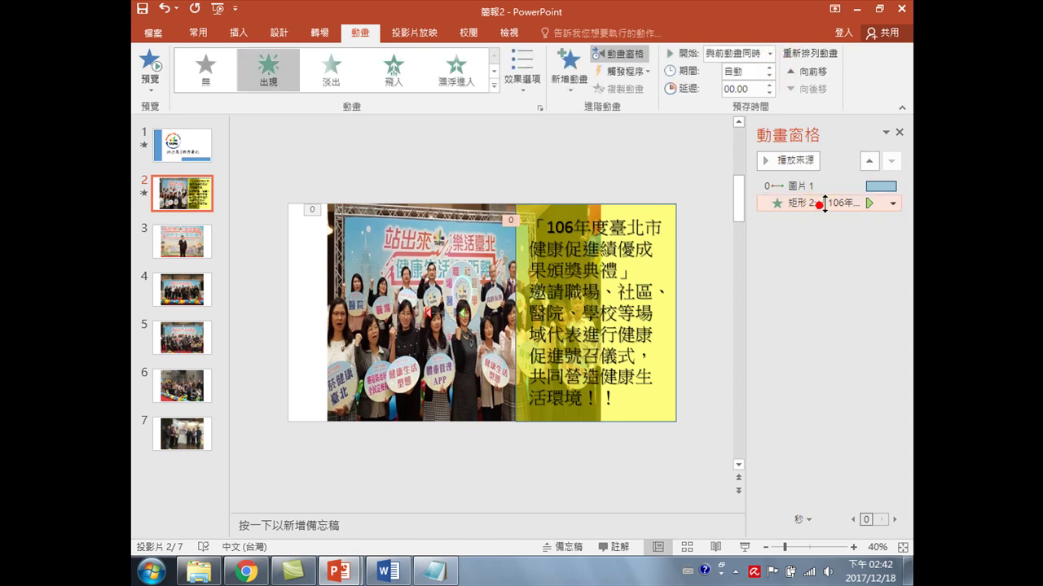
pyautogui.moveTo(824, 203); pyautogui.dragTo(808, 186)
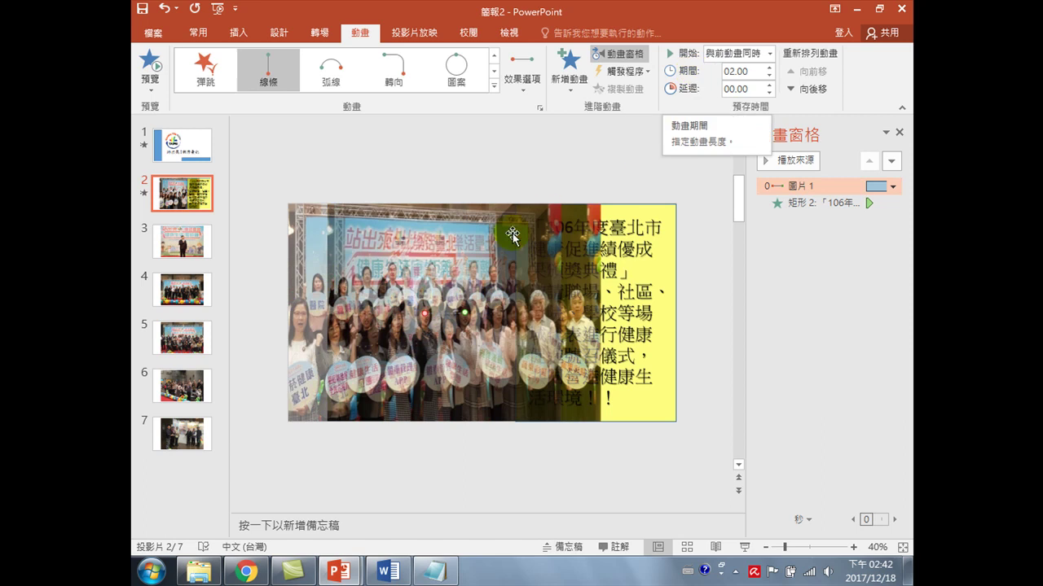
pyautogui.click(422, 244)
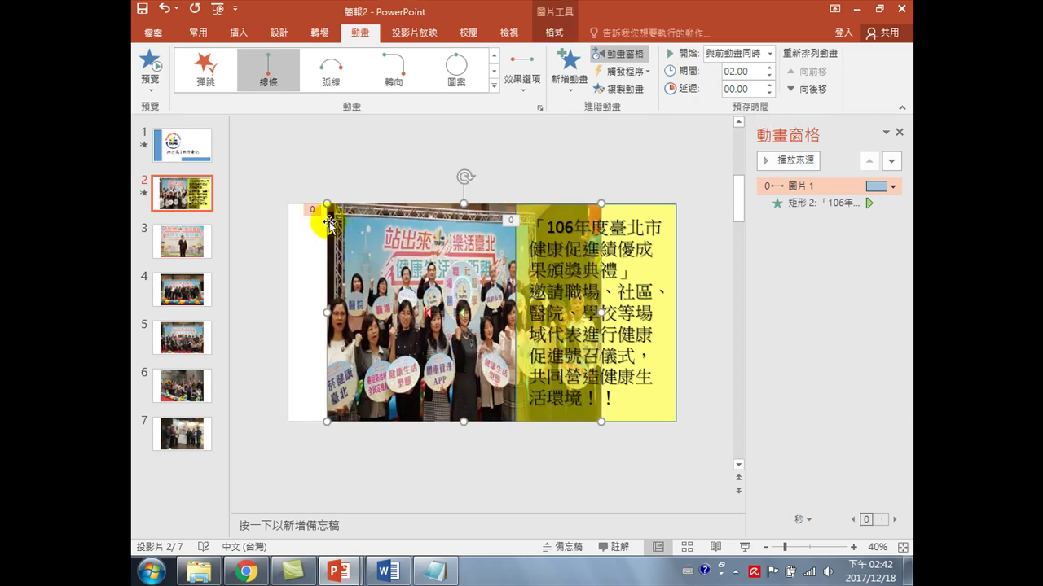
pyautogui.click(829, 192)
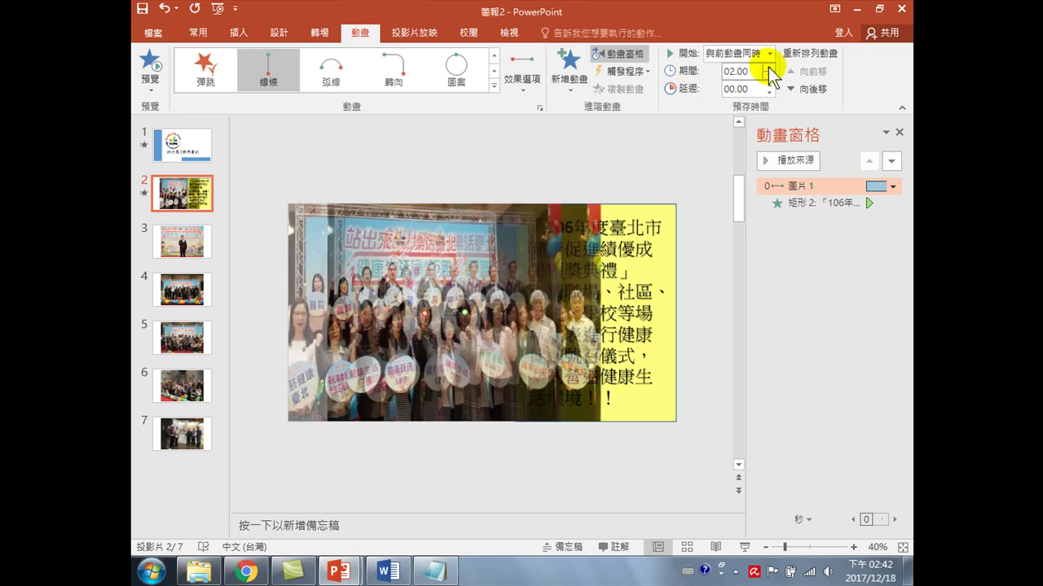
pyautogui.click(769, 67)
pyautogui.click(769, 67)
pyautogui.click(710, 218)
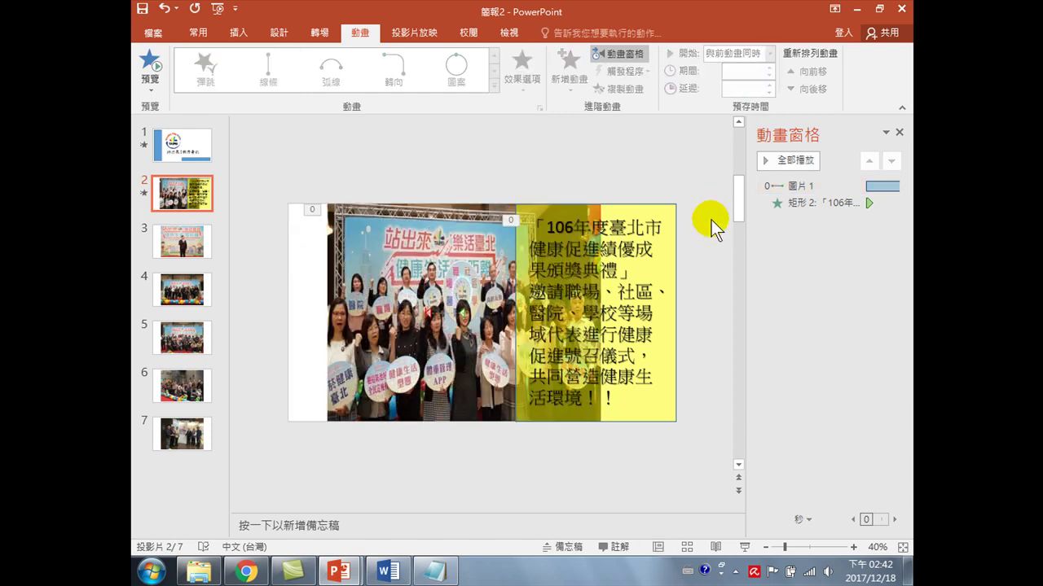
pyautogui.hotkey('shift', 'F5')
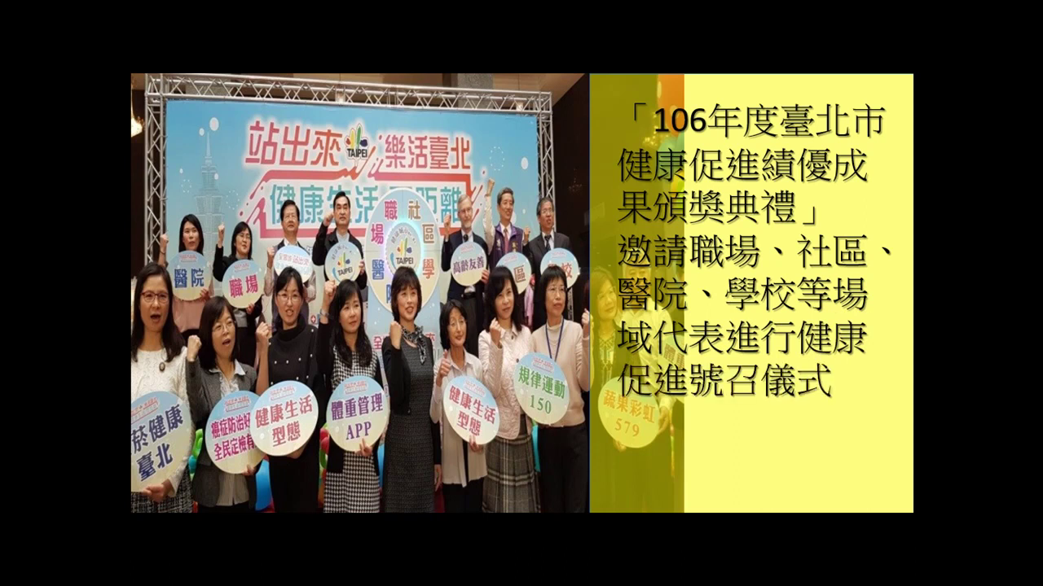
# Exit the slideshow and browse the slide thumbnails, ending on slide 3's speaker photo.
pyautogui.press('Escape')
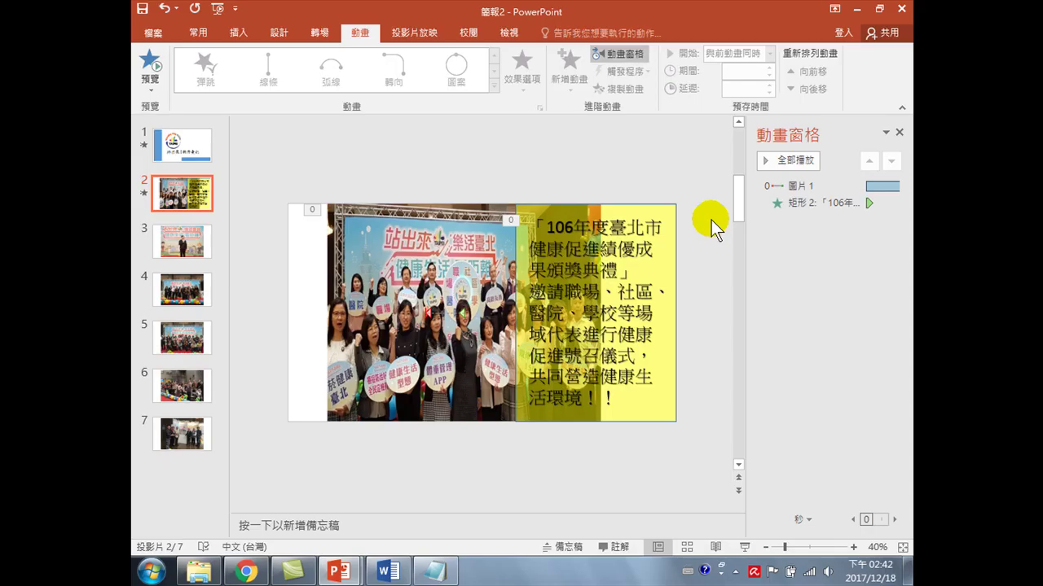
pyautogui.click(410, 253)
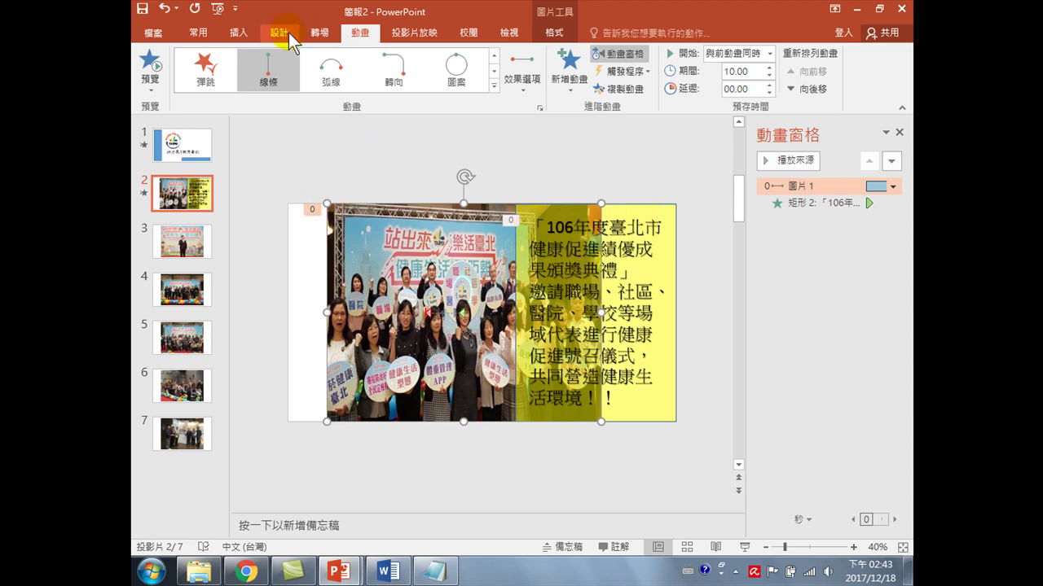
pyautogui.click(184, 147)
pyautogui.click(183, 189)
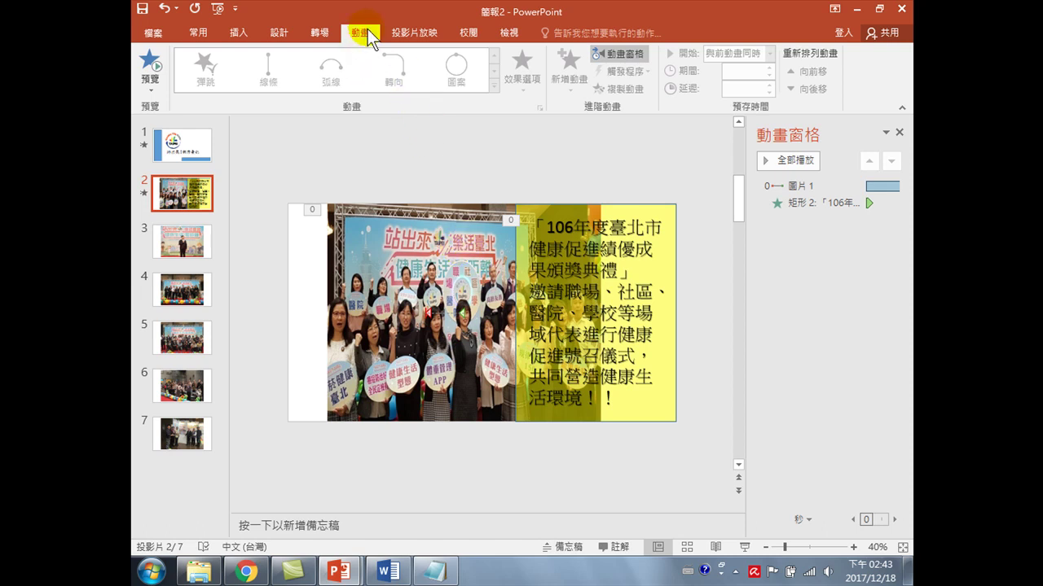
pyautogui.click(167, 248)
pyautogui.click(182, 285)
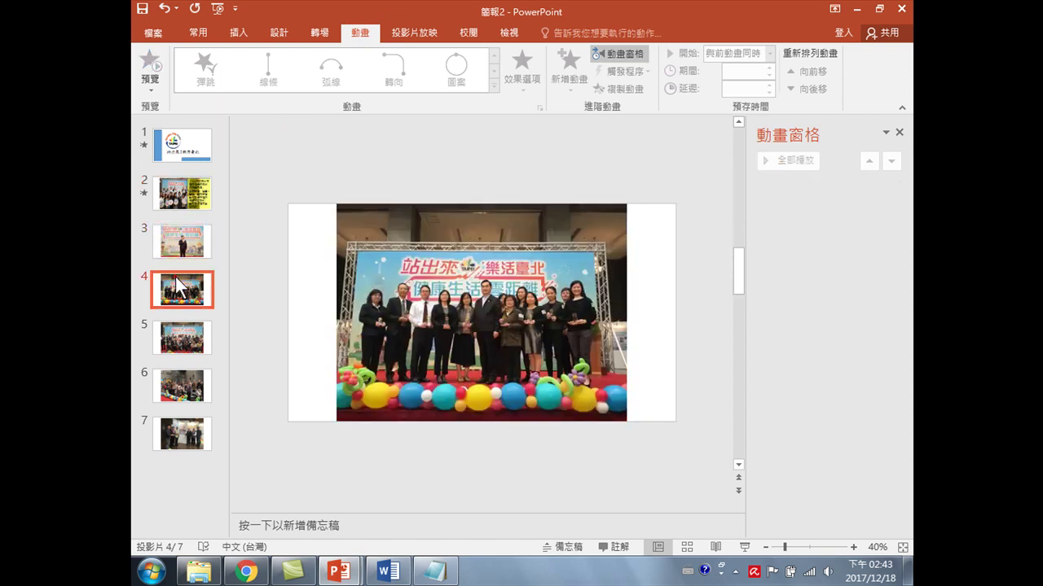
pyautogui.click(183, 244)
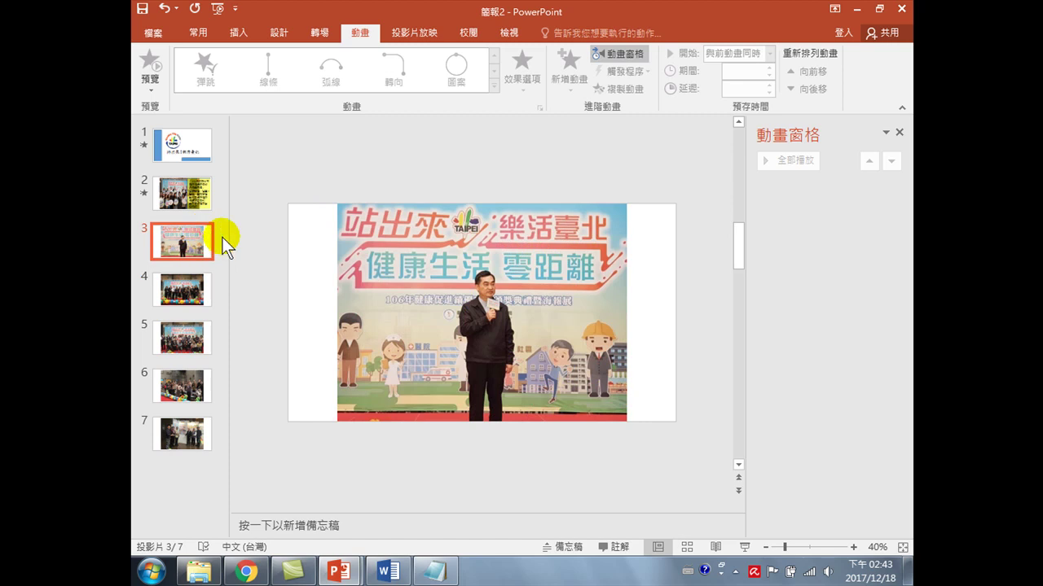
# Copy the speaker's caption from the Word photo document, passing it through Notepad as plain text.
pyautogui.click(389, 573)
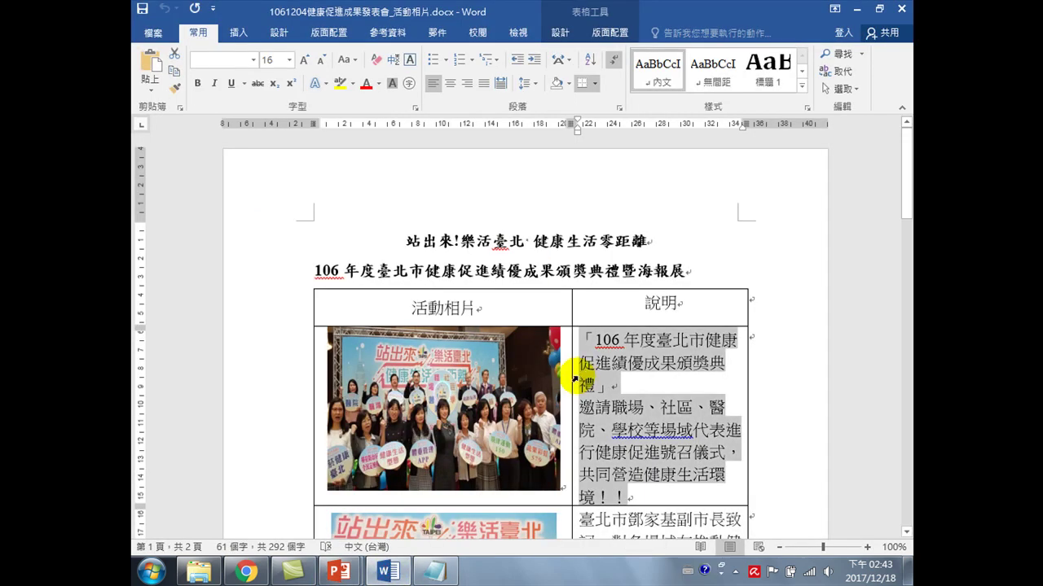
pyautogui.scroll(-3, 551, 407)
pyautogui.scroll(-3, 512, 386)
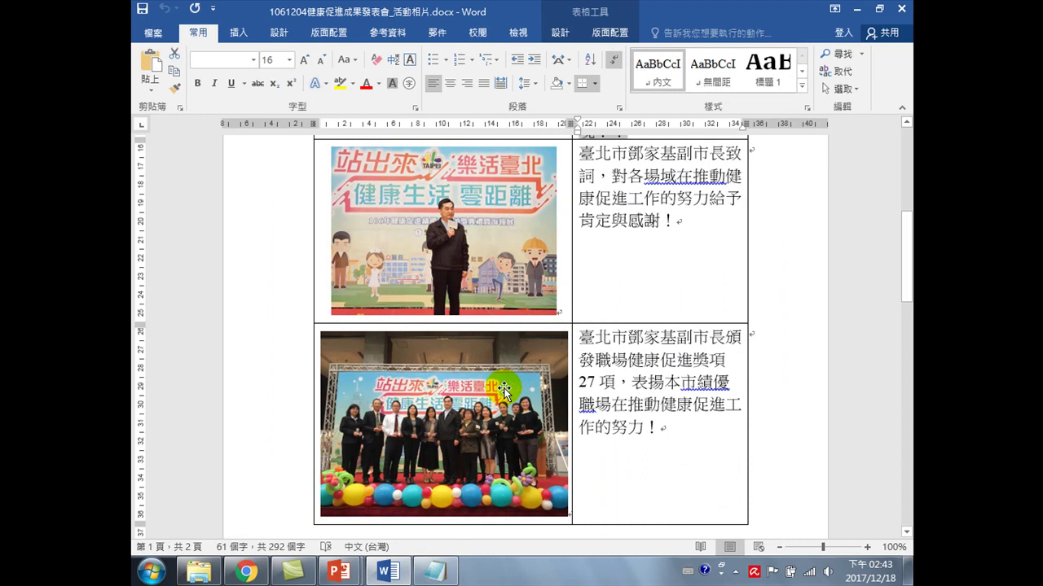
pyautogui.scroll(1, 554, 358)
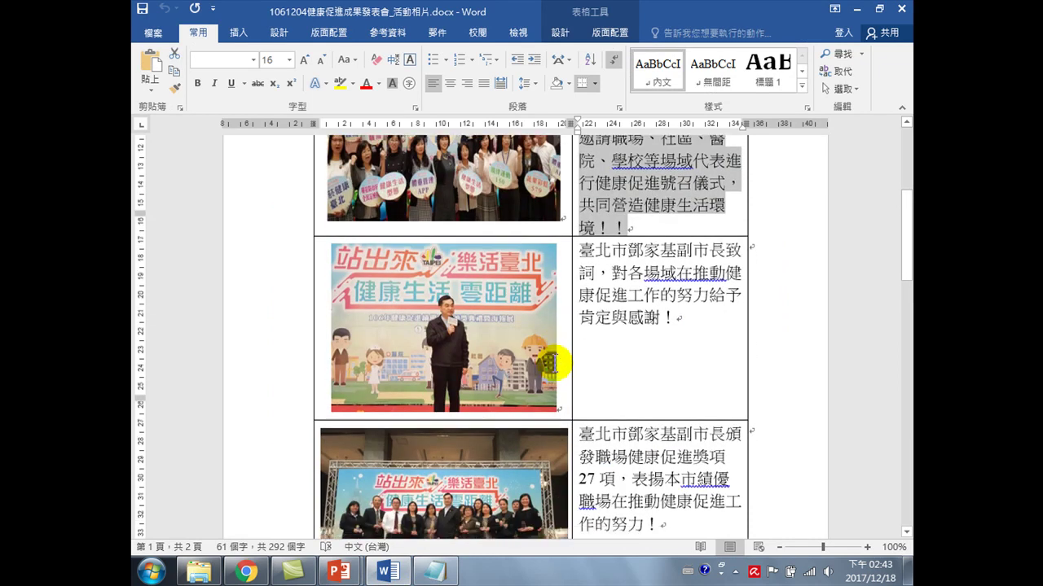
pyautogui.scroll(3, 607, 293)
pyautogui.moveTo(577, 302); pyautogui.dragTo(689, 377)
pyautogui.hotkey('ctrl', 'c')
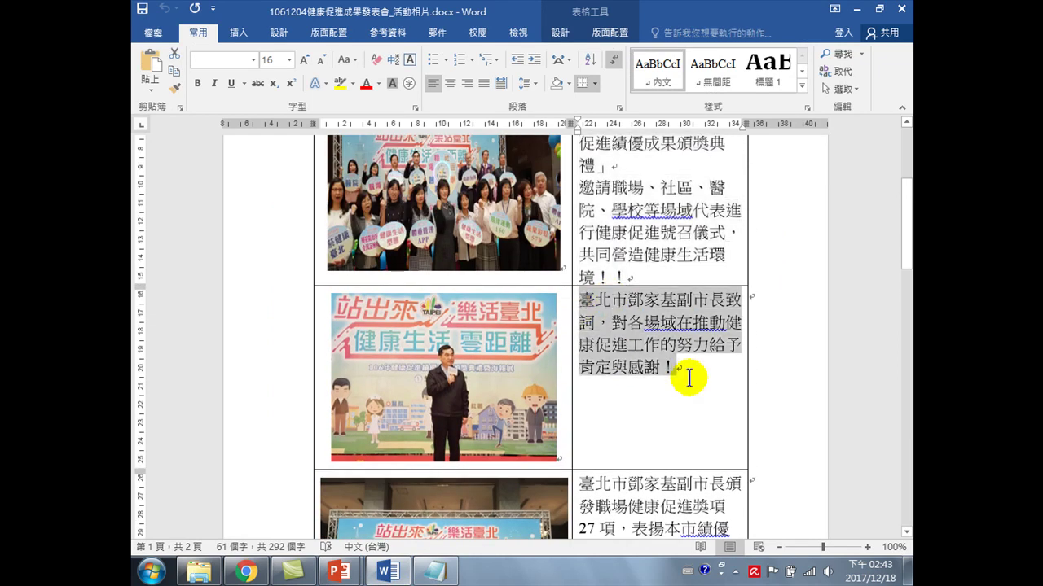
pyautogui.click(434, 572)
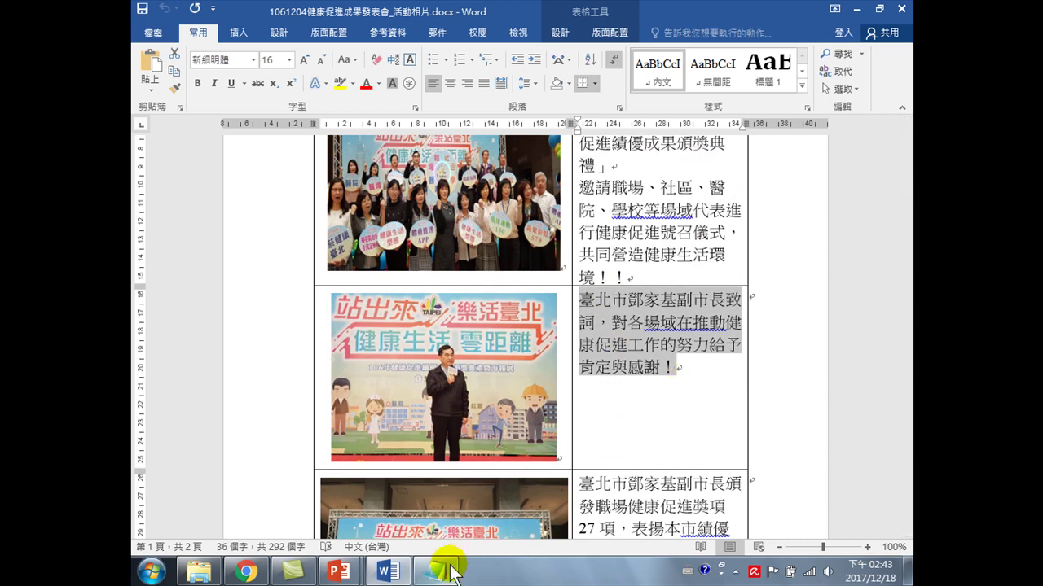
pyautogui.hotkey('ctrl', 'v')
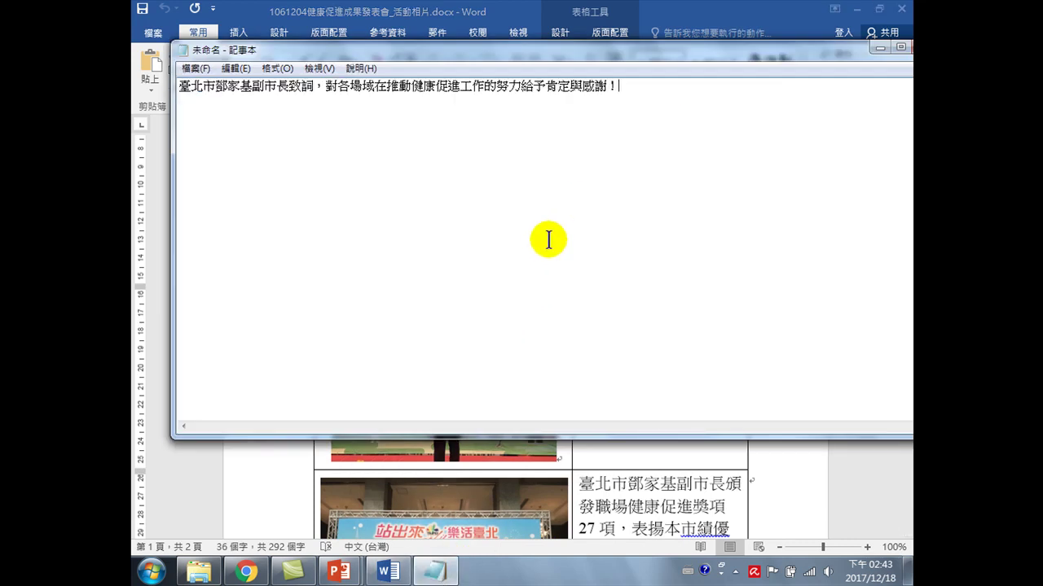
pyautogui.moveTo(653, 85); pyautogui.dragTo(151, 82)
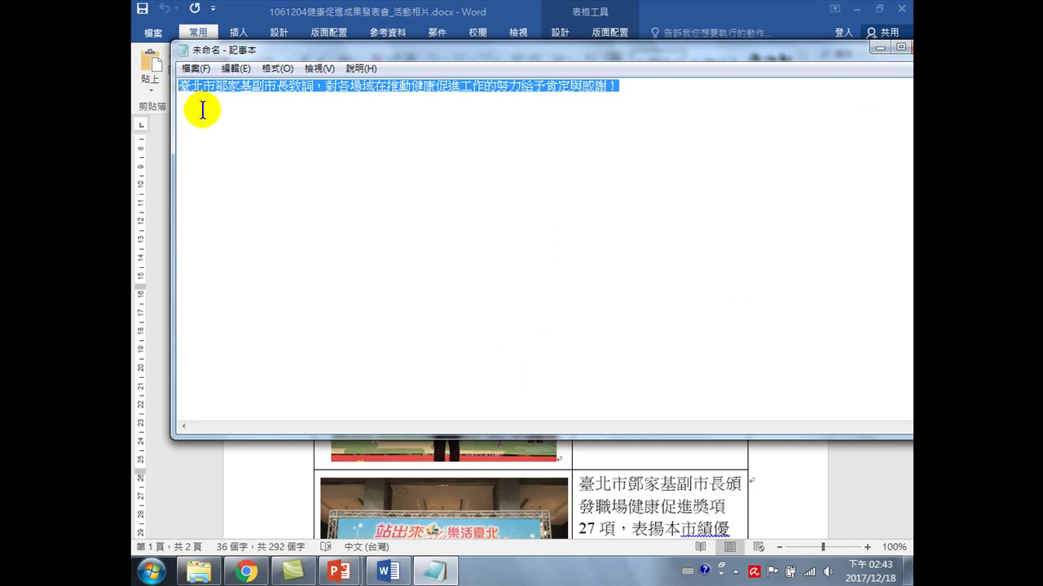
pyautogui.hotkey('alt', 'Tab')
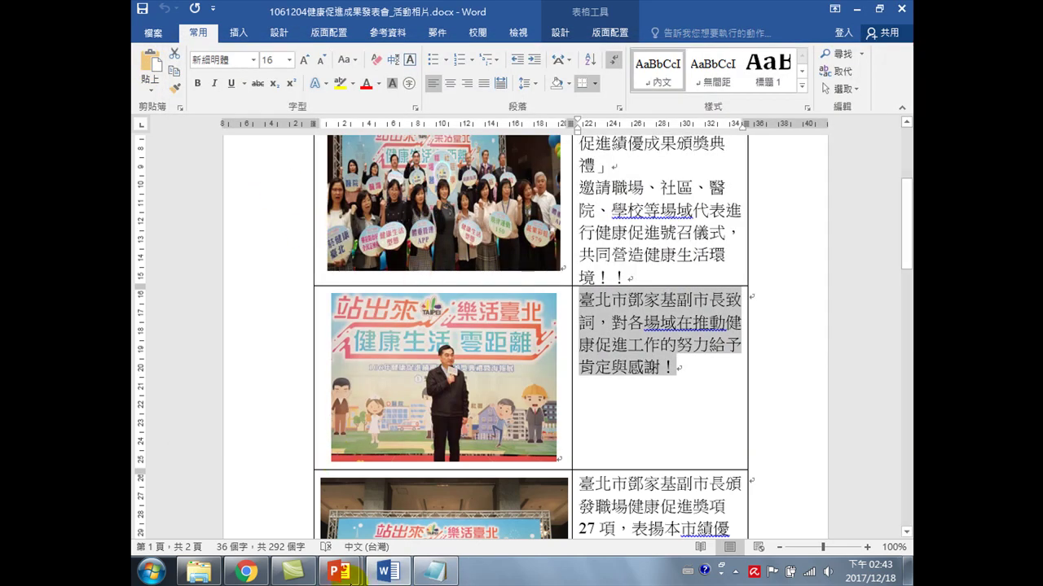
# Paste the copied caption onto slide 3 and move it to the bottom-left of the photo.
pyautogui.click(387, 483)
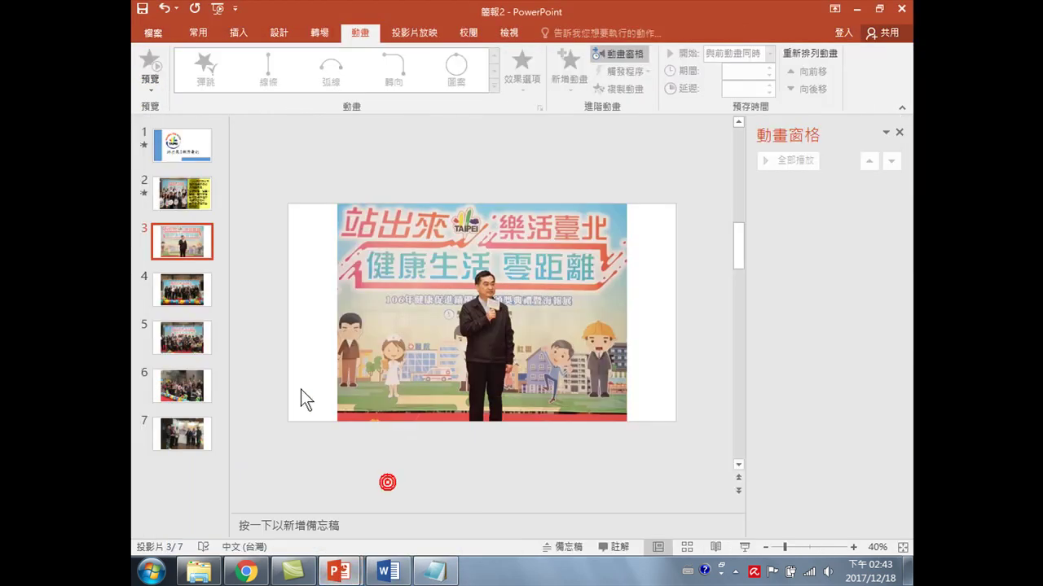
pyautogui.click(258, 352)
pyautogui.hotkey('ctrl', 'v')
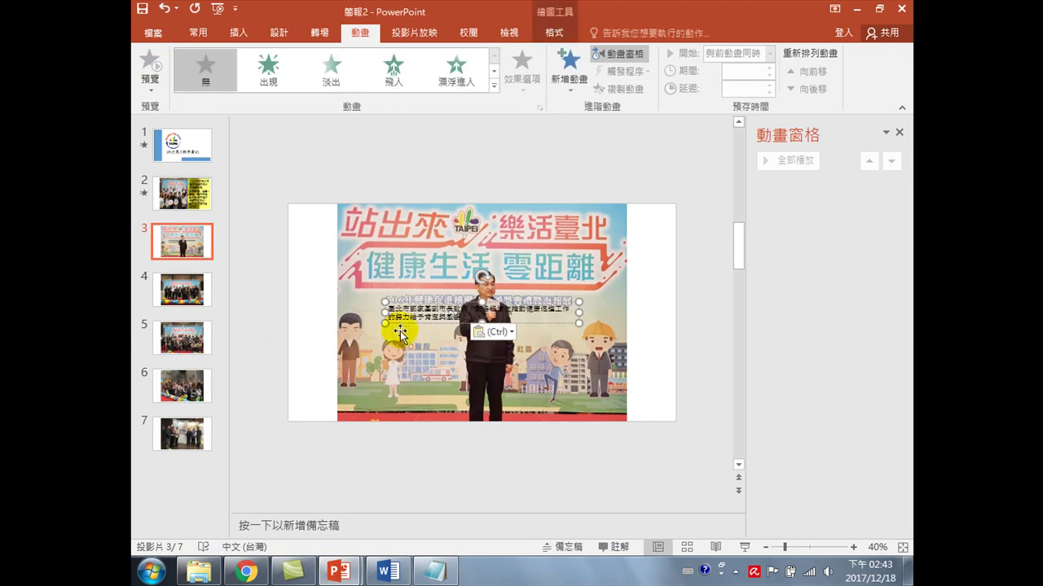
pyautogui.doubleClick(411, 319)
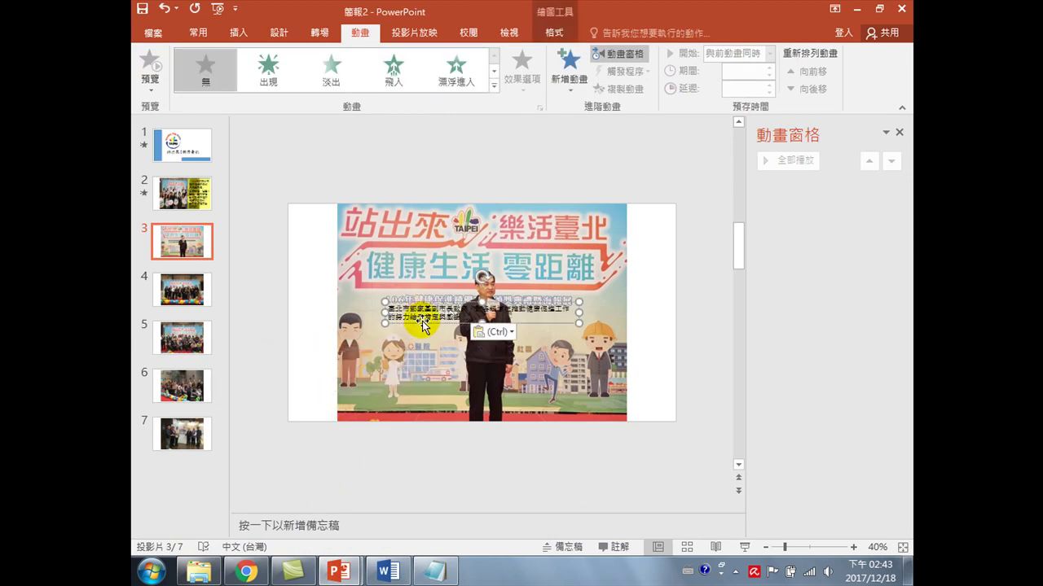
pyautogui.moveTo(424, 322); pyautogui.dragTo(326, 411)
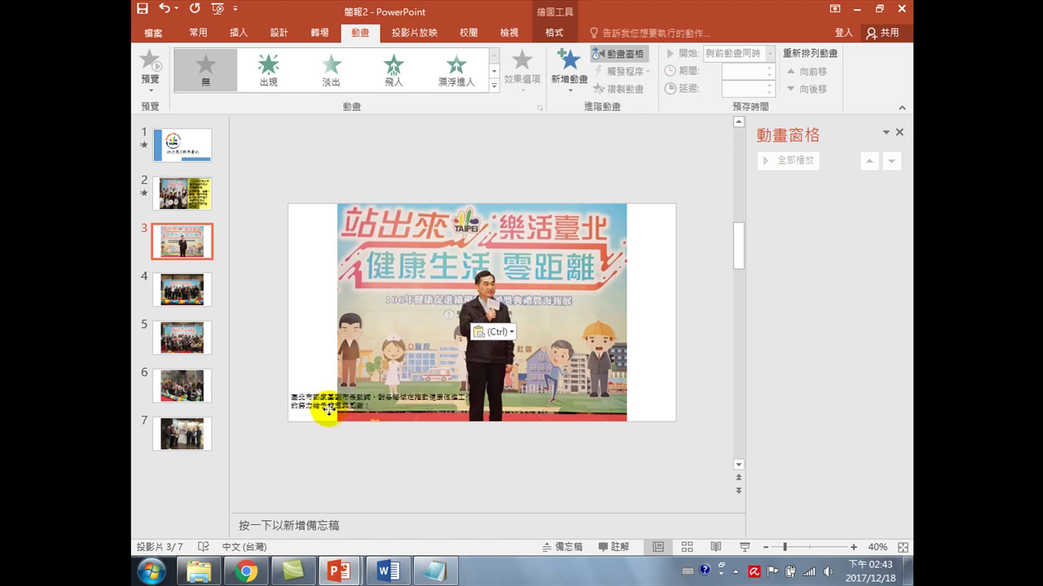
# Start enlarging the caption's font size from the Home tab.
pyautogui.click(457, 399)
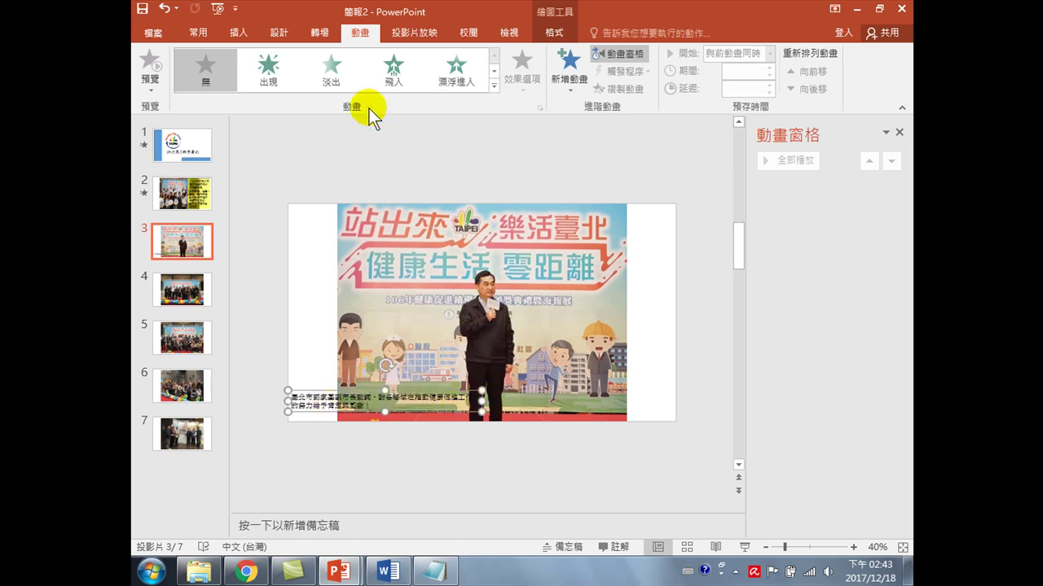
pyautogui.click(202, 33)
pyautogui.click(427, 60)
# Set the caption to 40 pt, widen the box across the slide, and fill it yellow.
pyautogui.click(427, 59)
pyautogui.click(426, 60)
pyautogui.click(427, 59)
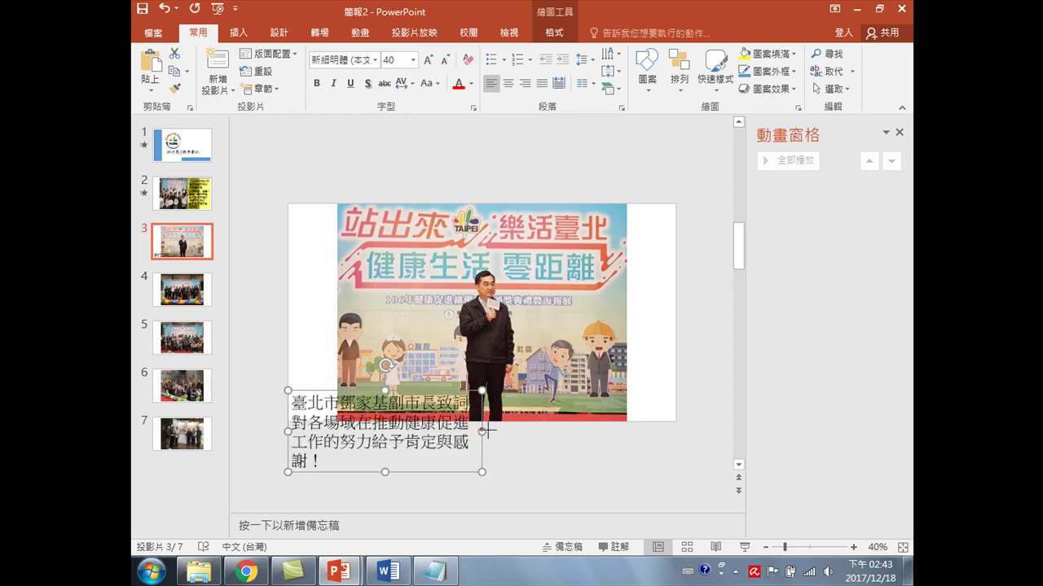
pyautogui.moveTo(482, 430); pyautogui.dragTo(668, 432)
pyautogui.moveTo(500, 433); pyautogui.dragTo(502, 413)
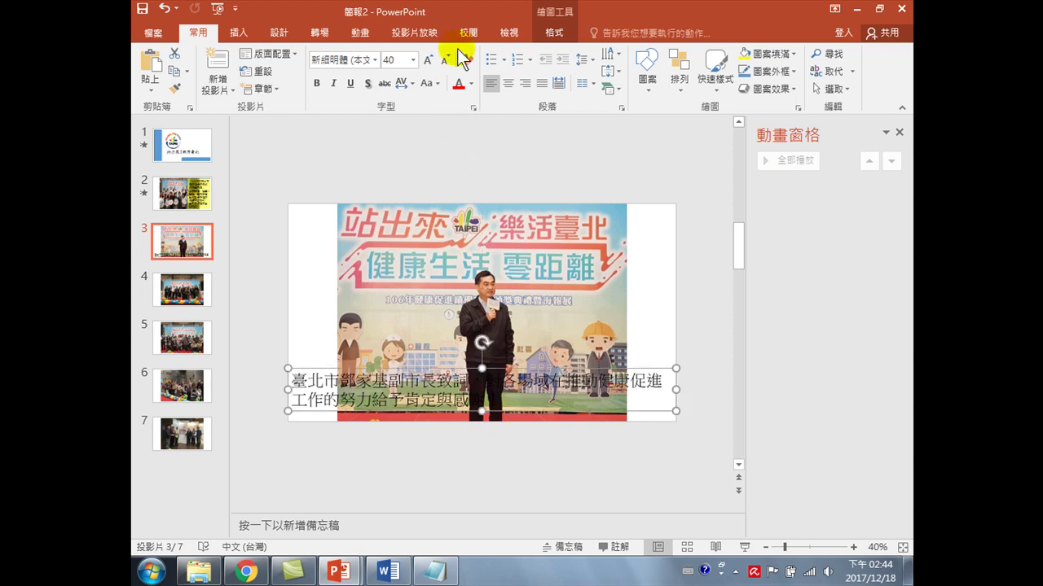
pyautogui.click(551, 31)
pyautogui.click(443, 53)
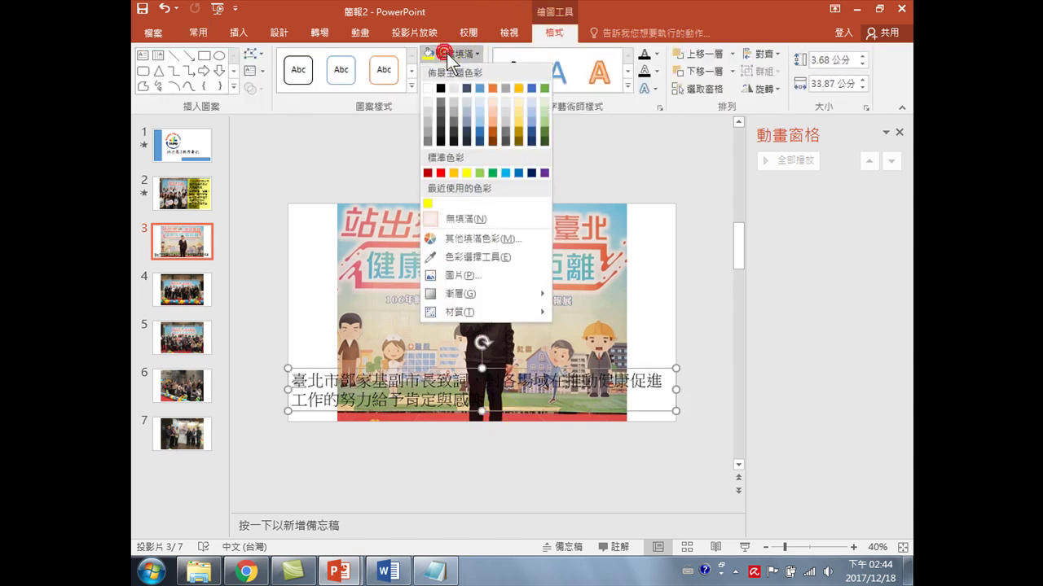
pyautogui.click(466, 173)
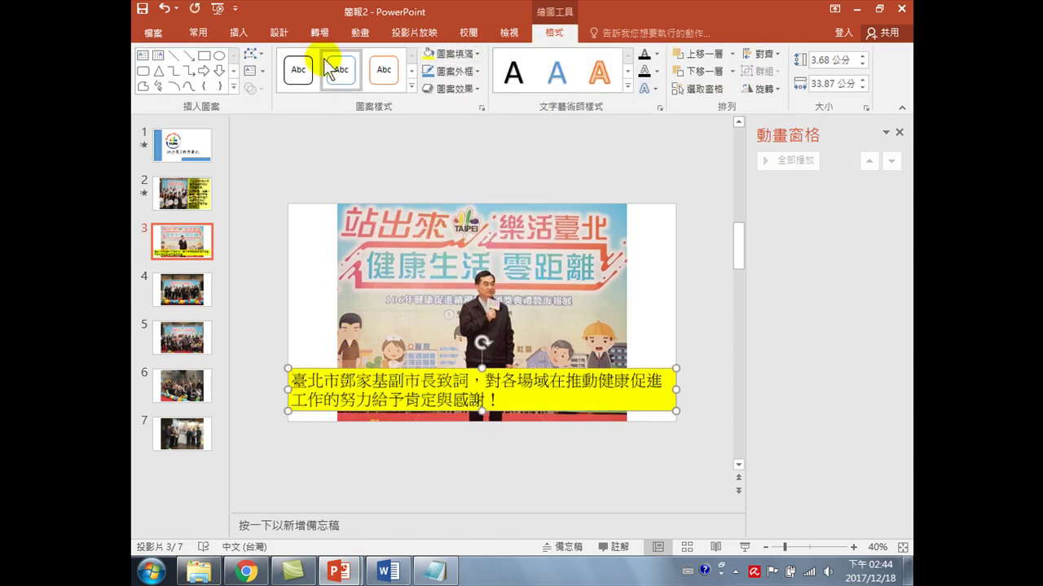
# Change the caption font to 標楷體 and add a text shadow.
pyautogui.click(198, 32)
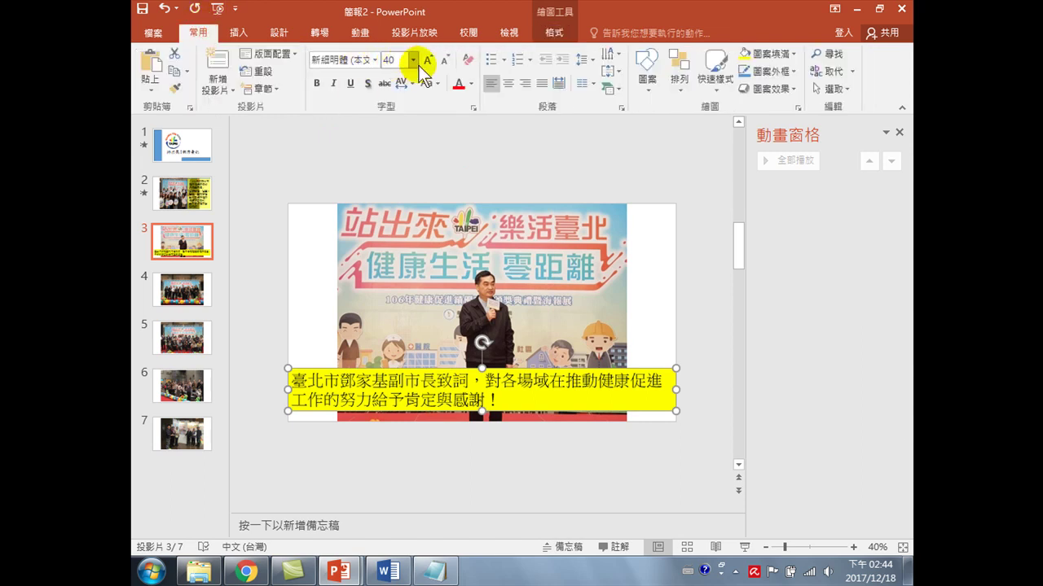
pyautogui.click(375, 57)
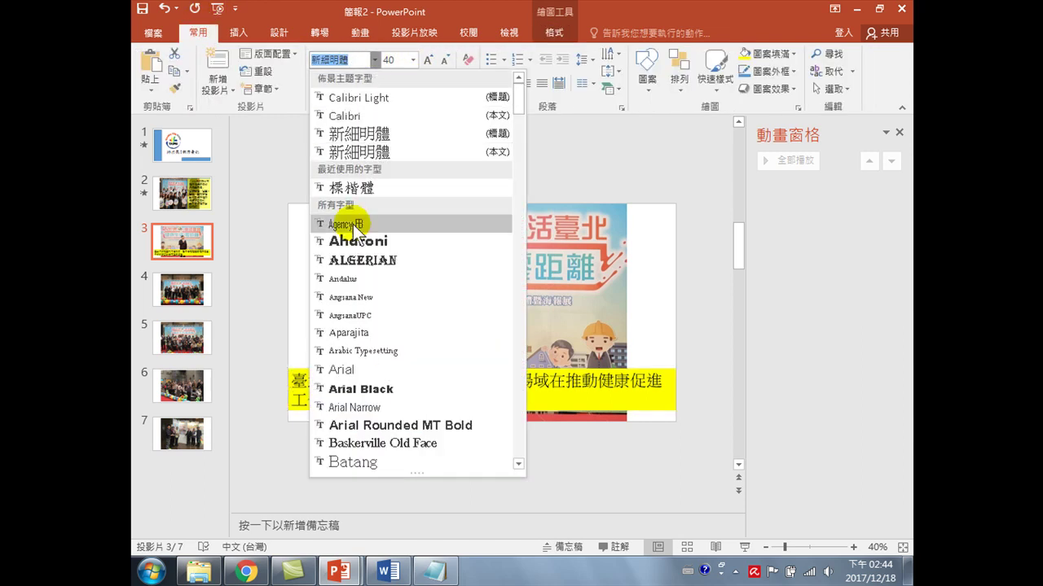
pyautogui.click(361, 189)
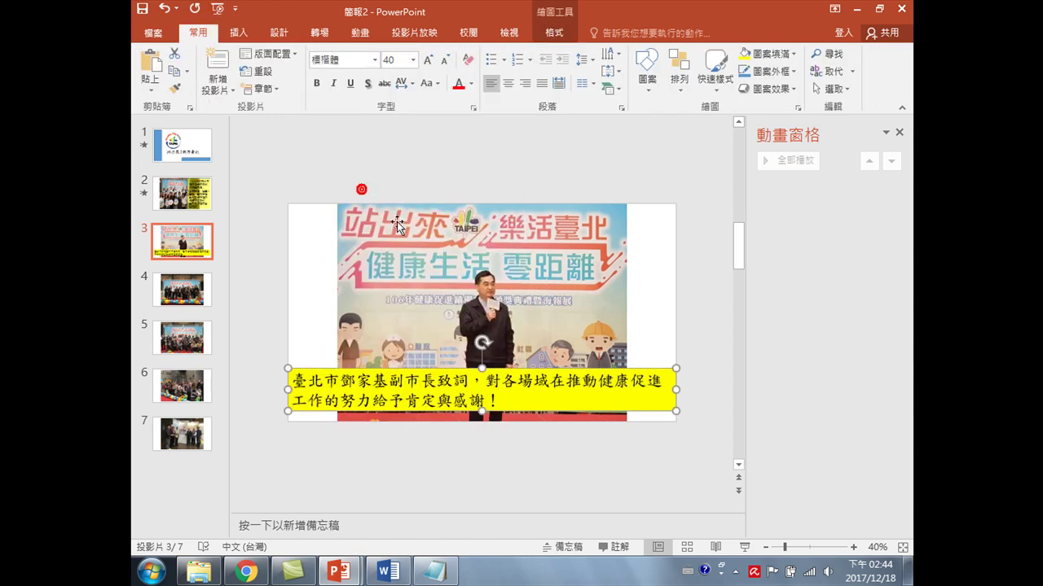
pyautogui.click(368, 83)
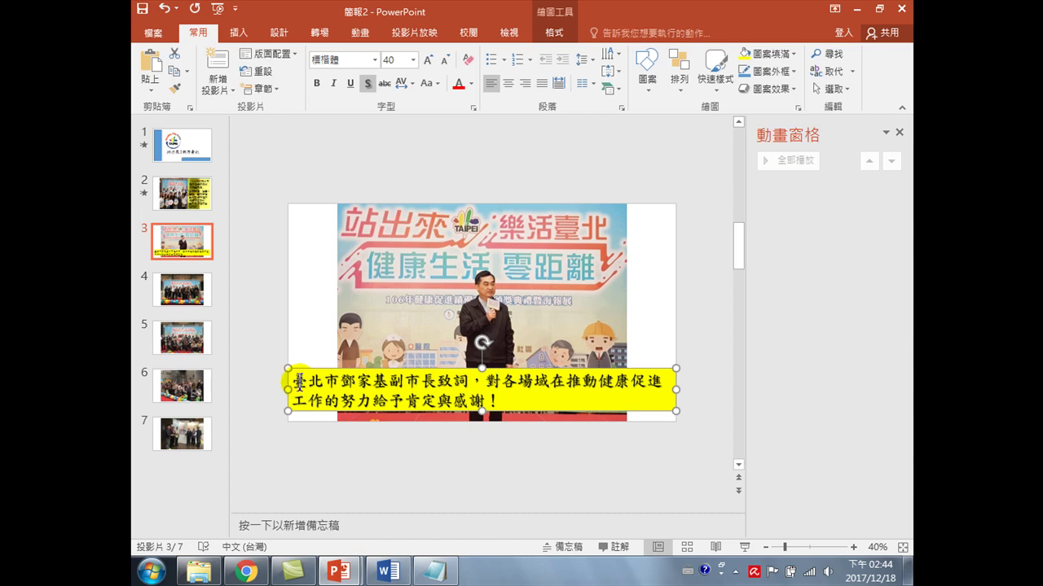
pyautogui.moveTo(334, 386); pyautogui.dragTo(478, 389)
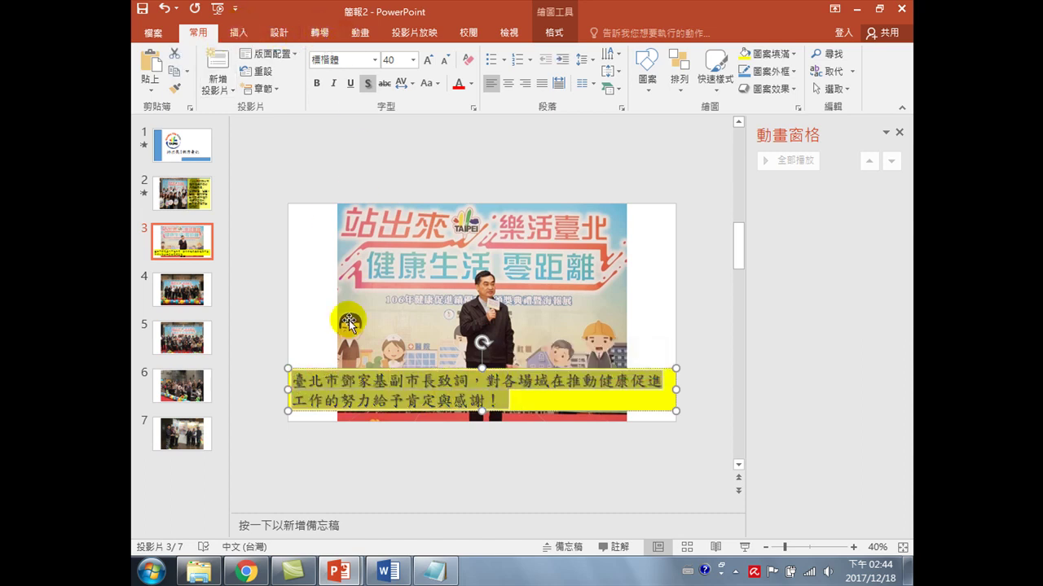
pyautogui.click(359, 32)
# Add a 出現 entrance to the slide 3 caption with 動畫文字 set to 依據英文單字或中文字, then go to slide 2.
pyautogui.click(270, 71)
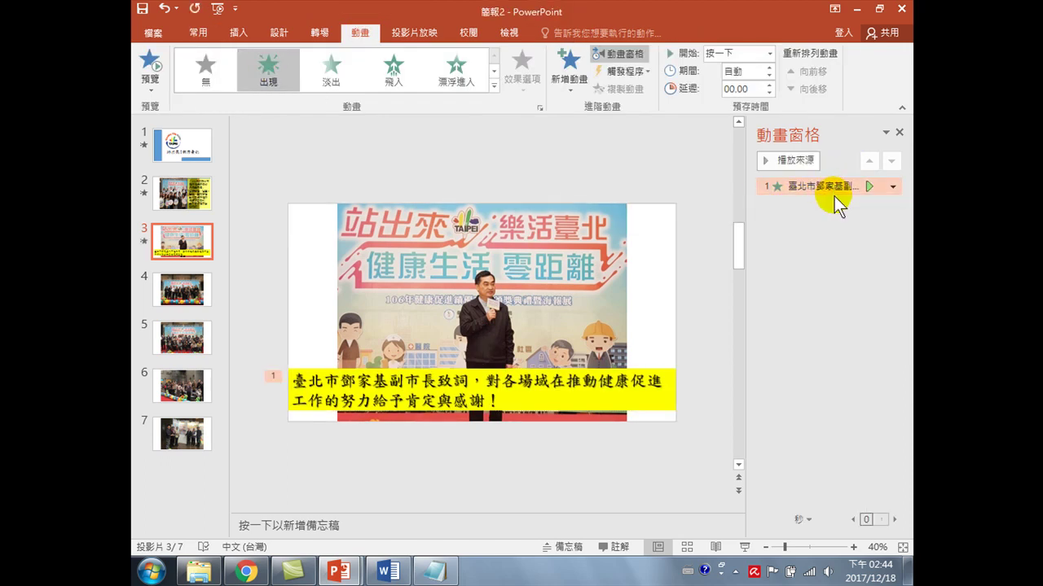
pyautogui.click(893, 187)
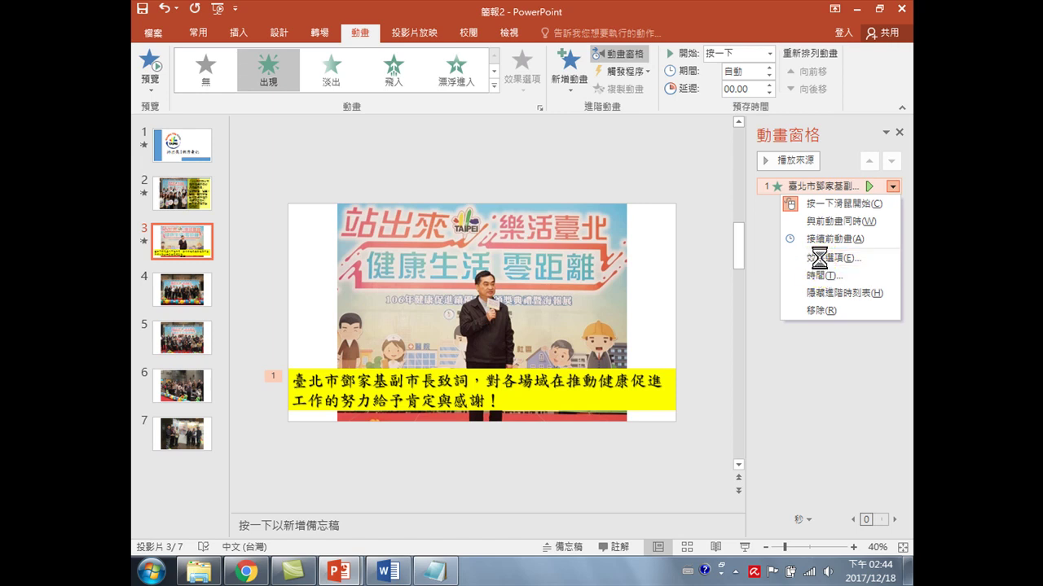
pyautogui.click(824, 257)
pyautogui.click(341, 290)
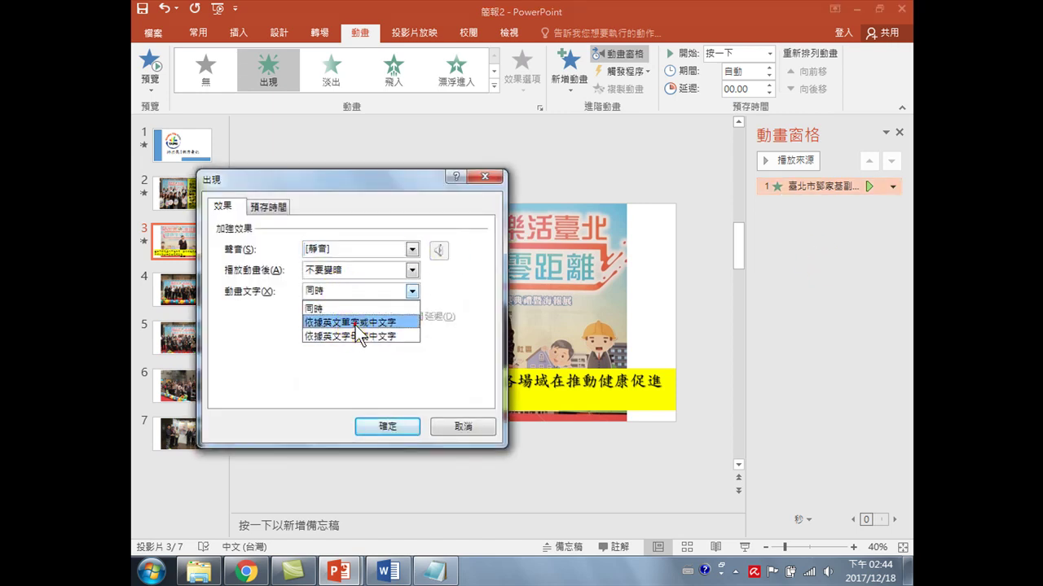
pyautogui.click(355, 324)
pyautogui.click(387, 425)
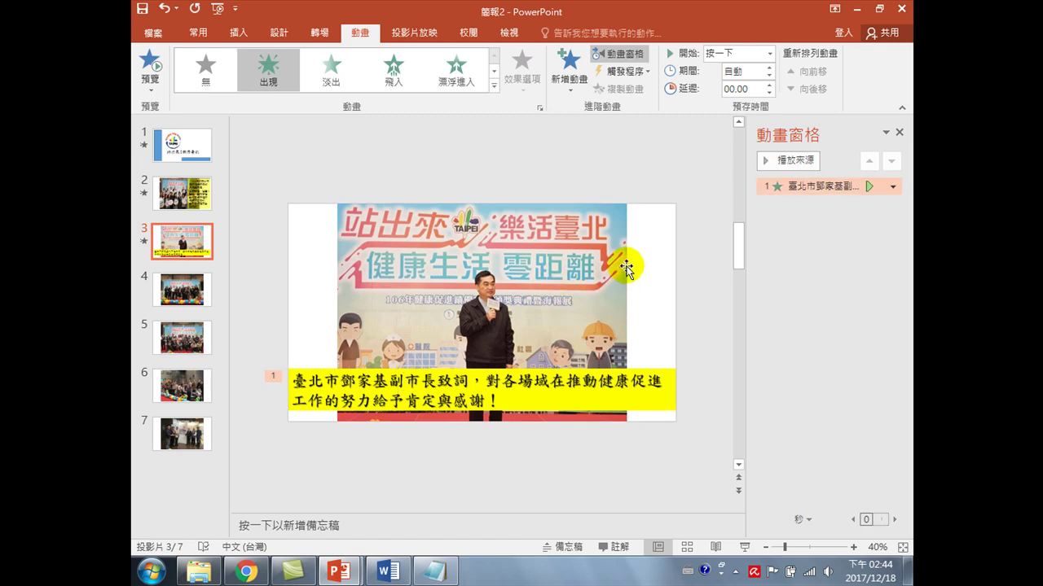
pyautogui.click(183, 190)
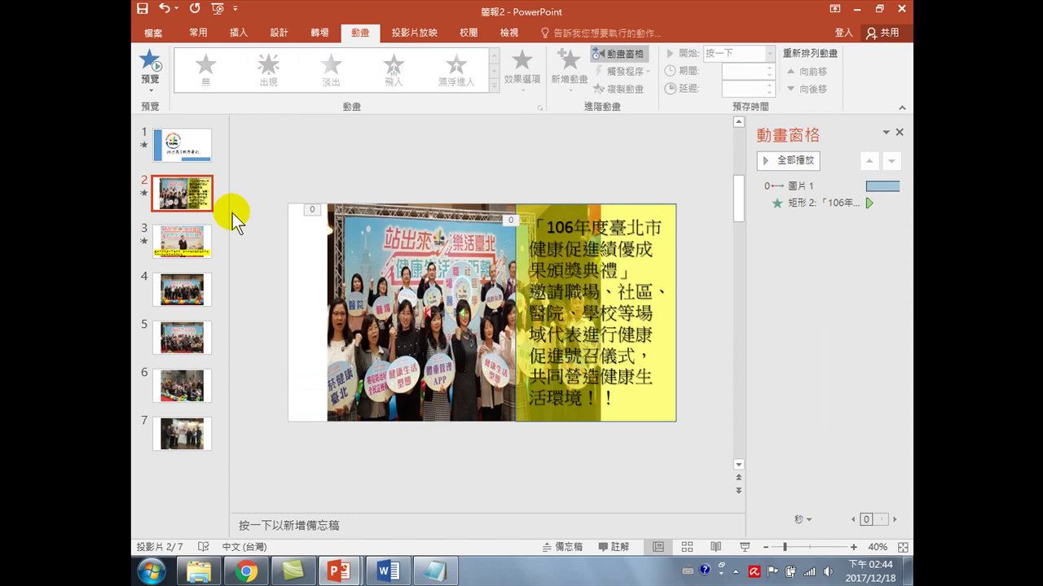
# Browse the Transitions gallery for slide 2's transition, then move on to slide 3.
pyautogui.click(316, 34)
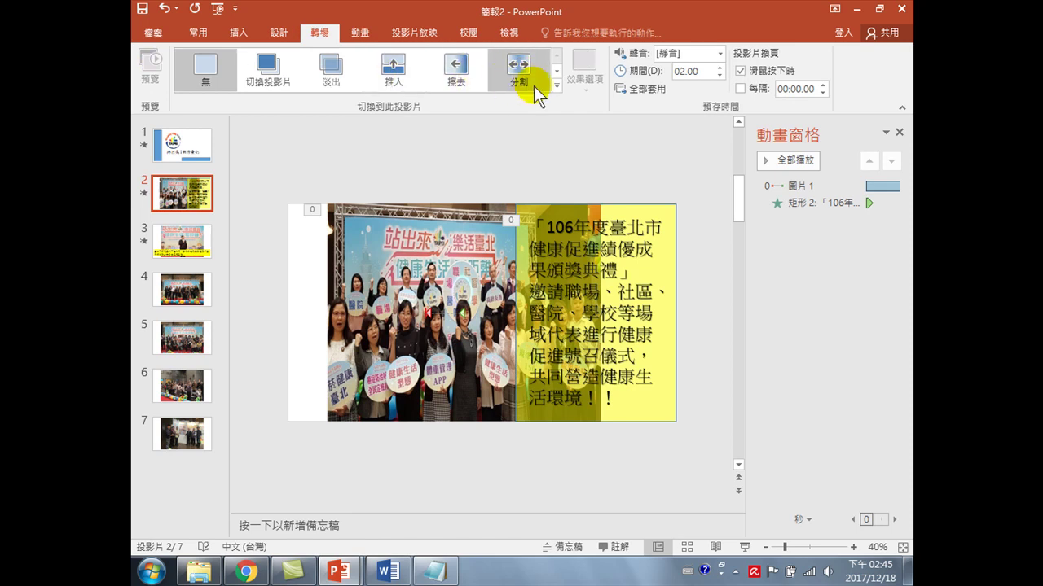
pyautogui.click(556, 70)
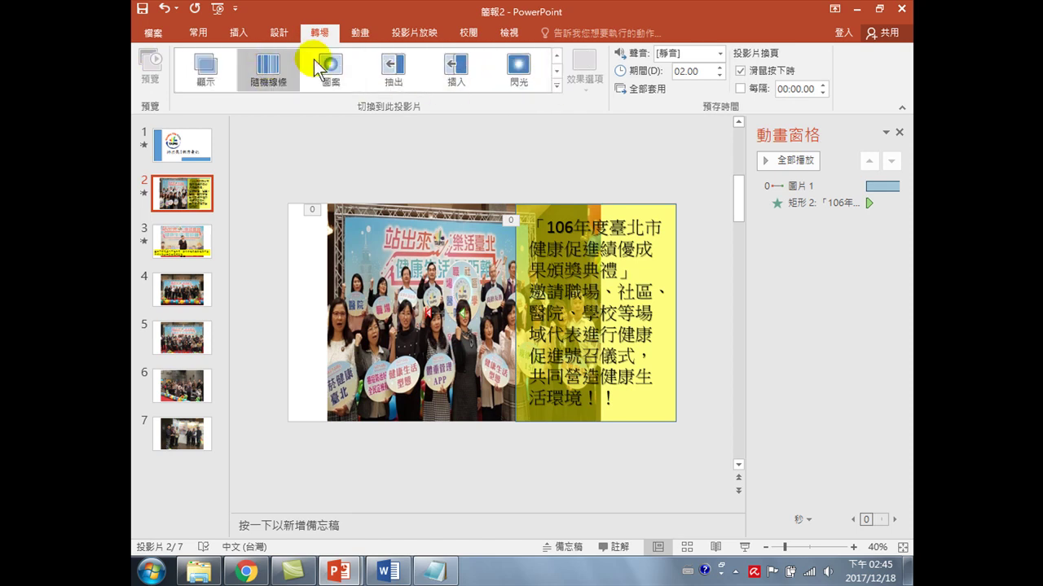
pyautogui.click(555, 77)
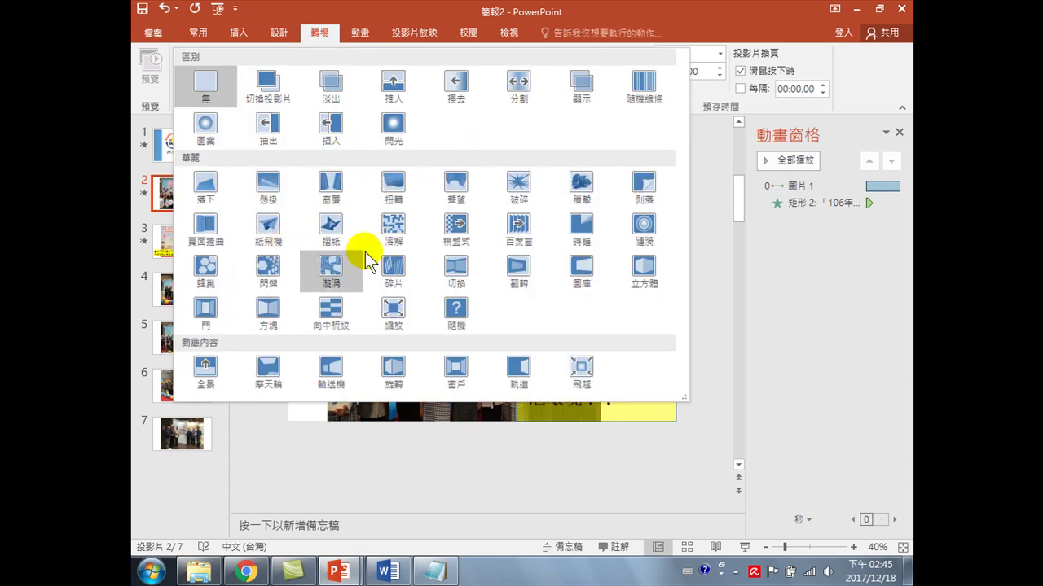
pyautogui.press('Escape')
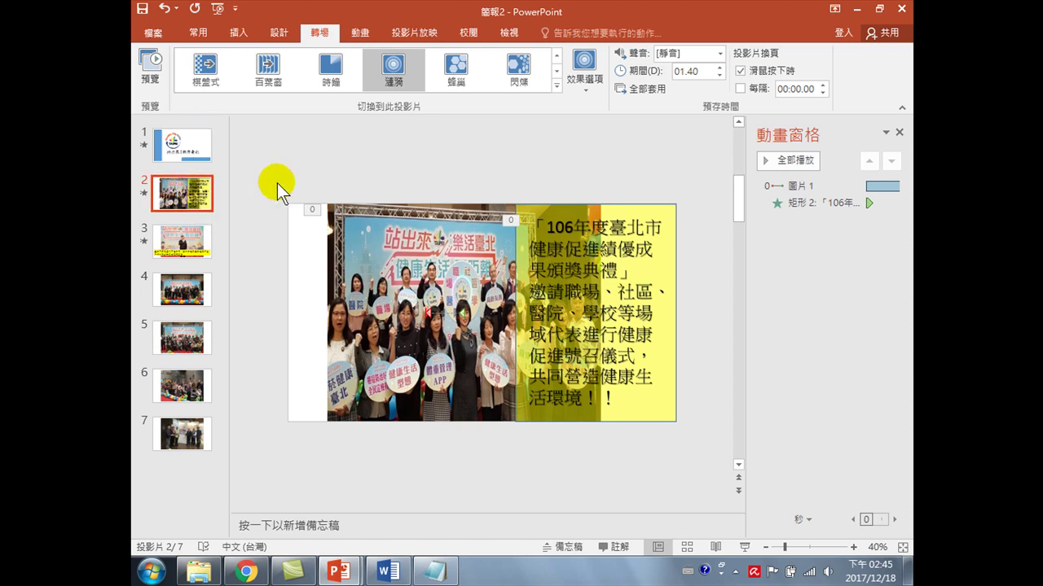
pyautogui.click(180, 243)
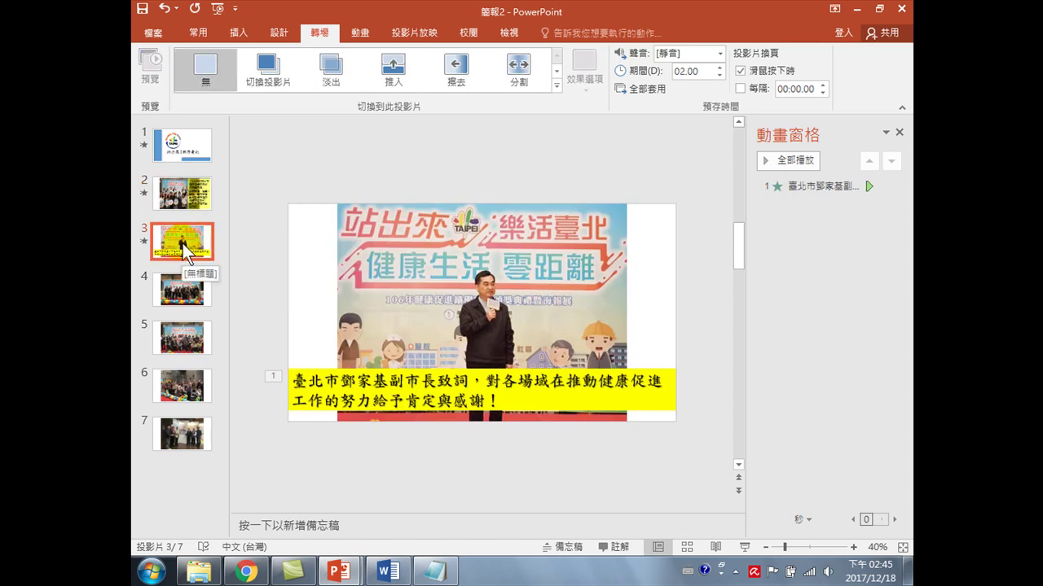
# Apply the 切換 transition to slide 4.
pyautogui.click(182, 290)
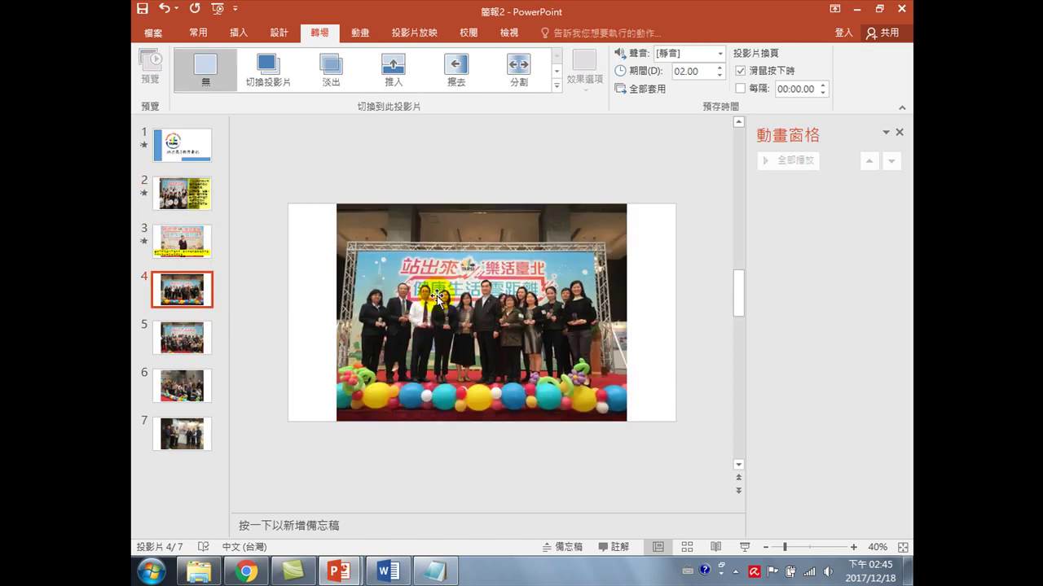
pyautogui.click(181, 346)
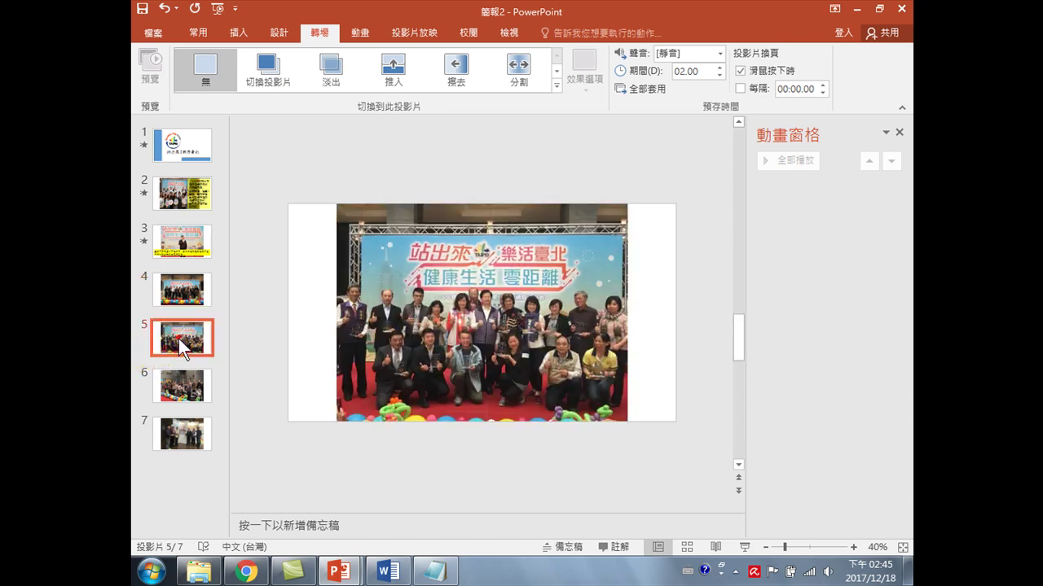
pyautogui.click(184, 290)
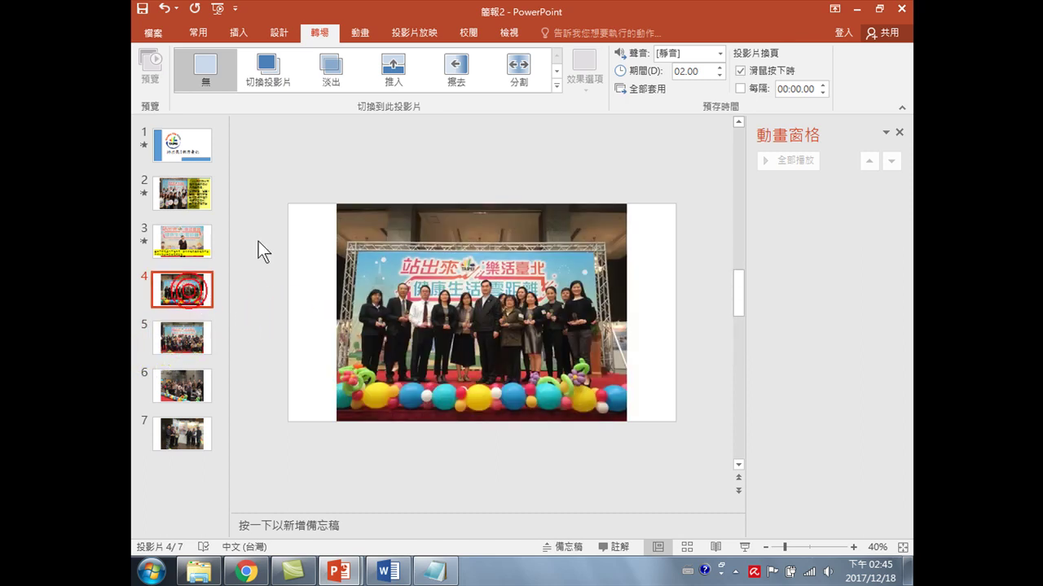
pyautogui.click(314, 31)
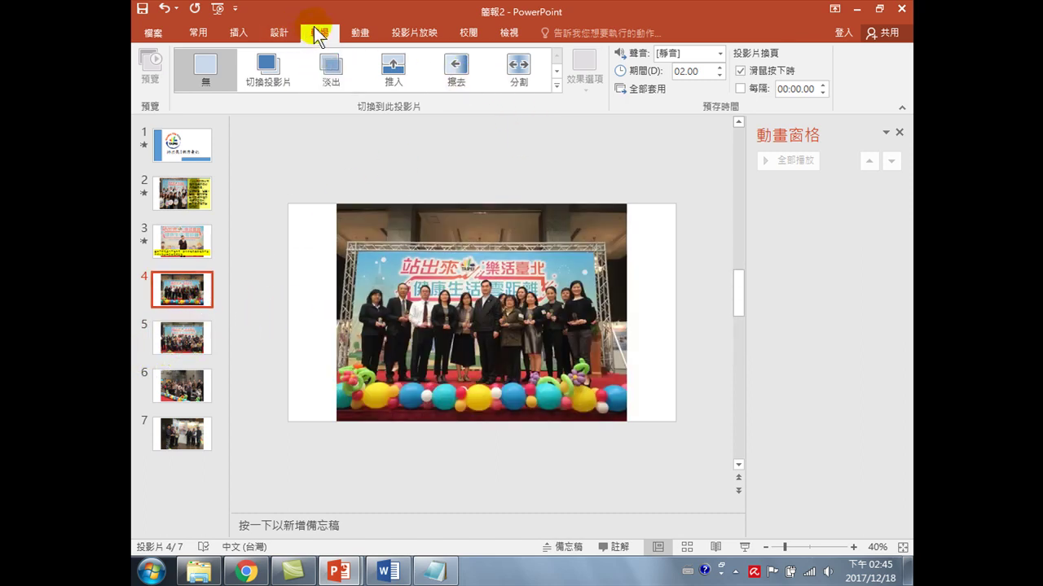
pyautogui.click(556, 85)
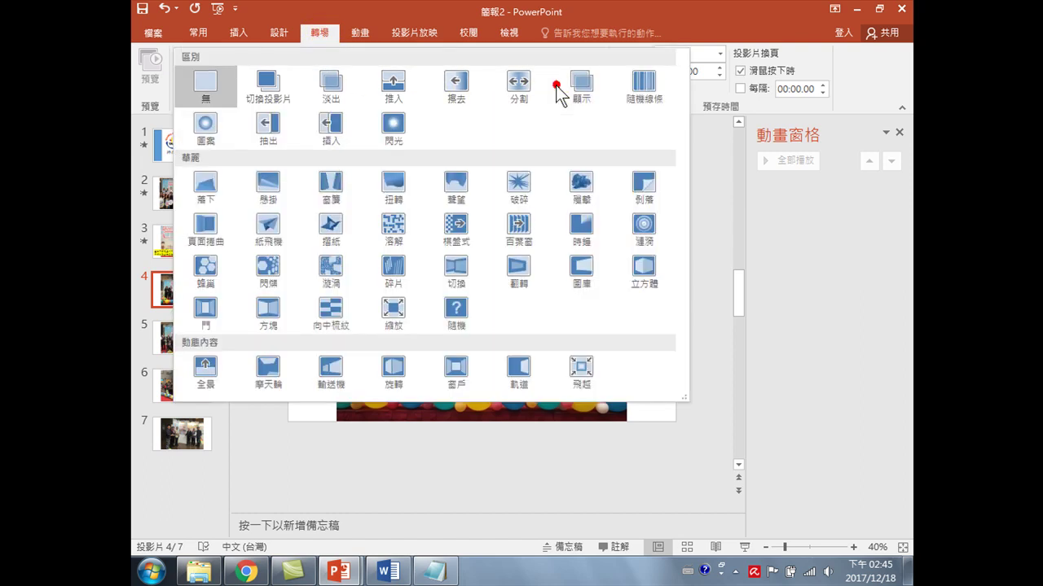
pyautogui.click(457, 269)
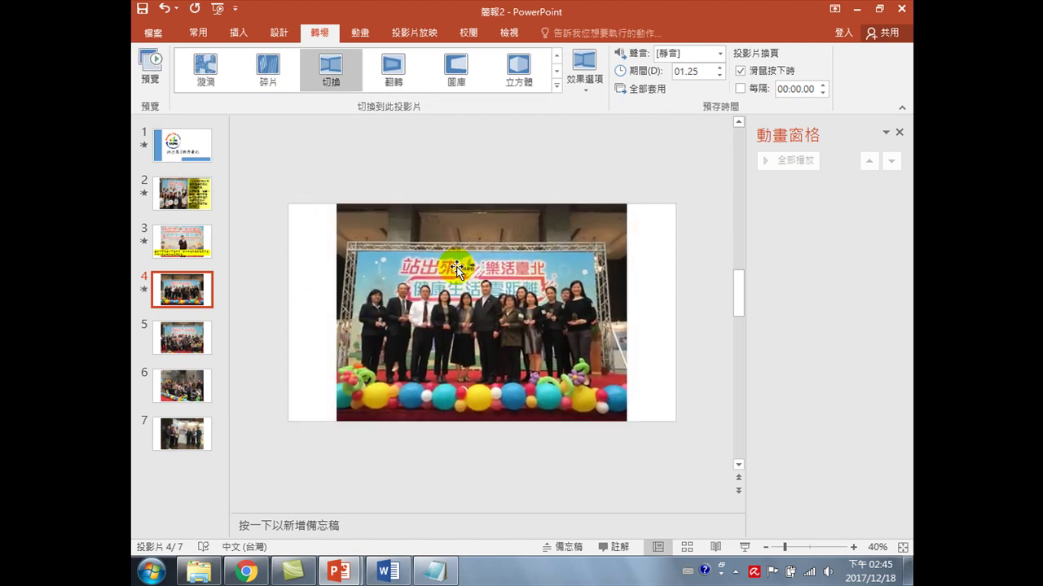
# Apply the same 切換 transition to slide 5, then return to slide 4.
pyautogui.click(175, 338)
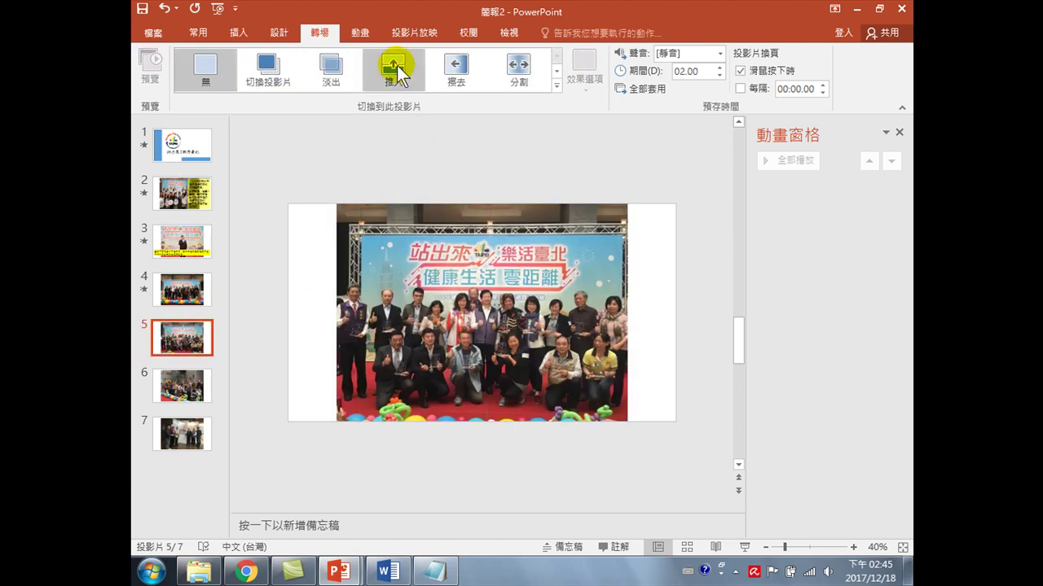
pyautogui.click(557, 84)
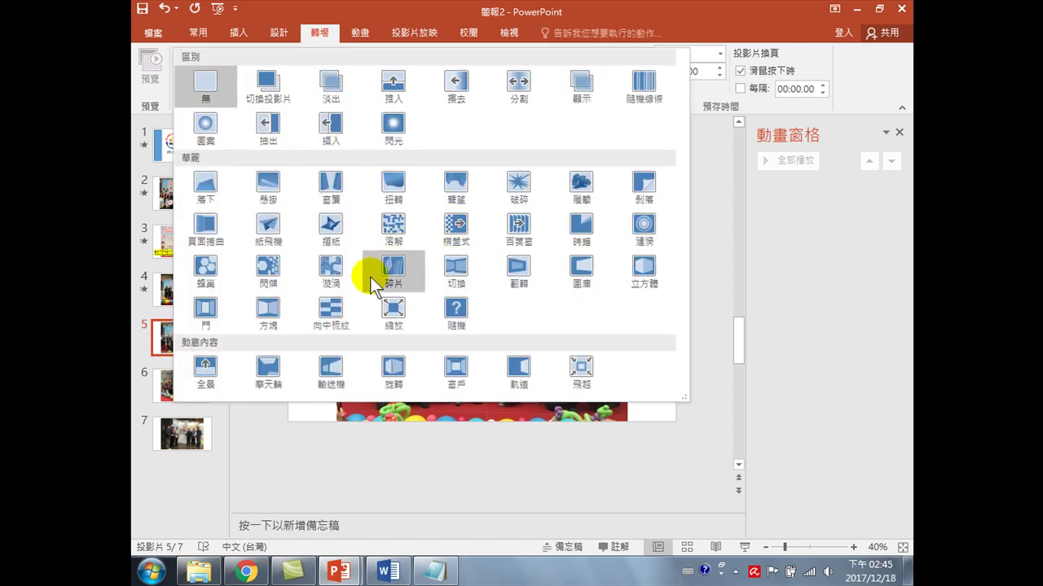
pyautogui.click(458, 268)
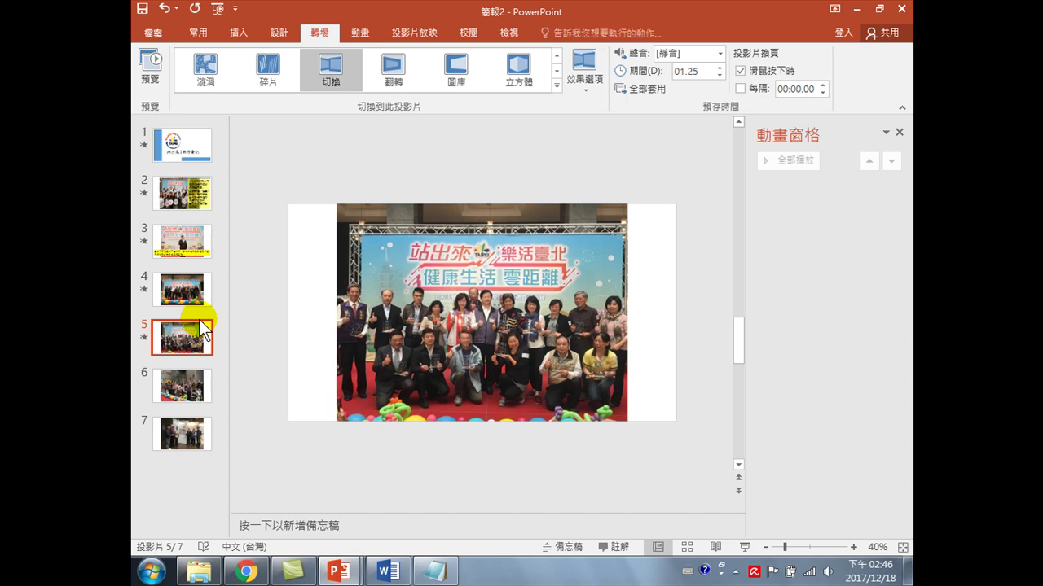
pyautogui.click(176, 295)
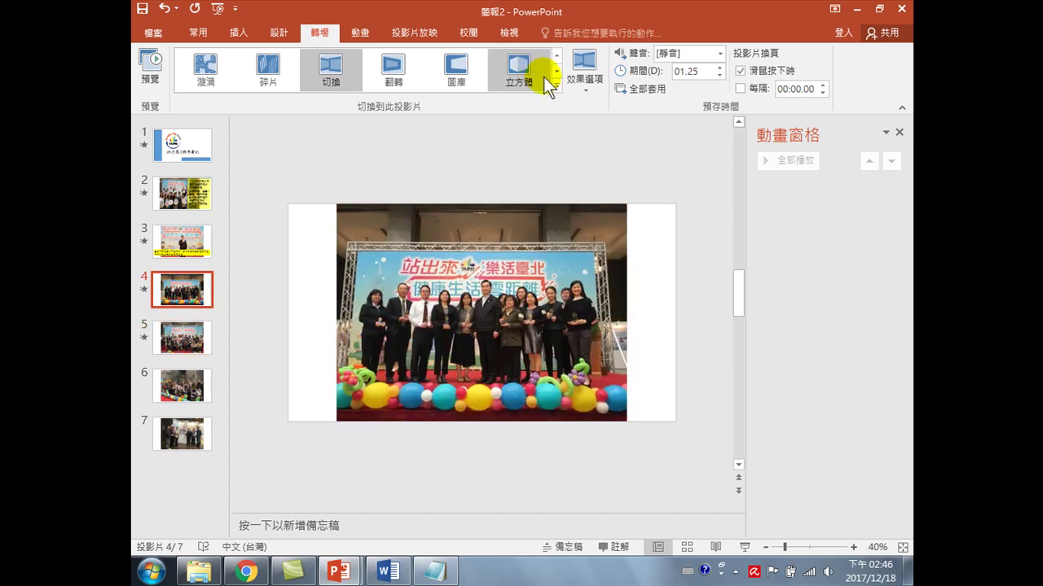
pyautogui.click(557, 84)
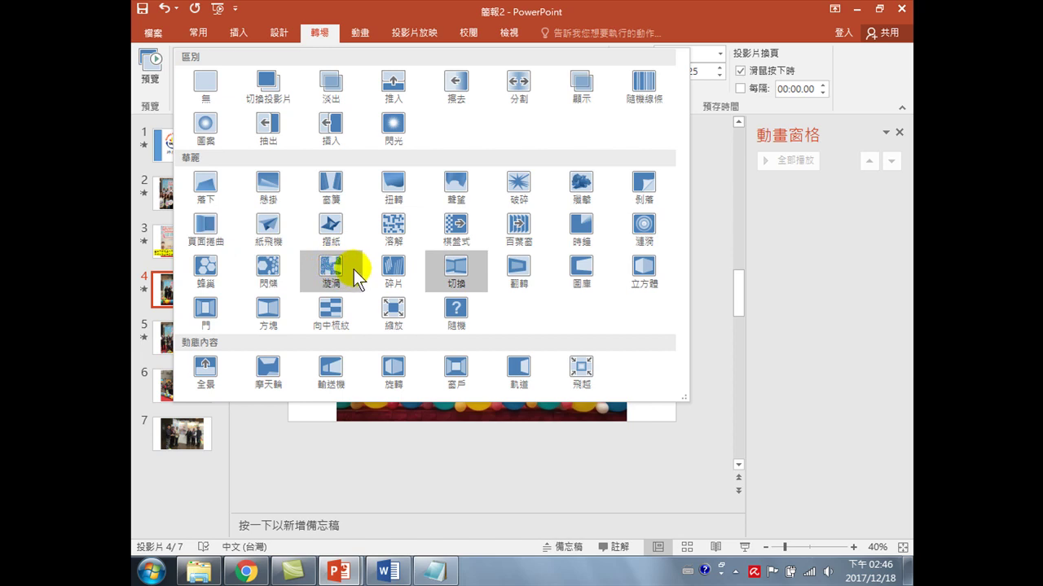
# Give slide 5 the 蜂巢 (honeycomb) transition at 04.40 duration, after trying 漩渦.
pyautogui.click(715, 231)
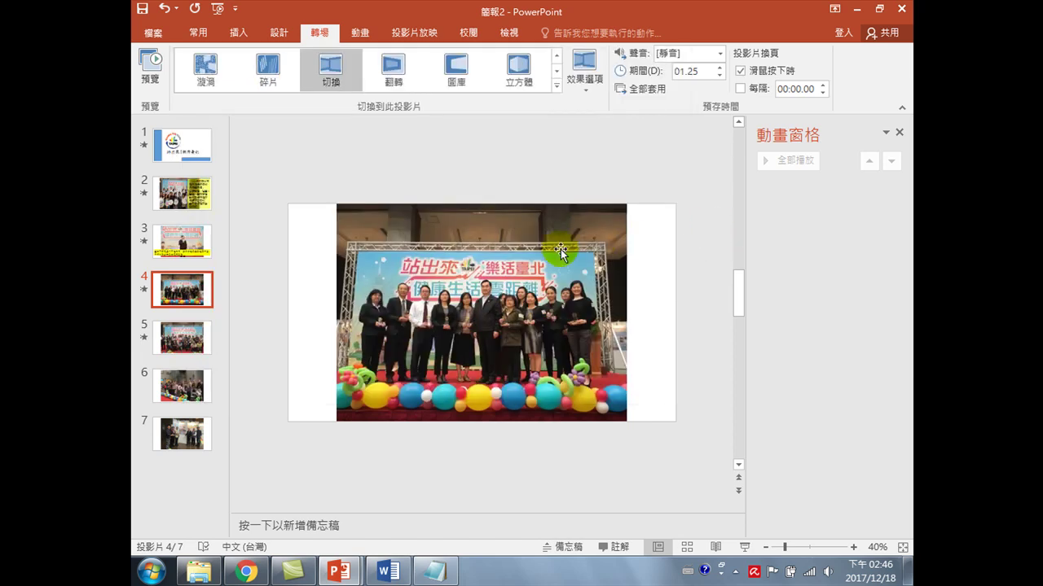
pyautogui.click(200, 338)
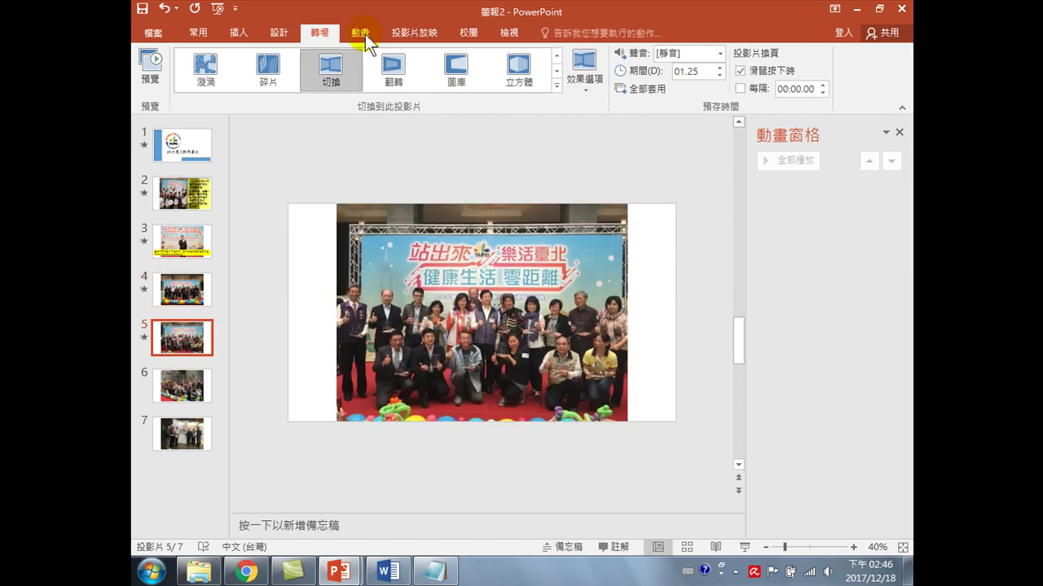
pyautogui.click(557, 85)
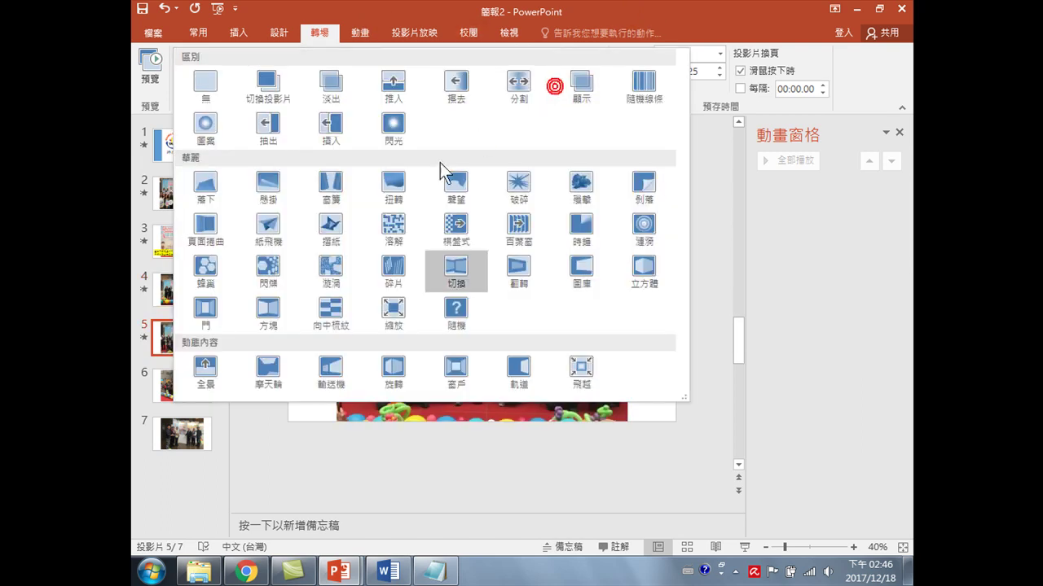
pyautogui.click(330, 273)
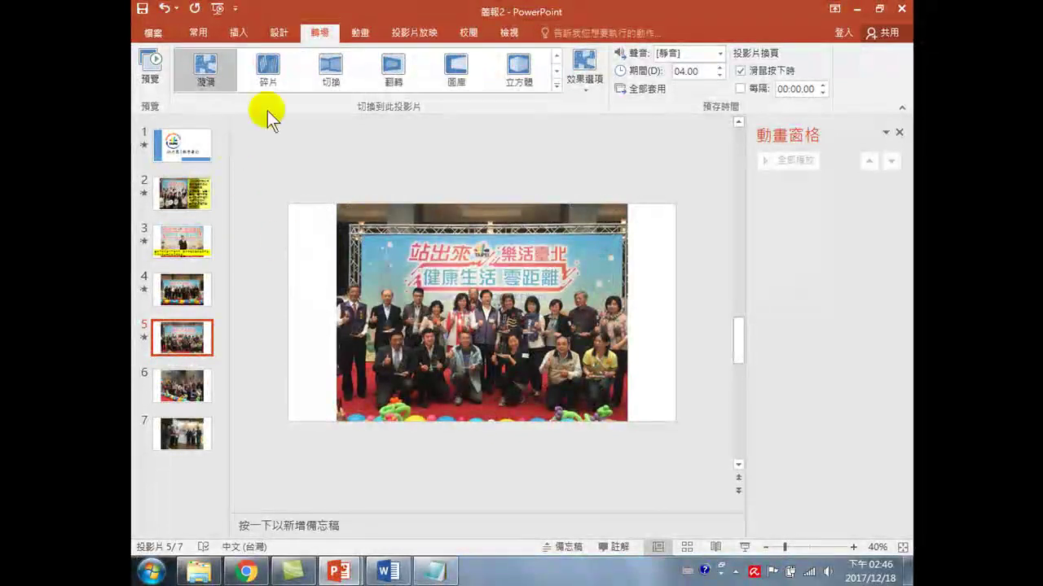
pyautogui.click(556, 83)
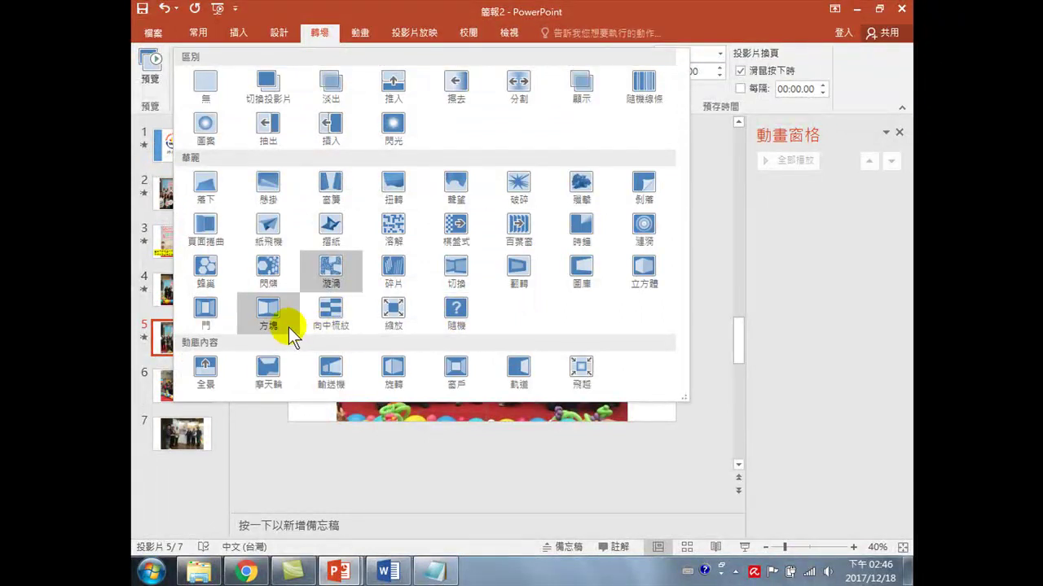
pyautogui.click(207, 267)
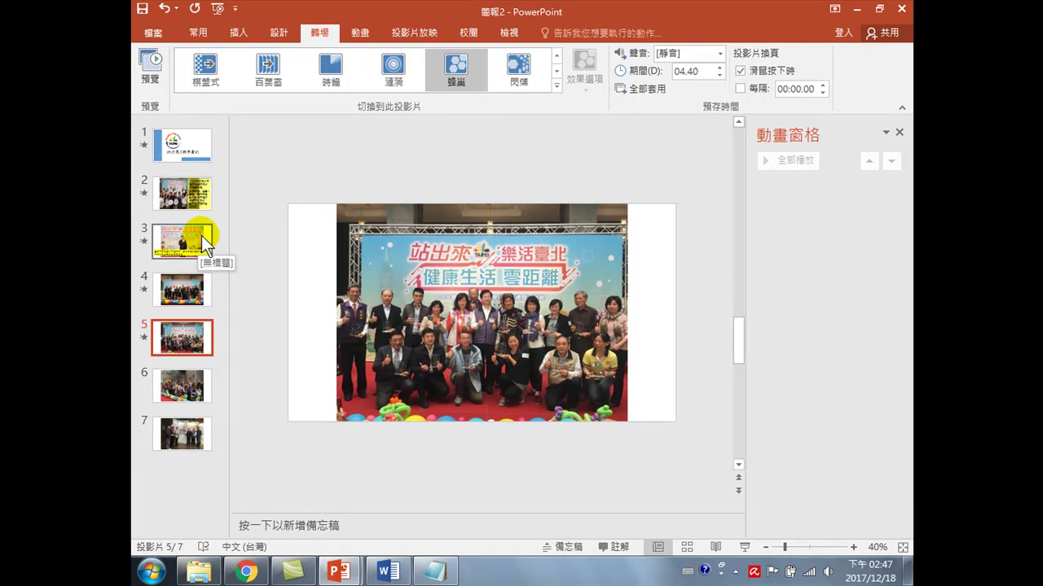
# Return to slide 4 and switch to another open window from the taskbar.
pyautogui.click(179, 284)
pyautogui.click(339, 572)
pyautogui.moveTo(339, 572)
pyautogui.click(400, 495)
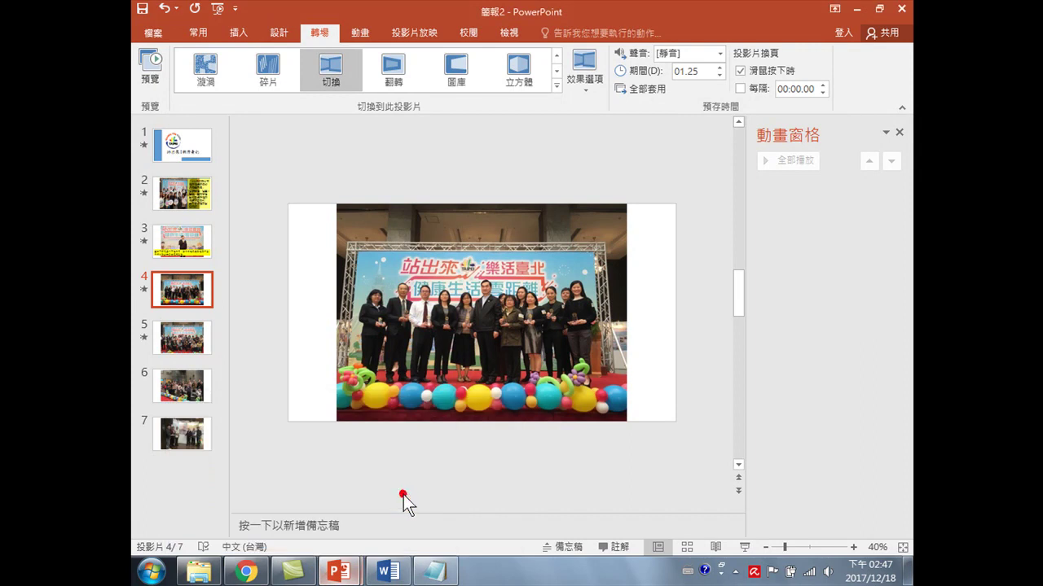
# Paste Word's 27-awards caption into Notepad as plain text, select it, and go back to PowerPoint.
pyautogui.click(390, 572)
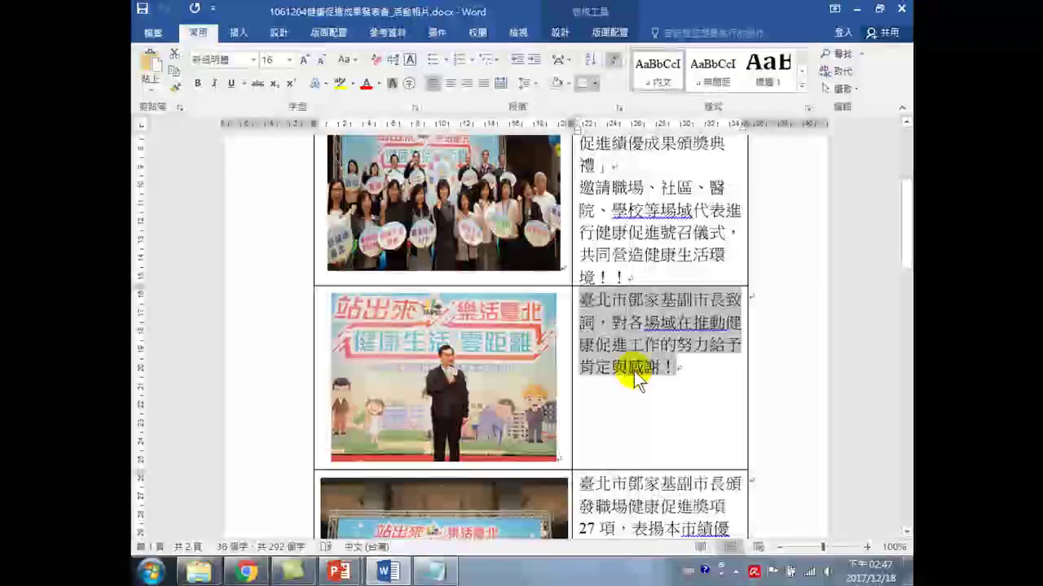
pyautogui.scroll(-2, 635, 375)
pyautogui.moveTo(580, 373); pyautogui.dragTo(678, 476)
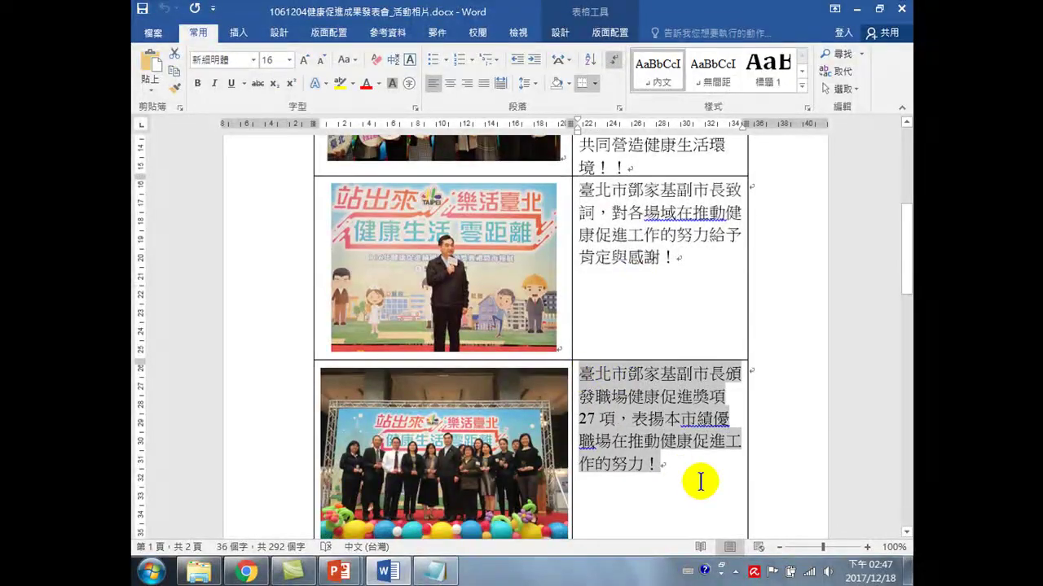
pyautogui.click(436, 556)
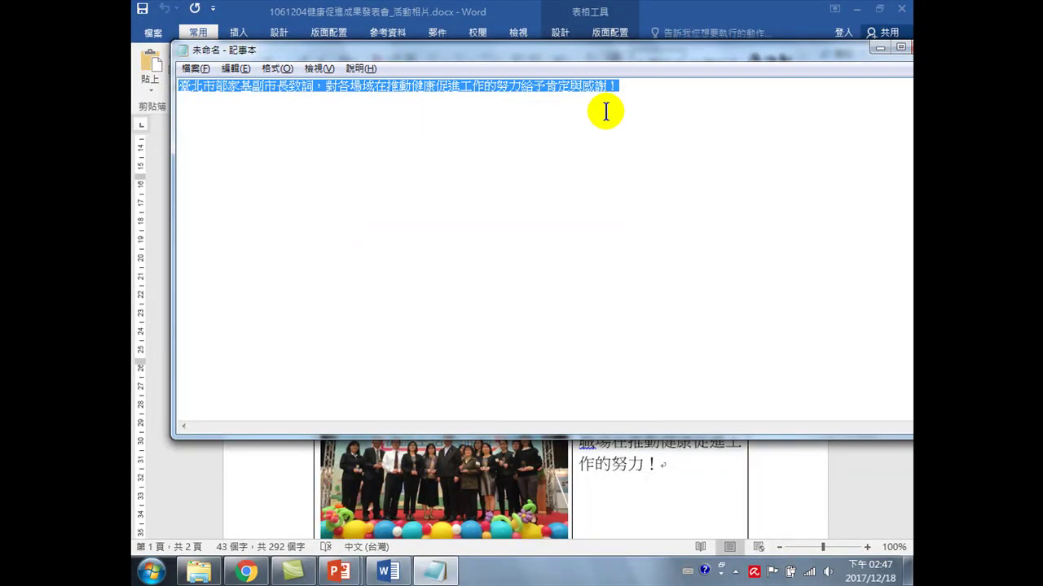
pyautogui.write('臺北市鄧家基副市長頒發職場健康促進獎項27項，表揚本市績優職場在推動健康促進工作的努力！')
pyautogui.moveTo(744, 86); pyautogui.dragTo(175, 85)
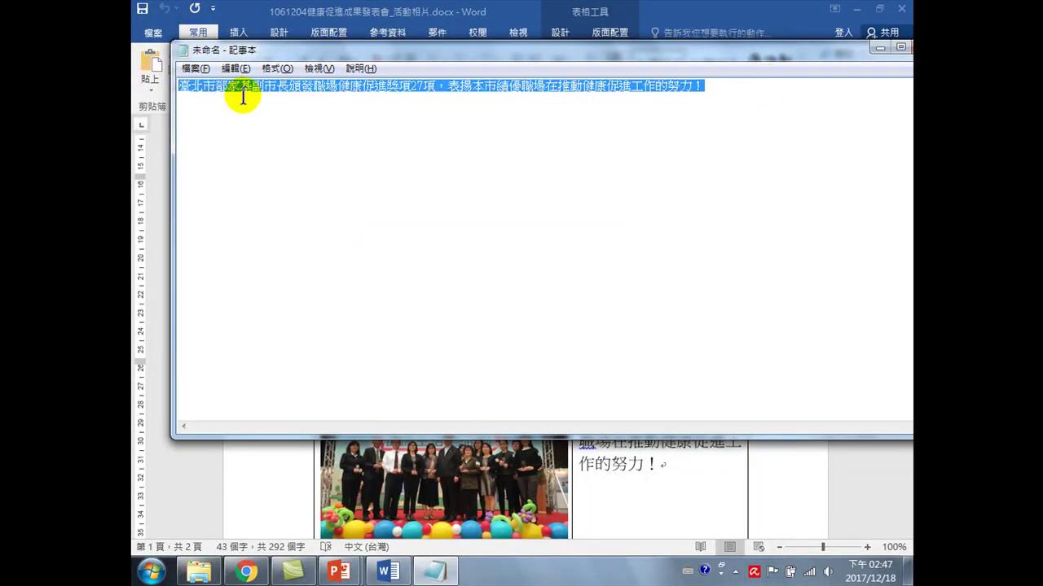
pyautogui.click(338, 571)
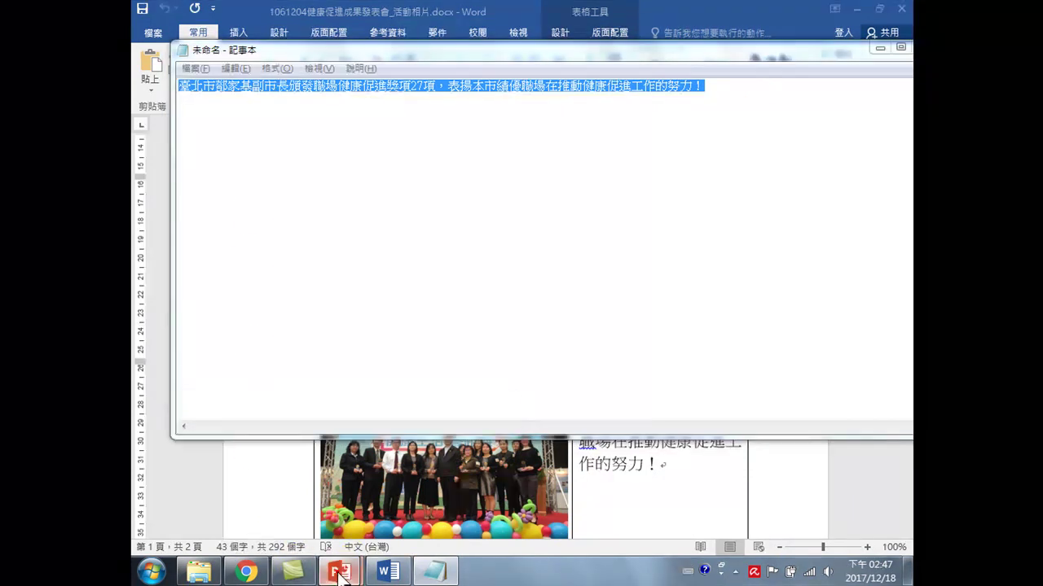
pyautogui.click(382, 493)
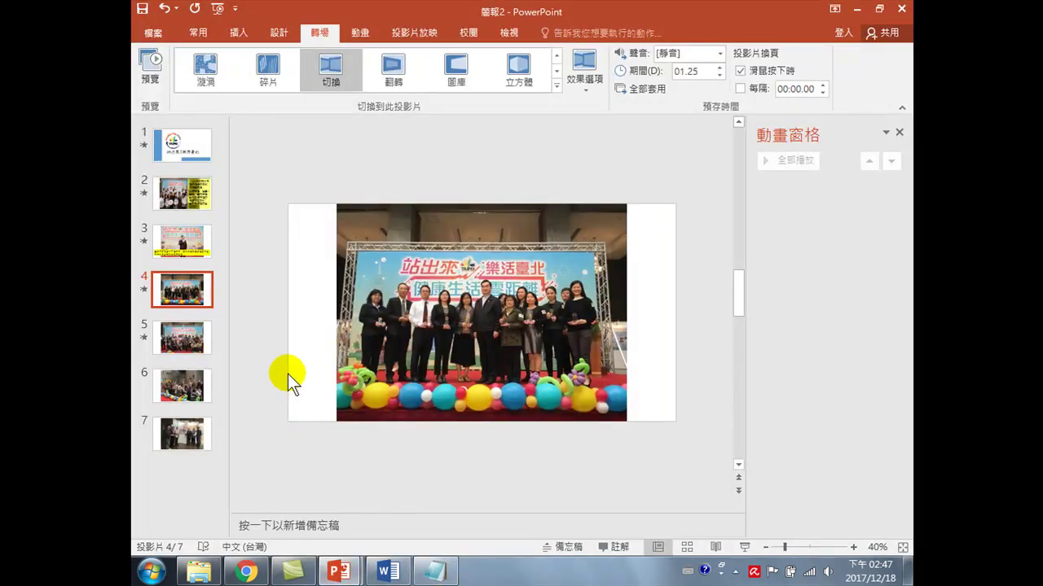
# Paste the awards caption onto slide 4 with a yellow fill and text shadow.
pyautogui.hotkey('ctrl', 'v')
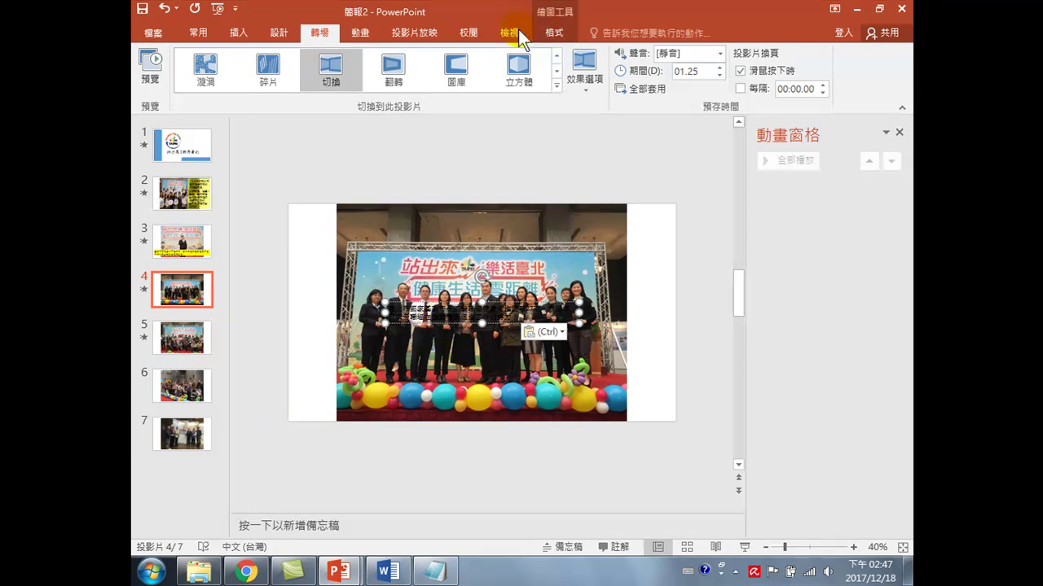
pyautogui.click(549, 30)
pyautogui.click(431, 54)
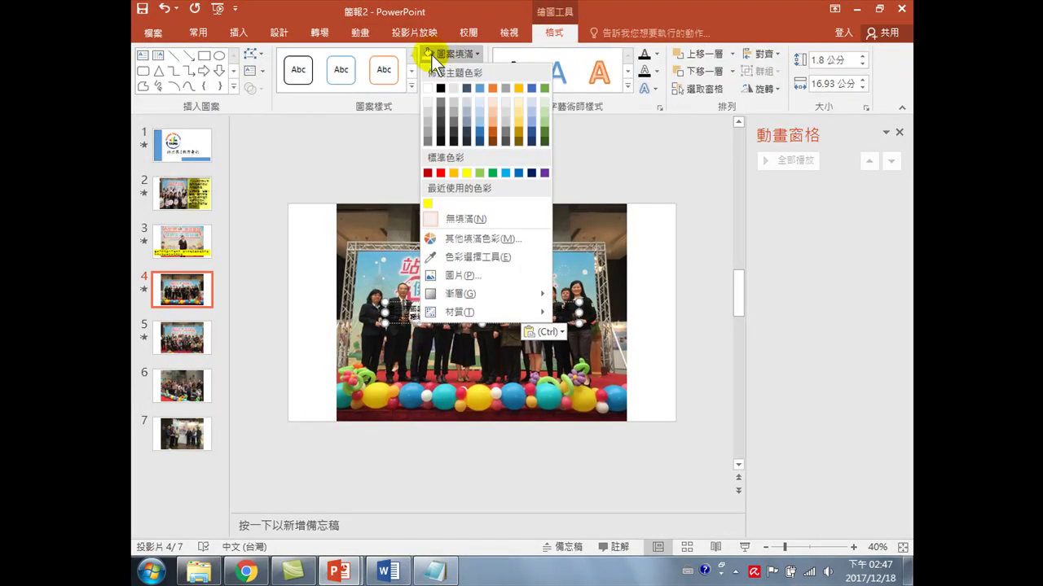
pyautogui.click(431, 54)
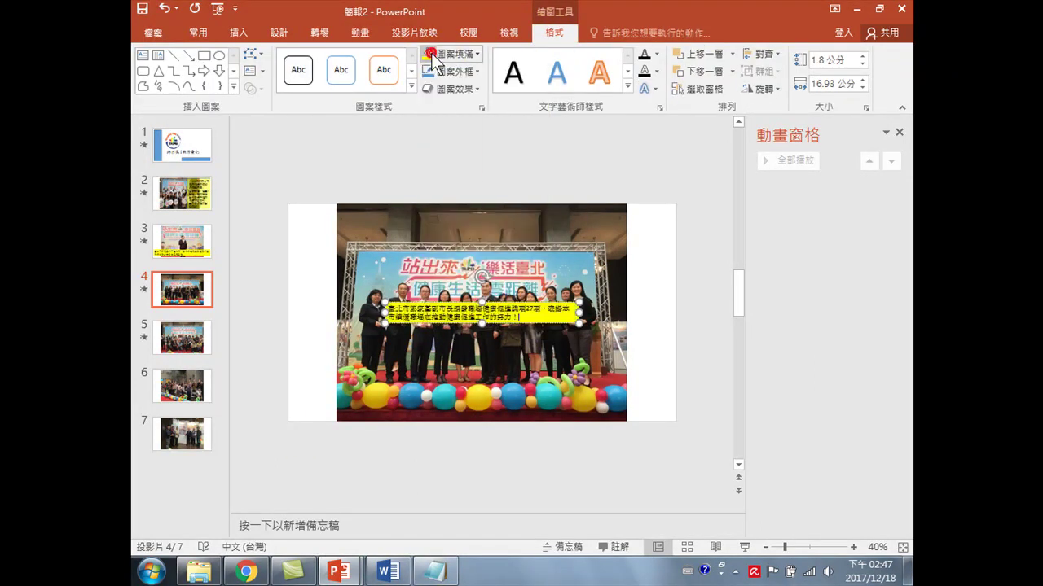
pyautogui.click(200, 32)
pyautogui.click(333, 83)
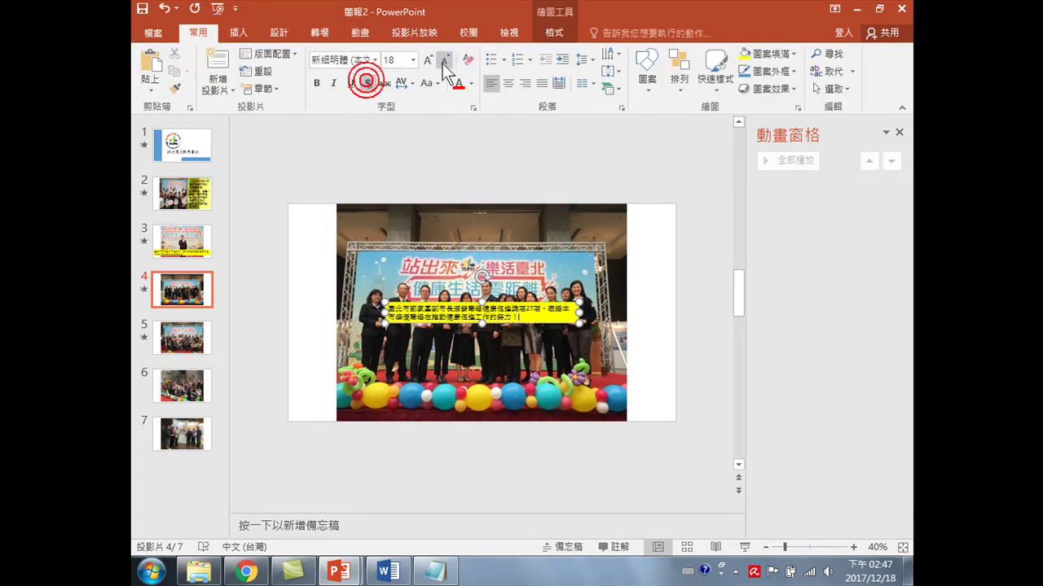
pyautogui.click(367, 83)
pyautogui.click(470, 85)
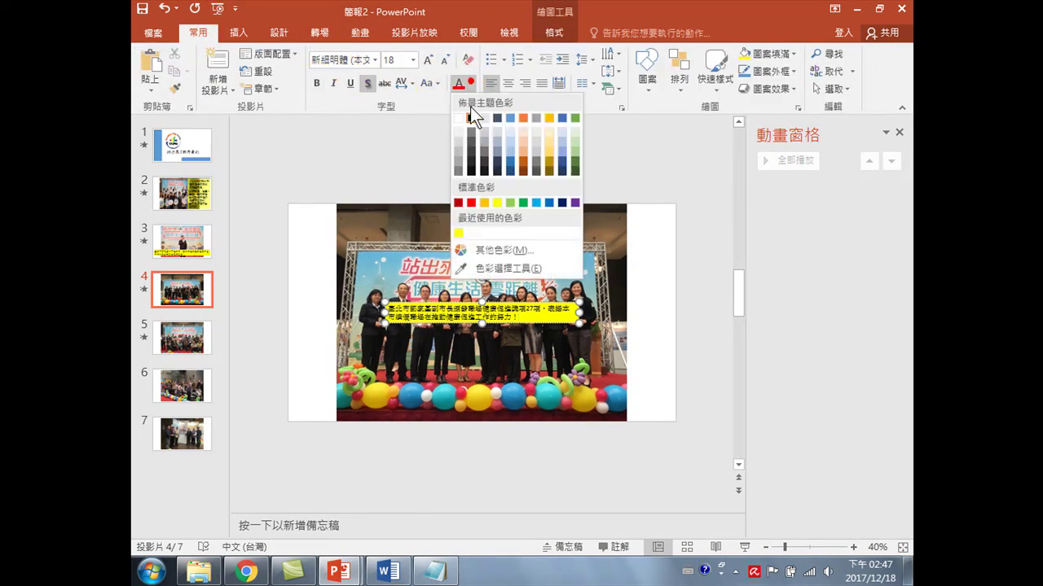
pyautogui.click(470, 116)
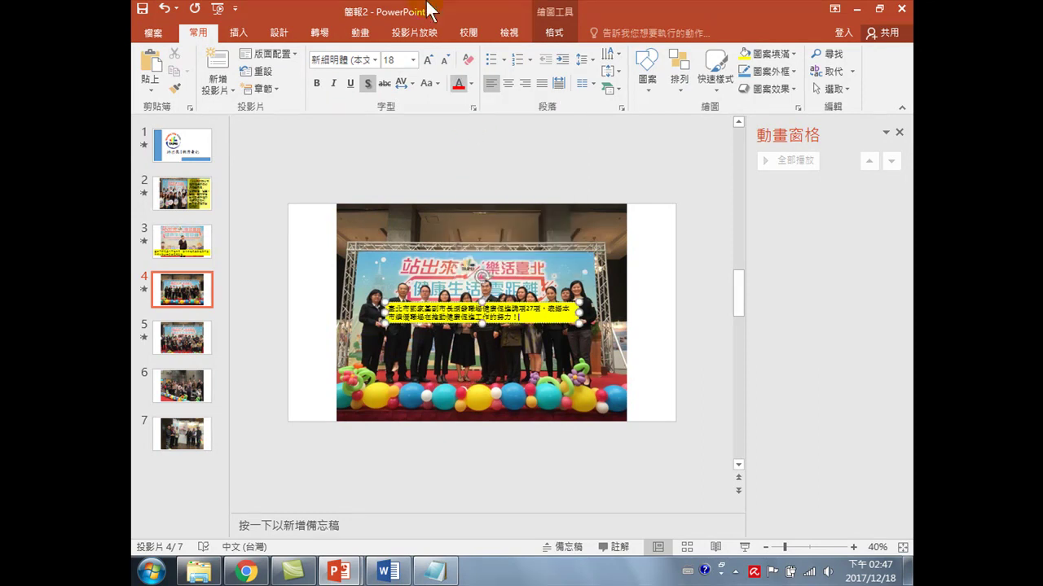
# Move the caption to the lower left, enlarge it to 36 pt, and widen it across the photo.
pyautogui.moveTo(457, 307); pyautogui.dragTo(359, 389)
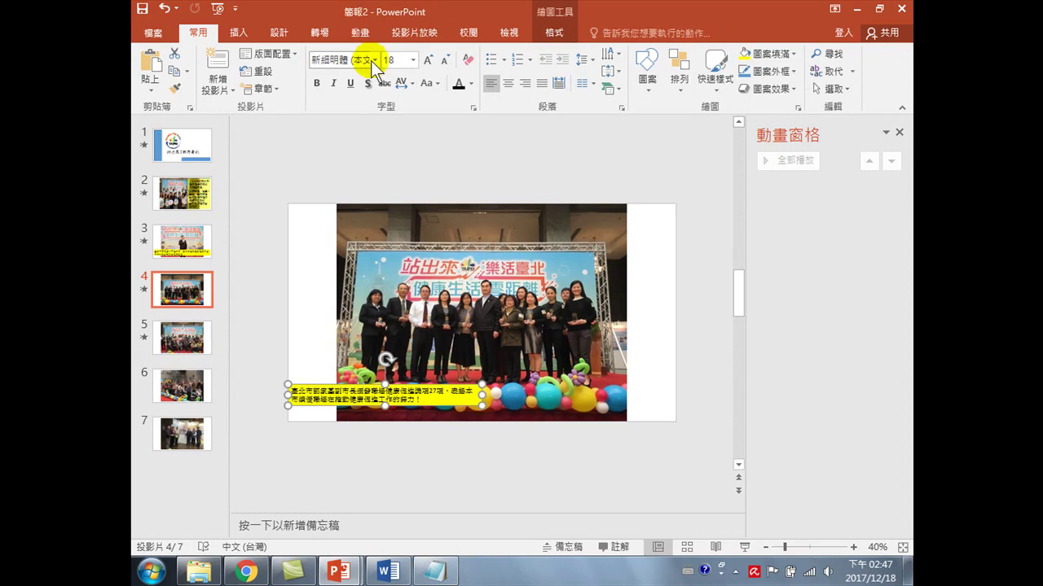
pyautogui.click(428, 61)
pyautogui.click(427, 60)
pyautogui.click(428, 60)
pyautogui.click(428, 61)
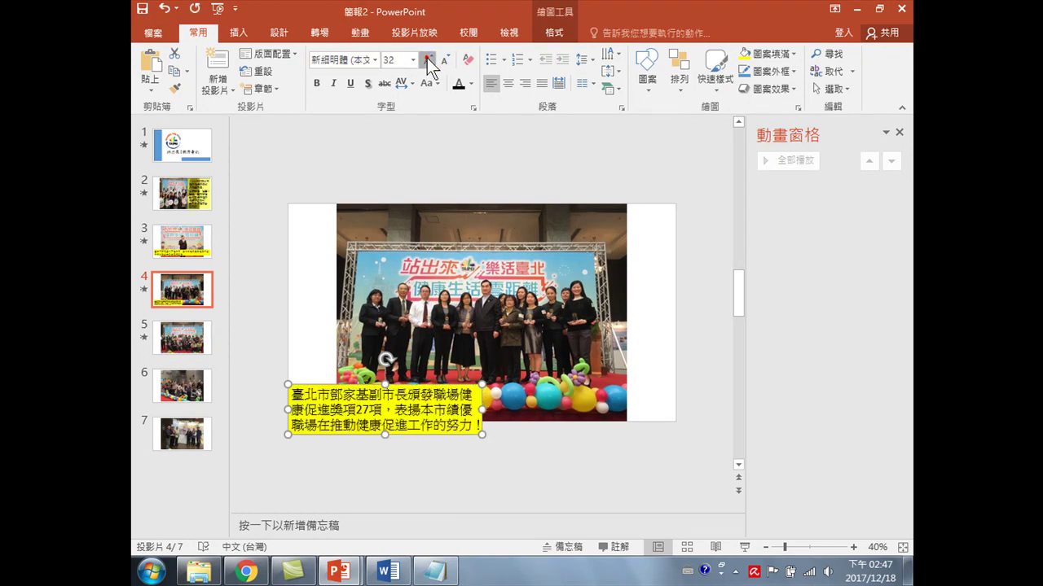
pyautogui.click(427, 61)
pyautogui.moveTo(481, 420); pyautogui.dragTo(675, 423)
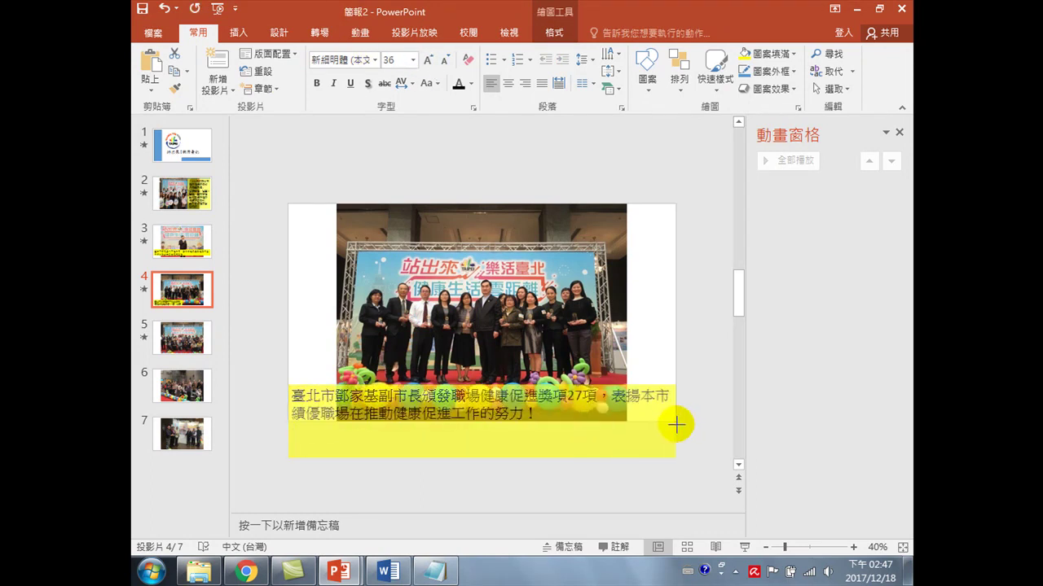
pyautogui.moveTo(517, 427); pyautogui.dragTo(515, 410)
pyautogui.click(698, 320)
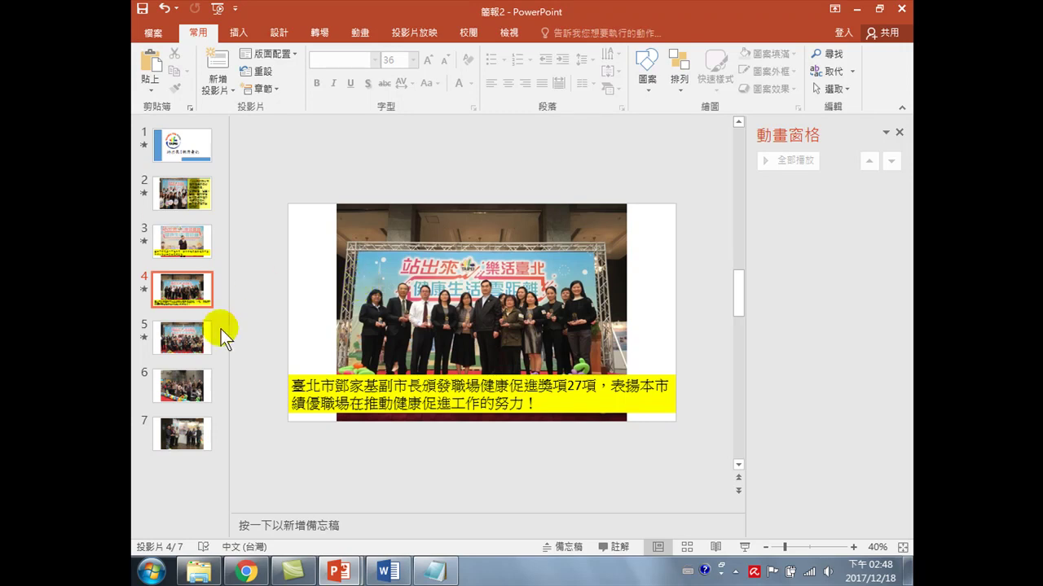
# Check Set Up Slide Show's loop-until-Esc option with saved timings, then return to slides 5 and 4.
pyautogui.click(181, 335)
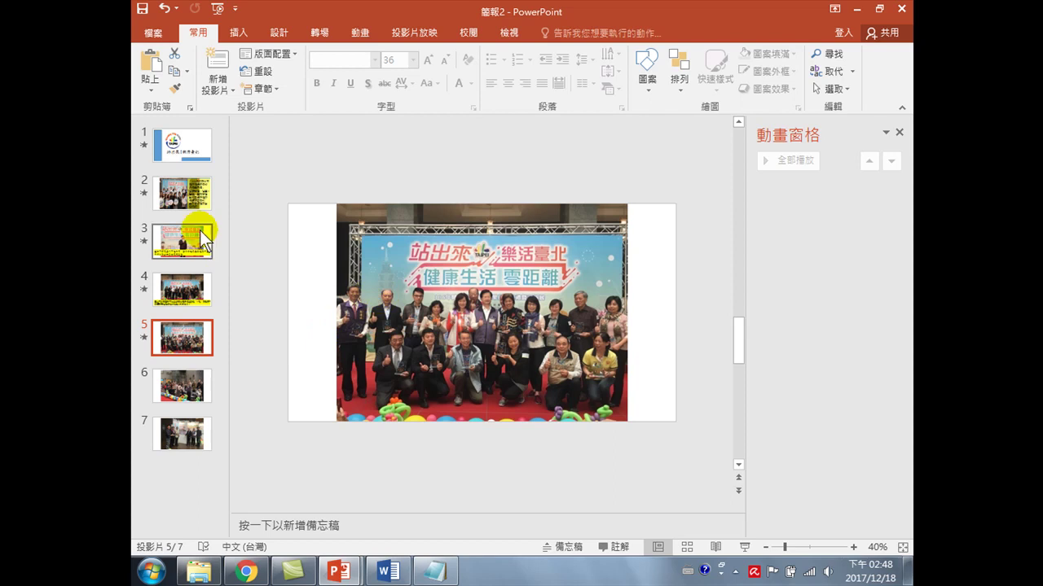
pyautogui.click(173, 139)
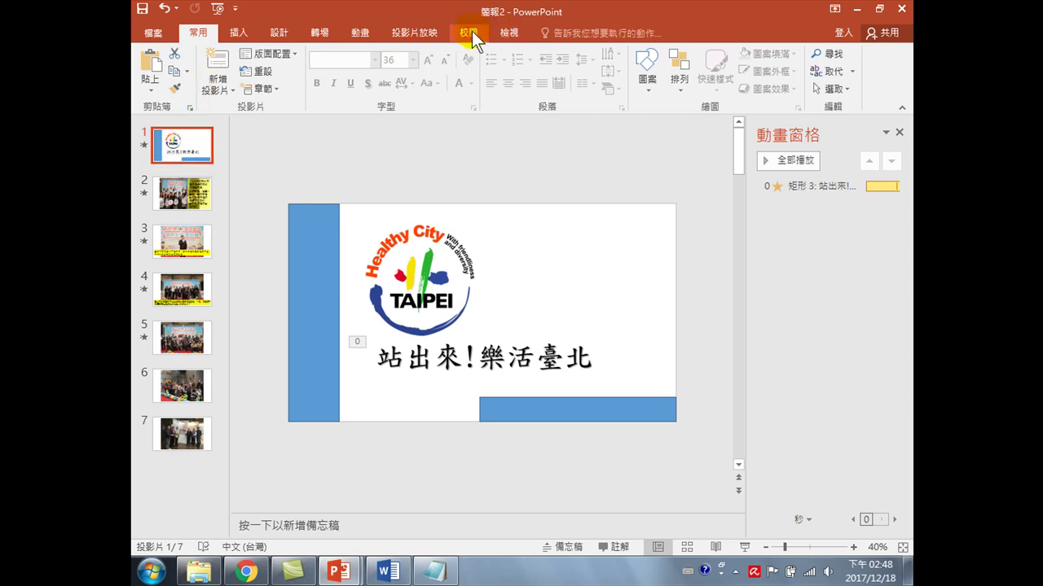
pyautogui.click(423, 29)
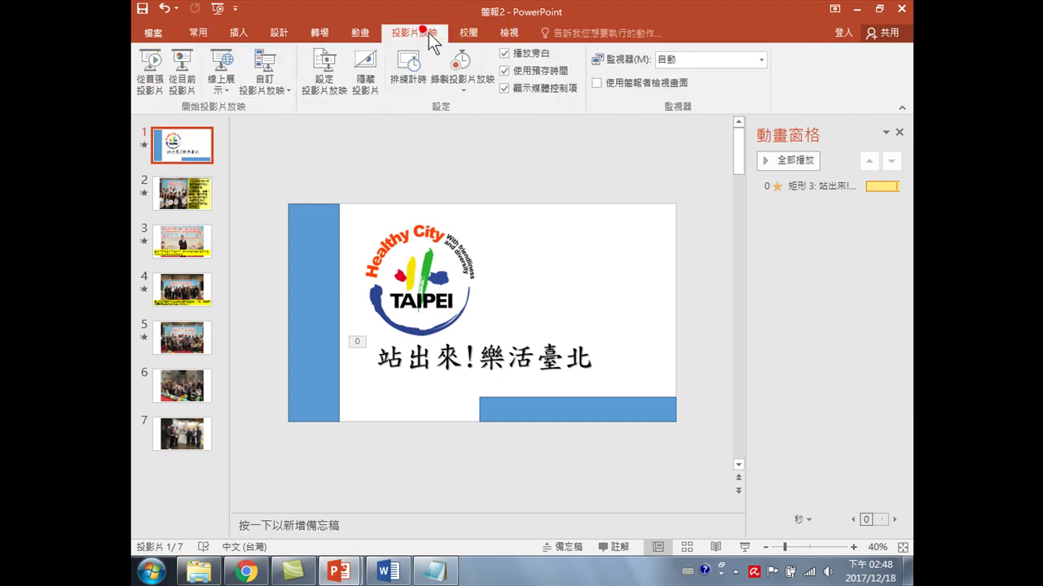
pyautogui.click(324, 76)
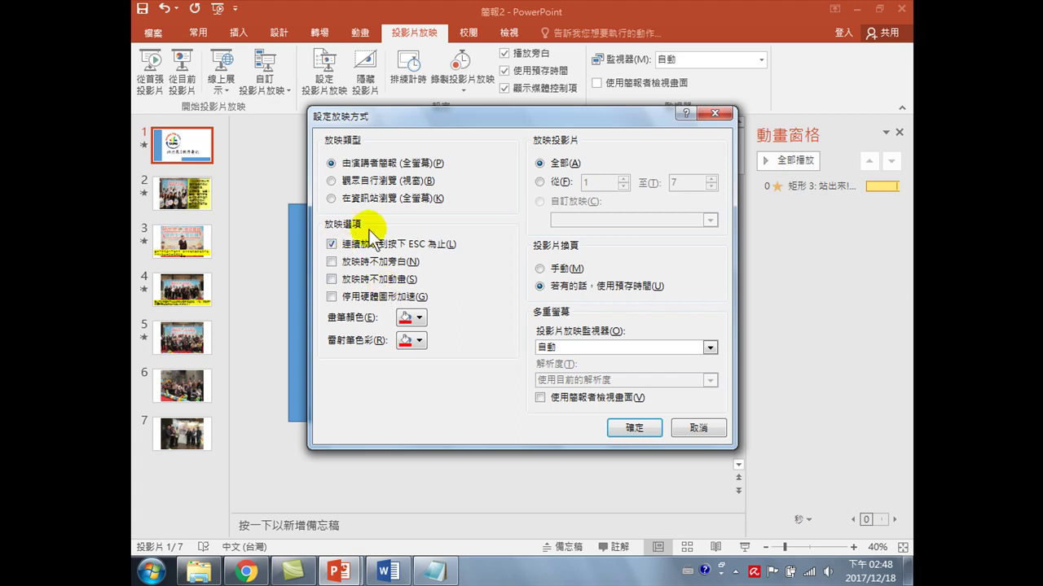
pyautogui.click(171, 334)
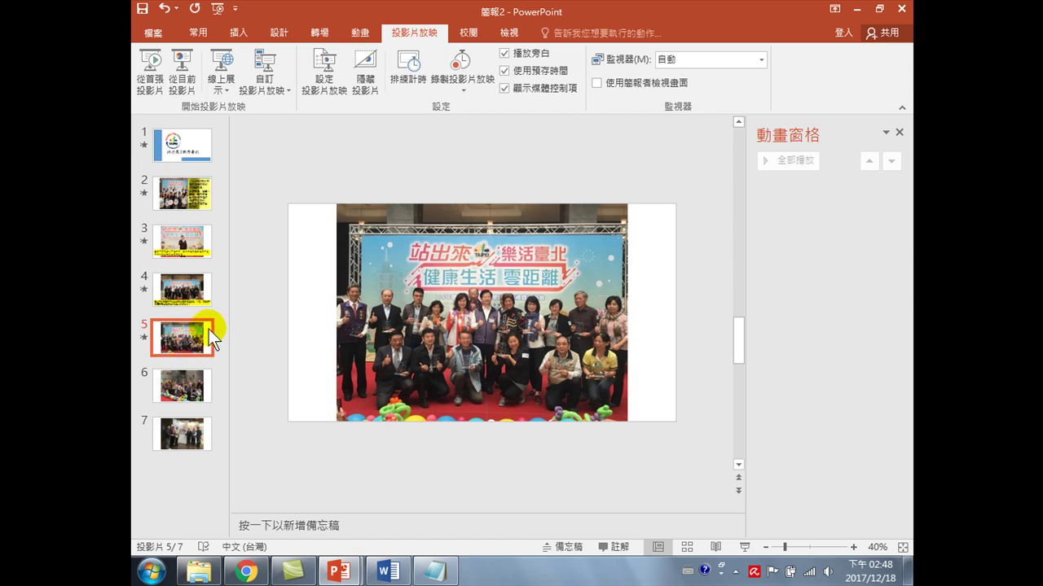
pyautogui.click(182, 286)
# Give slide 4's yellow caption the Appear (出現) animation, animating text by word.
pyautogui.click(417, 392)
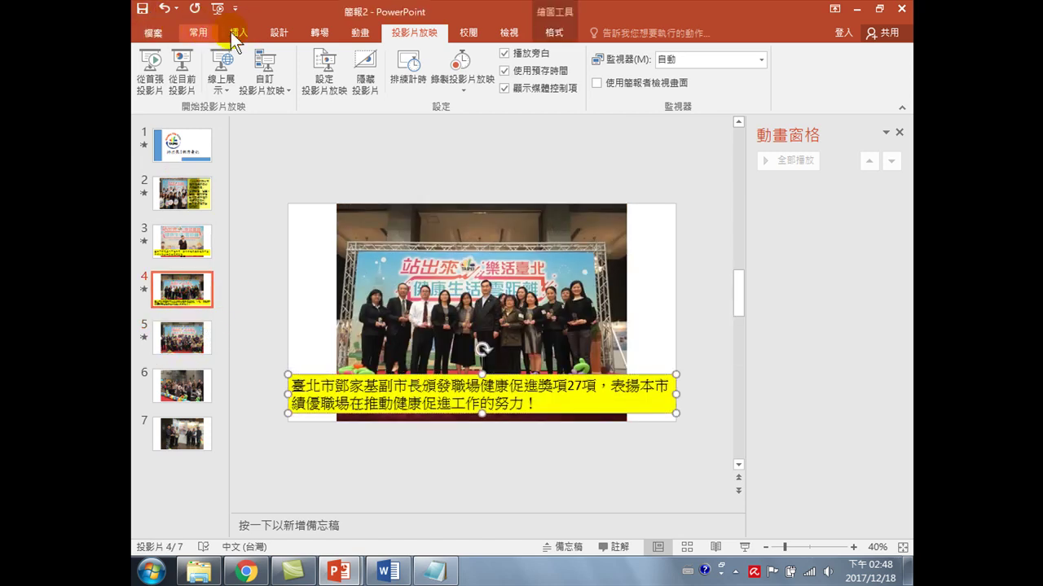
pyautogui.click(205, 30)
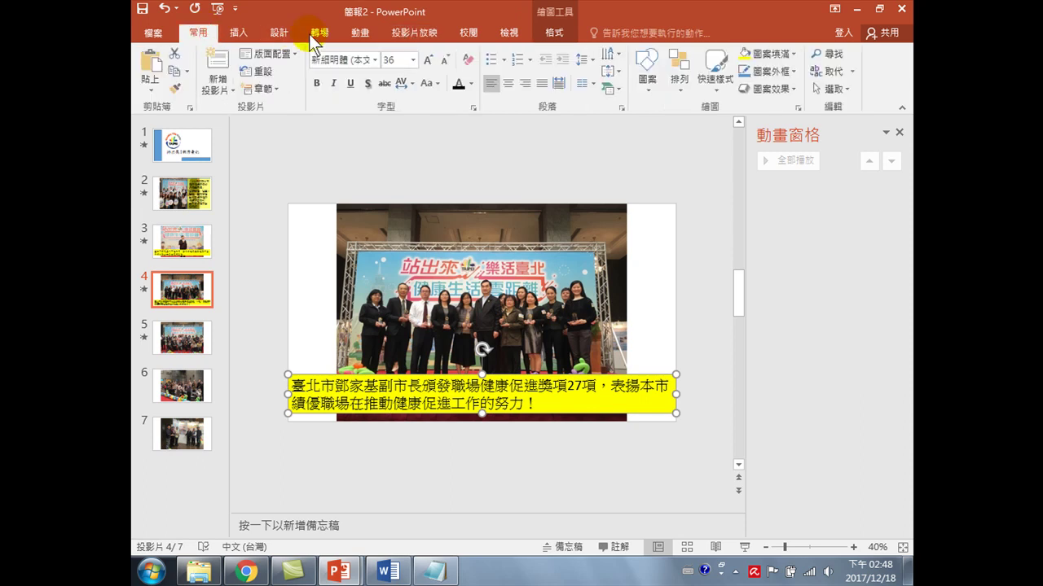
pyautogui.click(356, 34)
pyautogui.click(258, 65)
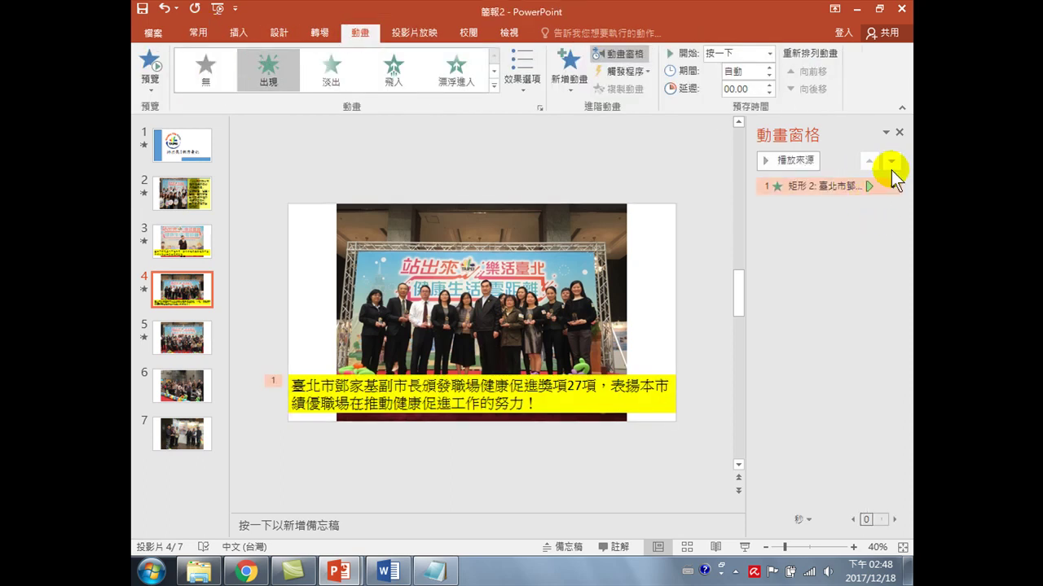
pyautogui.click(893, 187)
pyautogui.click(836, 261)
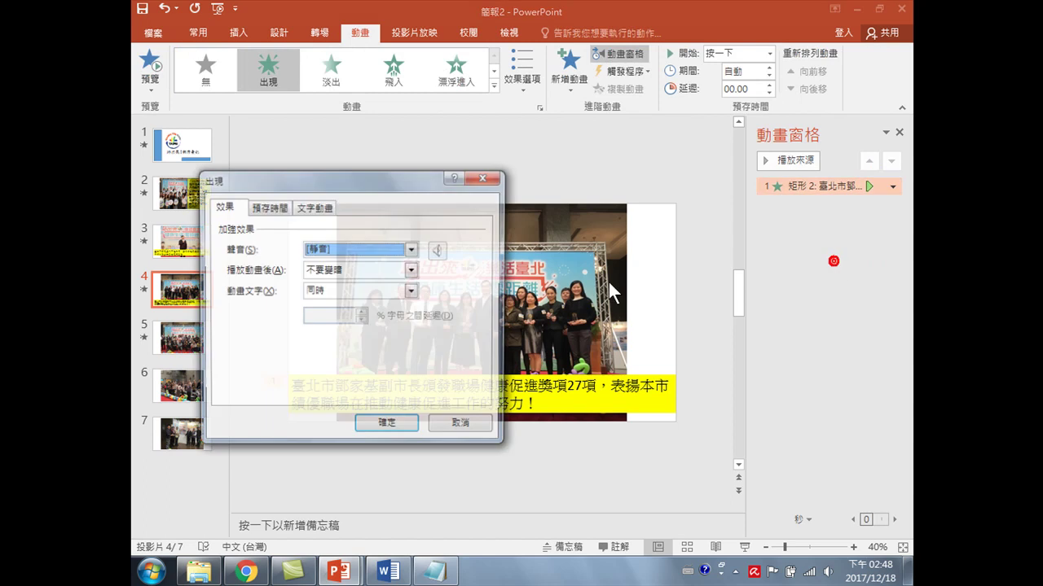
pyautogui.click(345, 291)
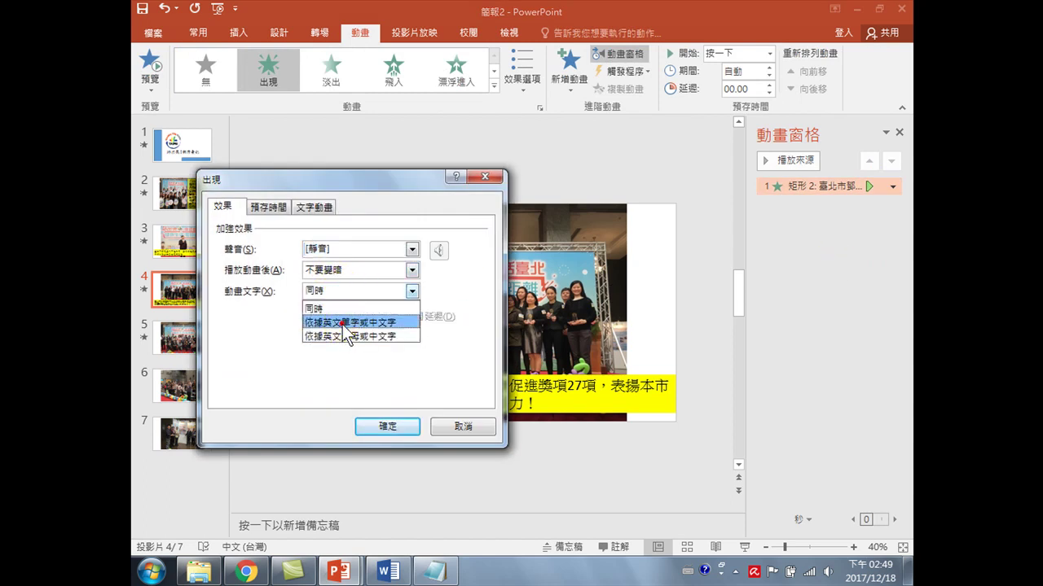
pyautogui.click(342, 322)
pyautogui.click(396, 426)
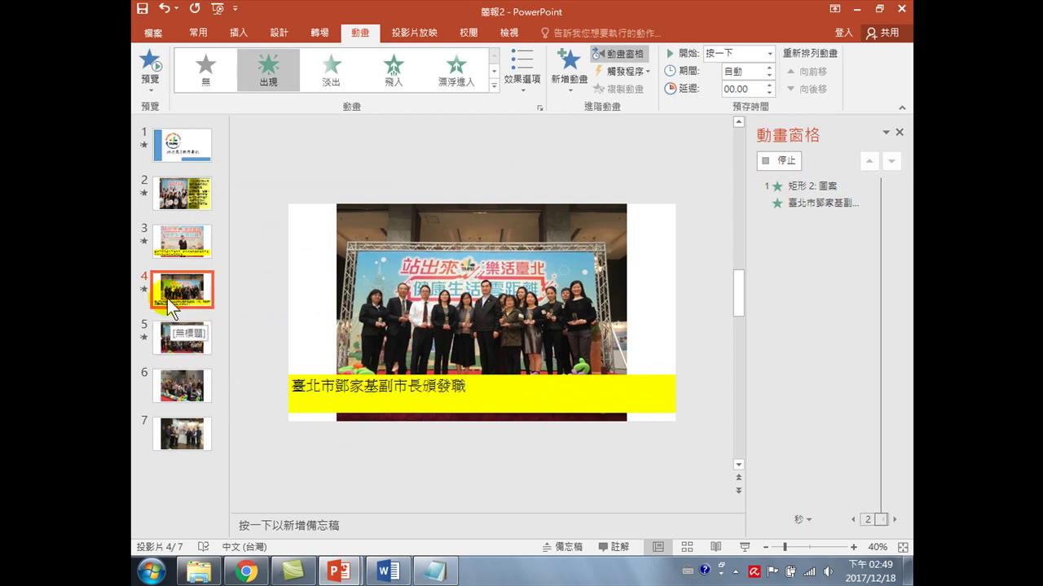
# Select all of slide 4's caption text, then bring up the Word caption document.
pyautogui.press('Up')
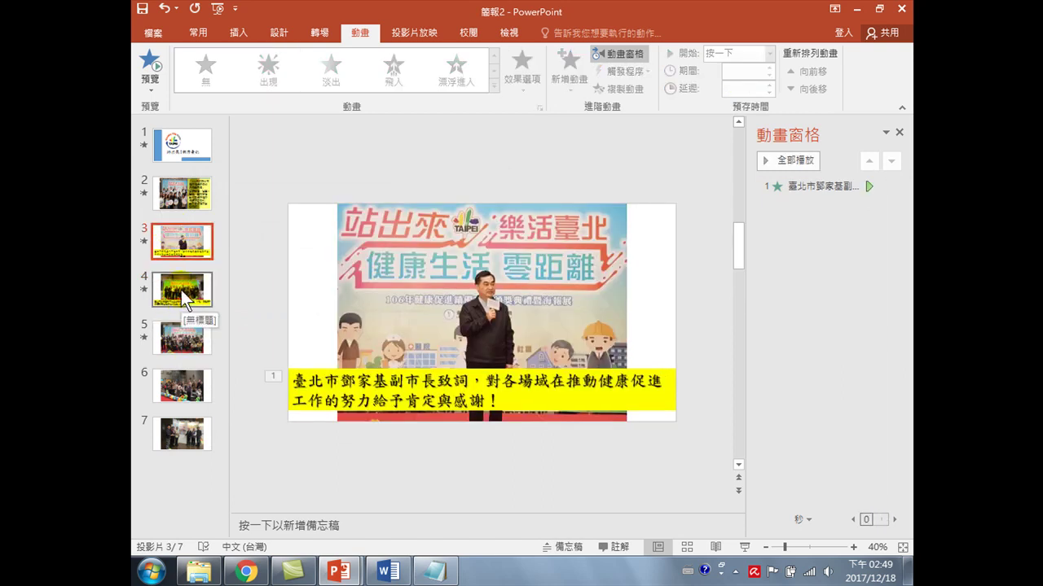
pyautogui.click(183, 301)
pyautogui.click(318, 385)
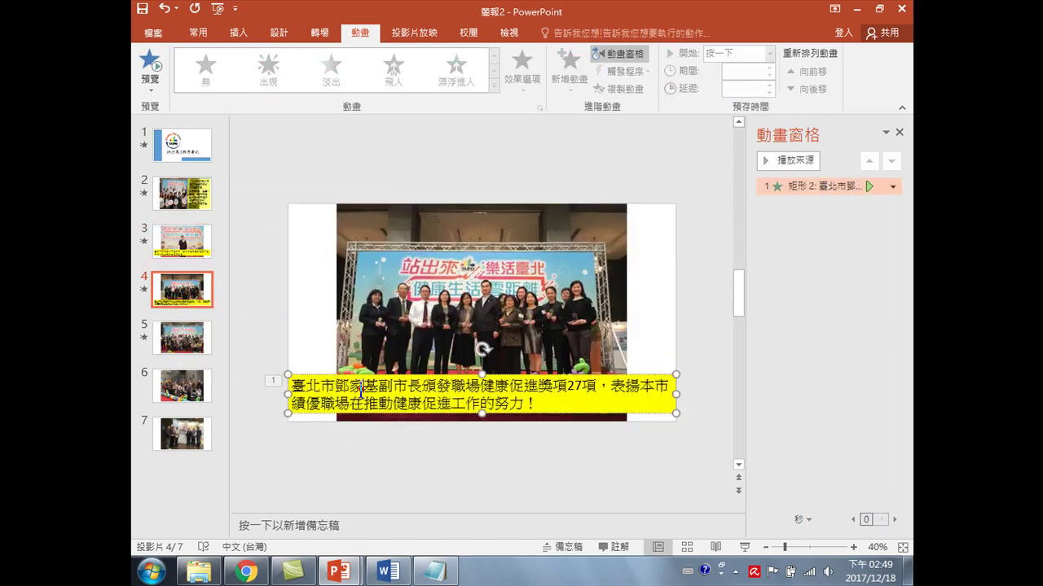
pyautogui.tripleClick(318, 385)
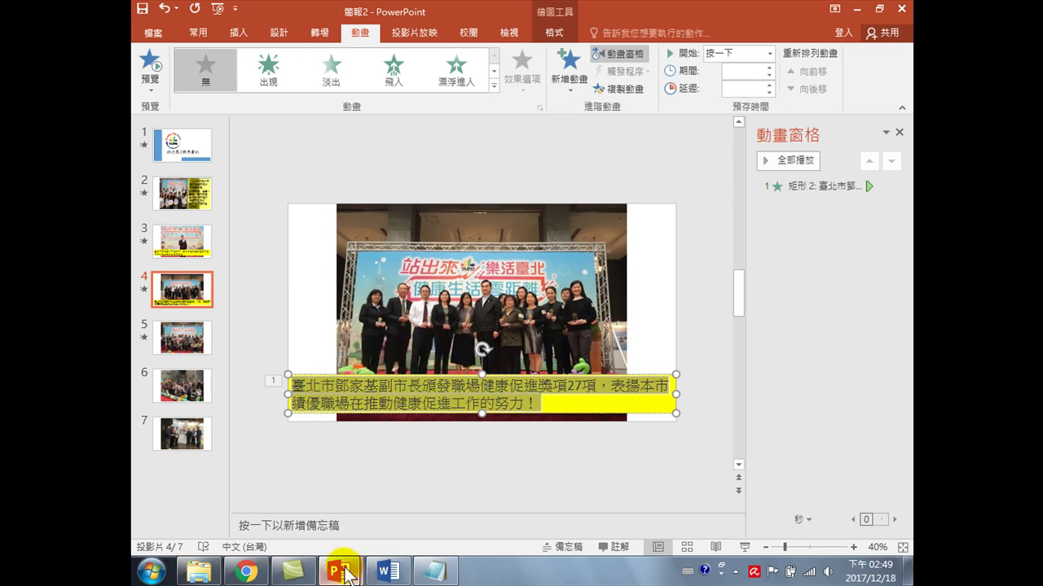
pyautogui.moveTo(387, 571)
pyautogui.click(394, 489)
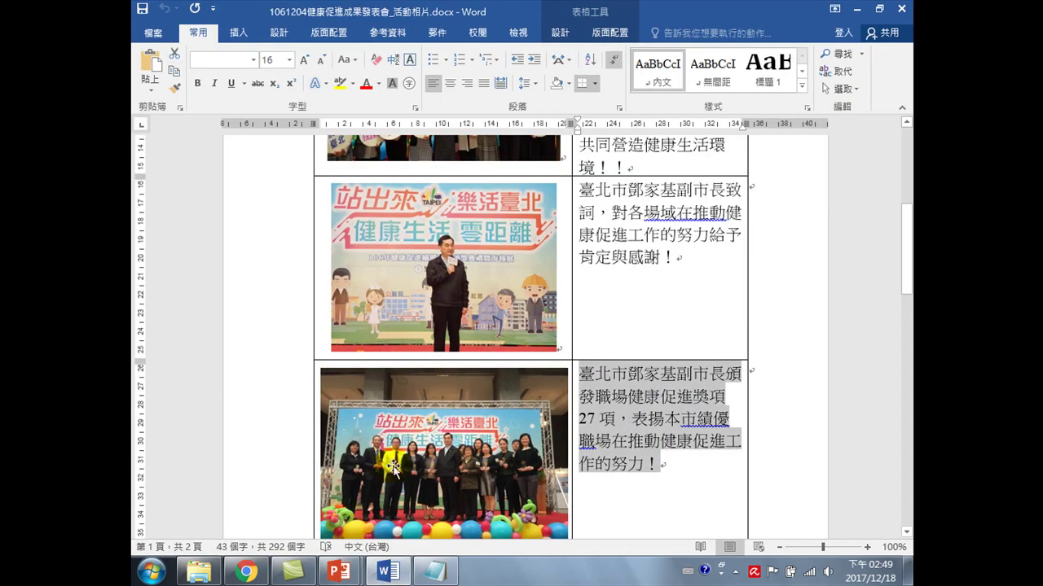
# Replace Notepad's line with the plain-text 88 community health-management awards caption from Word's page 2.
pyautogui.scroll(-2, 599, 442)
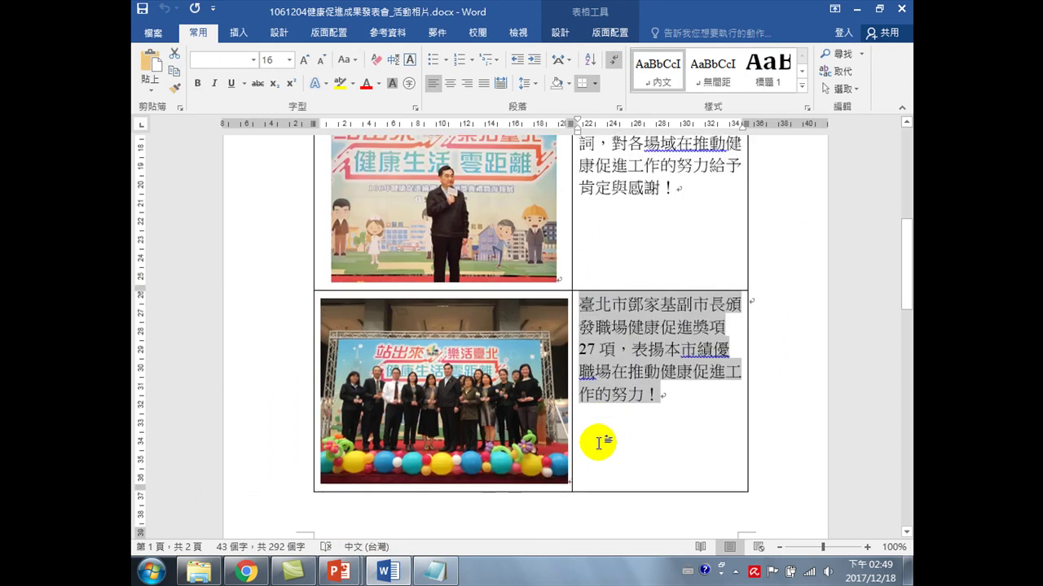
pyautogui.scroll(-4, 599, 442)
pyautogui.scroll(-6, 581, 424)
pyautogui.click(646, 281)
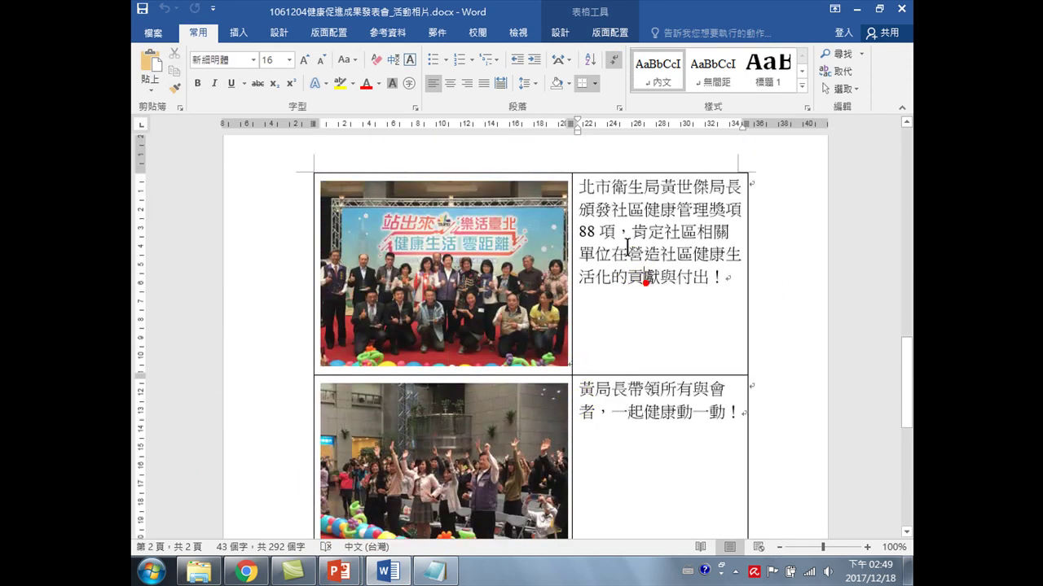
pyautogui.moveTo(578, 184); pyautogui.dragTo(728, 285)
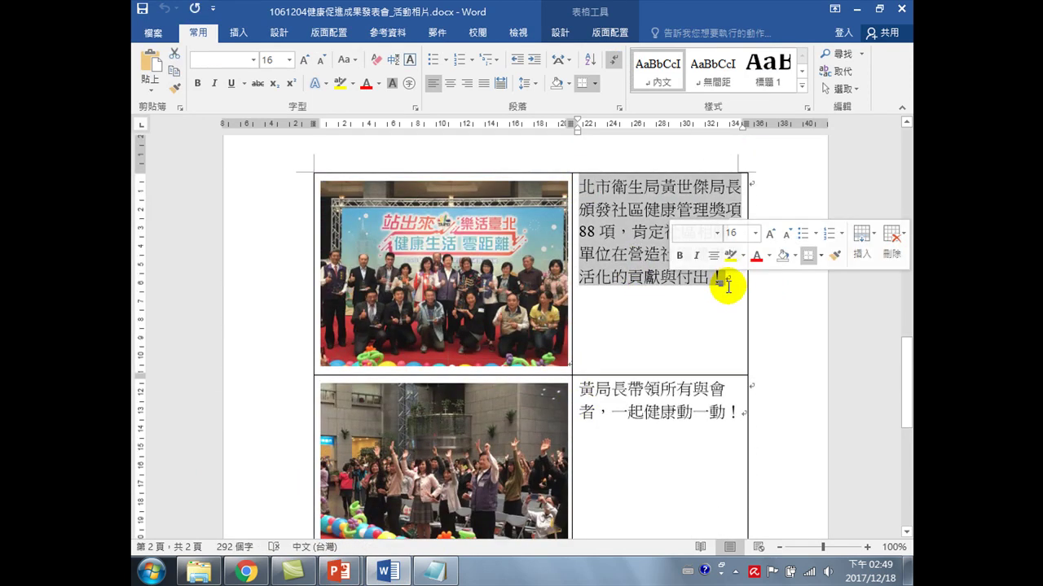
pyautogui.click(434, 570)
pyautogui.press('Delete')
pyautogui.write('北市衛生局黃世傑局長頒發社區健康管理獎項88項，肯定社區相關單位在營造社區健康生活化的貢獻與付出！')
pyautogui.moveTo(778, 85); pyautogui.dragTo(134, 90)
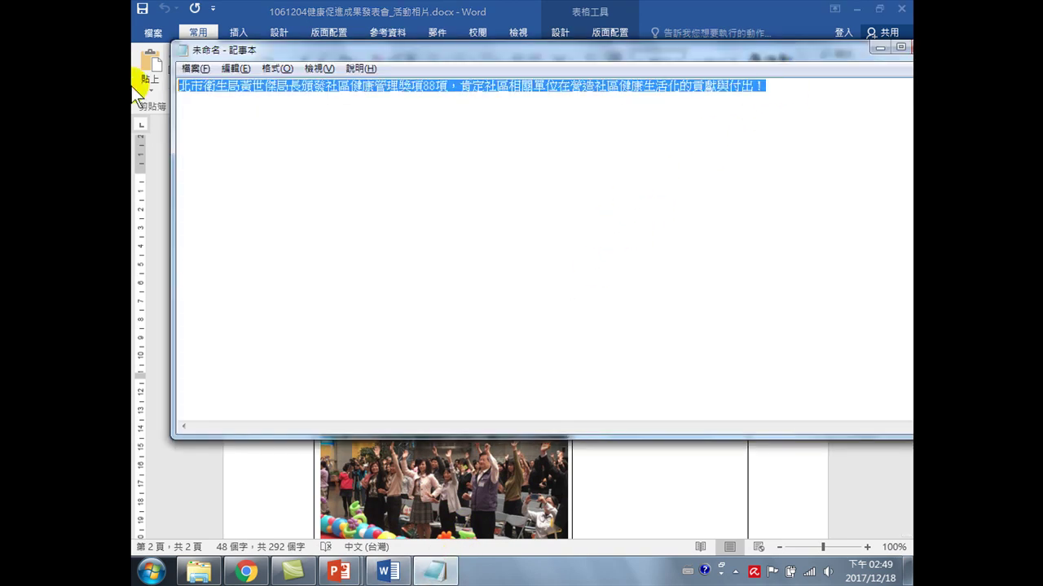
pyautogui.click(163, 143)
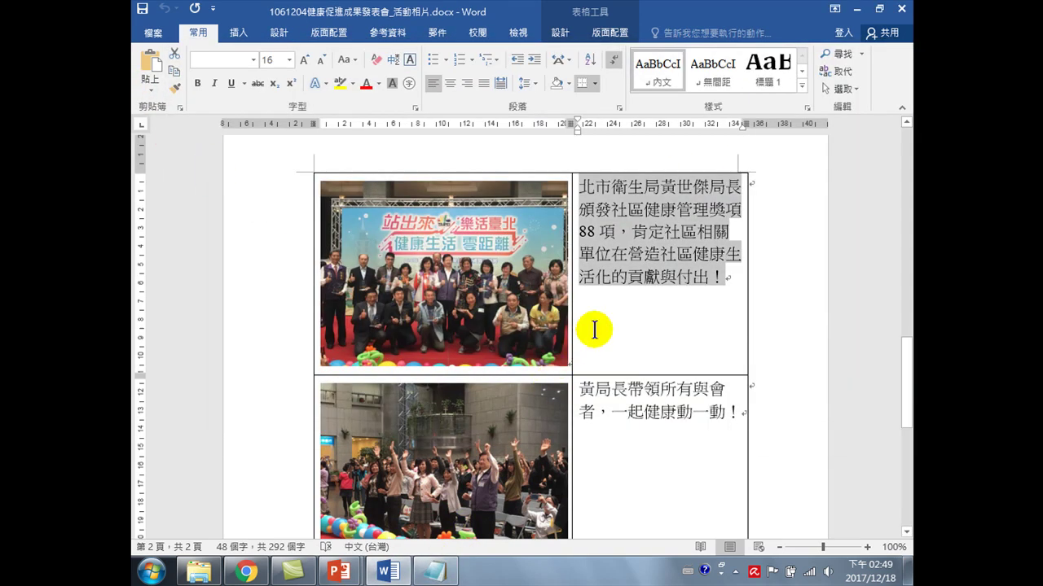
# Put the 88-awards text in slide 4's yellow caption with text shadow, unbolded, at 36 pt.
pyautogui.moveTo(339, 572)
pyautogui.click(412, 492)
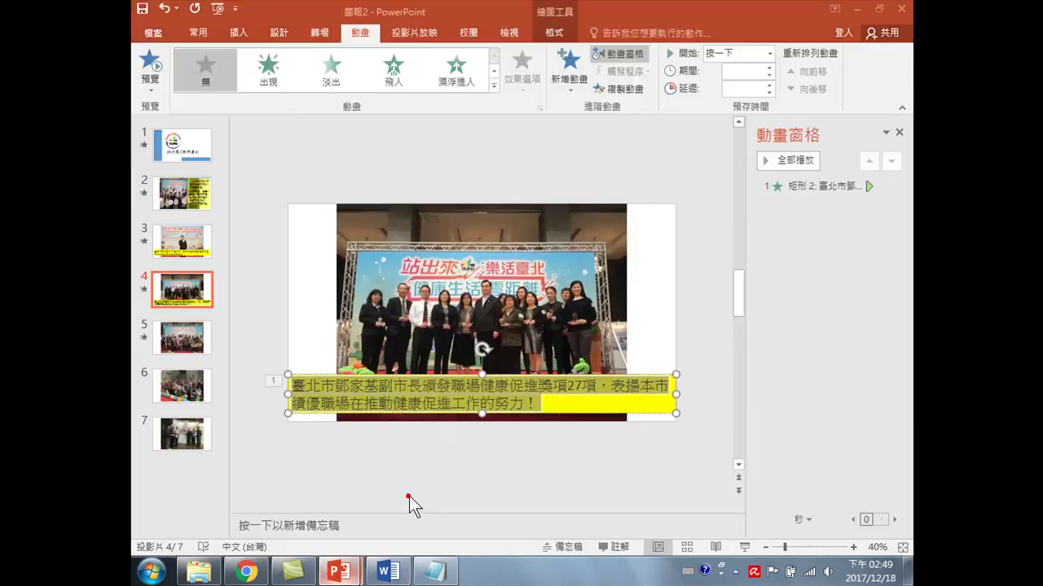
pyautogui.write('北市衛生局黃世傑局長頒發社區健康管理獎項88項，肯定社區相關單位在營造社區健康生活化的貢獻與付出！')
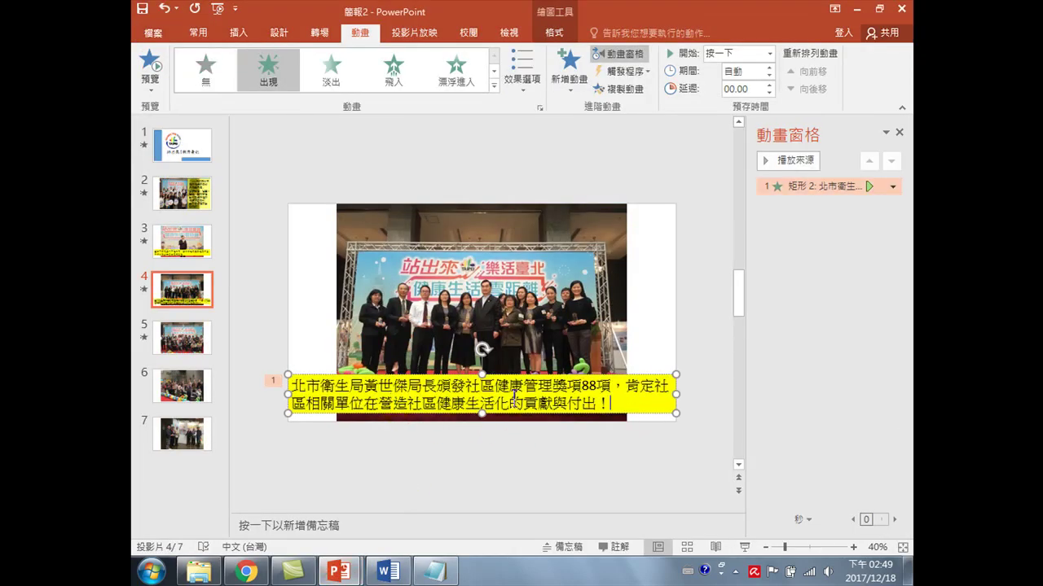
pyautogui.hotkey('ctrl', 'a')
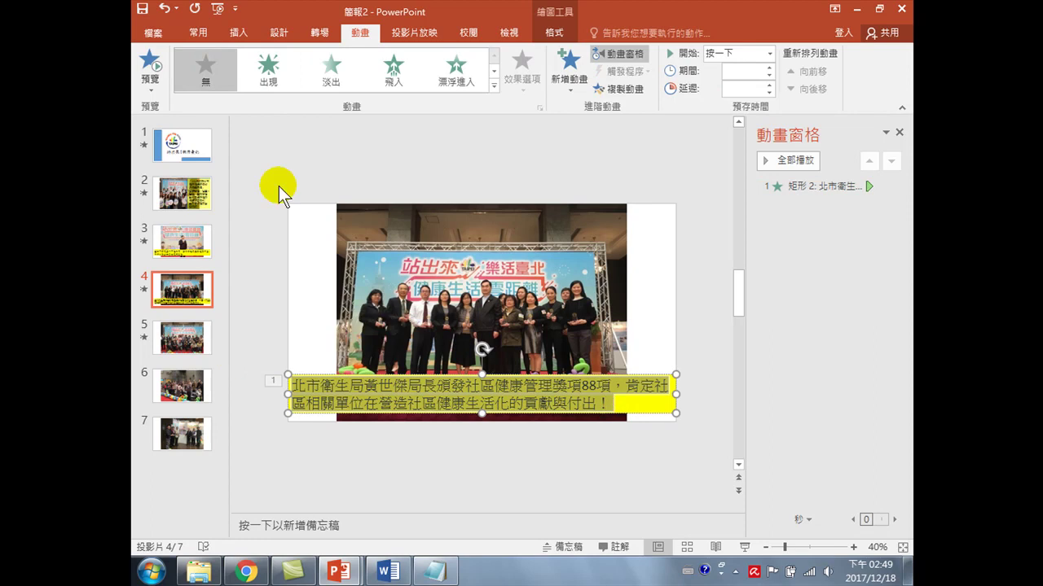
pyautogui.click(199, 33)
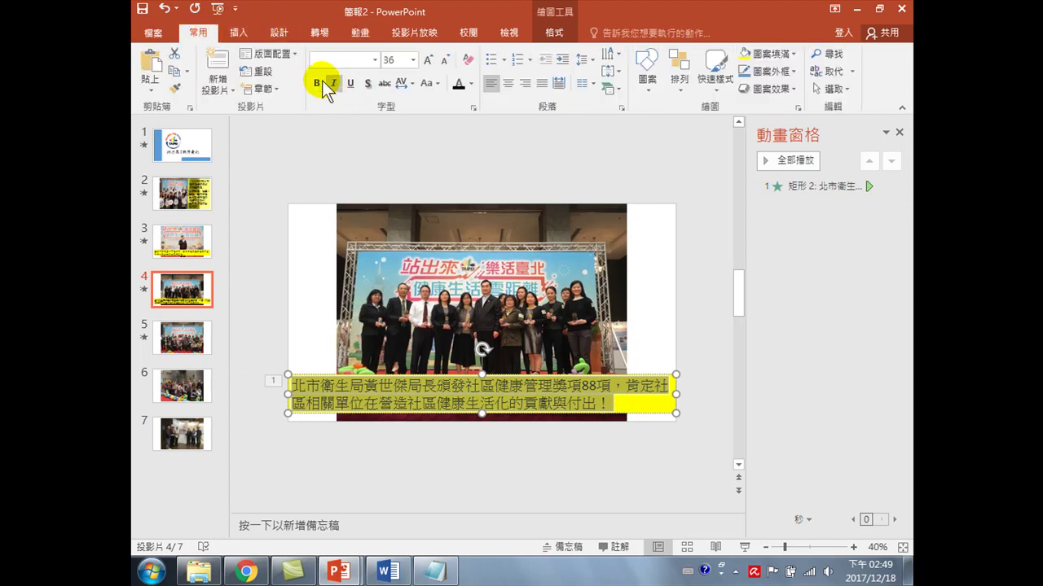
pyautogui.click(367, 83)
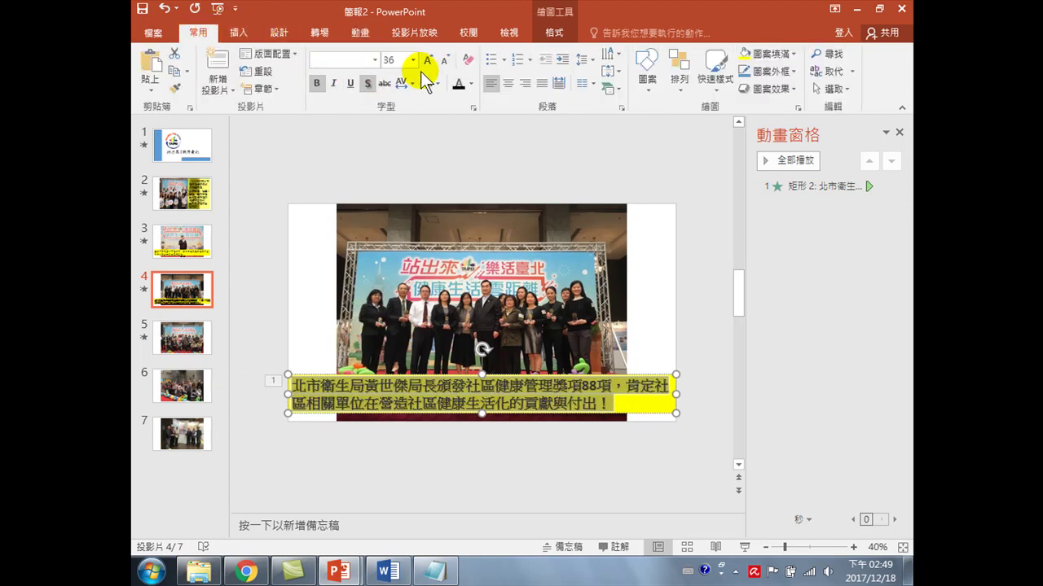
pyautogui.click(316, 83)
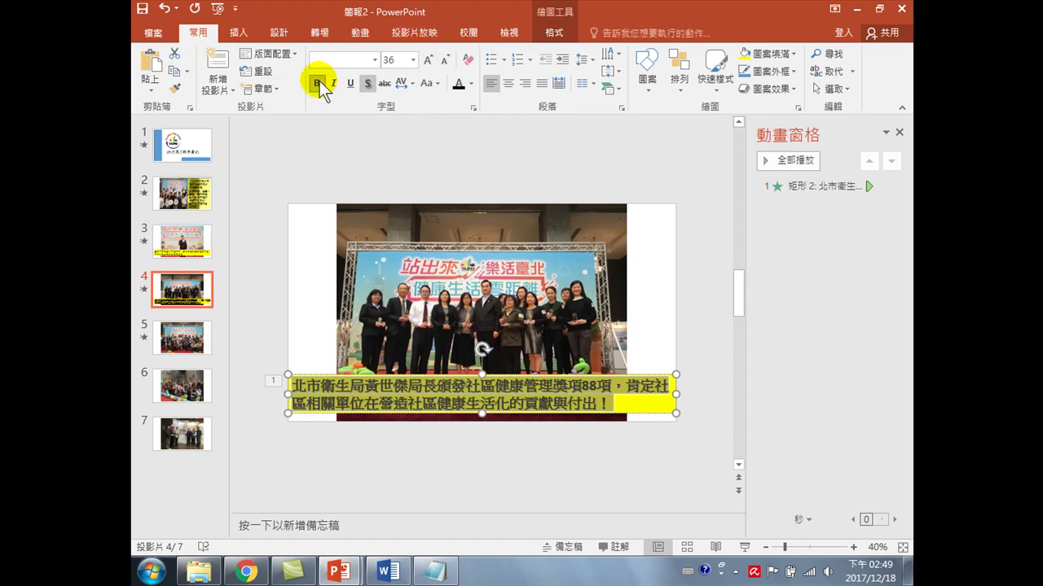
pyautogui.click(428, 60)
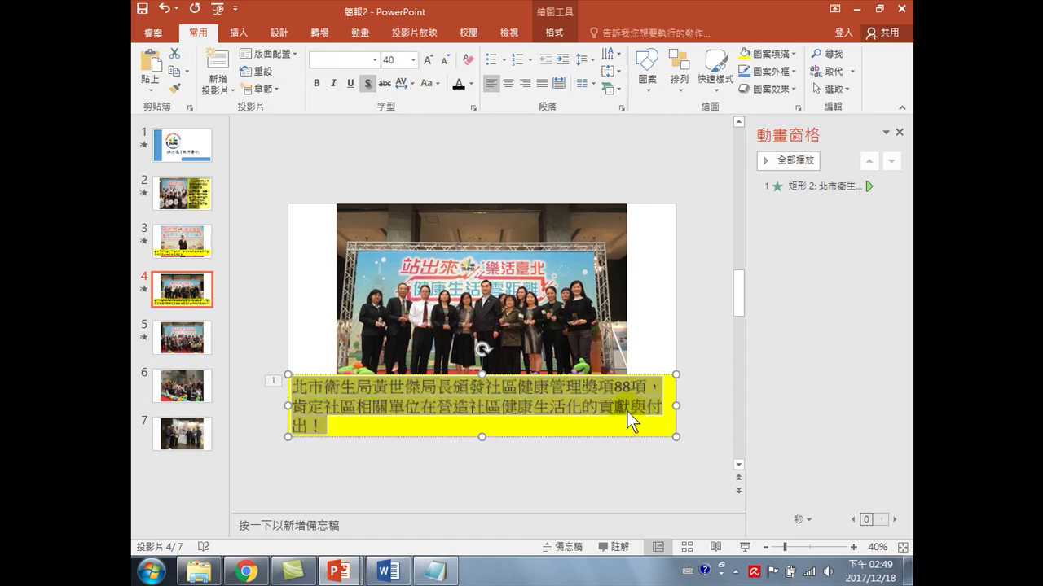
pyautogui.click(444, 60)
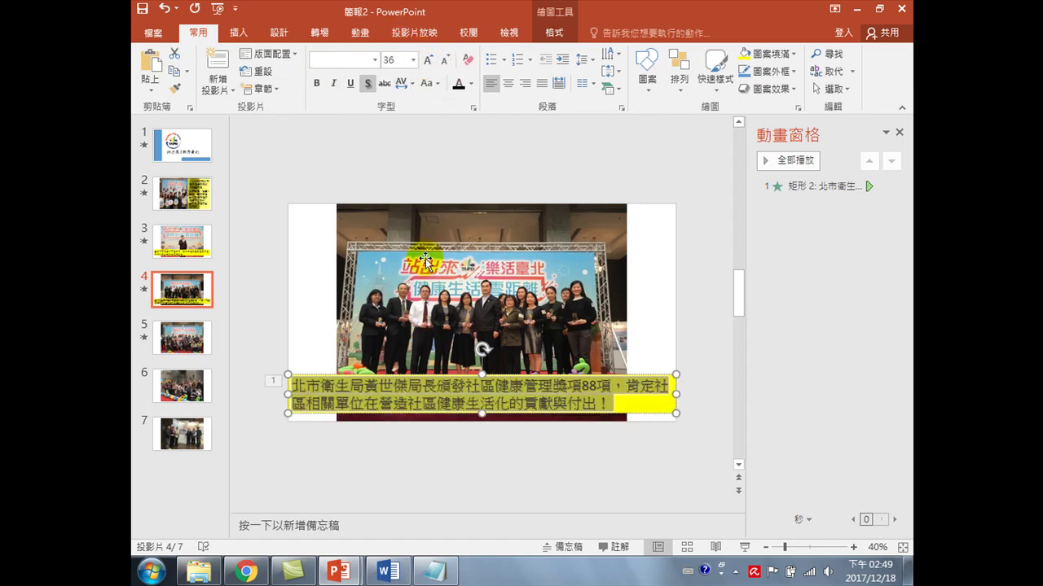
pyautogui.click(252, 300)
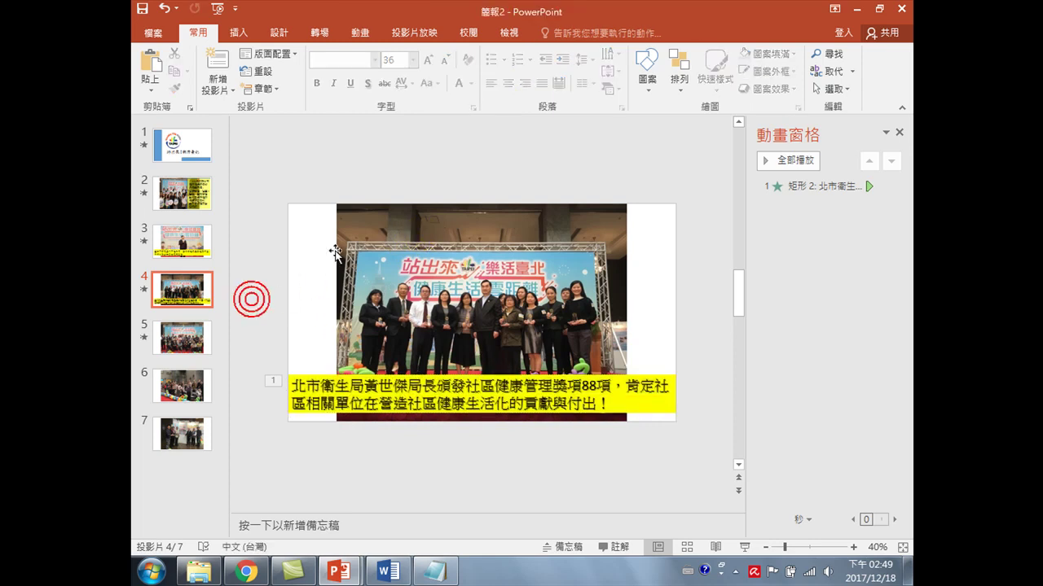
pyautogui.click(185, 240)
pyautogui.click(187, 285)
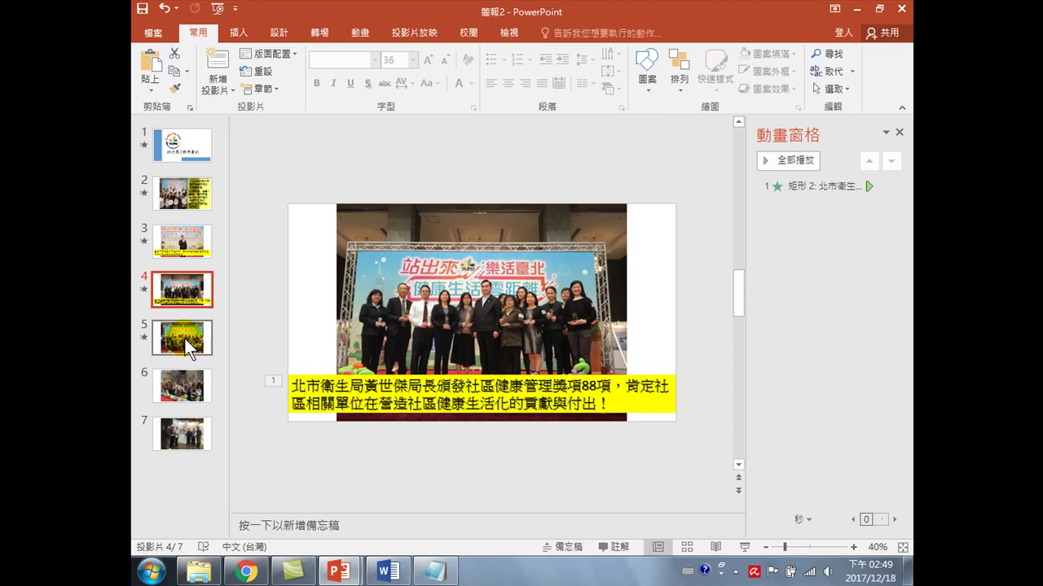
# Browse slide thumbnails 3 through 6, settle on slide 5, then bring Word forward.
pyautogui.click(185, 339)
pyautogui.click(181, 385)
pyautogui.click(167, 288)
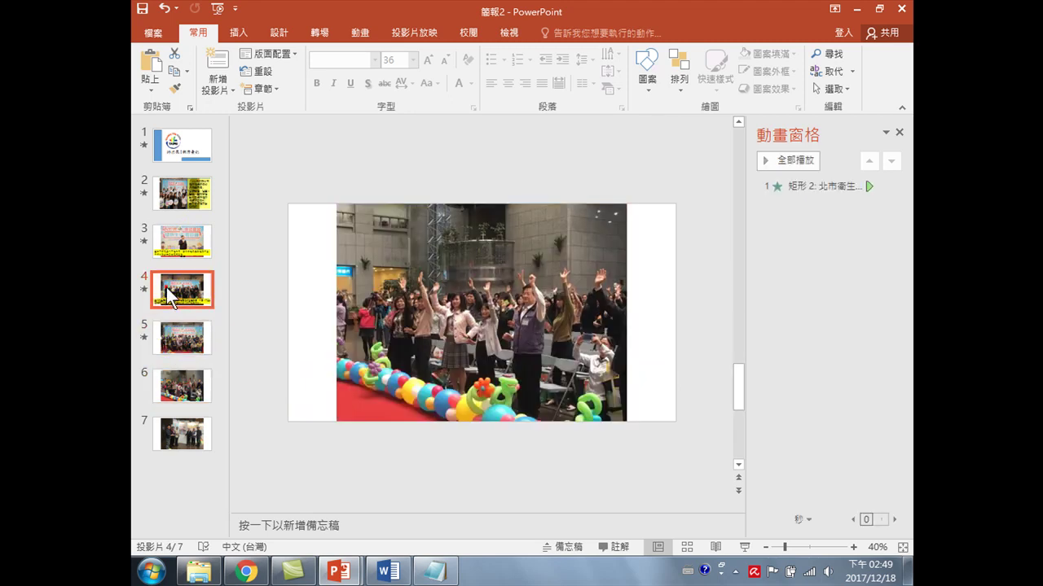
pyautogui.click(147, 289)
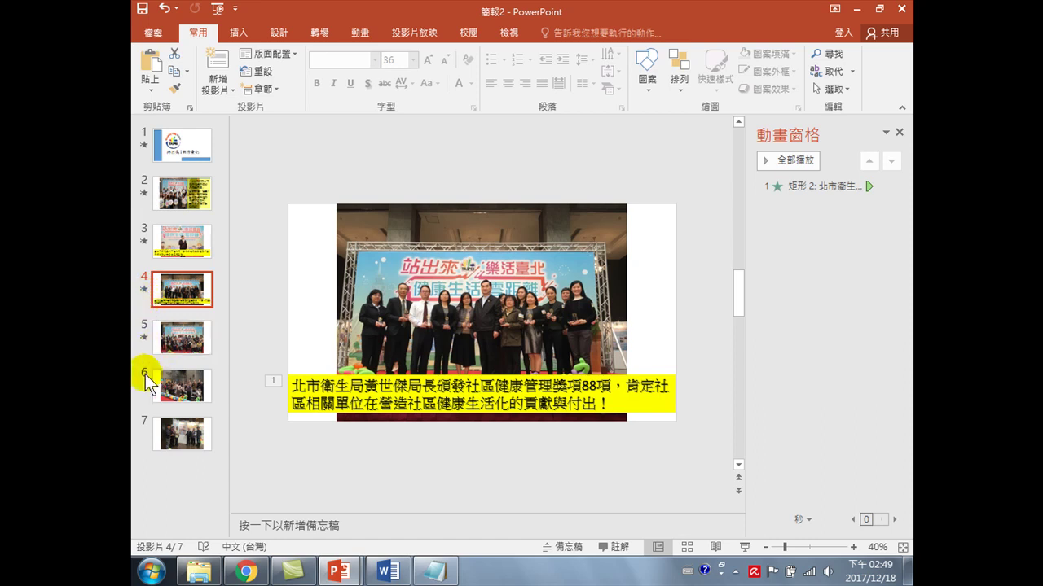
pyautogui.click(185, 344)
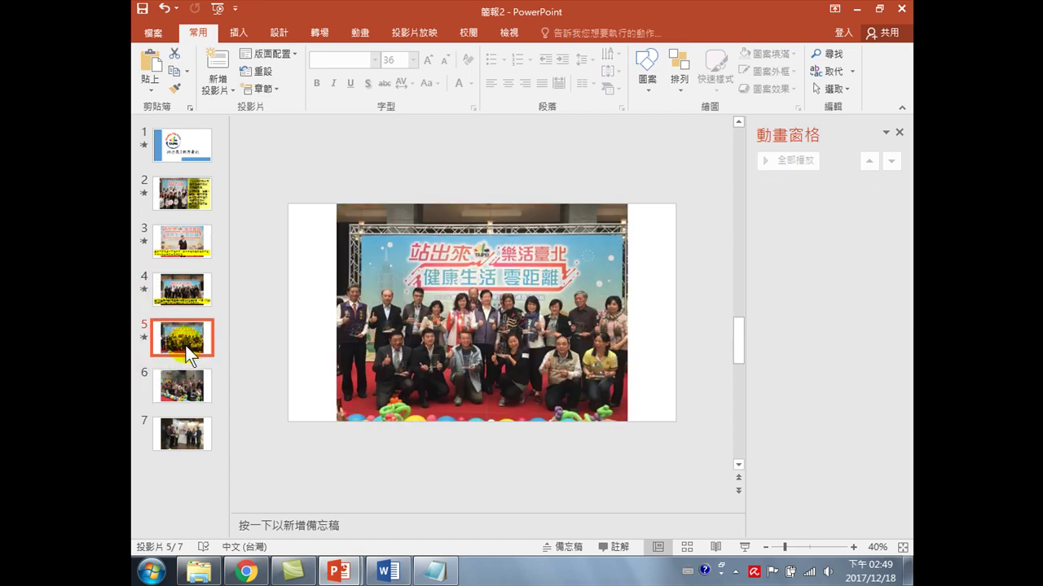
pyautogui.click(181, 239)
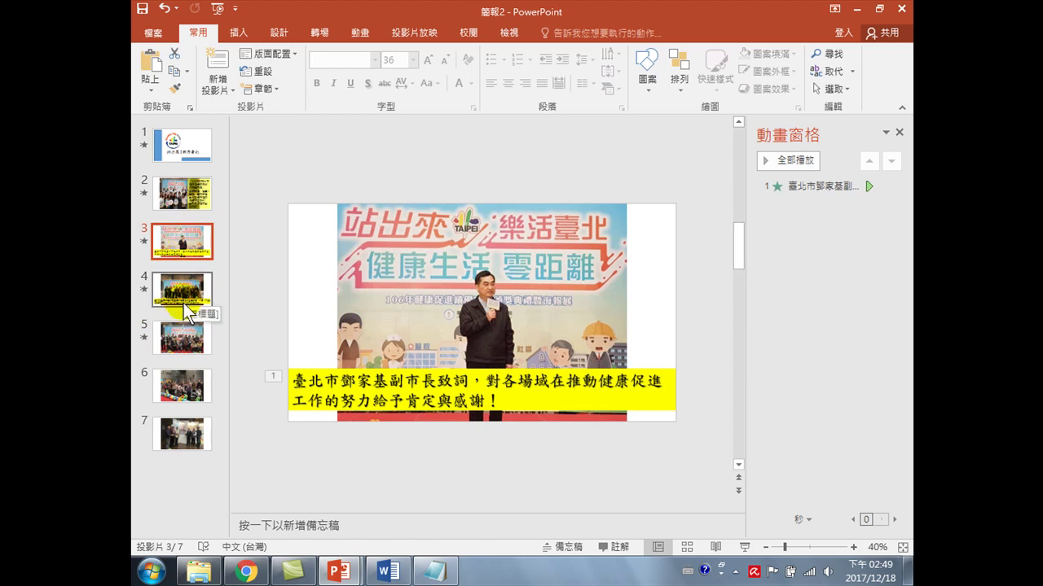
pyautogui.click(185, 291)
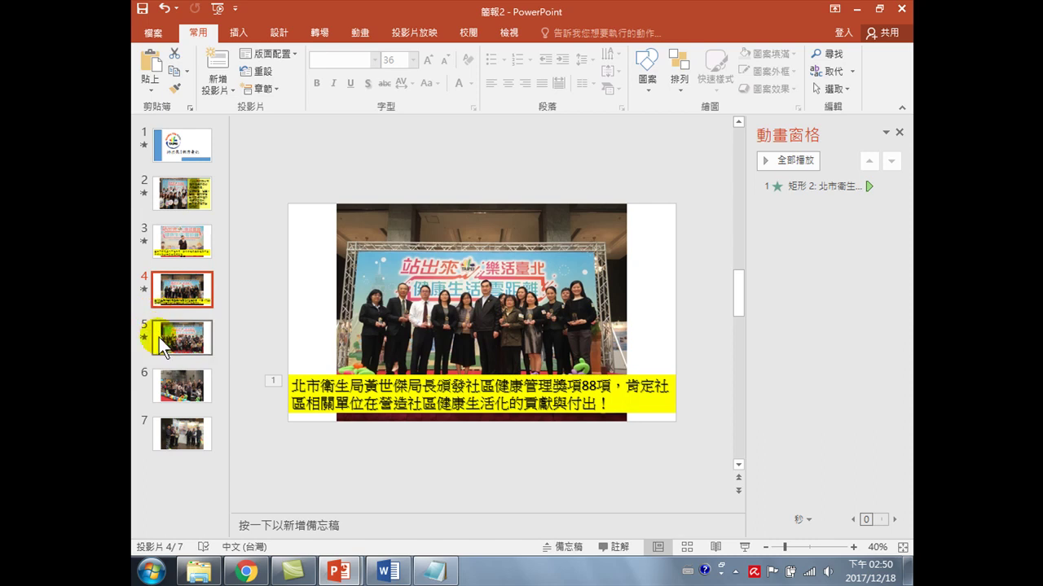
pyautogui.click(181, 386)
pyautogui.click(178, 336)
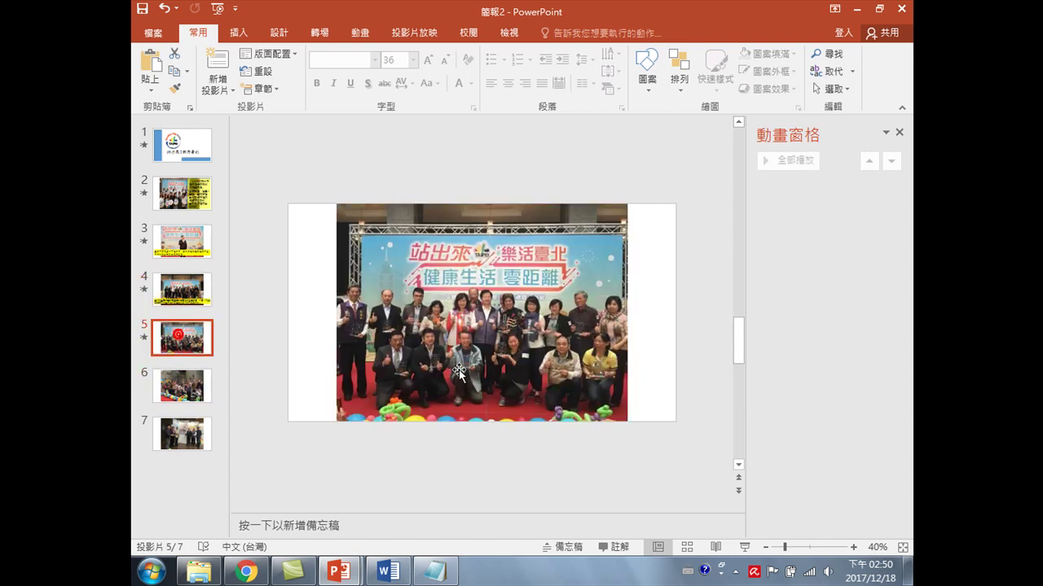
pyautogui.click(388, 572)
# Paste 黃局長帶領所有與會者，一起健康動一動！ into Notepad, select it, and return to 簡報2.
pyautogui.scroll(-3, 602, 331)
pyautogui.scroll(-2, 611, 268)
pyautogui.scroll(2, 608, 256)
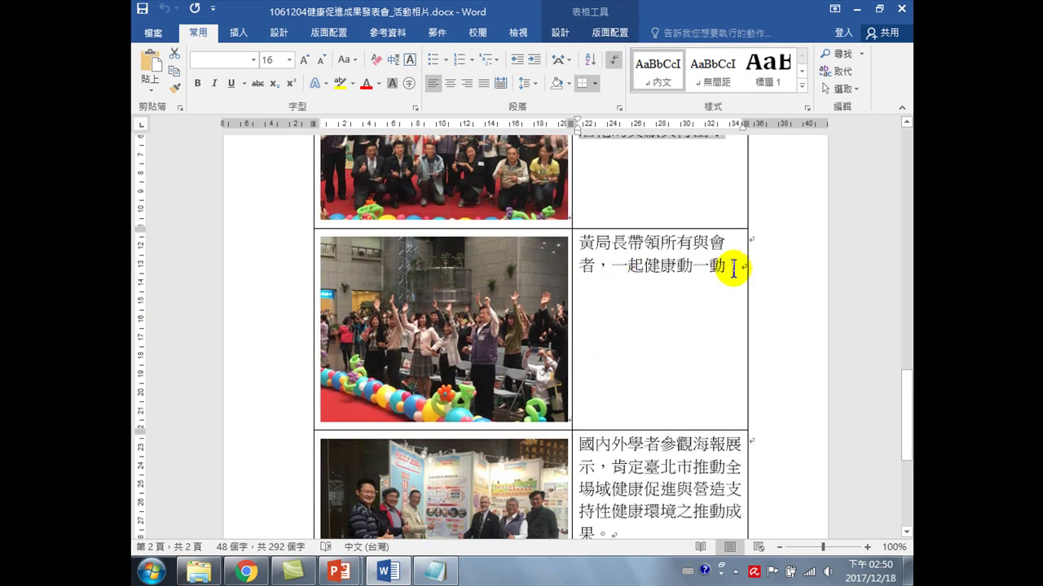
pyautogui.moveTo(735, 265); pyautogui.dragTo(570, 257)
pyautogui.hotkey('ctrl', 'c')
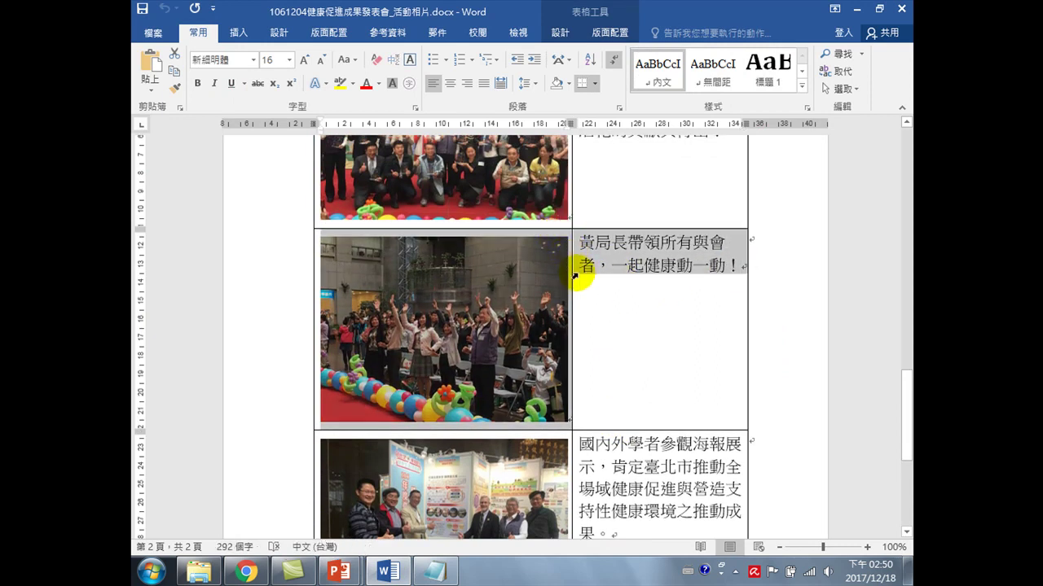
pyautogui.click(435, 570)
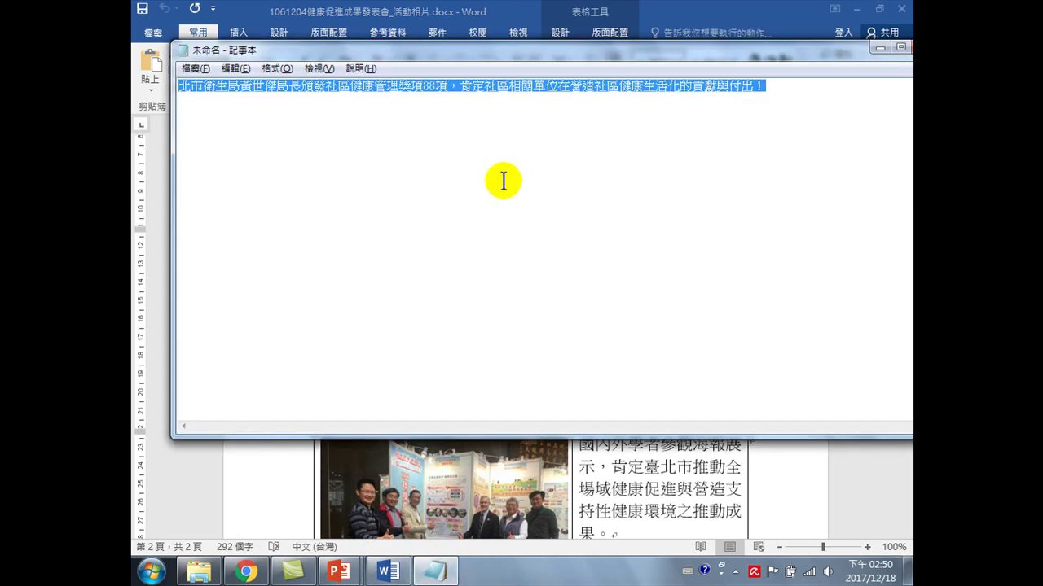
pyautogui.hotkey('ctrl', 'v')
pyautogui.moveTo(472, 87); pyautogui.dragTo(145, 90)
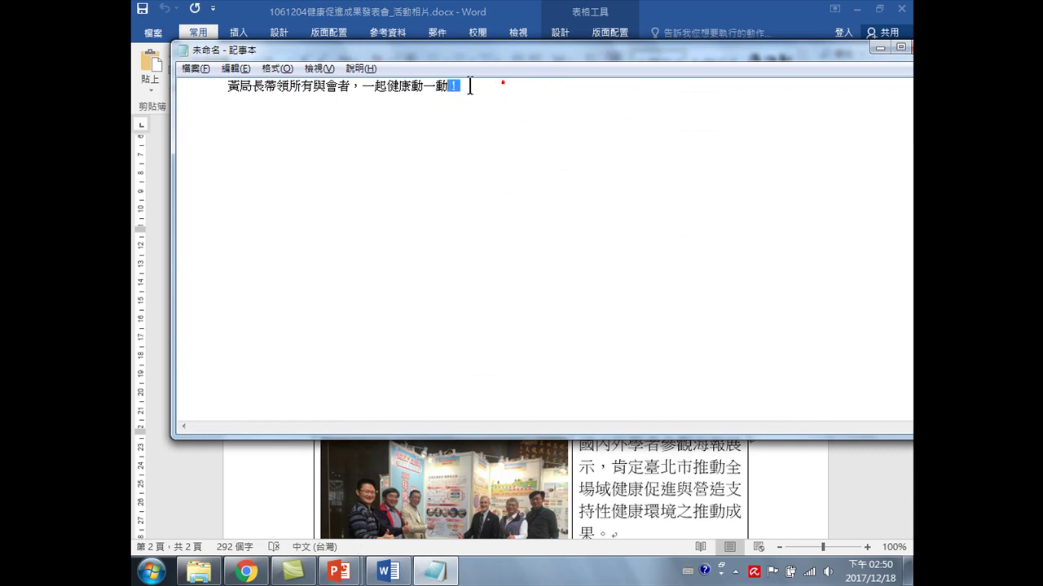
pyautogui.click(242, 92)
pyautogui.doubleClick(228, 86)
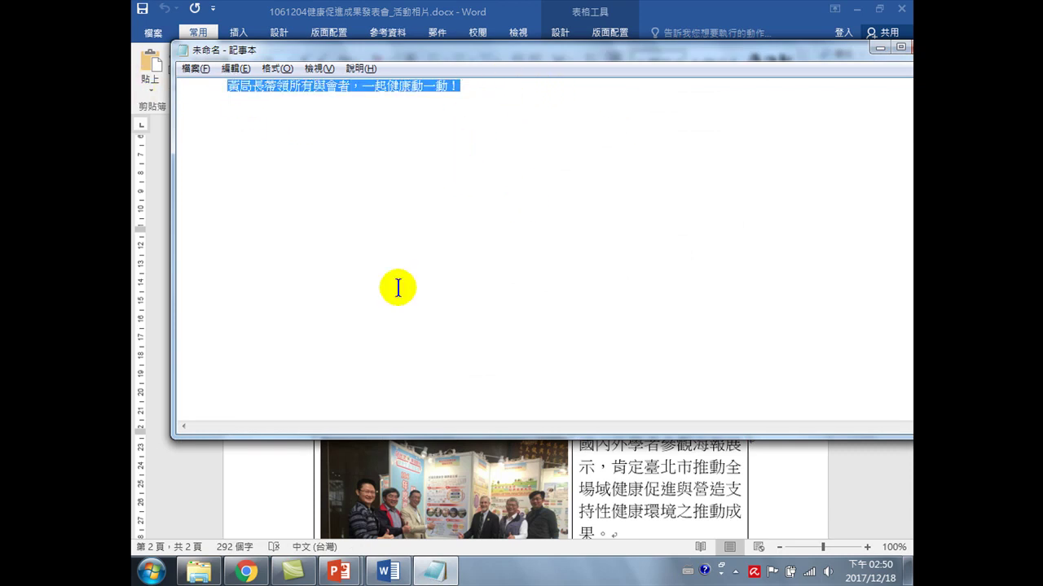
pyautogui.click(339, 571)
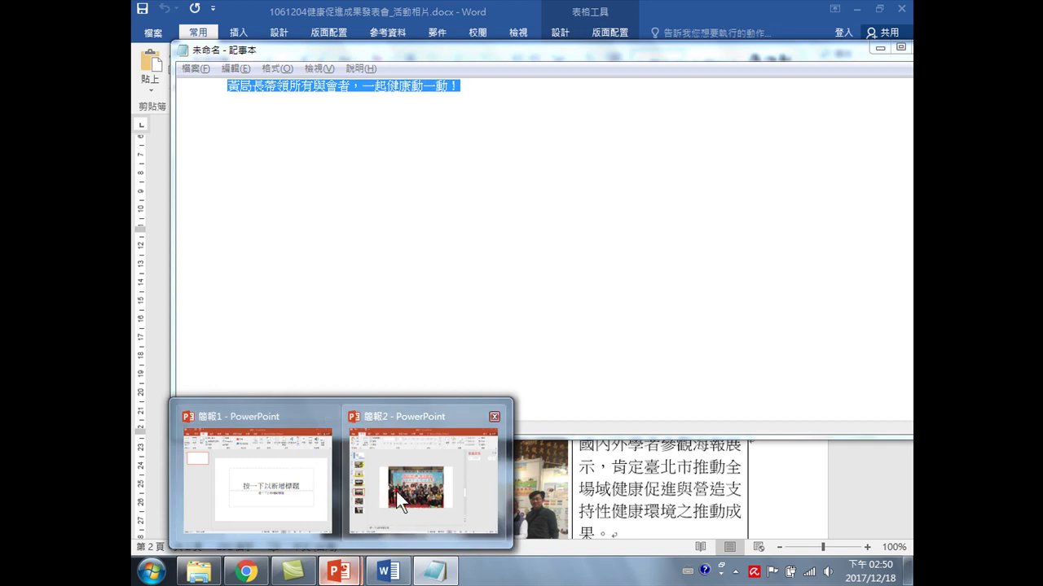
pyautogui.click(396, 491)
# Paste the exercising caption onto slide 5 with text shadow and yellow fill, placed along the bottom.
pyautogui.hotkey('ctrl', 'v')
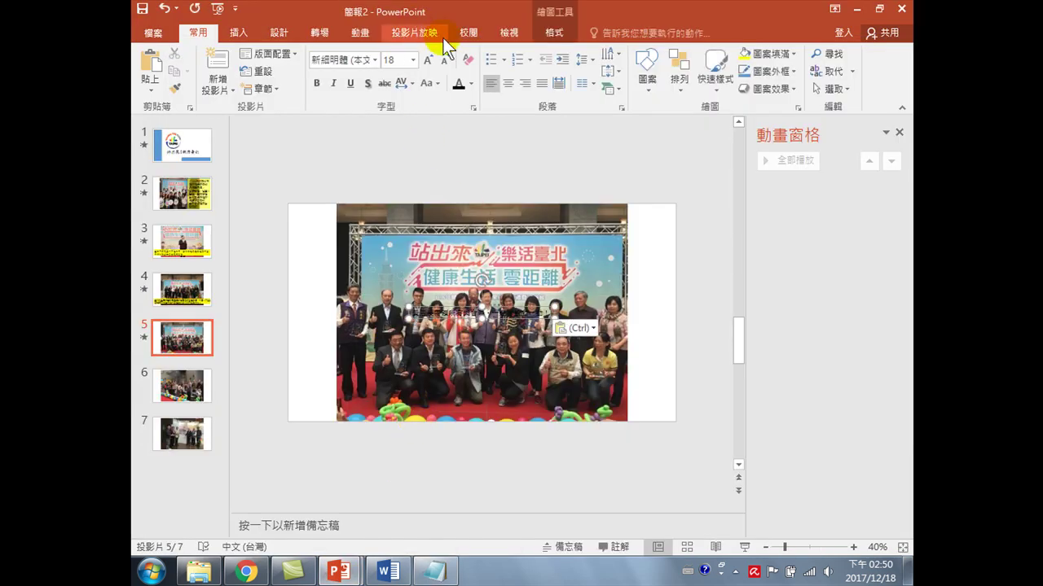
pyautogui.click(457, 83)
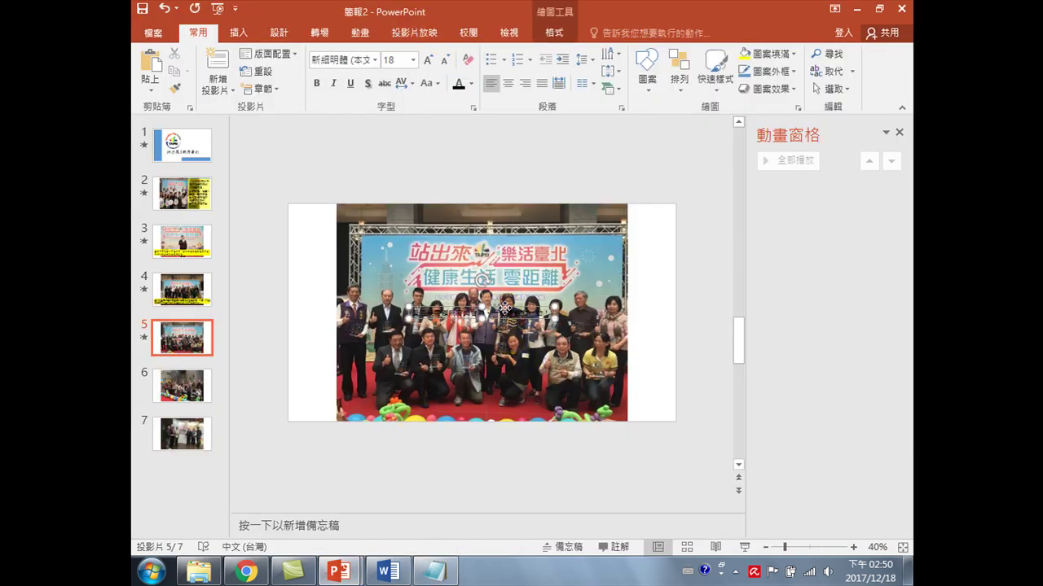
pyautogui.click(366, 83)
pyautogui.click(457, 83)
pyautogui.click(552, 35)
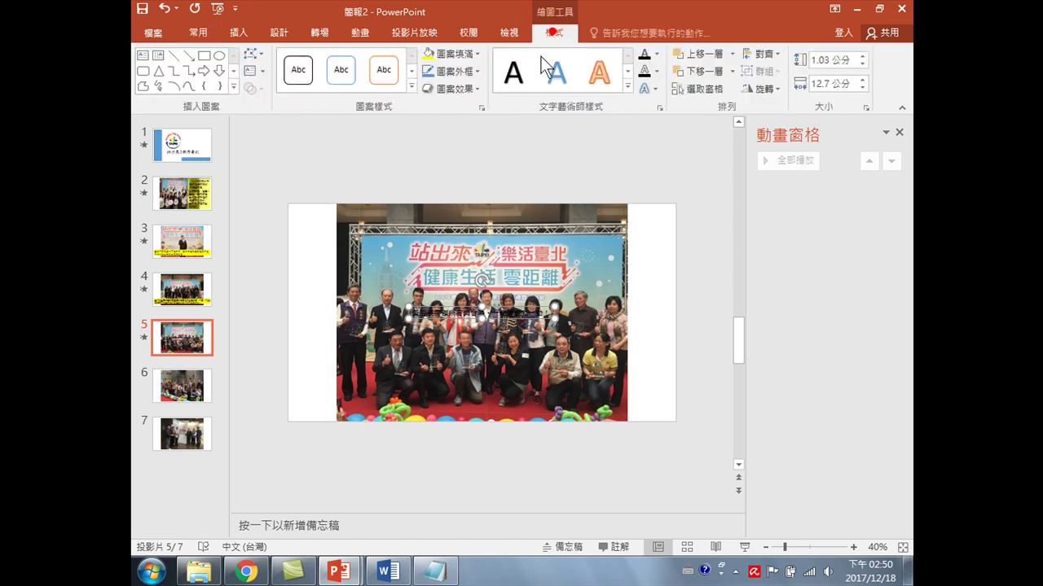
pyautogui.click(432, 53)
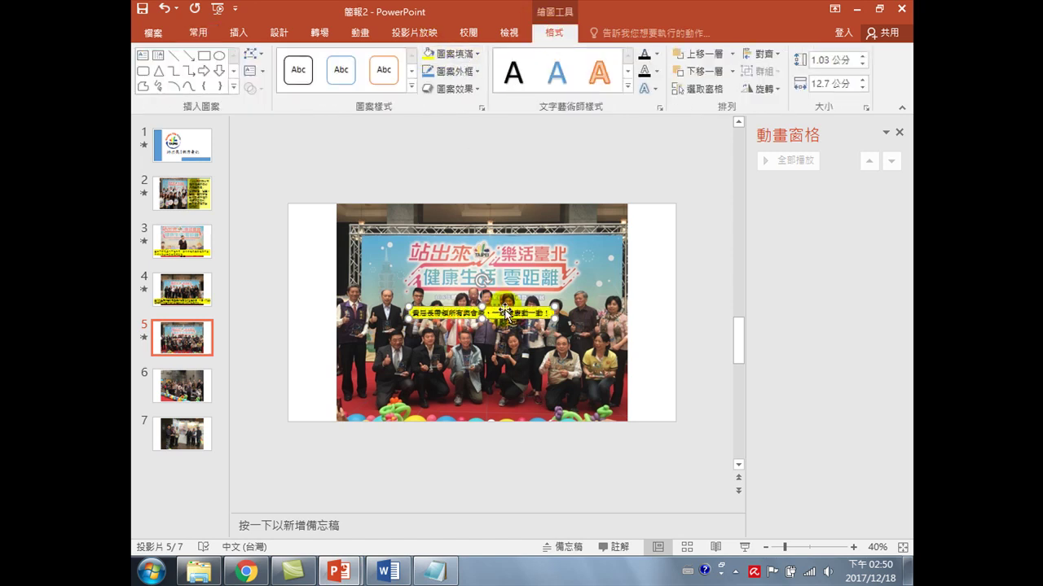
pyautogui.moveTo(506, 310); pyautogui.dragTo(435, 393)
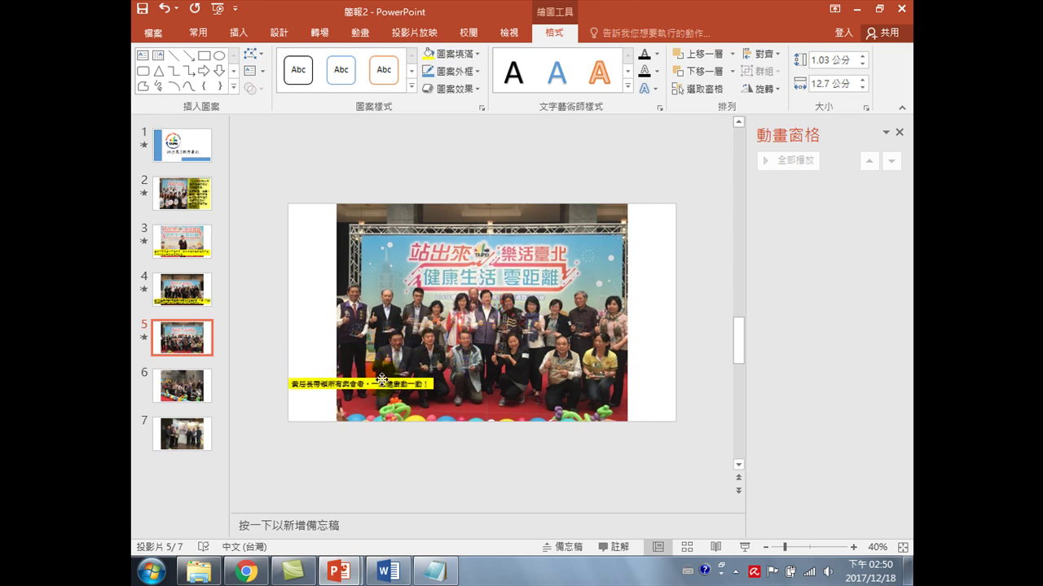
pyautogui.moveTo(435, 394); pyautogui.dragTo(640, 397)
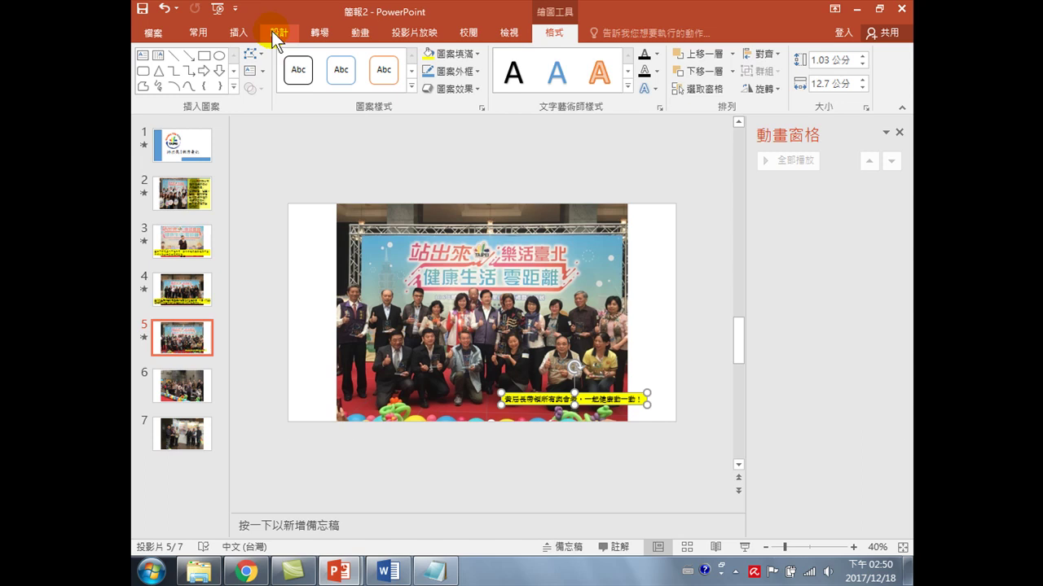
# Enlarge slide 5's caption text to 40 pt and adjust its position.
pyautogui.click(198, 32)
pyautogui.click(427, 61)
pyautogui.click(427, 61)
pyautogui.click(428, 60)
pyautogui.click(428, 60)
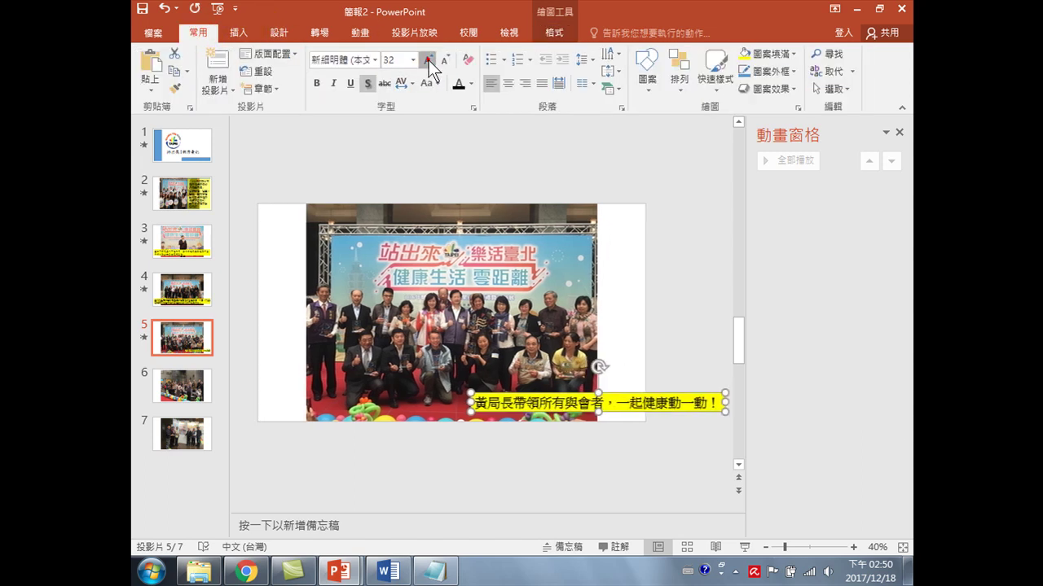
pyautogui.click(428, 61)
pyautogui.click(428, 60)
pyautogui.moveTo(651, 384); pyautogui.dragTo(585, 373)
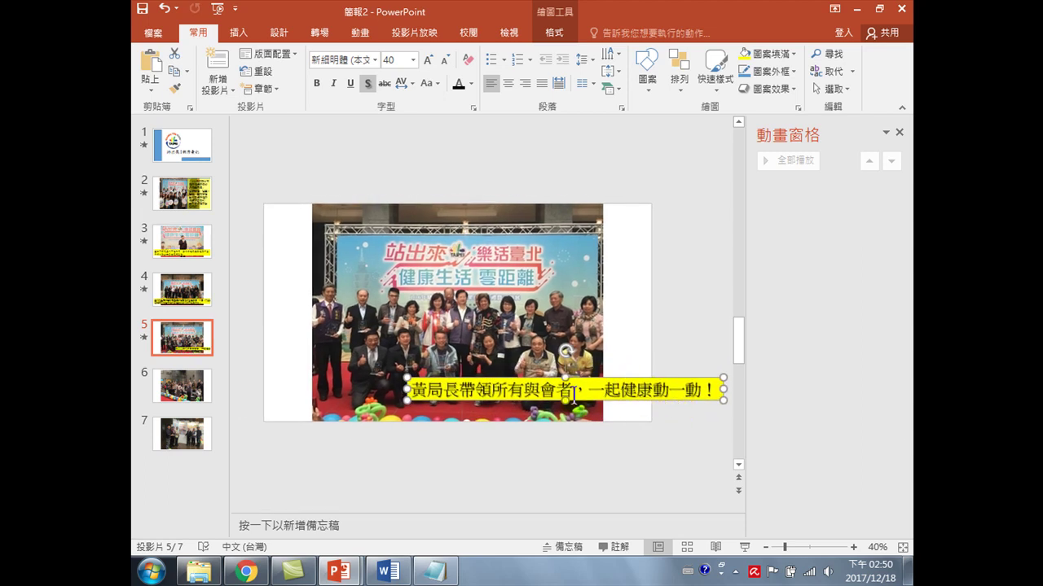
pyautogui.click(206, 391)
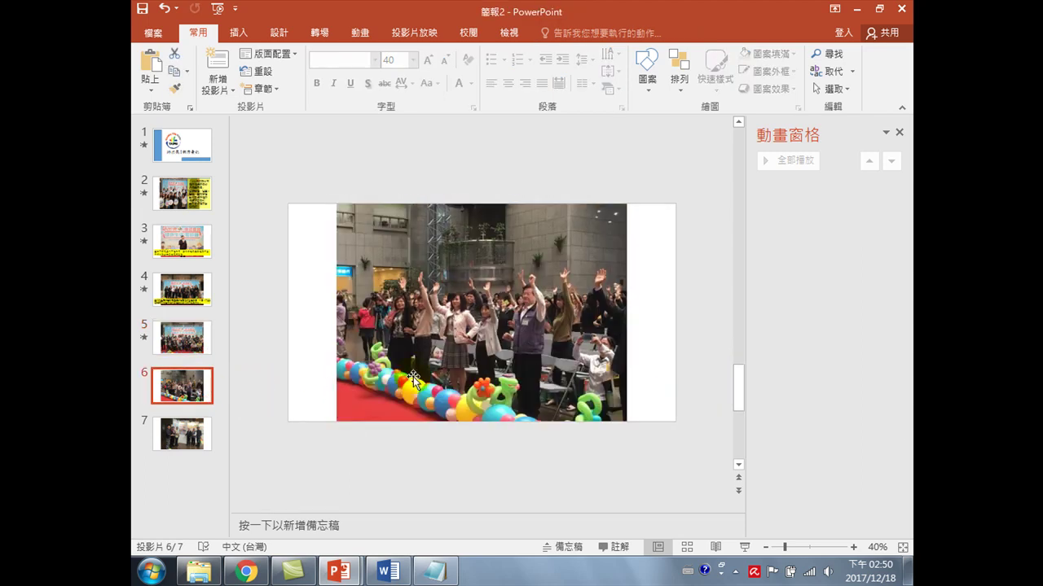
# Paste the yellow caption onto slide 6 and size it to wrap onto two lines over the photo's lower edge.
pyautogui.hotkey('ctrl', 'v')
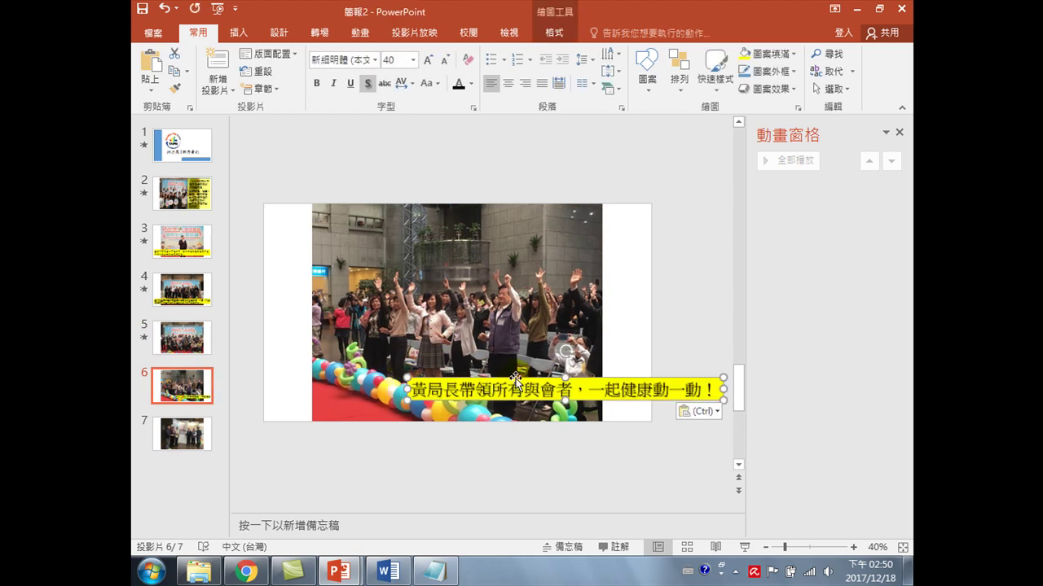
pyautogui.moveTo(515, 381); pyautogui.dragTo(483, 375)
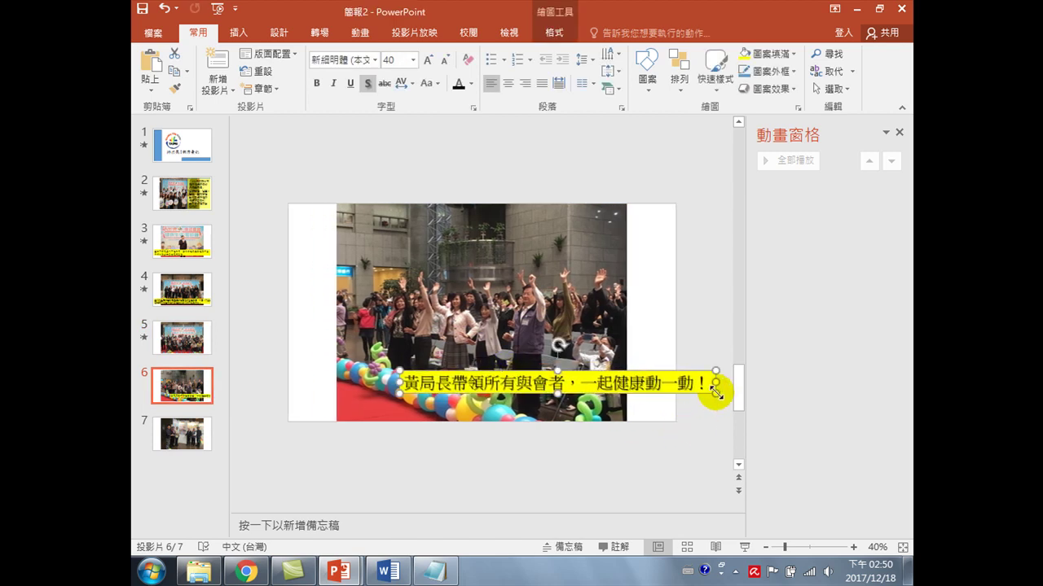
pyautogui.moveTo(715, 393); pyautogui.dragTo(636, 413)
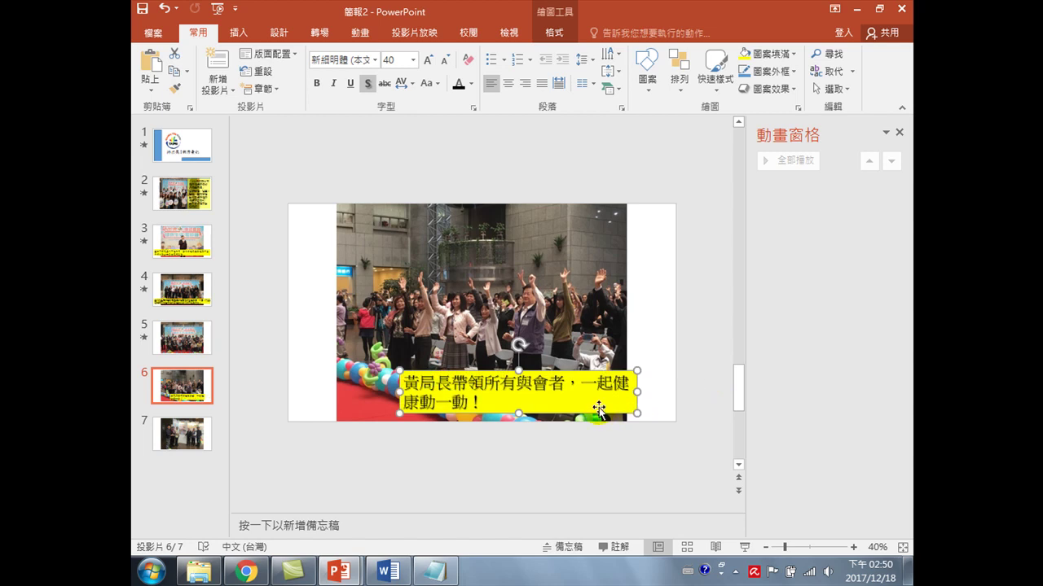
pyautogui.moveTo(573, 375); pyautogui.dragTo(621, 369)
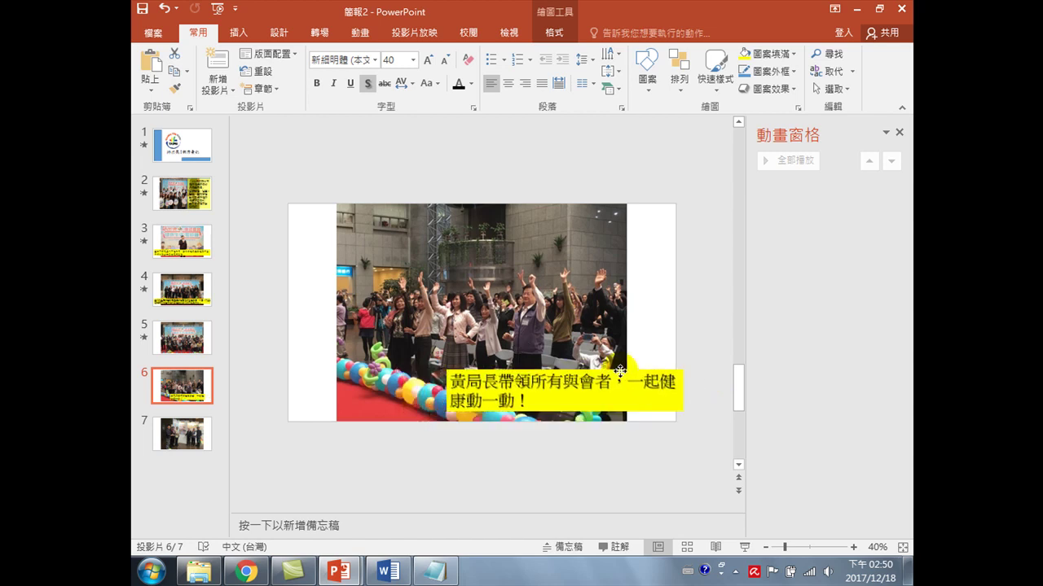
pyautogui.moveTo(685, 387); pyautogui.dragTo(636, 388)
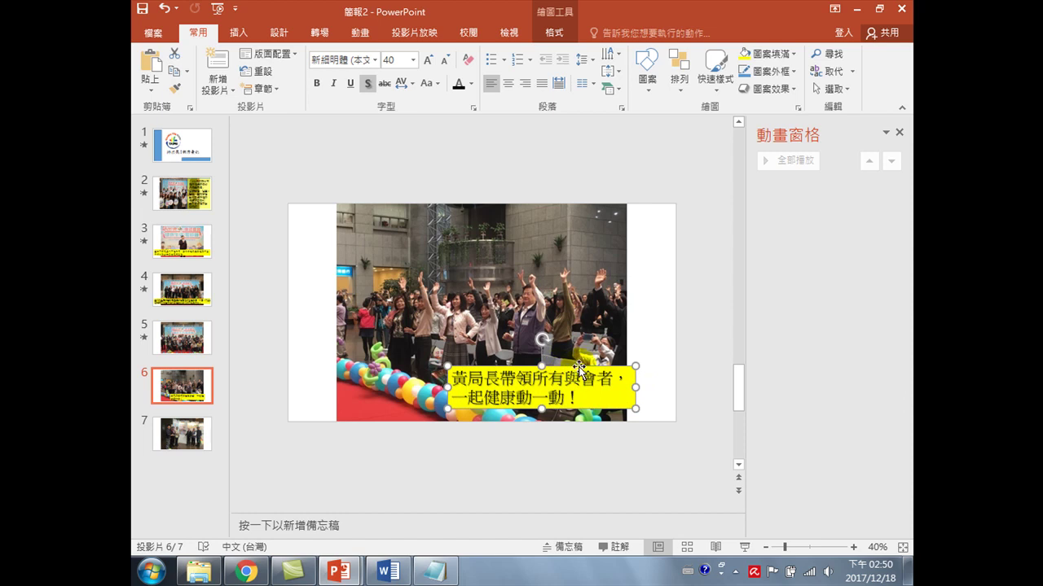
pyautogui.moveTo(579, 368); pyautogui.dragTo(565, 370)
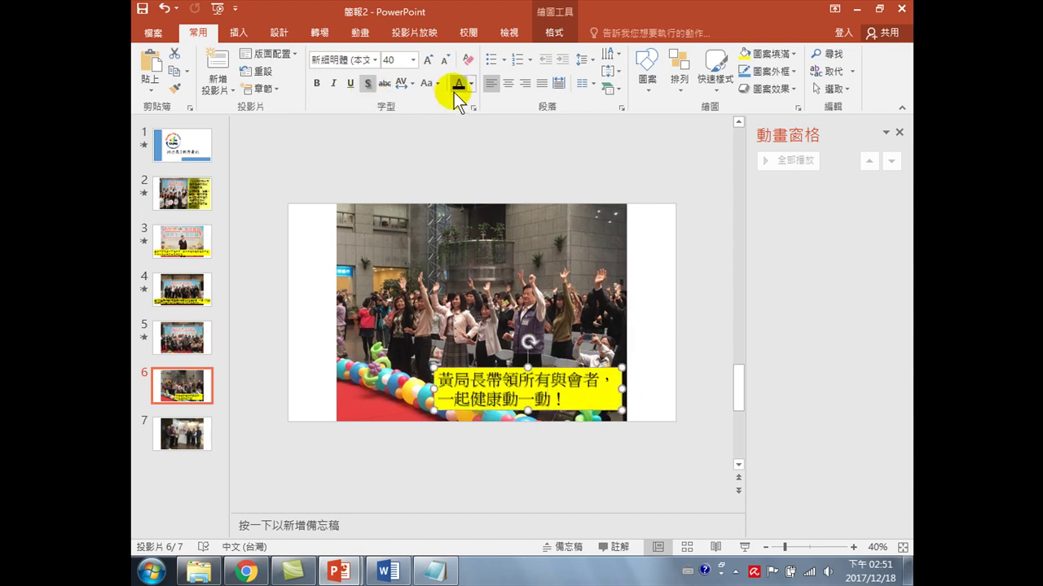
# Set the slide 6 caption font to 標楷體.
pyautogui.click(375, 60)
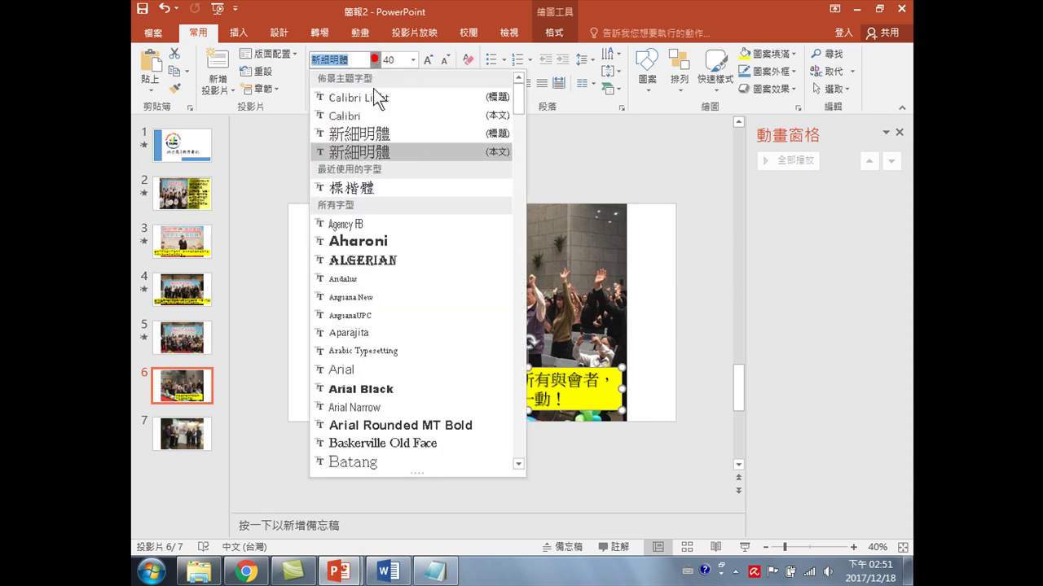
pyautogui.click(353, 188)
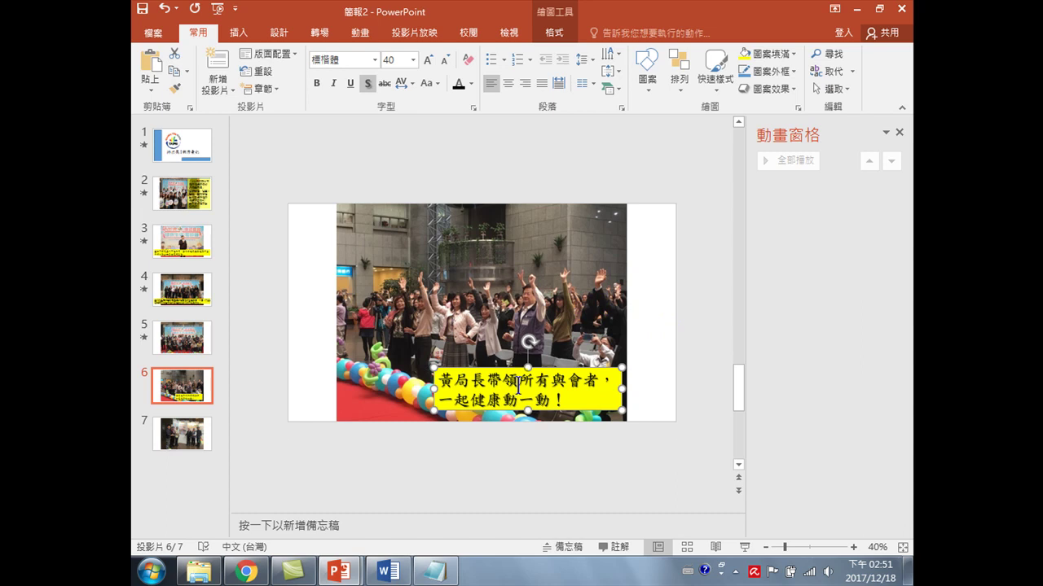
pyautogui.click(562, 262)
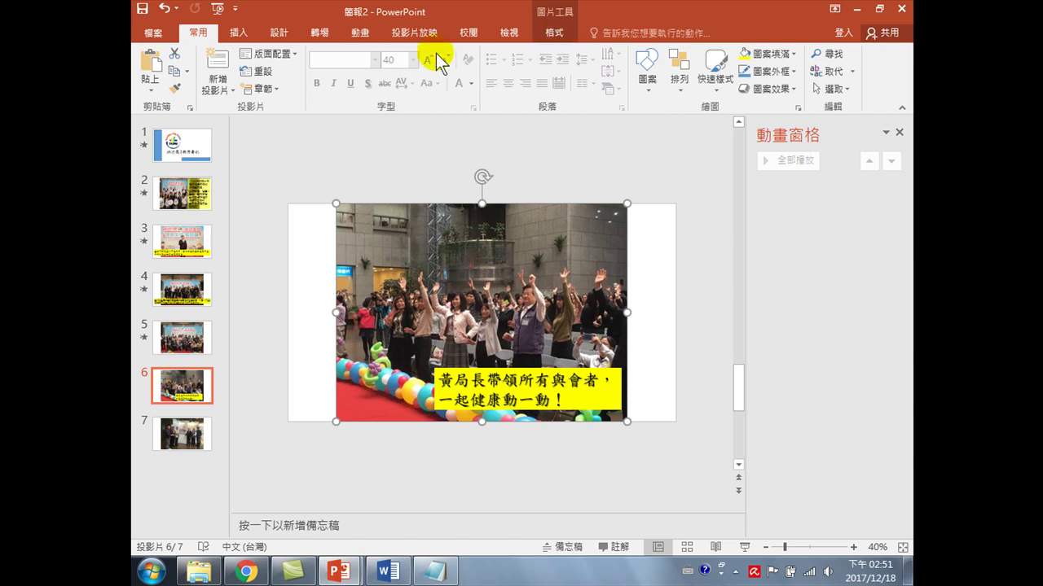
# Apply the 脈衝 (Pulse) emphasis animation to the slide 6 photo.
pyautogui.click(360, 33)
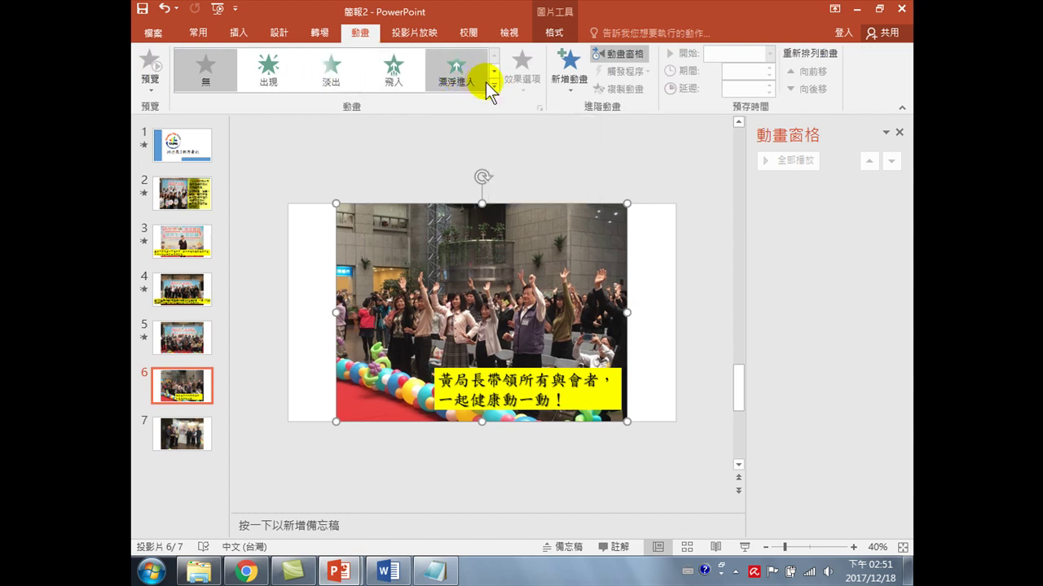
pyautogui.click(489, 85)
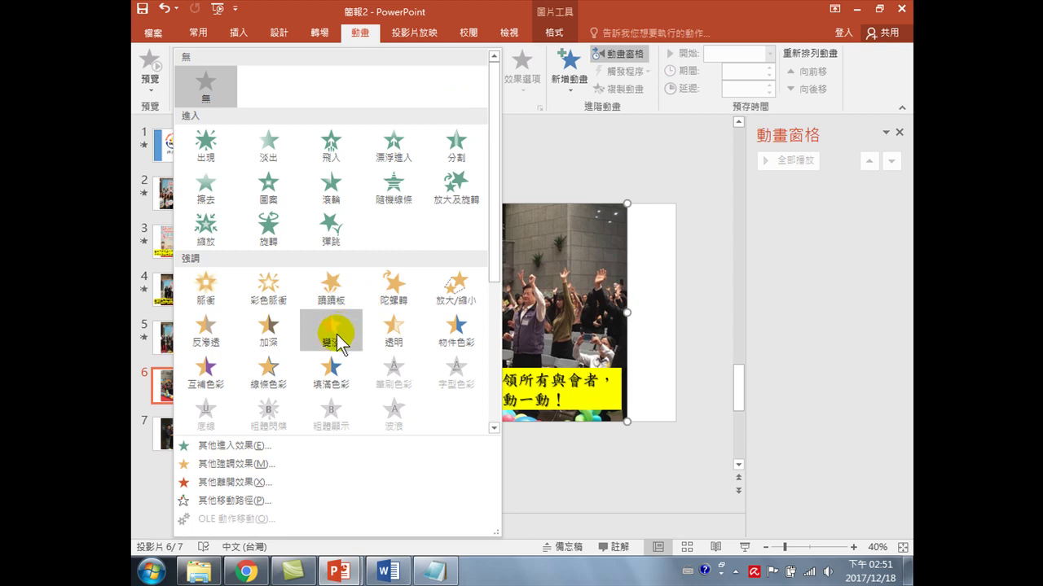
pyautogui.scroll(-3, 336, 342)
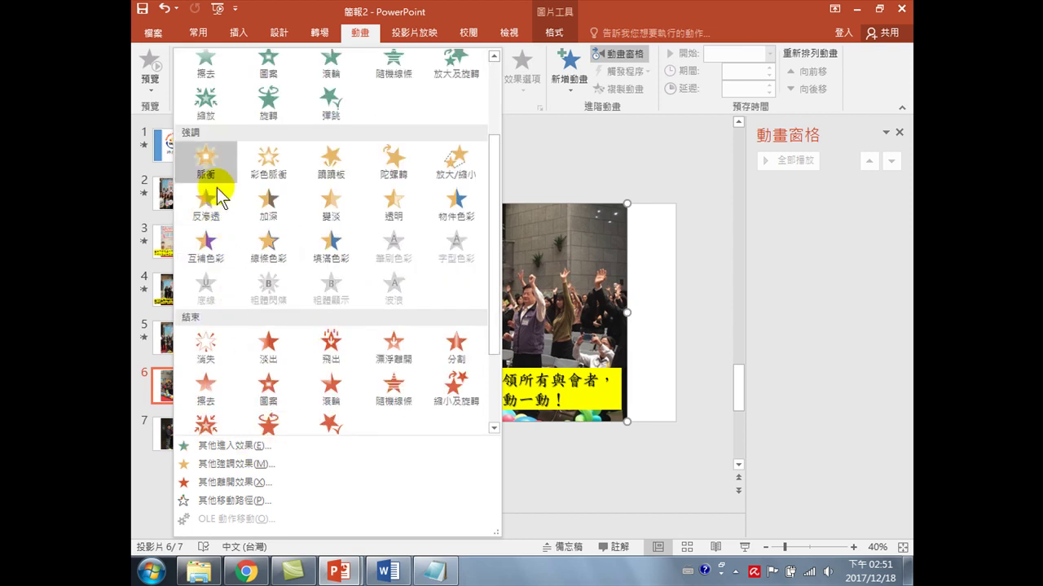
pyautogui.click(211, 158)
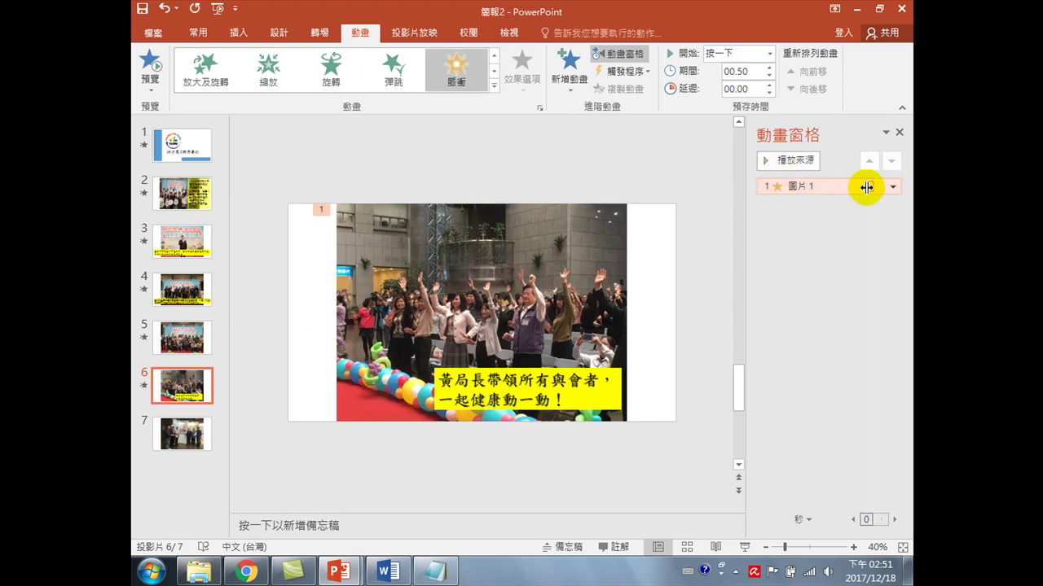
# Set the Pulse animation's timing to repeat 5 times with a 2-second duration.
pyautogui.click(893, 186)
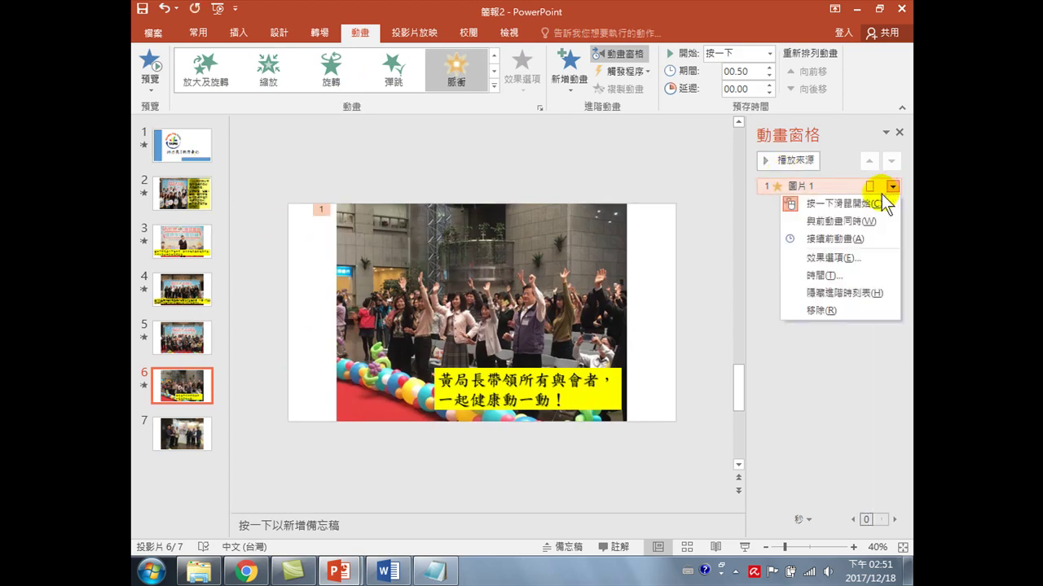
pyautogui.click(839, 258)
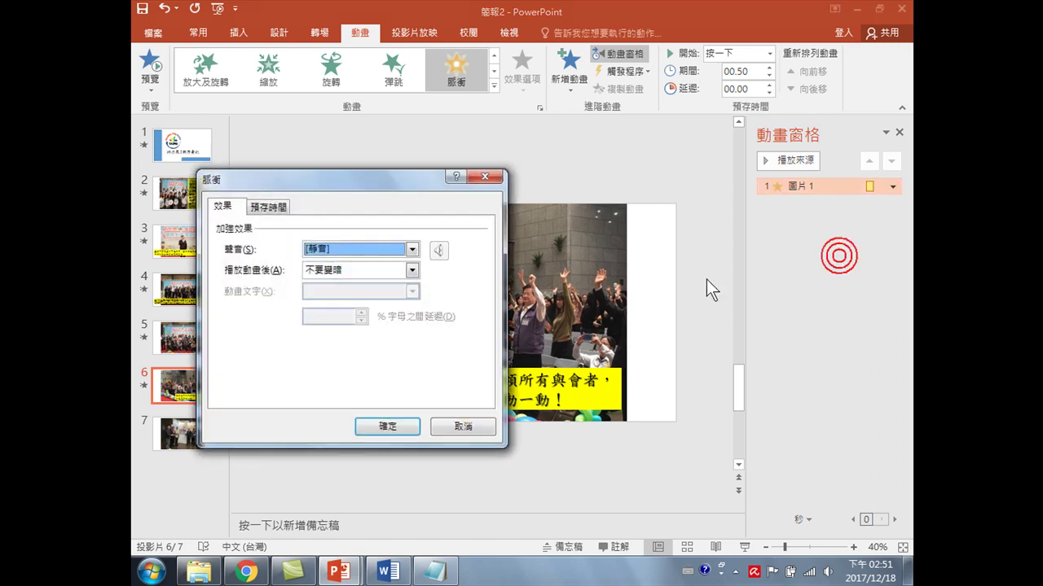
pyautogui.click(277, 211)
pyautogui.click(359, 293)
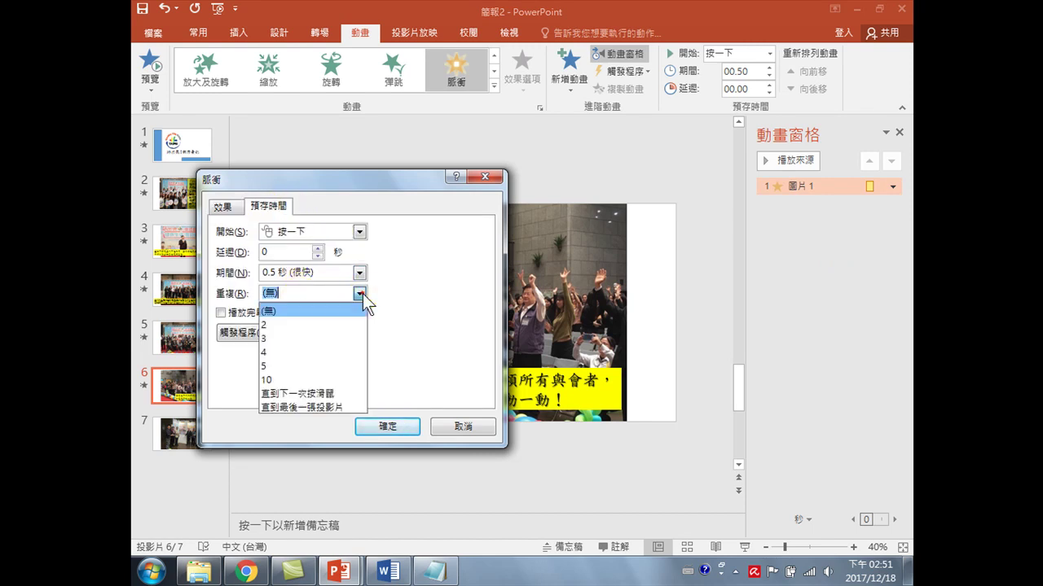
pyautogui.click(269, 367)
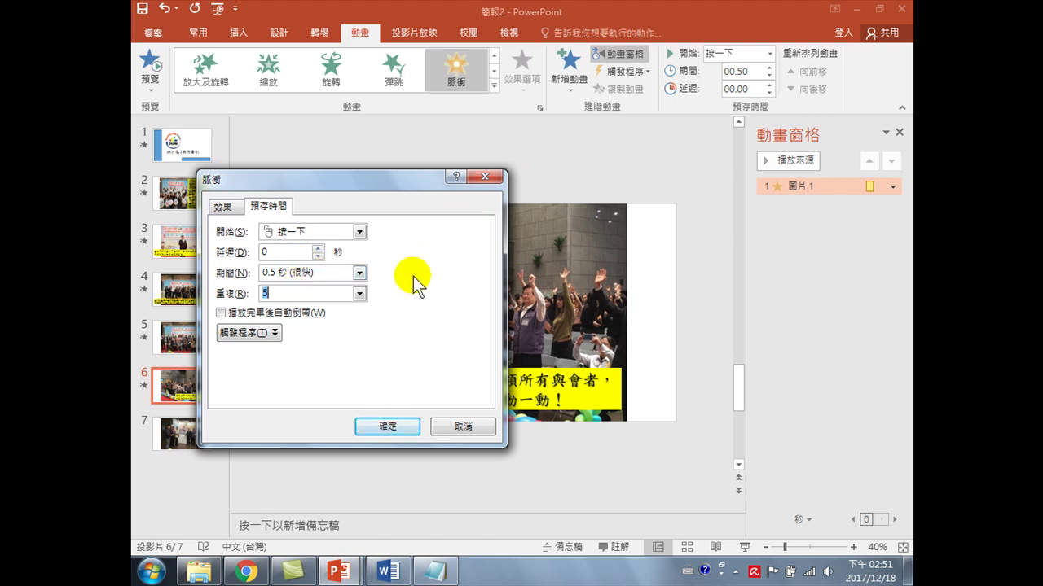
pyautogui.click(359, 273)
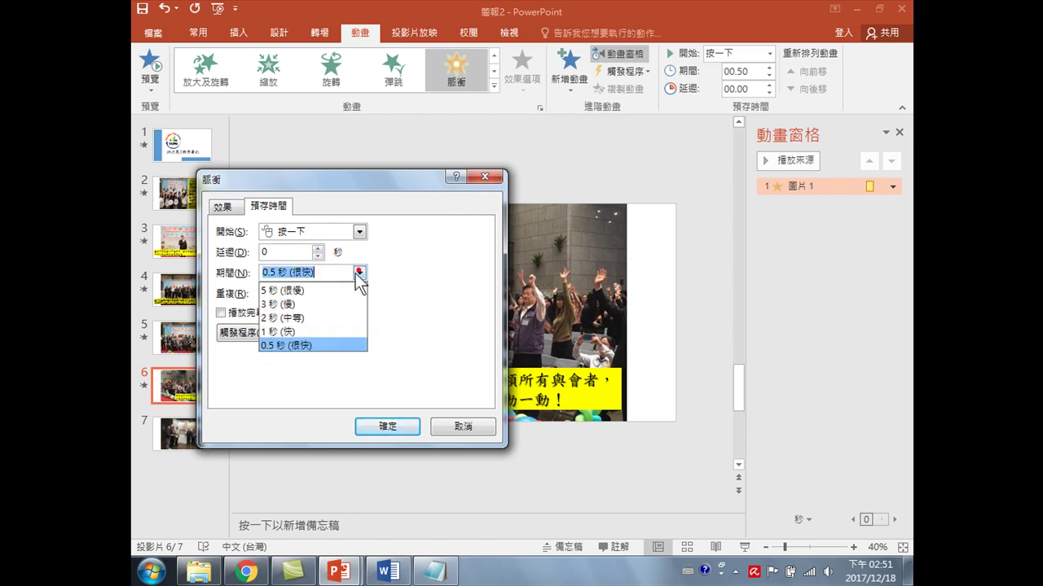
pyautogui.click(280, 319)
pyautogui.click(394, 427)
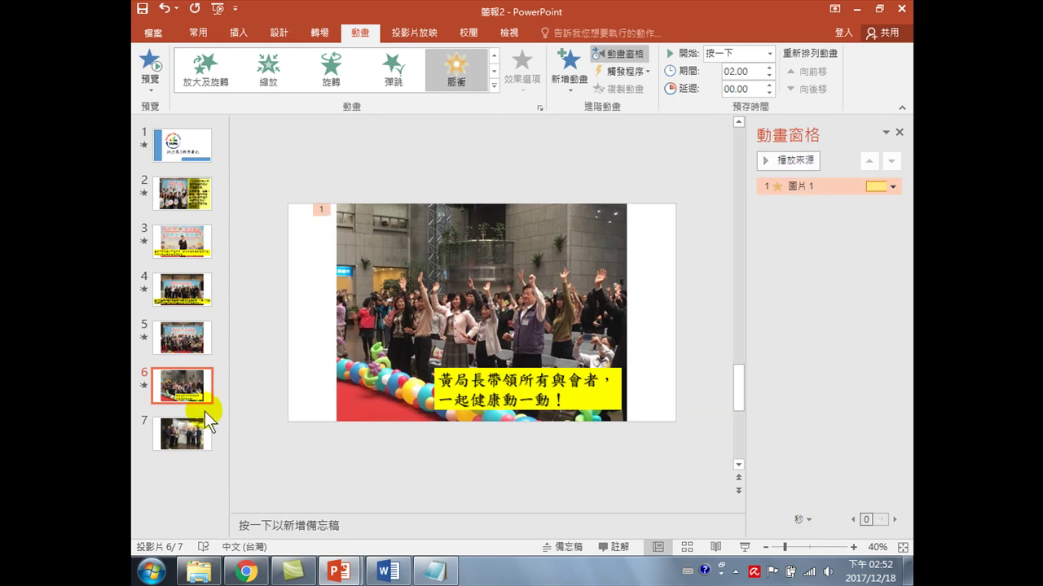
pyautogui.click(182, 433)
# Select the booth photo's description sentence in the Word table.
pyautogui.click(182, 334)
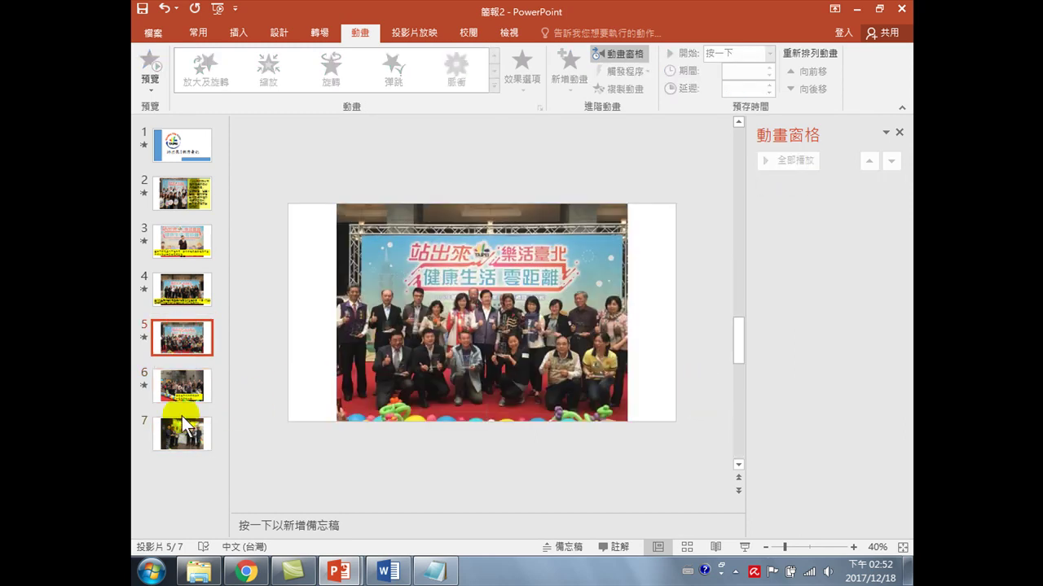
pyautogui.click(181, 419)
pyautogui.click(436, 572)
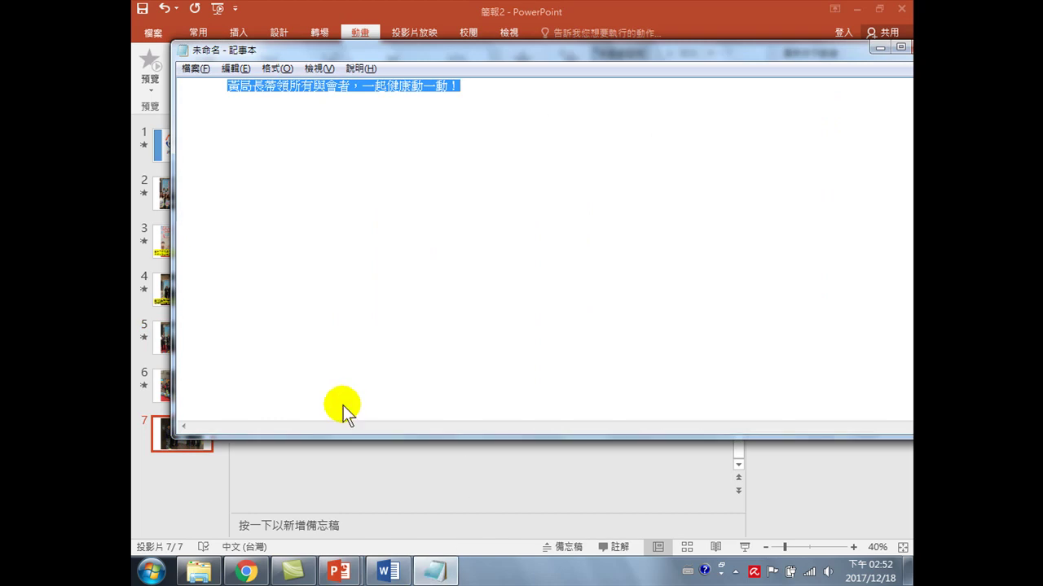
pyautogui.click(383, 572)
pyautogui.scroll(-5, 543, 389)
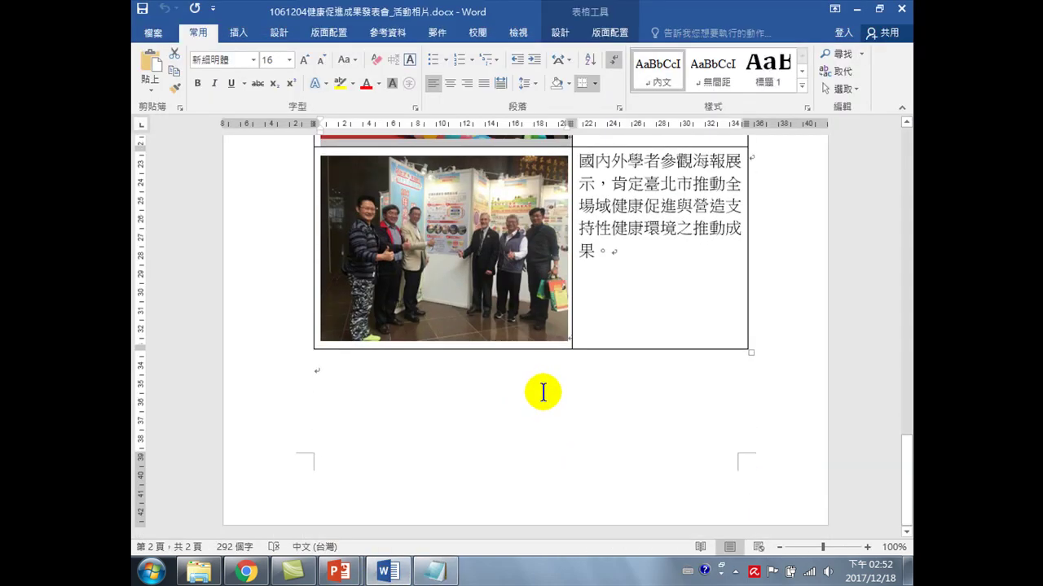
pyautogui.scroll(2, 603, 267)
pyautogui.click(575, 301)
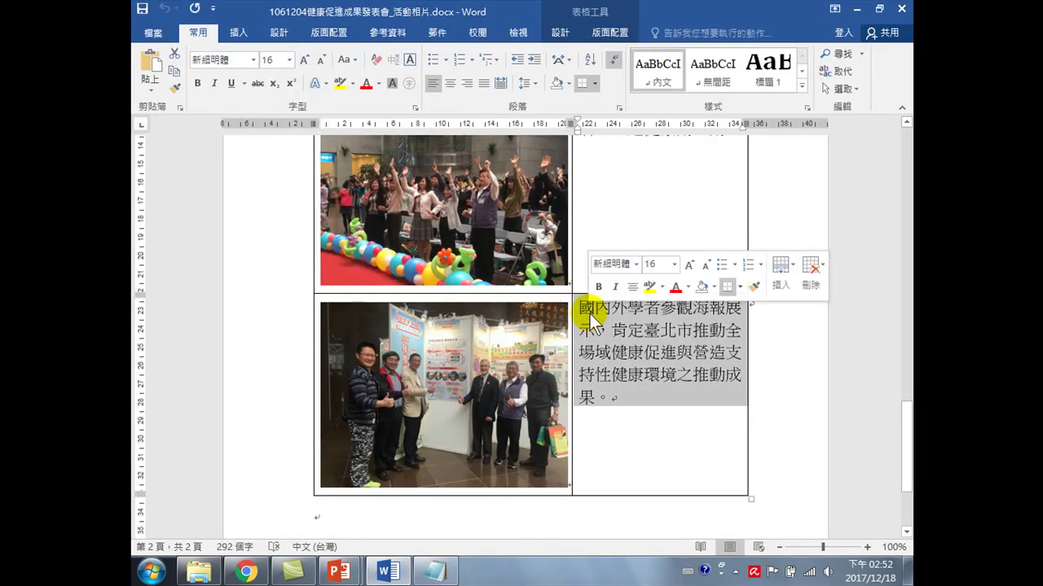
# Paste the description into Notepad over the exercising line and select it.
pyautogui.click(435, 572)
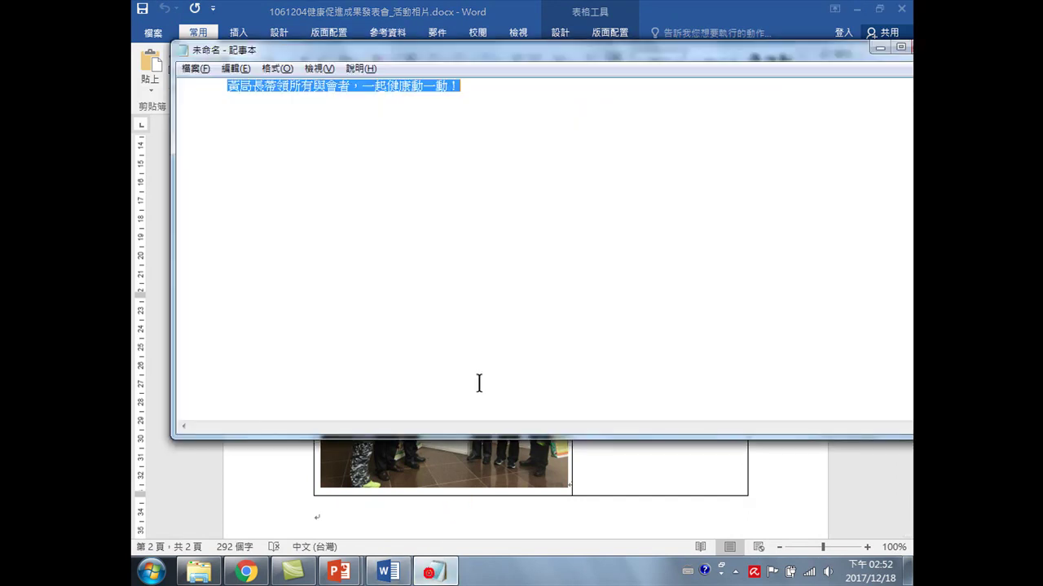
pyautogui.write('國內外學者參觀海報展示，肯定臺北市推動全場域健康促進與營造支持性健康環境之推動成果。')
pyautogui.moveTo(227, 86); pyautogui.dragTo(802, 89)
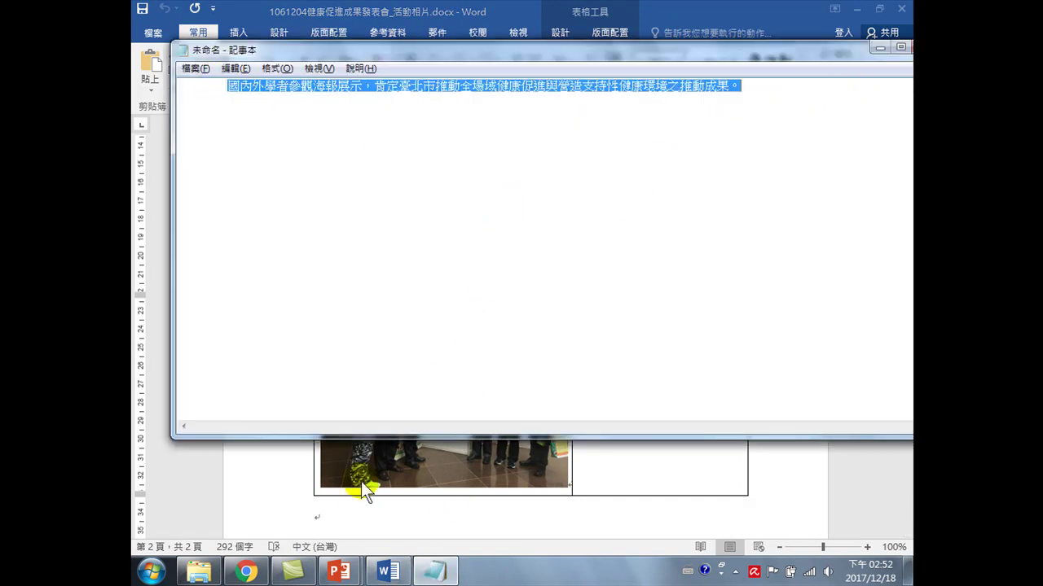
# Paste the caption onto slide 7, fill it yellow, and stretch it along the slide's bottom edge.
pyautogui.moveTo(339, 572)
pyautogui.click(400, 500)
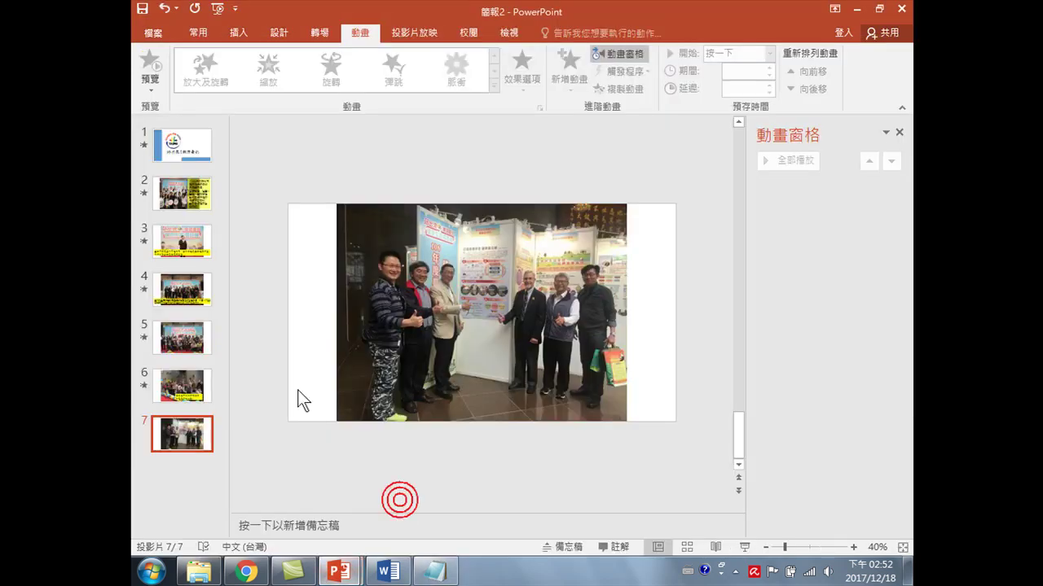
pyautogui.hotkey('ctrl', 'v')
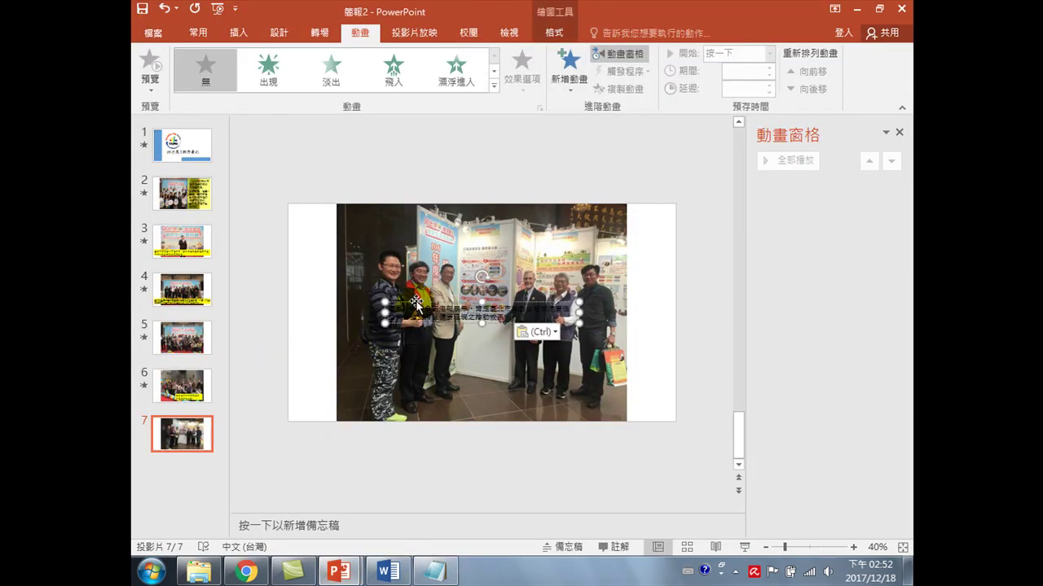
pyautogui.moveTo(371, 359); pyautogui.dragTo(326, 390)
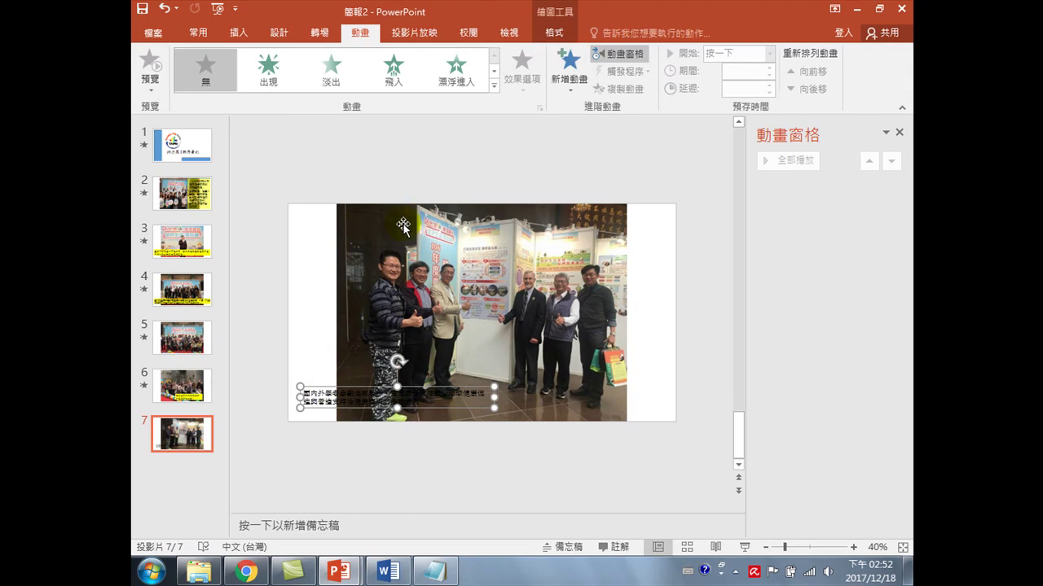
pyautogui.click(551, 39)
pyautogui.click(428, 53)
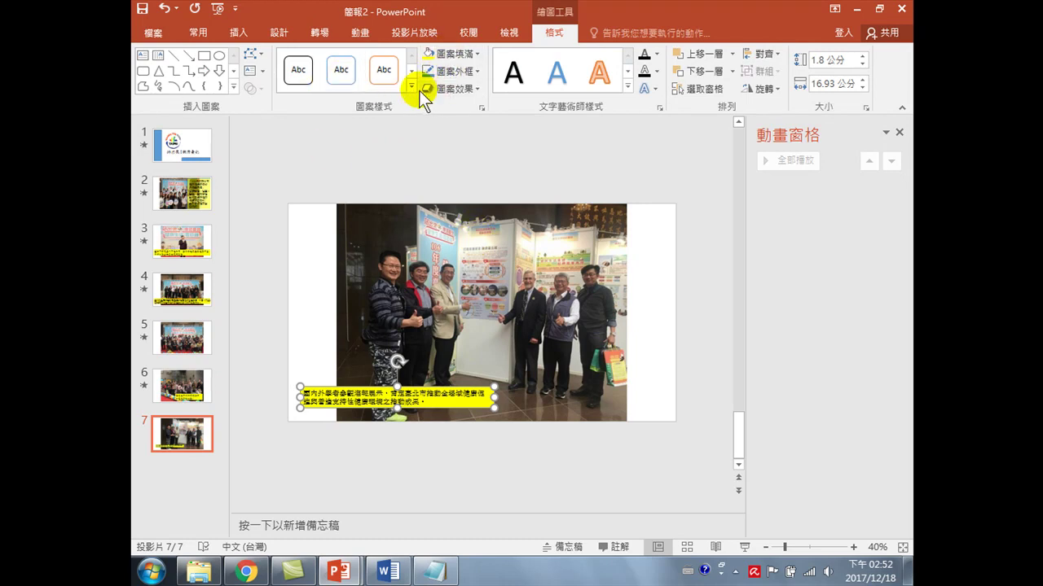
pyautogui.moveTo(493, 398); pyautogui.dragTo(673, 399)
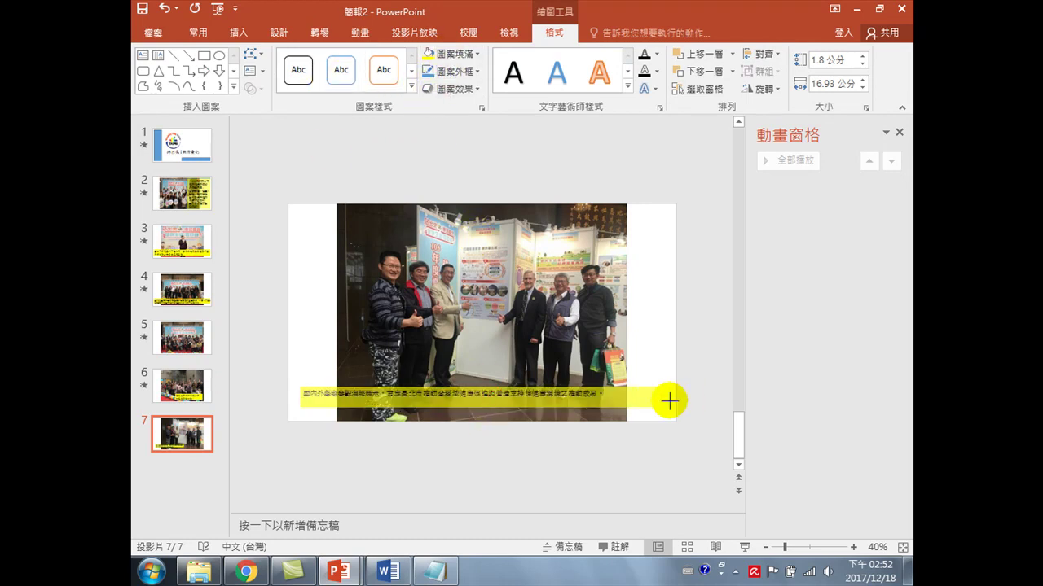
pyautogui.moveTo(299, 399); pyautogui.dragTo(288, 420)
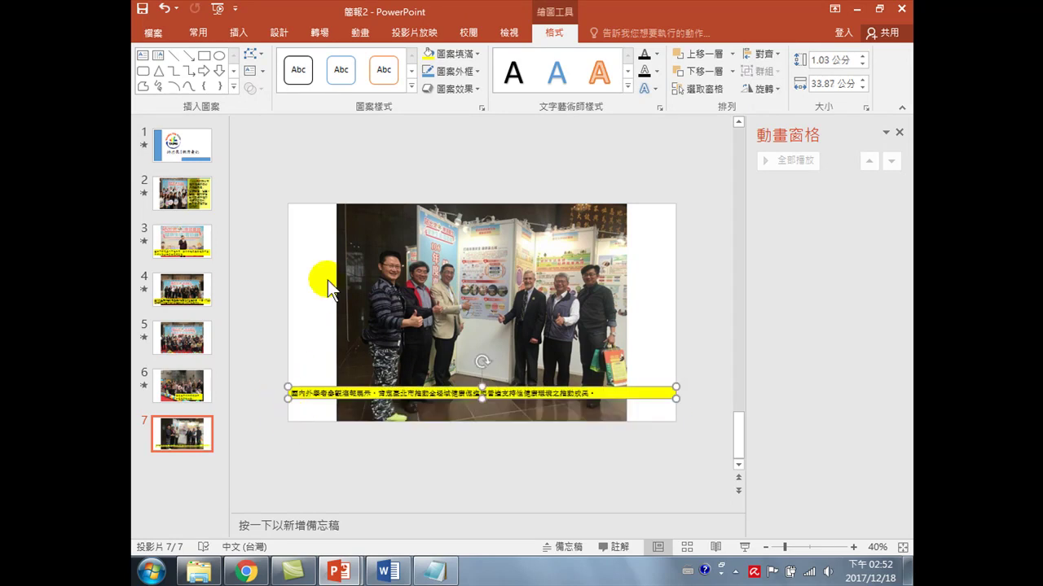
# Enlarge the slide 7 caption text to 40 pt and nudge it up onto the photo.
pyautogui.click(213, 34)
pyautogui.click(429, 58)
pyautogui.click(429, 58)
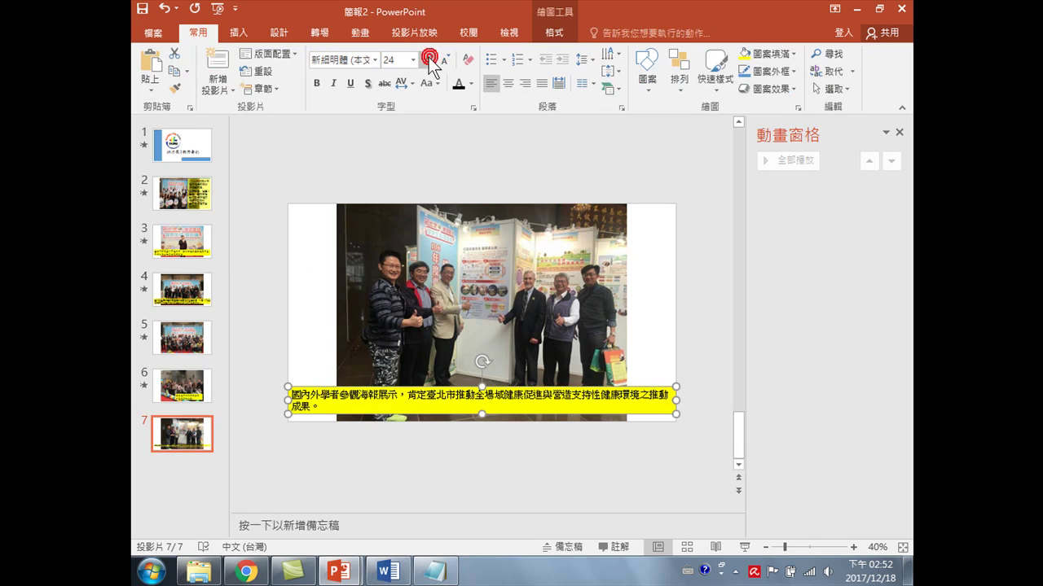
pyautogui.click(429, 59)
pyautogui.click(428, 59)
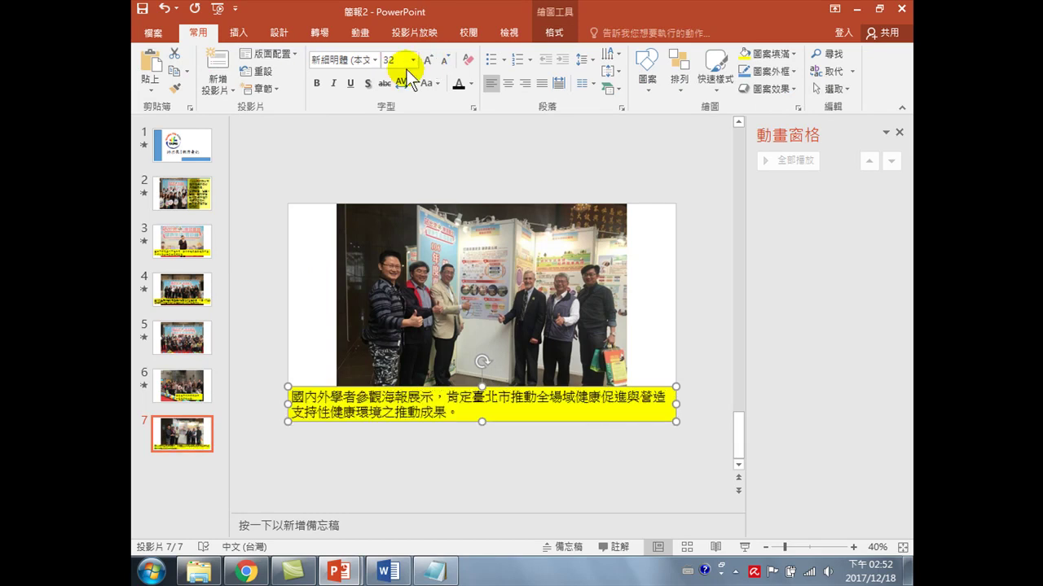
pyautogui.click(428, 60)
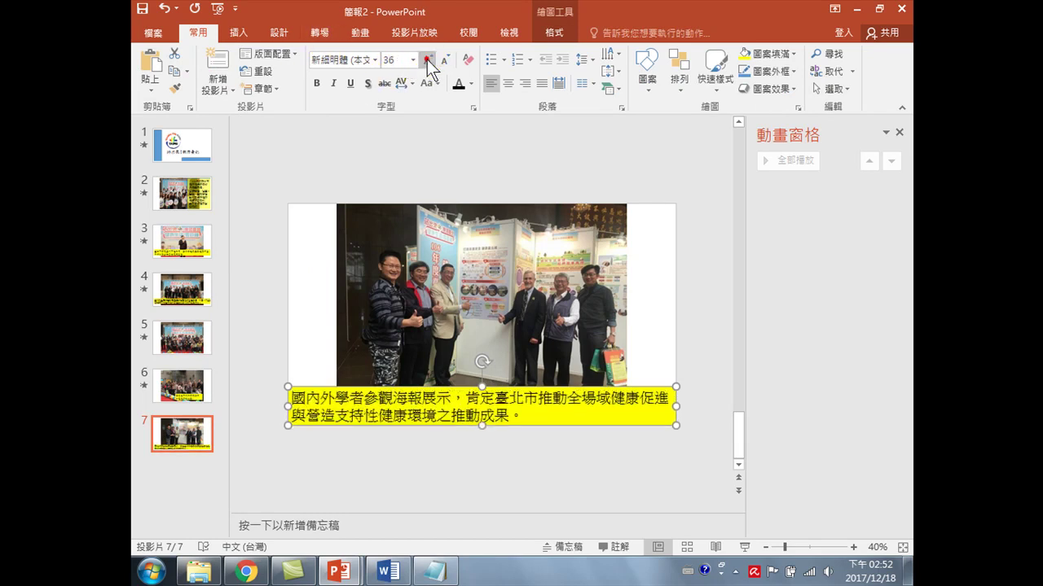
pyautogui.click(428, 60)
pyautogui.moveTo(469, 386); pyautogui.dragTo(465, 368)
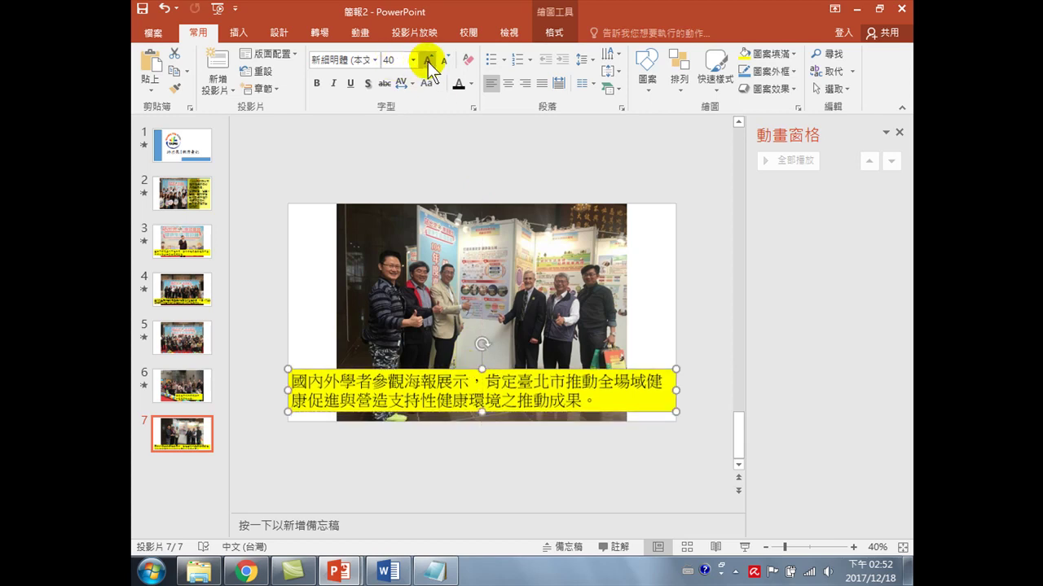
# Set the slide 7 caption font to 標楷體.
pyautogui.click(375, 60)
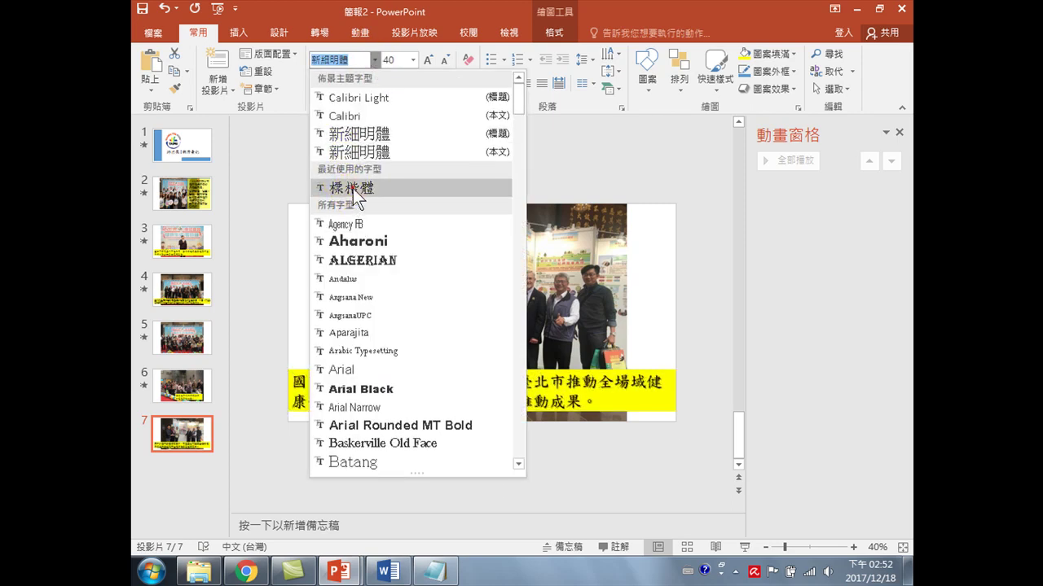
pyautogui.click(352, 187)
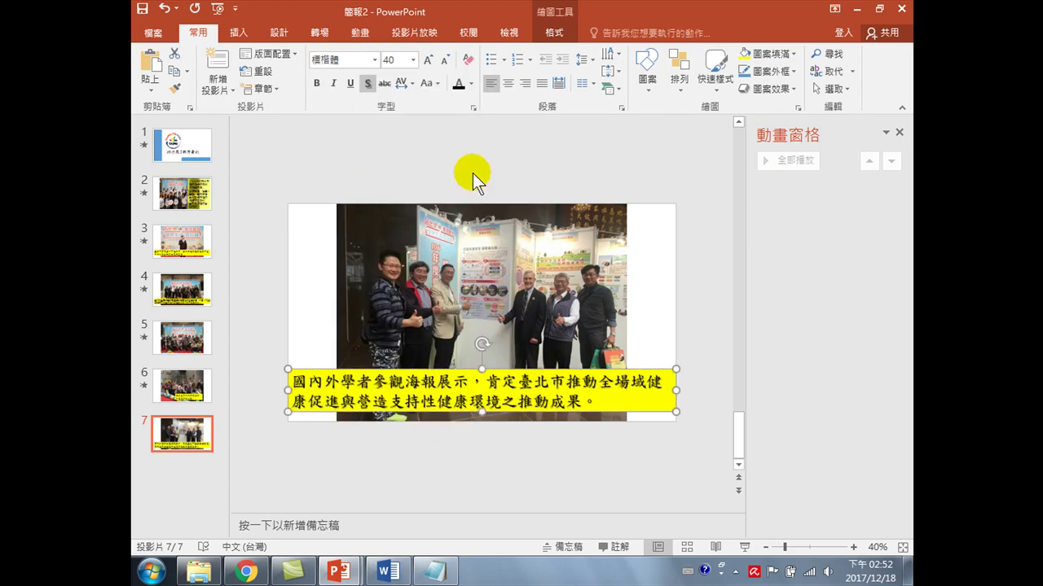
pyautogui.click(276, 31)
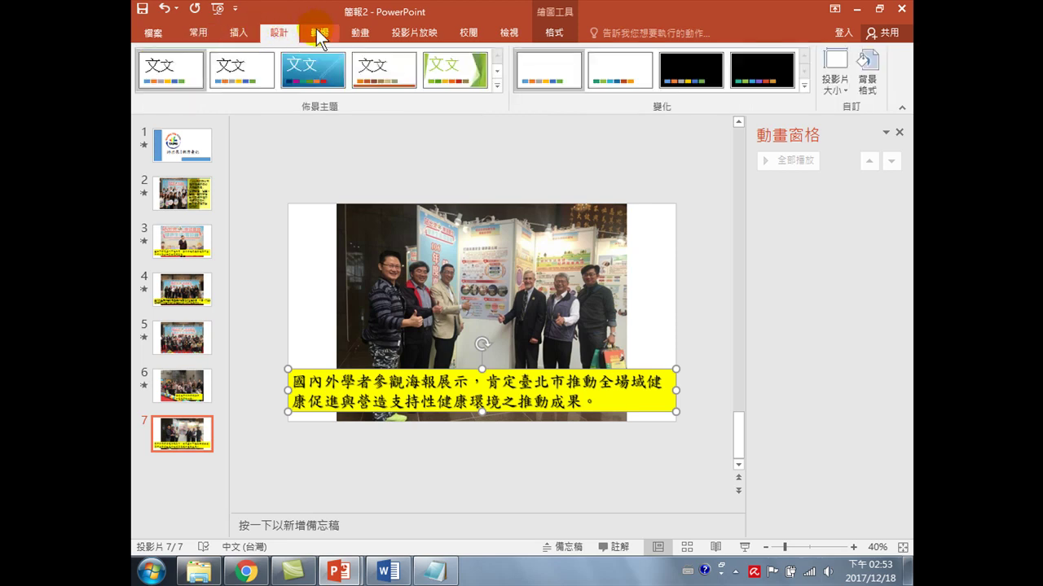
# Give slide 7's caption the Appear (出現) entrance animation.
pyautogui.click(361, 30)
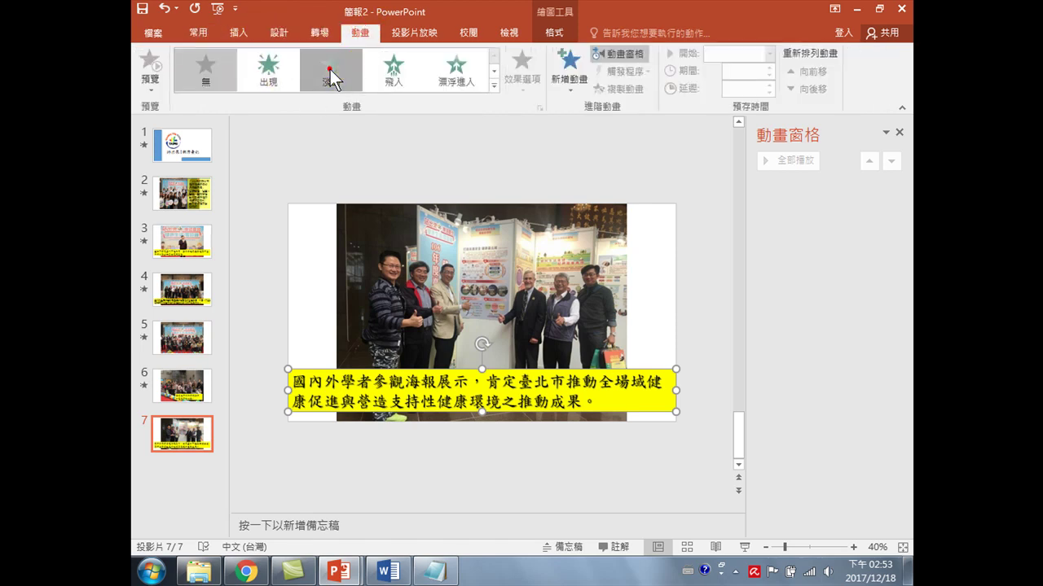
pyautogui.click(330, 69)
pyautogui.click(274, 70)
pyautogui.click(394, 70)
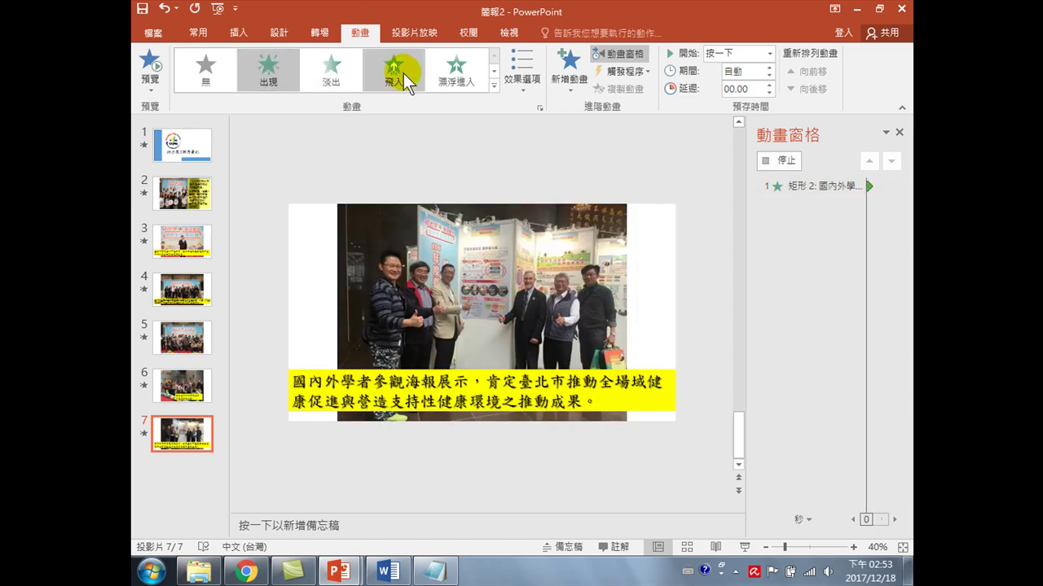
pyautogui.click(284, 65)
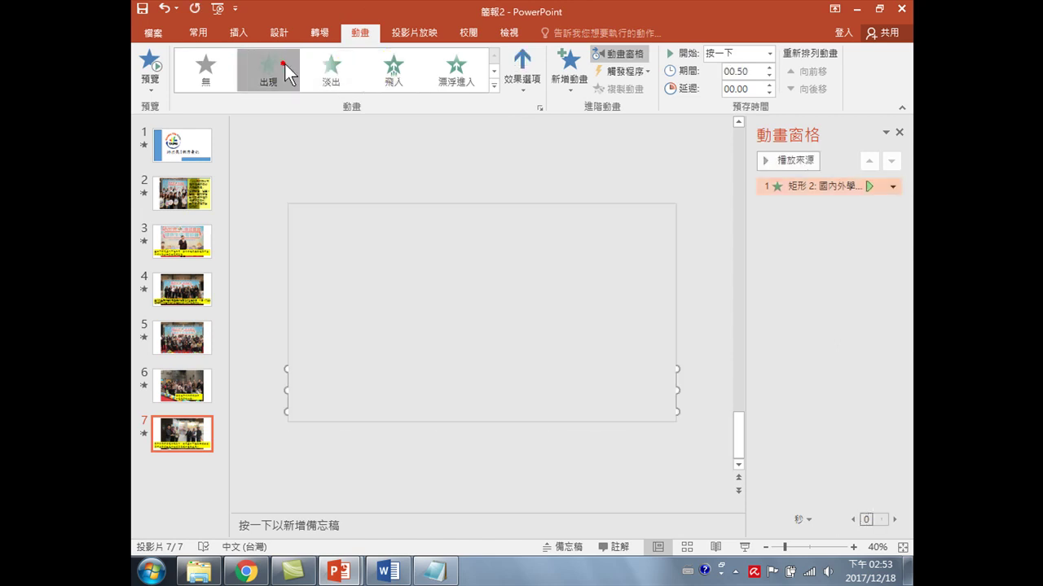
# Make the Appear animation reveal the caption character by character, 0.5 seconds apart.
pyautogui.click(824, 186)
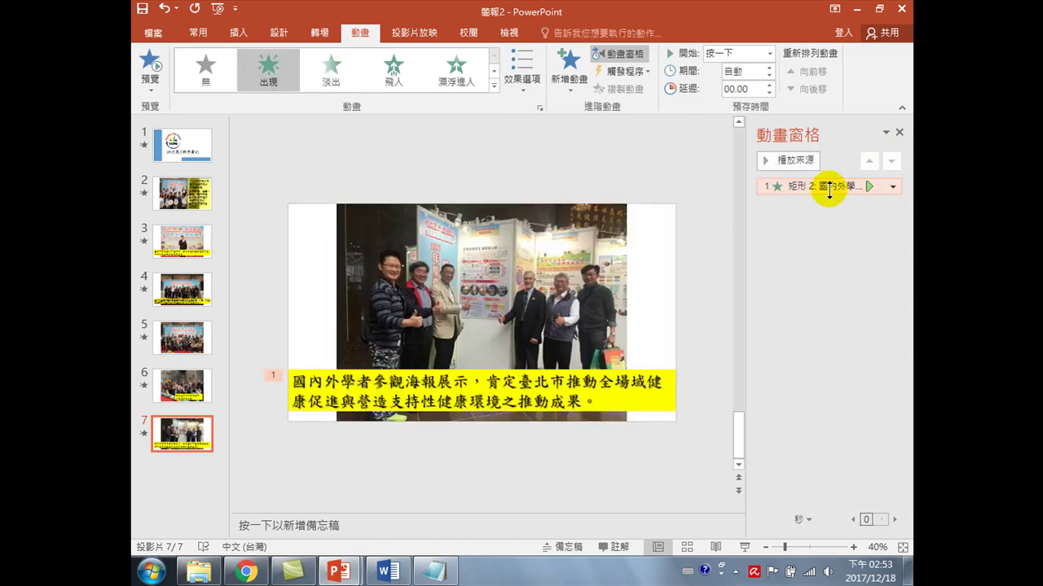
pyautogui.click(893, 186)
pyautogui.click(831, 258)
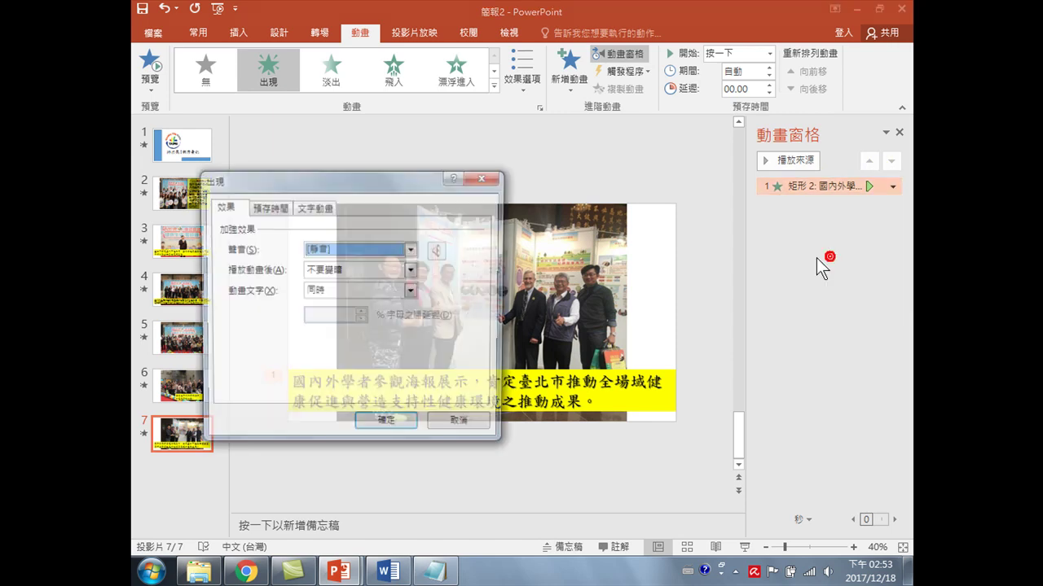
pyautogui.click(401, 297)
pyautogui.click(362, 320)
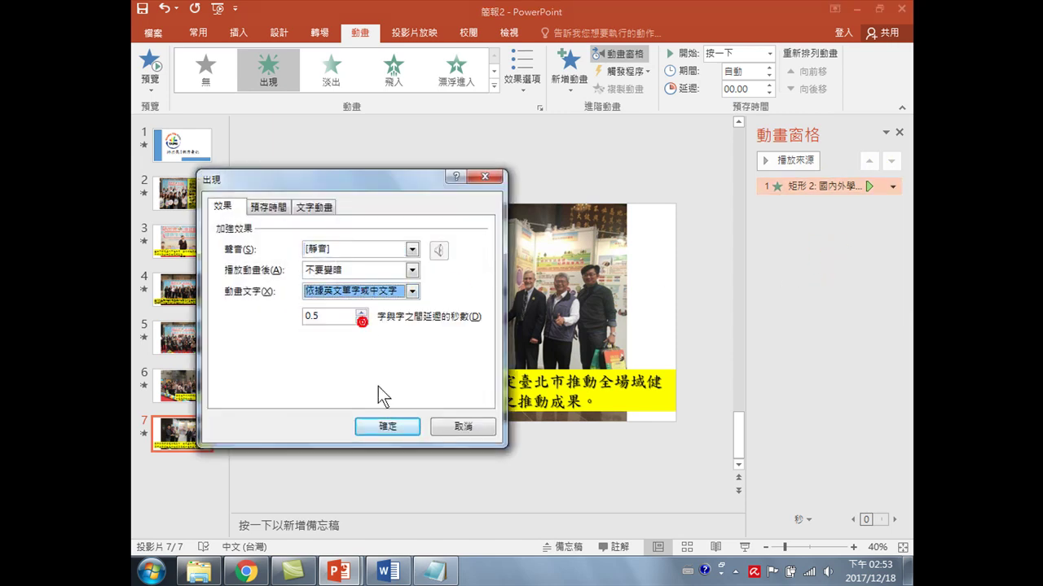
pyautogui.click(386, 427)
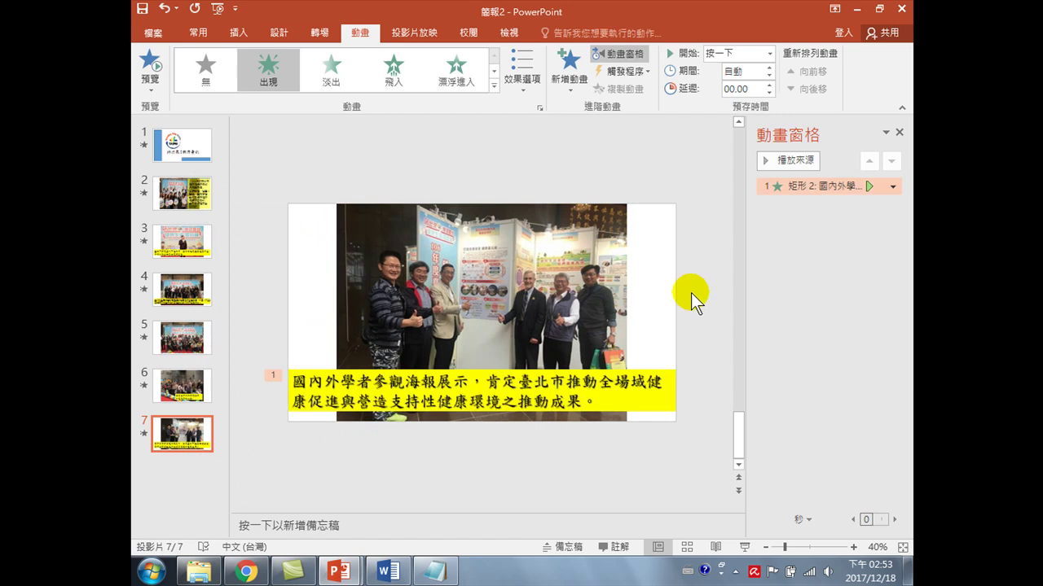
pyautogui.click(191, 337)
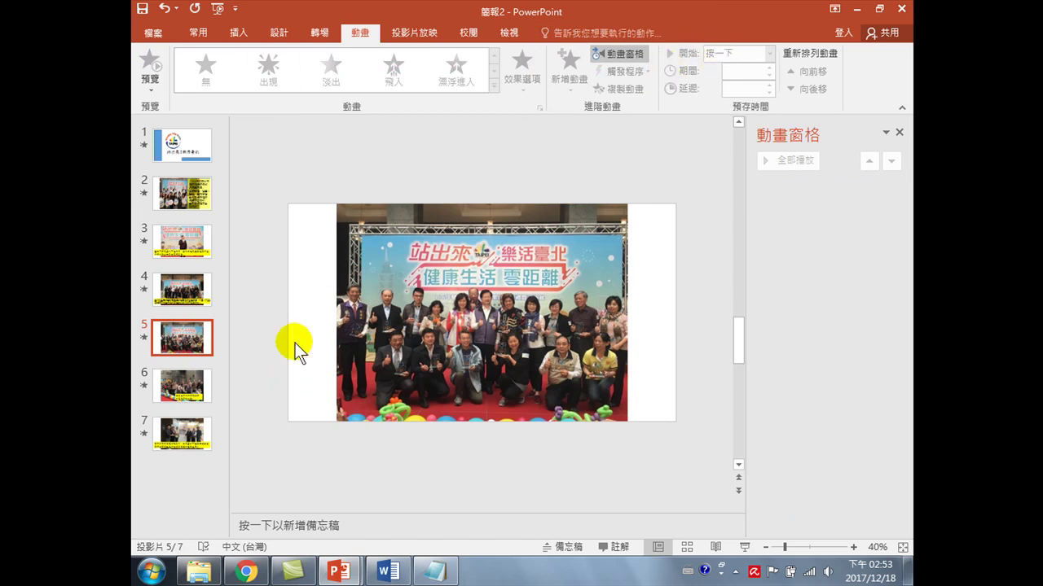
# Check the slide 6 photo's 脈衝 animation, then show slide 6's transition settings.
pyautogui.click(198, 382)
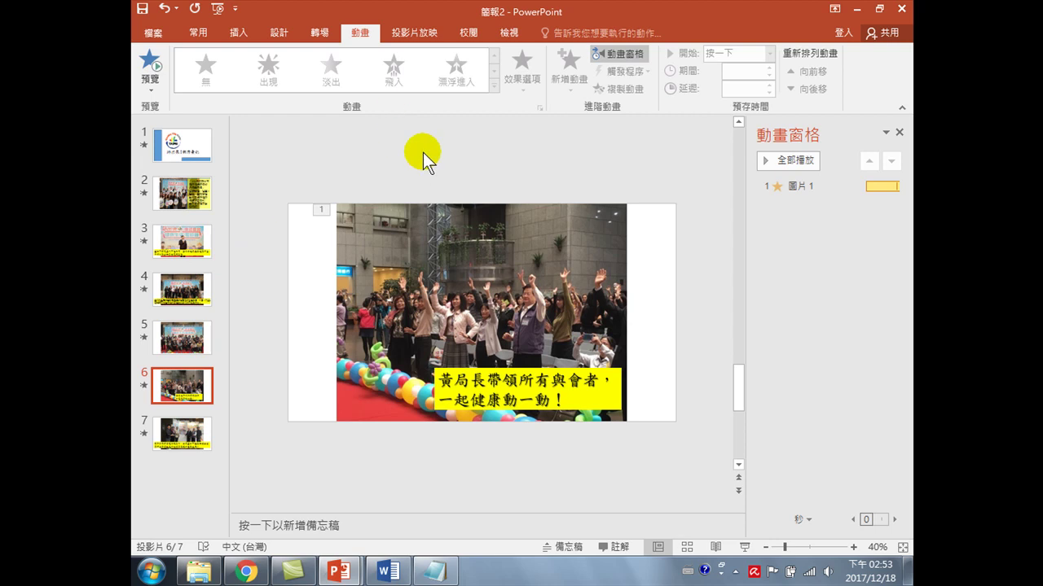
pyautogui.click(460, 262)
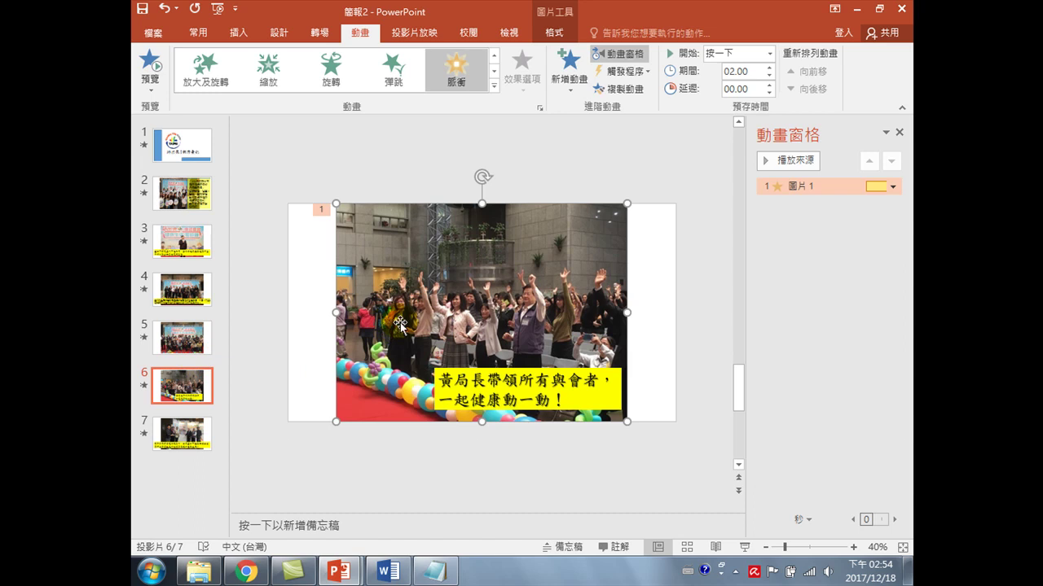
pyautogui.click(168, 432)
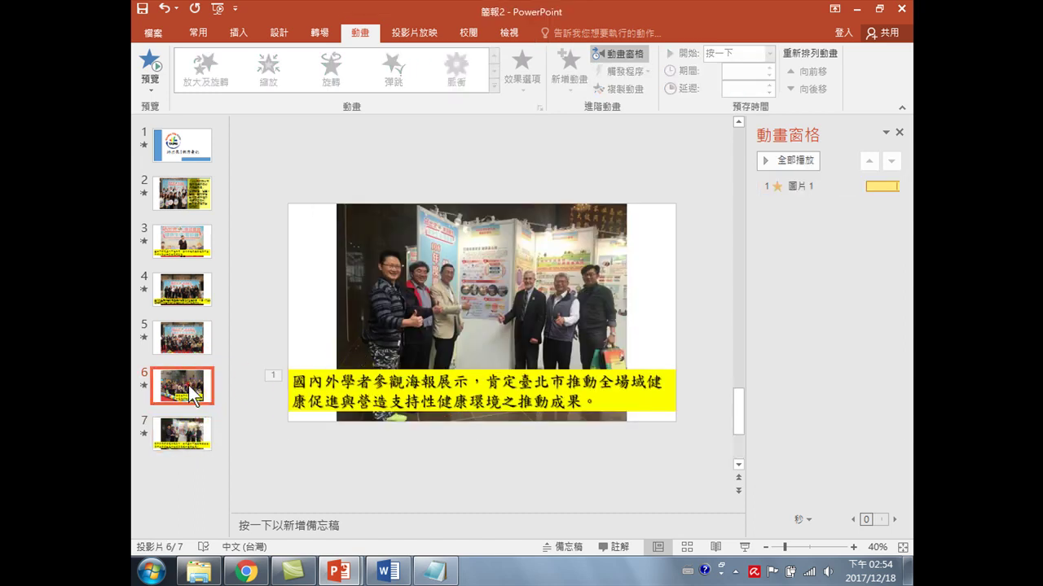
pyautogui.click(188, 386)
pyautogui.click(320, 32)
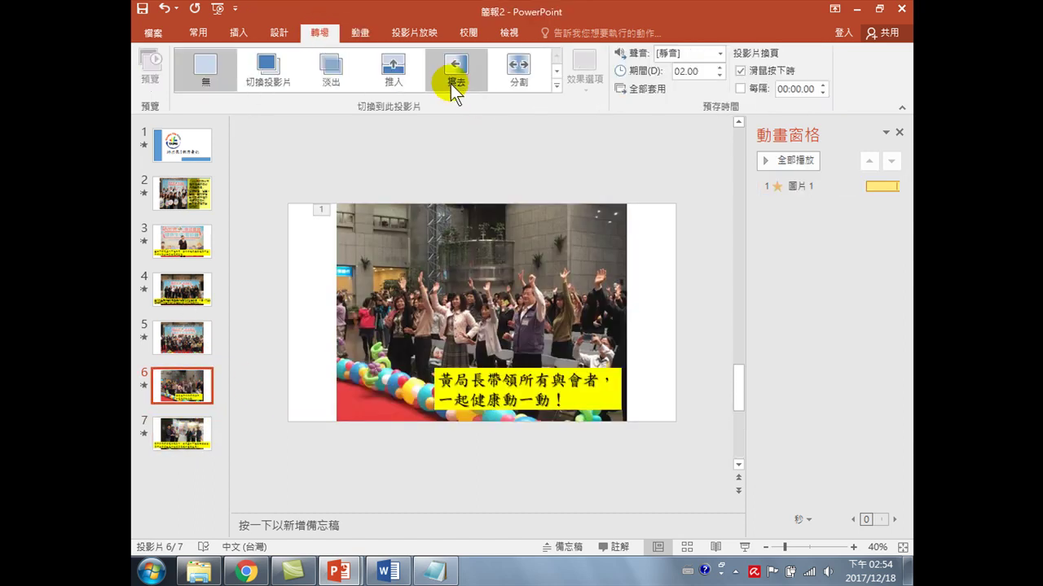
# Apply the 1.40-second 漣漪 (Ripple) transition to slide 6 and preview it.
pyautogui.click(556, 85)
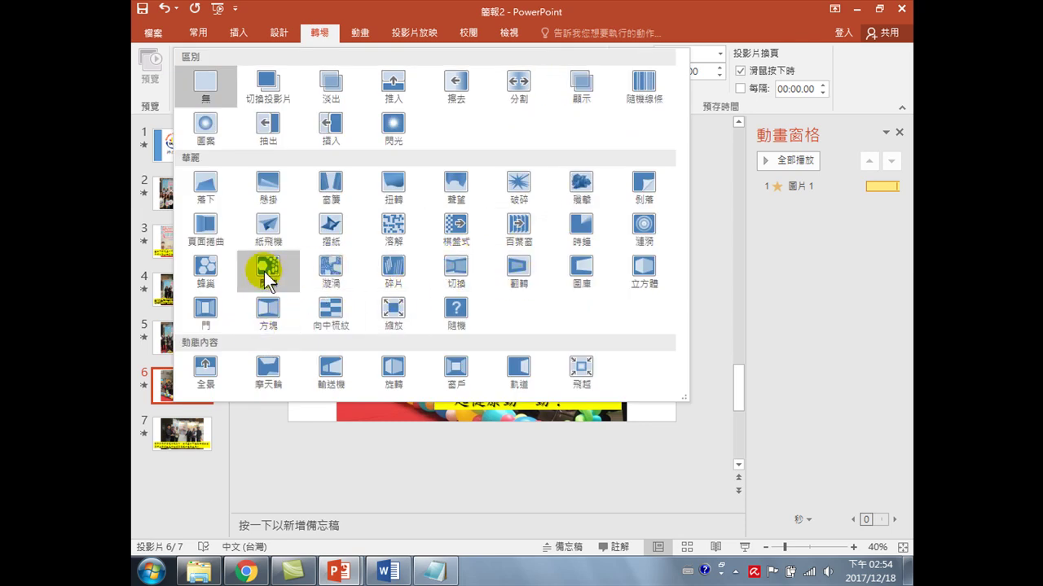
pyautogui.click(642, 231)
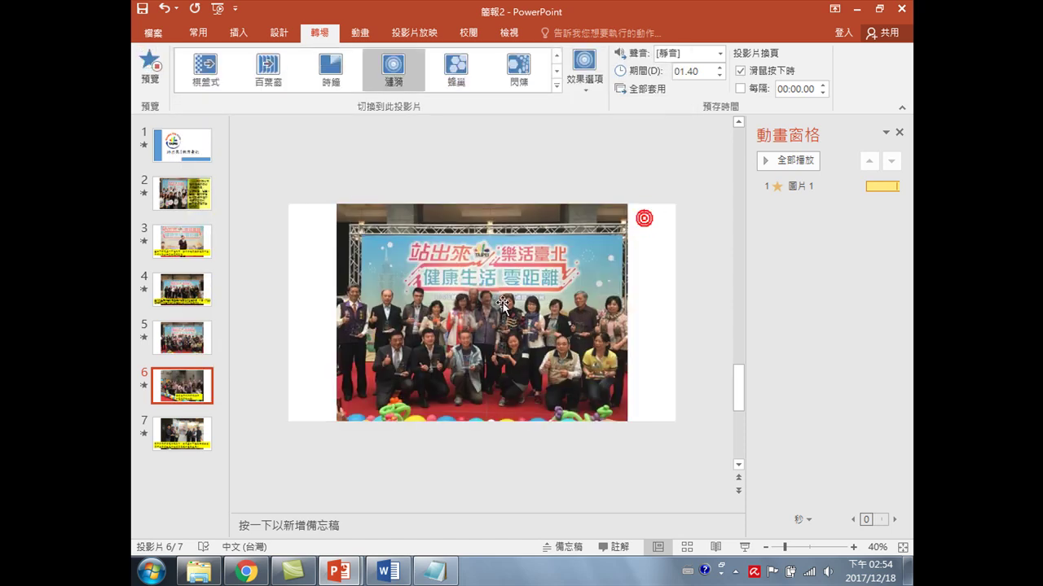
pyautogui.click(701, 287)
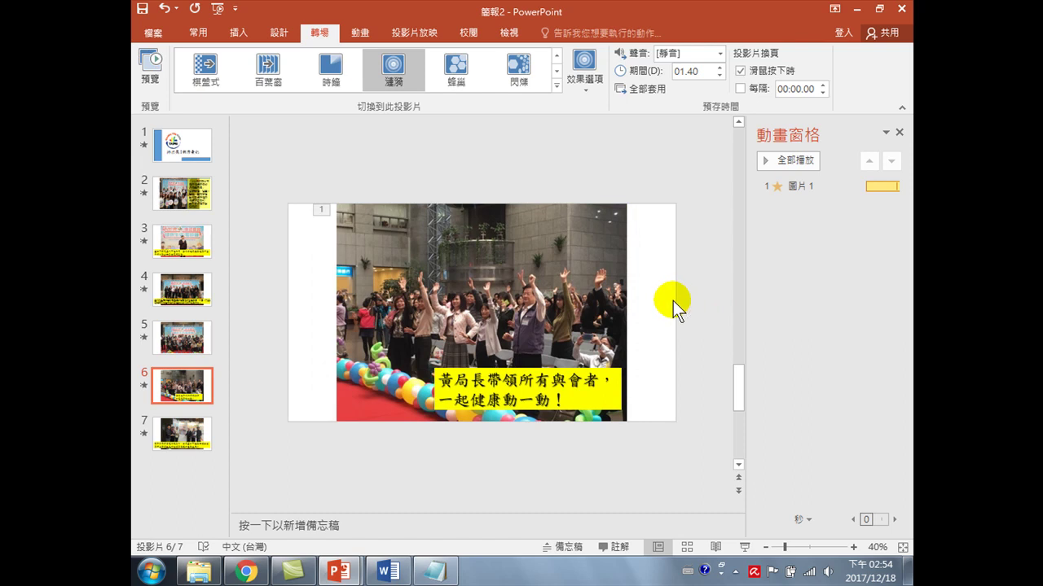
pyautogui.hotkey('shift', 'F5')
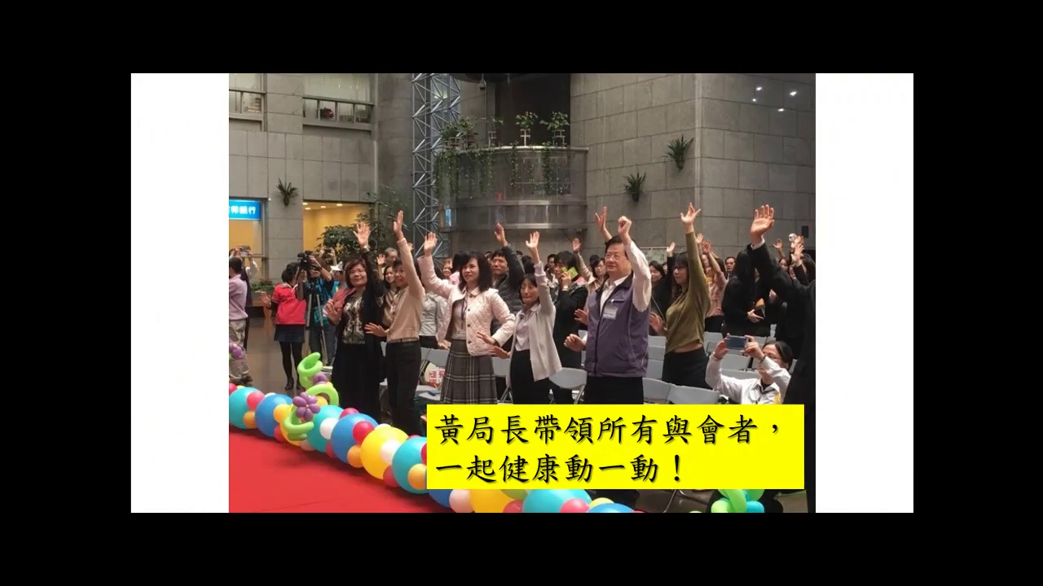
pyautogui.press('Escape')
# Preview the slideshow from the title slide.
pyautogui.click(185, 145)
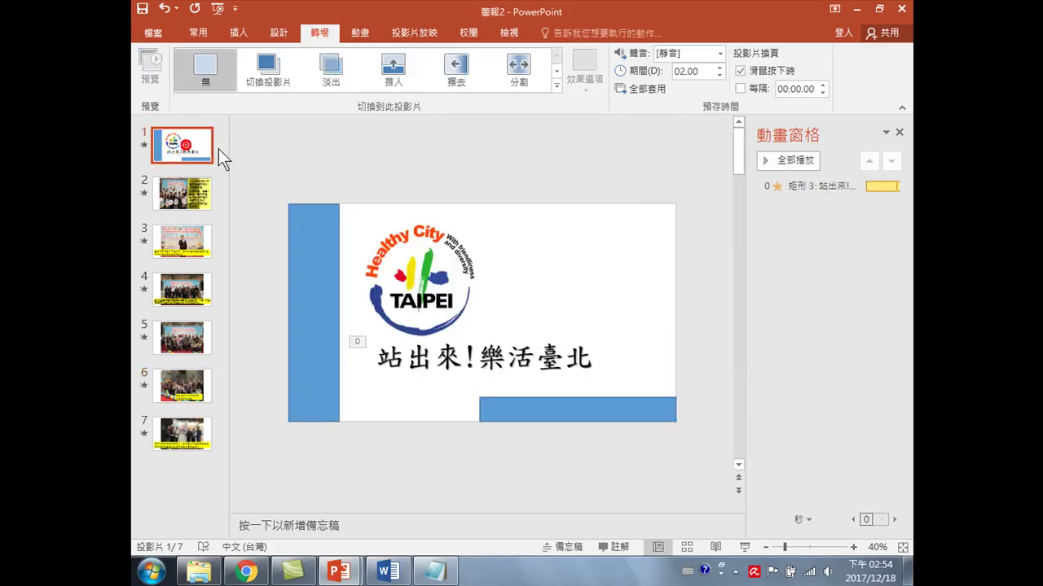
pyautogui.hotkey('shift', 'F5')
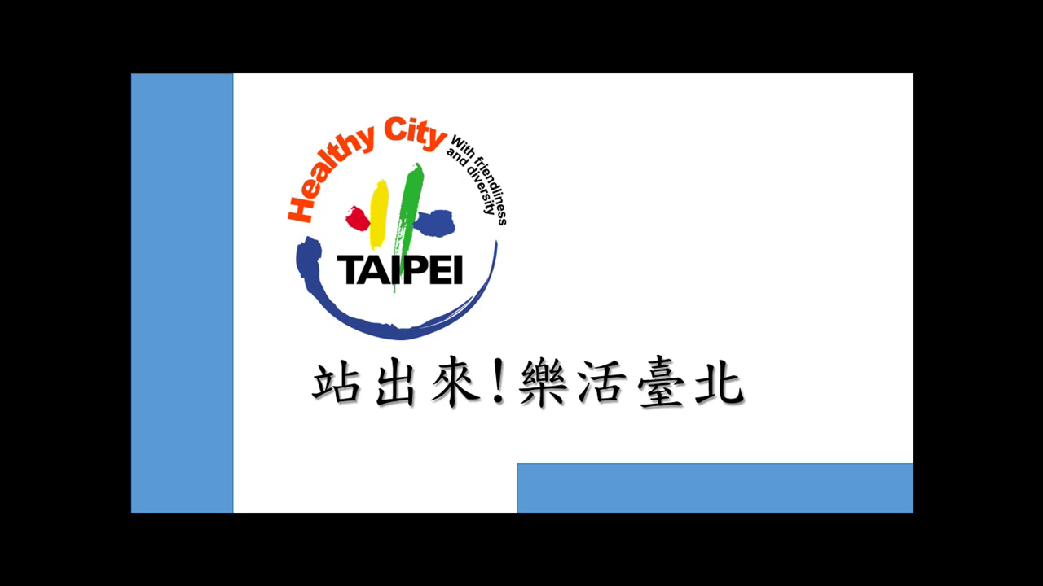
pyautogui.press('Escape')
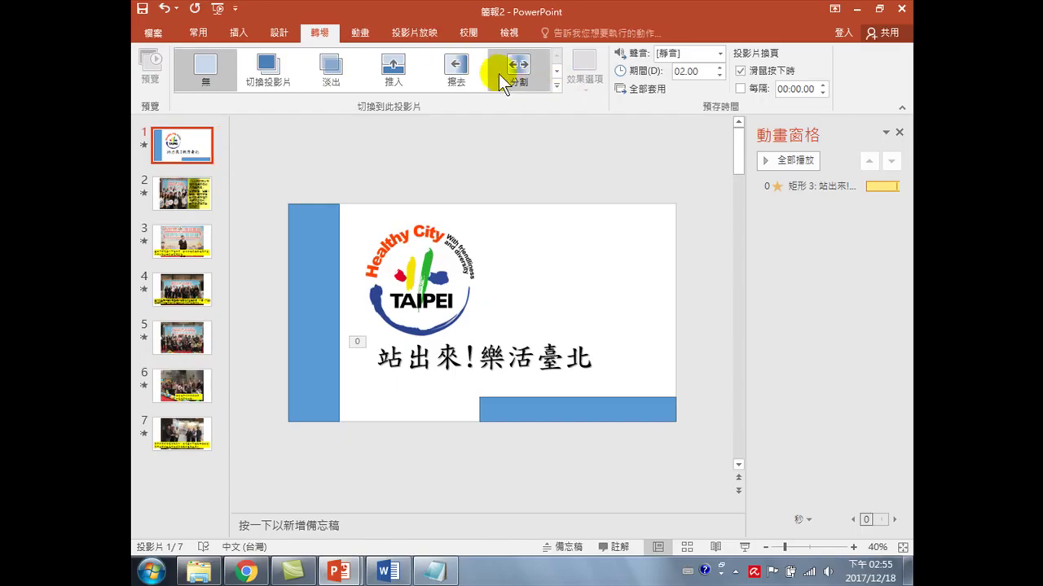
# Apply the 1.25-second 切換 (Switch) transition to the title slide.
pyautogui.click(555, 72)
pyautogui.click(555, 72)
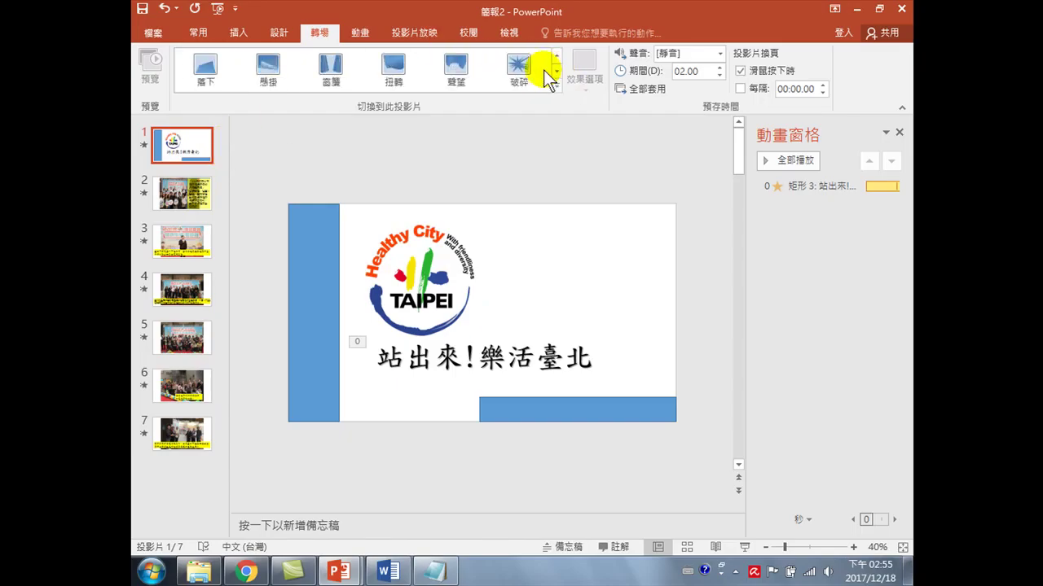
pyautogui.click(557, 82)
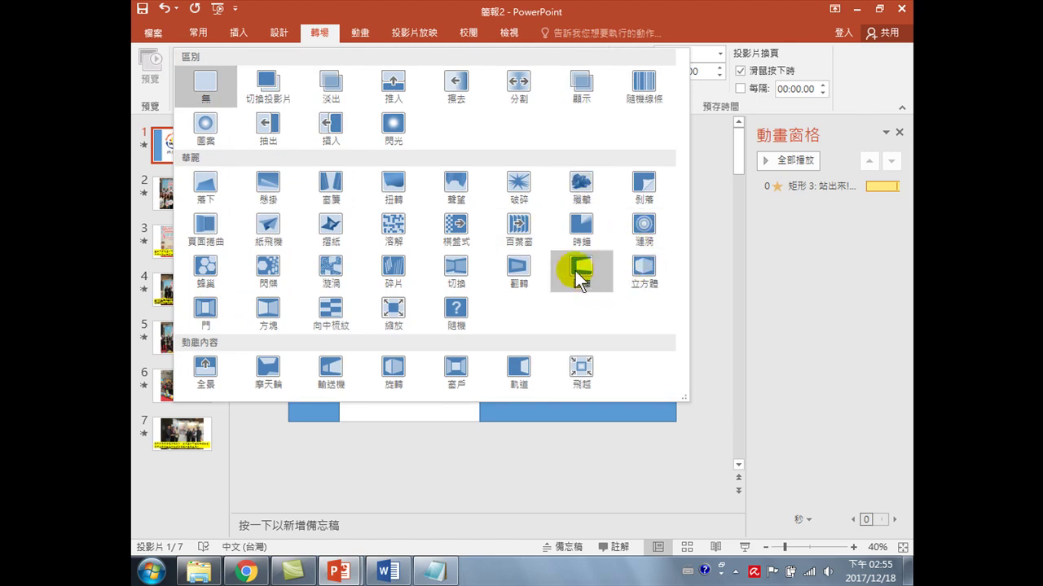
pyautogui.click(456, 281)
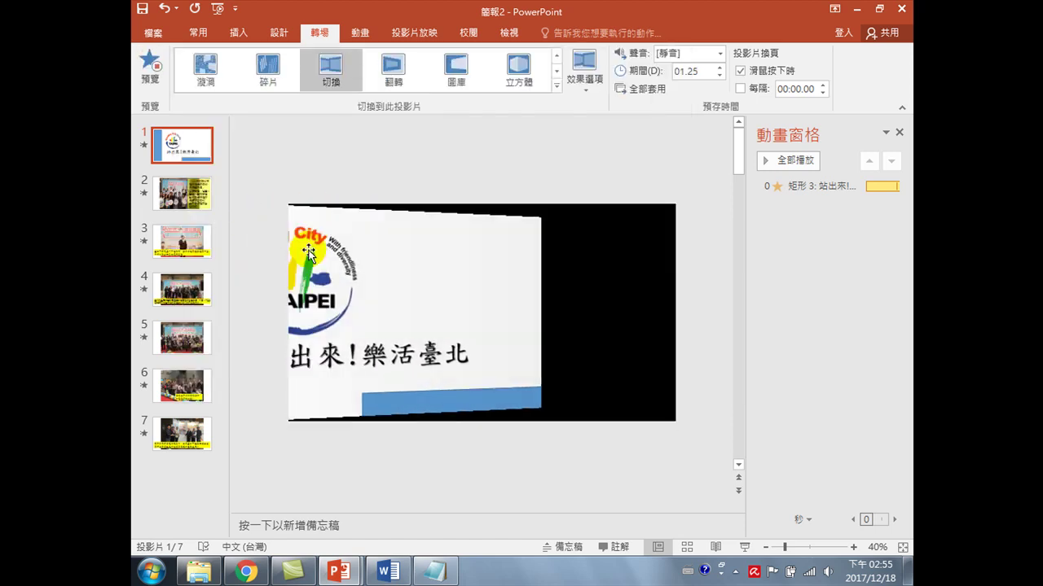
pyautogui.click(200, 199)
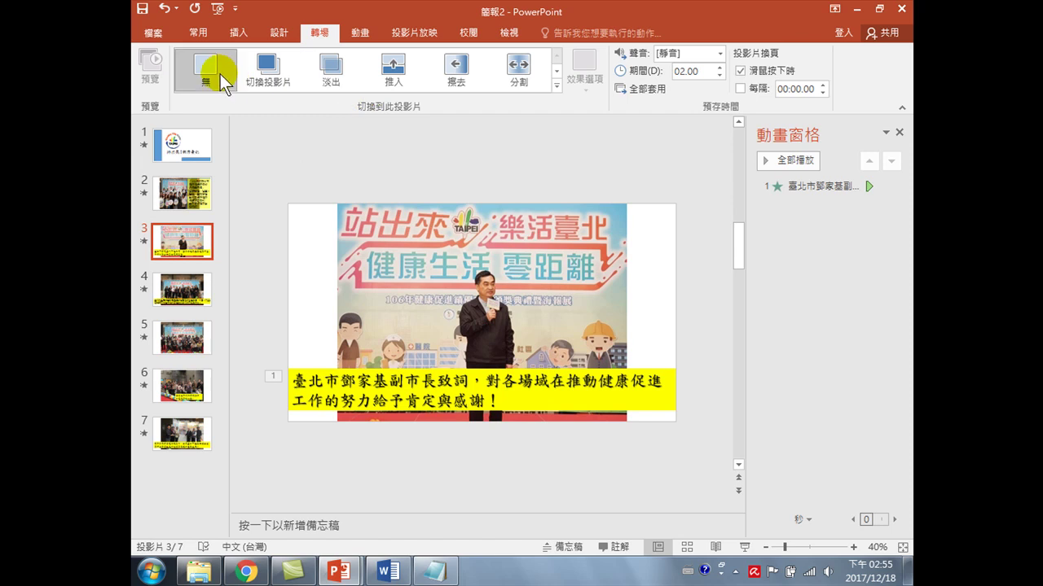
# Apply the 切換 (Switch) transition to slides 3 and 5.
pyautogui.click(557, 71)
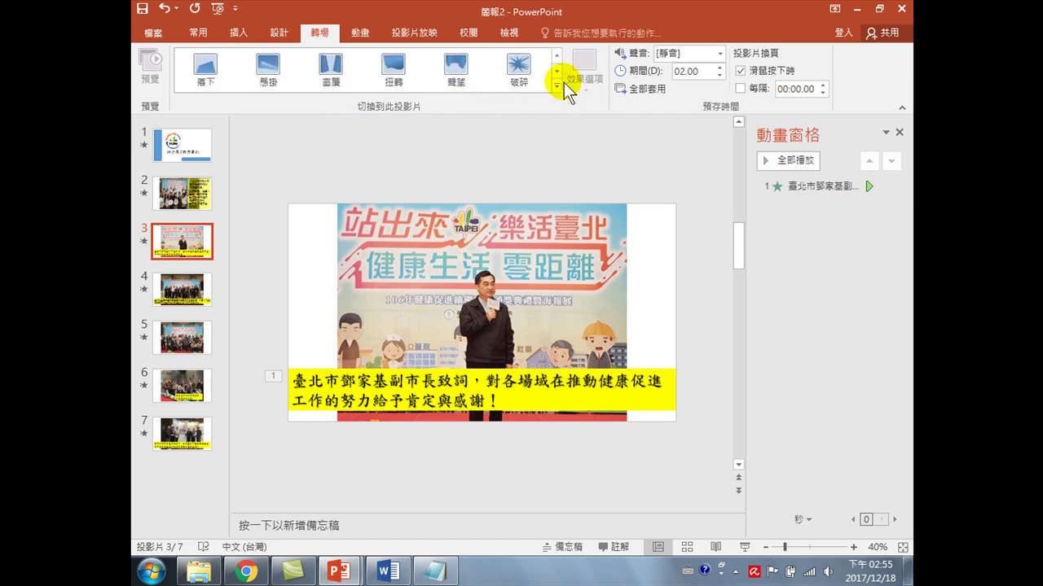
pyautogui.click(558, 85)
pyautogui.click(456, 268)
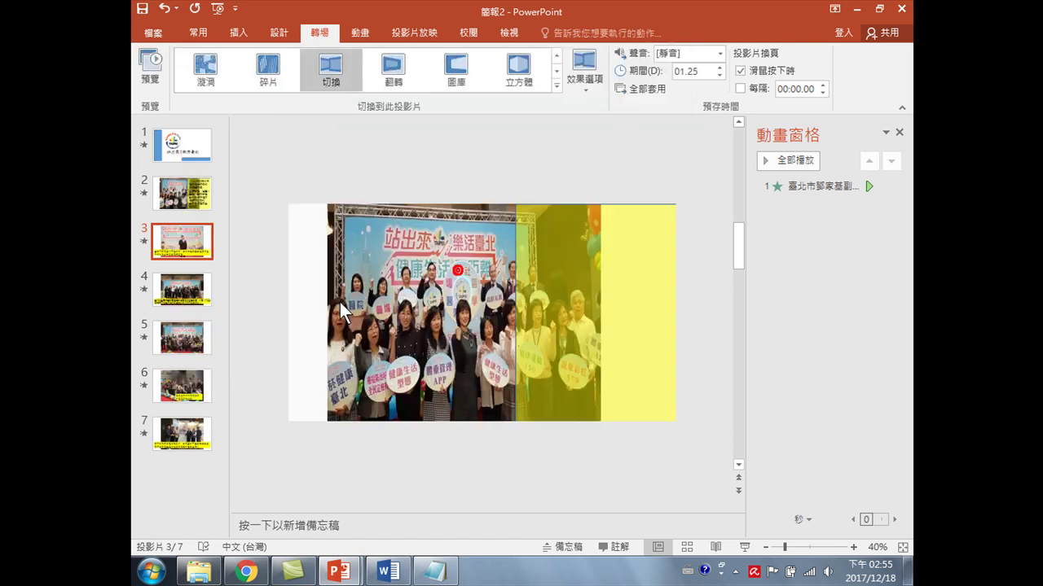
pyautogui.click(188, 281)
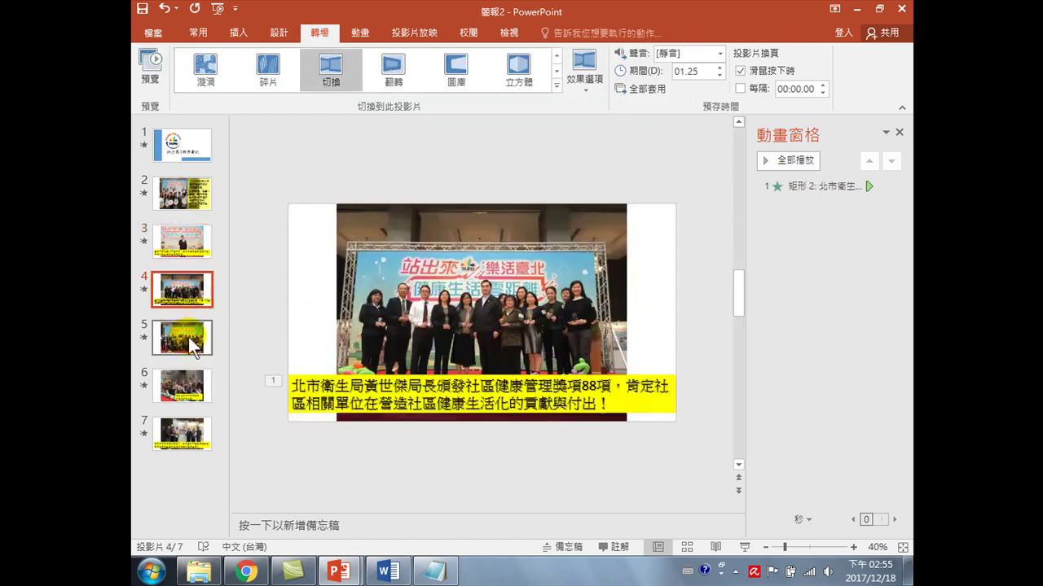
pyautogui.click(190, 338)
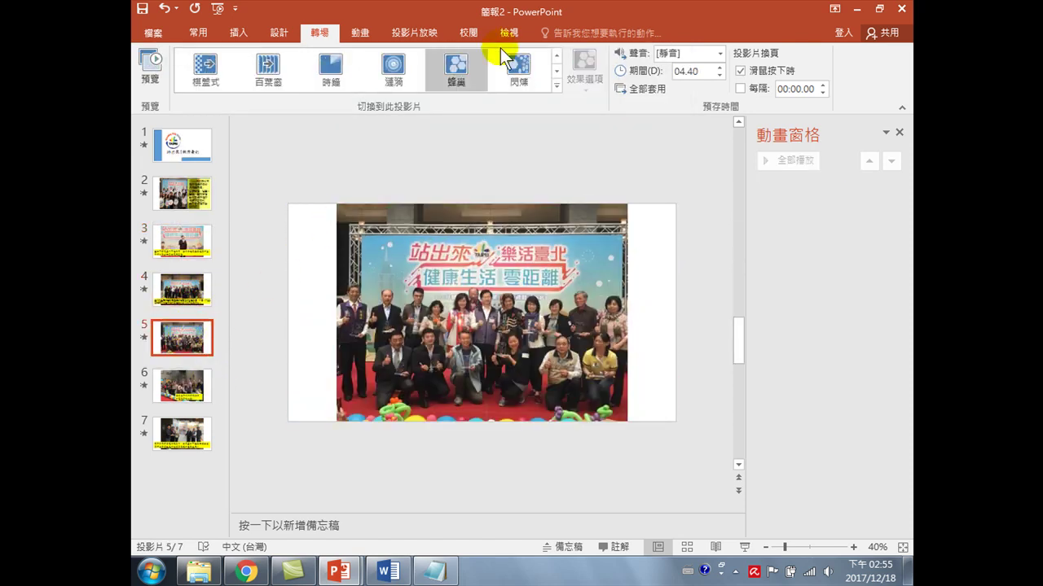
pyautogui.click(557, 71)
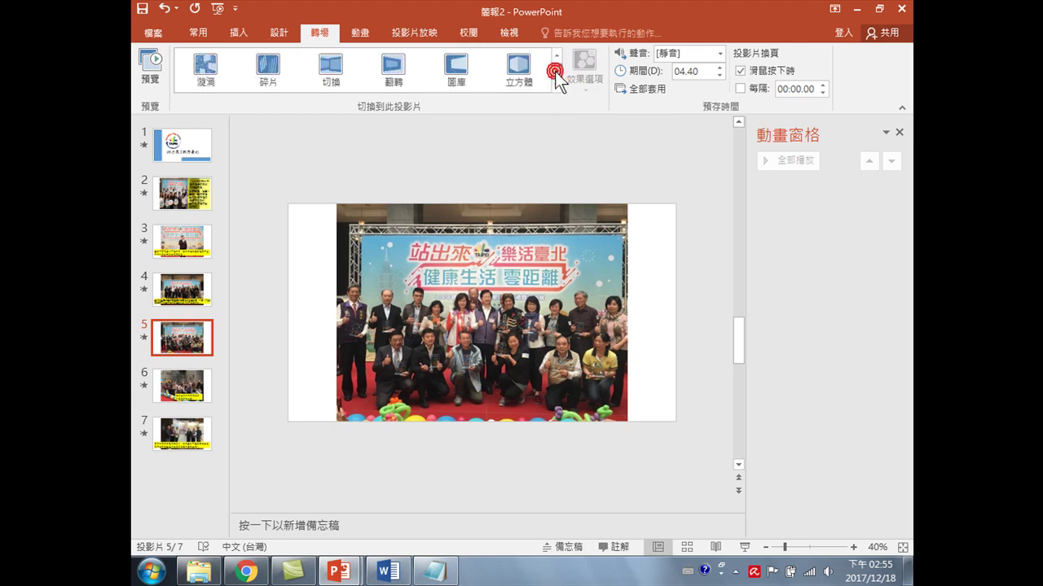
pyautogui.click(557, 85)
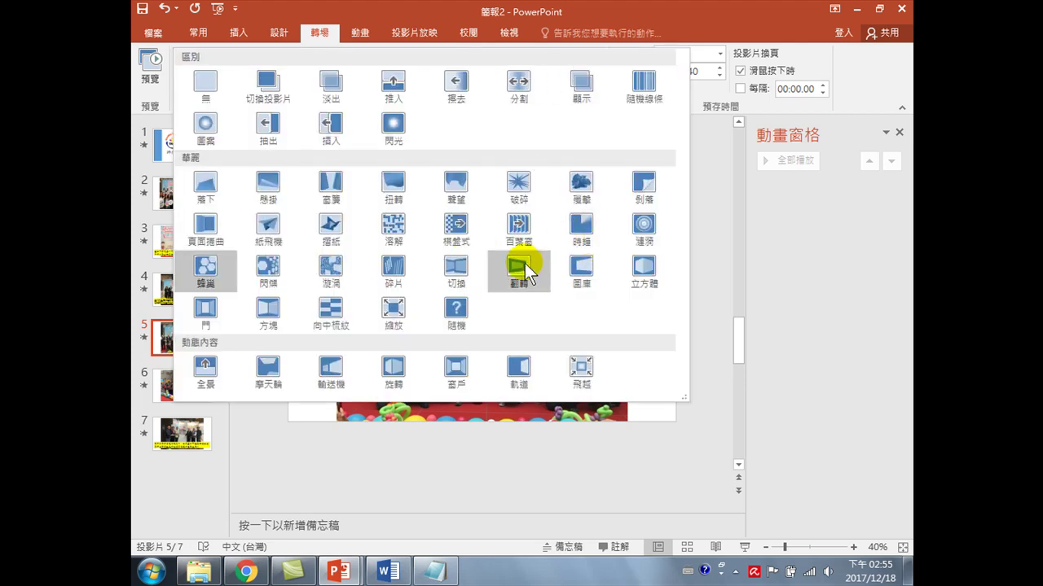
pyautogui.click(454, 267)
# Apply the 0.70-second 淡出 (Fade) transition to slide 7.
pyautogui.click(182, 385)
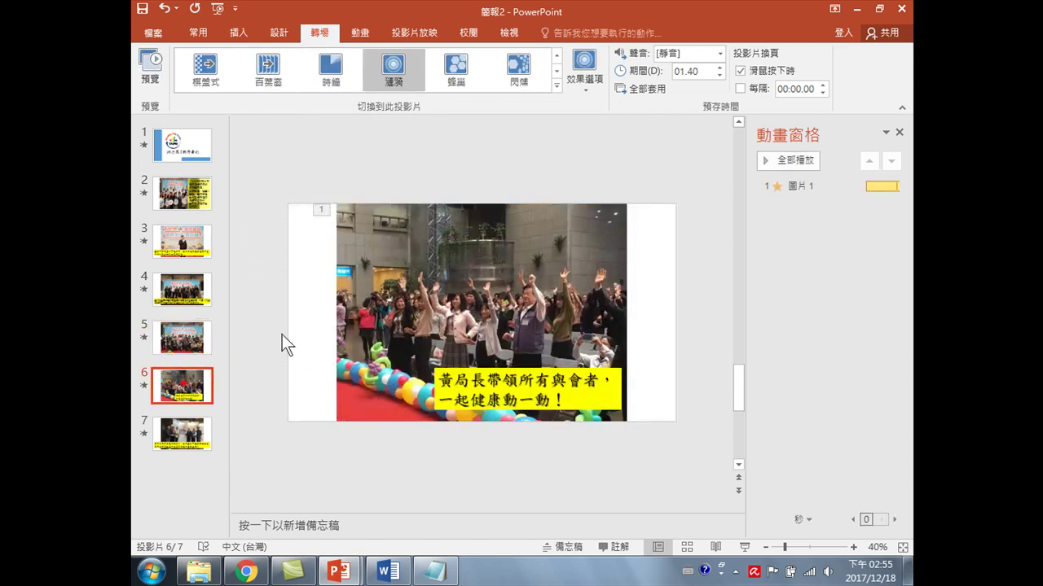
pyautogui.click(182, 434)
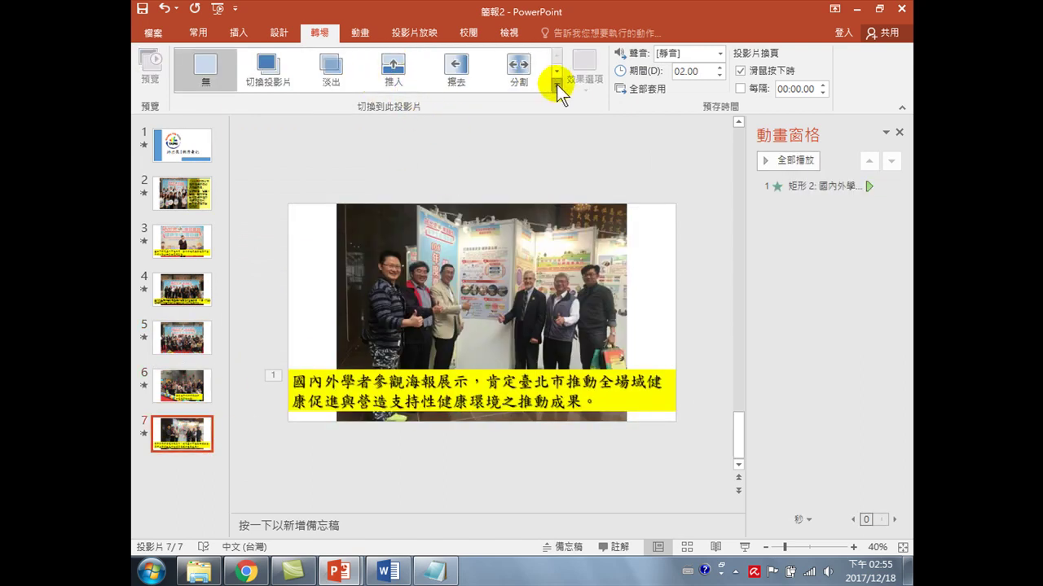
pyautogui.click(355, 80)
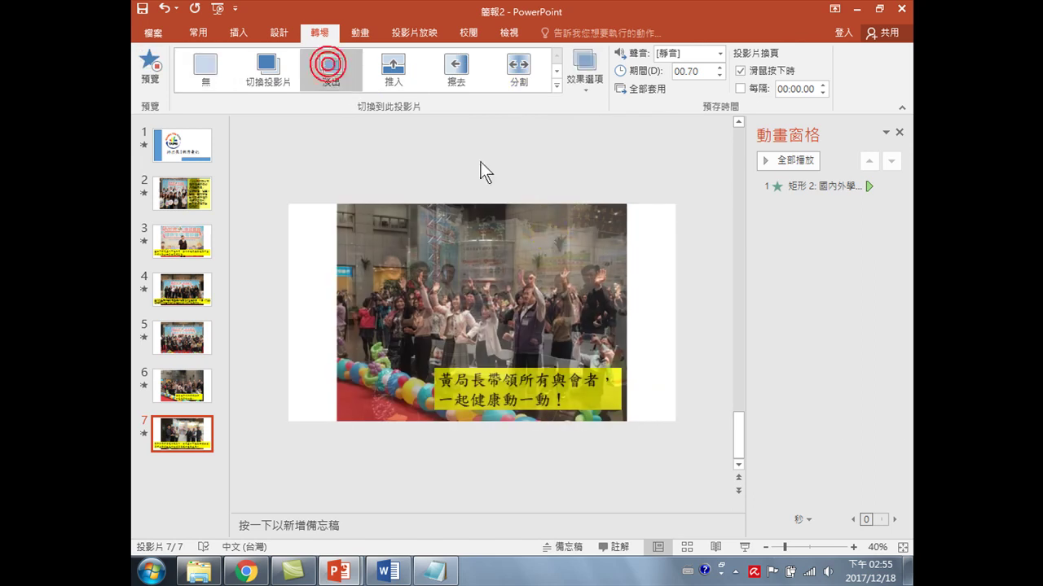
pyautogui.click(702, 246)
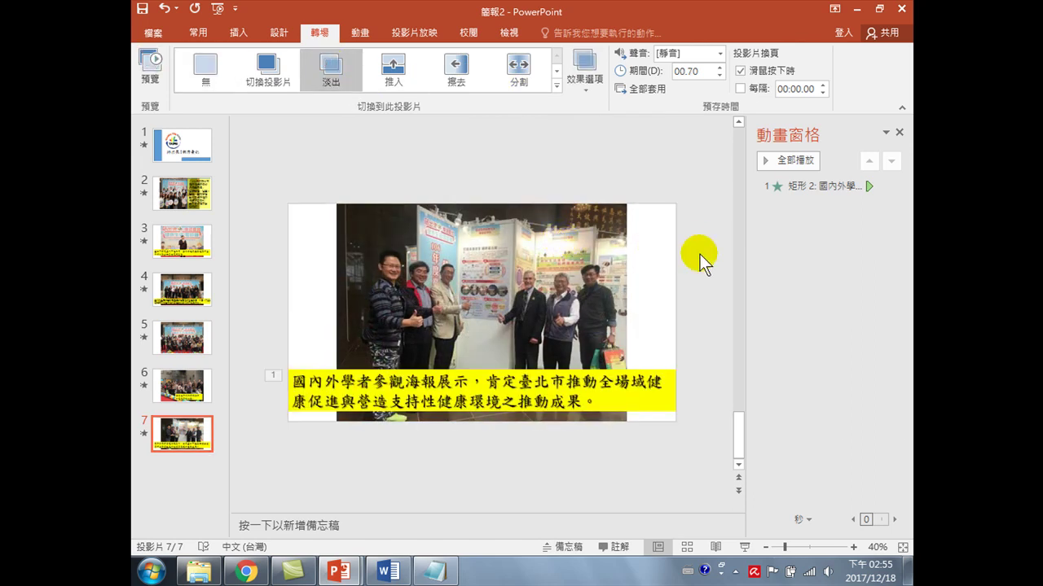
# Make slide 1 advance automatically after 10 seconds instead of on click.
pyautogui.press('F5')
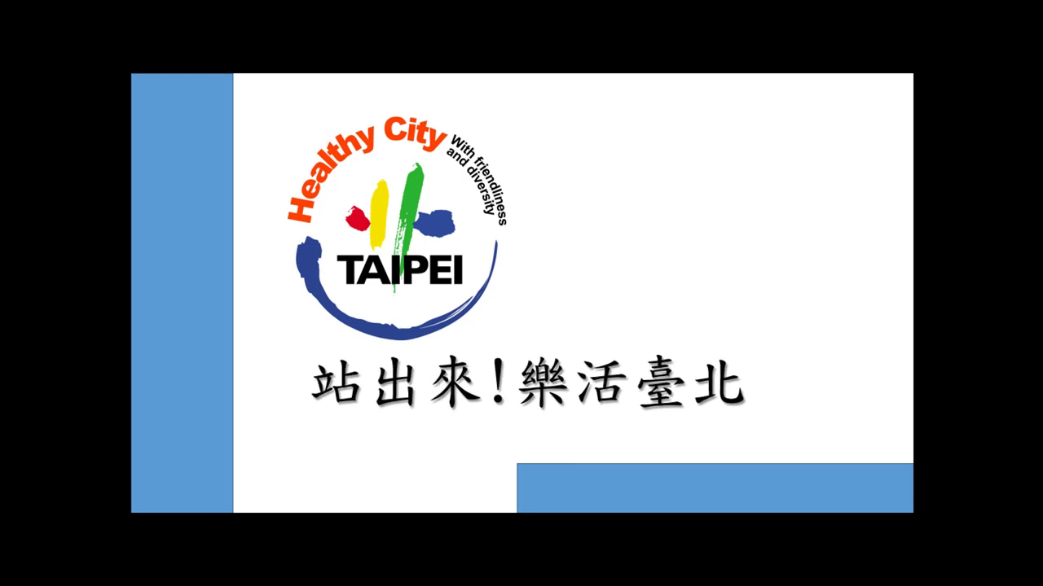
pyautogui.press('Escape')
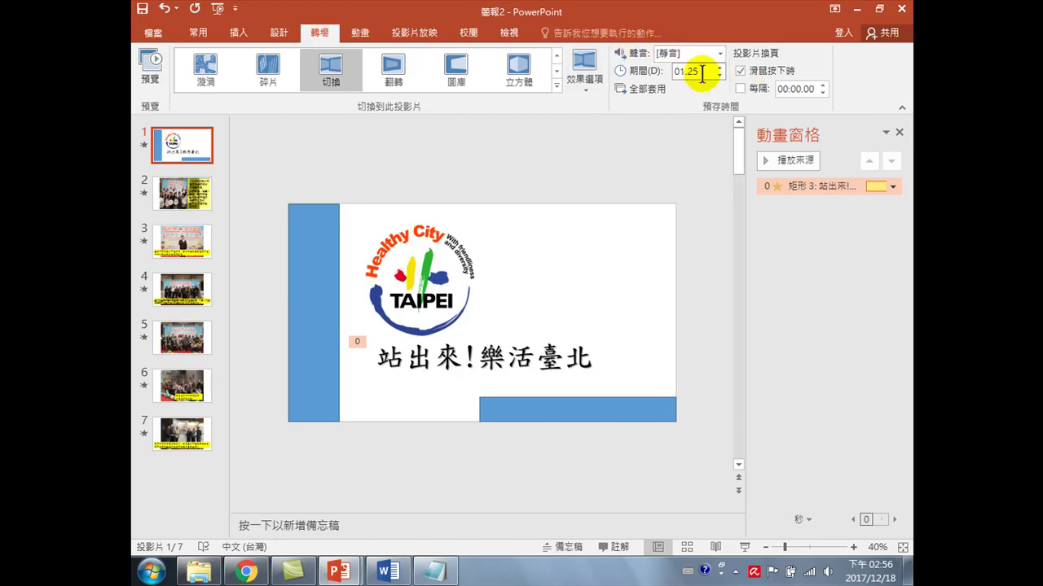
pyautogui.doubleClick(699, 71)
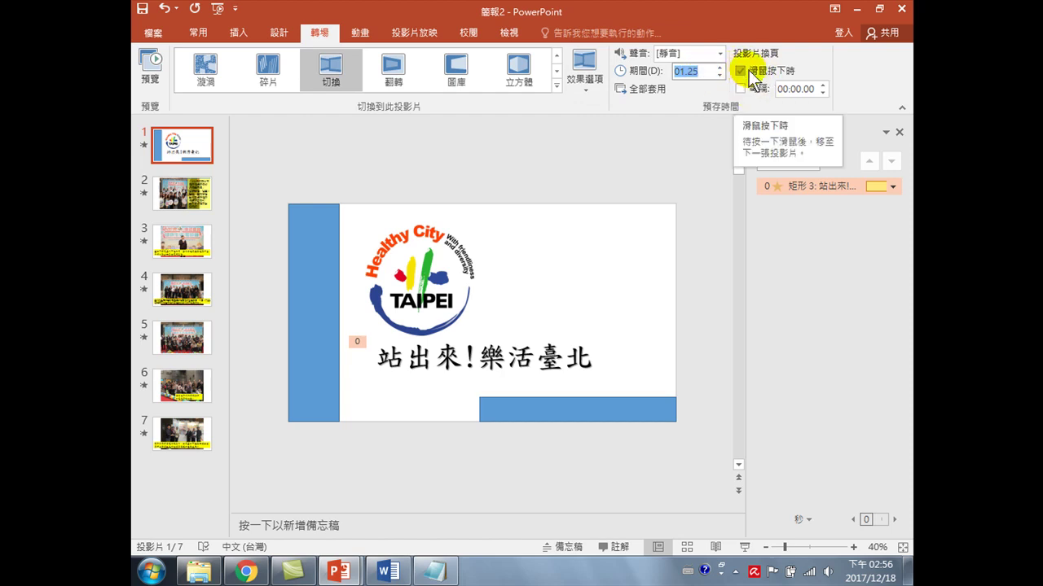
pyautogui.click(740, 71)
pyautogui.click(740, 89)
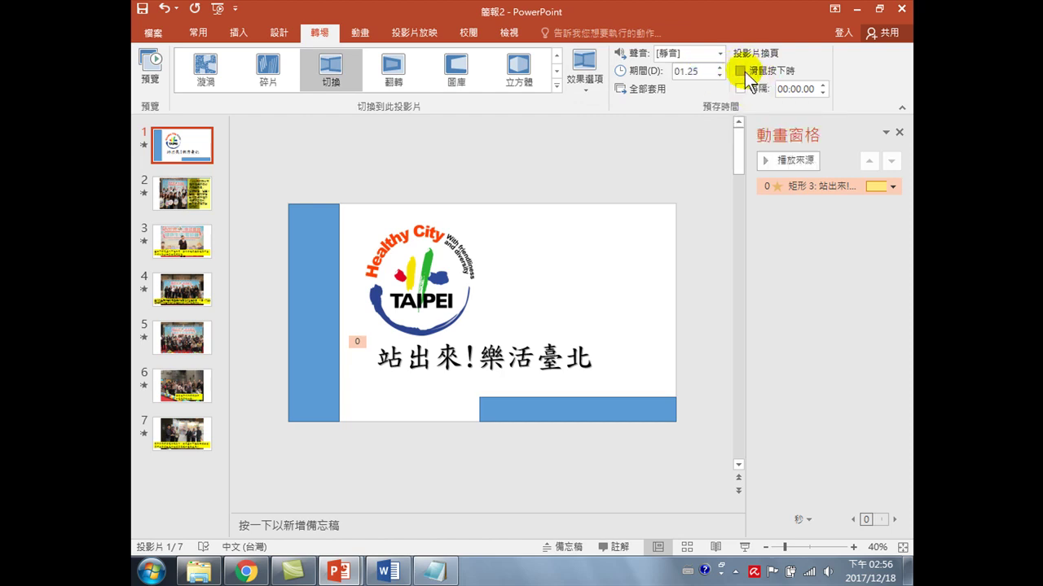
pyautogui.click(824, 85)
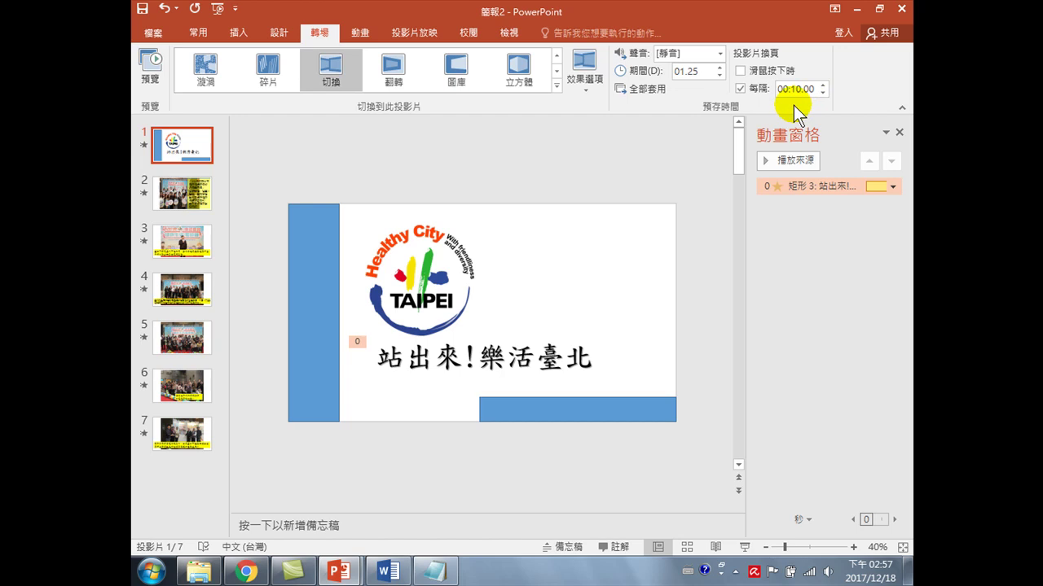
# Make slide 2 advance automatically after 5 seconds.
pyautogui.click(181, 193)
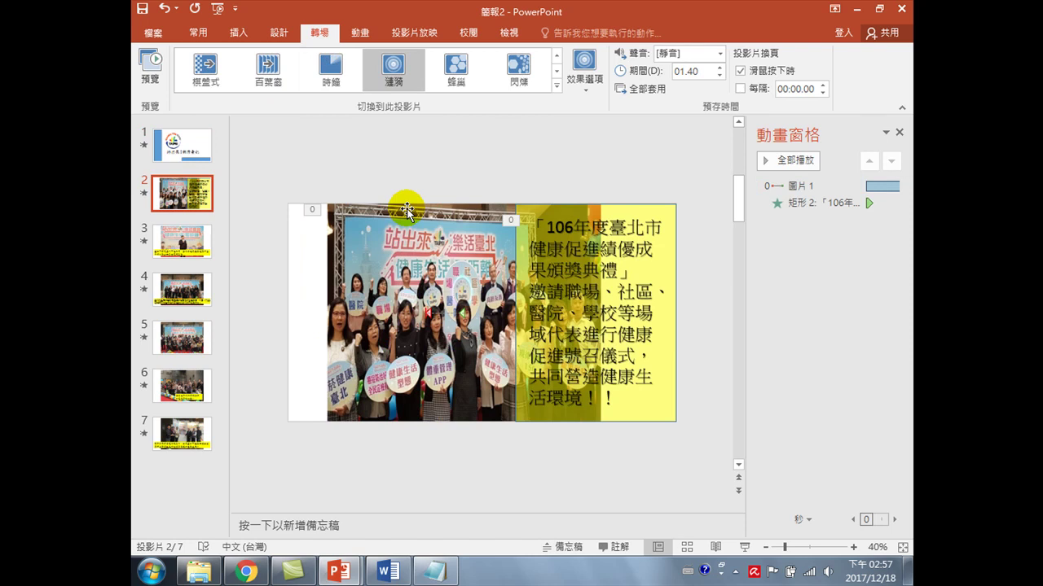
pyautogui.press('F5')
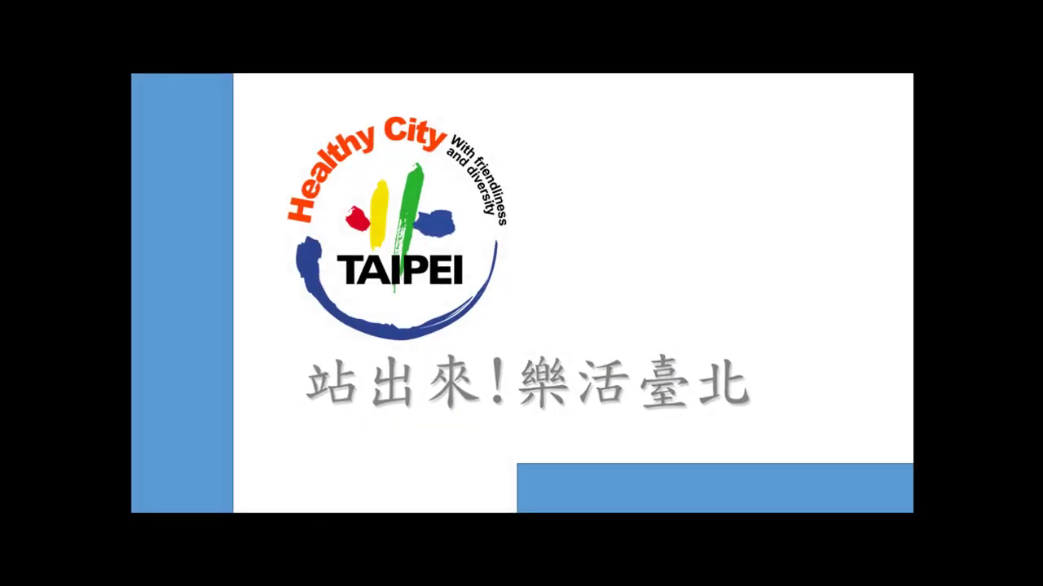
pyautogui.press('Escape')
pyautogui.click(195, 194)
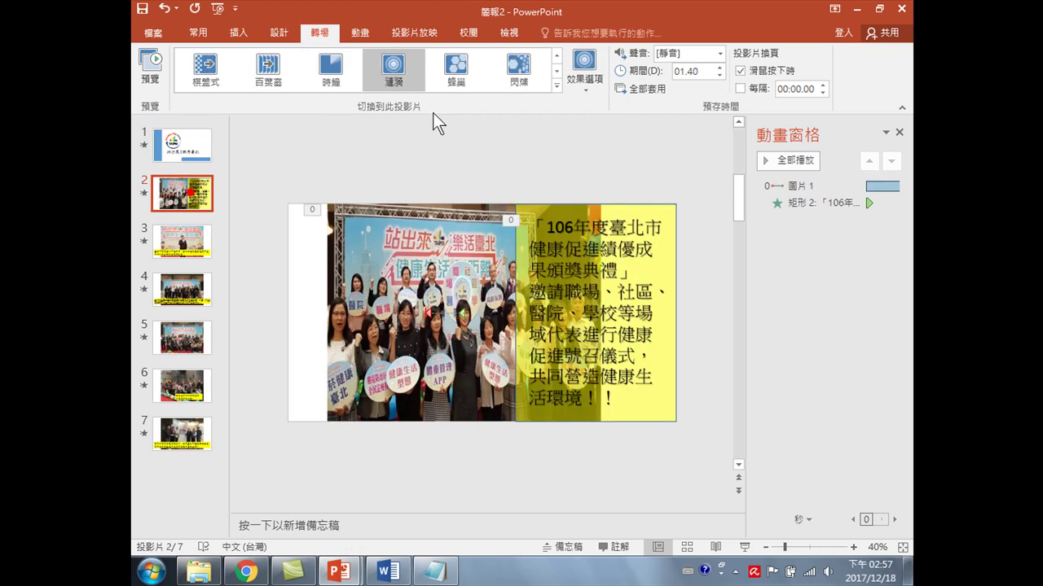
pyautogui.click(739, 88)
pyautogui.click(823, 85)
pyautogui.click(824, 84)
pyautogui.click(824, 85)
# Turn off advance-on-click for slides 4, 6 and 7, then run the slideshow to test timings.
pyautogui.click(193, 242)
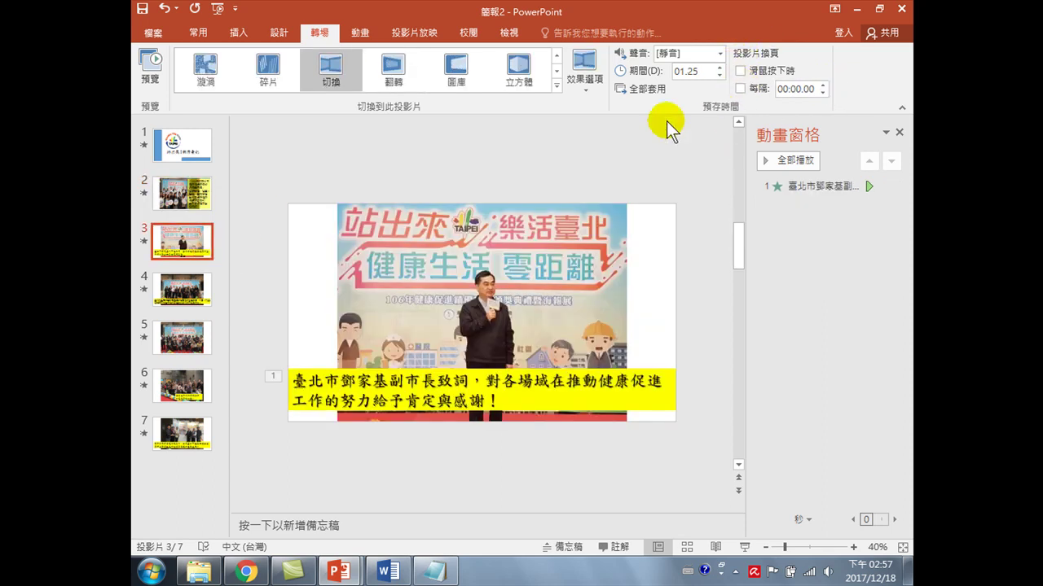
pyautogui.click(192, 290)
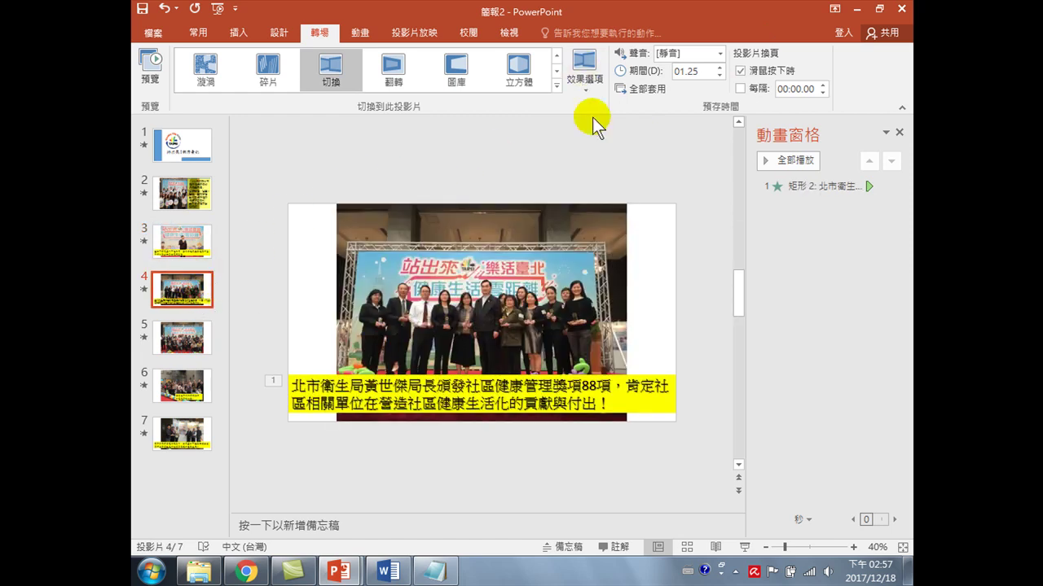
pyautogui.click(740, 71)
pyautogui.click(182, 337)
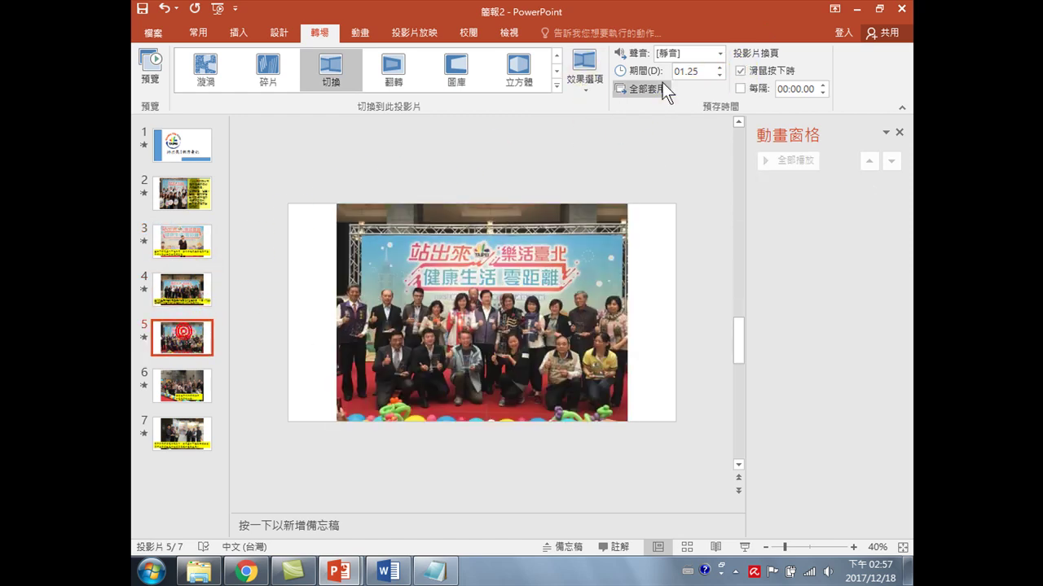
pyautogui.click(175, 387)
pyautogui.click(741, 71)
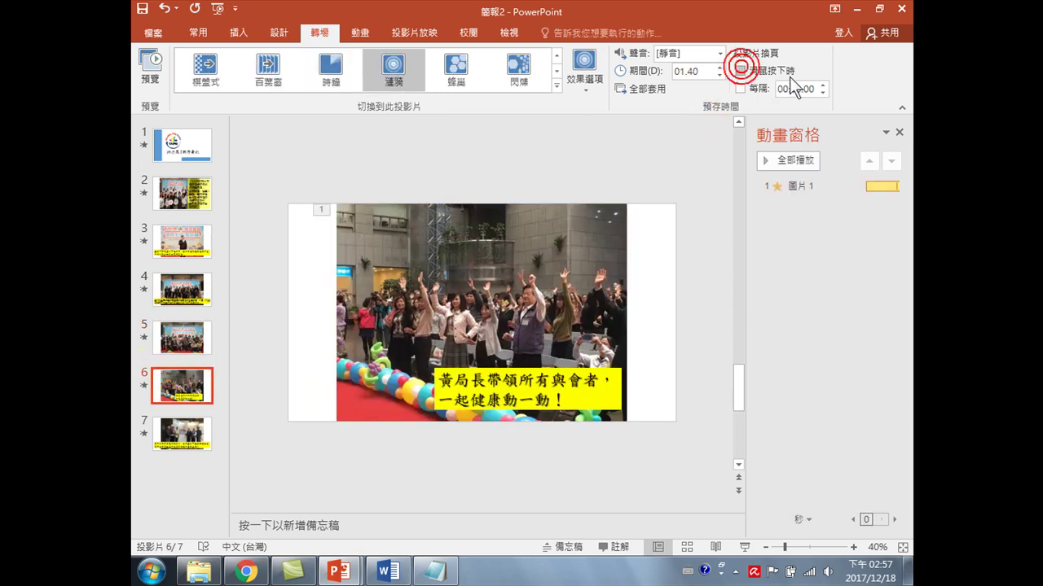
pyautogui.click(181, 434)
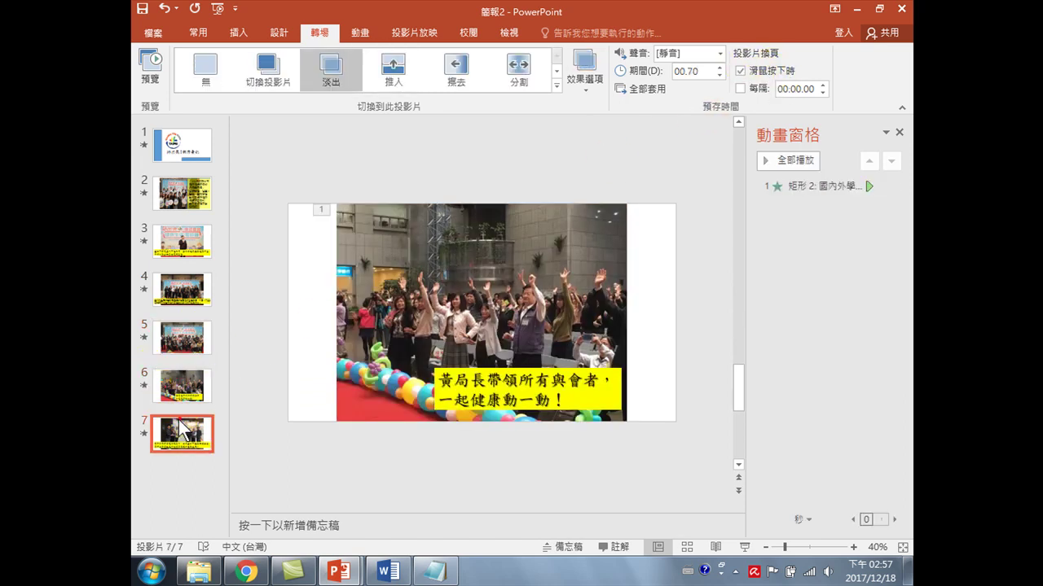
pyautogui.click(741, 71)
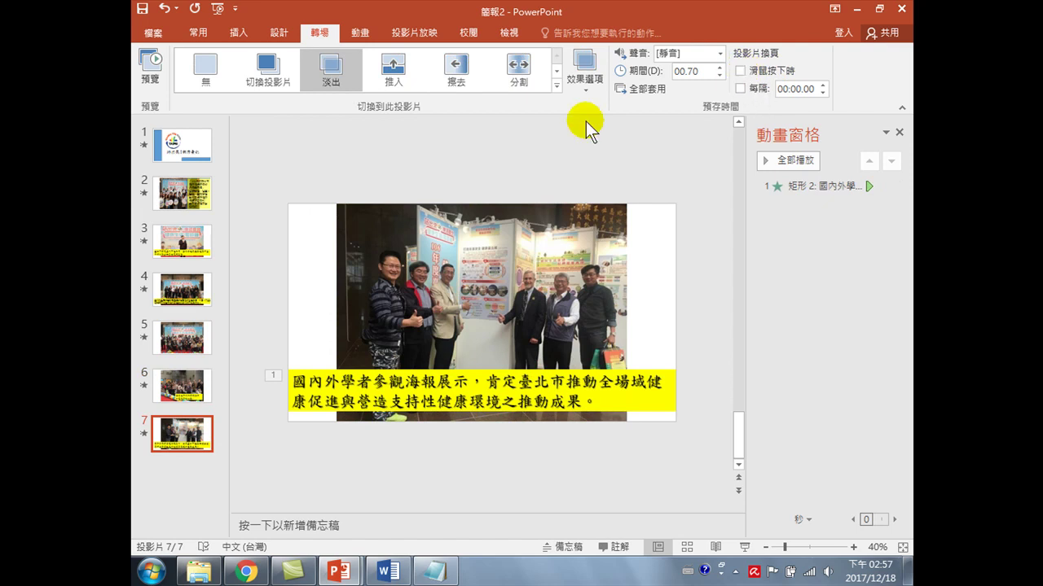
pyautogui.press('F5')
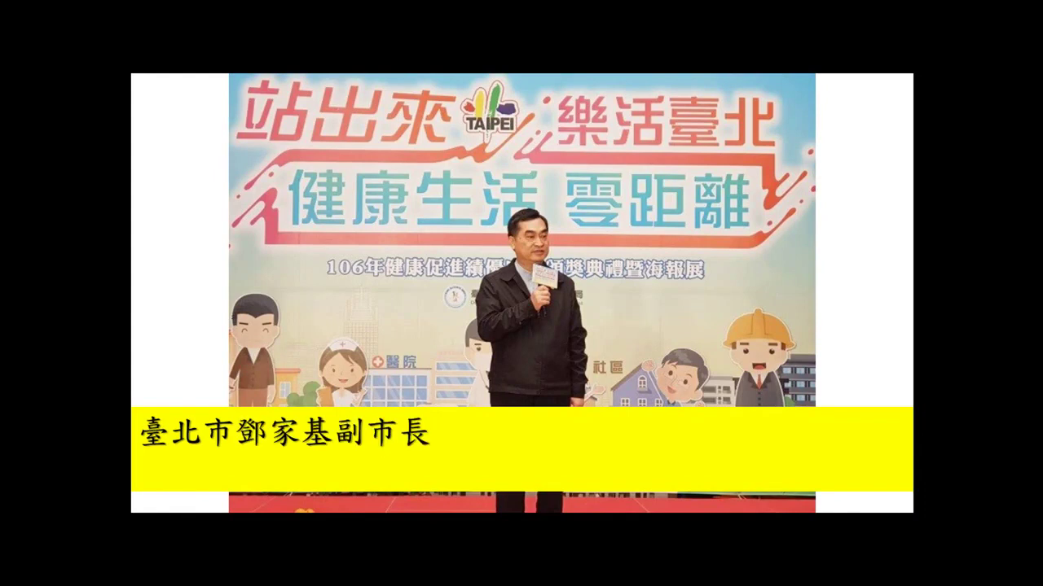
# Stop the running slide show on slide 3 and return to Normal view.
pyautogui.press('Escape')
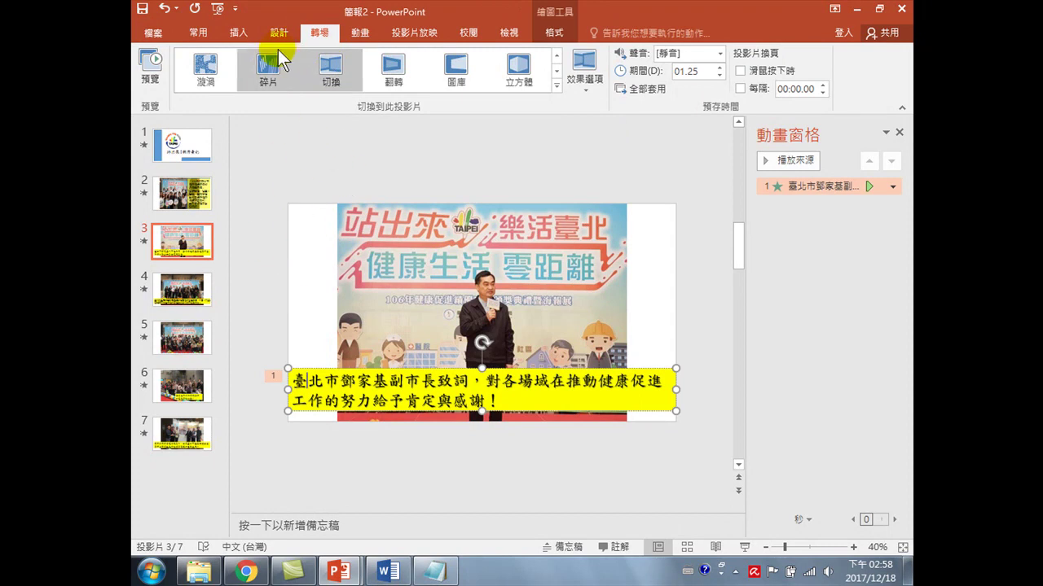
# Set the caption animations on slides 3 and 4 to start With Previous.
pyautogui.click(367, 33)
pyautogui.click(766, 54)
pyautogui.click(737, 86)
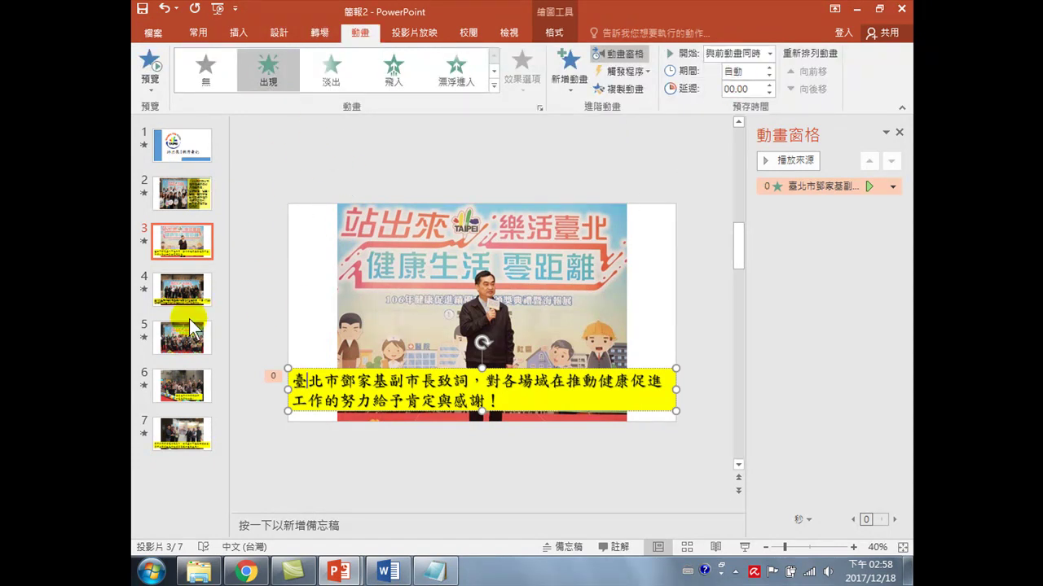
pyautogui.click(182, 289)
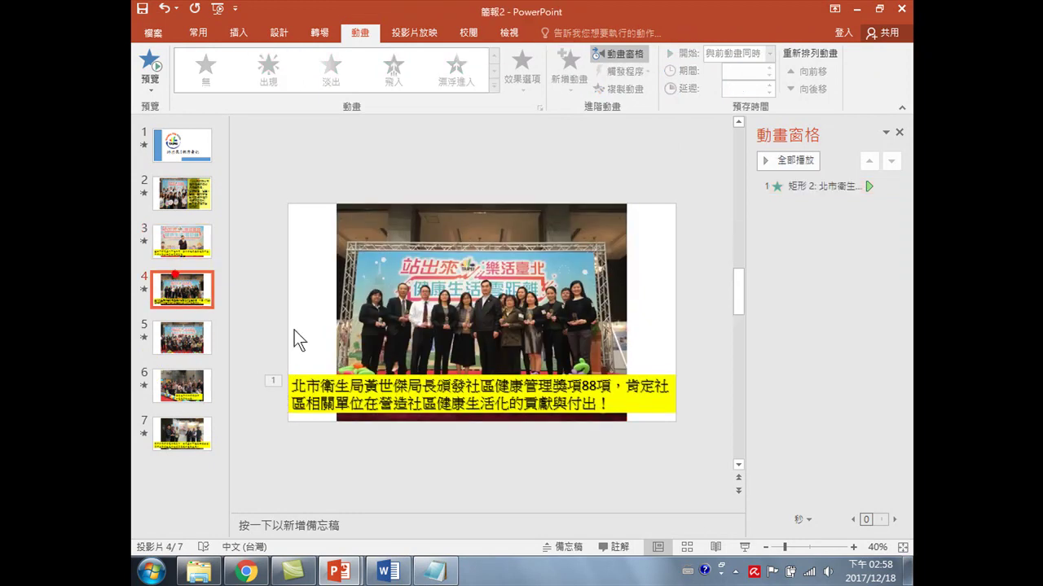
pyautogui.click(298, 378)
pyautogui.click(770, 53)
pyautogui.click(737, 86)
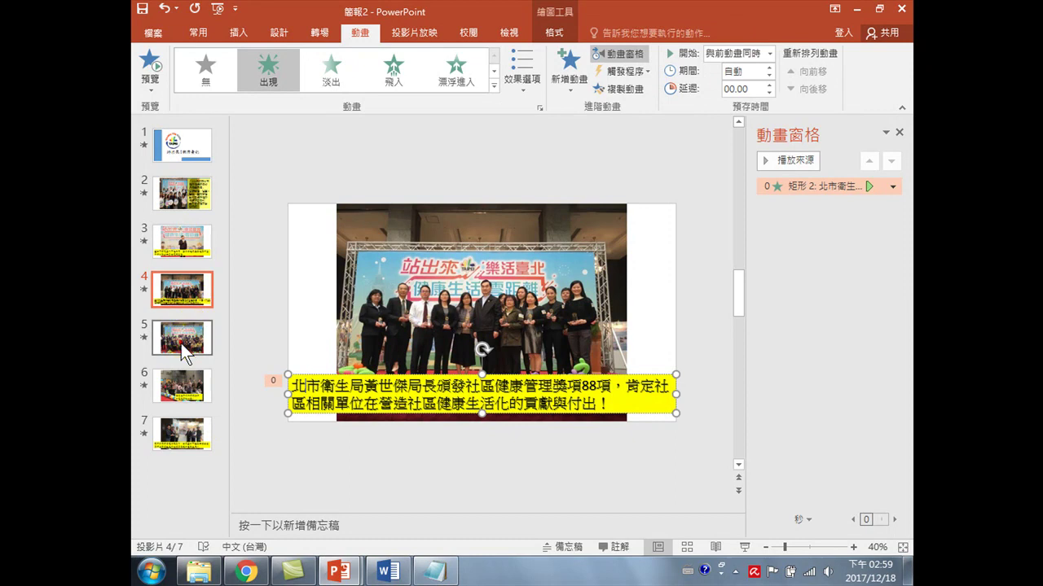
# Make slide 5 advance automatically after 2 seconds.
pyautogui.click(181, 343)
pyautogui.click(422, 374)
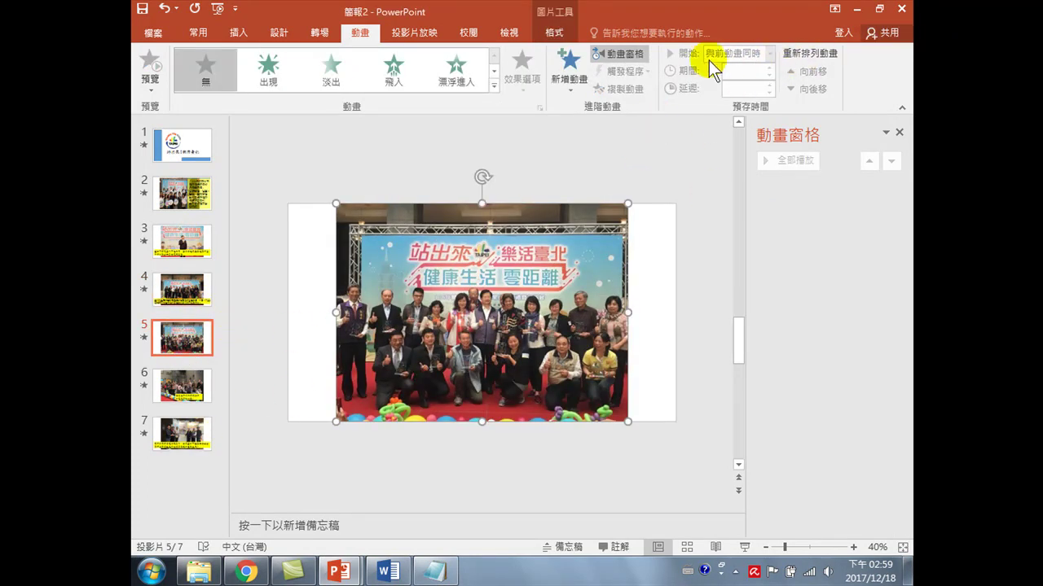
pyautogui.click(320, 31)
pyautogui.click(740, 88)
pyautogui.click(822, 85)
pyautogui.click(822, 85)
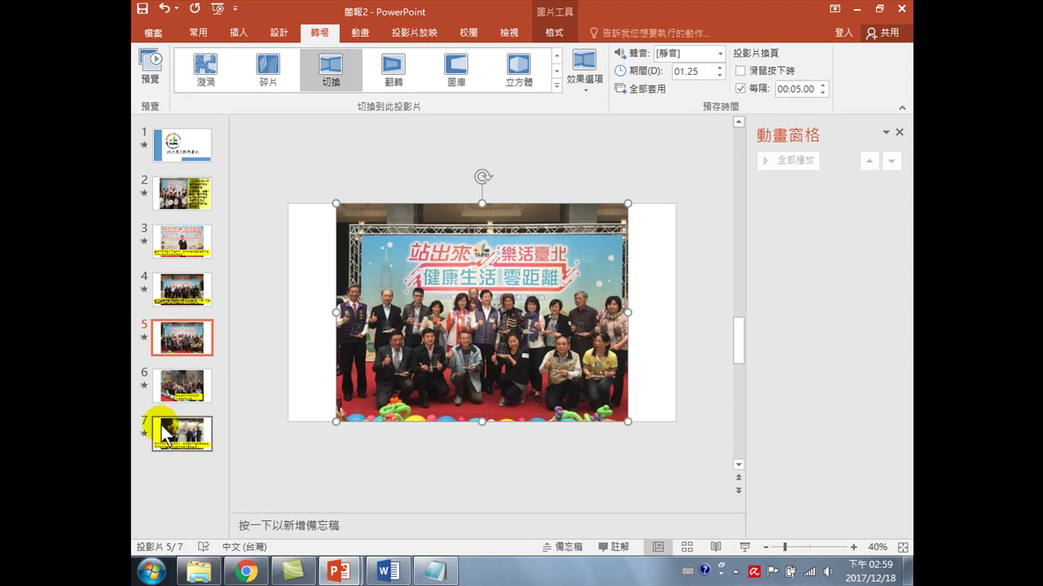
# Set the picture's pulse animation on slide 6 to start With Previous.
pyautogui.click(181, 395)
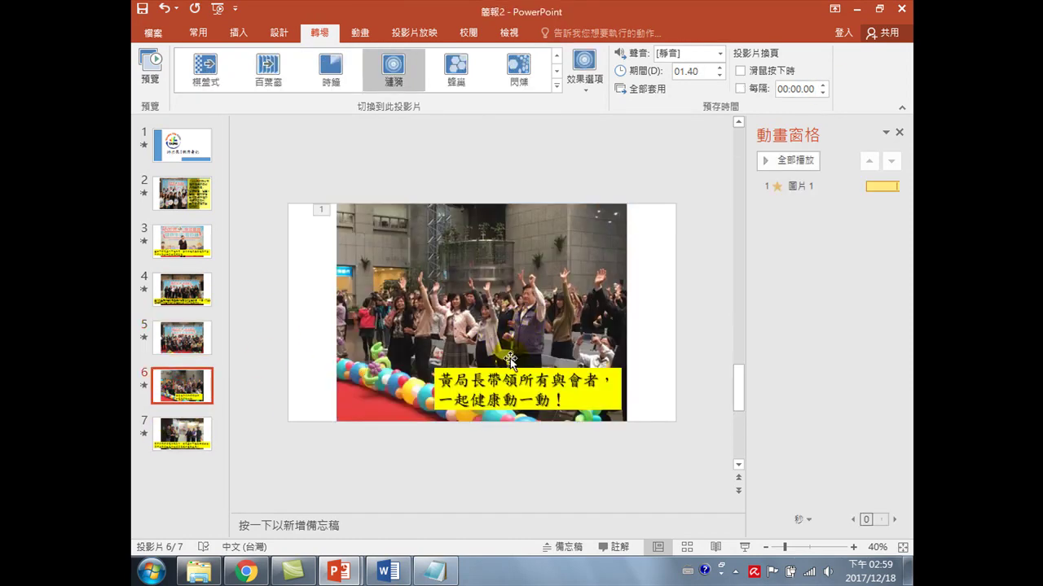
pyautogui.click(472, 370)
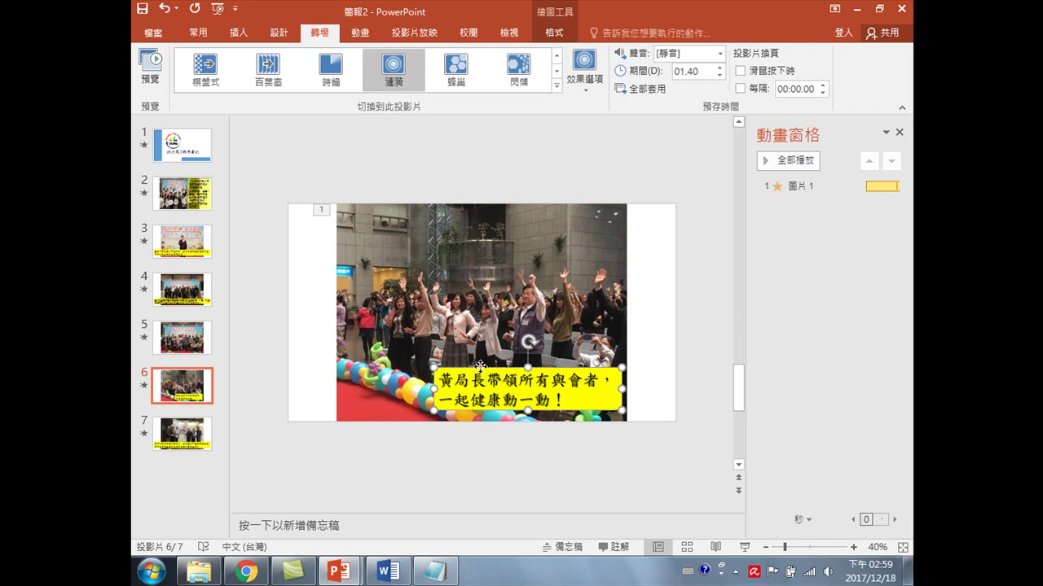
pyautogui.click(360, 33)
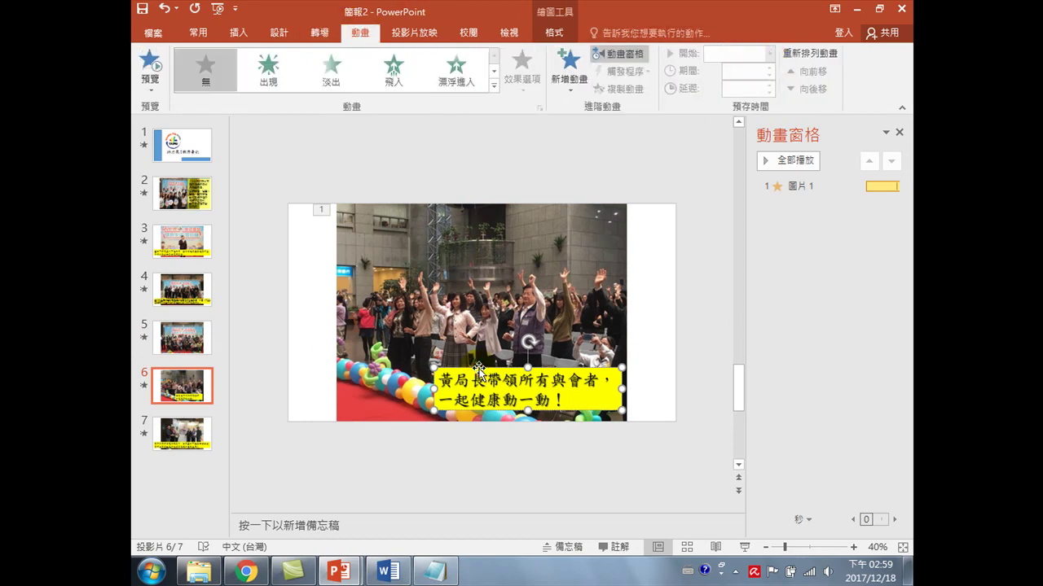
pyautogui.click(456, 286)
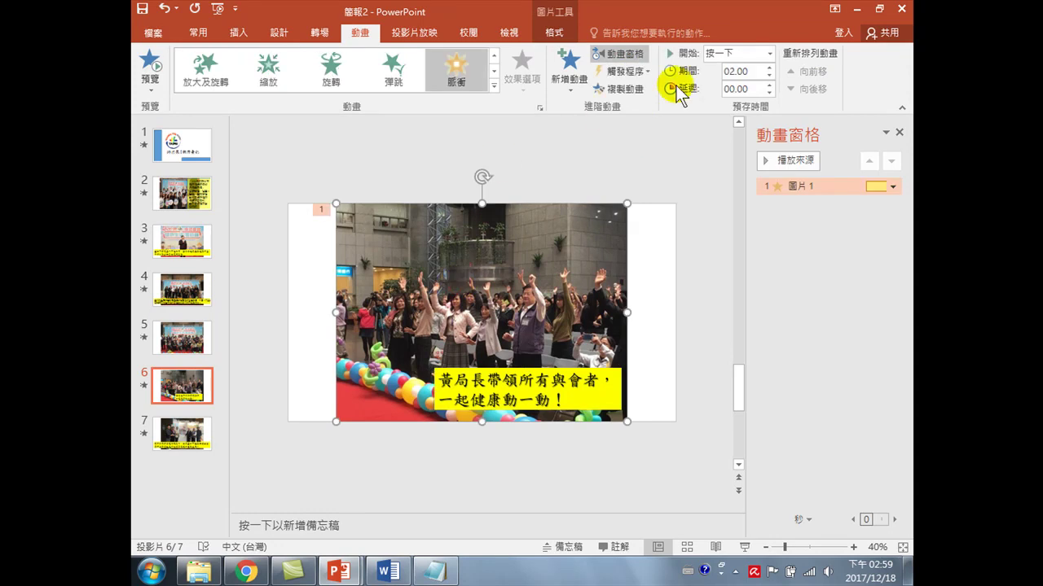
pyautogui.click(754, 57)
pyautogui.click(733, 72)
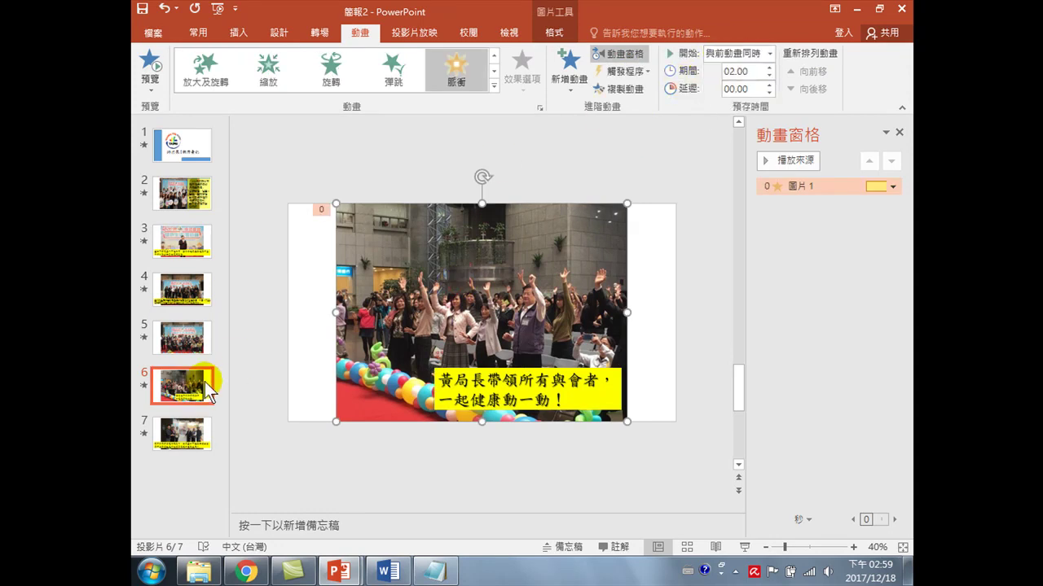
# Select slide 7's caption box and bring up its animation Start choices.
pyautogui.click(193, 434)
pyautogui.click(446, 330)
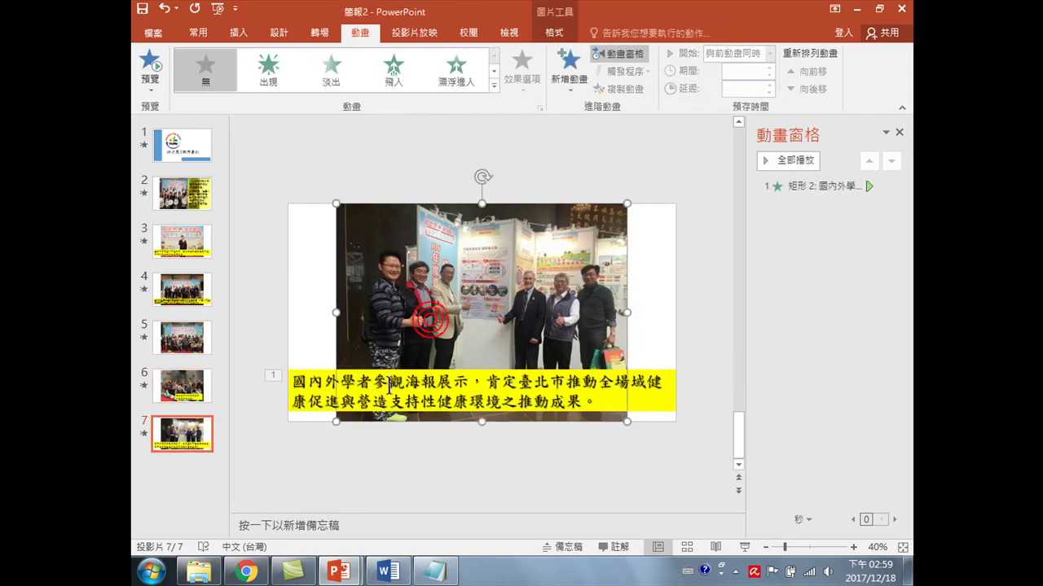
pyautogui.click(347, 389)
pyautogui.click(743, 55)
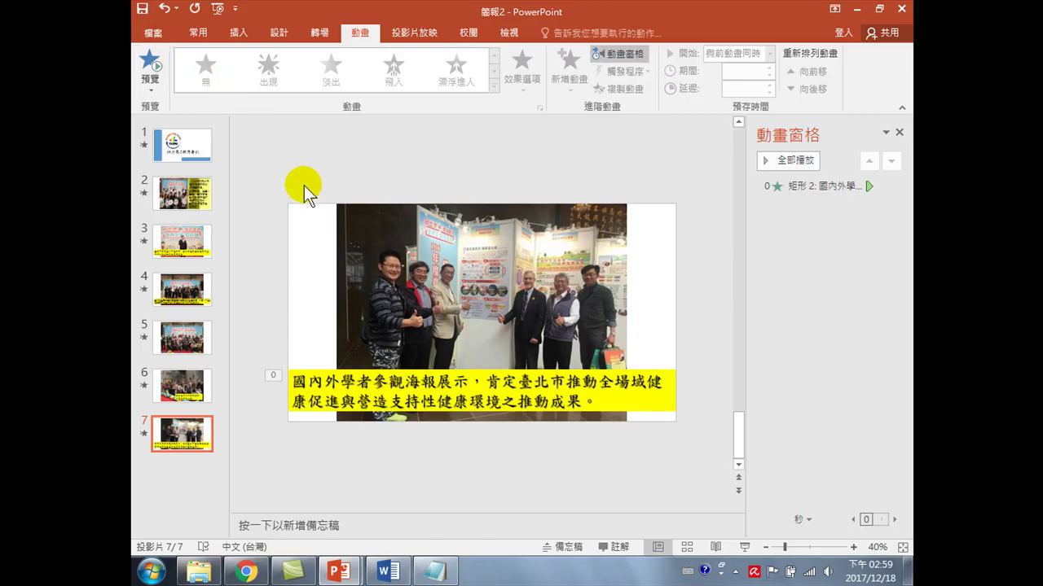
# Bring up the Save As dialog via File > Save As > Browse.
pyautogui.click(149, 27)
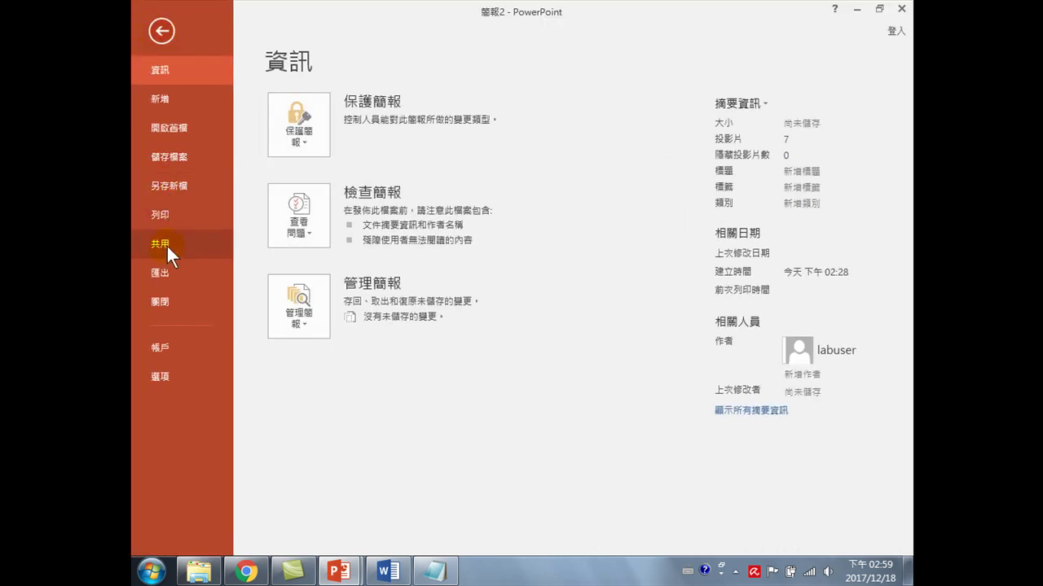
pyautogui.click(173, 157)
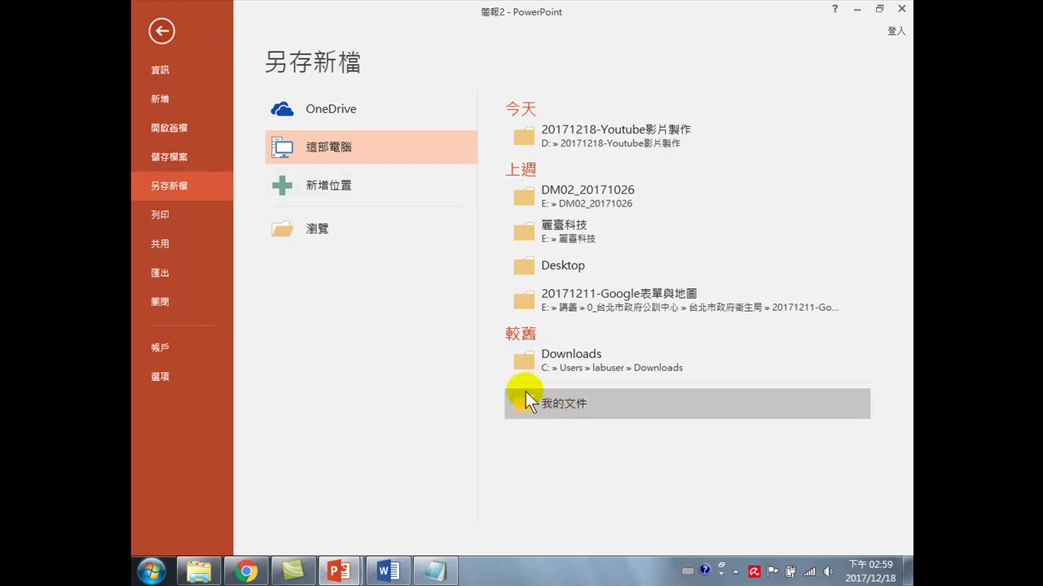
pyautogui.click(321, 230)
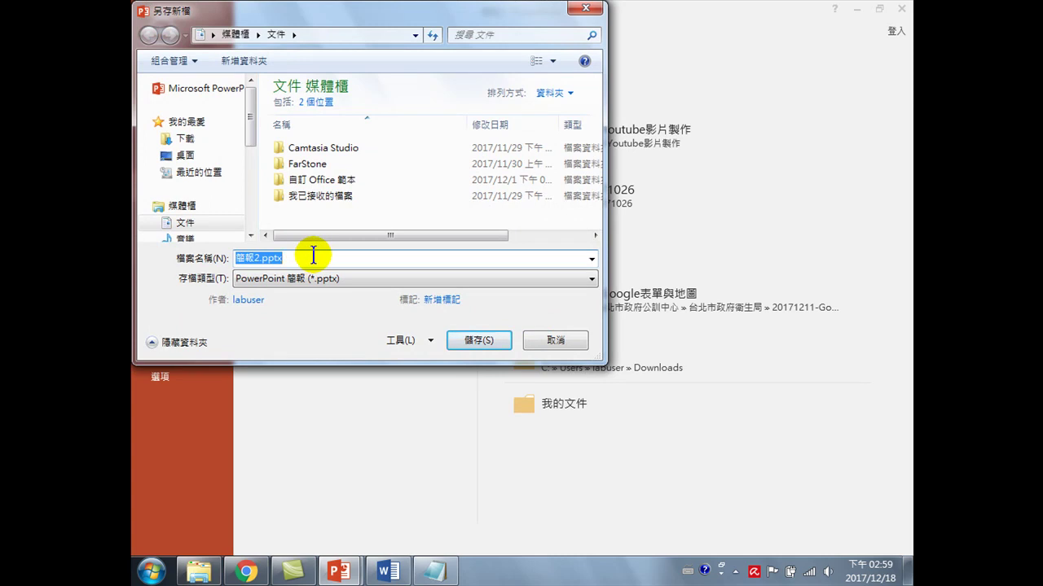
# Type the new Chinese filename beginning 動起來_ using the Chinese input method.
pyautogui.write('hg')
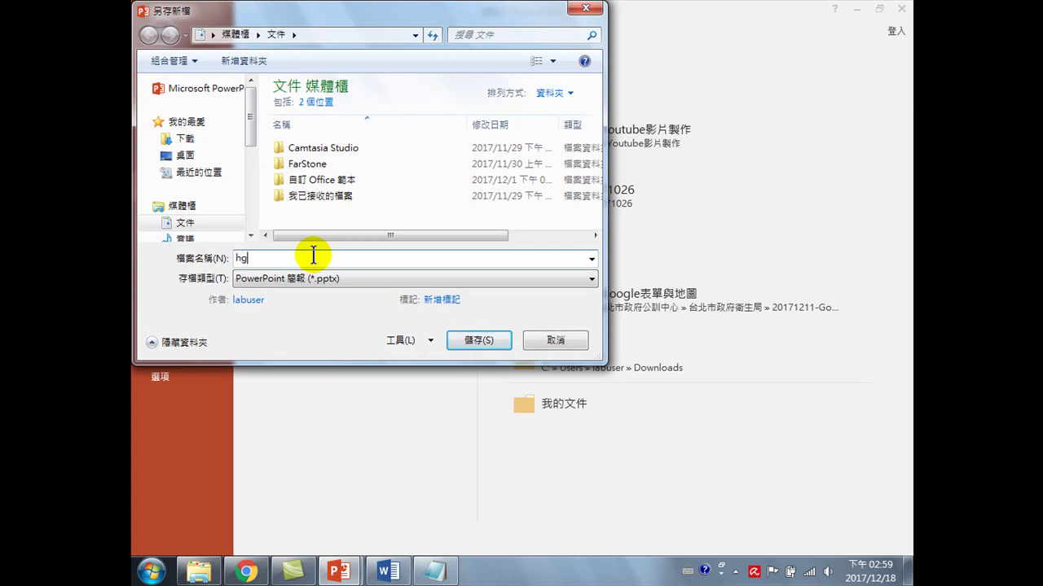
pyautogui.hotkey('ctrl', 'shift')
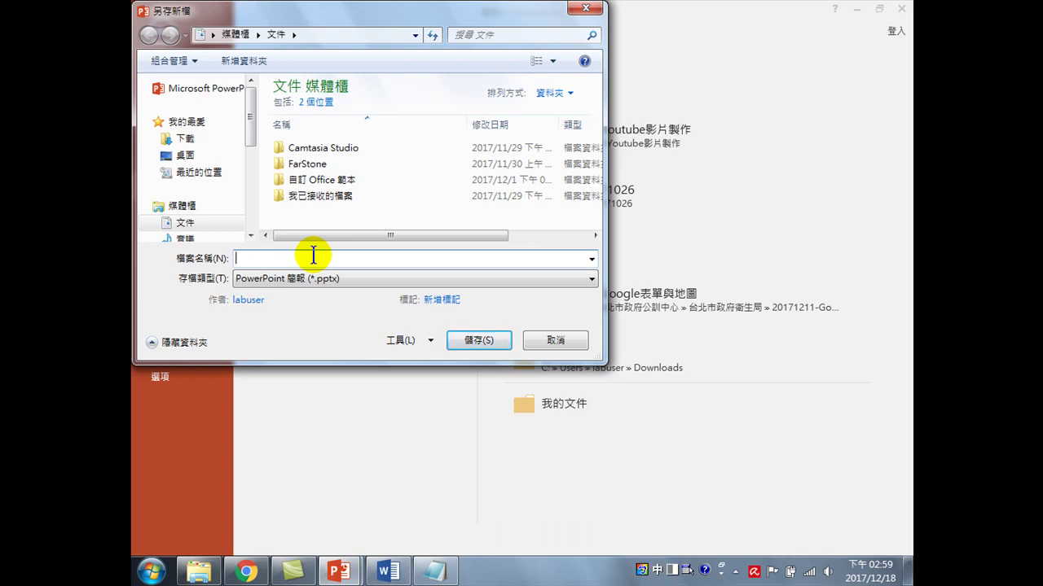
pyautogui.write('呢')
pyautogui.press('BackSpace')
pyautogui.write('hgks')
pyautogui.press('space')
pyautogui.write('goru doo')
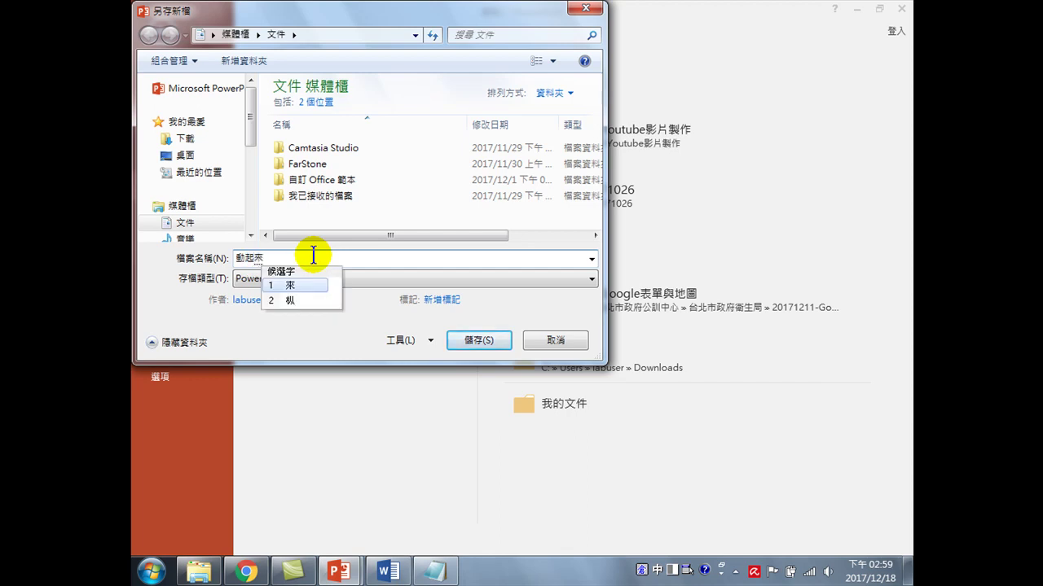
pyautogui.press('space')
pyautogui.write('_grbglmp')
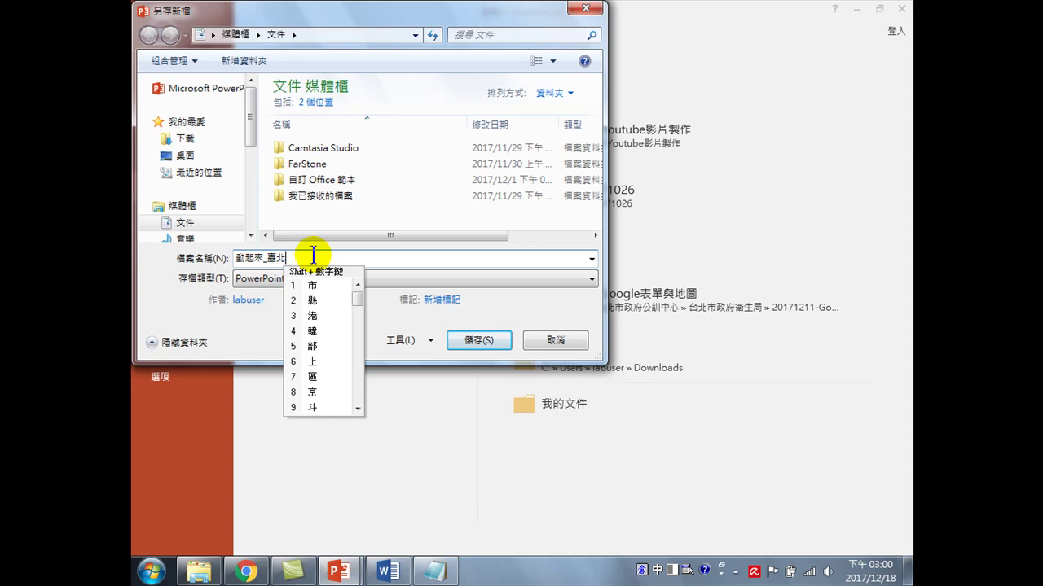
# In the Word document, select the title 站出來!樂活臺北 for reference.
pyautogui.click(387, 570)
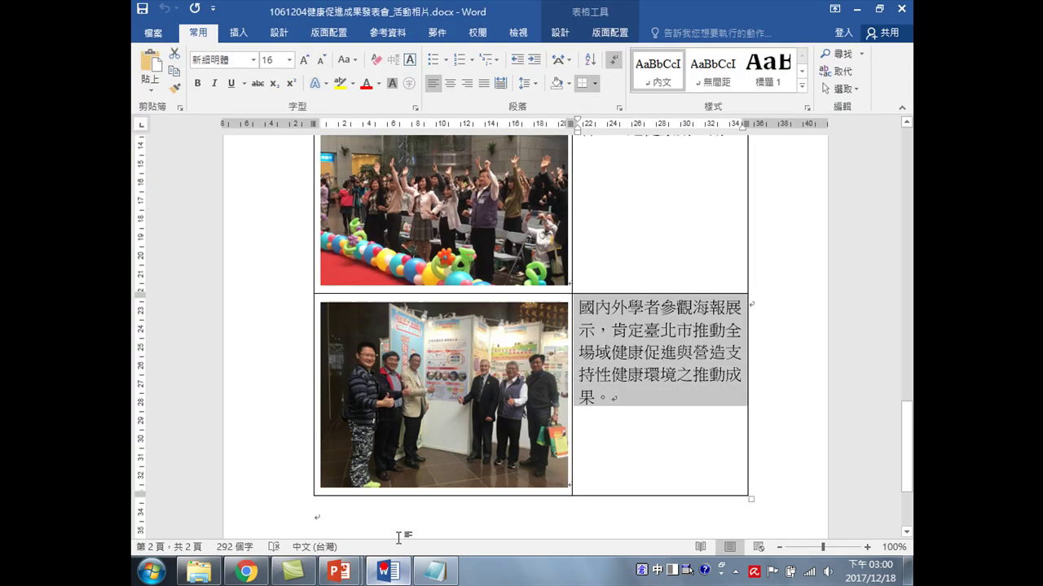
pyautogui.scroll(5, 531, 244)
pyautogui.scroll(5, 531, 245)
pyautogui.scroll(5, 531, 216)
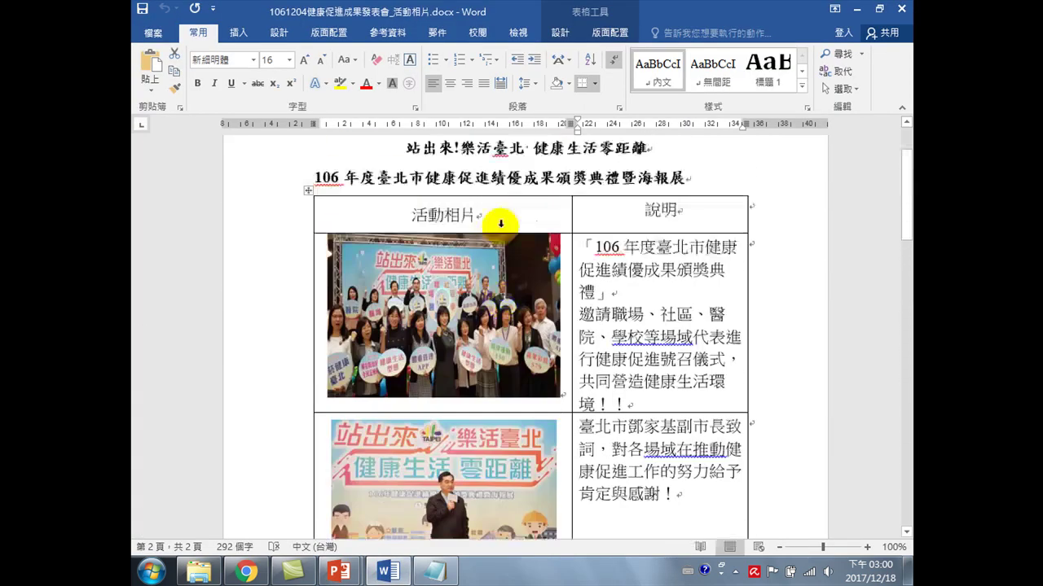
pyautogui.scroll(2, 450, 257)
pyautogui.moveTo(405, 241); pyautogui.dragTo(519, 241)
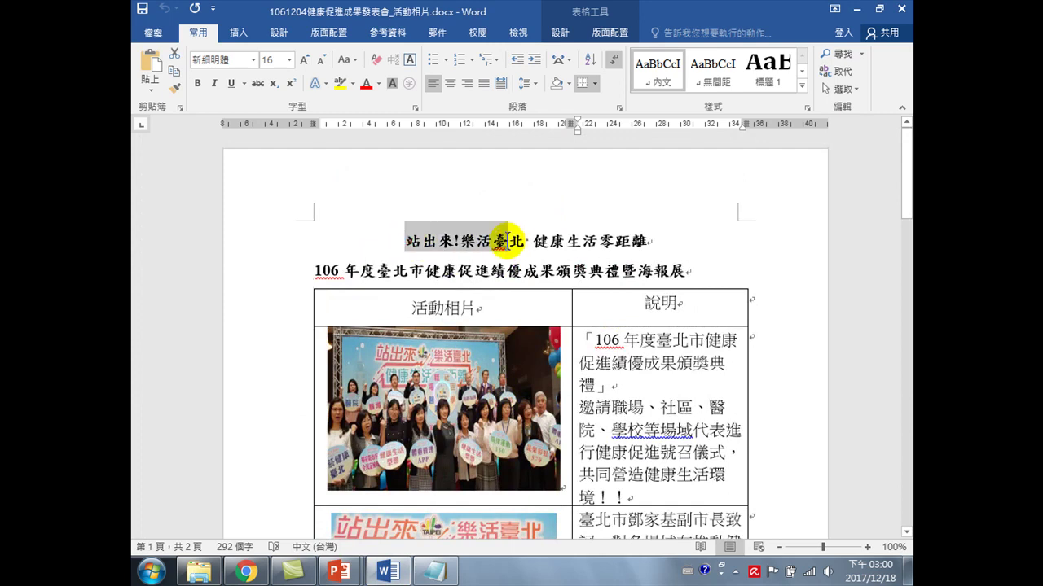
# Back in the Save As dialog, change the filename's start to 站起來.
pyautogui.hotkey('alt', 'Tab')
pyautogui.click(248, 257)
pyautogui.doubleClick(248, 257)
pyautogui.write('ytyr')
pyautogui.press('space')
pyautogui.click(281, 284)
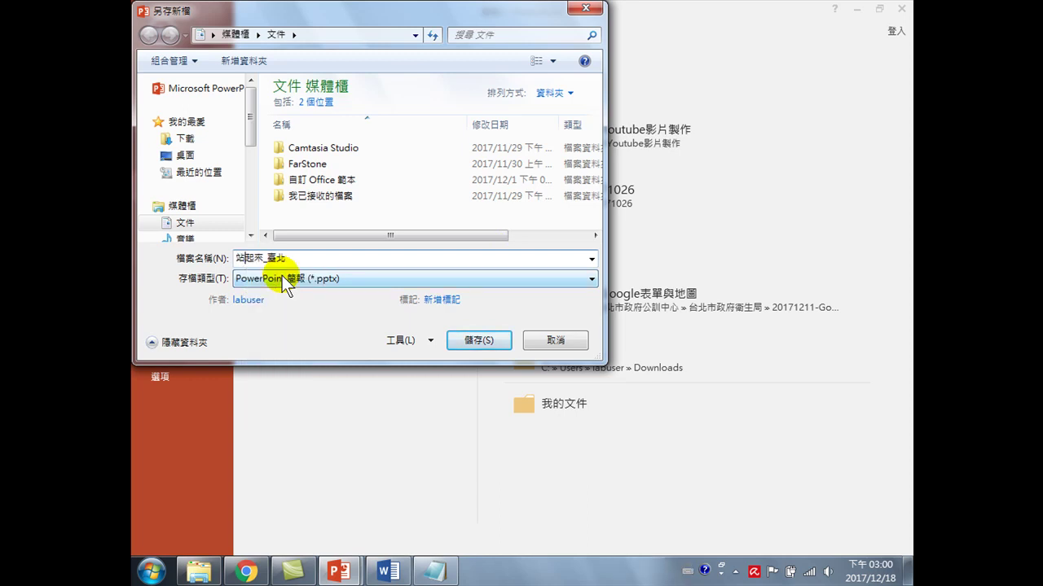
# Correct the filename to 站出來_樂活臺北 and save the presentation as pptx.
pyautogui.press('BackSpace')
pyautogui.write('uu')
pyautogui.press('BackSpace')
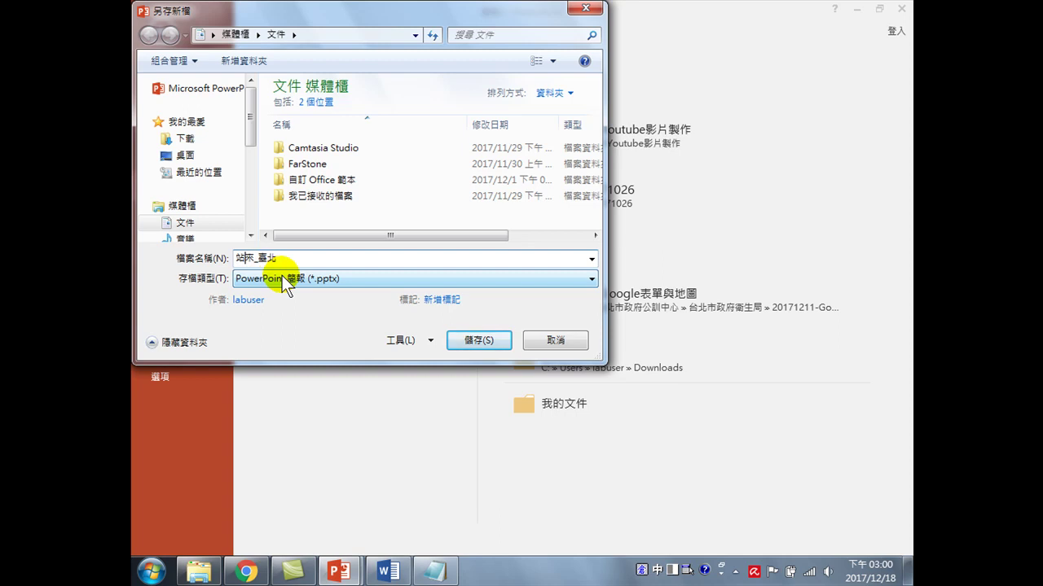
pyautogui.press('shift')
pyautogui.press('shift')
pyautogui.press('BackSpace')
pyautogui.press('shift')
pyautogui.press('shift')
pyautogui.hotkey('ctrl', 'shift')
pyautogui.write('出')
pyautogui.press('Down')
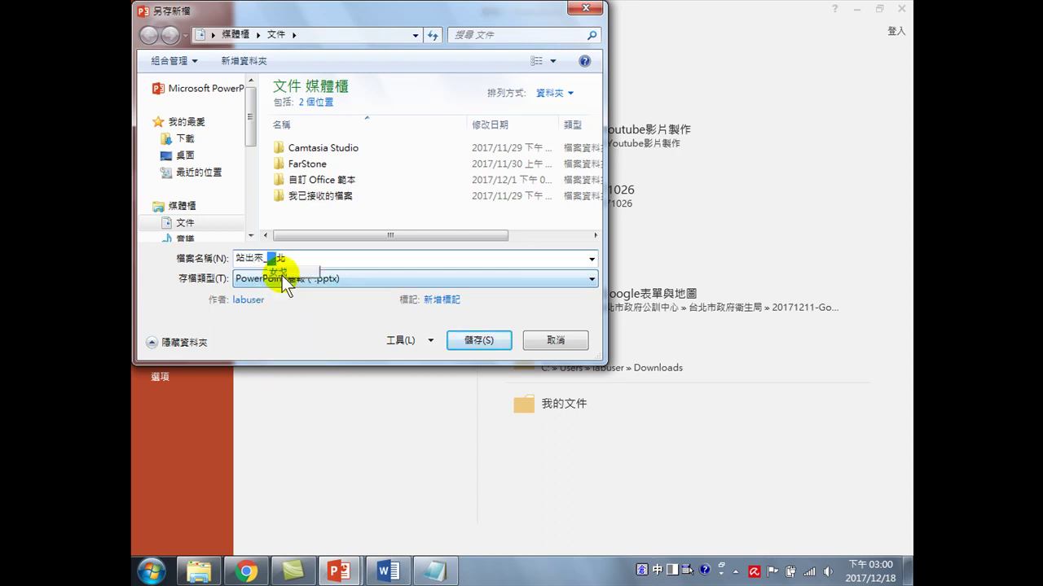
pyautogui.write('樂')
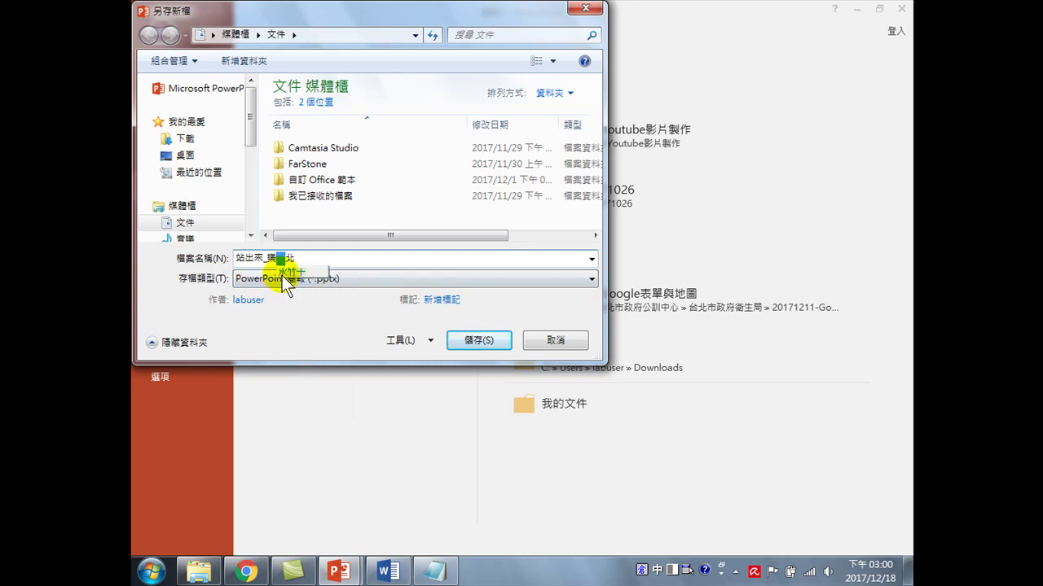
pyautogui.write('活')
pyautogui.click(475, 338)
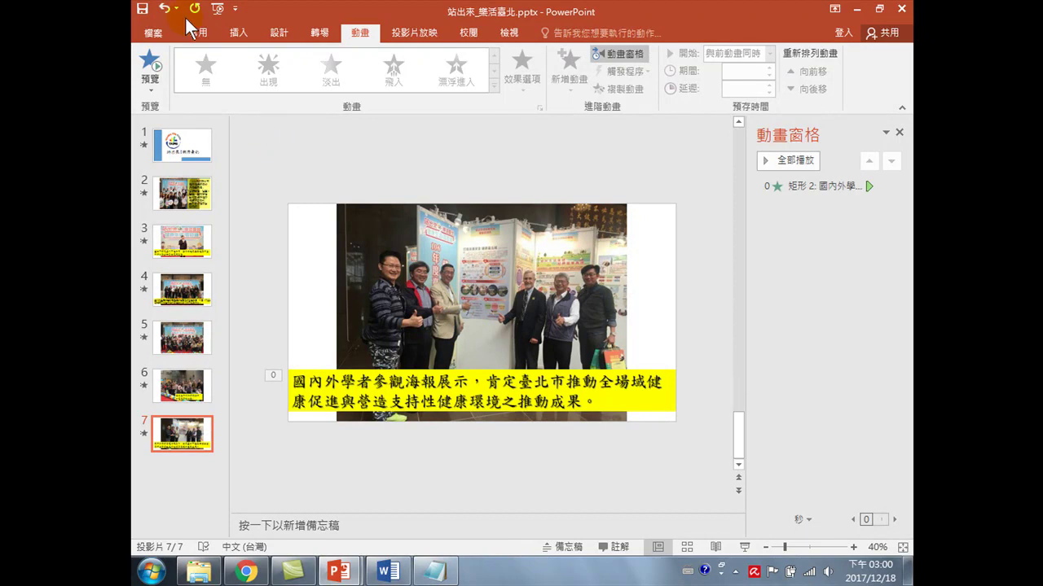
# Export an Internet Quality 1280×720 video, 5 seconds per slide, as 站出來_樂活臺北.mp4.
pyautogui.click(156, 36)
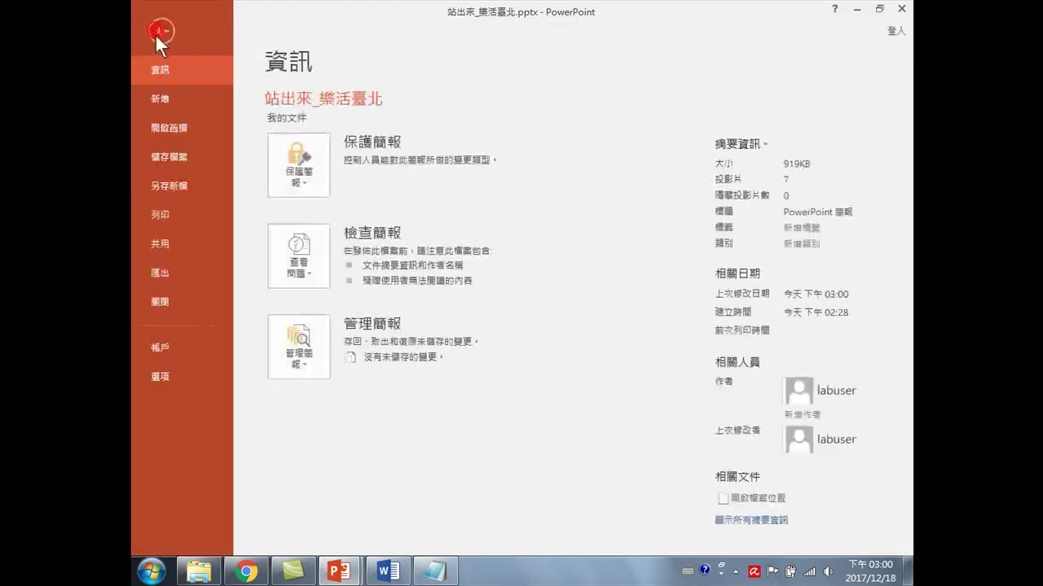
pyautogui.click(163, 271)
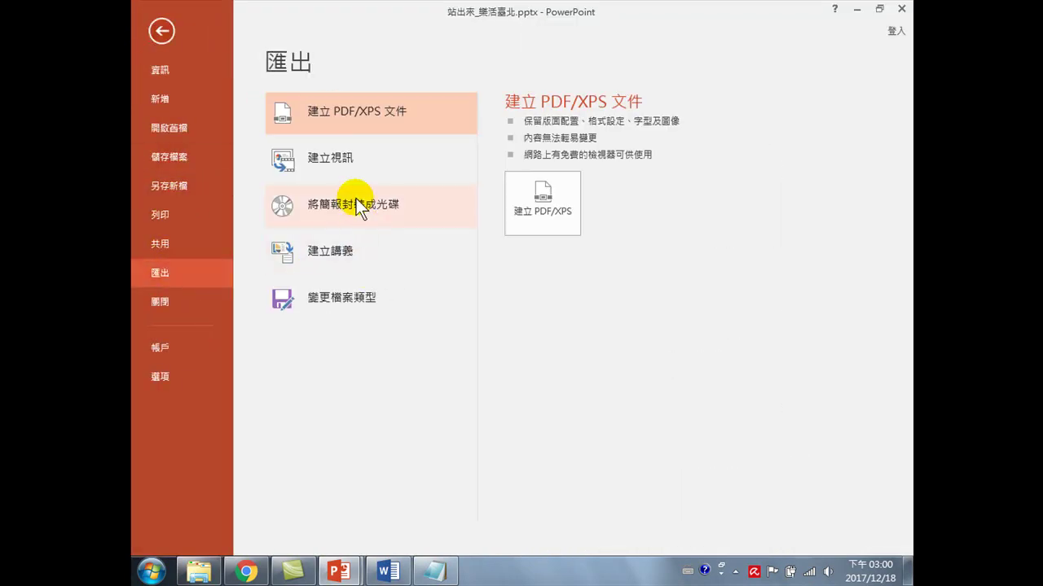
pyautogui.click(334, 160)
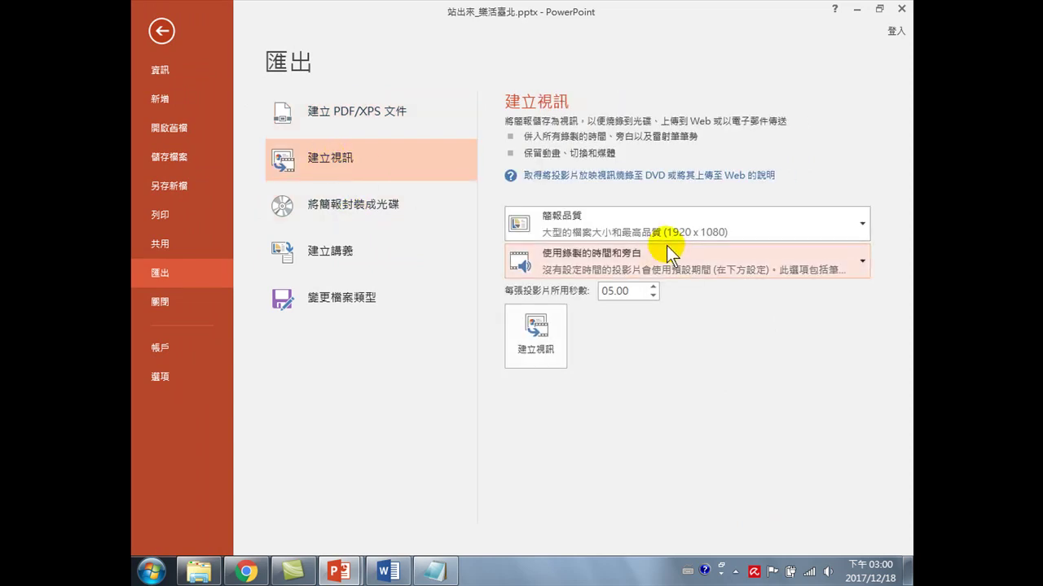
pyautogui.click(656, 230)
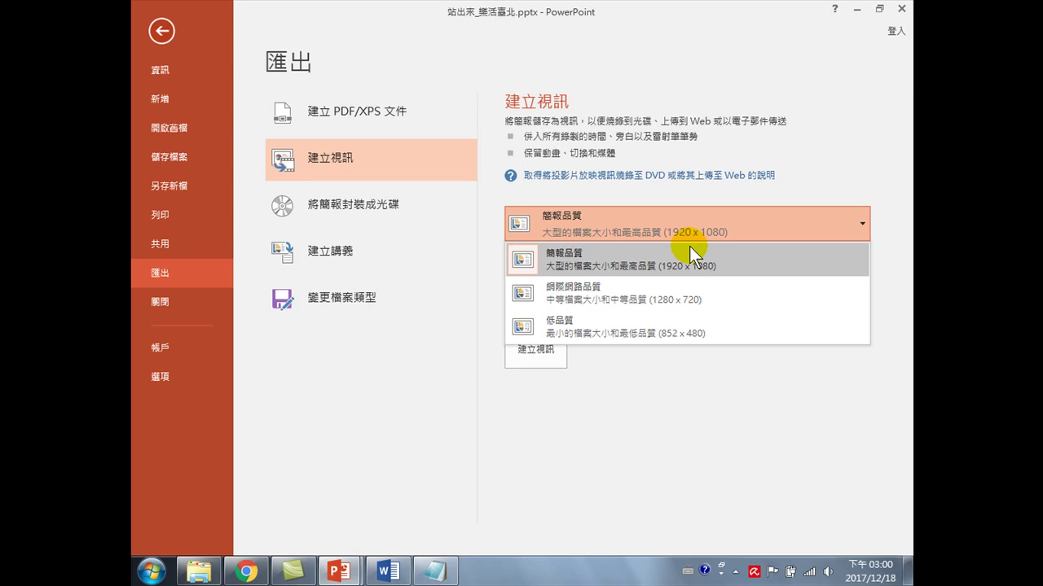
pyautogui.click(681, 298)
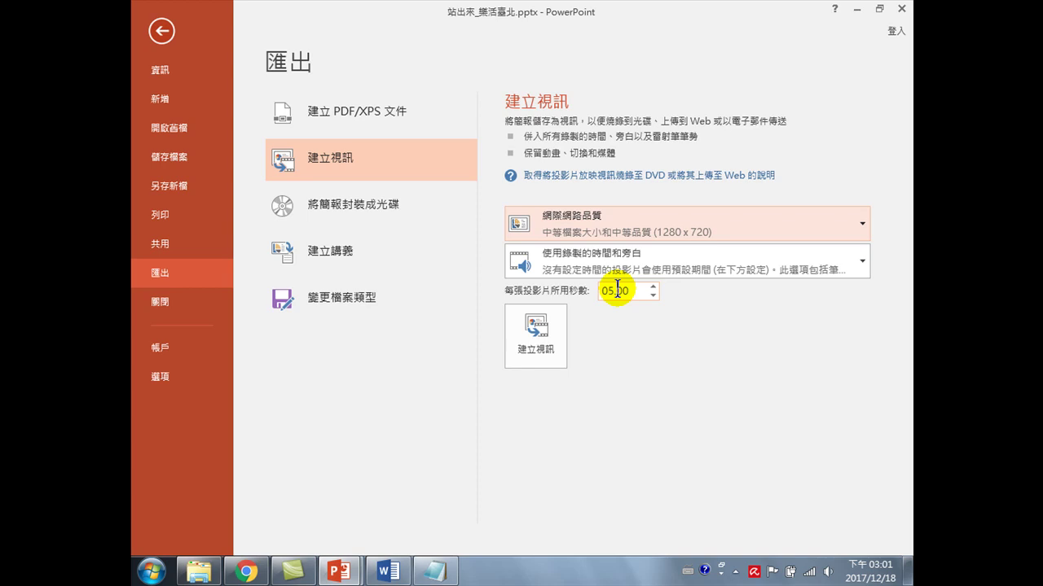
pyautogui.click(535, 334)
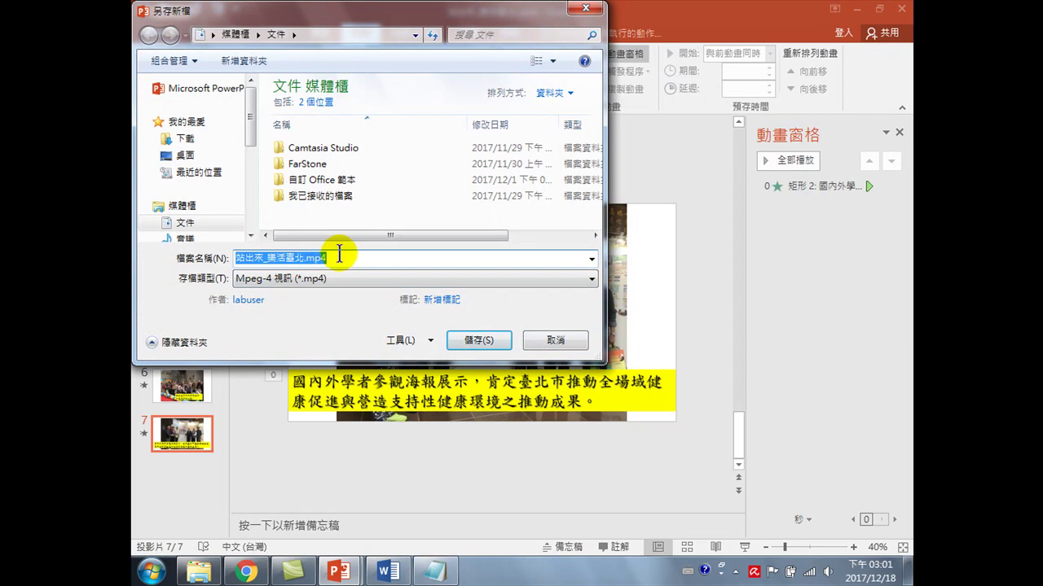
pyautogui.click(475, 345)
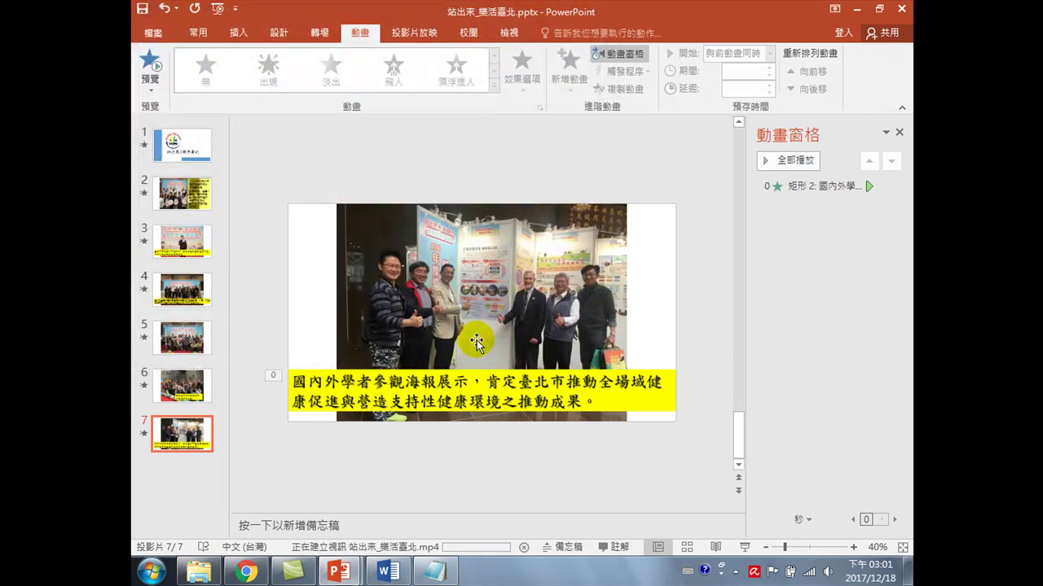
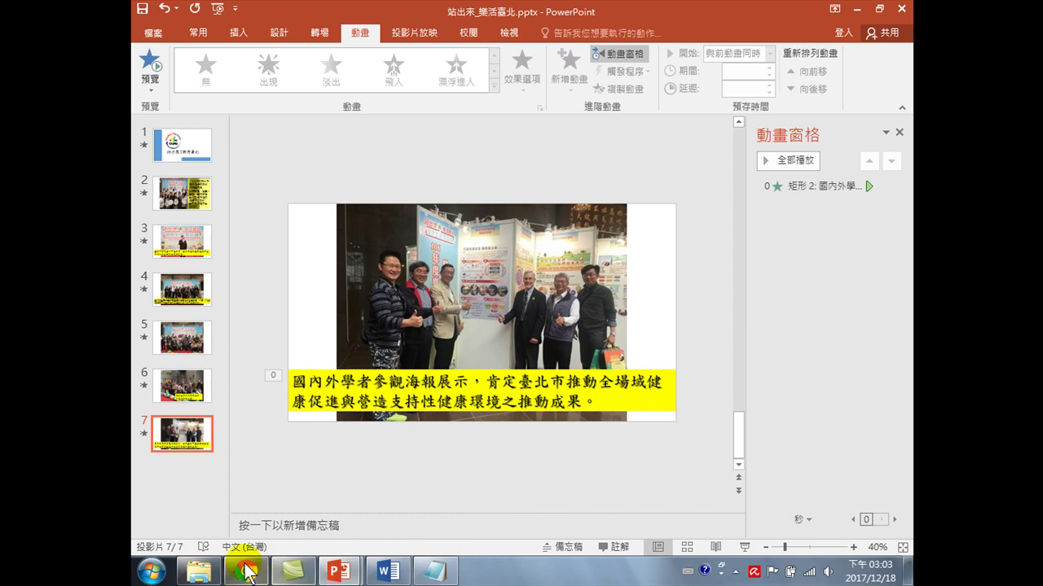
# Check the details of 站出來_樂活臺北.mp4 in Documents: 52,756 KB, 1280×720, 00:01:29 long.
pyautogui.click(198, 572)
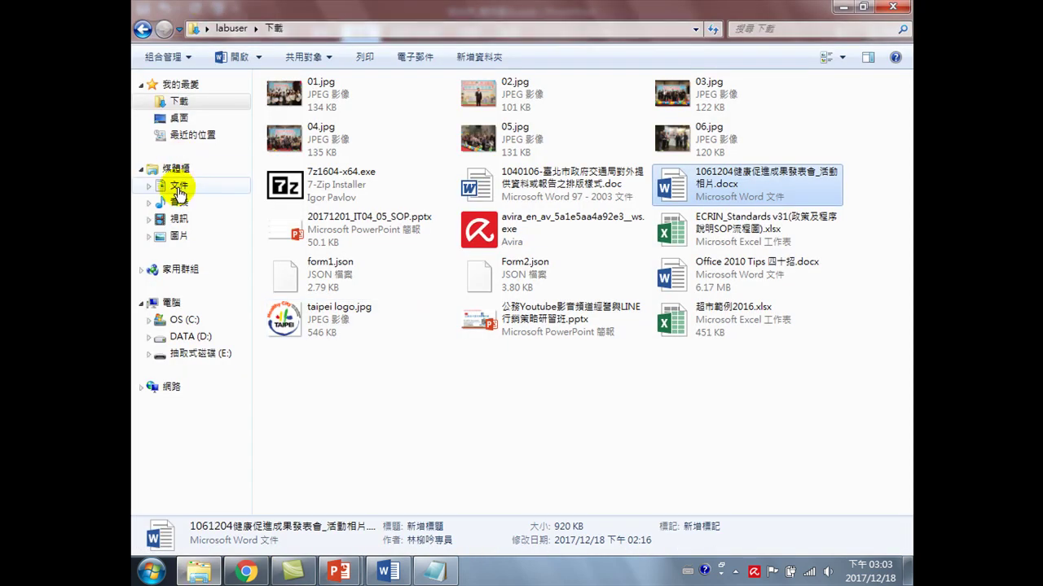
pyautogui.click(179, 185)
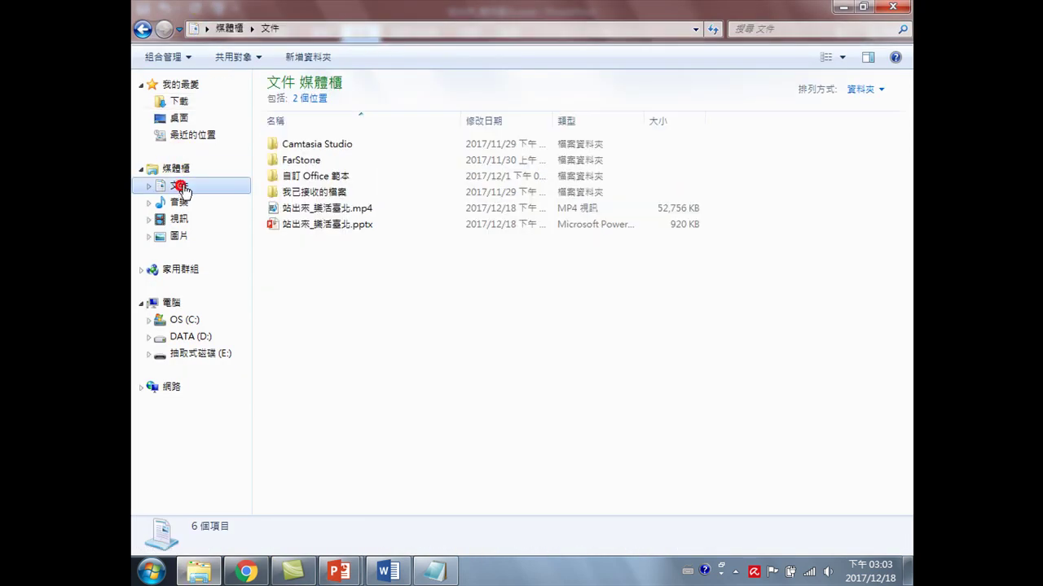
pyautogui.click(302, 208)
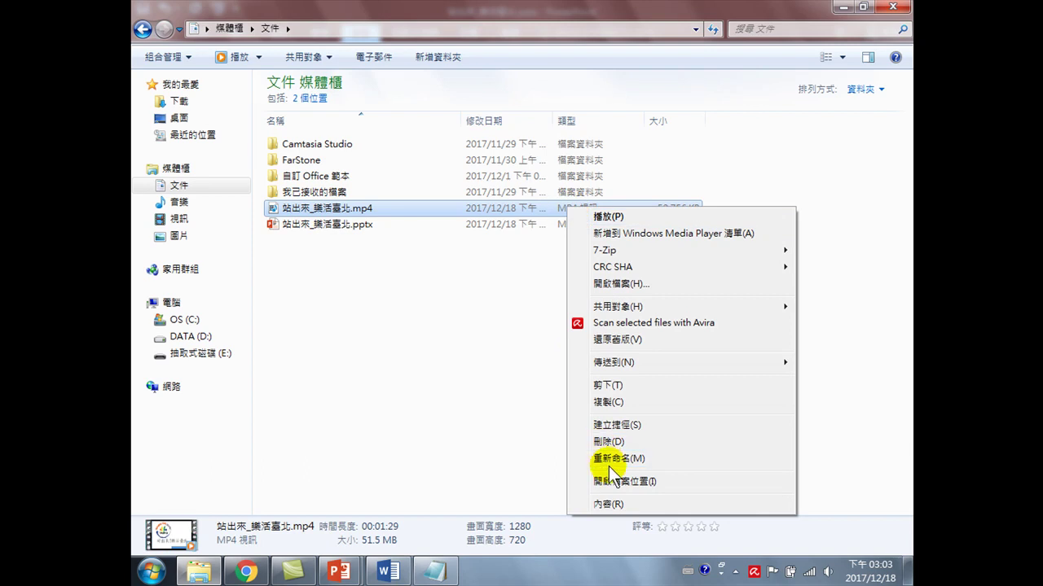
pyautogui.click(613, 503)
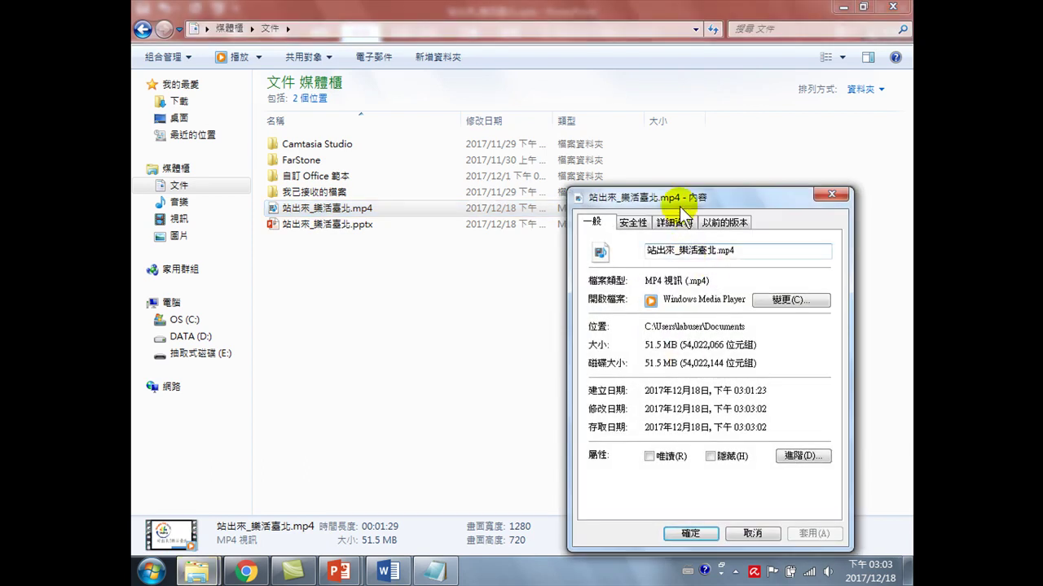
pyautogui.click(674, 223)
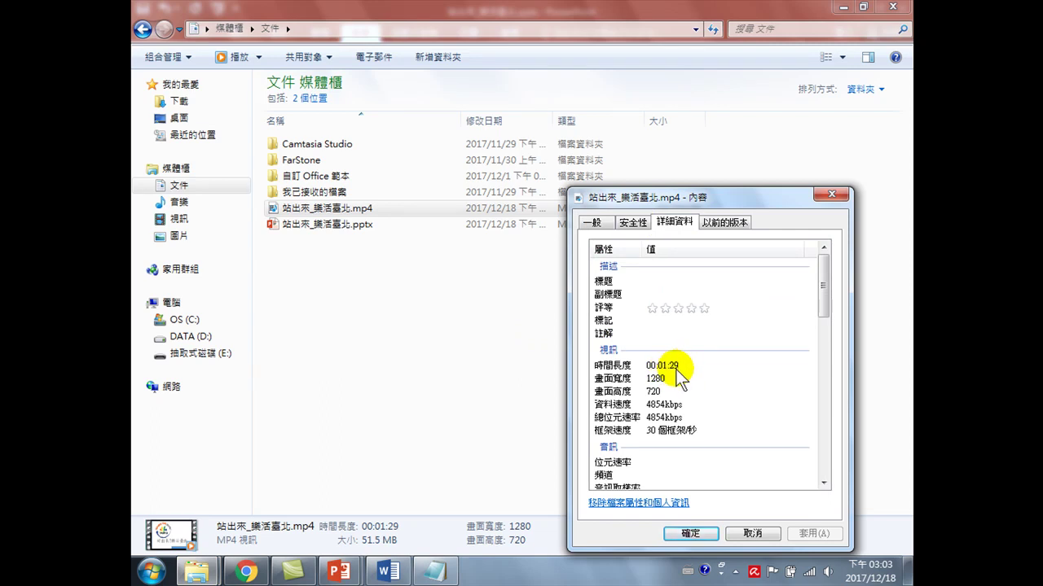
pyautogui.click(695, 534)
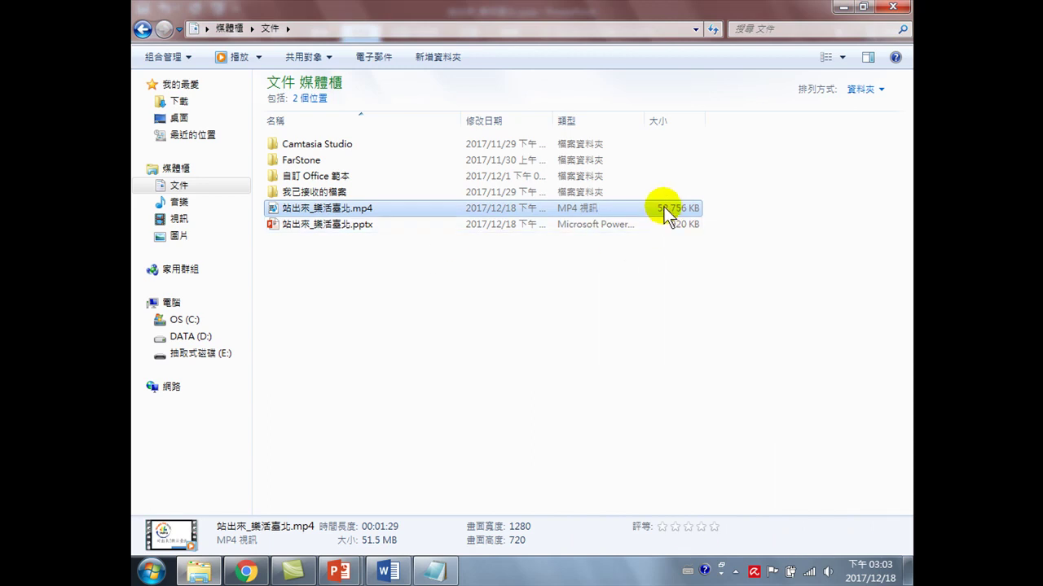
# Play 站出來_樂活臺北.mp4 to the end in Windows Media Player using recommended settings, then close it.
pyautogui.doubleClick(314, 210)
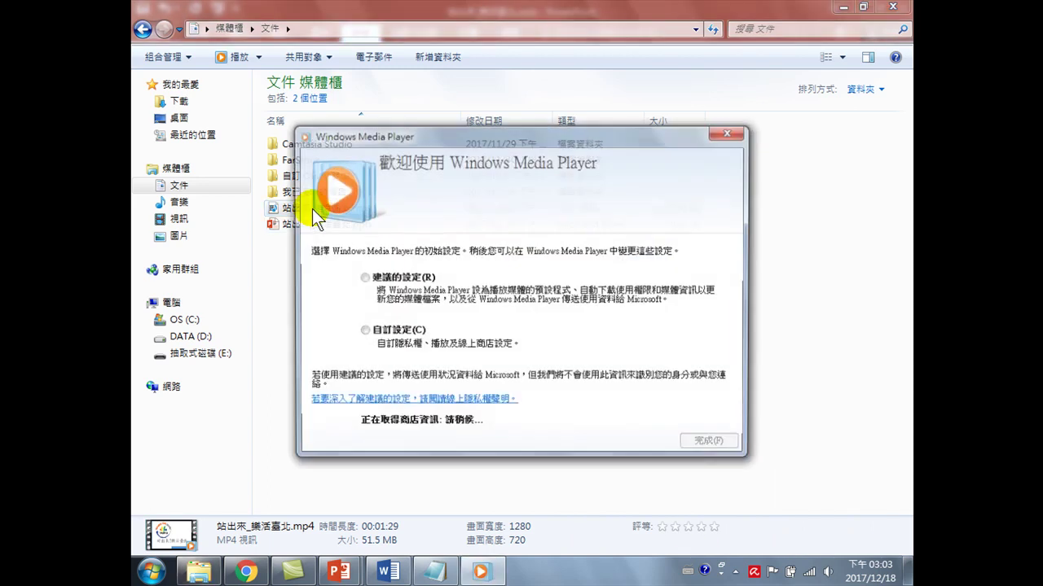
pyautogui.click(362, 277)
pyautogui.click(711, 444)
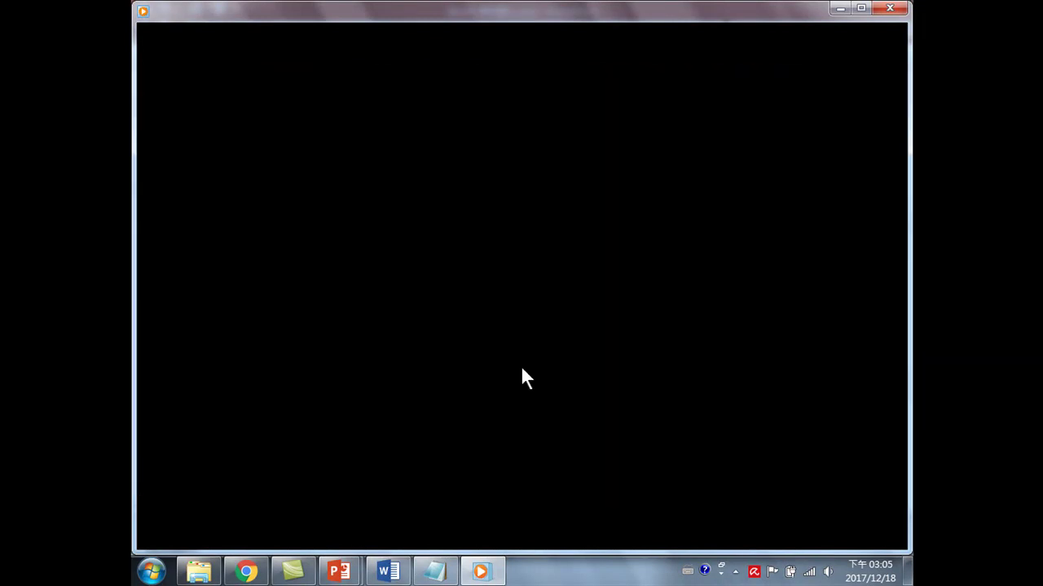
pyautogui.click(522, 379)
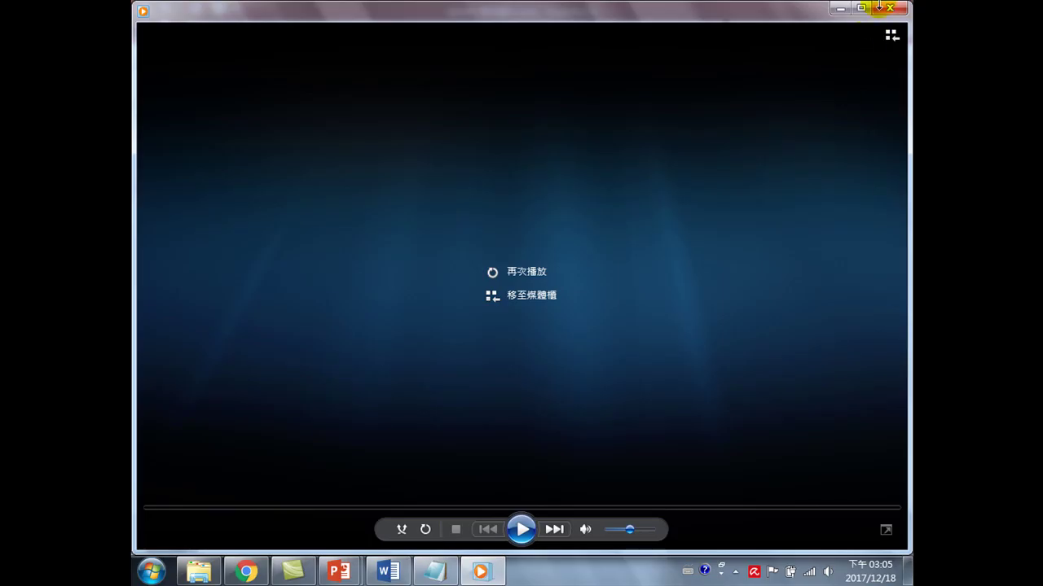
pyautogui.click(896, 8)
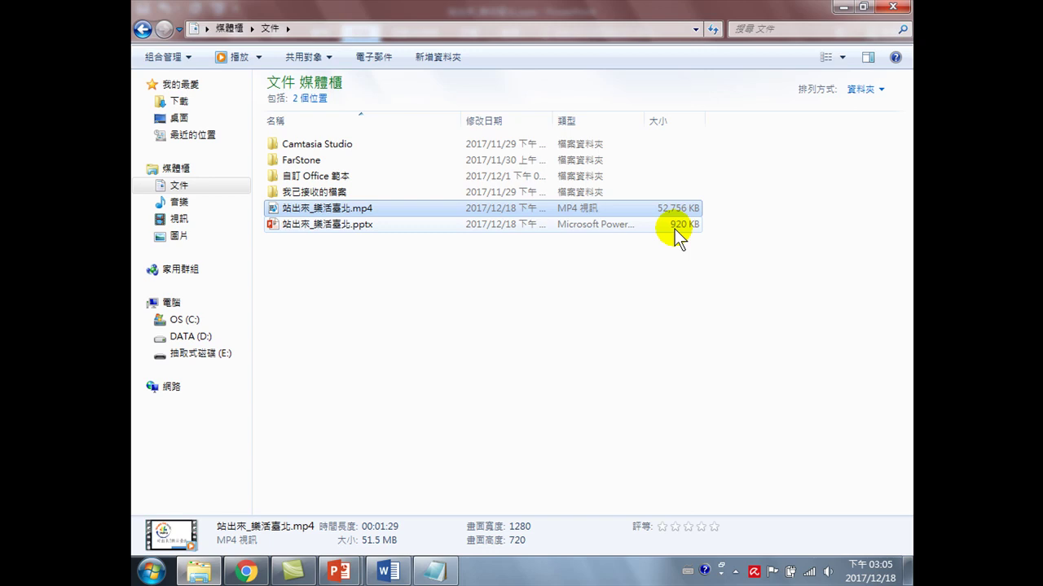
# Create a new blank PowerPoint presentation, then return to Chrome.
pyautogui.click(339, 572)
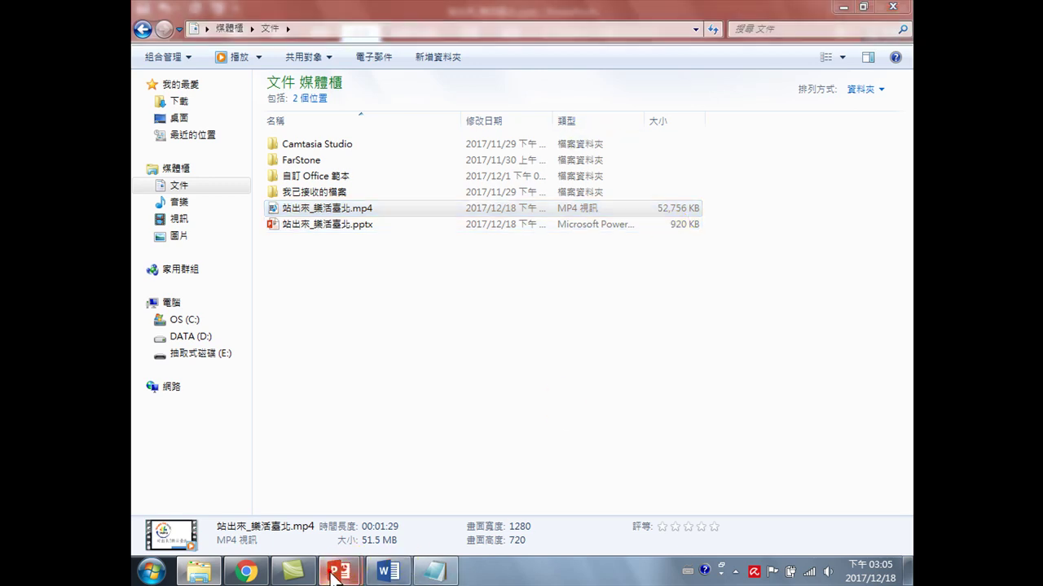
pyautogui.click(394, 513)
pyautogui.rightClick(339, 572)
pyautogui.click(342, 486)
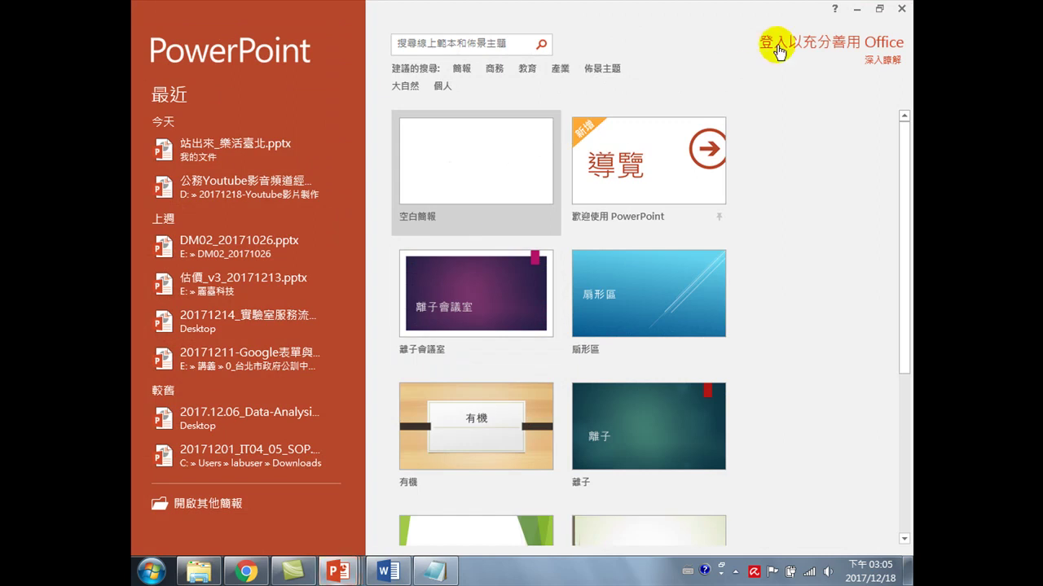
pyautogui.click(504, 148)
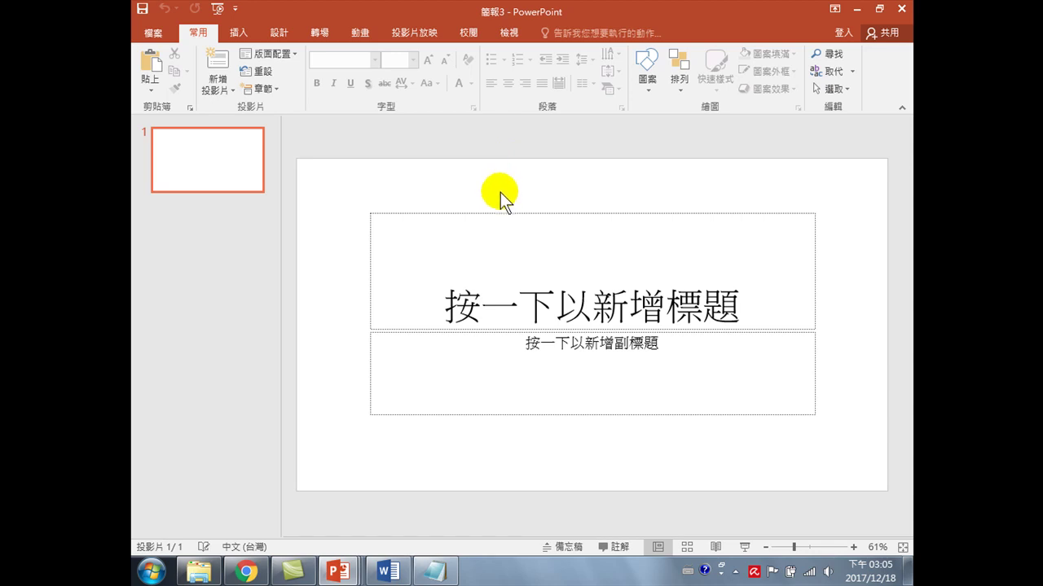
pyautogui.rightClick(335, 573)
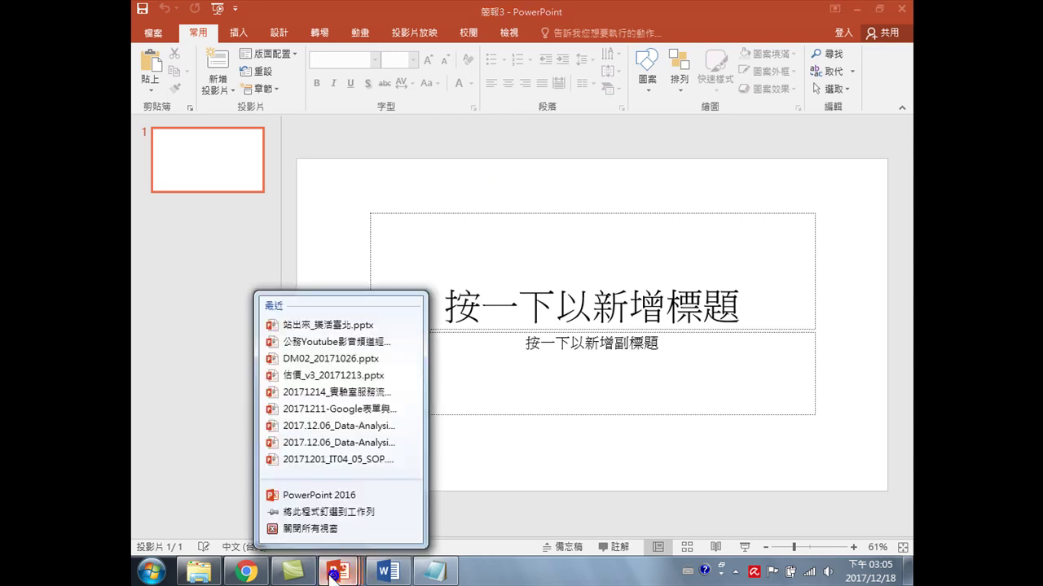
pyautogui.click(246, 572)
pyautogui.click(418, 39)
pyautogui.write('www')
pyautogui.press('Escape')
pyautogui.hotkey('ctrl', 'space')
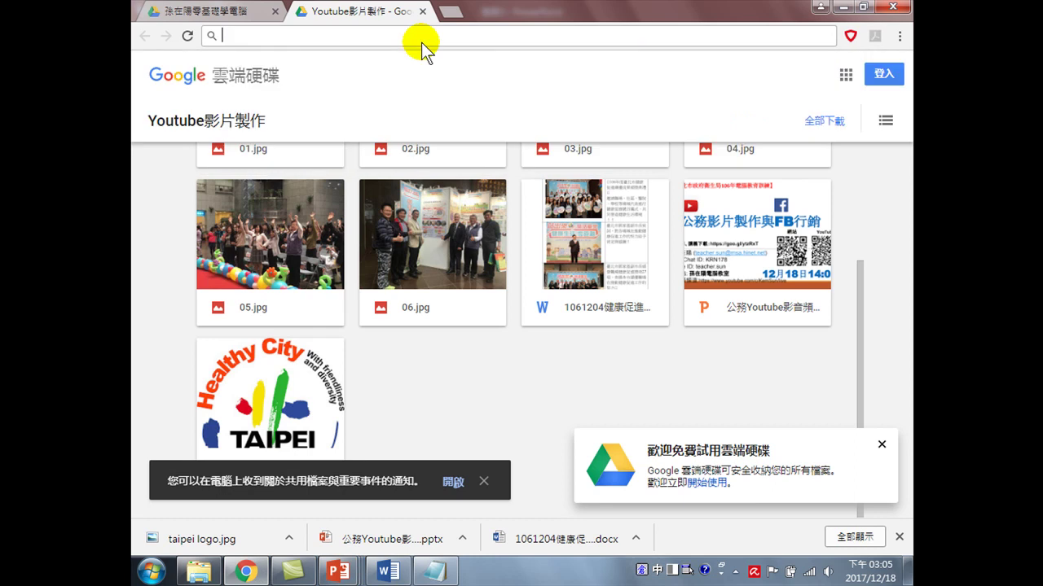
pyautogui.write('www.youtube.com')
pyautogui.press('Return')
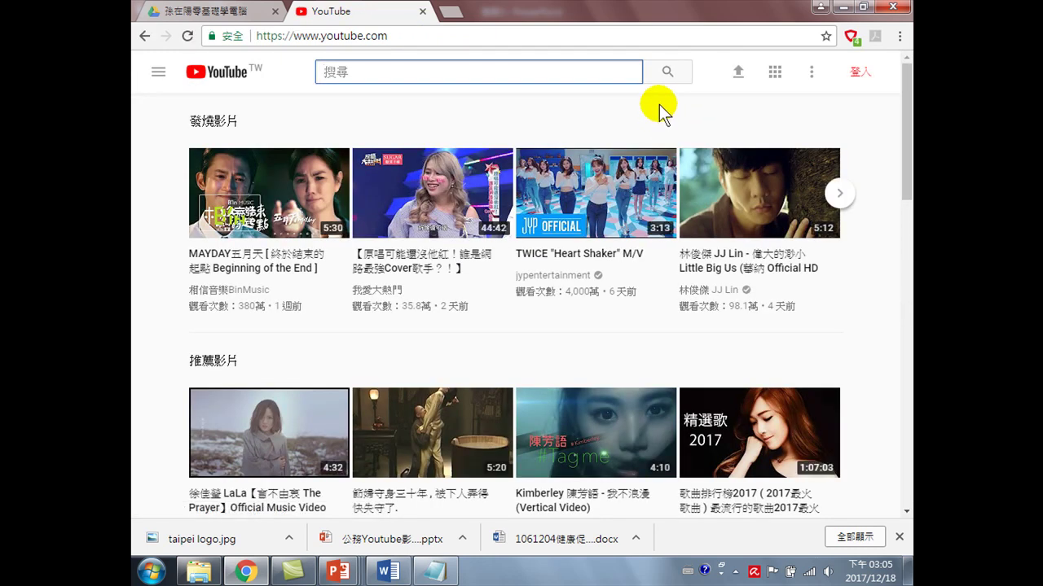
pyautogui.click(861, 73)
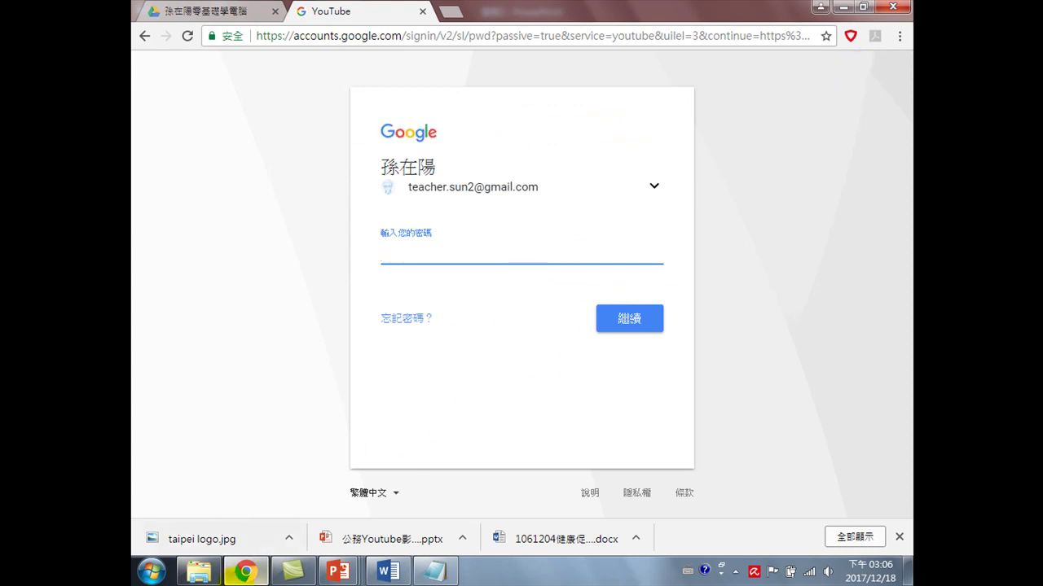
pyautogui.click(199, 571)
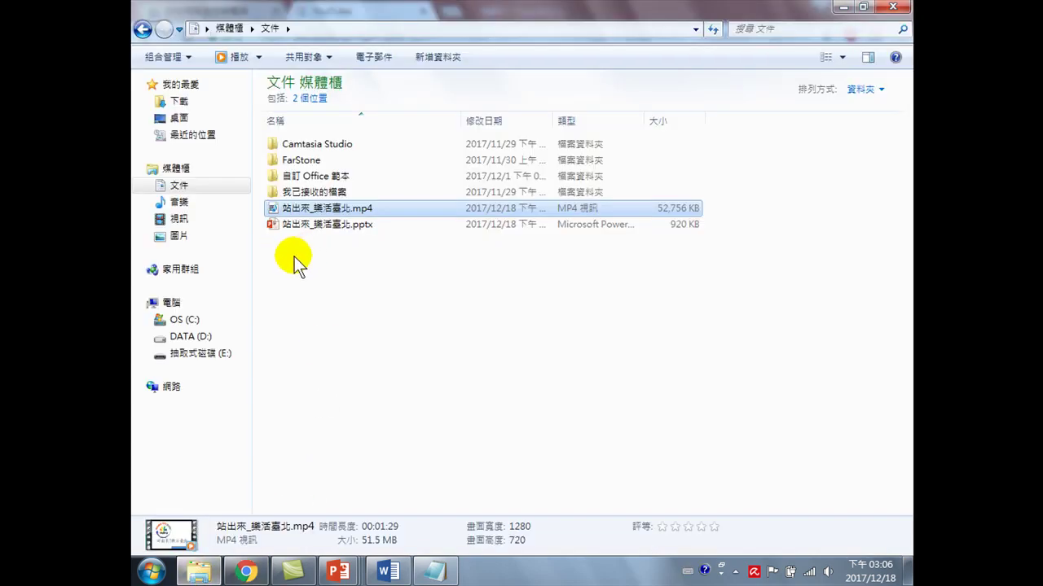
# Open D:\20171218-Youtube影片製作, after briefly entering 20171207-臺北市政府中山健康中心 by mistake.
pyautogui.click(189, 336)
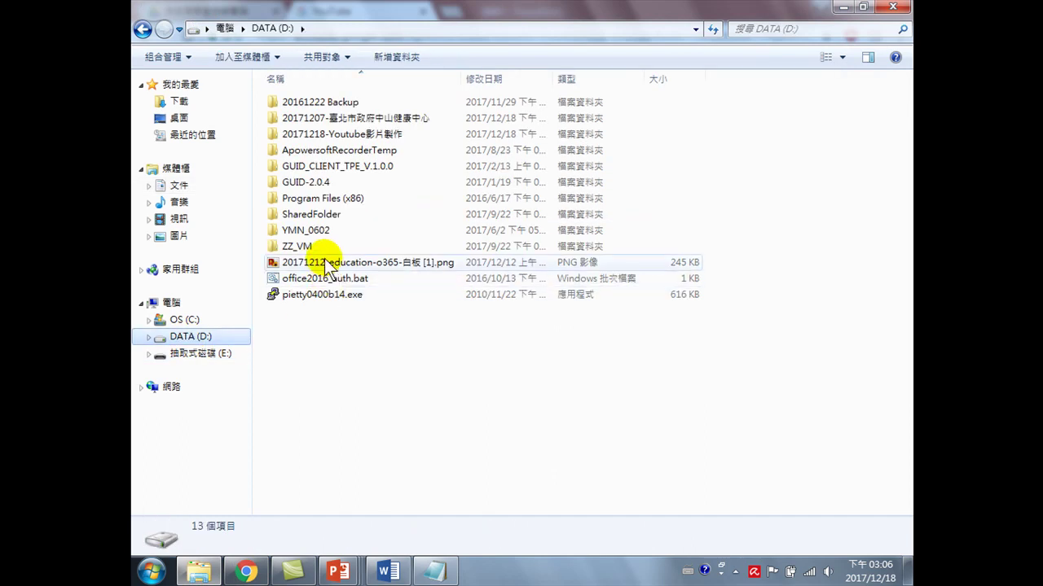
pyautogui.doubleClick(374, 120)
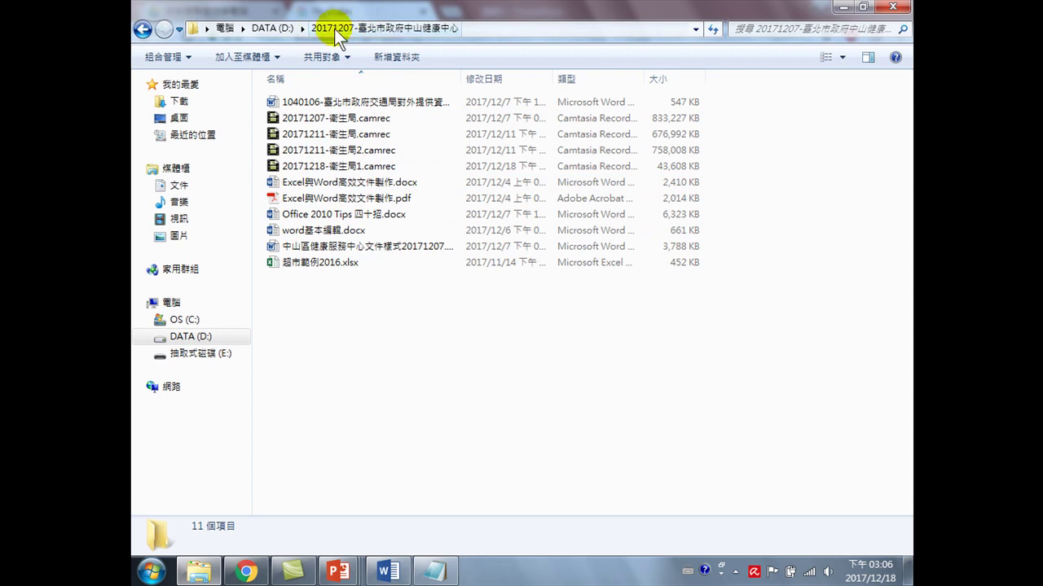
pyautogui.click(276, 28)
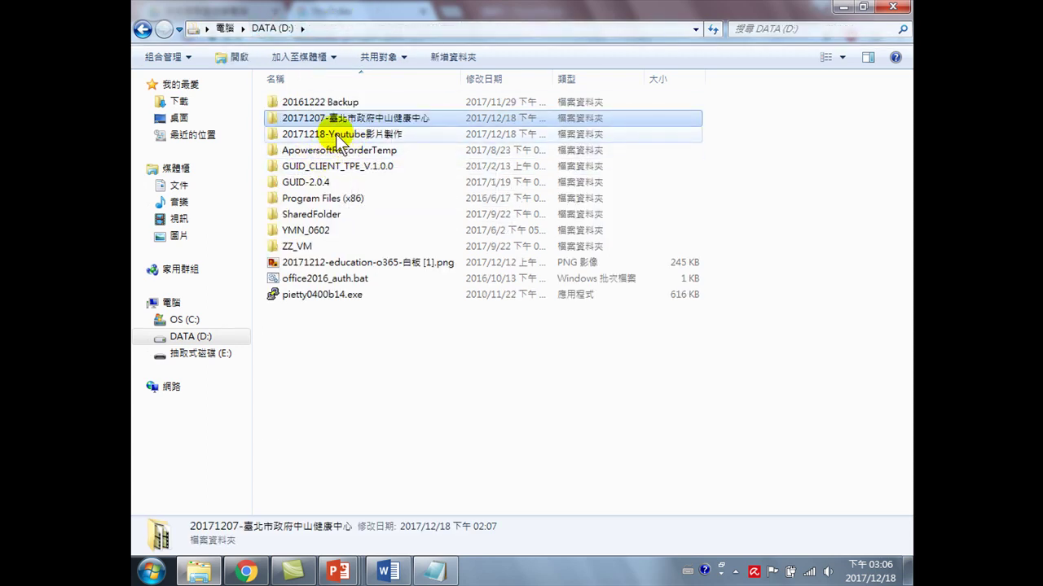
pyautogui.doubleClick(335, 135)
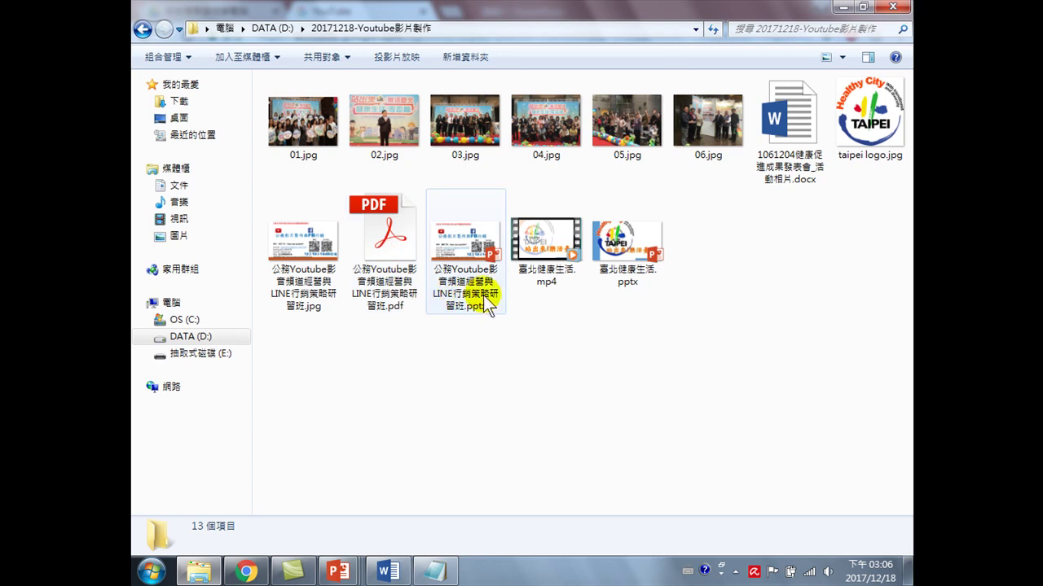
# Play the 1:44 video 臺北健康生活.mp4 briefly in Windows Media Player, then close it.
pyautogui.doubleClick(548, 243)
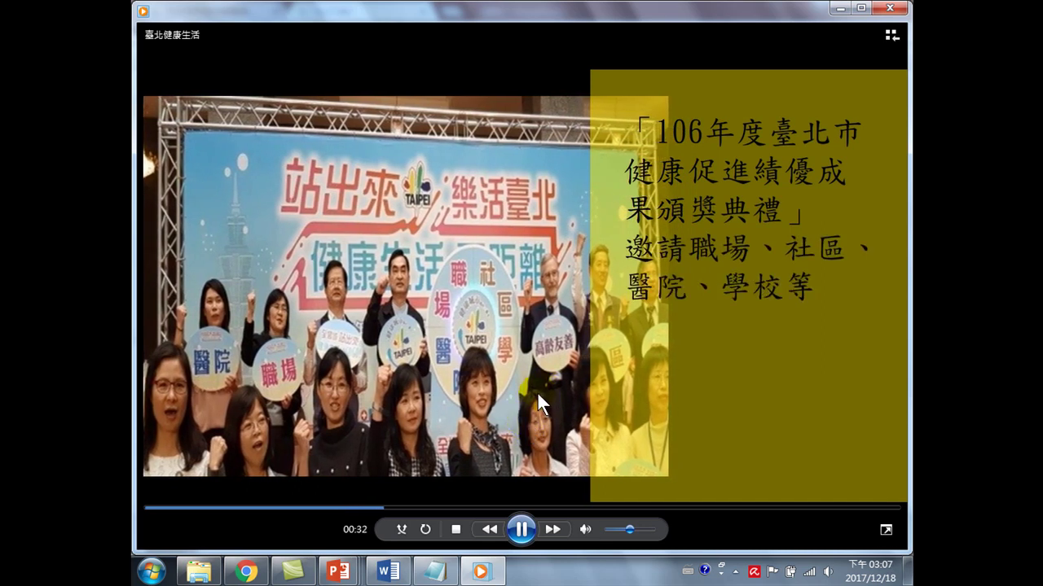
pyautogui.hotkey('alt', 'F4')
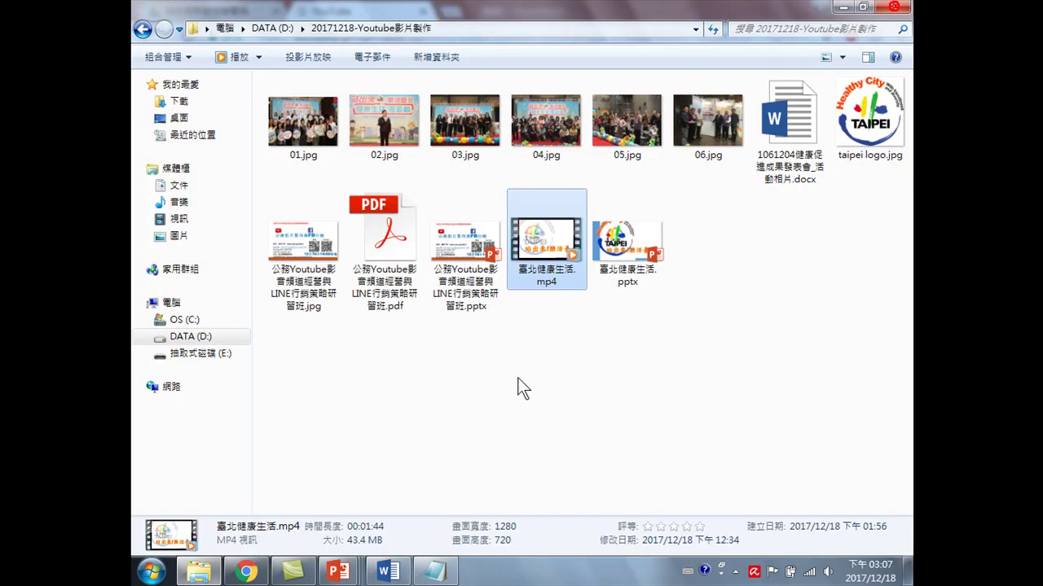
# Back in Chrome, enter the account password and pick the main channel with 2,260 videos.
pyautogui.click(334, 573)
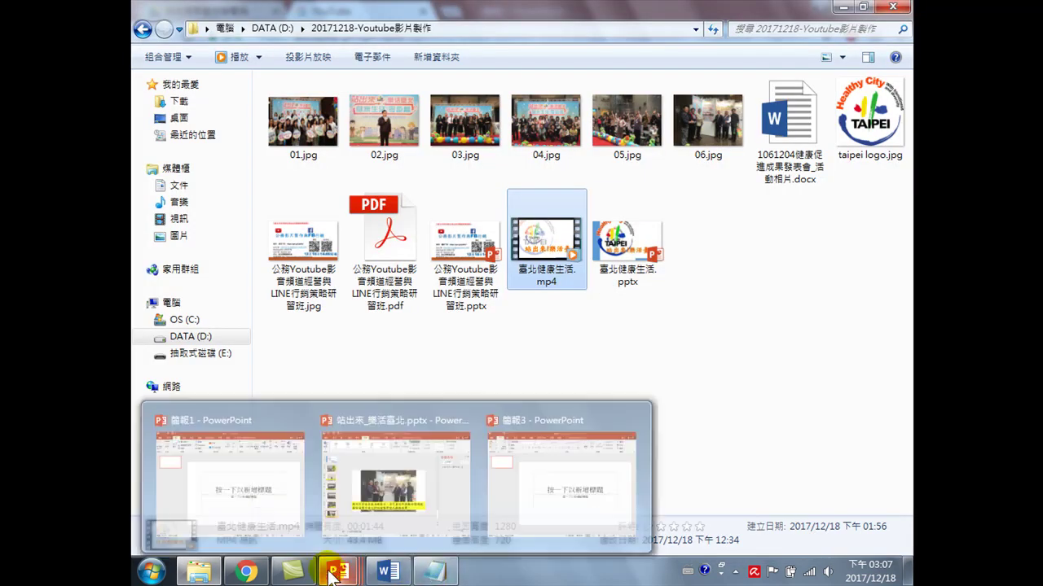
pyautogui.click(246, 573)
pyautogui.click(466, 259)
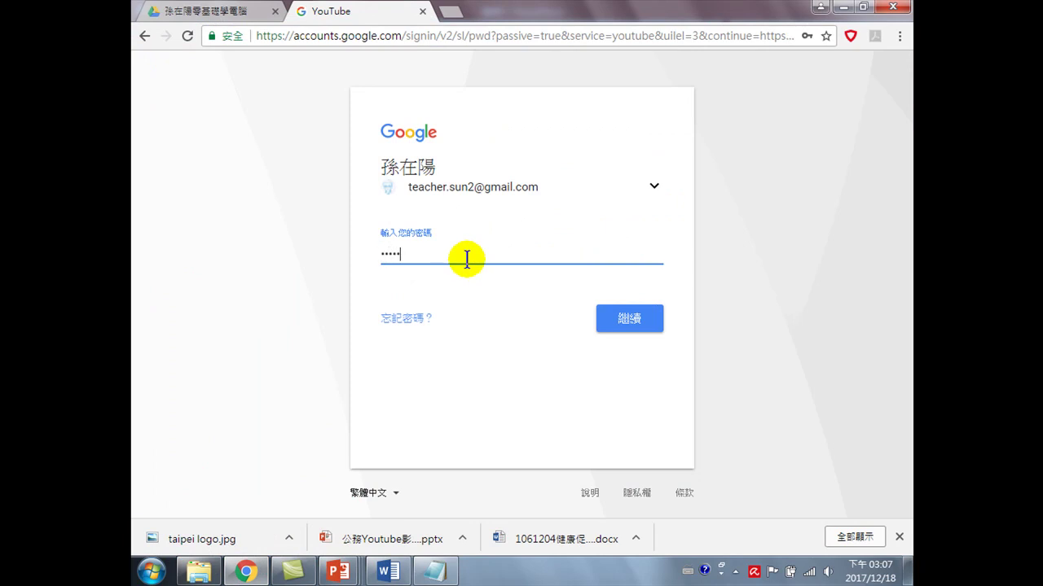
pyautogui.press('Return')
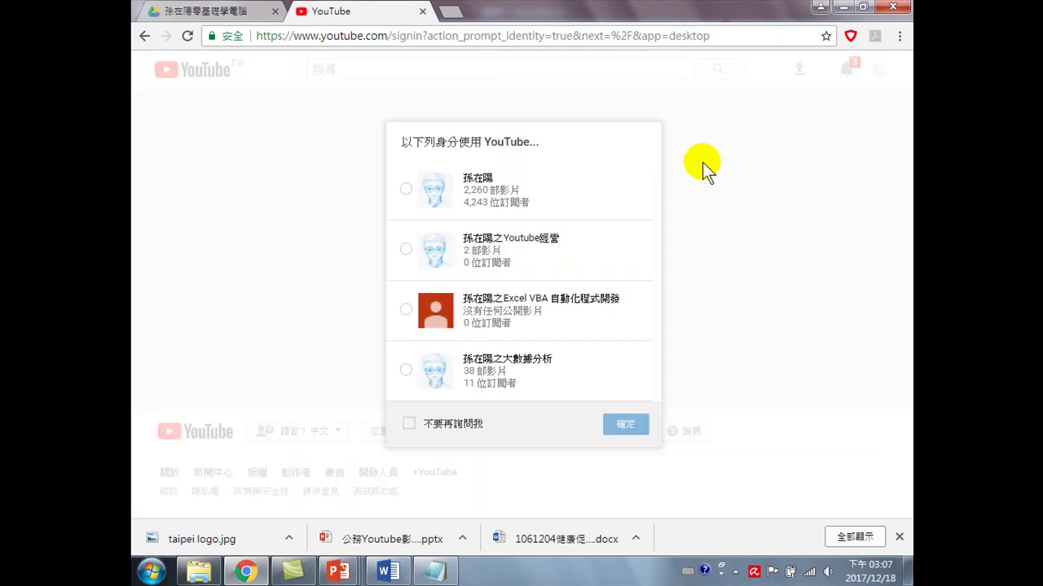
pyautogui.click(476, 180)
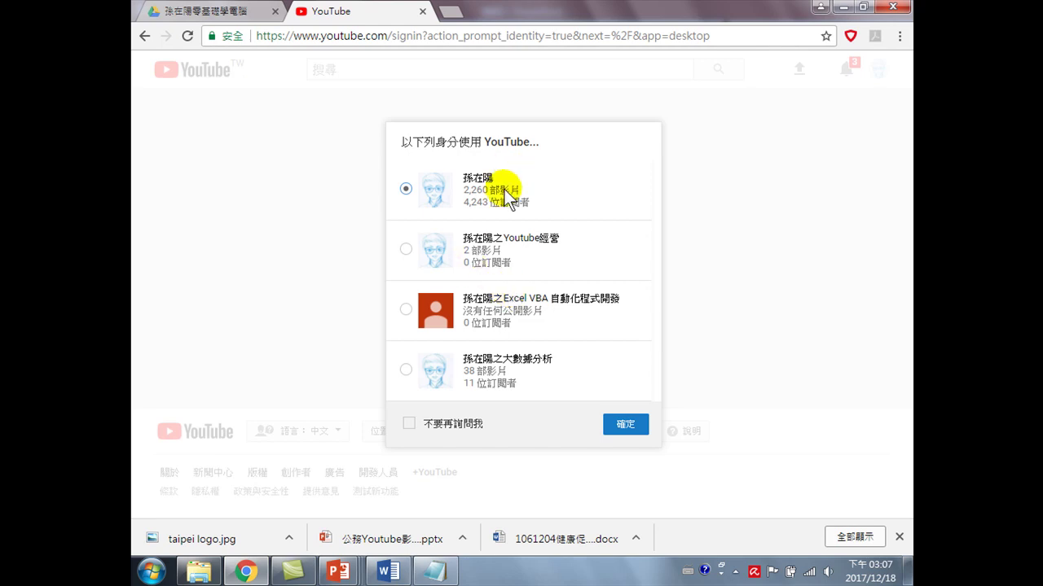
# Confirm the channel, visit Creator Studio and the YouTube settings overview, then reach the upload page.
pyautogui.click(627, 424)
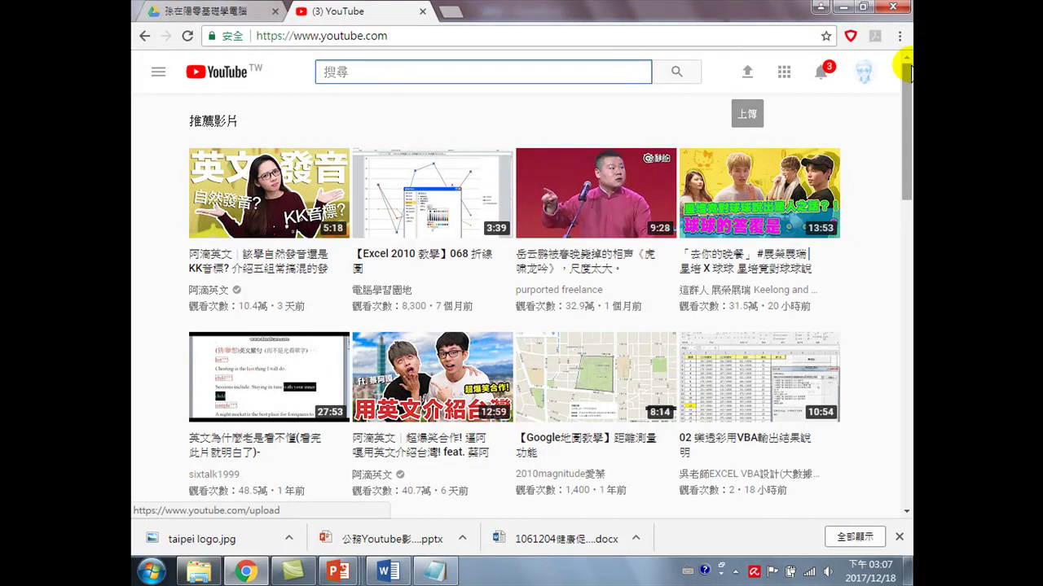
pyautogui.click(865, 78)
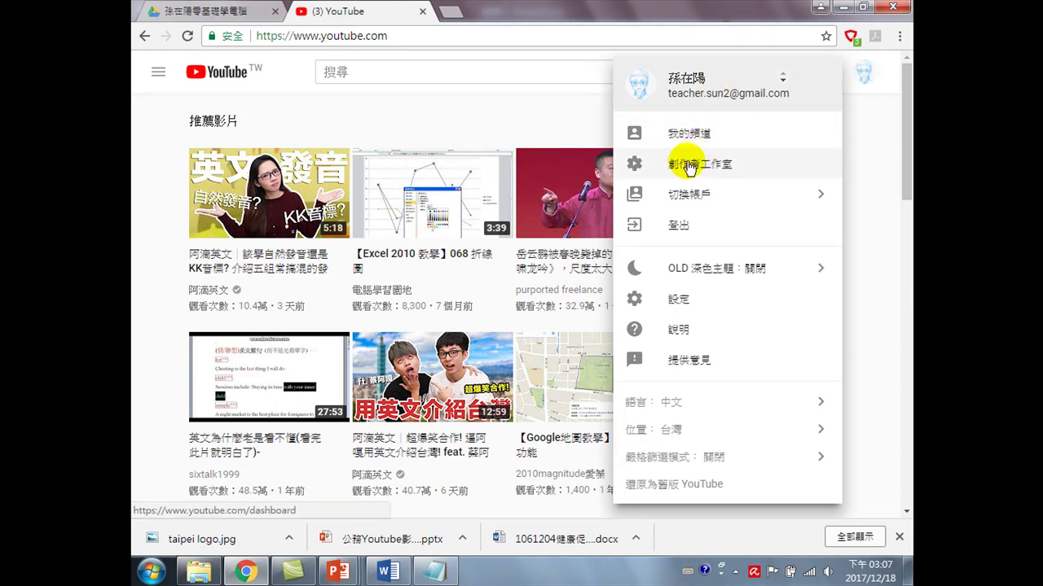
pyautogui.click(693, 167)
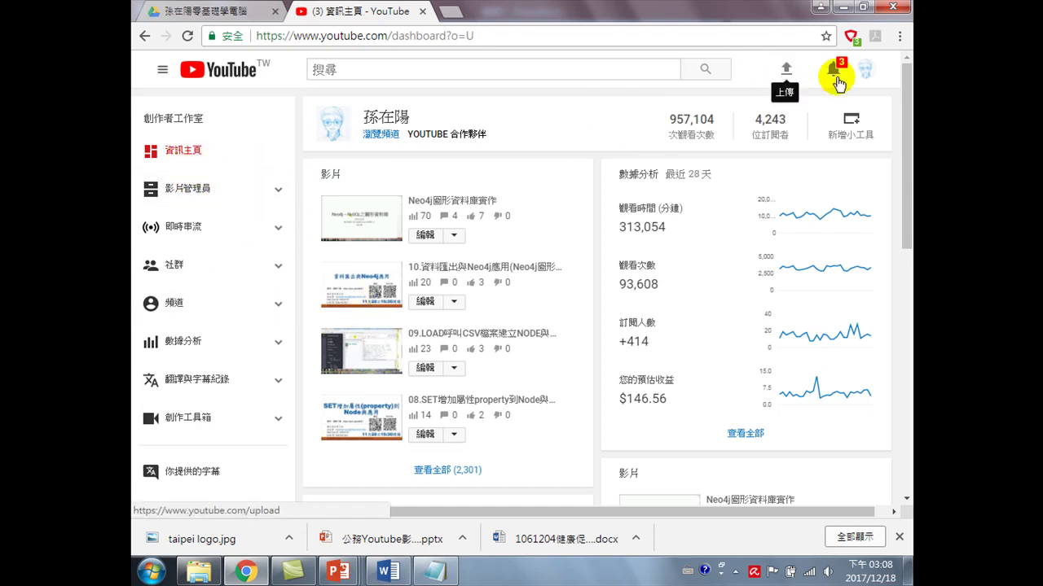
pyautogui.click(864, 71)
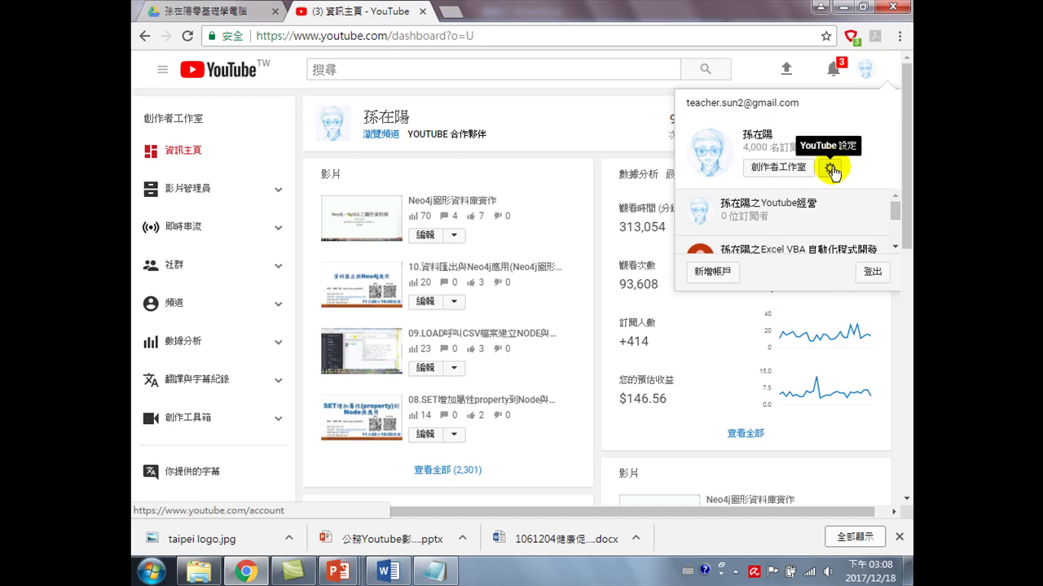
pyautogui.click(831, 169)
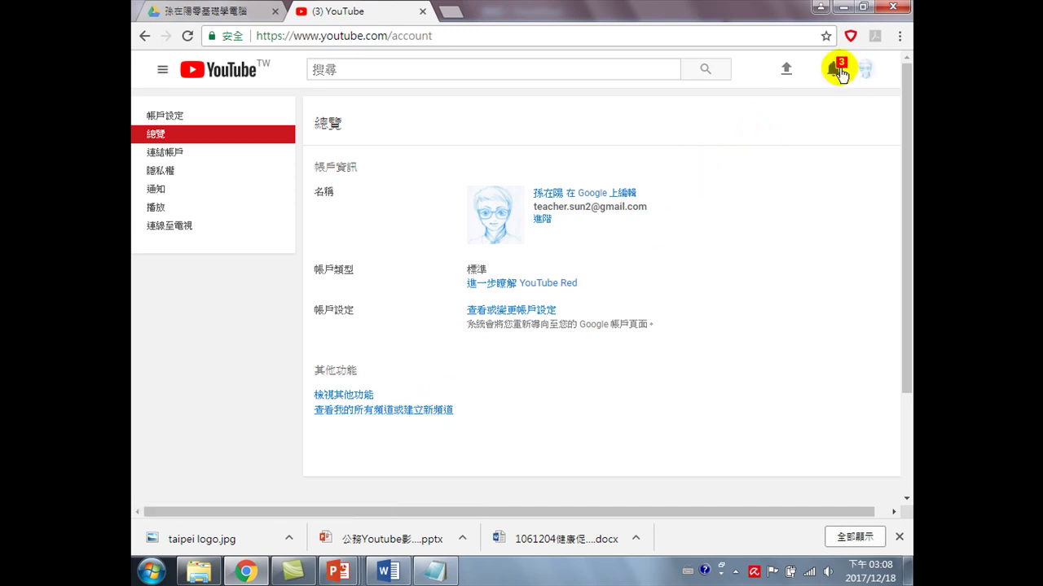
pyautogui.click(786, 73)
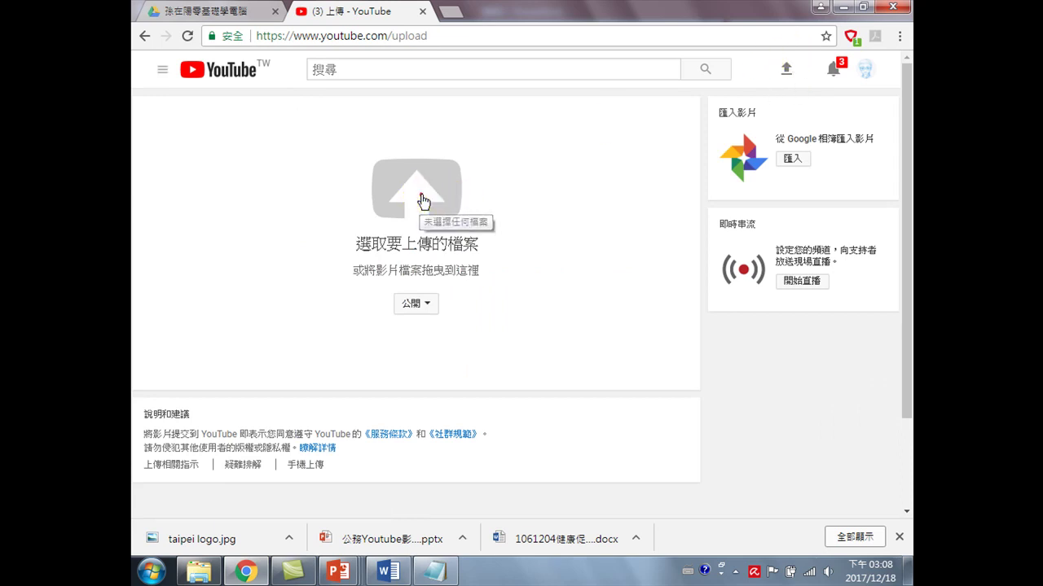
# Upload 臺北健康生活.mp4 from D:\20171218-Youtube影片製作.
pyautogui.click(423, 199)
pyautogui.moveTo(257, 159); pyautogui.dragTo(236, 232)
pyautogui.click(200, 216)
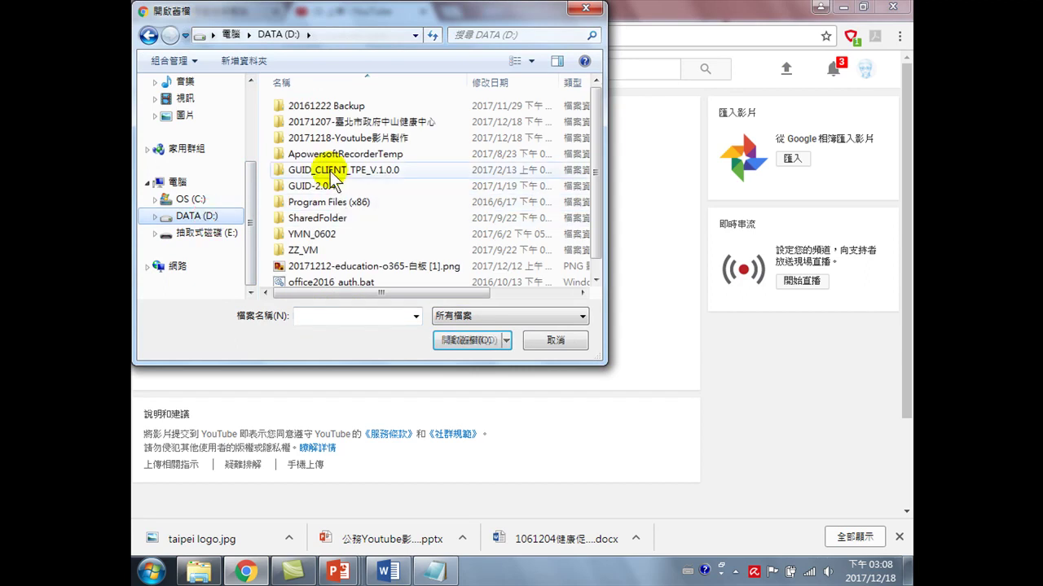
pyautogui.doubleClick(321, 139)
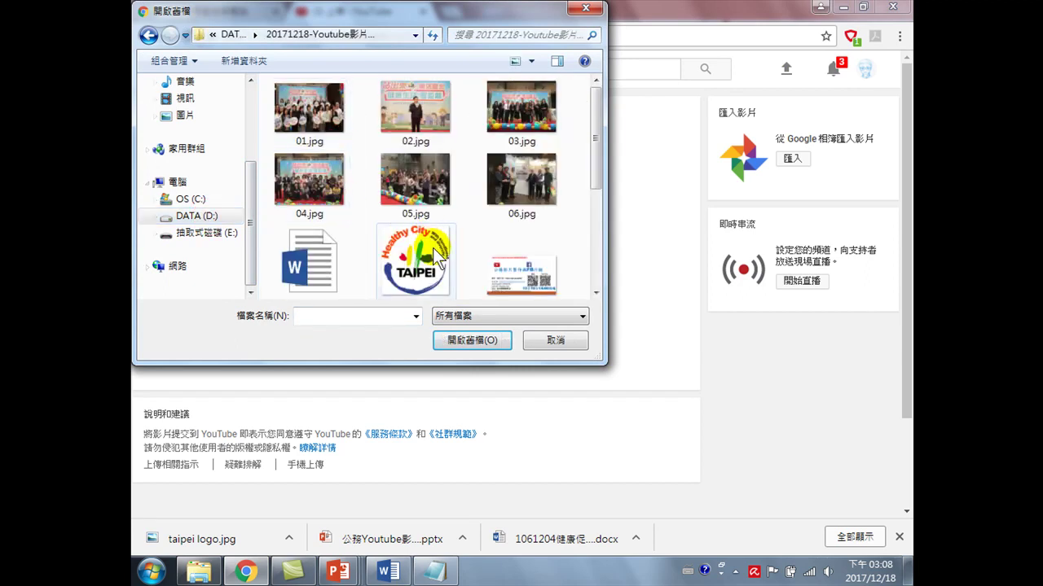
pyautogui.moveTo(596, 138); pyautogui.dragTo(595, 246)
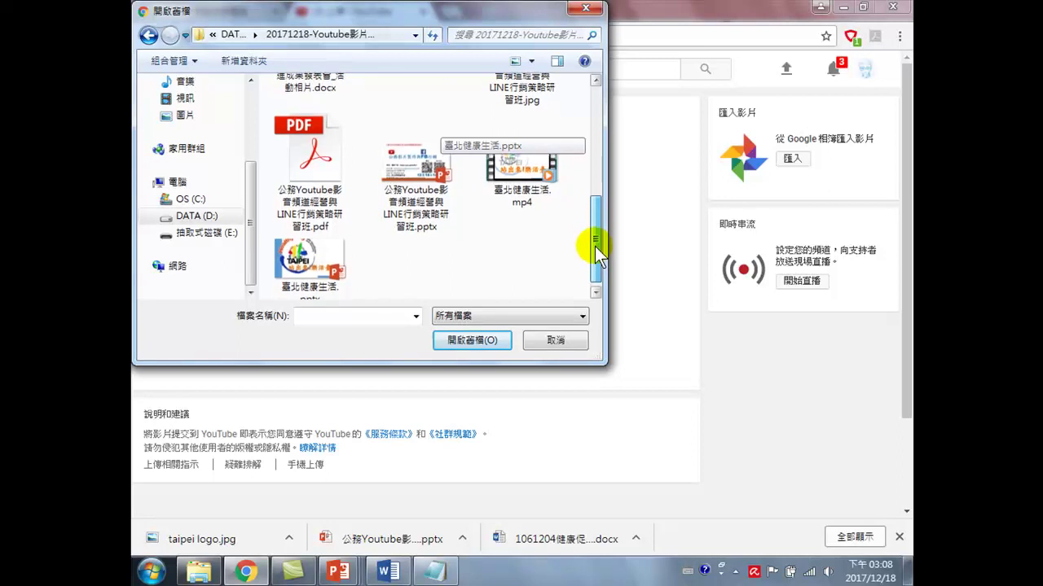
pyautogui.click(534, 175)
pyautogui.click(471, 340)
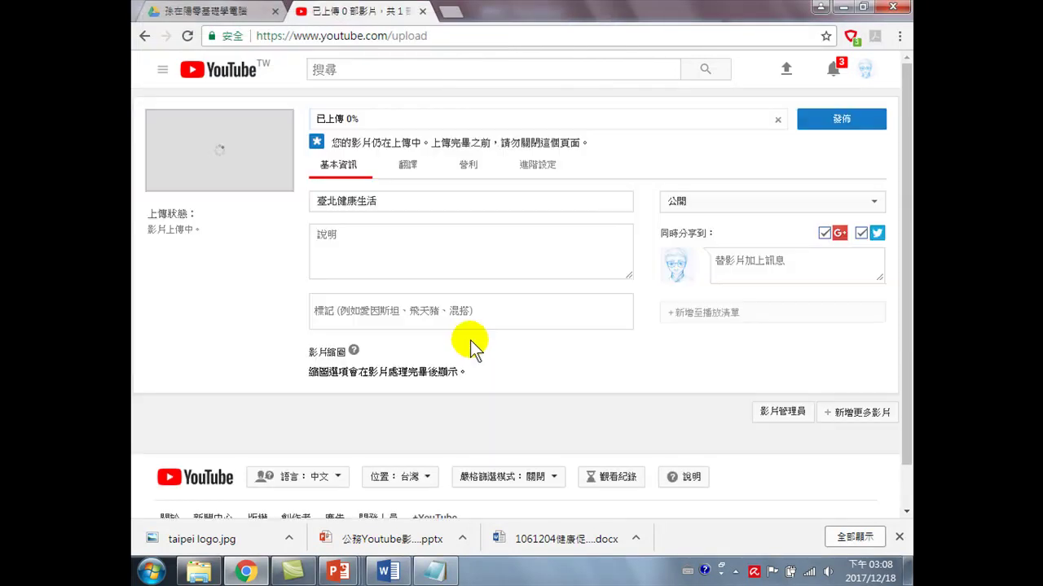
# Change the video title to 站出來臺北健康生活.
pyautogui.click(381, 201)
pyautogui.click(315, 201)
pyautogui.write('yr')
pyautogui.press('space')
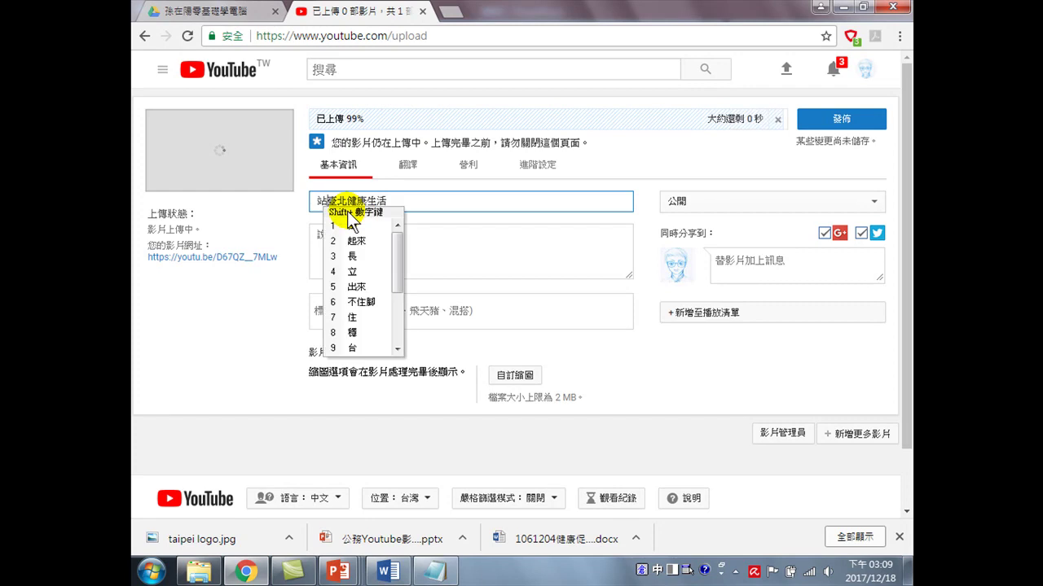
pyautogui.press('5')
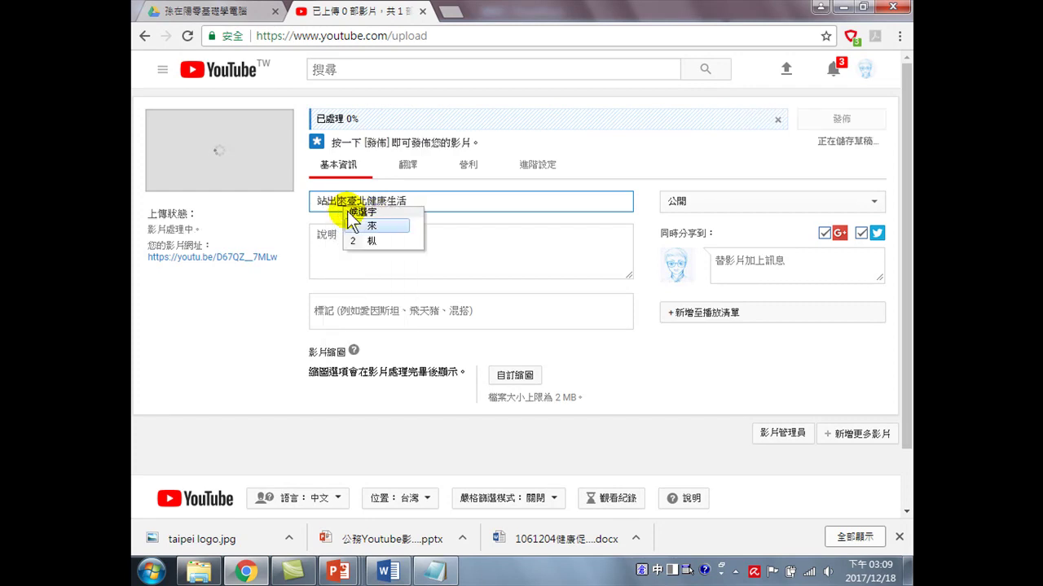
pyautogui.press('Return')
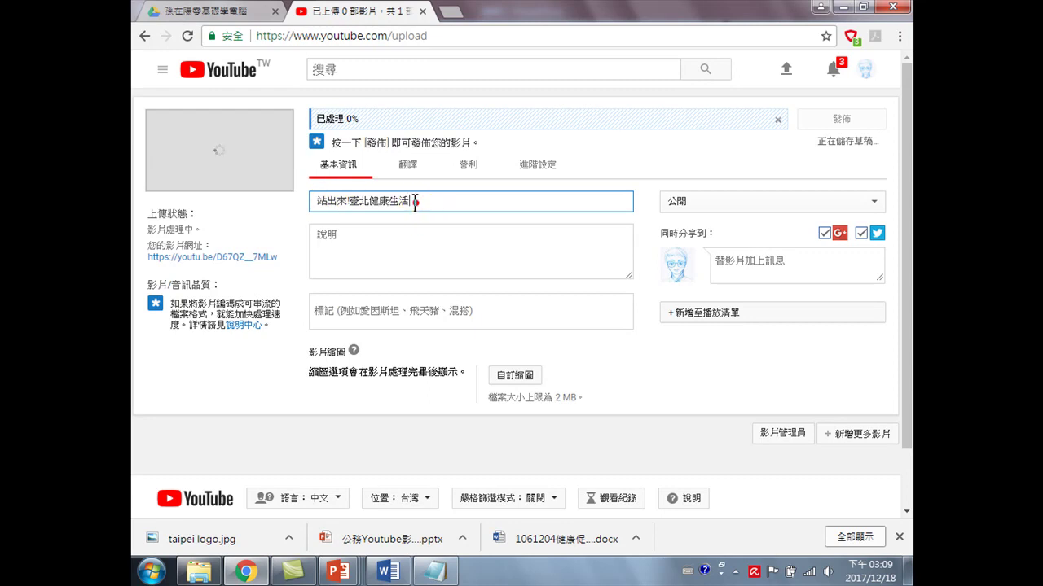
# Copy the title into both the description and the share message.
pyautogui.moveTo(316, 201); pyautogui.dragTo(417, 201)
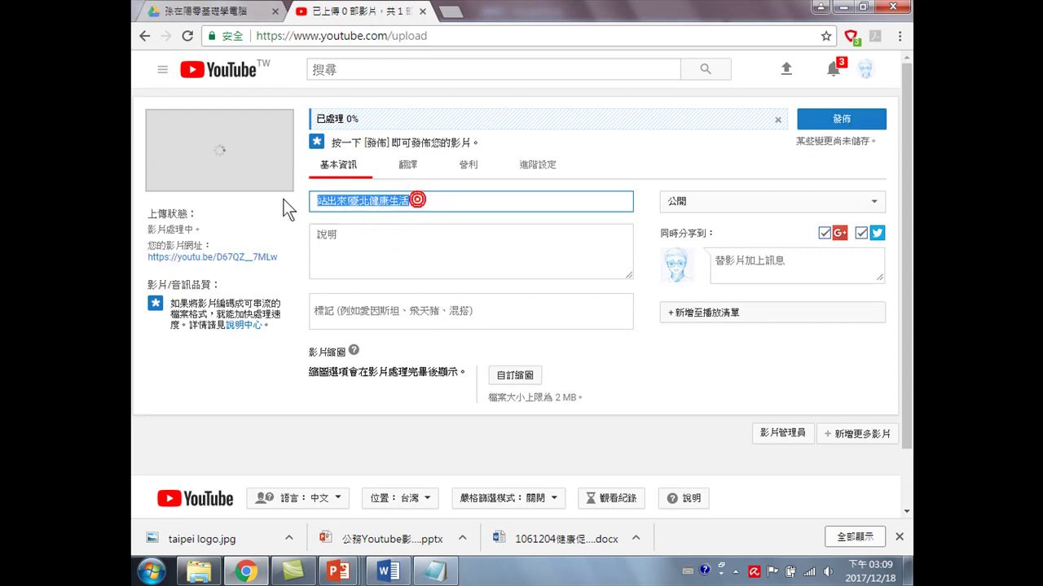
pyautogui.hotkey('ctrl', 'c')
pyautogui.click(359, 233)
pyautogui.hotkey('ctrl', 'v')
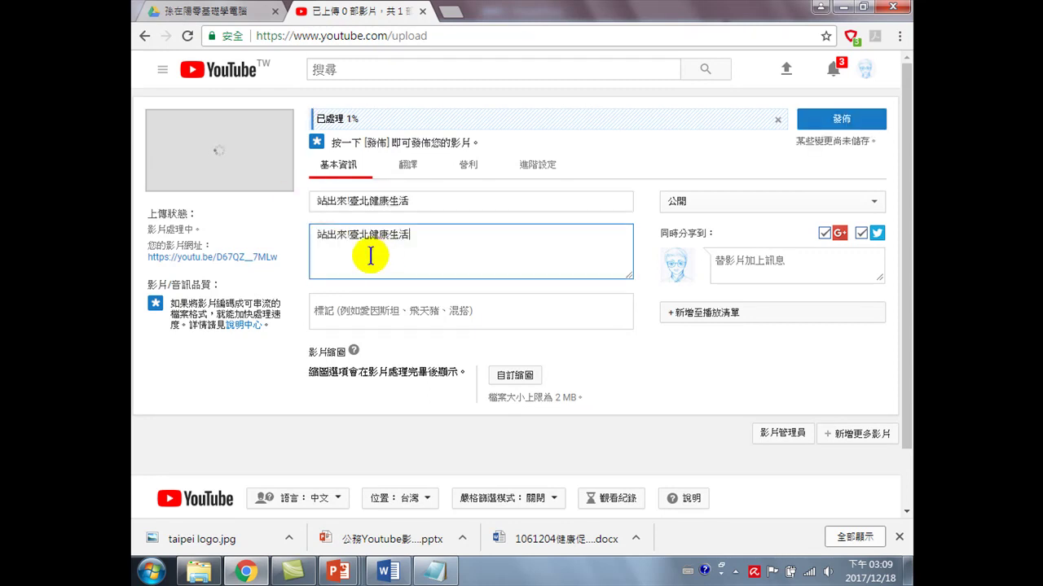
pyautogui.click(741, 259)
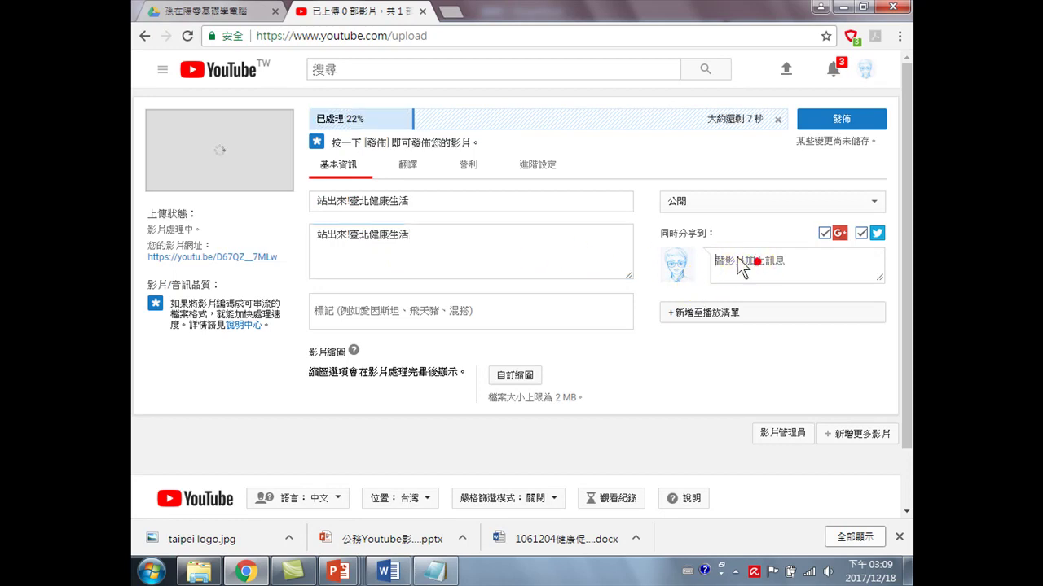
pyautogui.hotkey('ctrl', 'v')
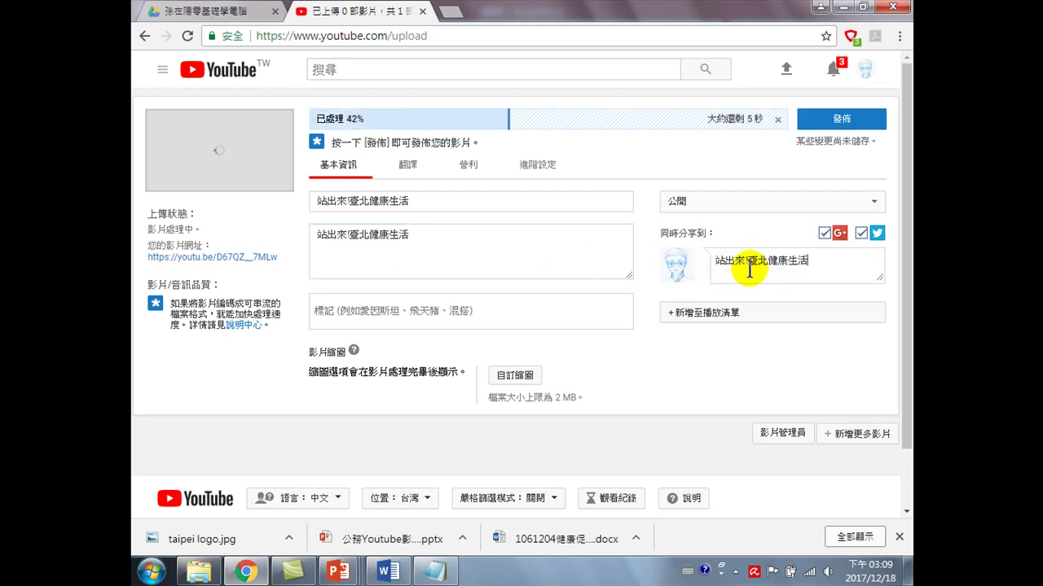
# Add the tags 臺北市衛生局 and 健康管理康.
pyautogui.click(417, 308)
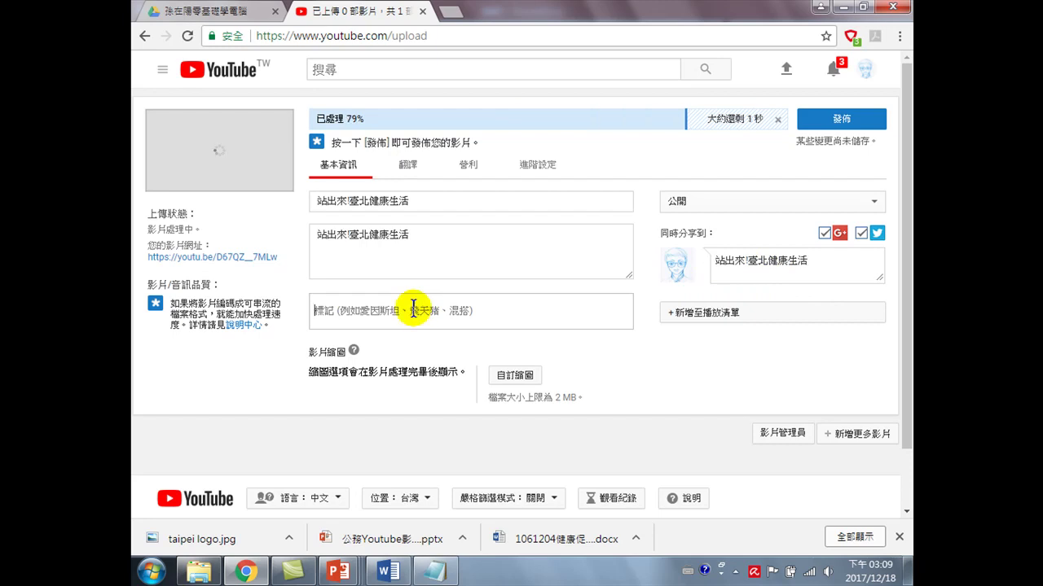
pyautogui.hotkey('ctrl', 'shift')
pyautogui.write('gb')
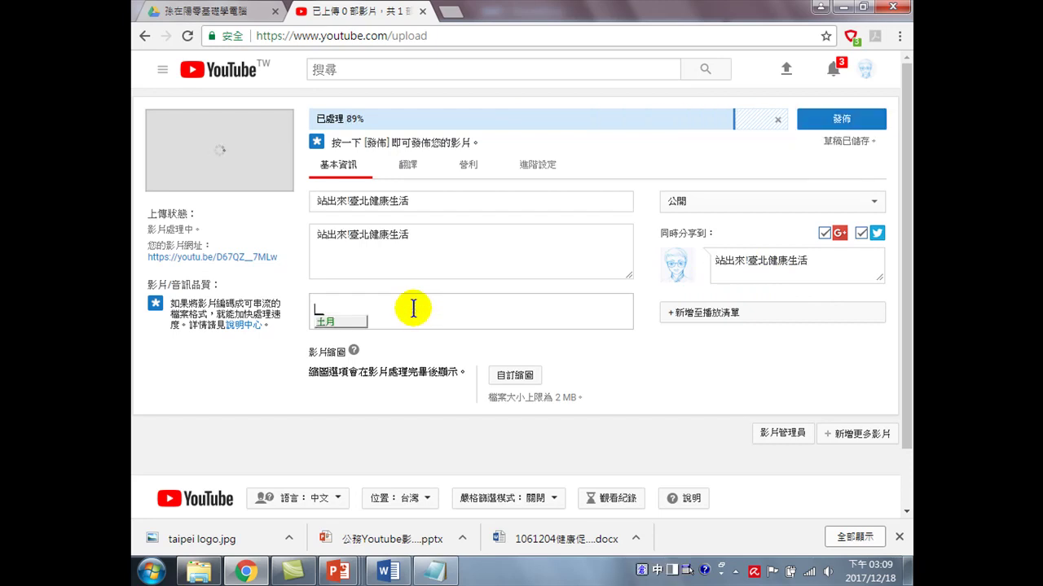
pyautogui.write('臺北市衛生')
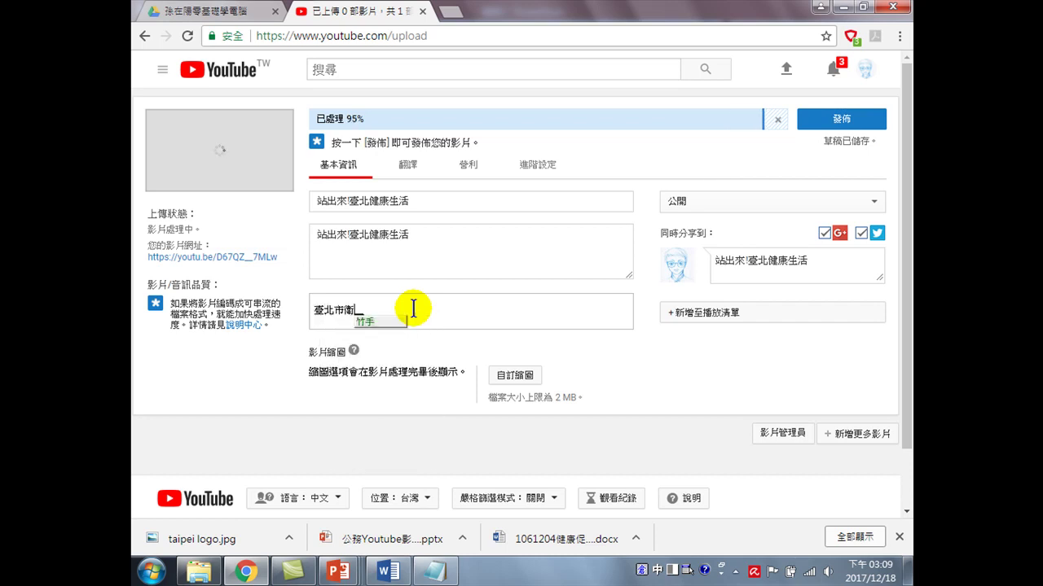
pyautogui.write('局')
pyautogui.press('Return')
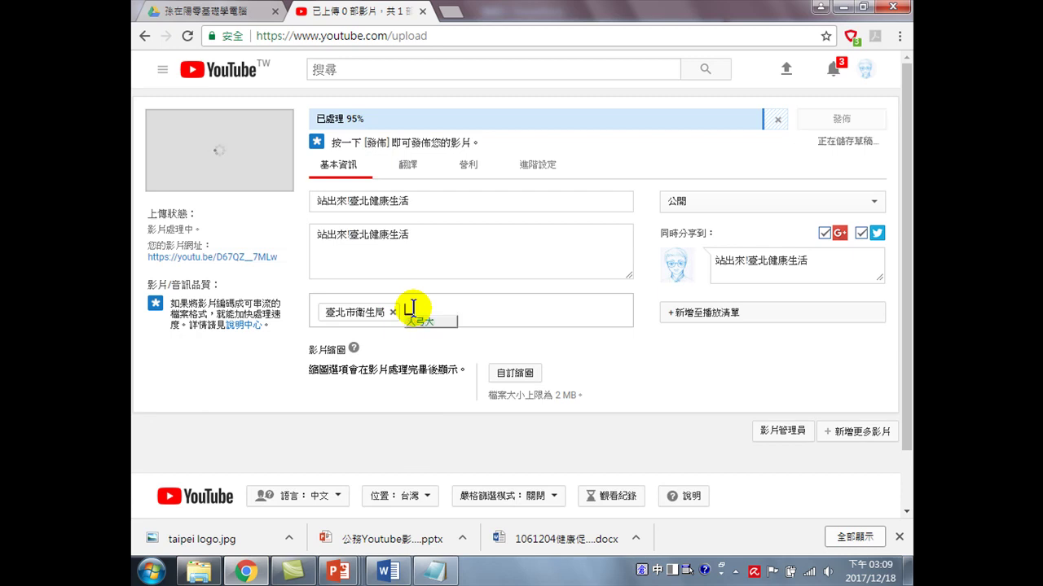
pyautogui.write('健康人')
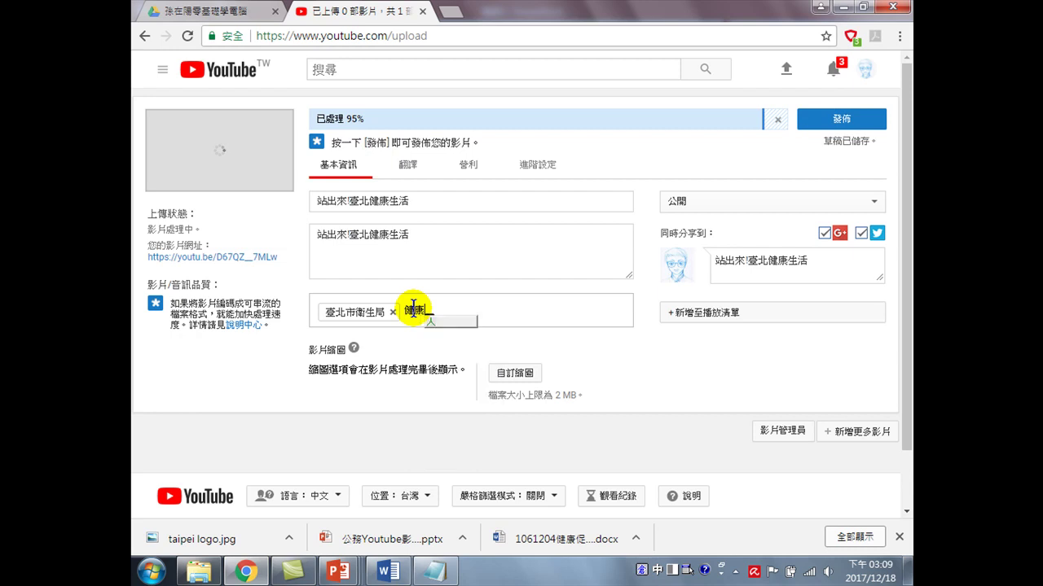
pyautogui.write('管理')
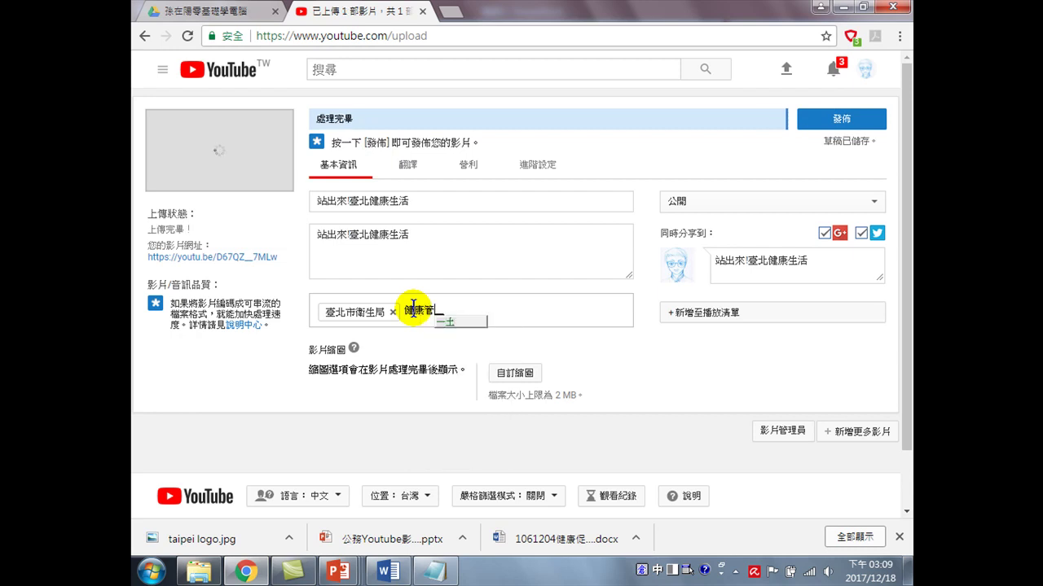
pyautogui.write('康')
pyautogui.press('Return')
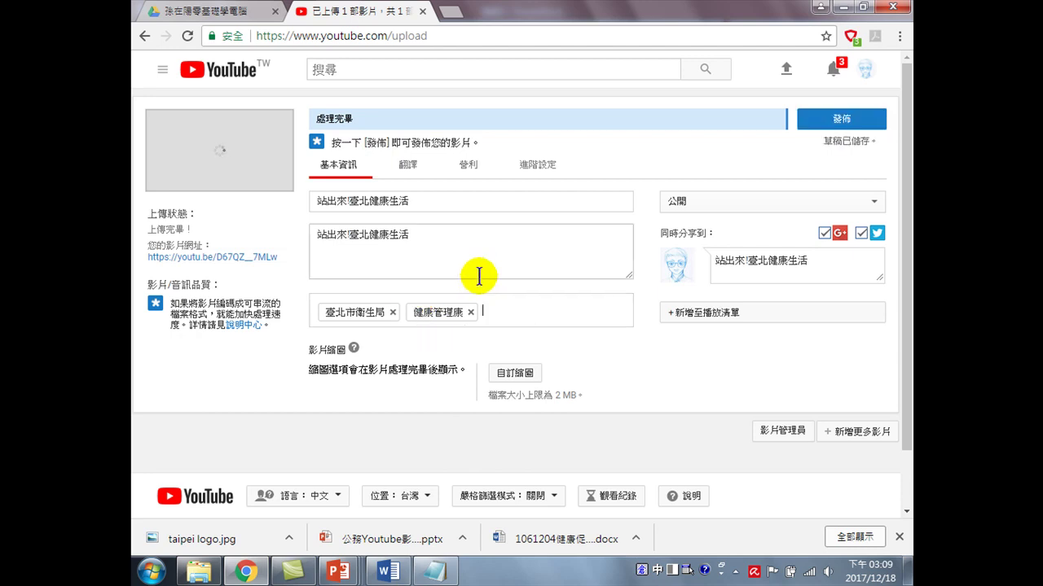
# Add the video to the 電腦密技 playlist and publish it.
pyautogui.click(708, 316)
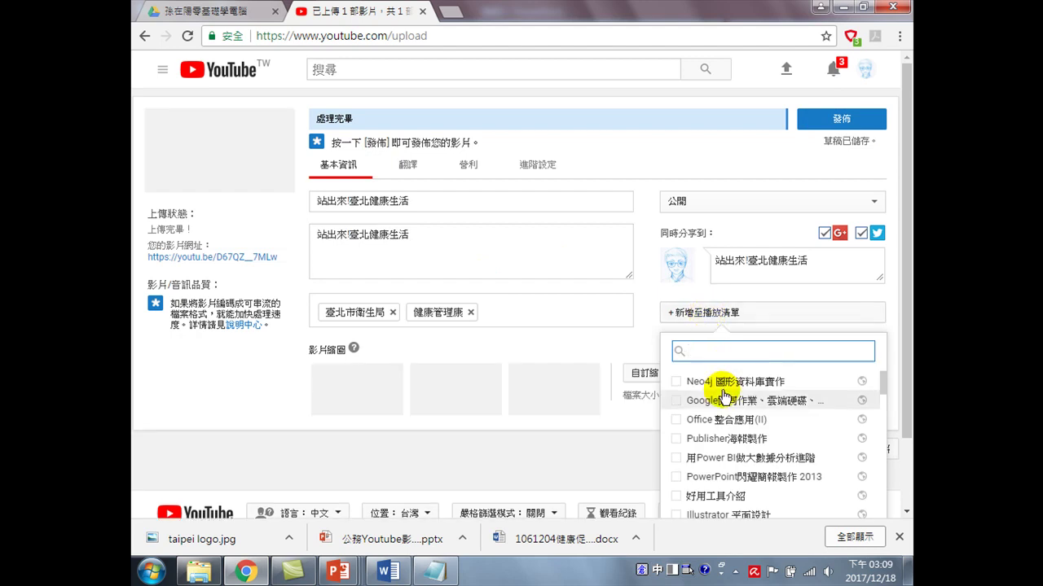
pyautogui.scroll(-3, 689, 391)
pyautogui.scroll(-2, 698, 400)
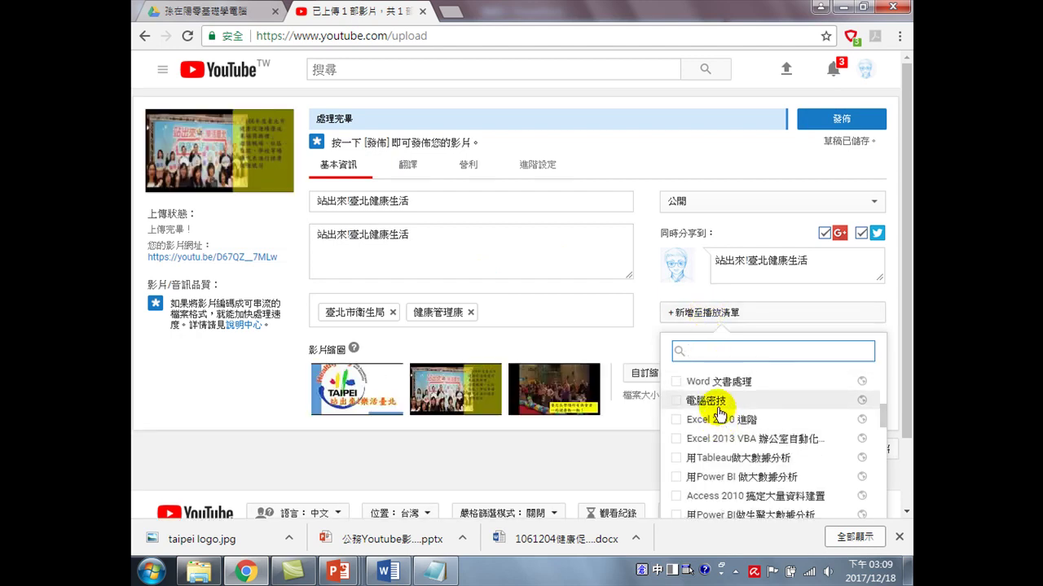
pyautogui.scroll(-2, 700, 407)
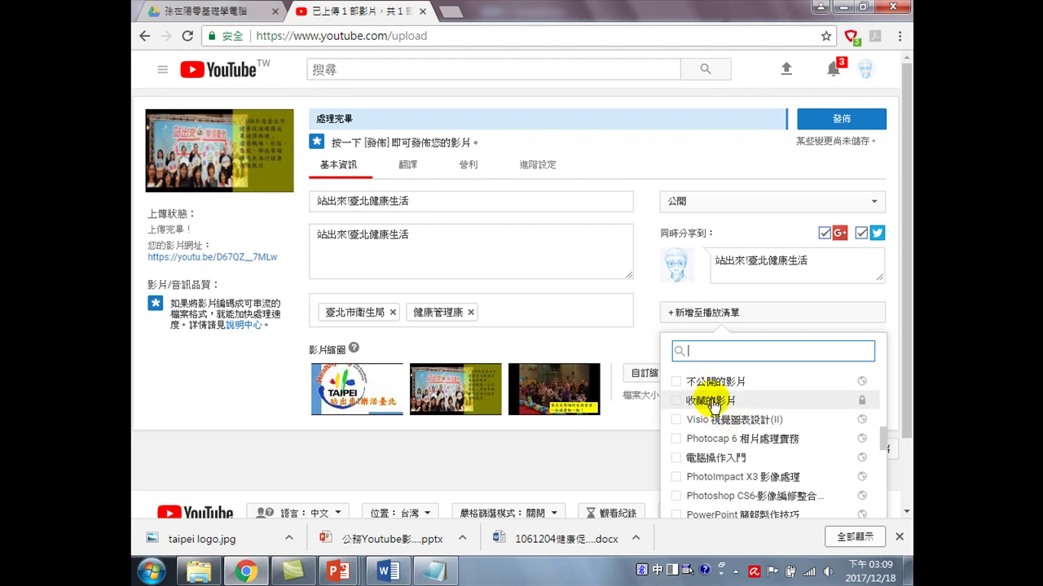
pyautogui.scroll(3, 713, 408)
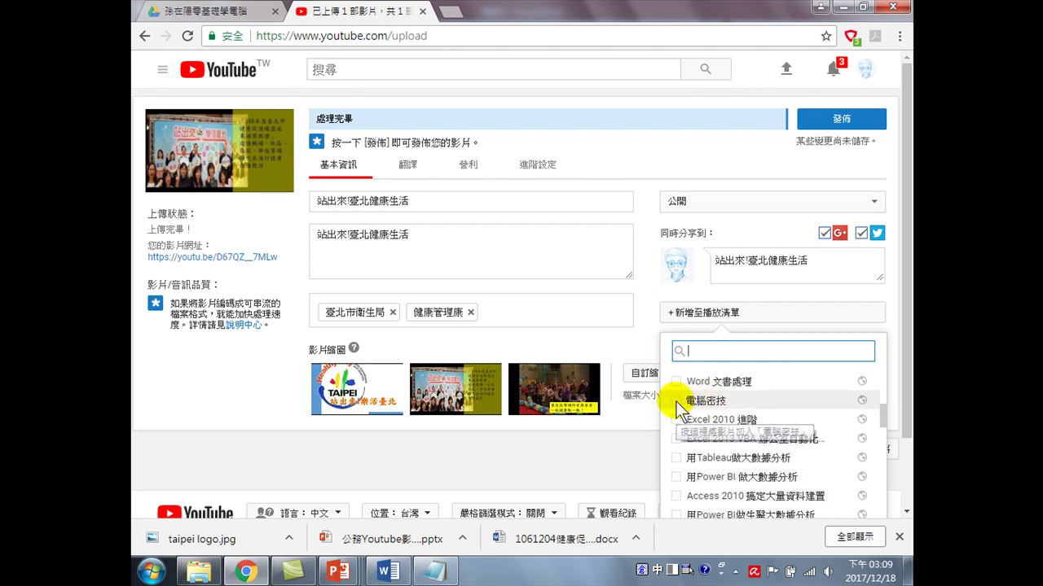
pyautogui.click(677, 401)
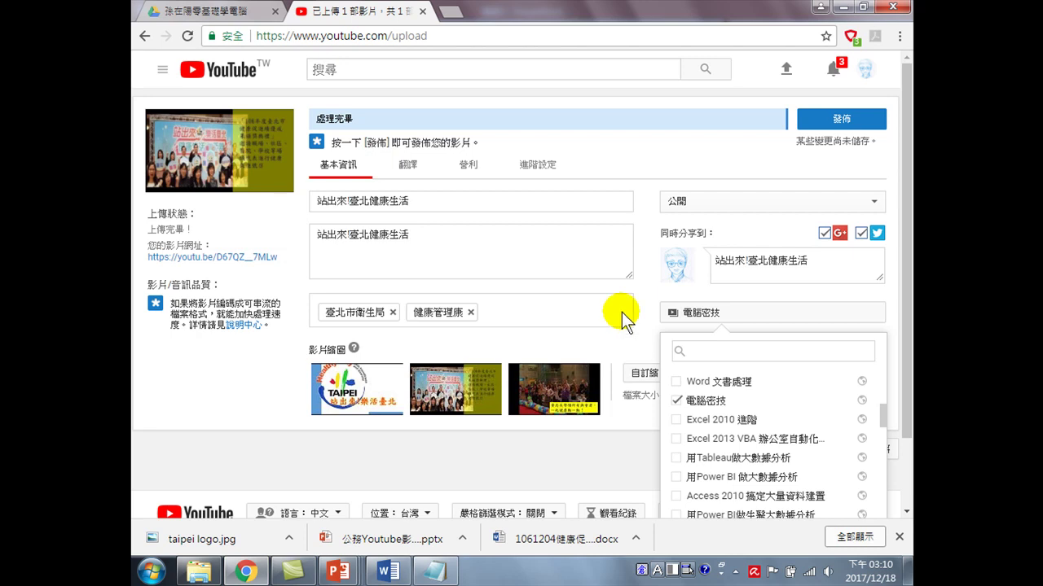
pyautogui.click(834, 120)
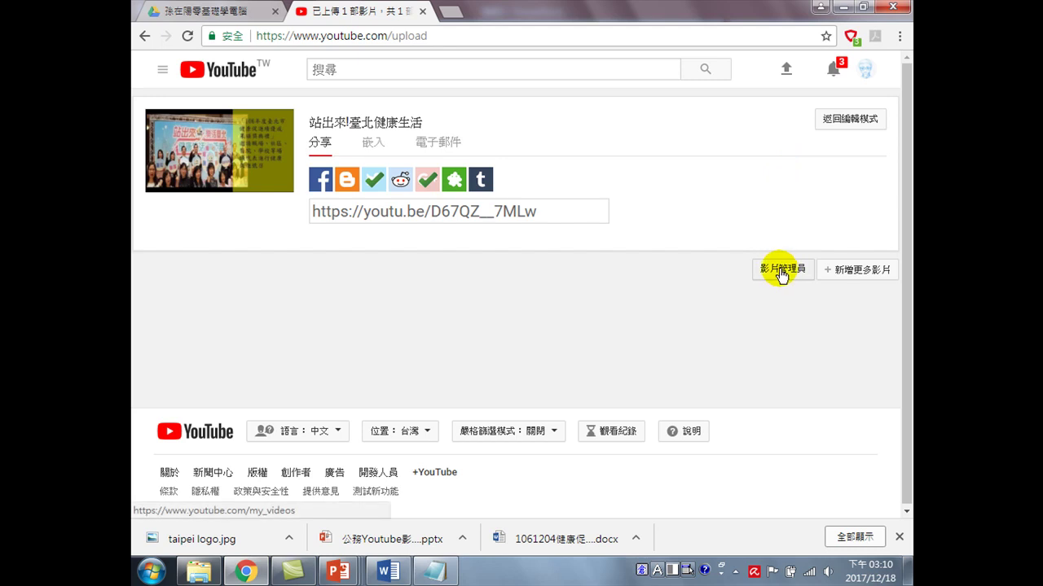
# Go through Creator Studio to the Video Manager's 影片 list, with 站出來!臺北健康生活 at the top.
pyautogui.click(782, 270)
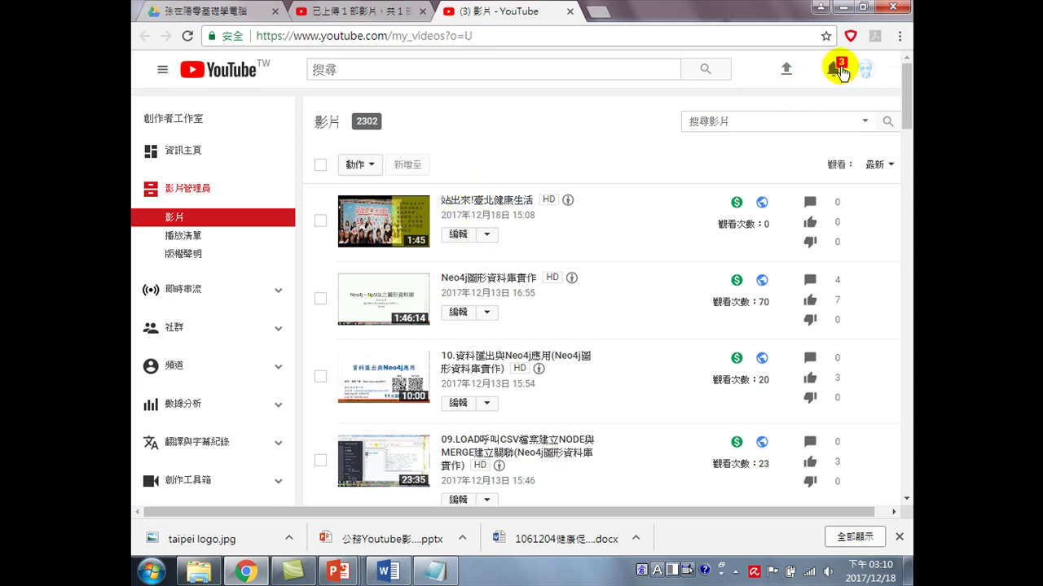
pyautogui.click(864, 71)
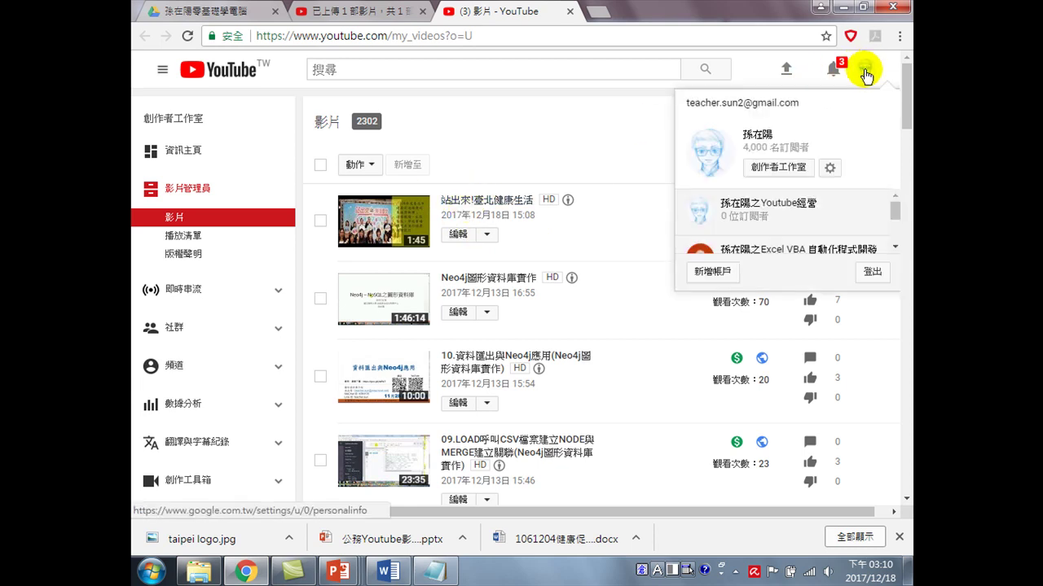
pyautogui.click(774, 171)
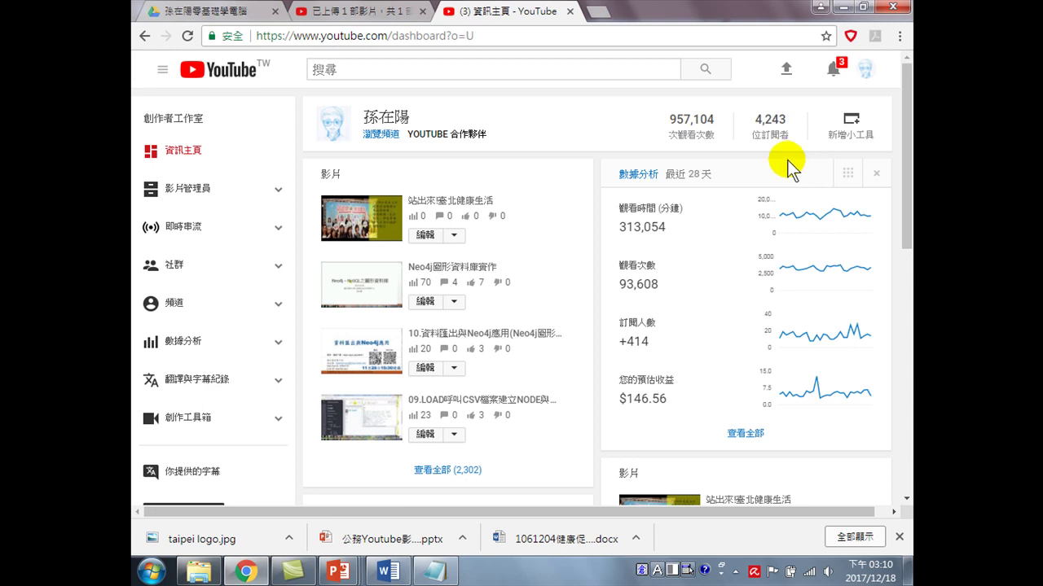
pyautogui.click(187, 193)
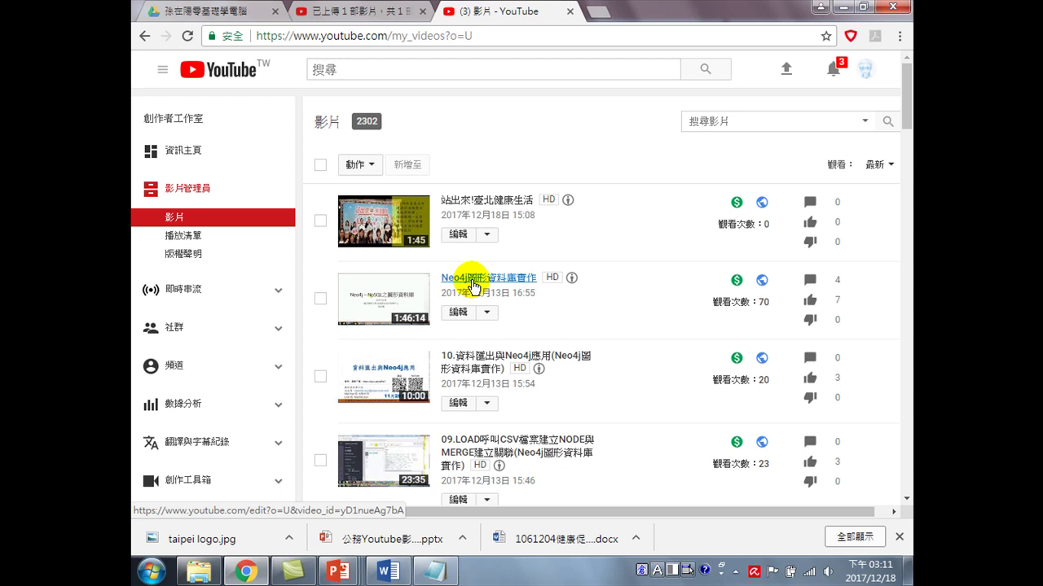
# Edit 站出來!臺北健康生活 and show its 音訊 featured free music tracks.
pyautogui.click(459, 234)
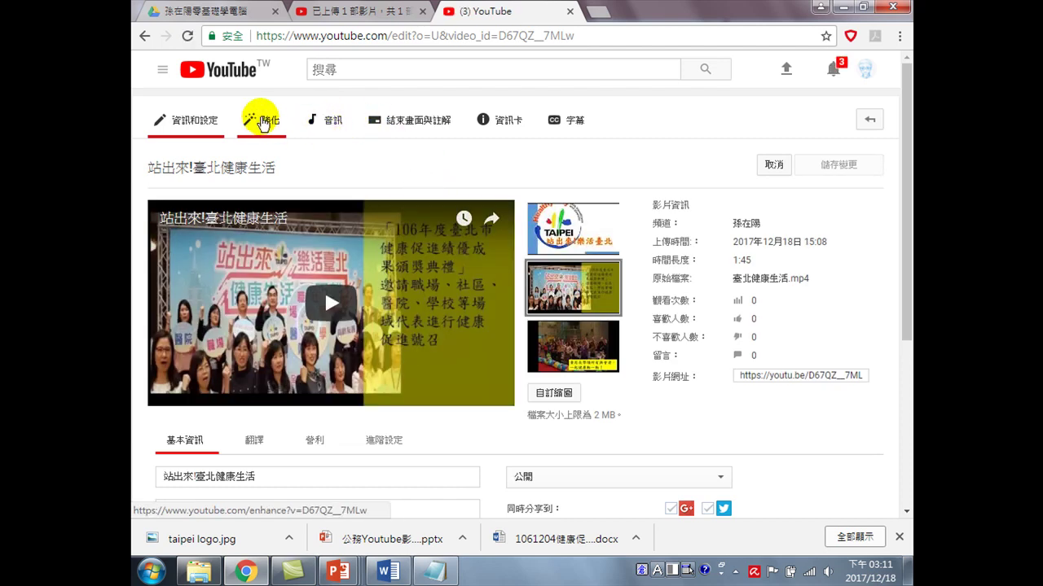
pyautogui.click(331, 122)
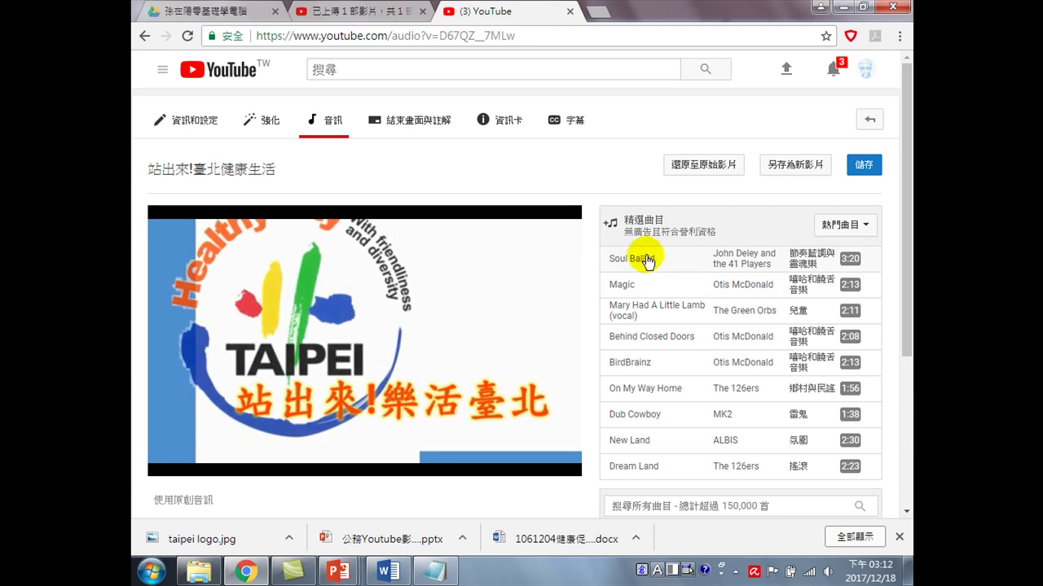
# Preview Soul Ballad, Magic, Mary Had A Little Lamb, Behind Closed Doors, BirdBrainz, then On My Way Home.
pyautogui.click(629, 260)
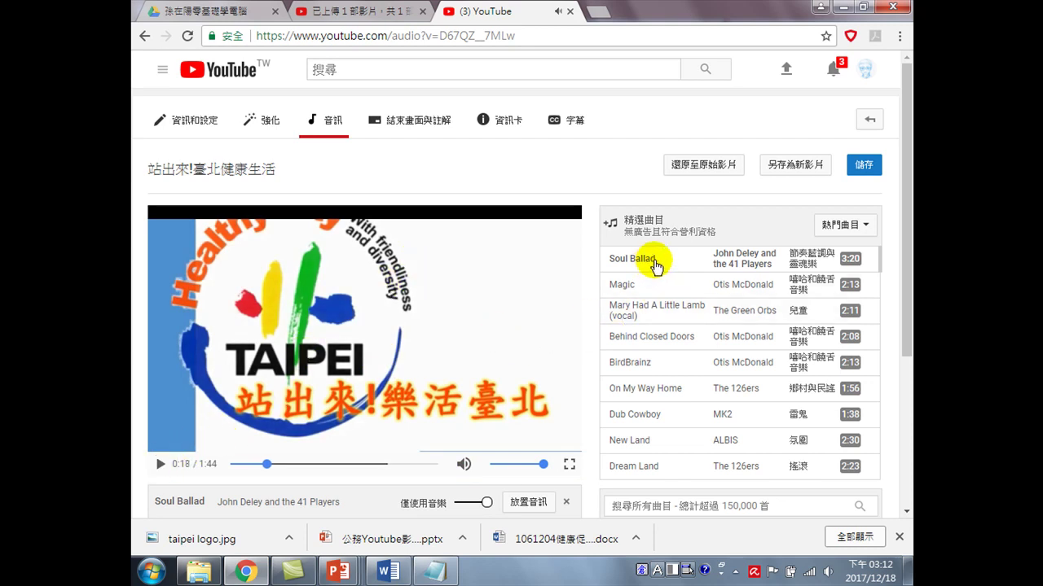
pyautogui.click(622, 285)
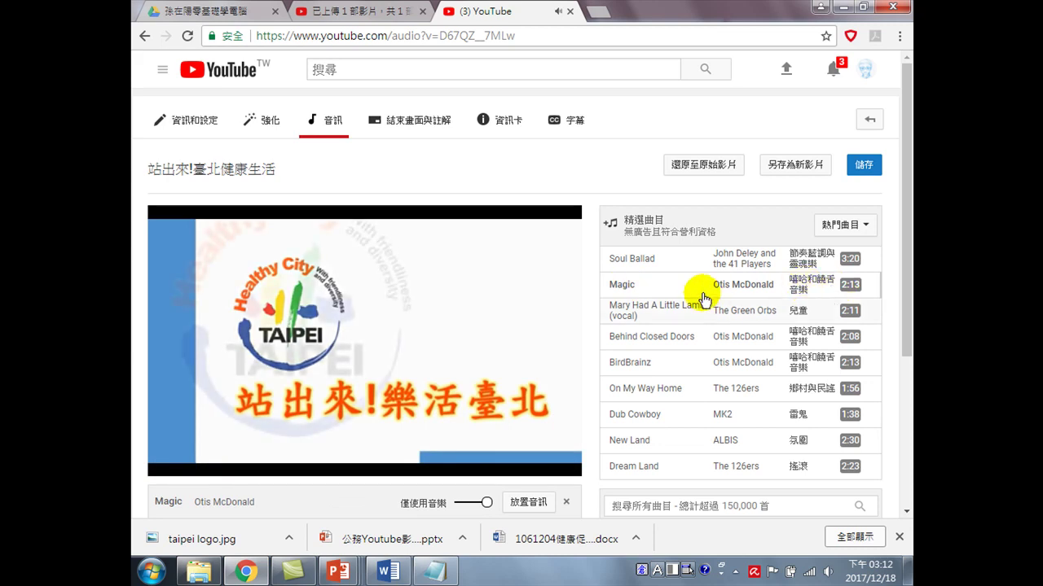
pyautogui.click(639, 312)
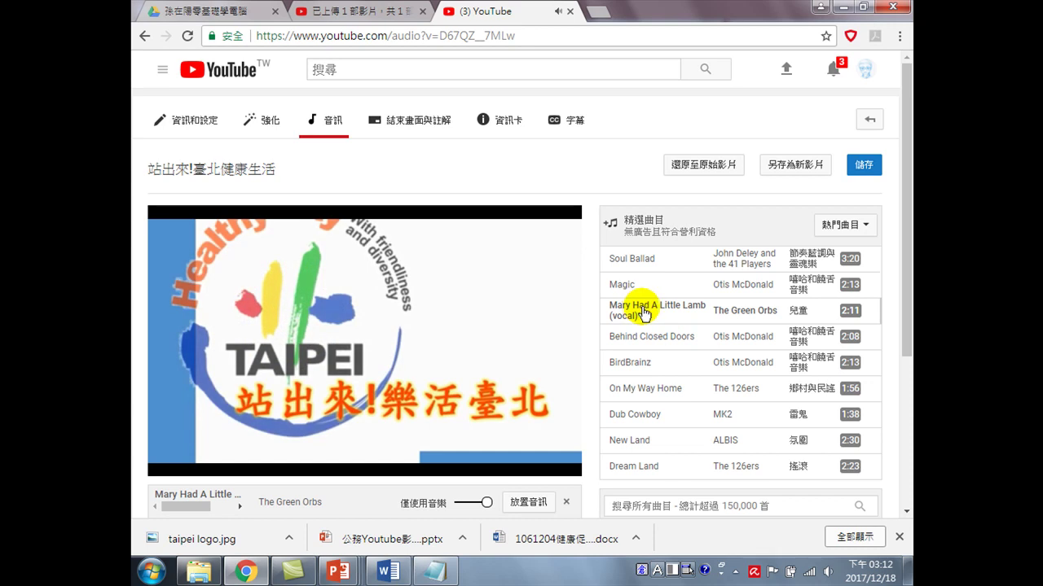
pyautogui.click(636, 337)
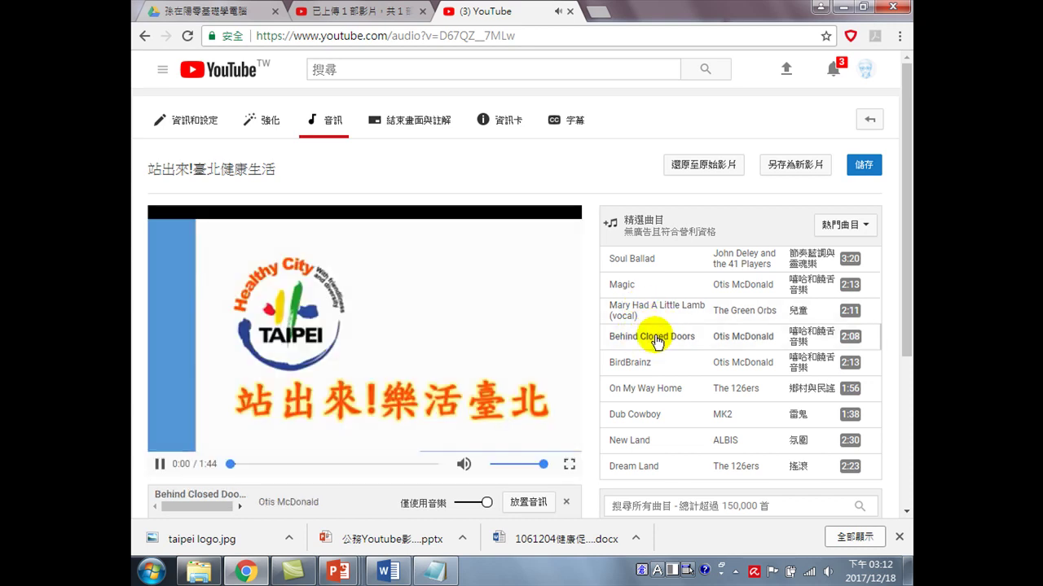
pyautogui.click(631, 367)
pyautogui.click(632, 368)
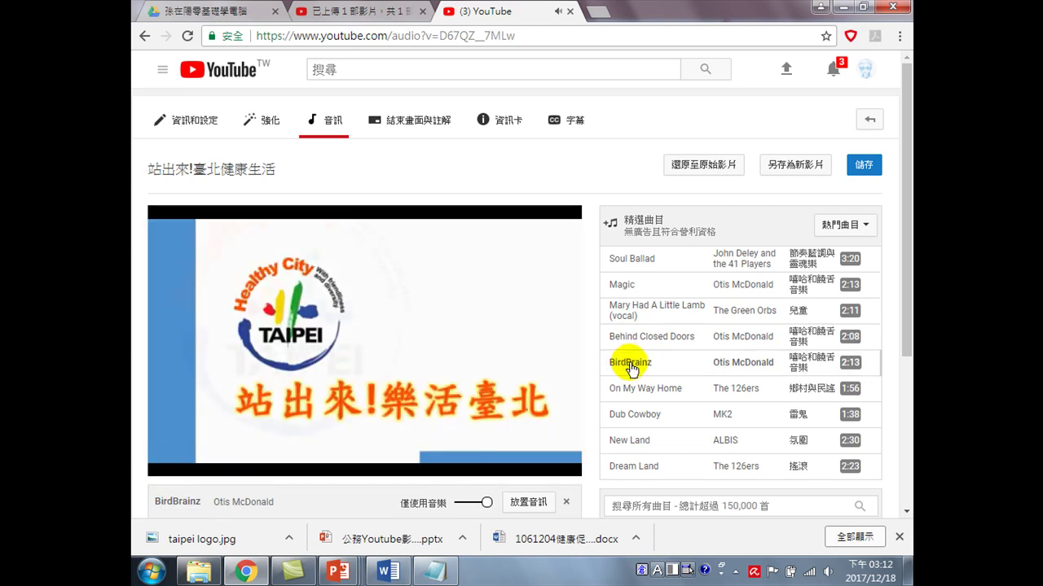
pyautogui.click(648, 383)
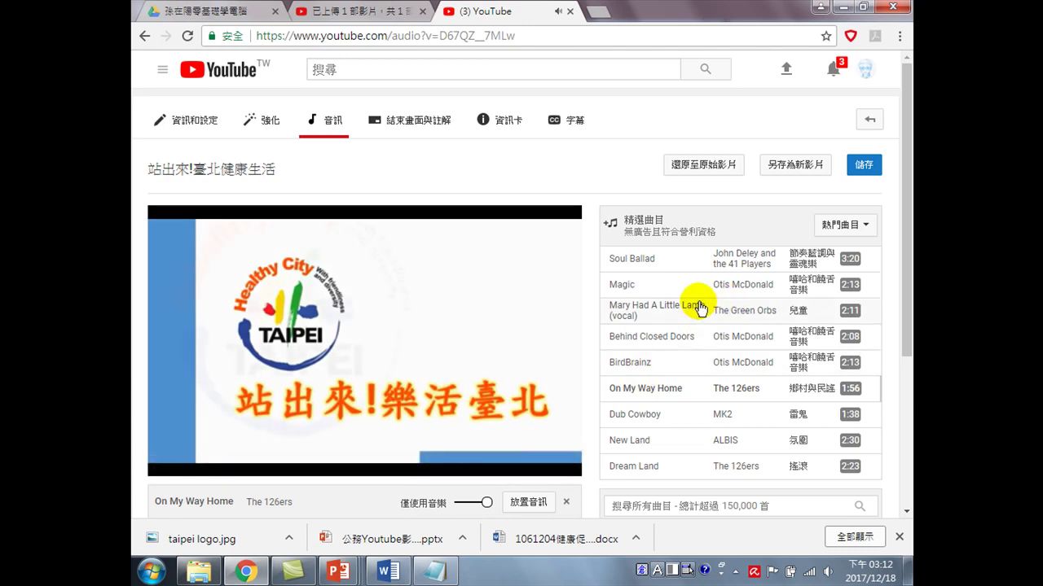
pyautogui.scroll(-2, 644, 391)
pyautogui.scroll(1, 659, 304)
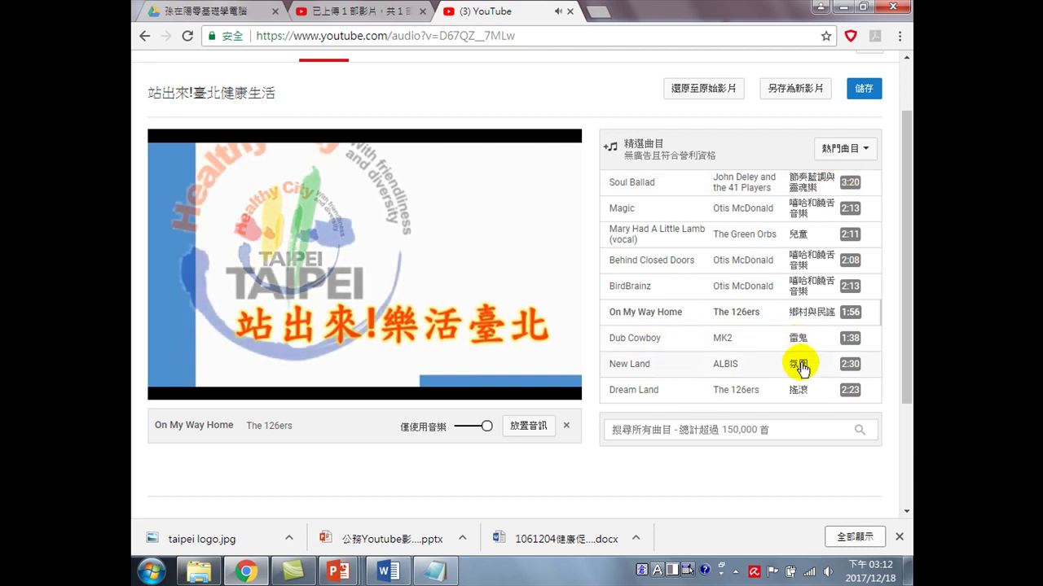
# Preview New Land, then filter to 古典樂 and try Si la Rigueur, Ich Grolle Nicht, Bright is the Ring of Words.
pyautogui.click(639, 364)
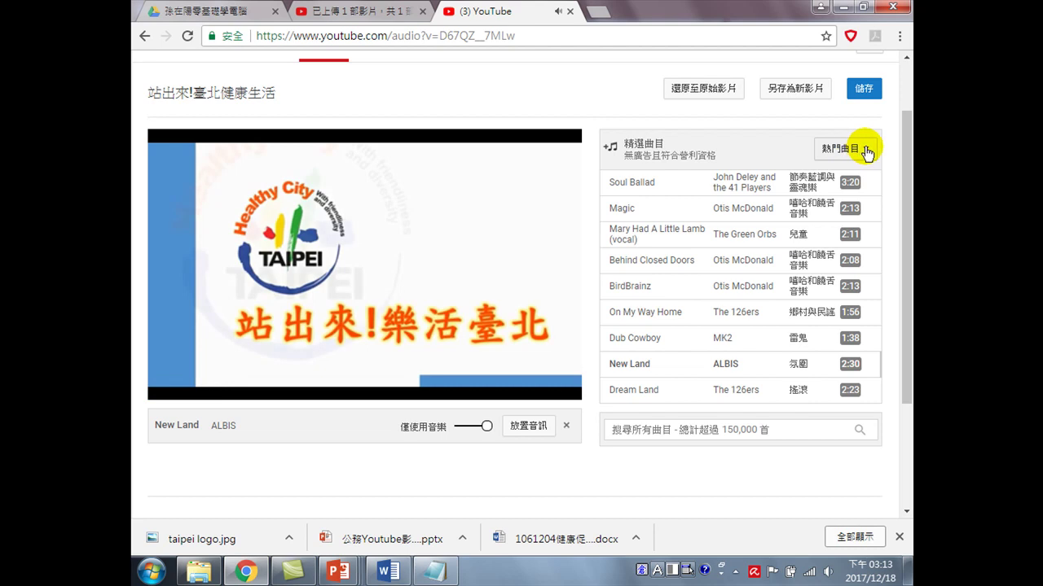
pyautogui.click(866, 153)
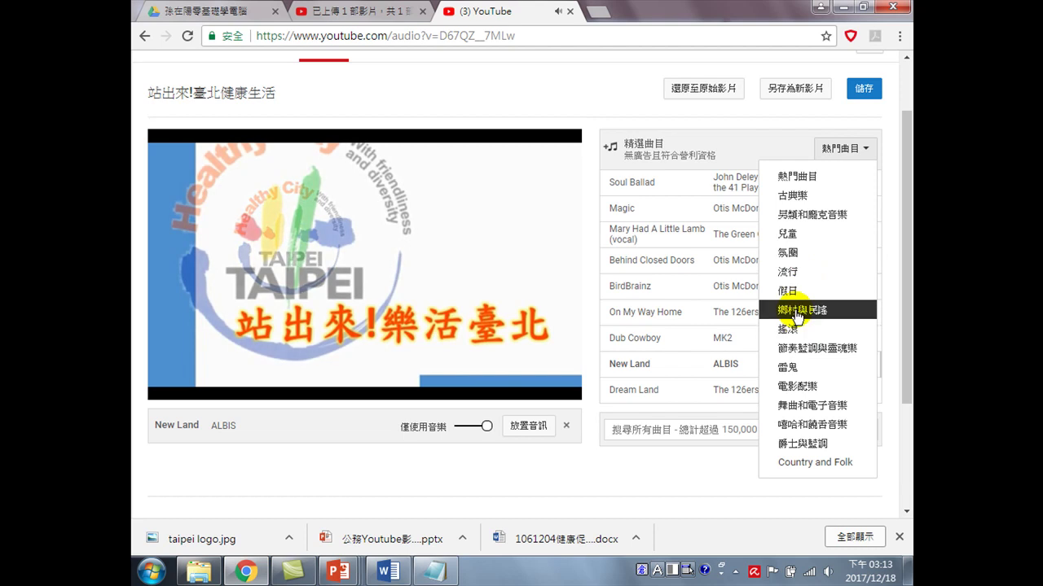
pyautogui.click(802, 197)
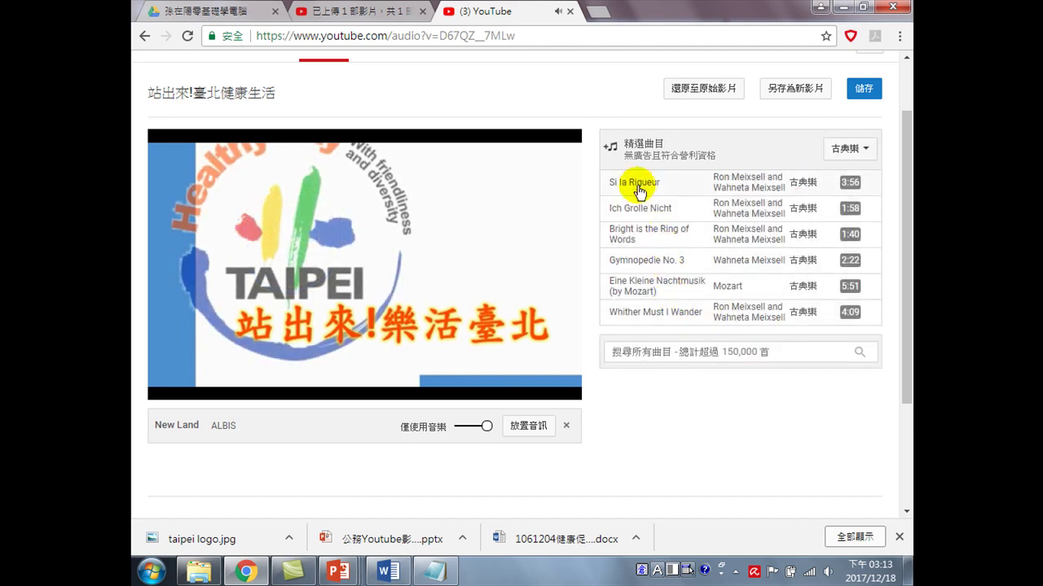
pyautogui.click(634, 183)
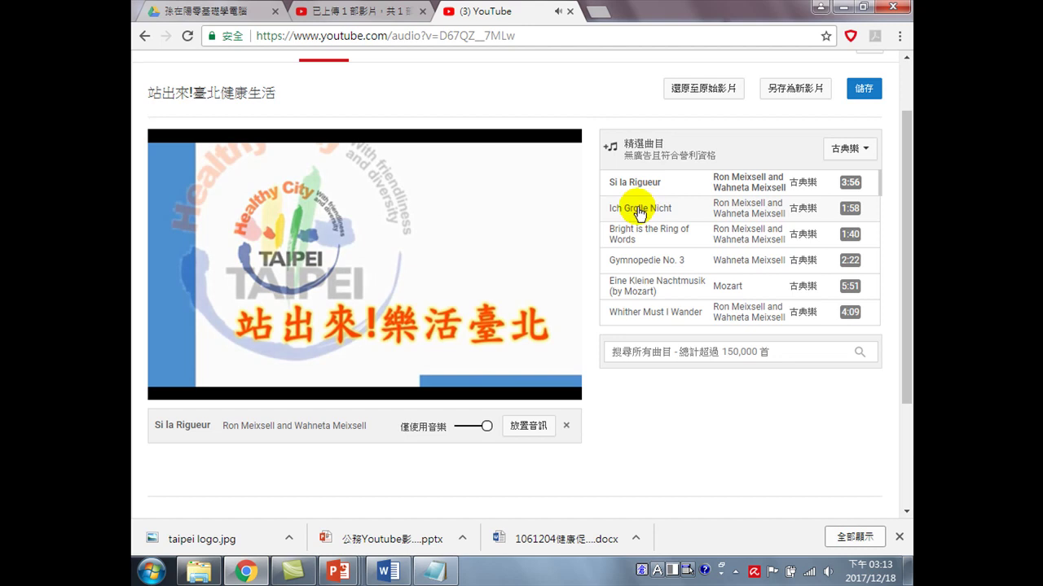
pyautogui.click(639, 209)
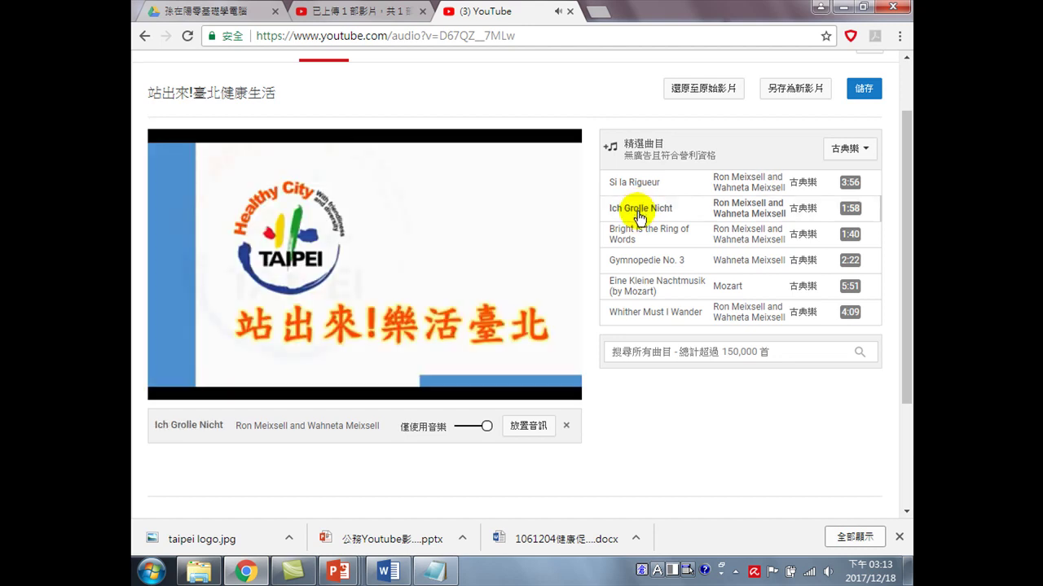
pyautogui.click(634, 236)
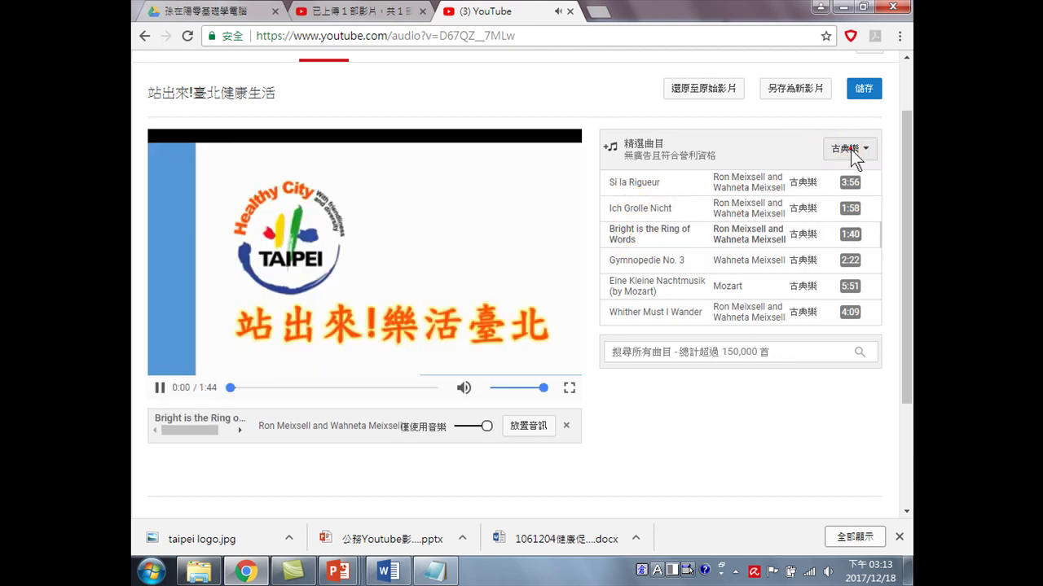
# Filter to 流行, preview Wishing Well and Underdog, select Gemini Robot and lower the preview volume.
pyautogui.click(850, 149)
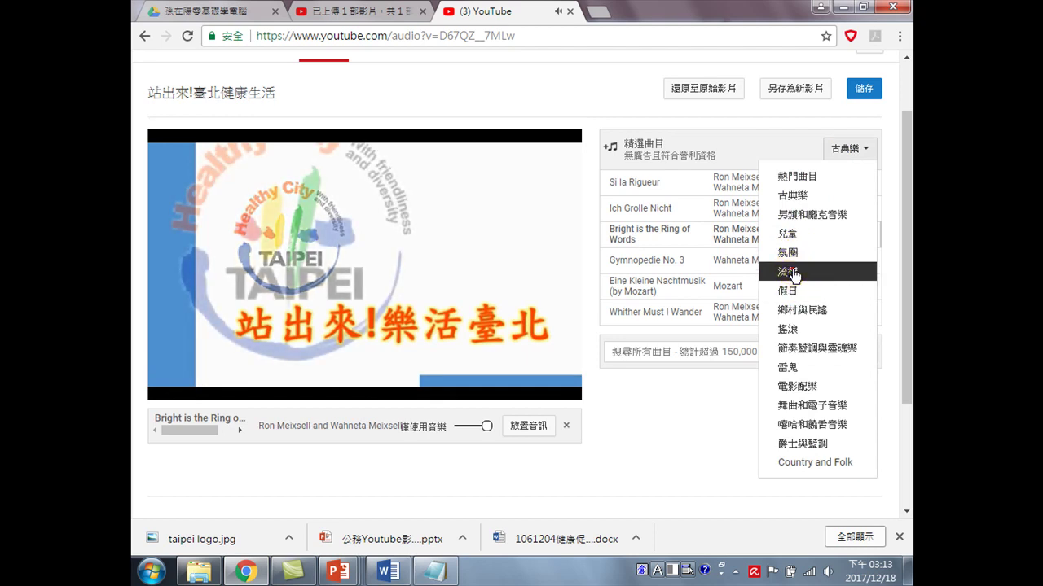
pyautogui.click(790, 273)
pyautogui.click(643, 188)
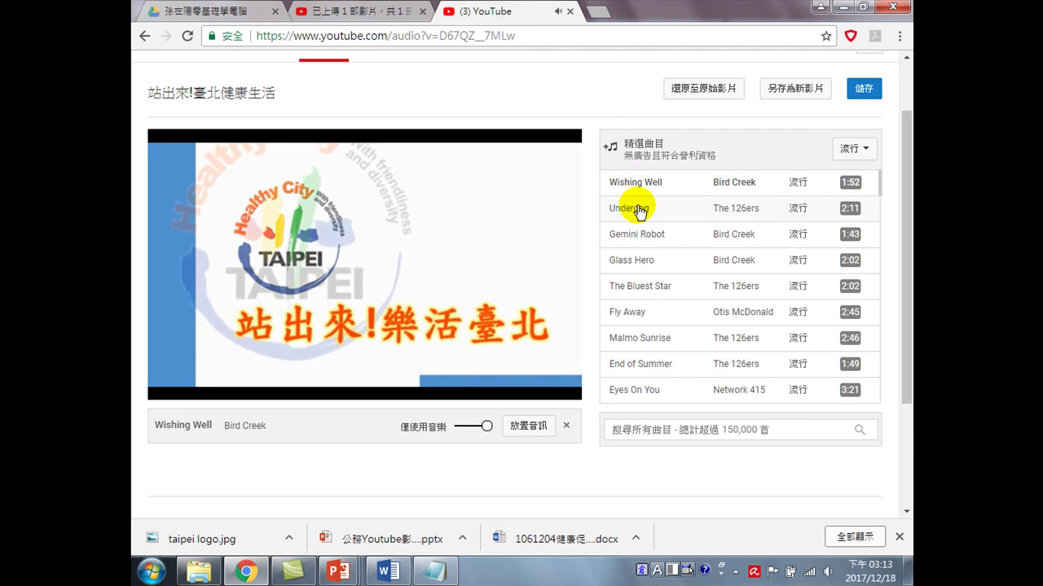
pyautogui.click(639, 211)
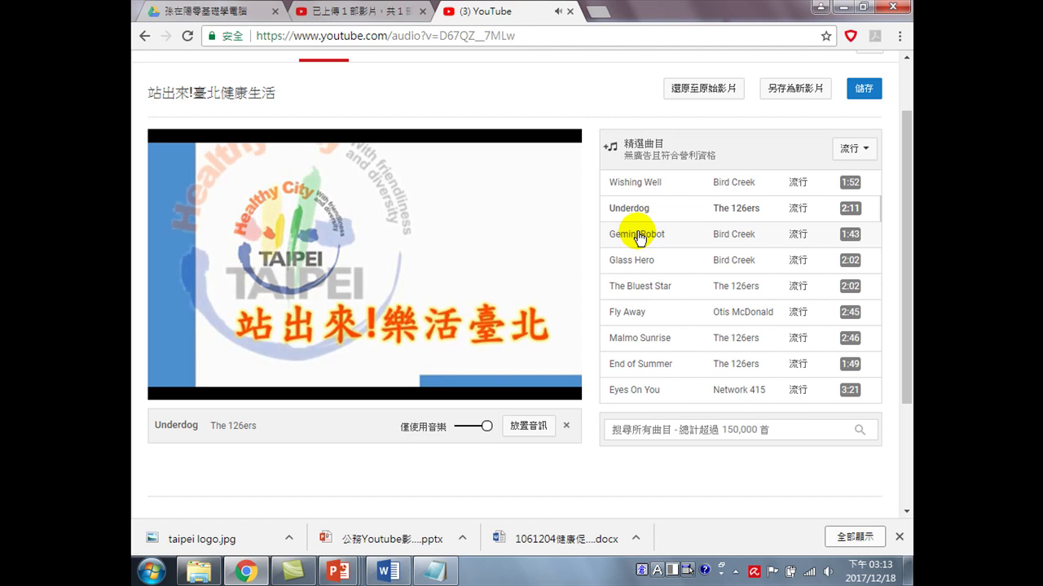
pyautogui.click(638, 235)
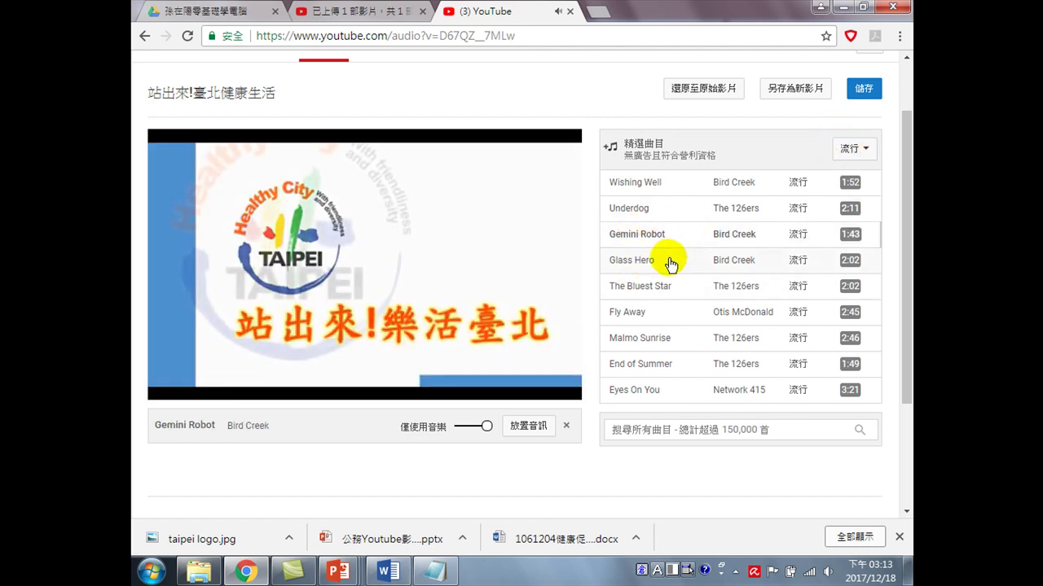
pyautogui.moveTo(364, 264)
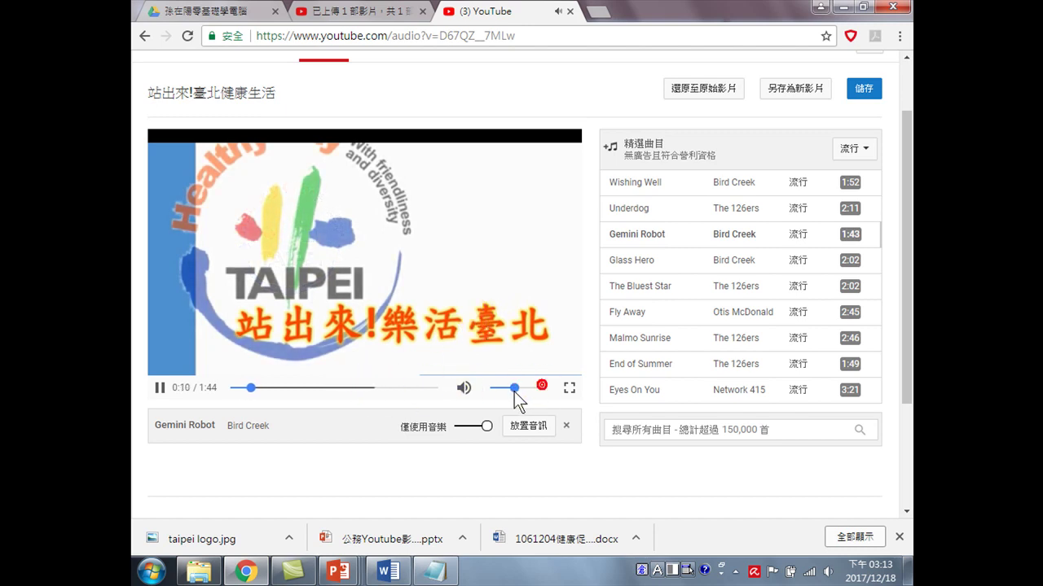
pyautogui.moveTo(502, 389); pyautogui.dragTo(509, 394)
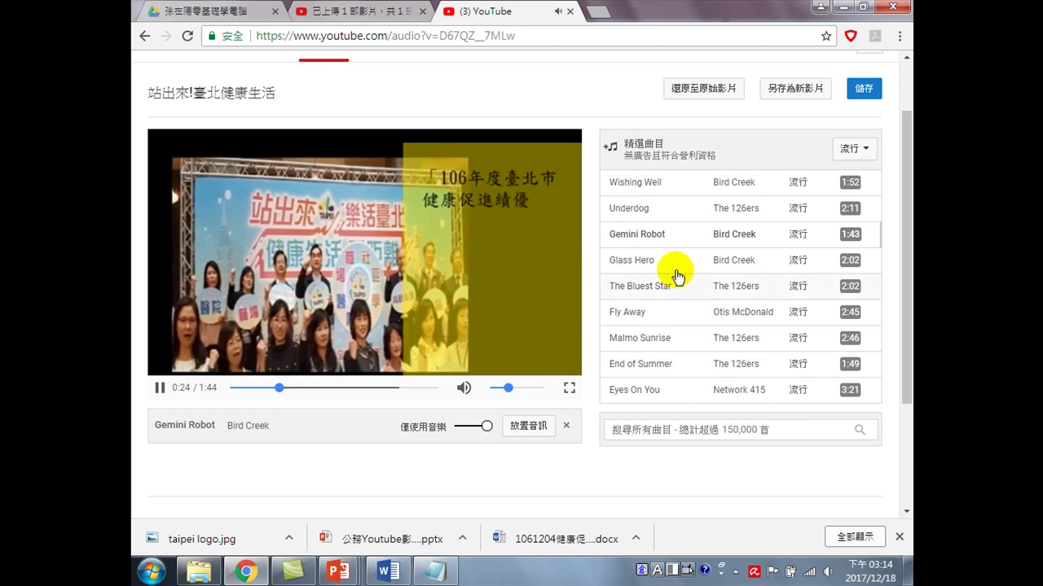
# Save the video with the Gemini Robot soundtrack and confirm 儲存 in the dialog.
pyautogui.click(864, 90)
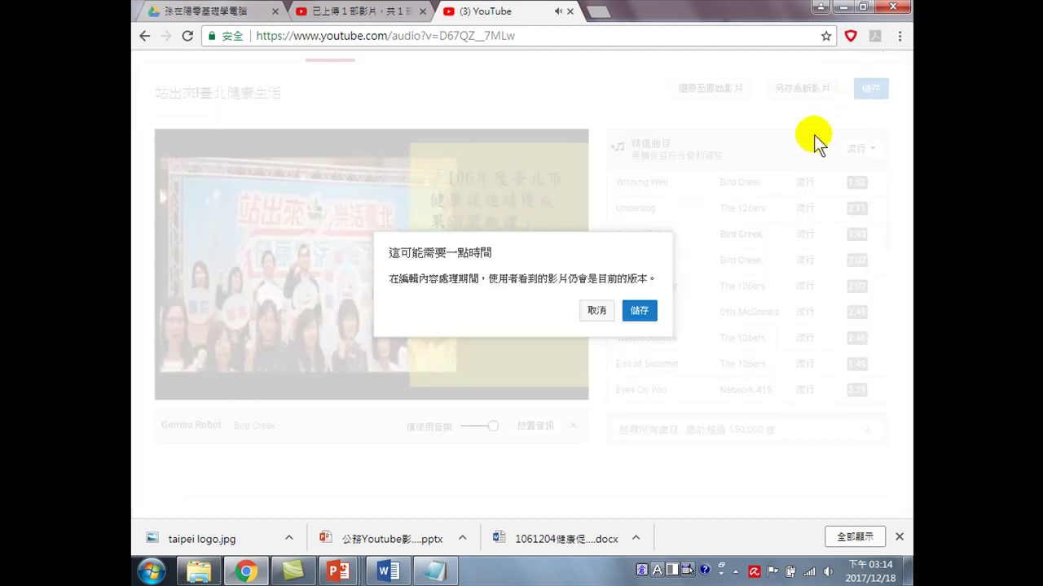
pyautogui.click(640, 310)
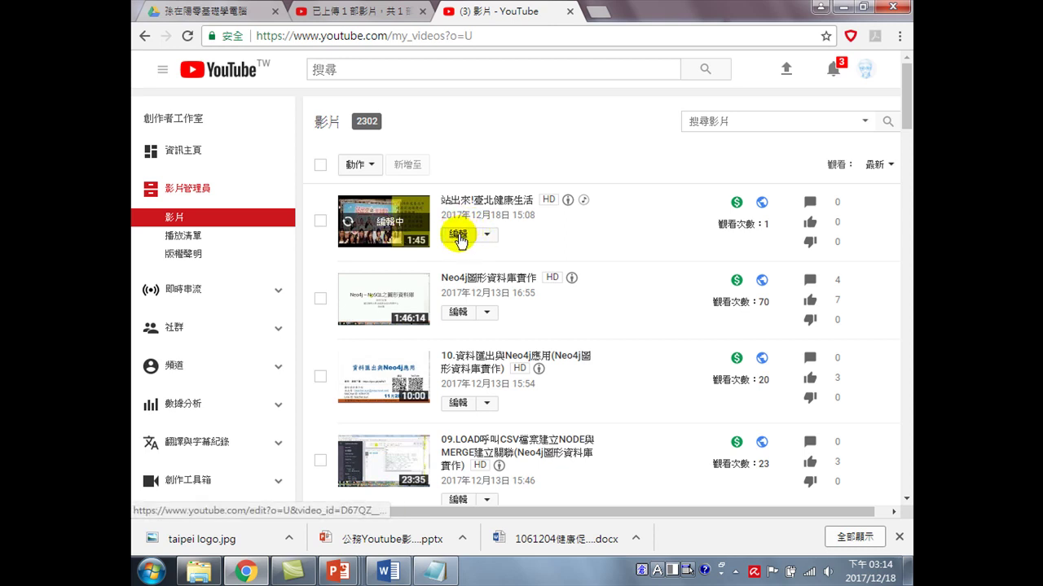
# Reopen the video's editor and start adding a 中文(台灣) subtitle track.
pyautogui.click(456, 236)
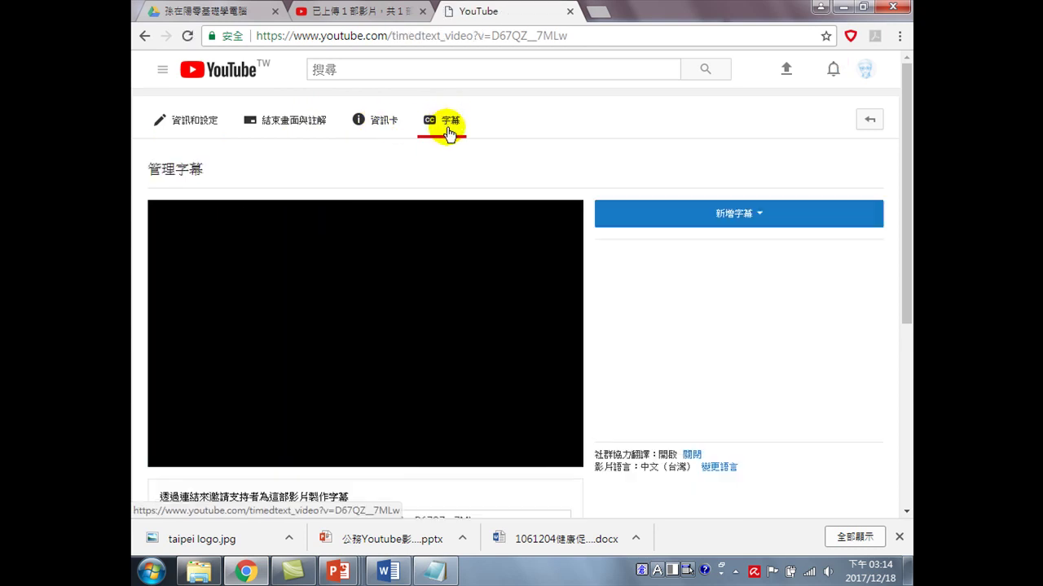
pyautogui.click(741, 214)
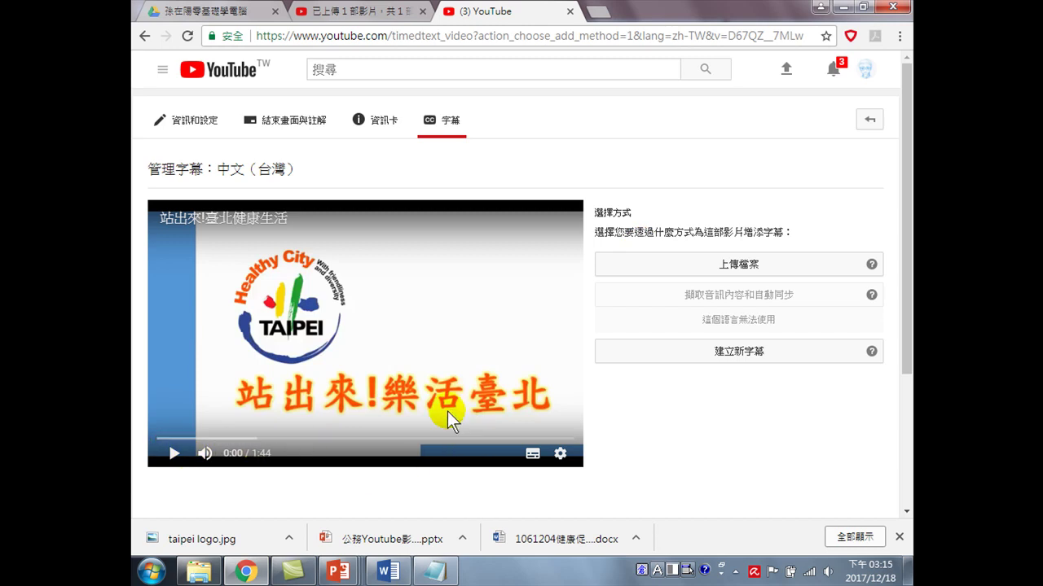
pyautogui.scroll(-2, 505, 358)
pyautogui.scroll(1, 579, 305)
# Choose to write new subtitles from scratch and focus the caption entry box.
pyautogui.click(730, 278)
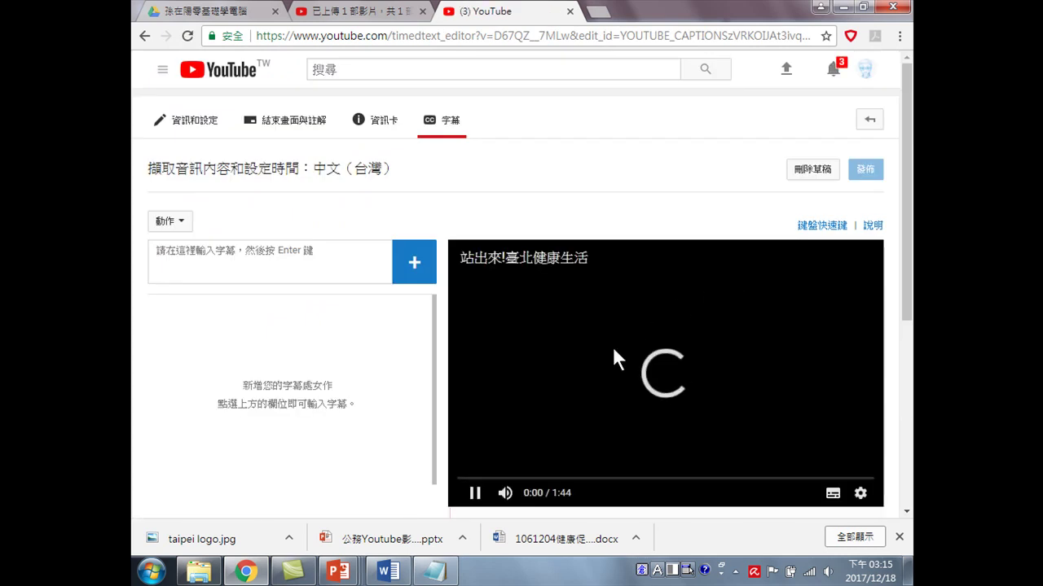
pyautogui.click(373, 271)
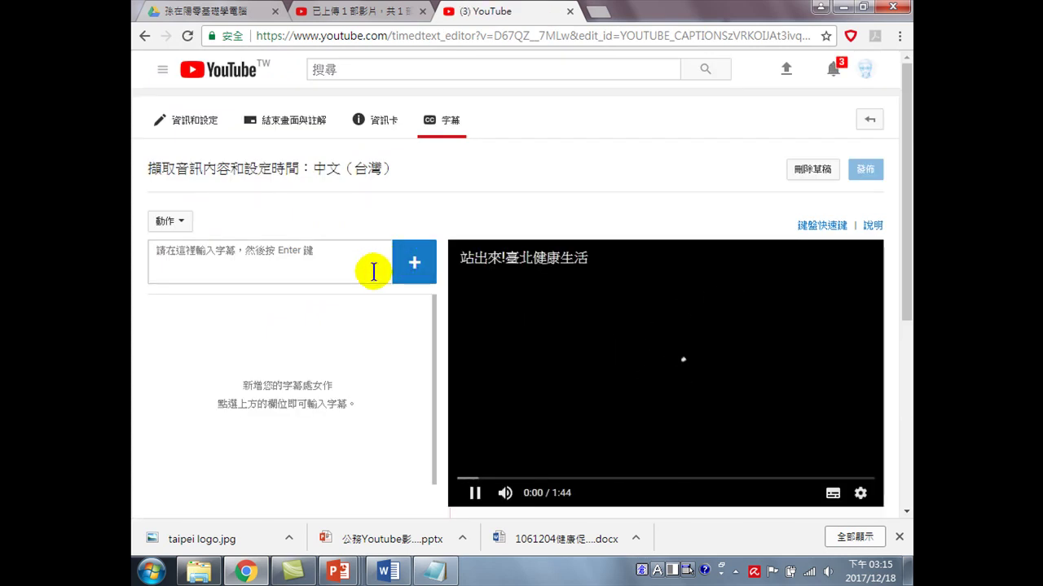
pyautogui.click(345, 259)
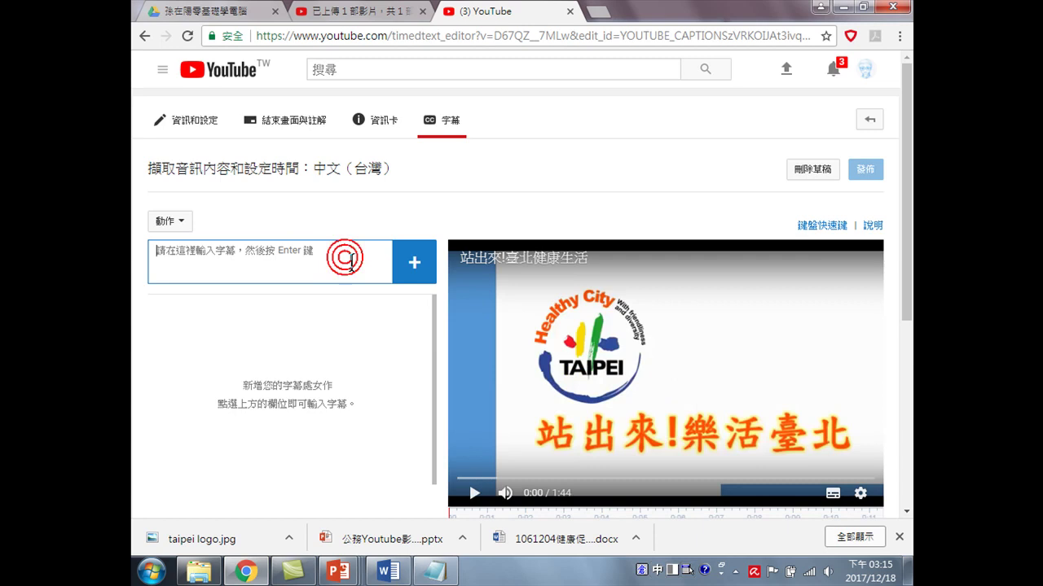
pyautogui.scroll(-1, 499, 331)
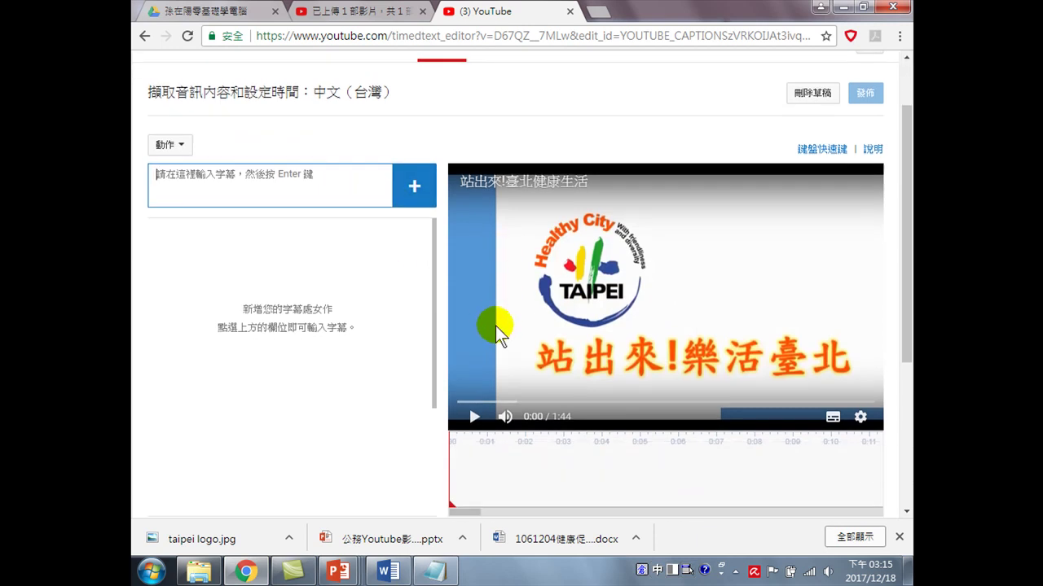
# Play the video's first four seconds, pause, and rewind the playhead to 0:00.
pyautogui.click(475, 417)
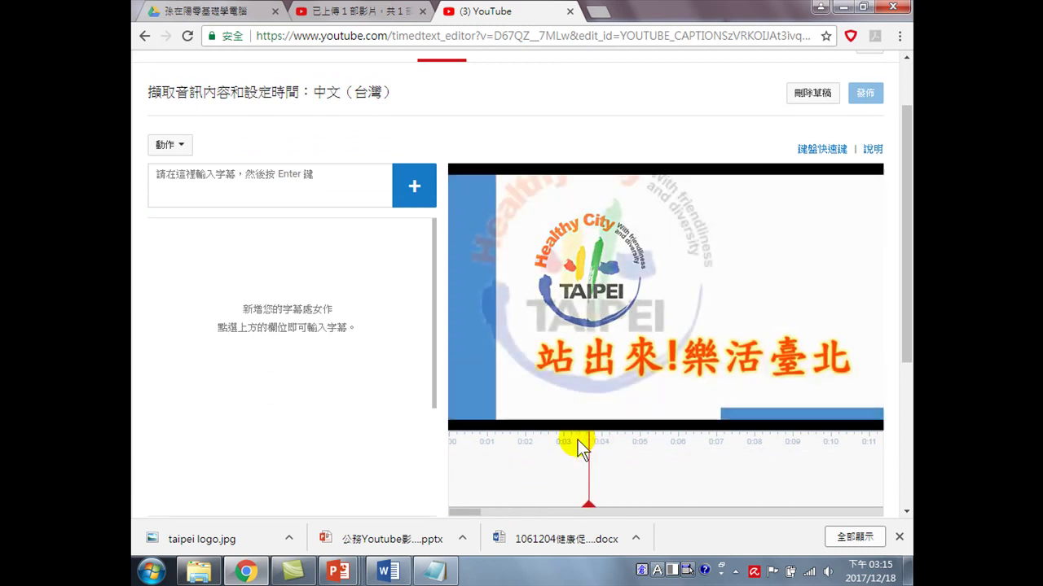
pyautogui.click(491, 418)
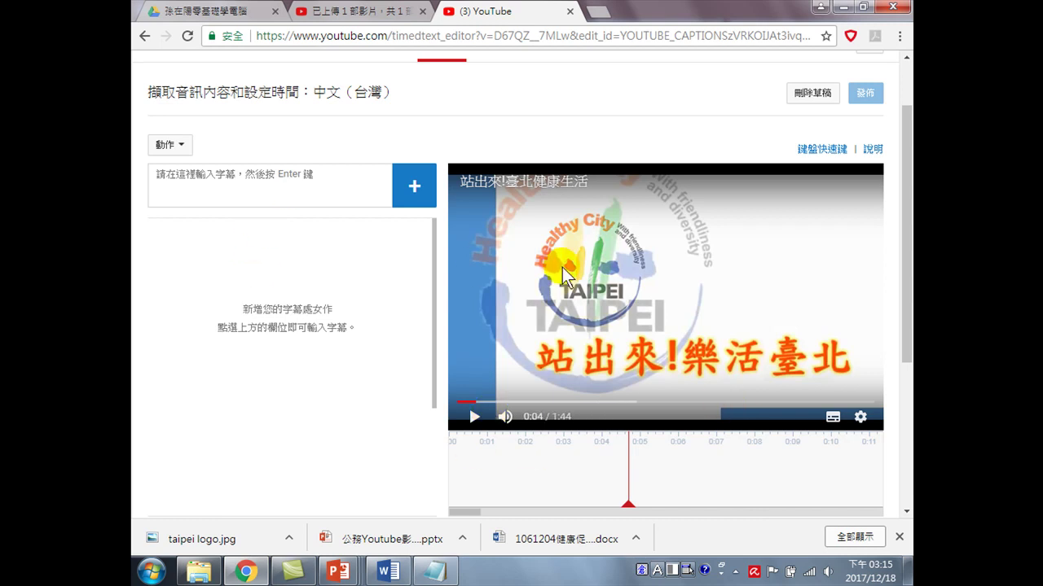
pyautogui.click(259, 189)
pyautogui.moveTo(475, 403); pyautogui.dragTo(457, 403)
# Type the caption (站出來!樂活臺北，2017年12月) at 0:00 using the Chinese IME.
pyautogui.click(254, 185)
pyautogui.write('0')
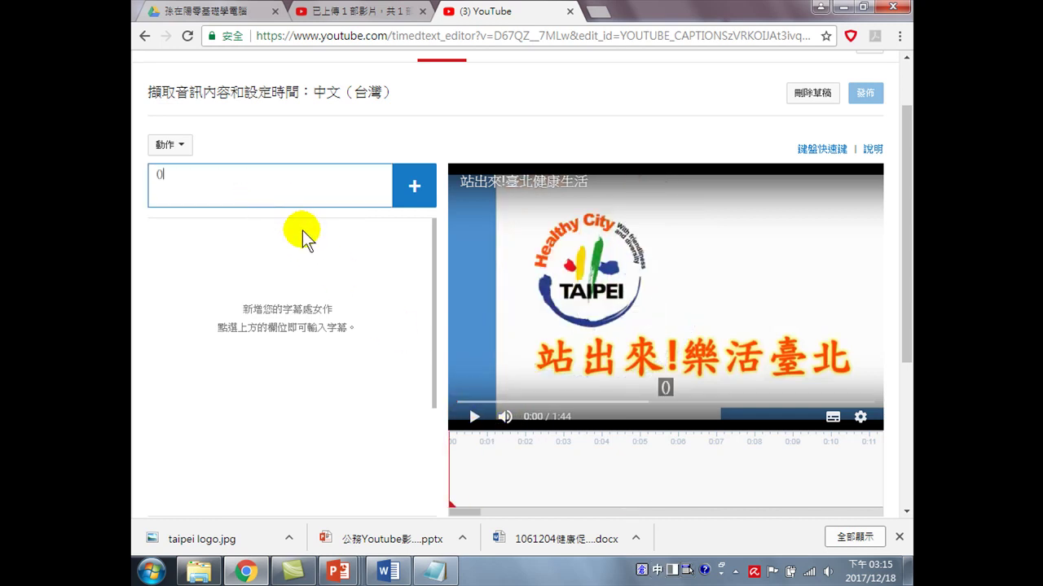
pyautogui.hotkey('ctrl', 'space')
pyautogui.write('yt')
pyautogui.press('BackSpace')
pyautogui.press('BackSpace')
pyautogui.hotkey('ctrl', 'space')
pyautogui.write('音')
pyautogui.press('BackSpace')
pyautogui.write('ytyr站出來')
pyautogui.hotkey('ctrl', 'space')
pyautogui.write('!')
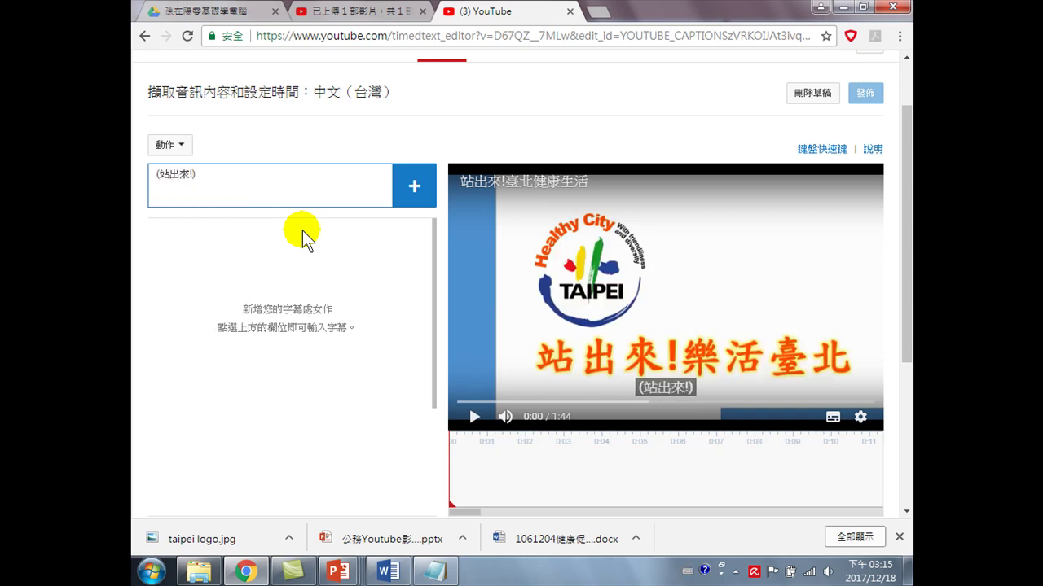
pyautogui.hotkey('ctrl', 'space')
pyautogui.write('樂')
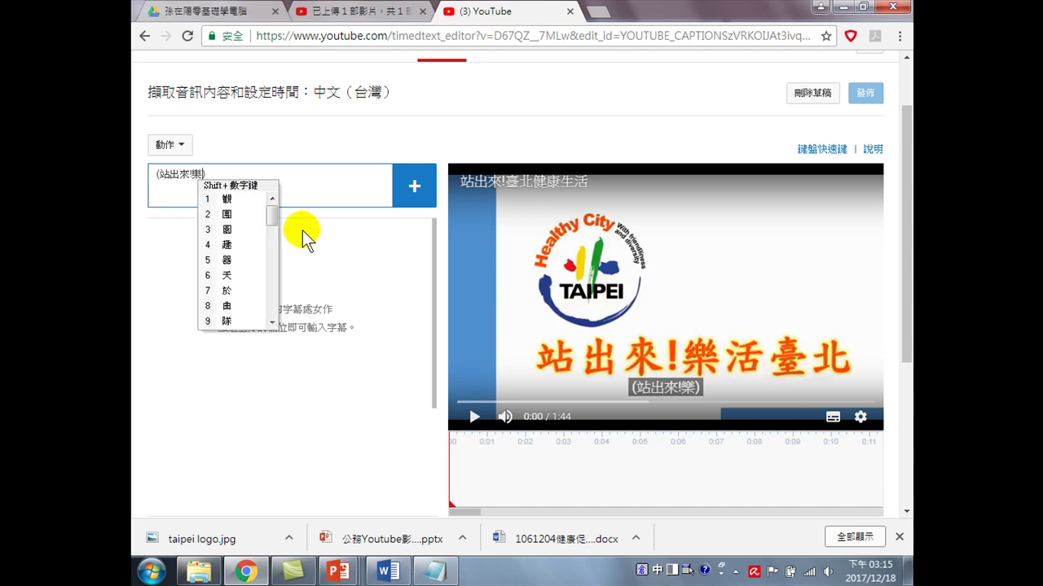
pyautogui.write('活')
pyautogui.write('grmg')
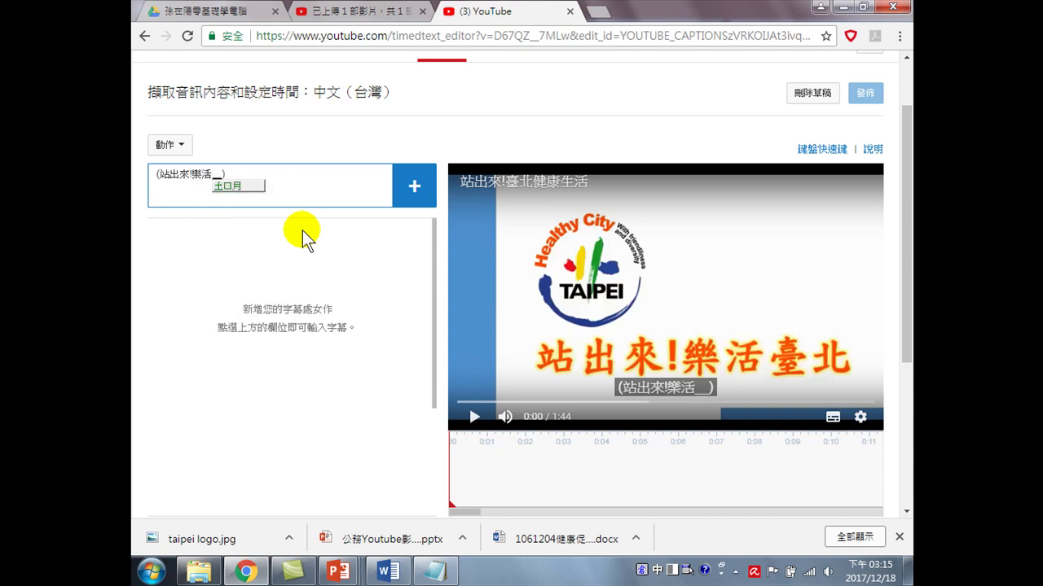
pyautogui.write('lmp')
pyautogui.press('space')
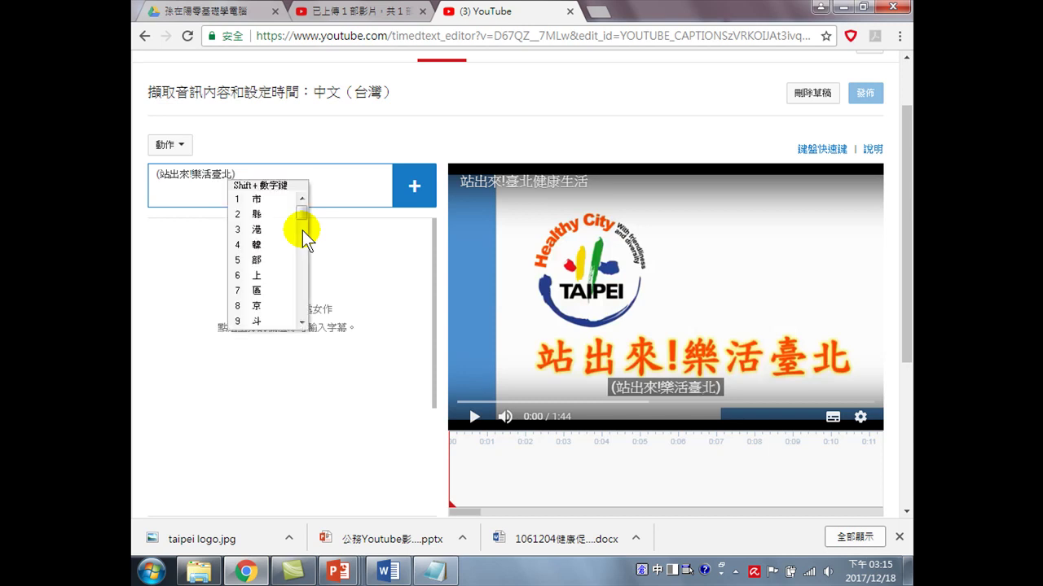
pyautogui.press('Escape')
pyautogui.press('BackSpace')
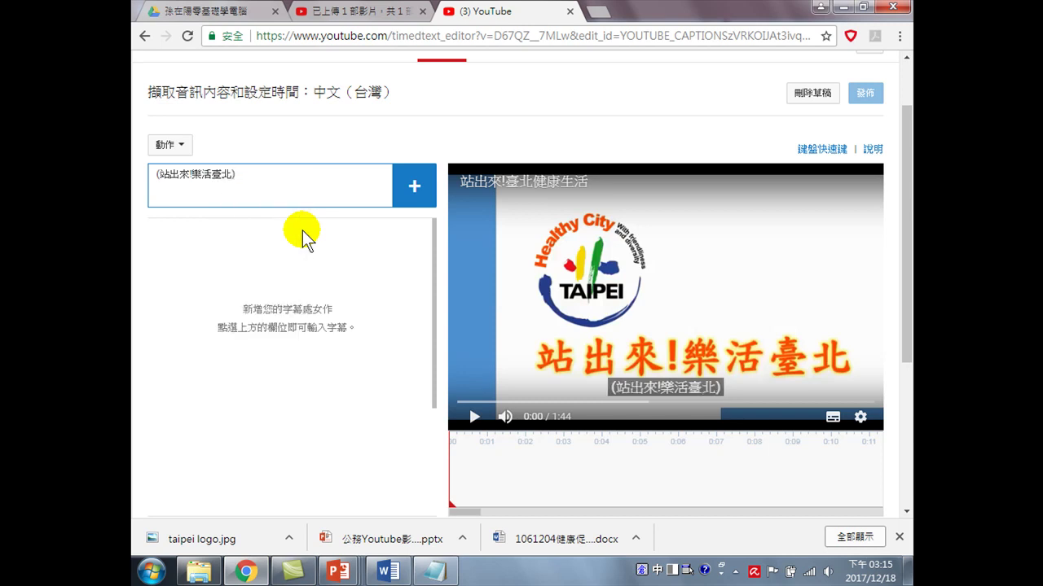
pyautogui.write('，')
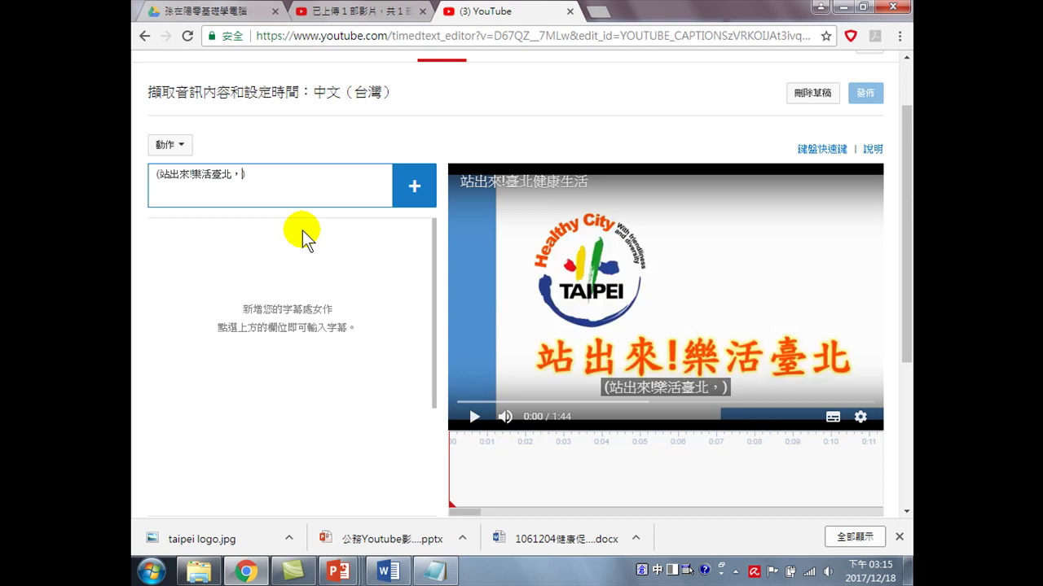
pyautogui.write('200')
pyautogui.press('BackSpace')
pyautogui.write('17')
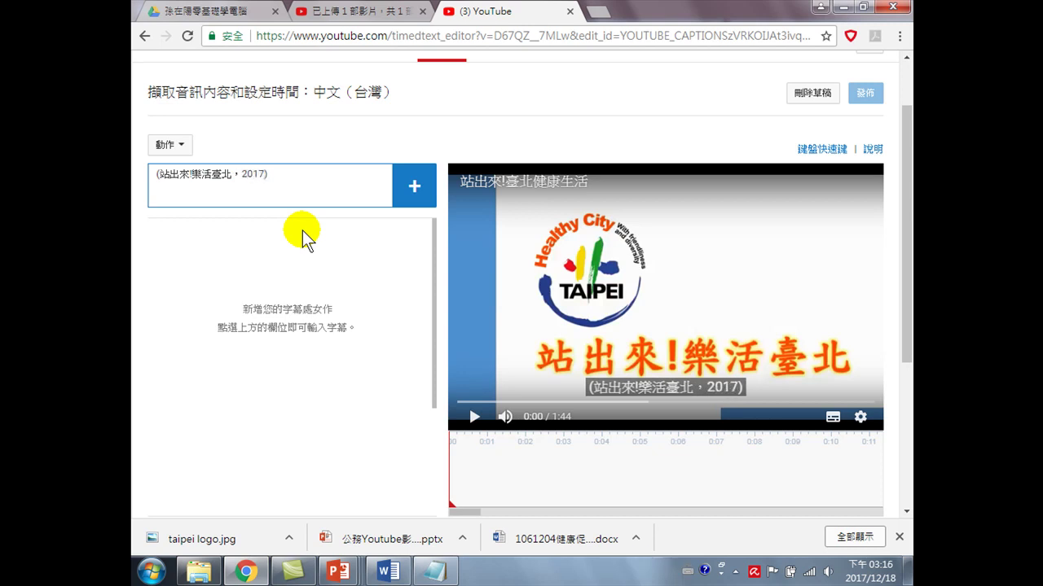
pyautogui.write('年')
pyautogui.press('Down')
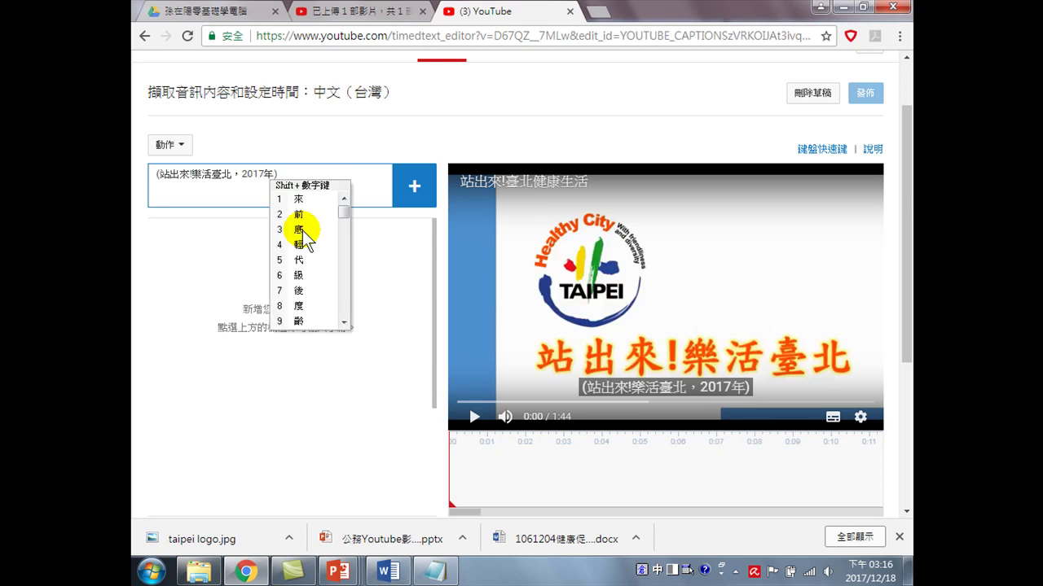
pyautogui.press('Return')
pyautogui.write('12月')
pyautogui.press('Down')
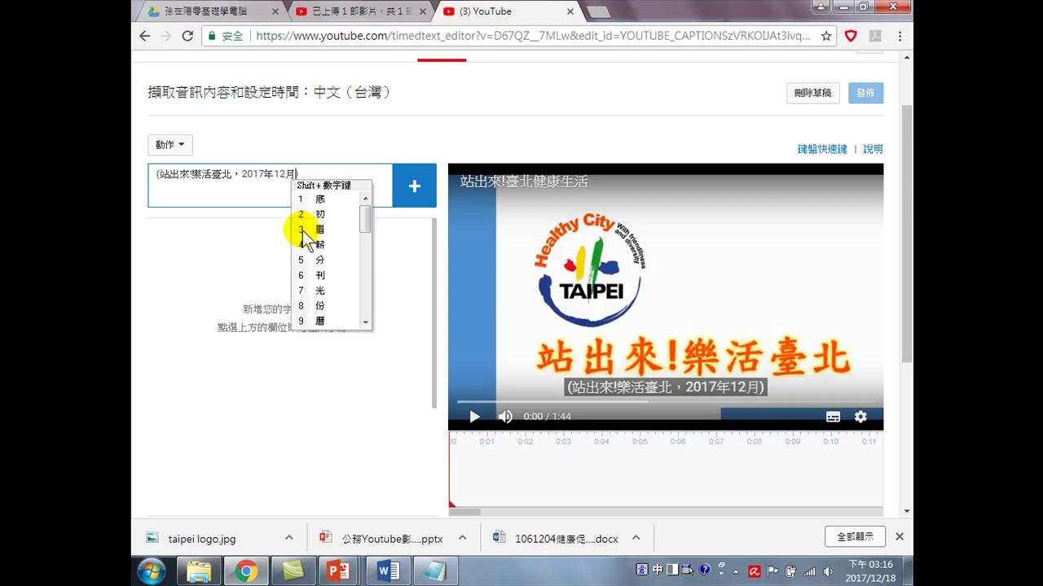
pyautogui.press('Return')
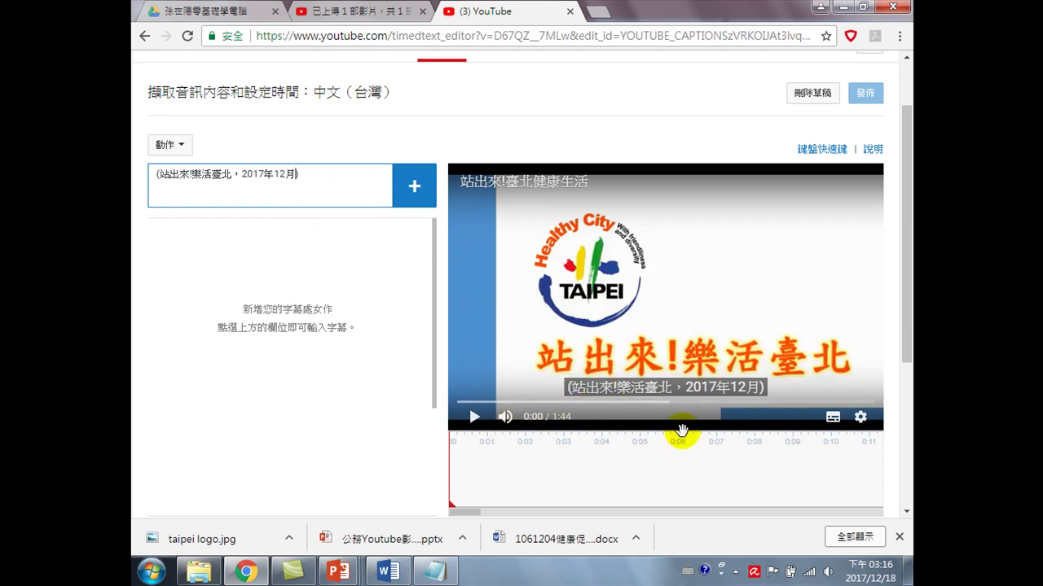
# Add the caption, stretch it to span 0:00.0–0:10.1, and publish the 中文（台灣） subtitles.
pyautogui.click(416, 190)
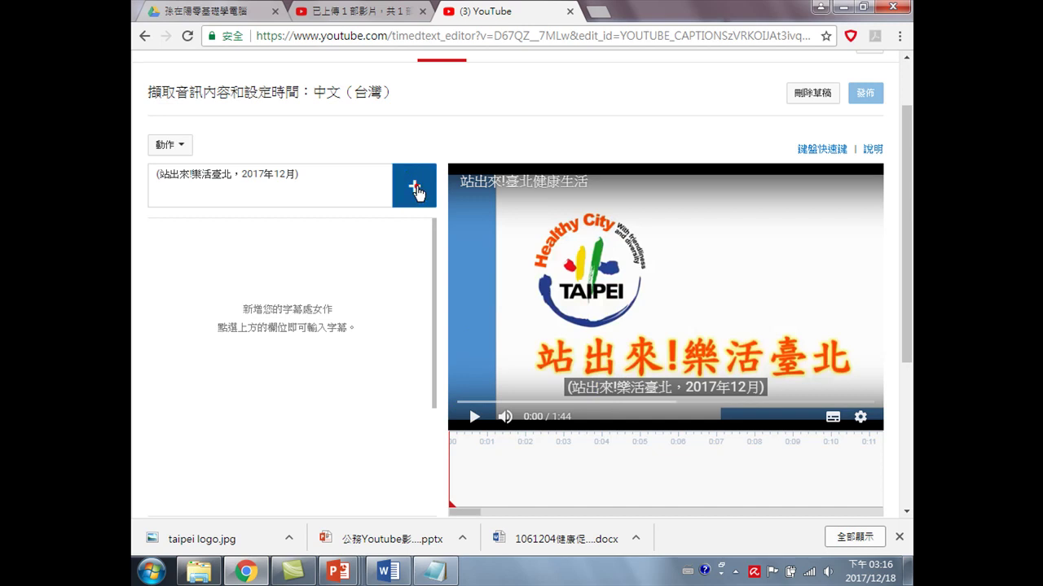
pyautogui.moveTo(527, 472); pyautogui.dragTo(832, 475)
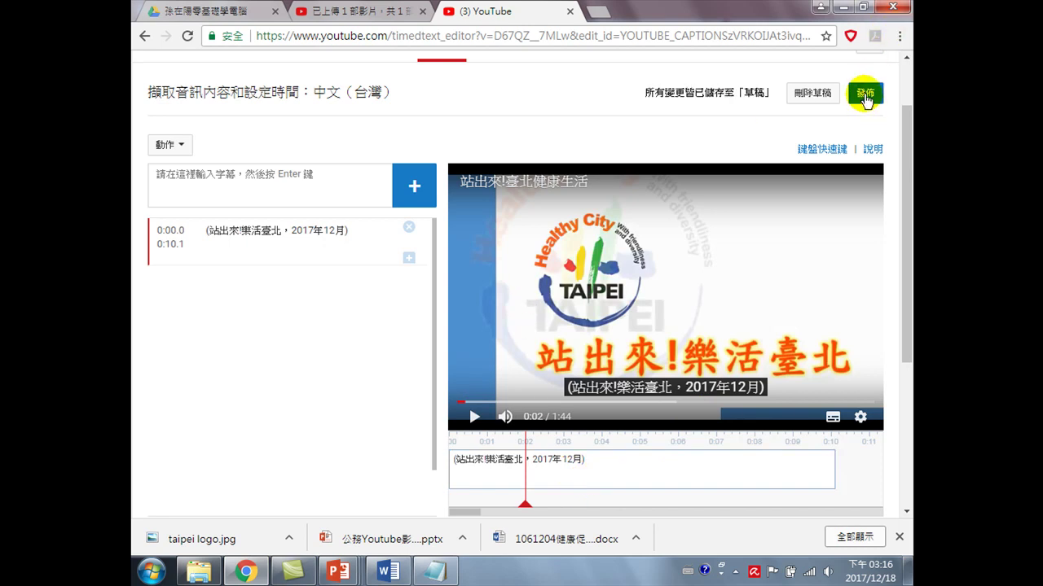
pyautogui.click(865, 103)
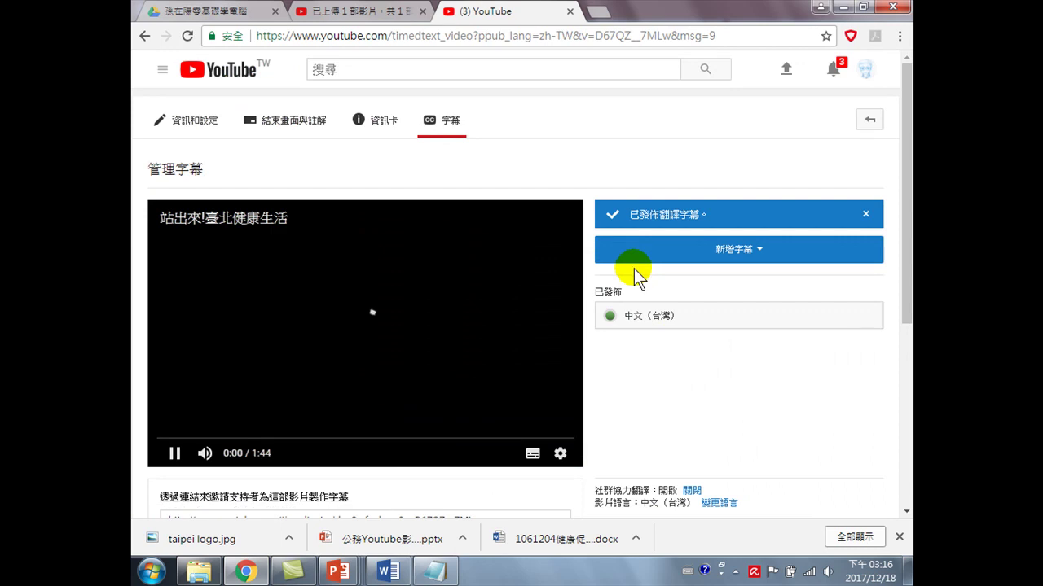
pyautogui.scroll(-2, 628, 345)
pyautogui.scroll(2, 537, 293)
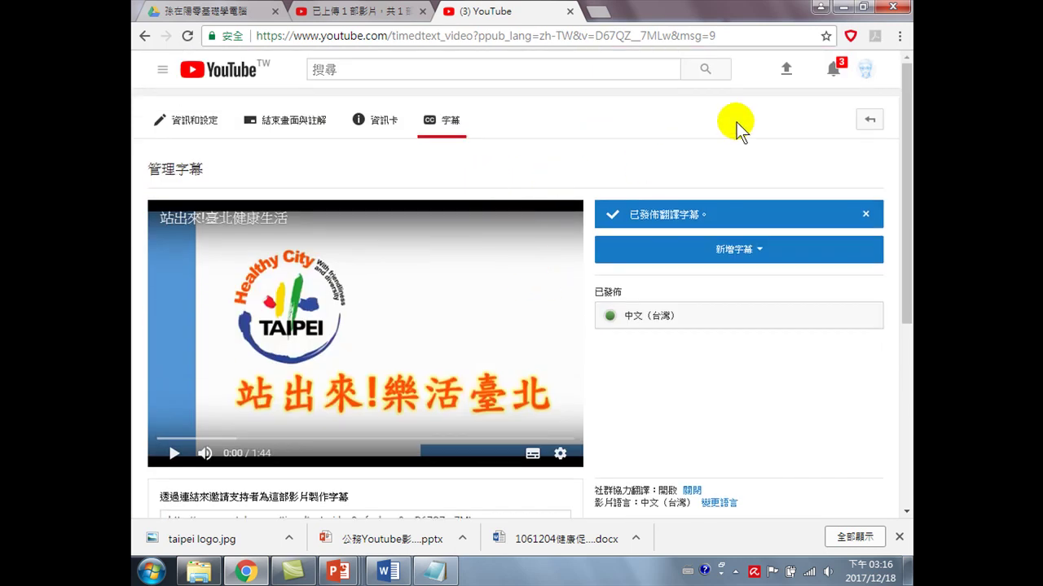
# From Creator Studio, edit 站出來!臺北健康生活 and open its 公開 visibility dropdown.
pyautogui.click(865, 69)
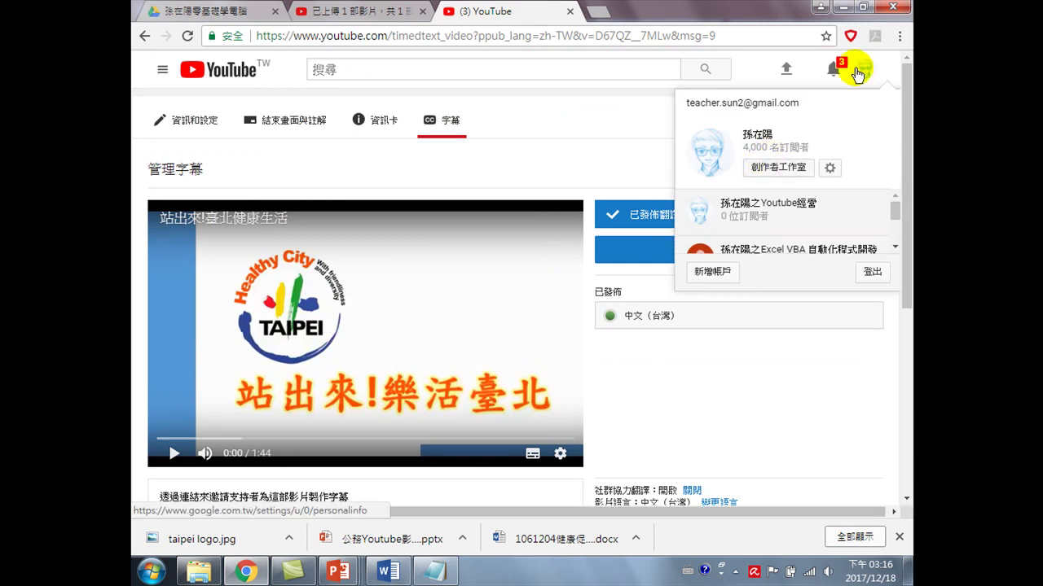
pyautogui.click(775, 168)
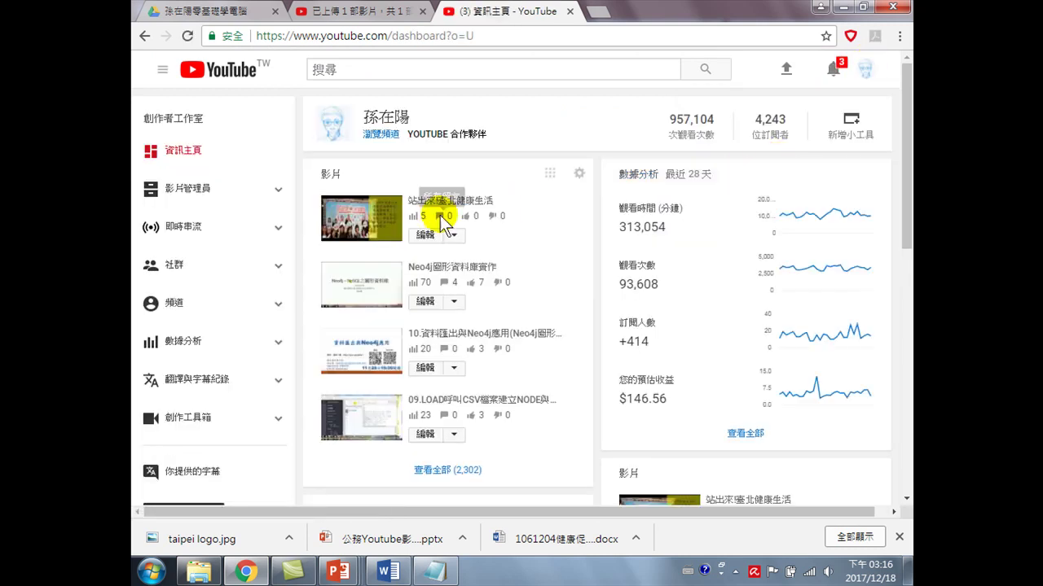
pyautogui.click(423, 237)
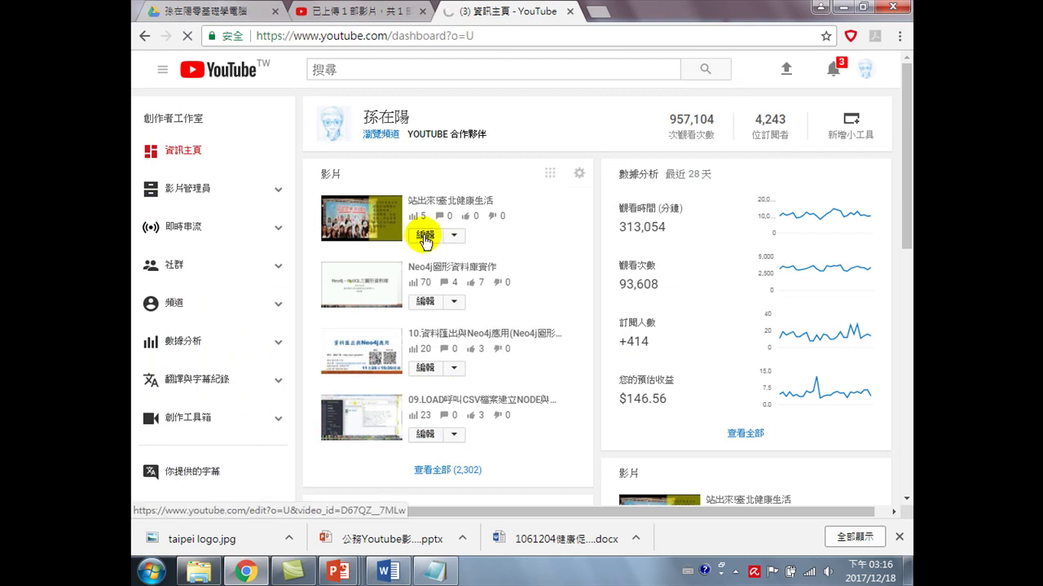
pyautogui.click(424, 237)
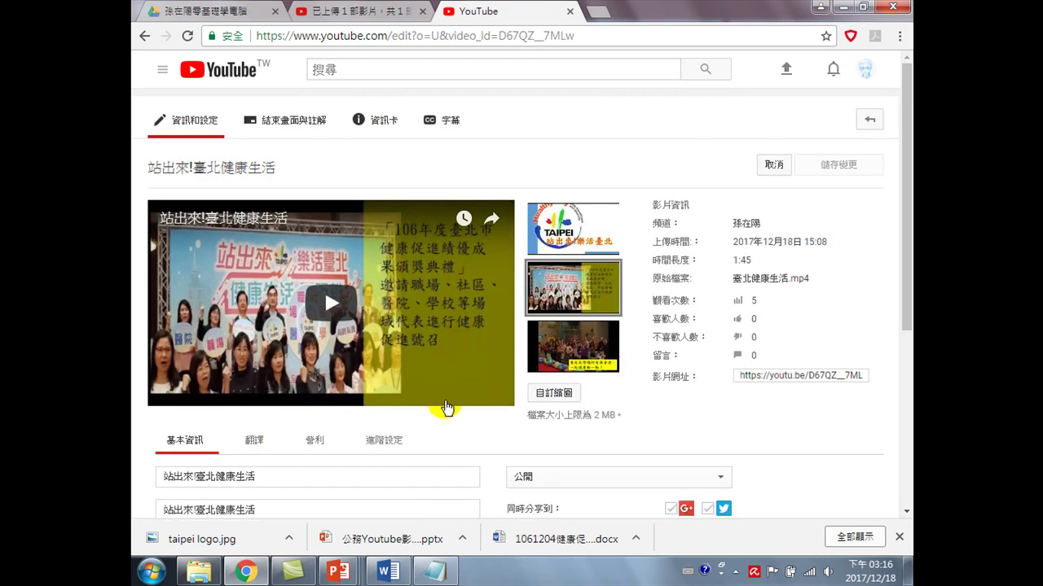
pyautogui.scroll(-2, 423, 407)
pyautogui.click(545, 325)
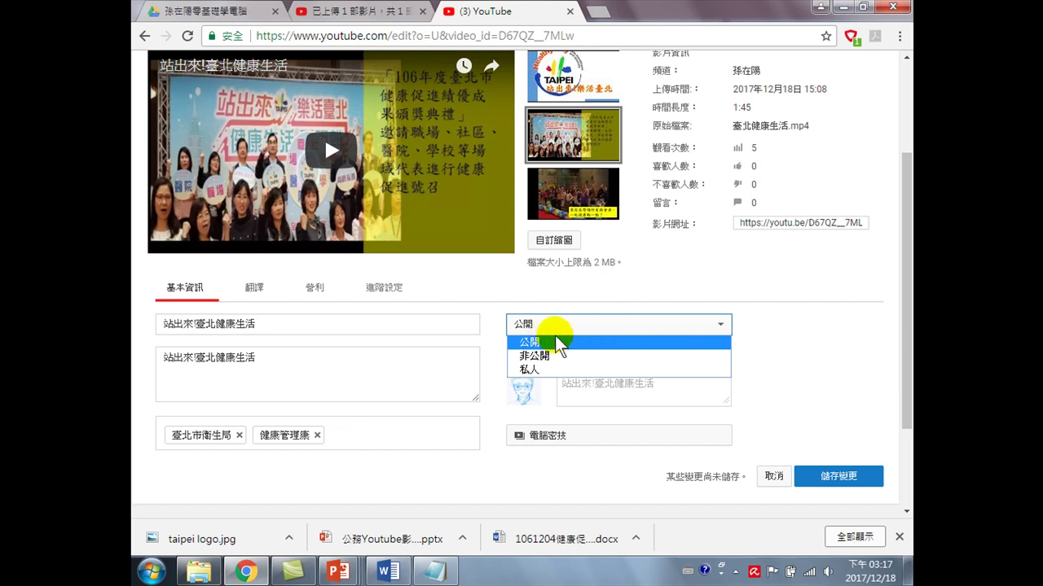
# Keep 站出來!臺北健康生活 set to 公開 and save the changes.
pyautogui.click(609, 342)
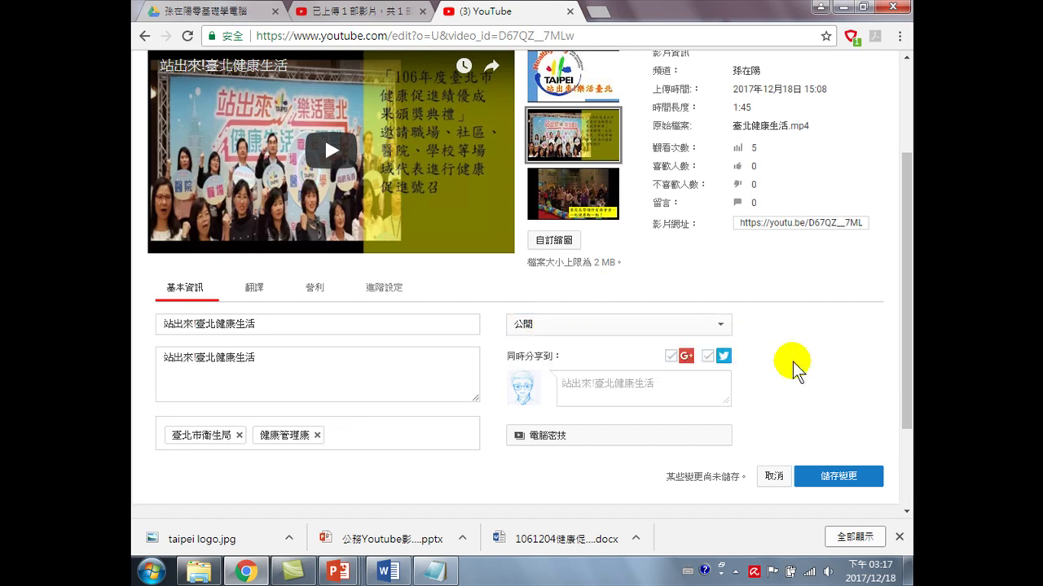
pyautogui.click(835, 479)
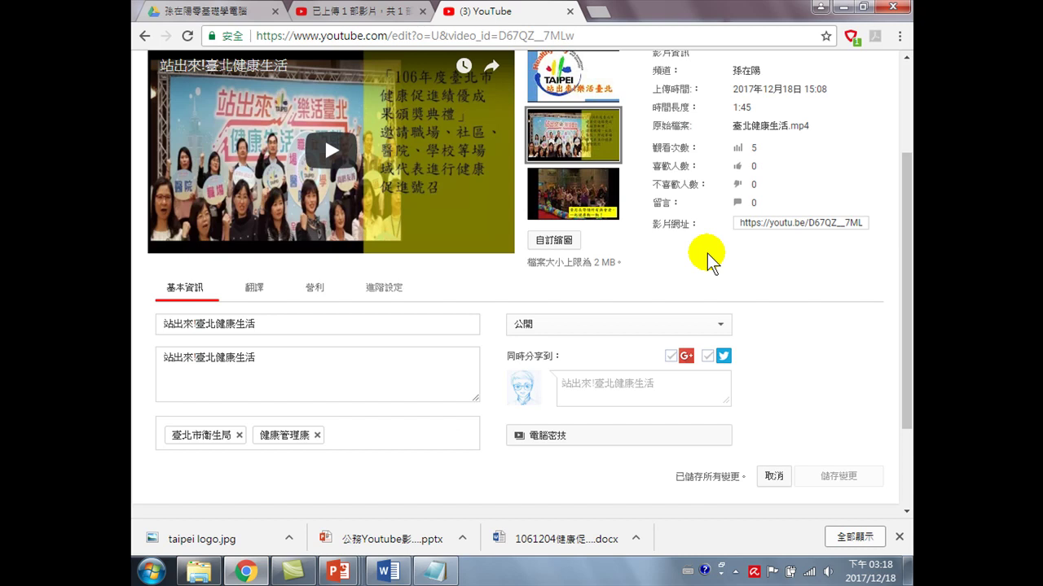
pyautogui.scroll(2, 645, 253)
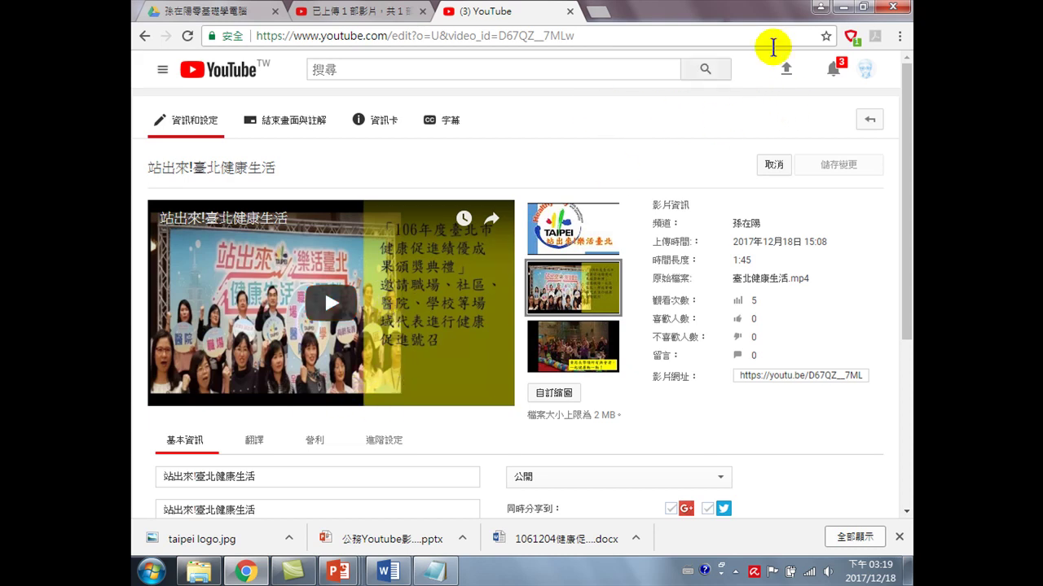
# Go to the creator dashboard from the account menu and open 站出來!臺北健康生活 for editing.
pyautogui.click(866, 69)
pyautogui.click(775, 172)
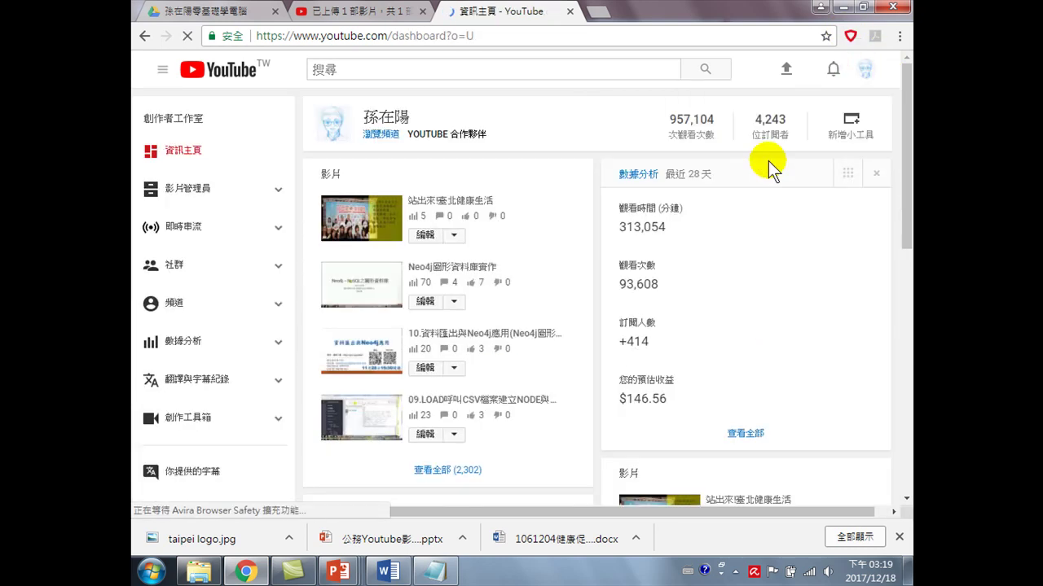
pyautogui.click(433, 205)
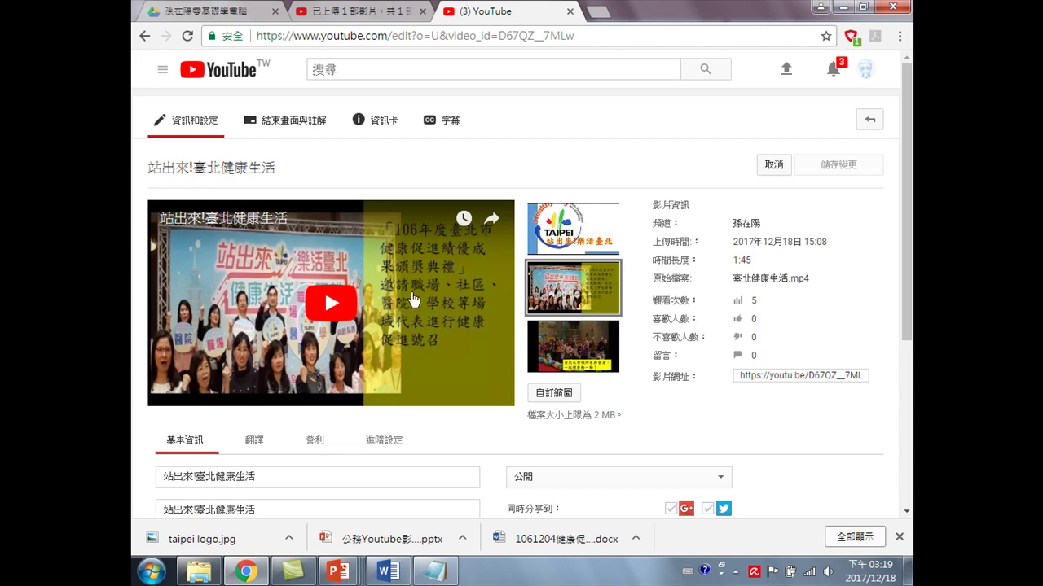
# Scroll through the Info and Settings page to check the public 1:45 video's details.
pyautogui.scroll(-2, 388, 339)
pyautogui.scroll(3, 391, 334)
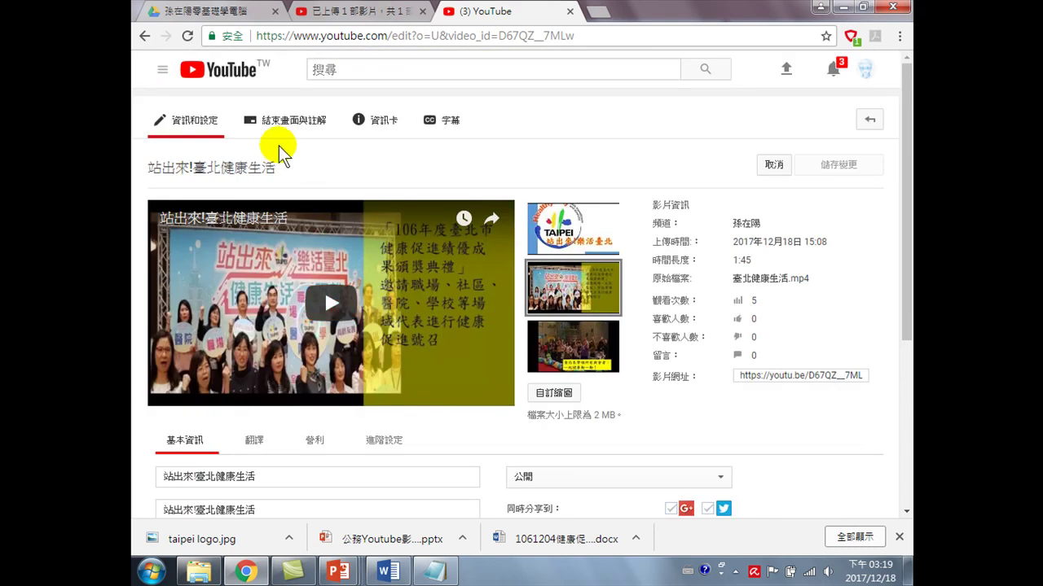
# Open the video's public watch page from the title link on the edit page.
pyautogui.click(193, 168)
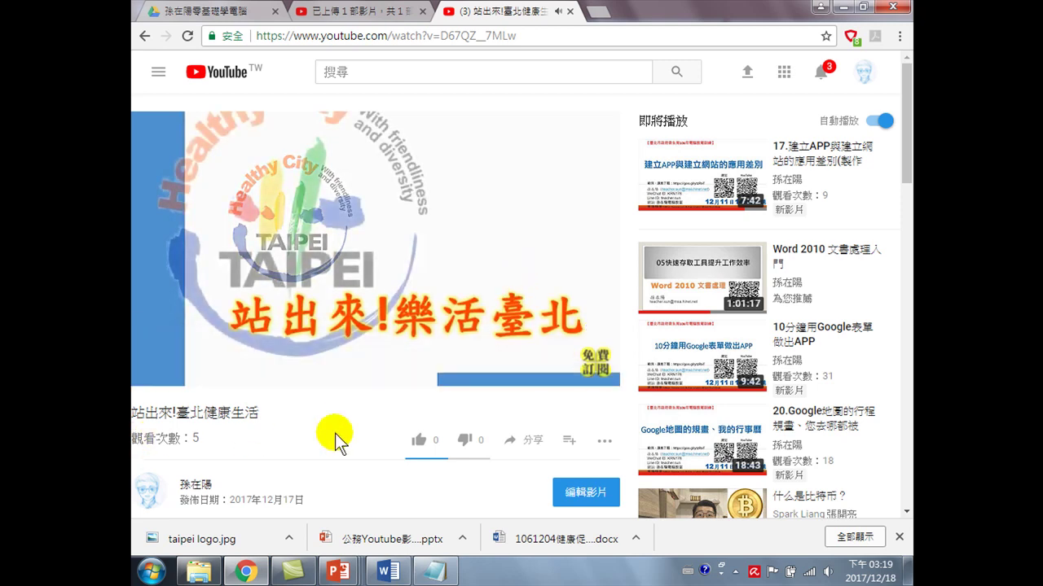
# Like the video so it shows 1 like, then play it and pause at 0:15.
pyautogui.click(418, 441)
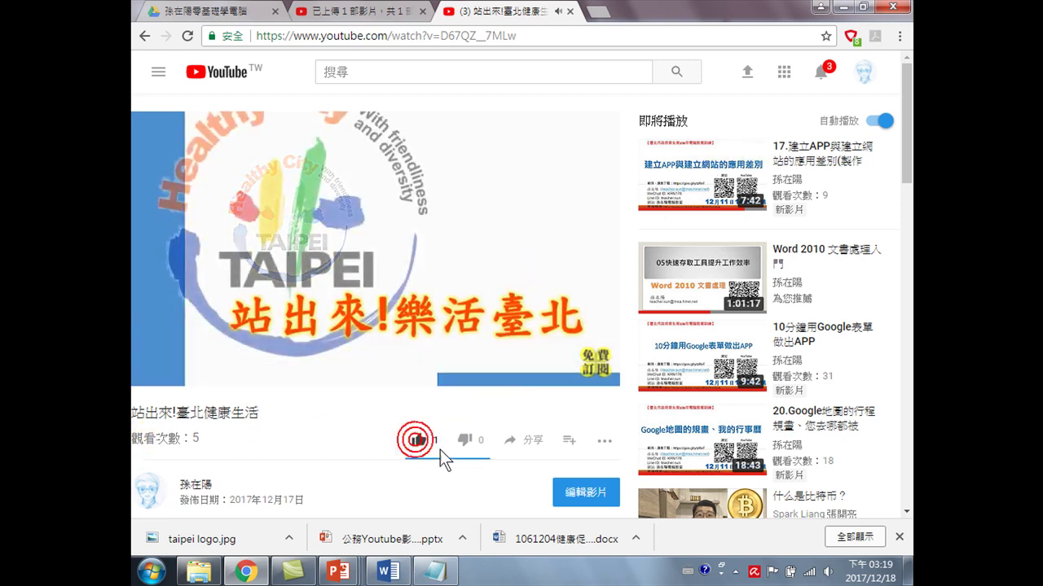
pyautogui.scroll(-2, 418, 444)
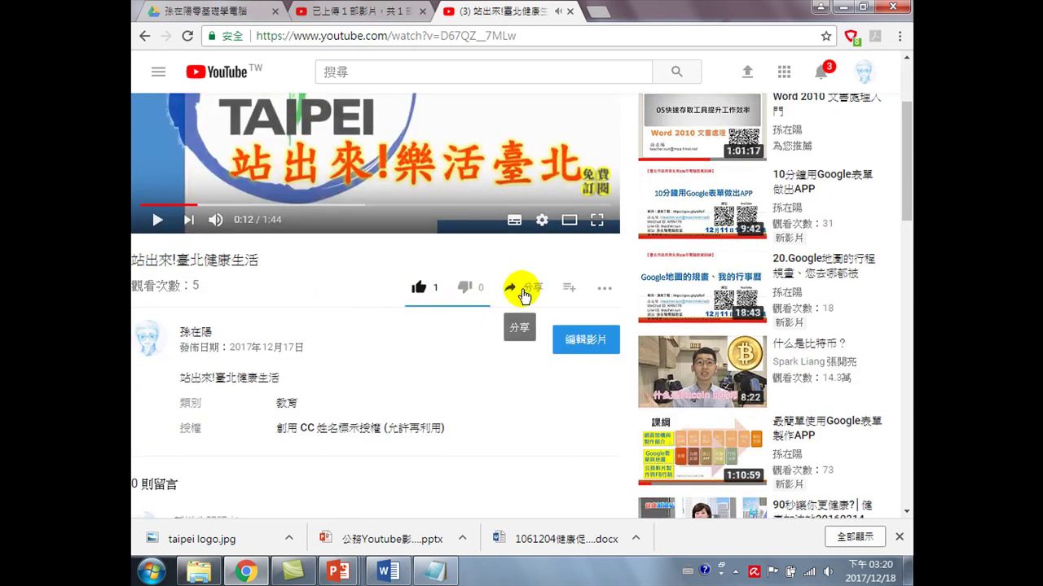
pyautogui.scroll(1, 321, 171)
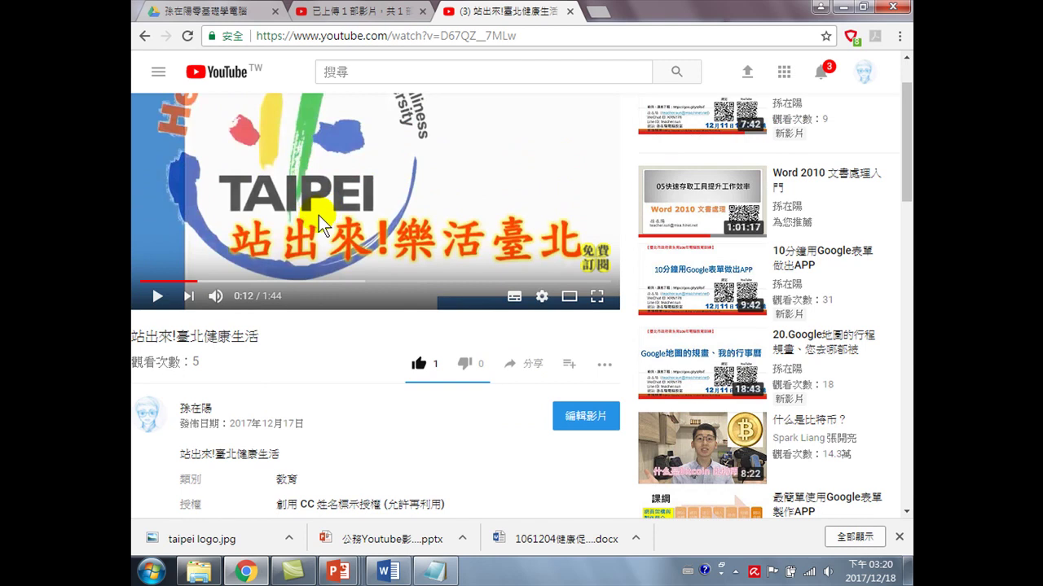
pyautogui.click(352, 195)
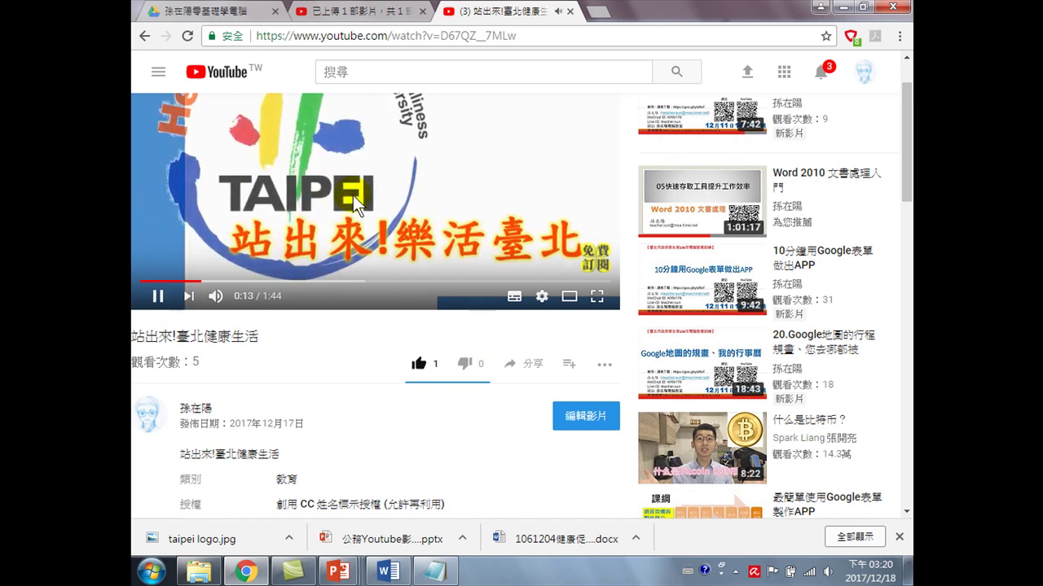
pyautogui.click(378, 198)
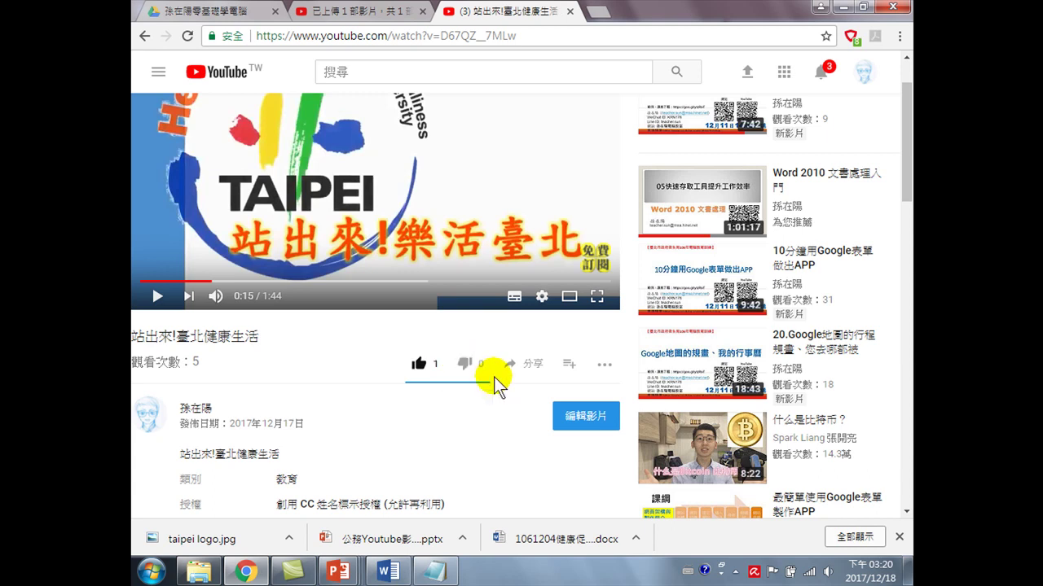
pyautogui.moveTo(514, 251)
pyautogui.moveTo(594, 251)
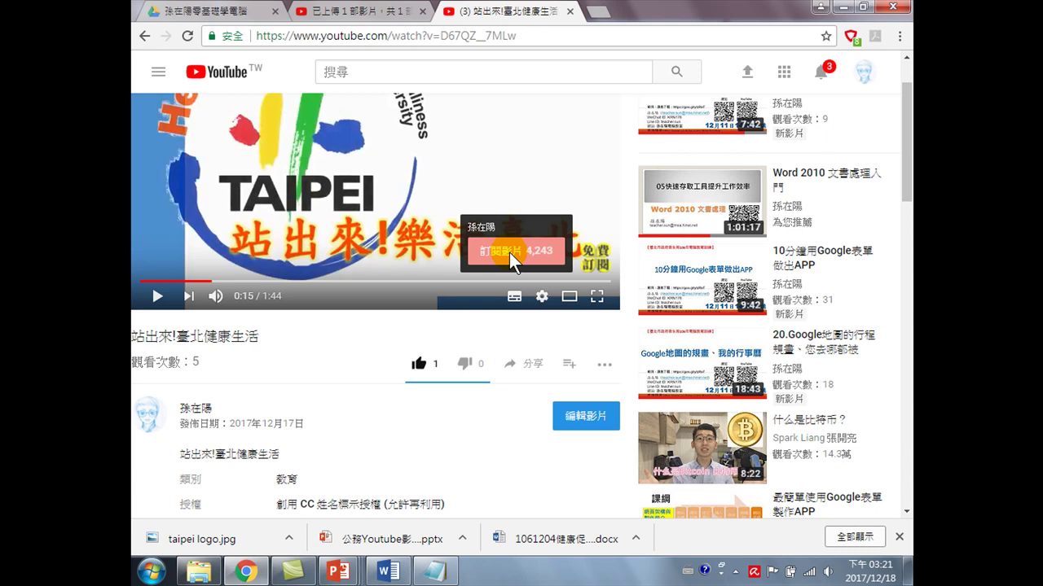
# Share the video to Facebook and sign in with the account's e-mail and password.
pyautogui.click(522, 368)
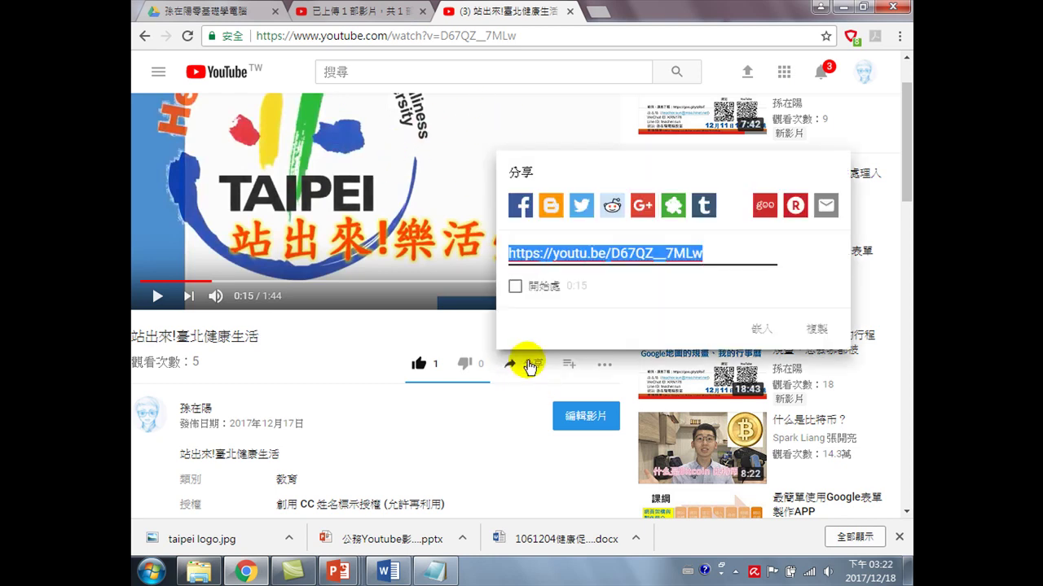
pyautogui.click(521, 204)
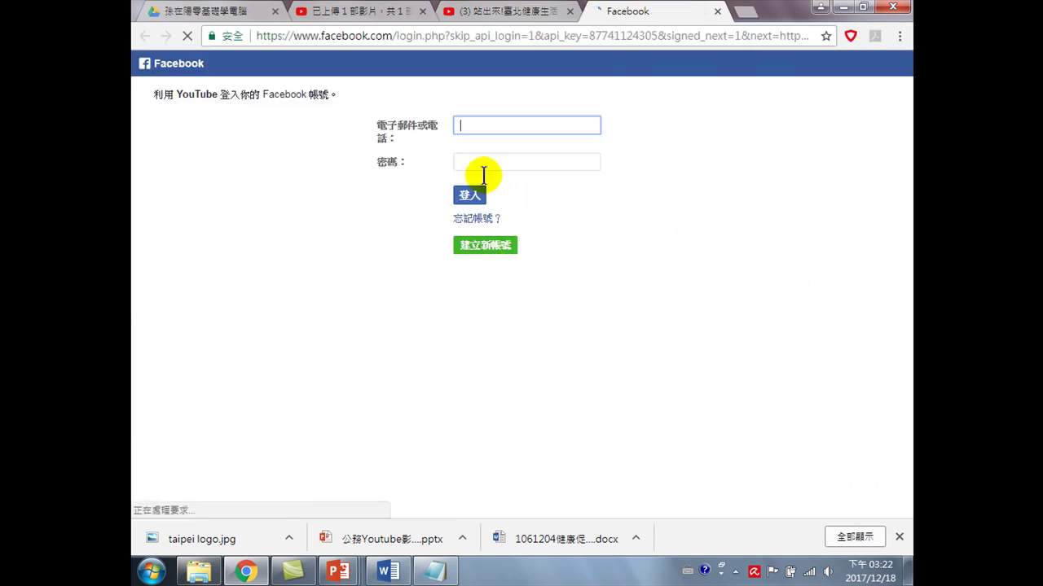
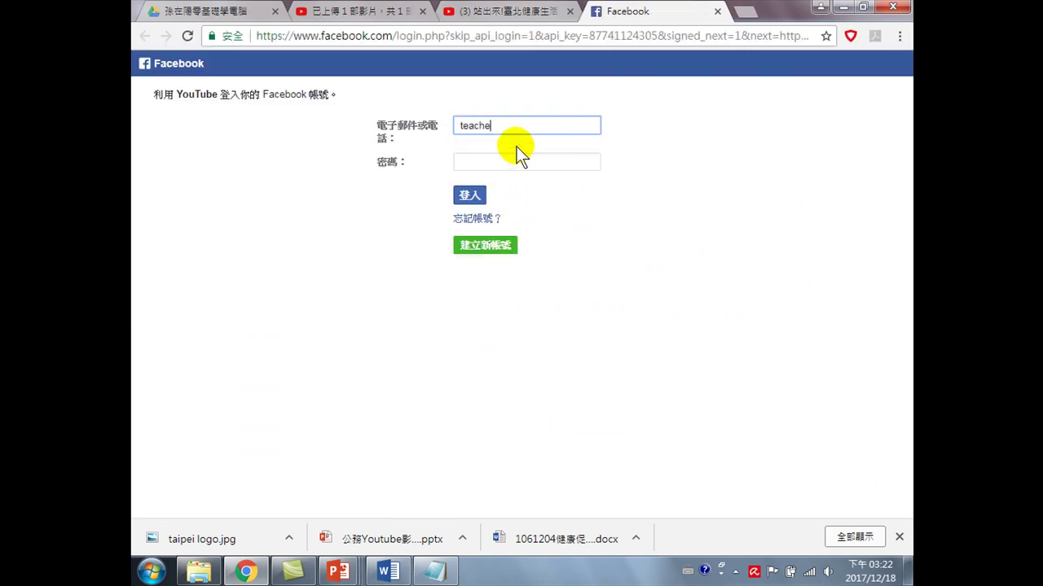
pyautogui.press('Tab')
pyautogui.write('*******')
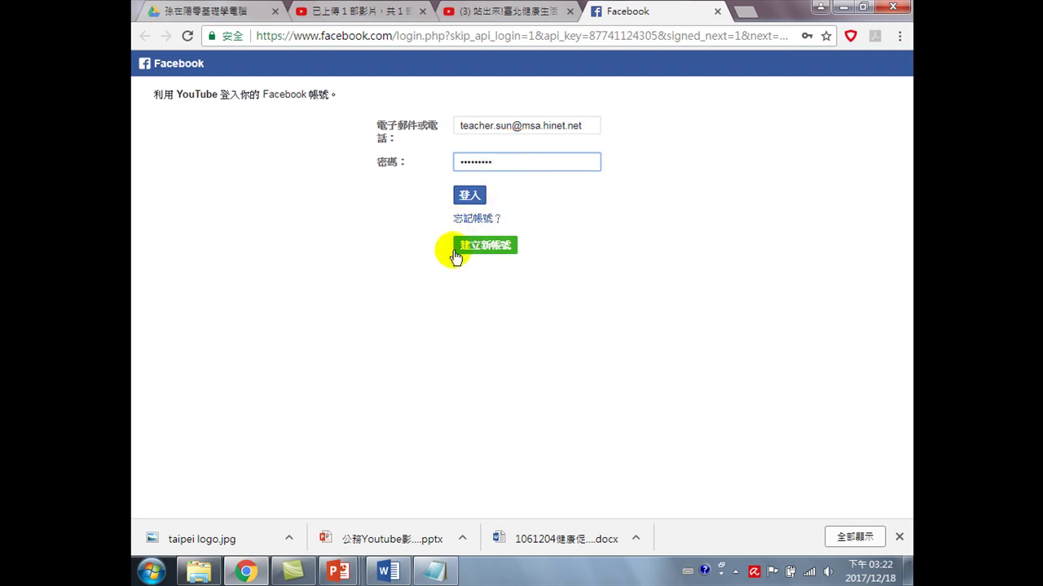
pyautogui.click(468, 197)
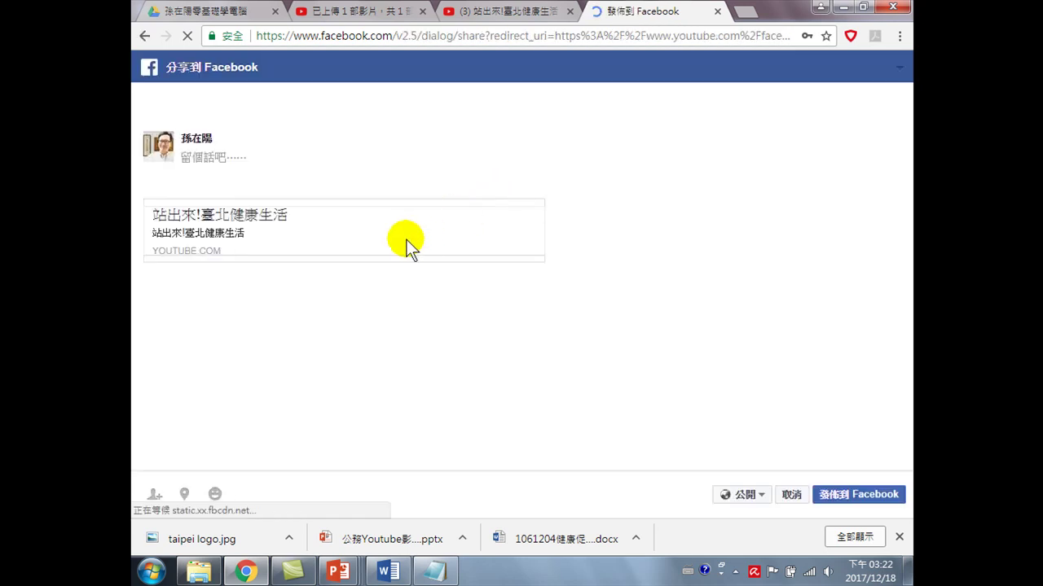
# Write 哇，臺北市衛生局健康管理科的活動，站出來，樂活臺北。 in Cangjie as the post message.
pyautogui.click(214, 163)
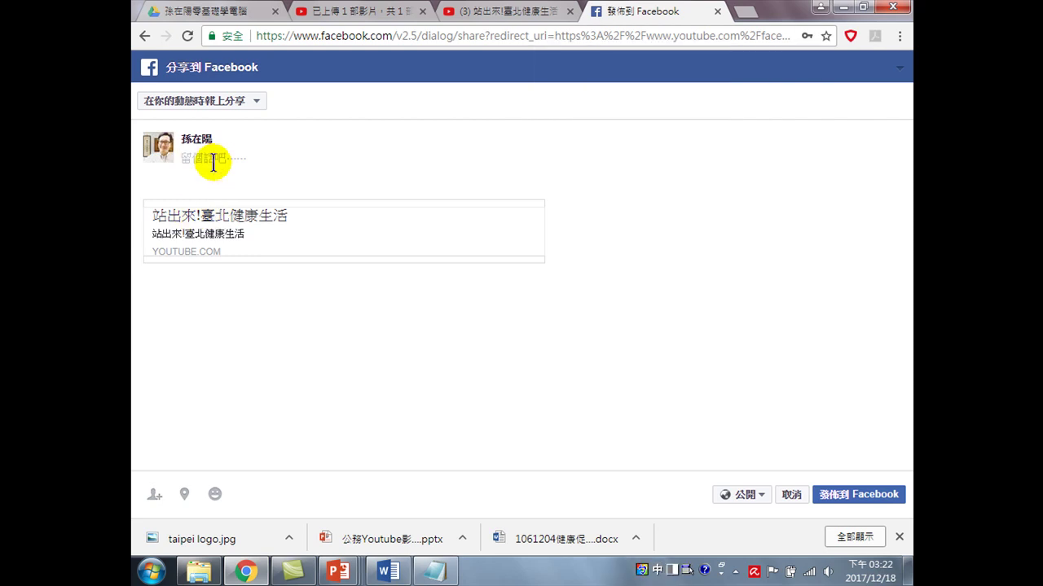
pyautogui.hotkey('ctrl', 'shift')
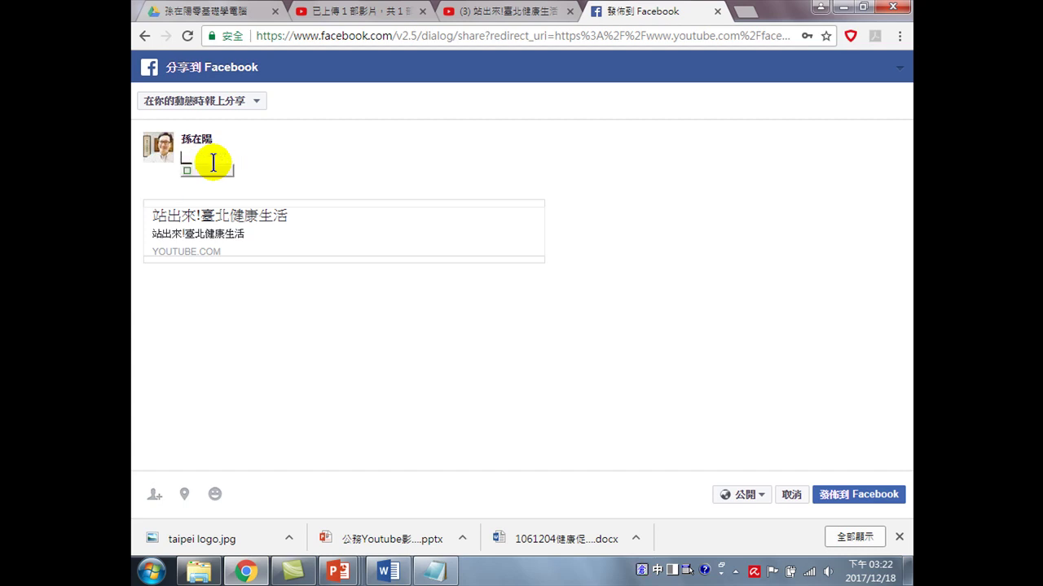
pyautogui.write('哇，')
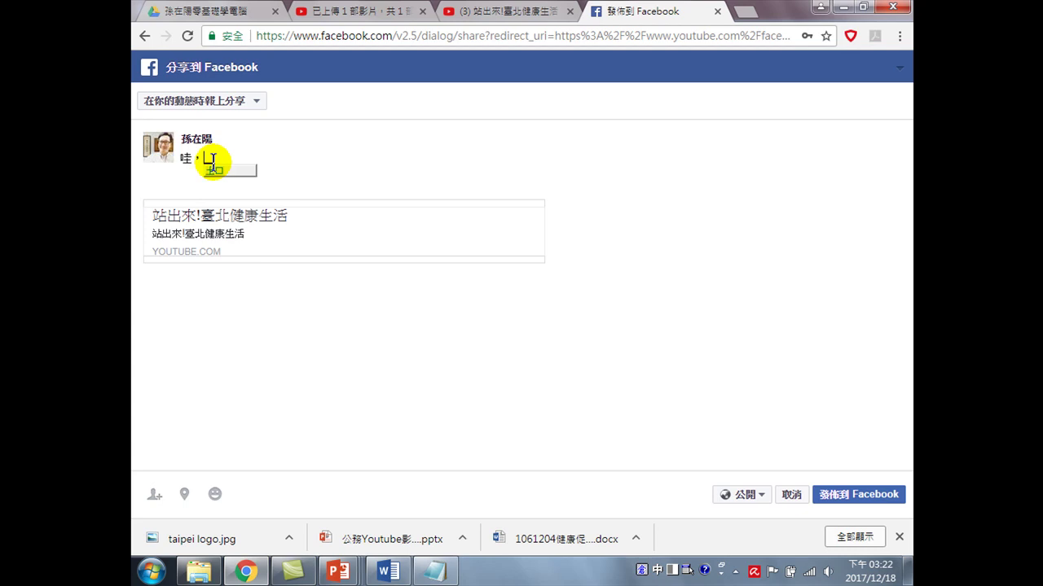
pyautogui.write('臺北')
pyautogui.write('1')
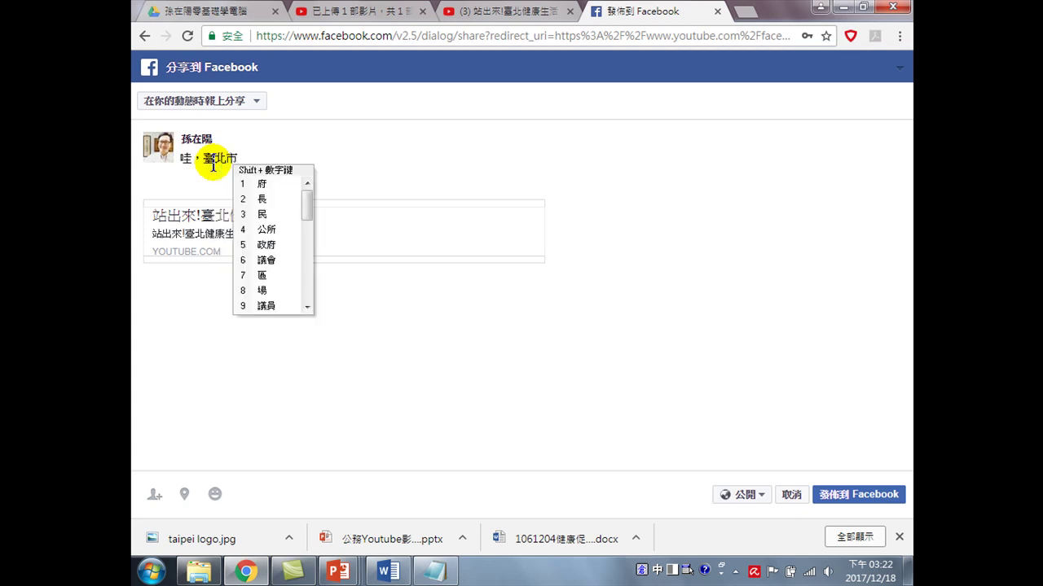
pyautogui.write('衛生局健康')
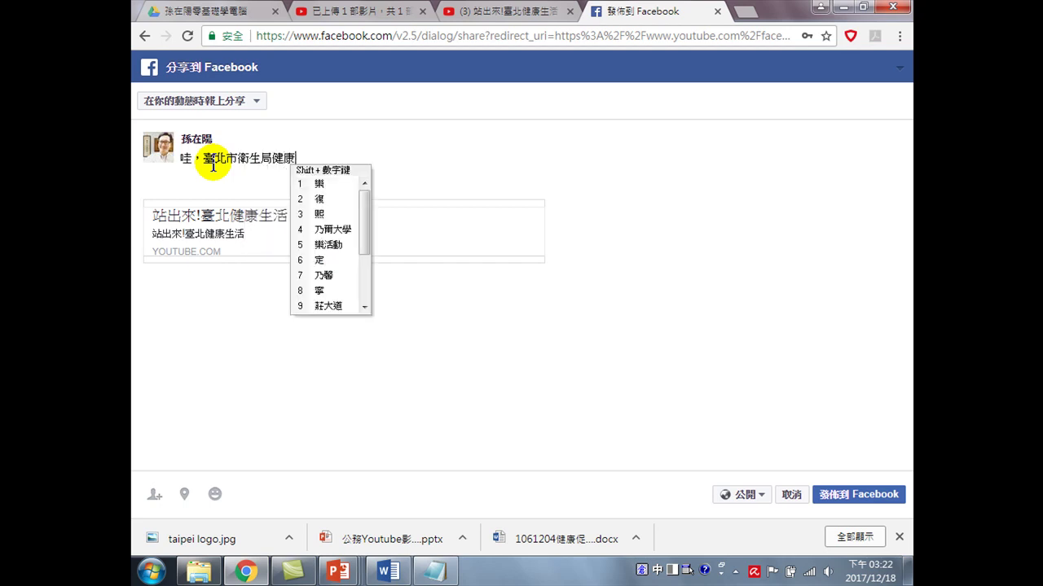
pyautogui.write('管理科的活動，')
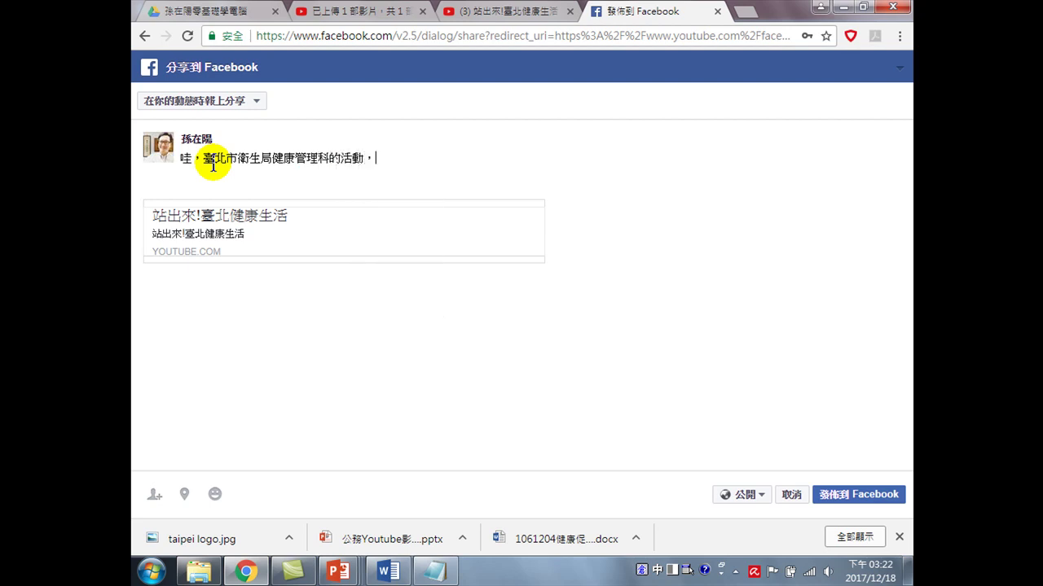
pyautogui.write('站出')
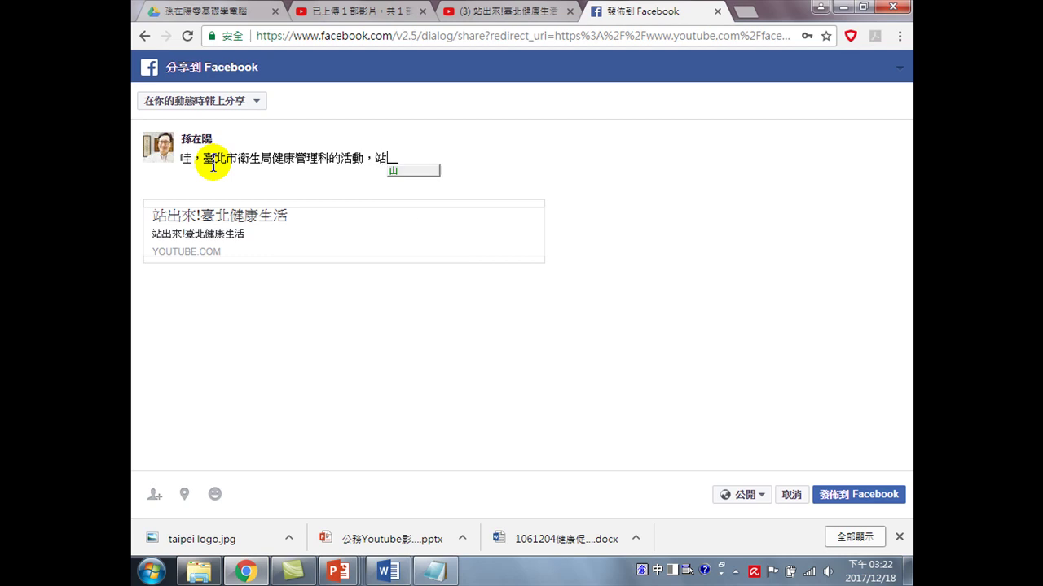
pyautogui.write('來，vi')
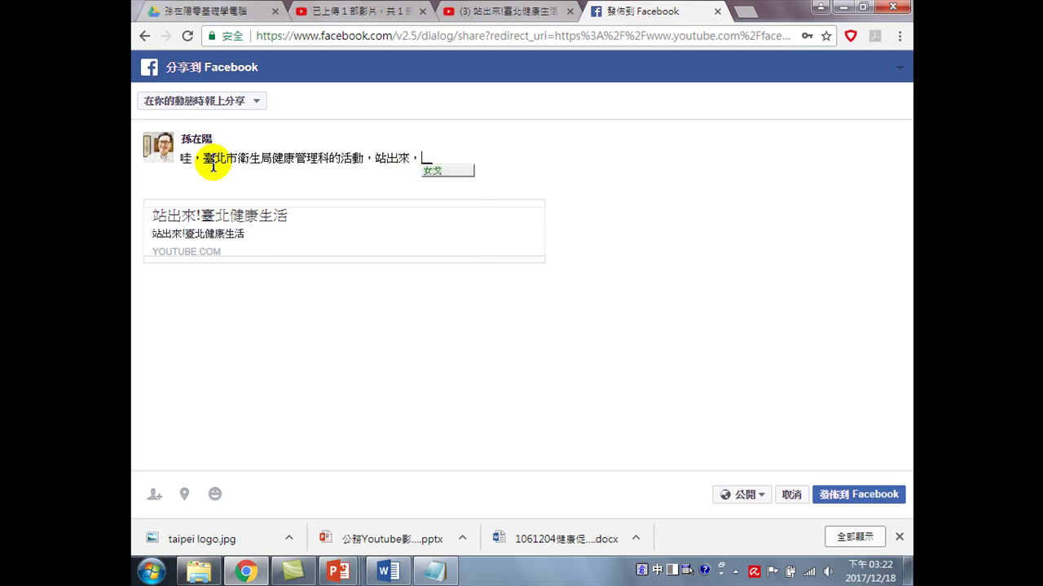
pyautogui.write('樂活')
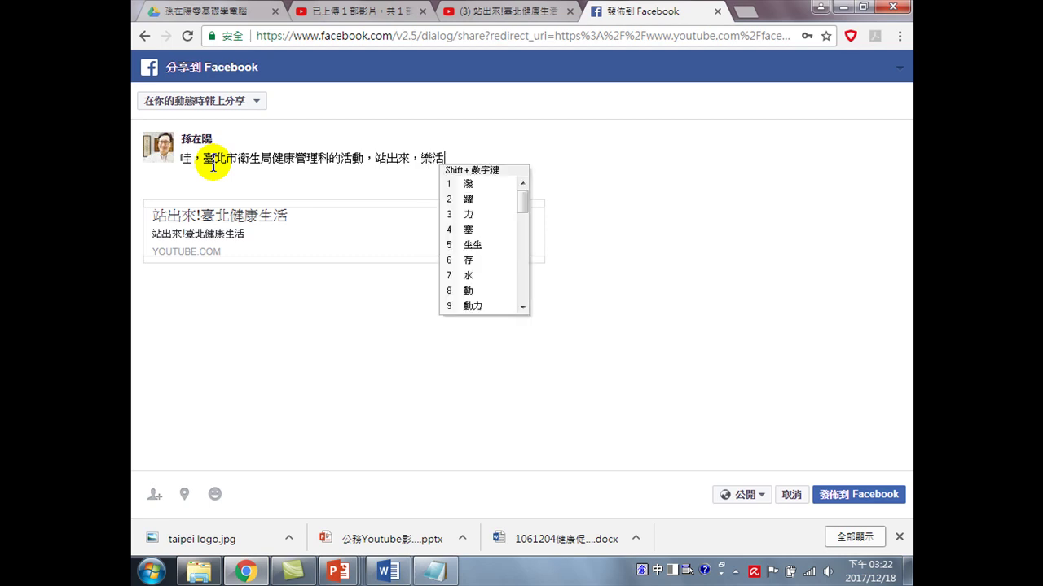
pyautogui.write('台')
pyautogui.press('BackSpace')
pyautogui.write('grb')
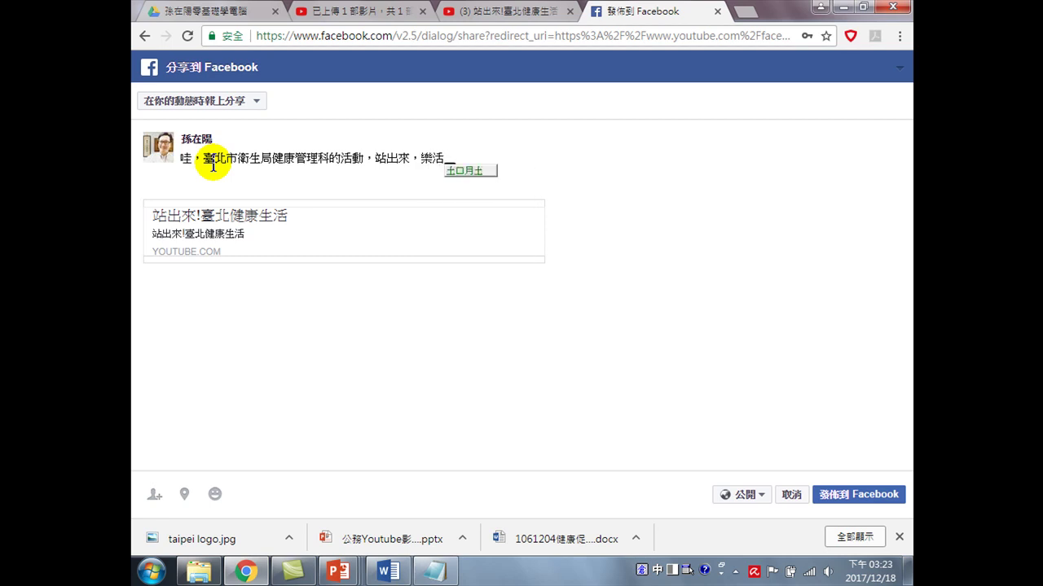
pyautogui.write('臺北。')
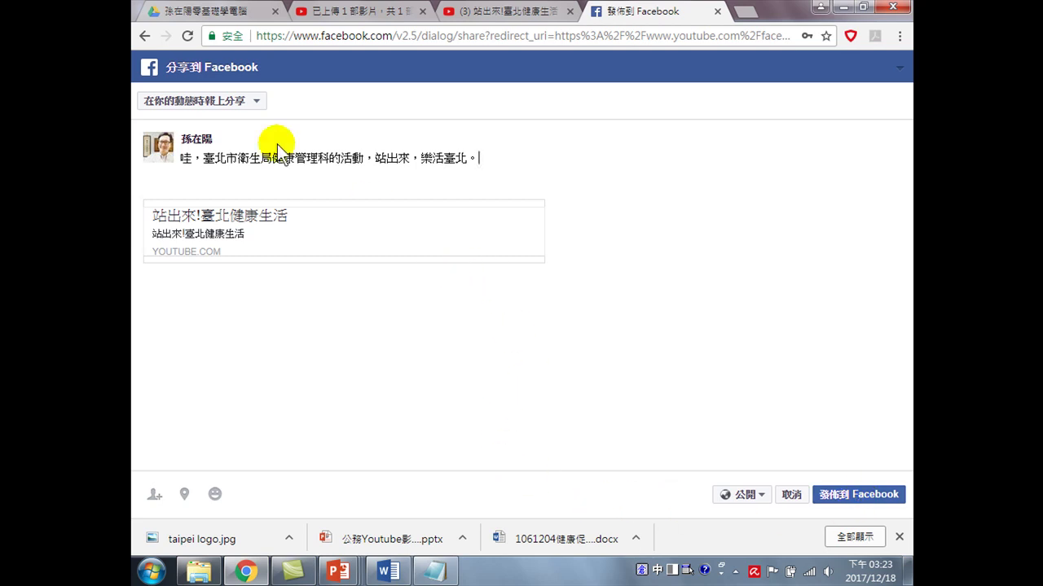
# Append 快來點讚吧! to the message and publish the post to Facebook.
pyautogui.moveTo(203, 158); pyautogui.dragTo(373, 158)
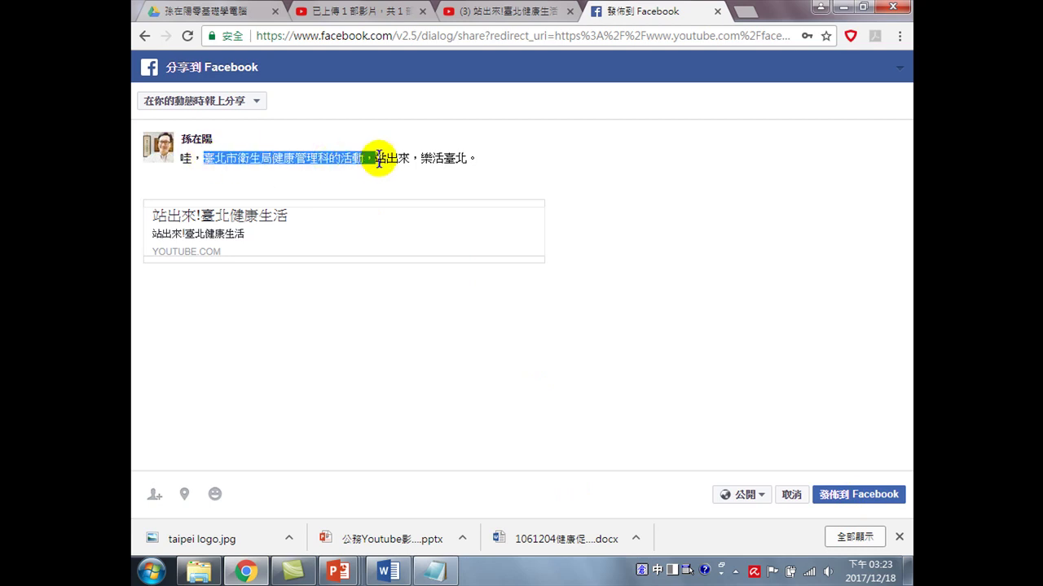
pyautogui.click(403, 158)
pyautogui.click(479, 158)
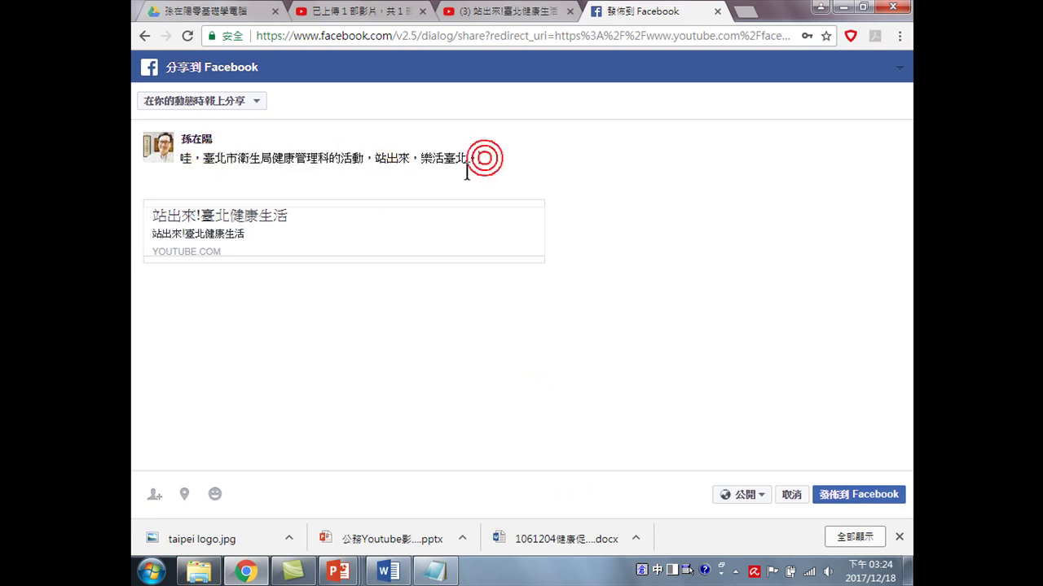
pyautogui.write('快來點讚')
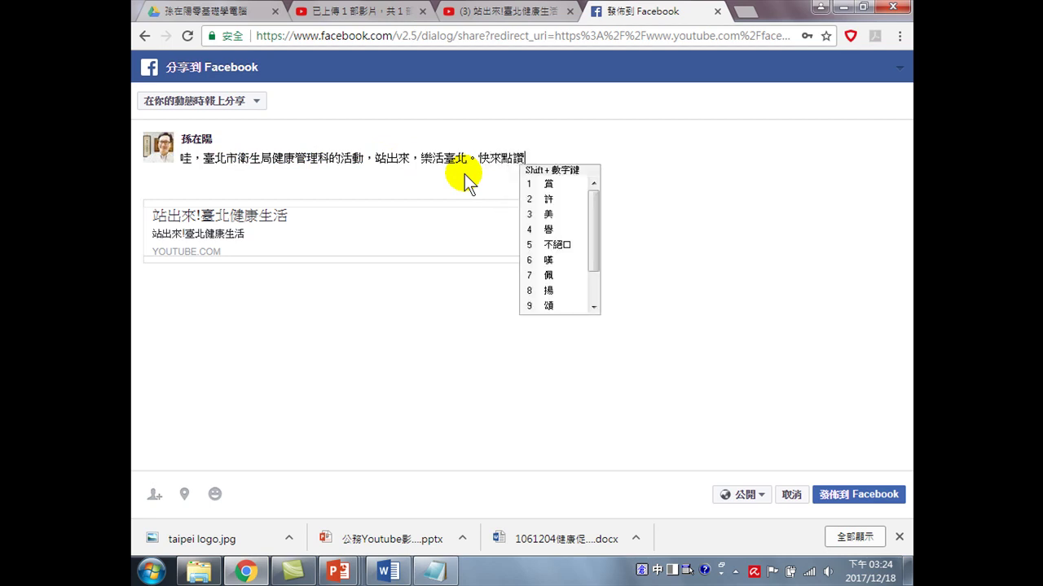
pyautogui.write('吧')
pyautogui.press('Return')
pyautogui.write('！')
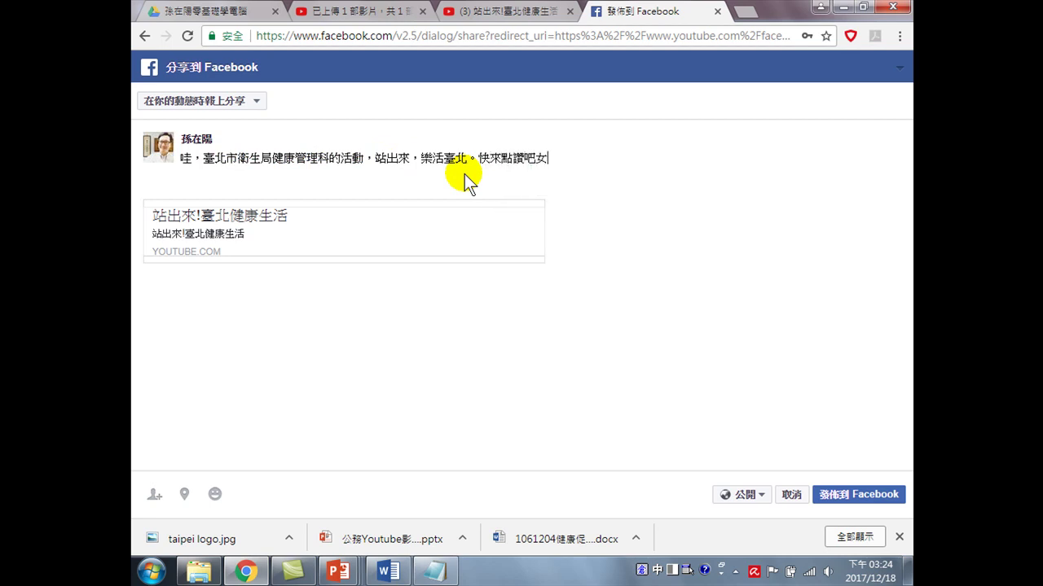
pyautogui.press('BackSpace')
pyautogui.write('!')
pyautogui.click(840, 497)
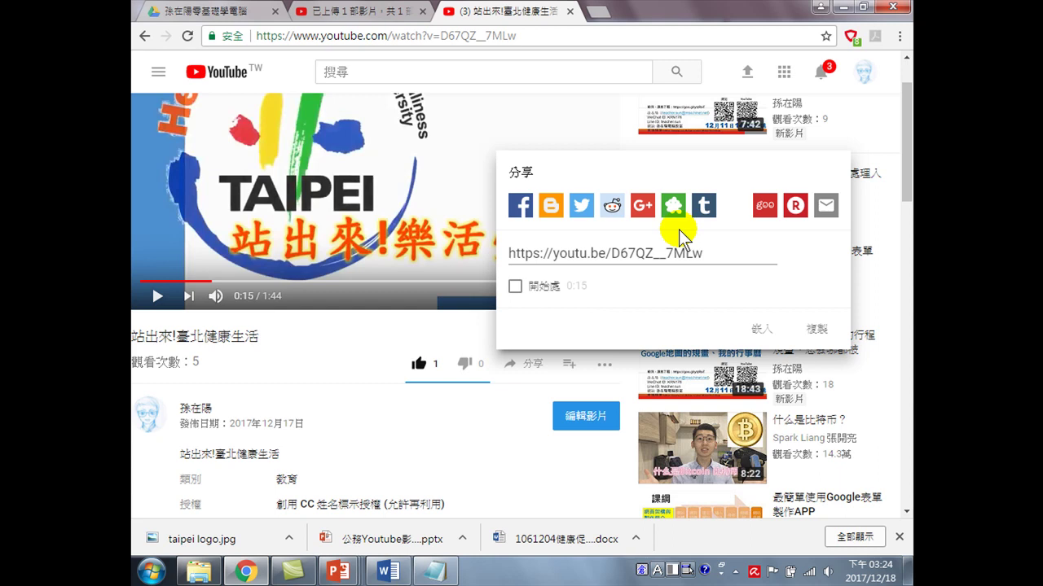
# Copy the youtu.be short link, check the project folder, and open a new blank tab.
pyautogui.click(713, 253)
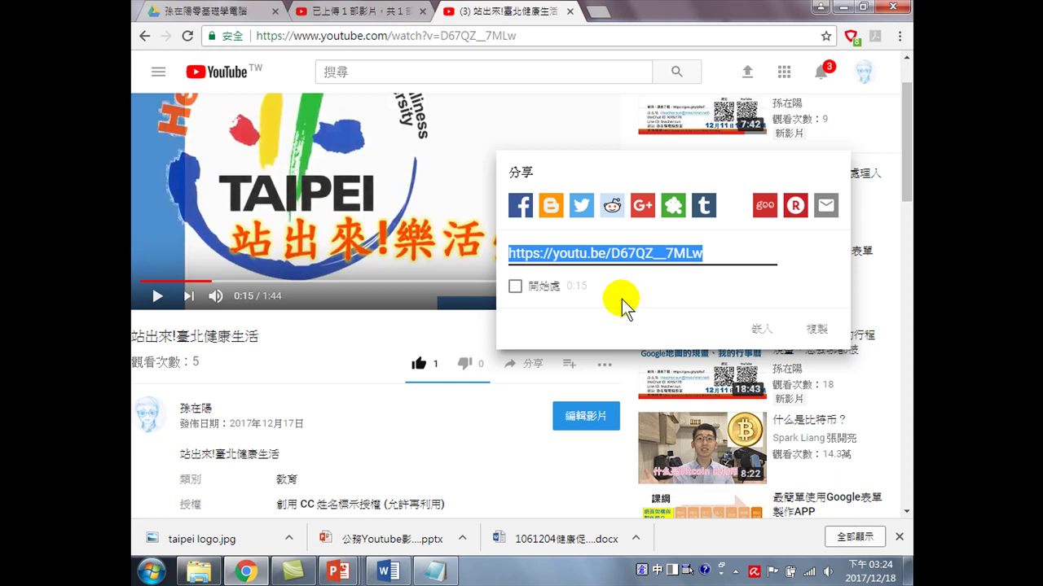
pyautogui.click(290, 568)
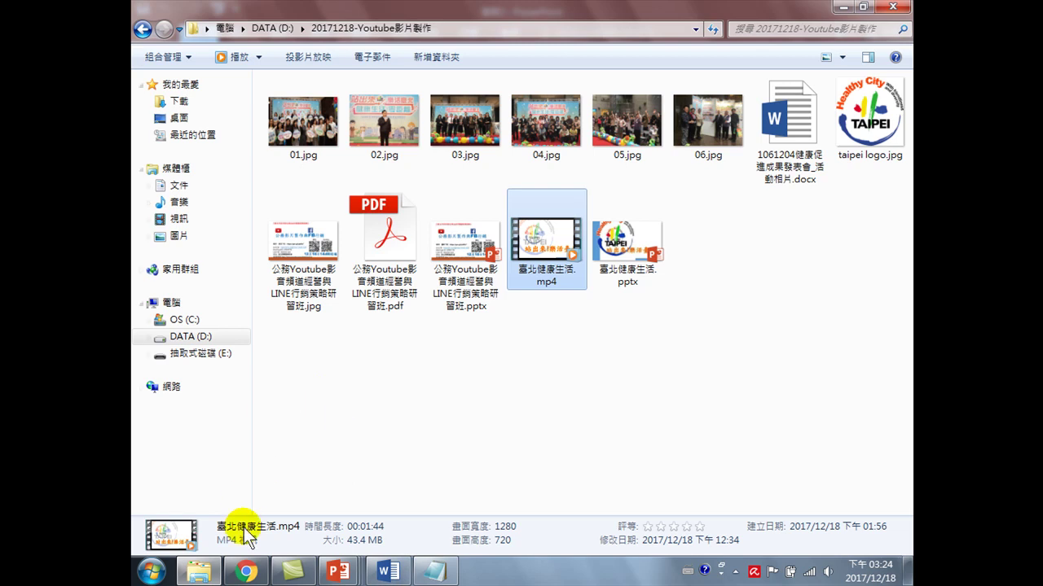
pyautogui.click(246, 570)
pyautogui.click(440, 37)
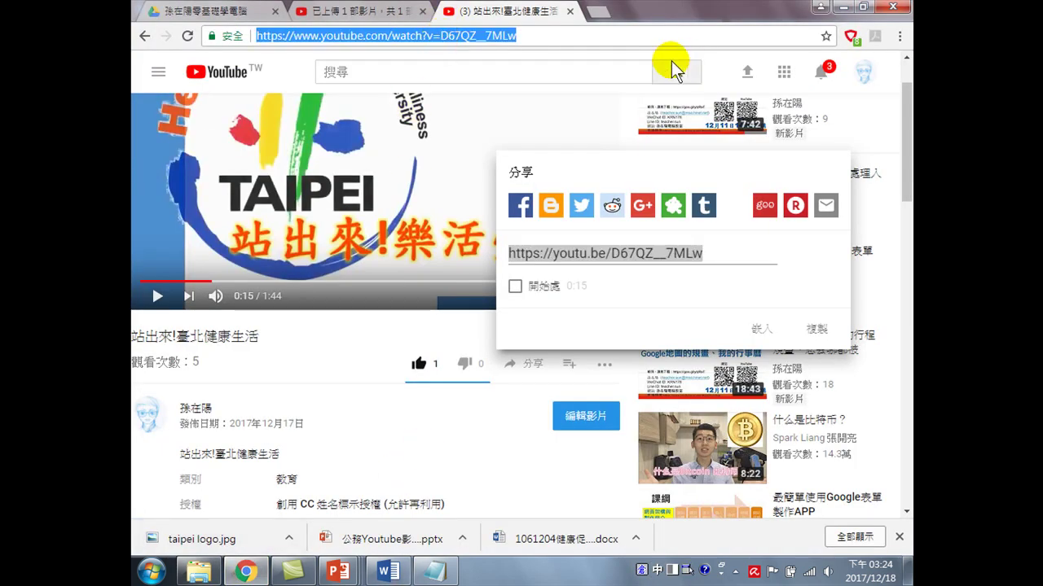
pyautogui.click(598, 11)
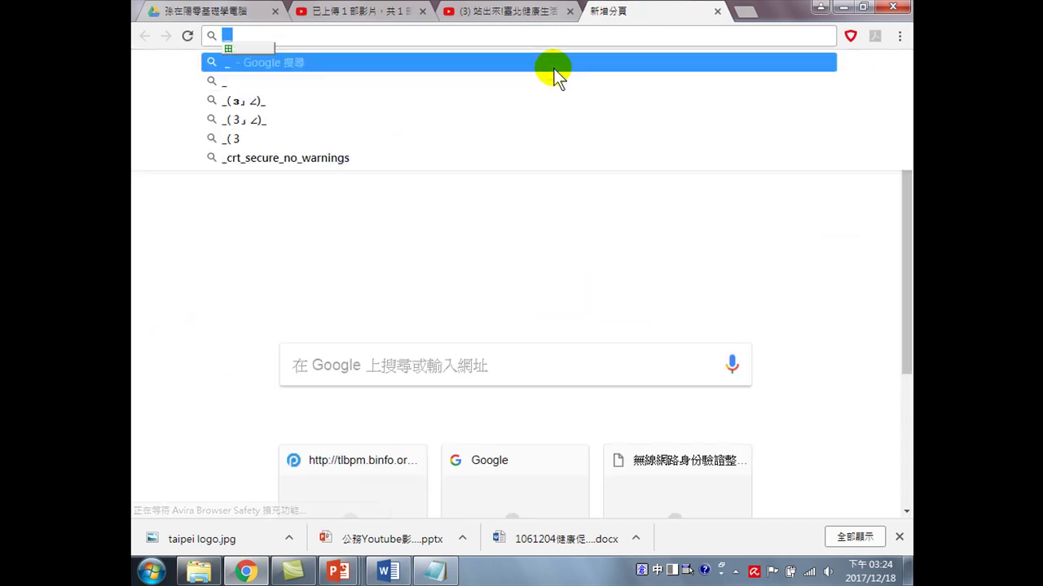
# Go to webmail.hinet.net and log in with the mail account and password.
pyautogui.write('webmail.hin')
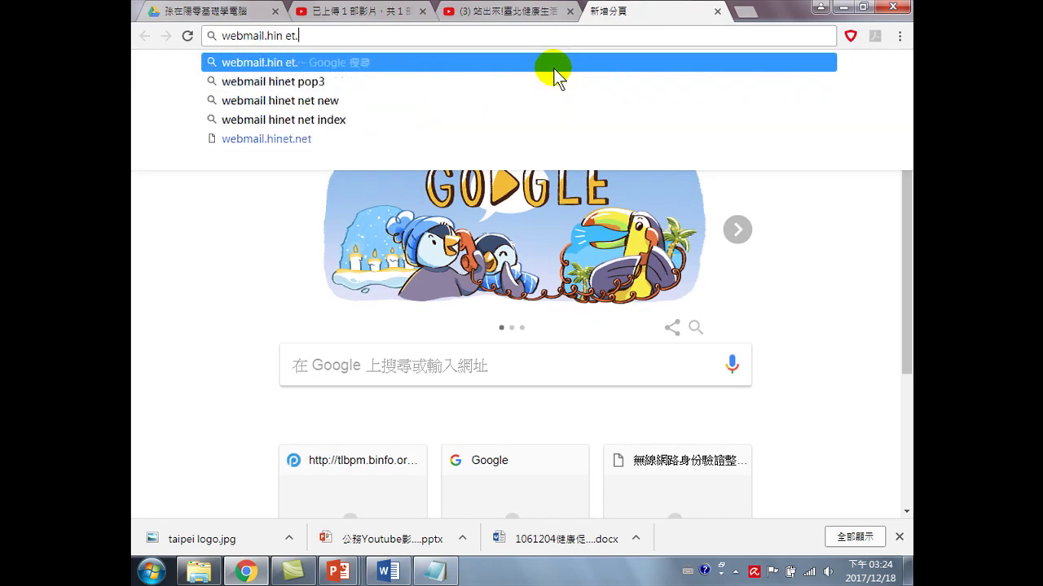
pyautogui.write('et.net')
pyautogui.press('Return')
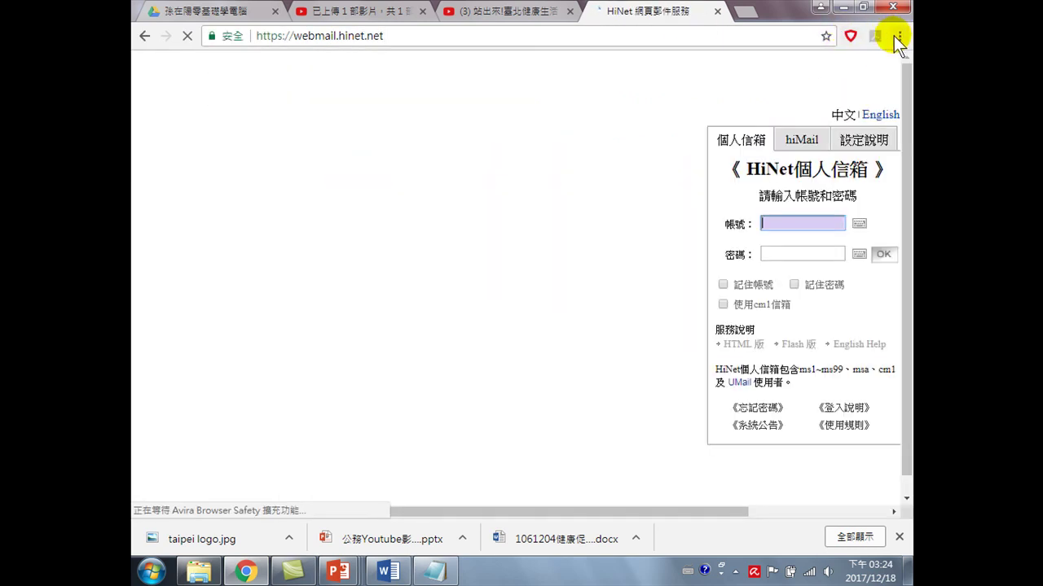
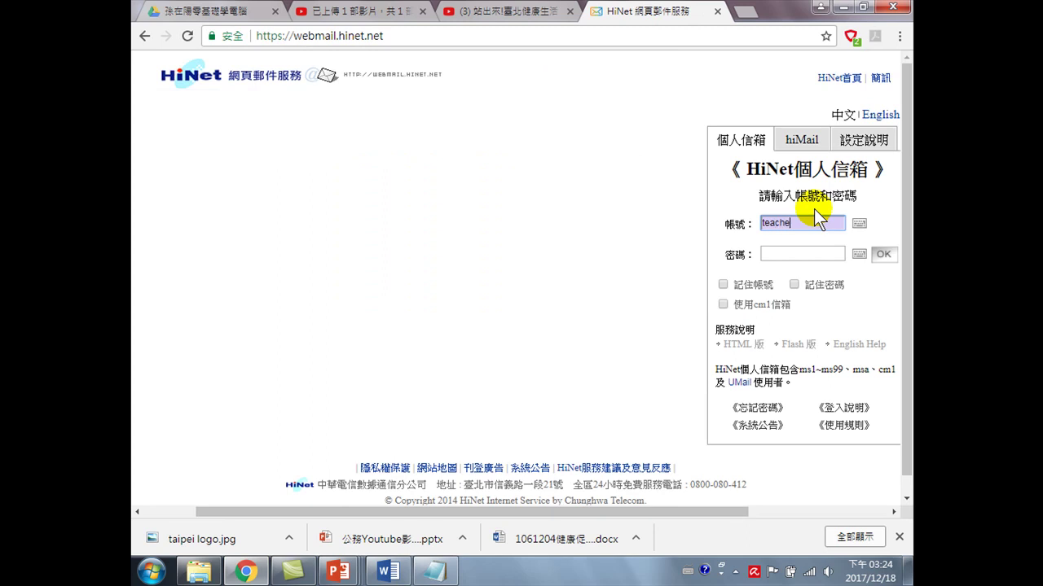
pyautogui.press('Tab')
pyautogui.write('********')
pyautogui.press('Return')
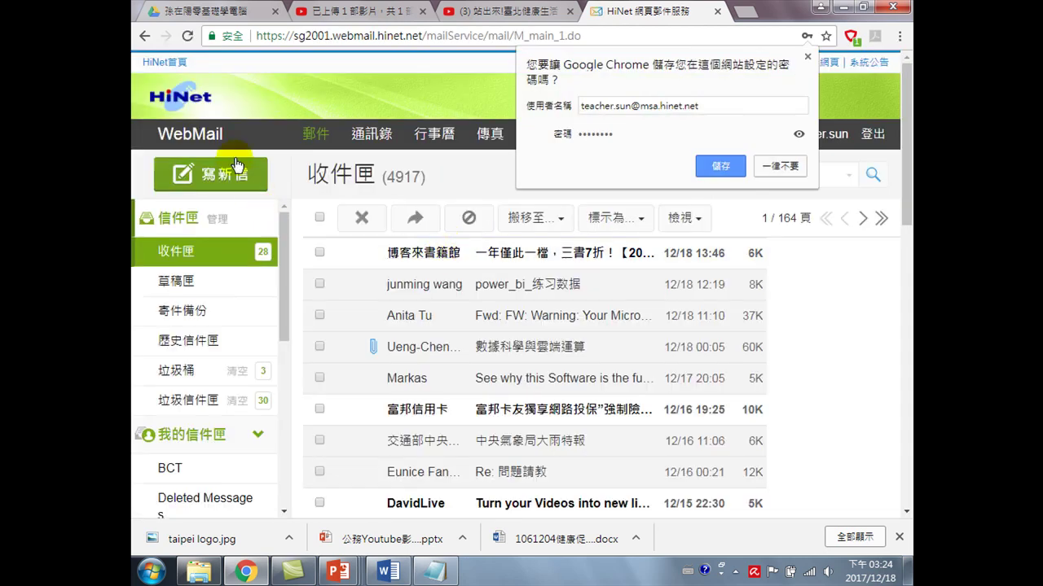
# Start a new mail with the subject 'youtube 影片製作'.
pyautogui.click(224, 177)
pyautogui.click(383, 255)
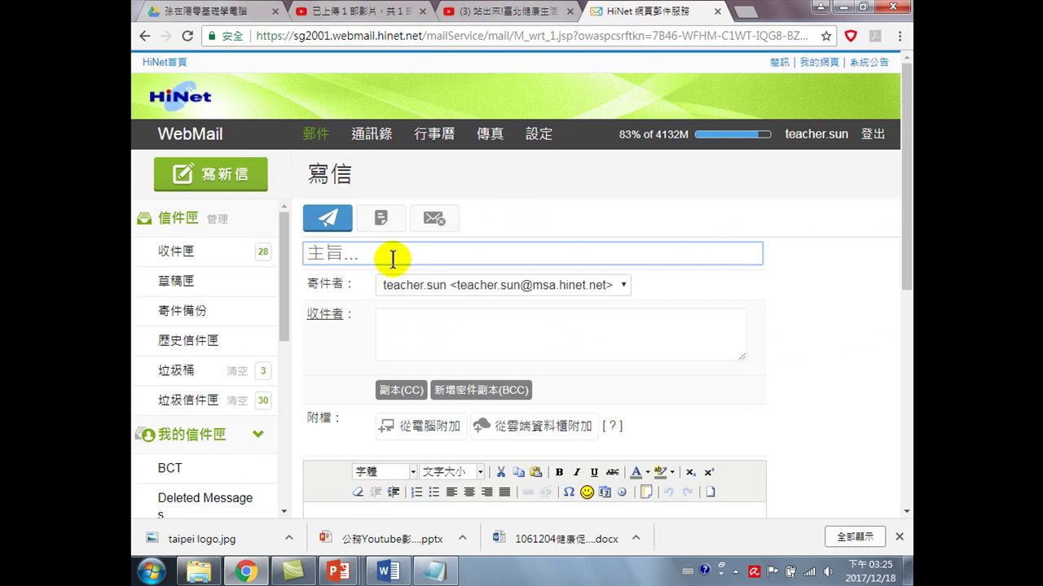
pyautogui.write('youtube')
pyautogui.hotkey('ctrl', 'space')
pyautogui.write('u/3')
pyautogui.press('Return')
pyautogui.write('qu0454yji4')
pyautogui.press('Return')
# Write 'Line 行銷' in the body and paste the video's short link below it.
pyautogui.click(400, 324)
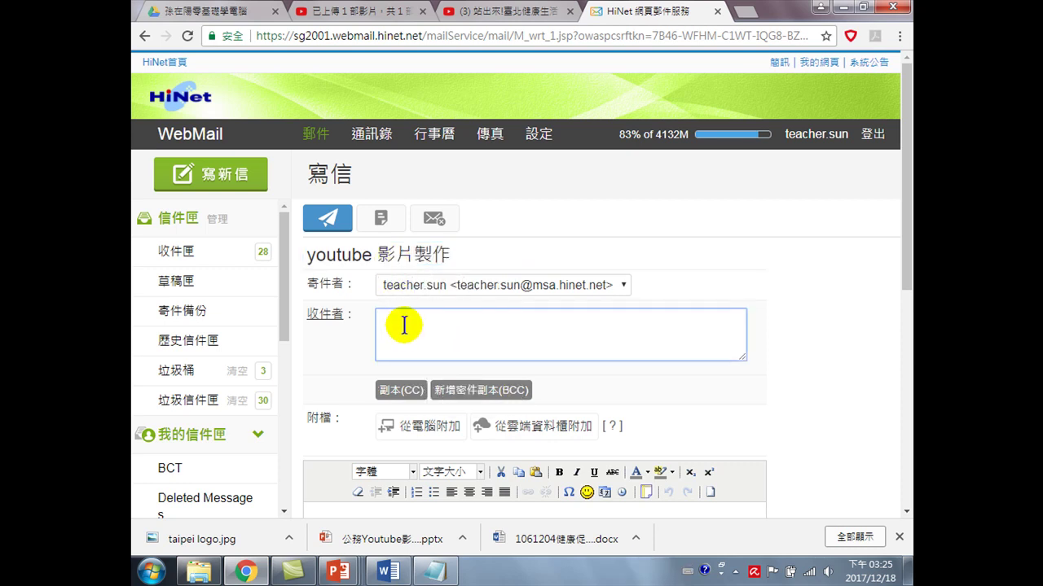
pyautogui.scroll(-2, 486, 352)
pyautogui.click(407, 377)
pyautogui.write('Line ')
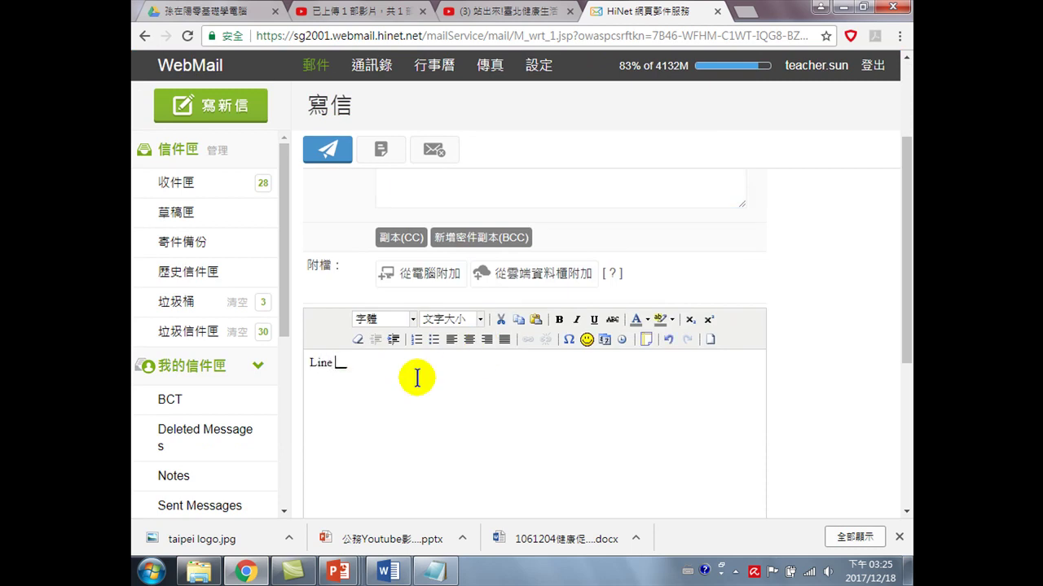
pyautogui.write('行銷')
pyautogui.press('Return')
pyautogui.write('https://youtu.be/D67QZ__7MLw')
# Address the mail to your own suggested address and send it.
pyautogui.click(422, 192)
pyautogui.write('tea')
pyautogui.press('Escape')
pyautogui.hotkey('ctrl', 'space')
pyautogui.write('teacher.')
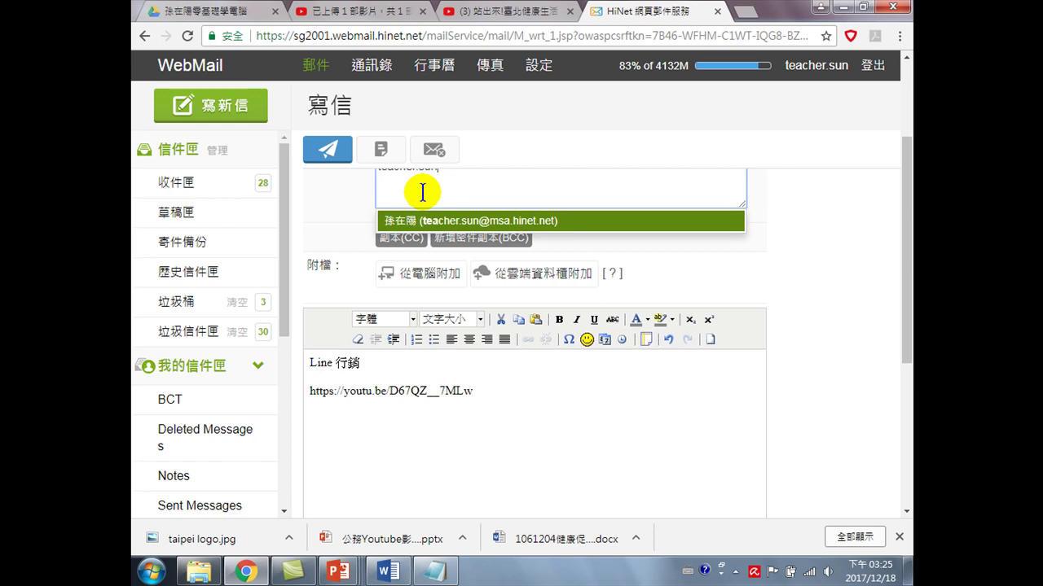
pyautogui.click(447, 219)
pyautogui.scroll(2, 407, 212)
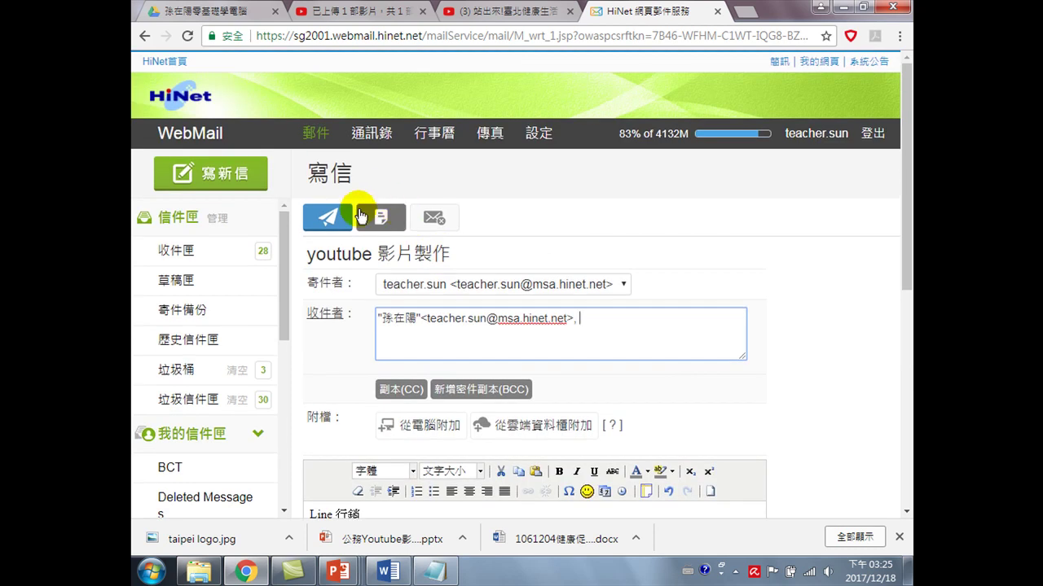
pyautogui.click(327, 217)
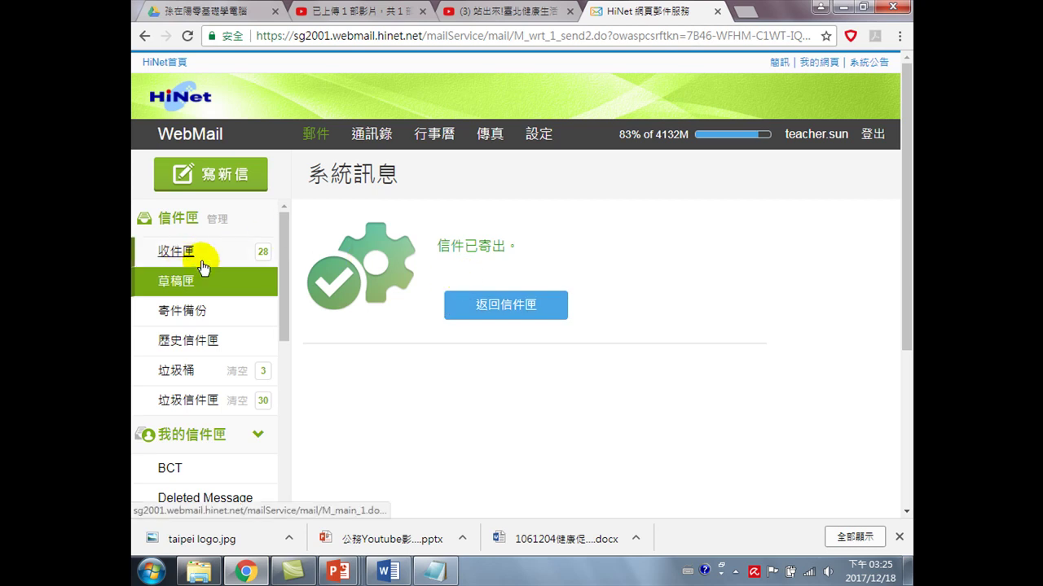
pyautogui.moveTo(337, 571)
pyautogui.click(558, 507)
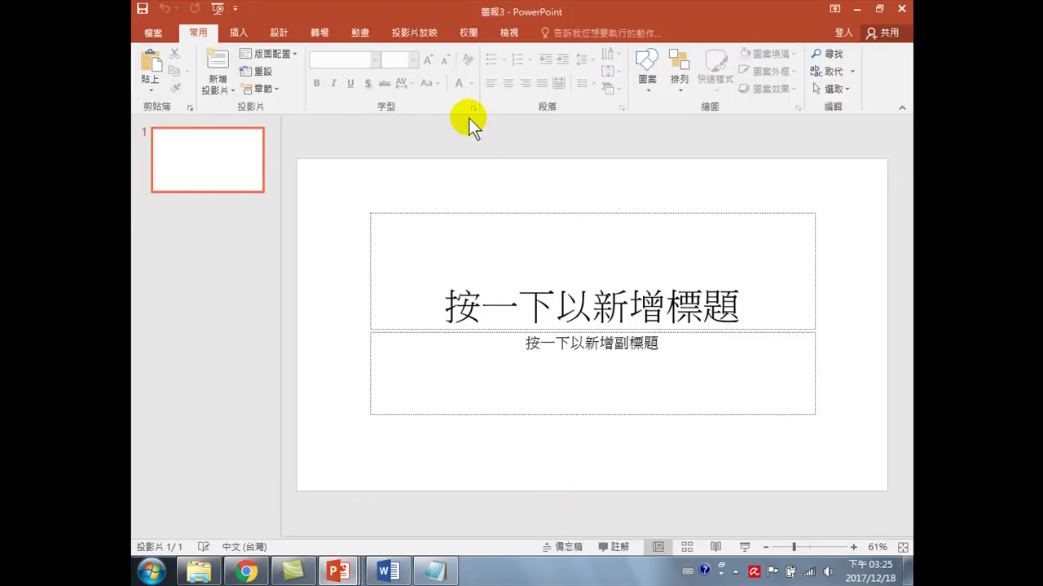
pyautogui.click(247, 572)
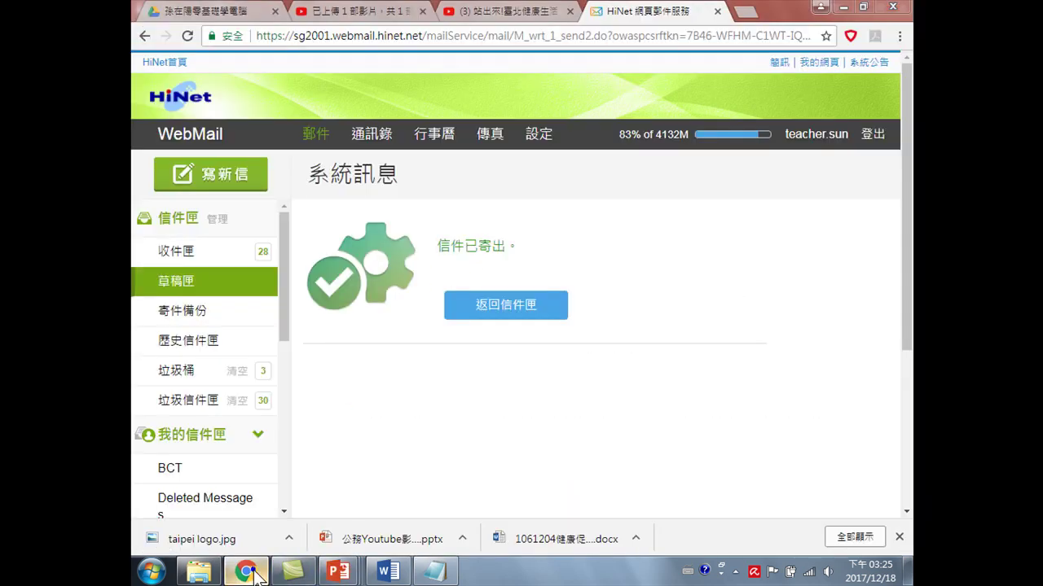
pyautogui.rightClick(255, 577)
pyautogui.click(745, 12)
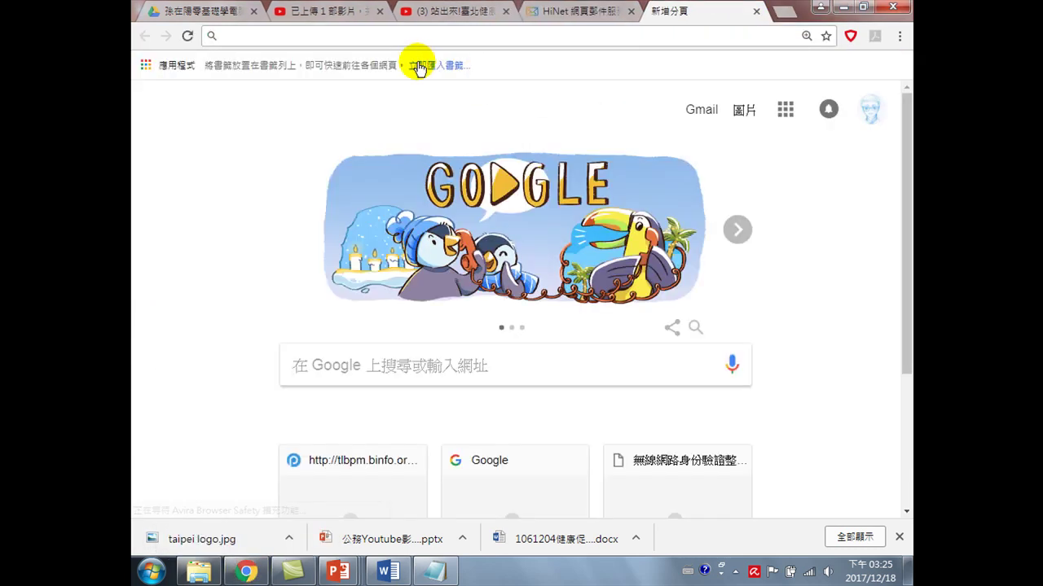
pyautogui.click(386, 32)
pyautogui.write('www')
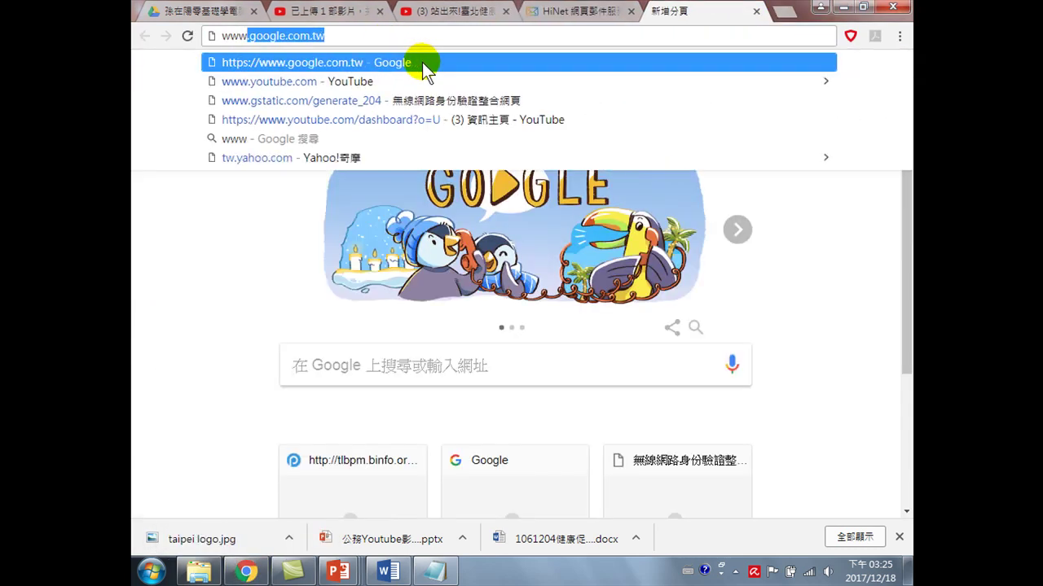
pyautogui.write('.youtu')
pyautogui.press('Return')
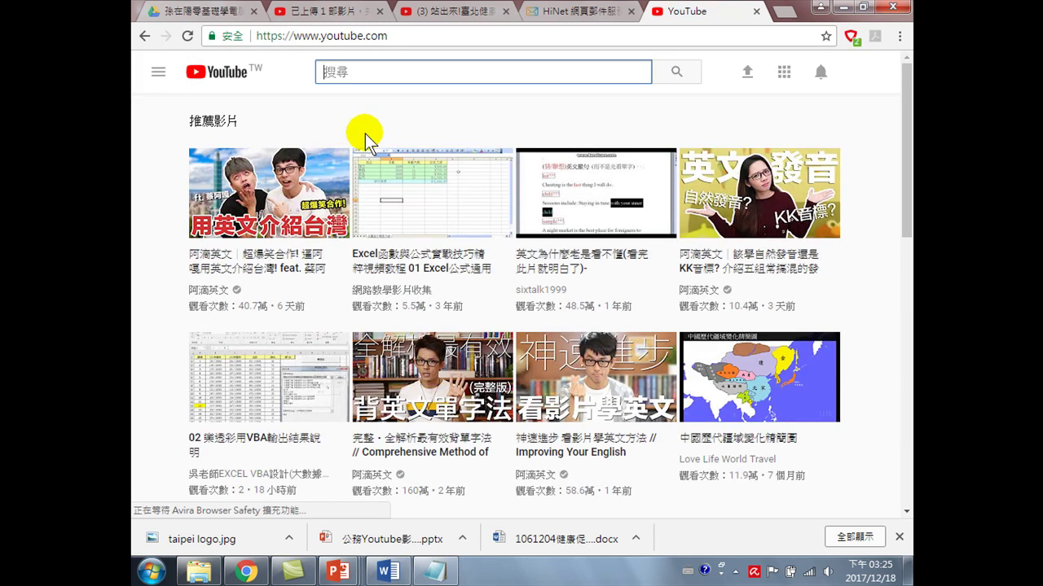
# Search YouTube for the uploader's name followed by 站出來, fixing mistyped characters.
pyautogui.write('ndh')
pyautogui.press('BackSpace')
pyautogui.press('BackSpace')
pyautogui.press('BackSpace')
pyautogui.write('孫在')
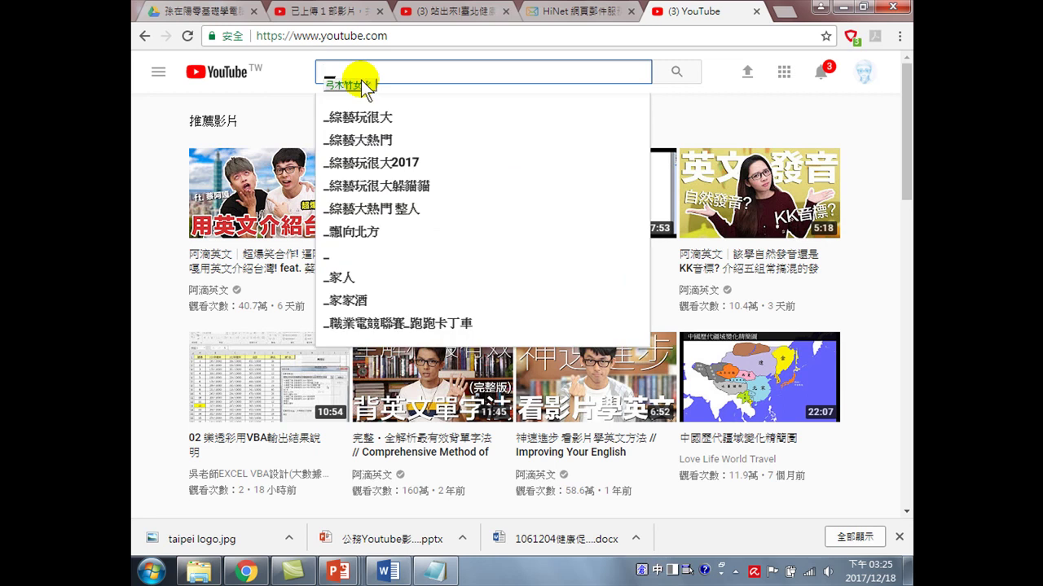
pyautogui.write('陽')
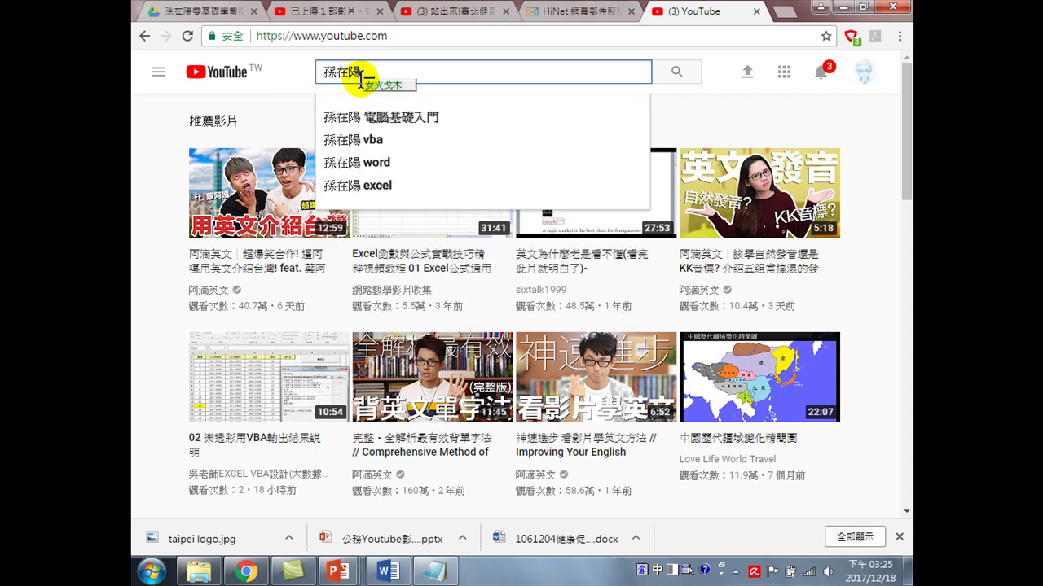
pyautogui.write(' 餘2')
pyautogui.press('BackSpace')
pyautogui.write('鹽')
pyautogui.press('BackSpace')
pyautogui.write('站出來')
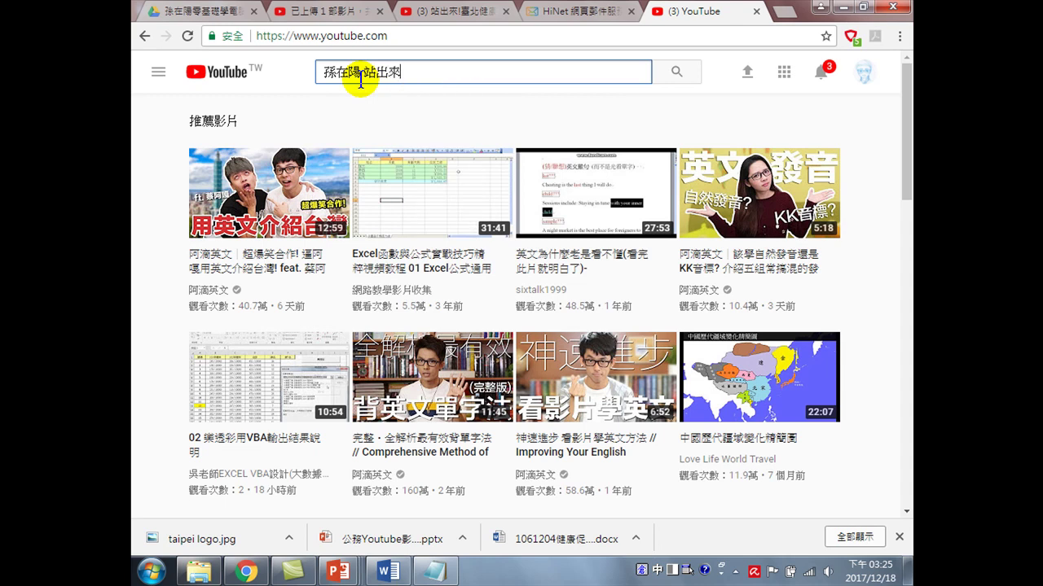
pyautogui.press('Return')
pyautogui.press('Return')
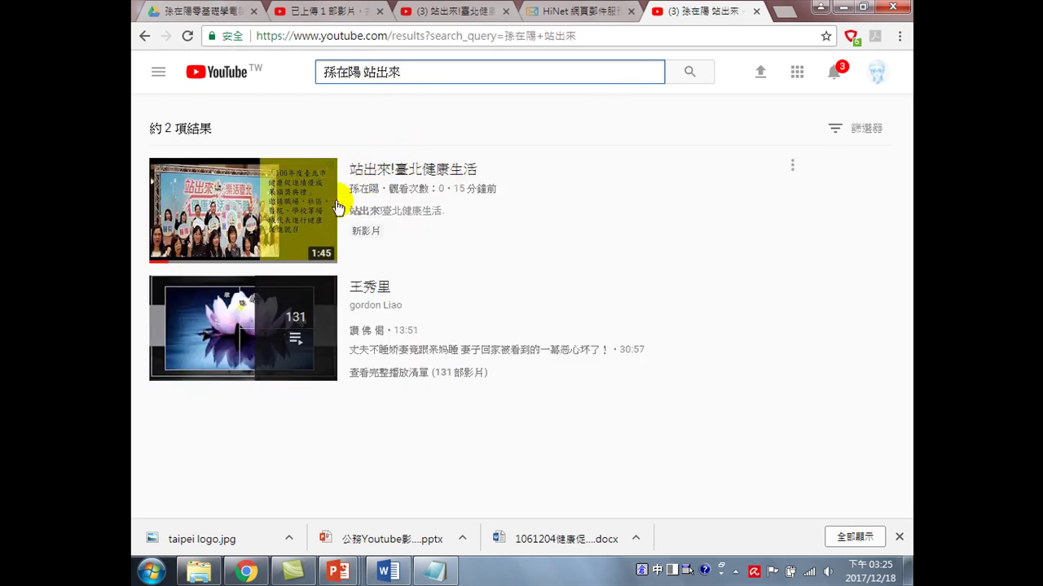
pyautogui.moveTo(242, 210)
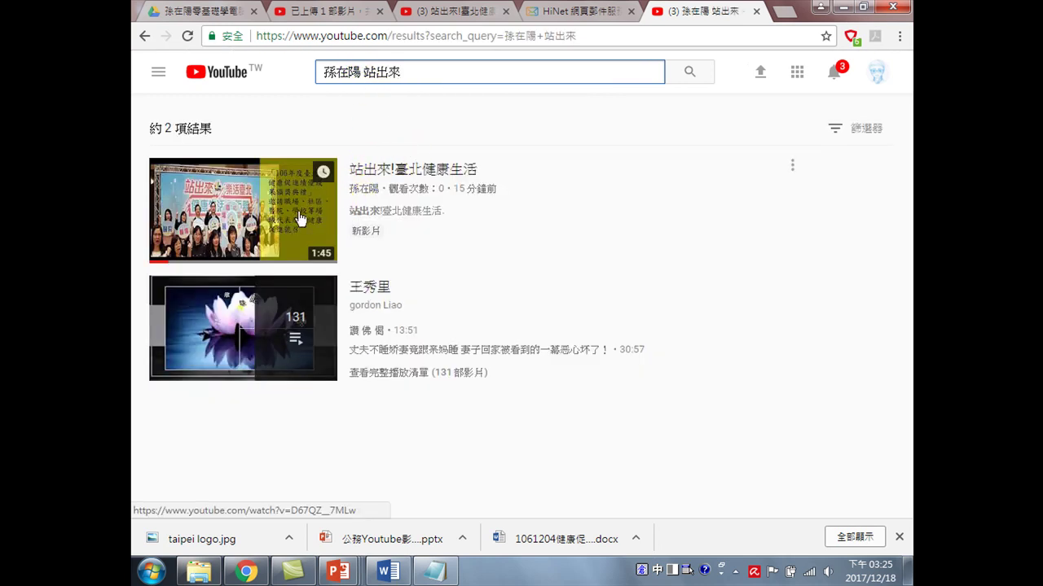
# Pick the 站出來!臺北健康生活 result, then trim the search query to its first character.
pyautogui.click(301, 216)
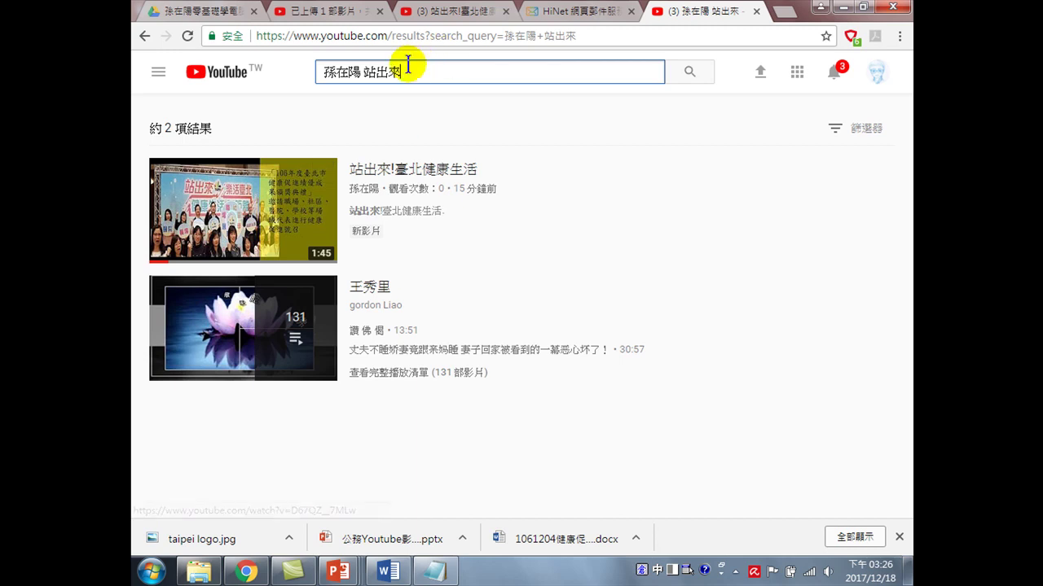
pyautogui.moveTo(337, 72); pyautogui.dragTo(400, 73)
pyautogui.press('BackSpace')
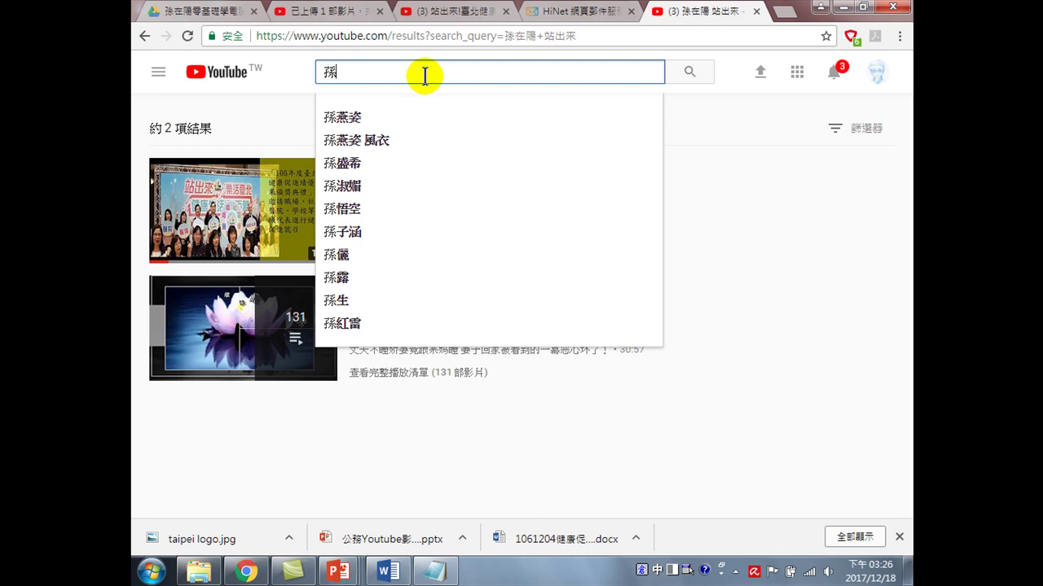
# Add the next character of the uploader's name to the query, then select the page address.
pyautogui.write('在')
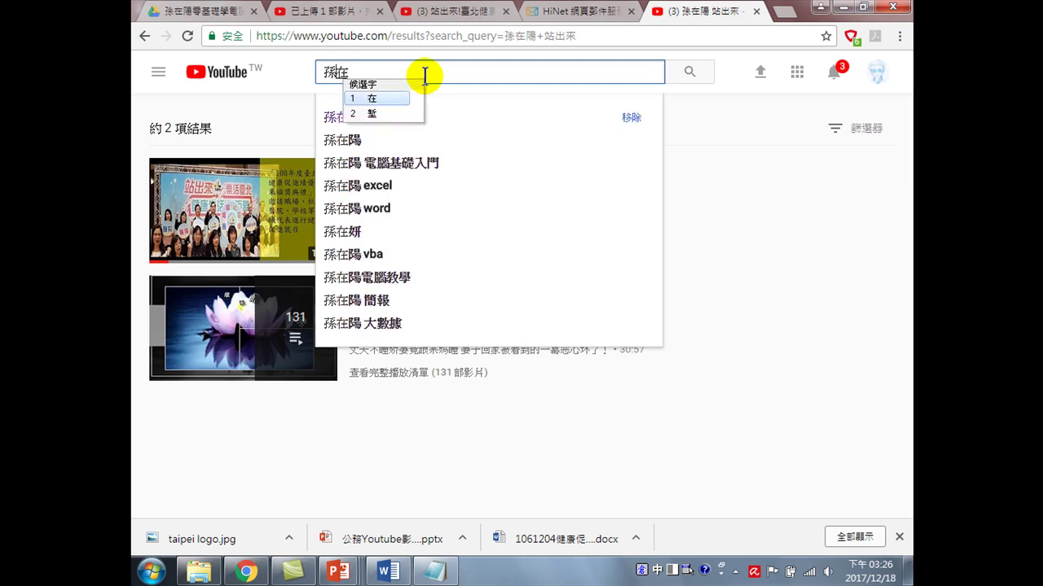
pyautogui.press('Return')
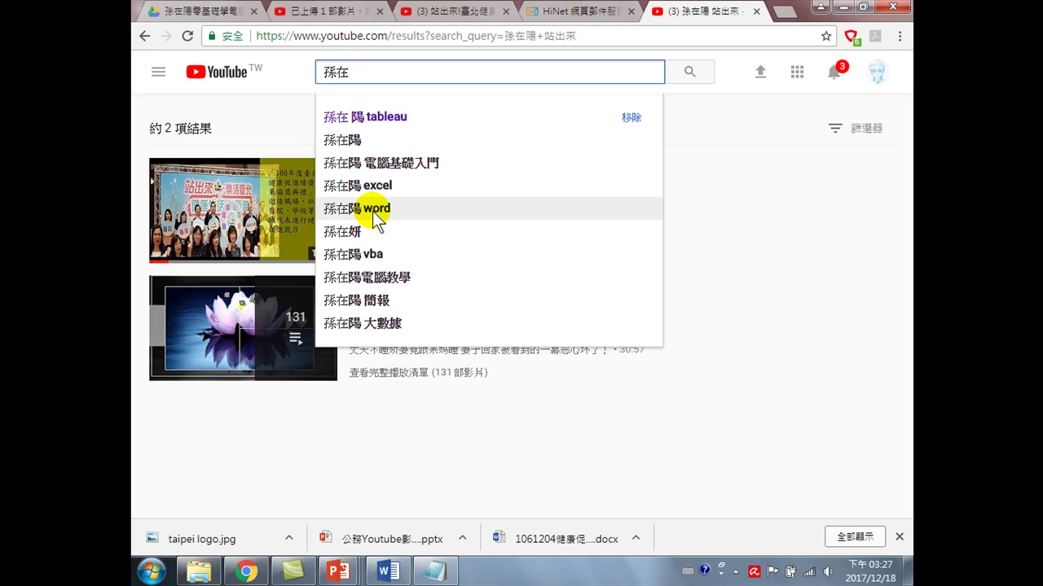
pyautogui.moveTo(365, 72); pyautogui.dragTo(315, 75)
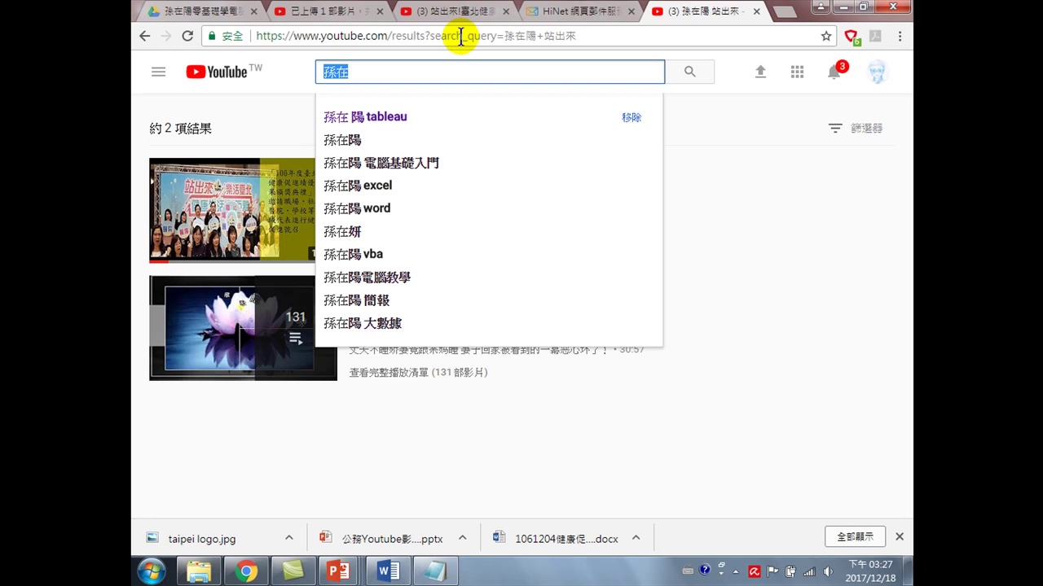
pyautogui.click(460, 36)
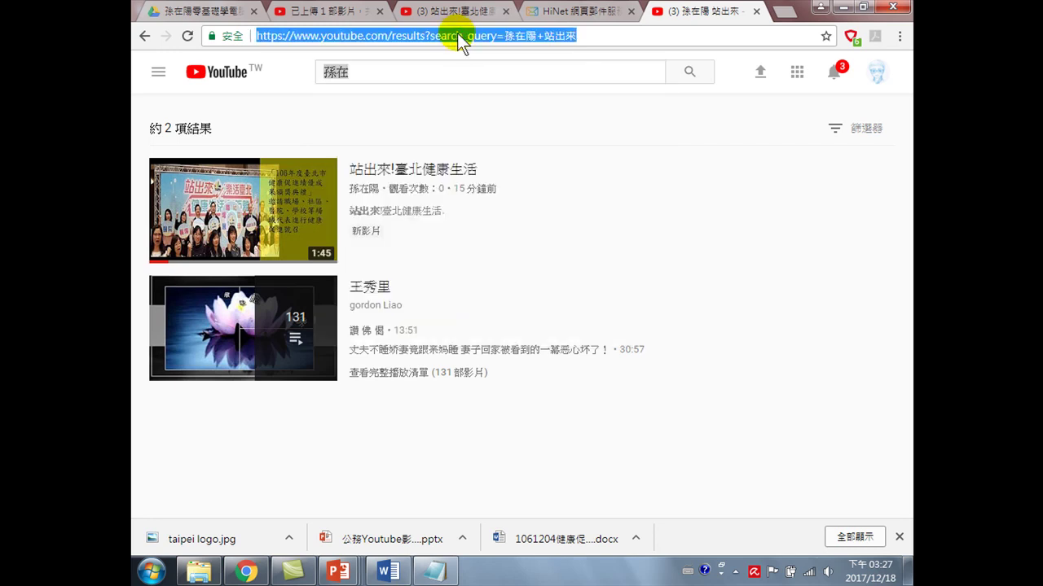
pyautogui.write('www.you')
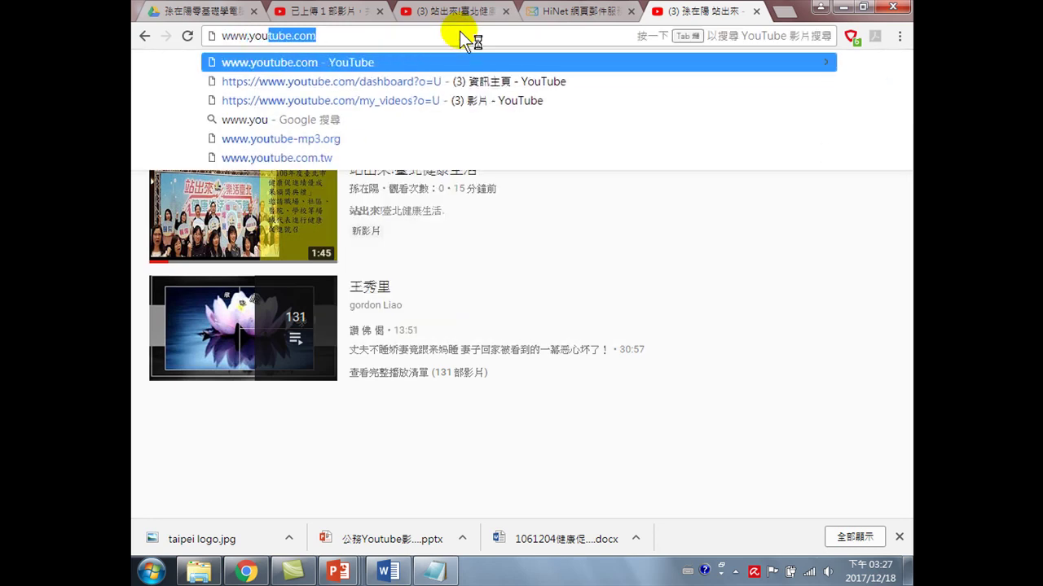
pyautogui.press('Return')
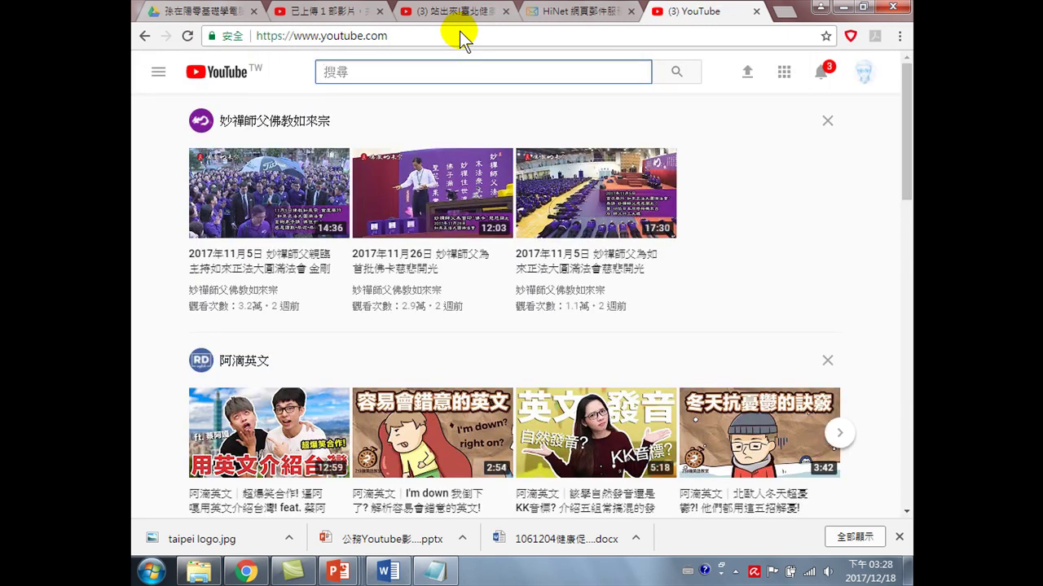
pyautogui.scroll(-2, 468, 195)
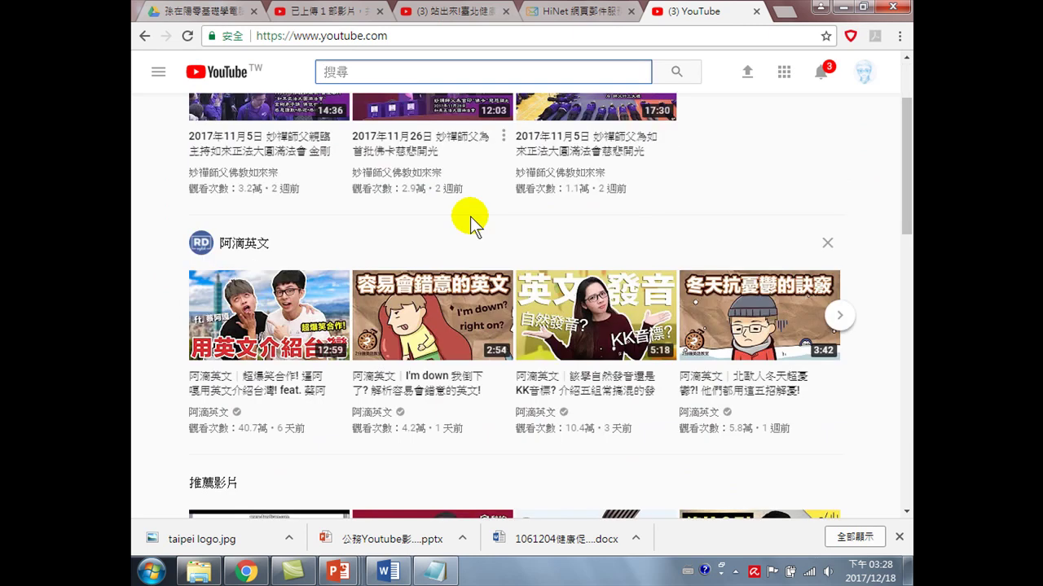
pyautogui.scroll(-5, 469, 224)
pyautogui.scroll(7, 326, 236)
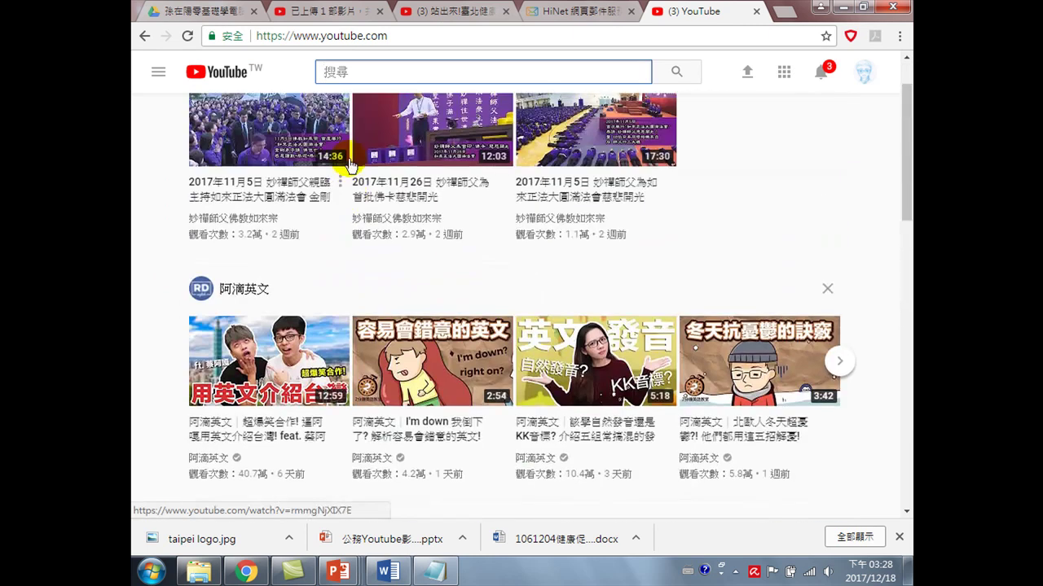
# Search for the uploader's name in Chinese input and open 站出來!臺北健康生活.
pyautogui.write('ndhu')
pyautogui.press('BackSpace')
pyautogui.press('BackSpace')
pyautogui.press('BackSpace')
pyautogui.press('BackSpace')
pyautogui.hotkey('ctrl', 'space')
pyautogui.write('孫在陽')
pyautogui.press('Return')
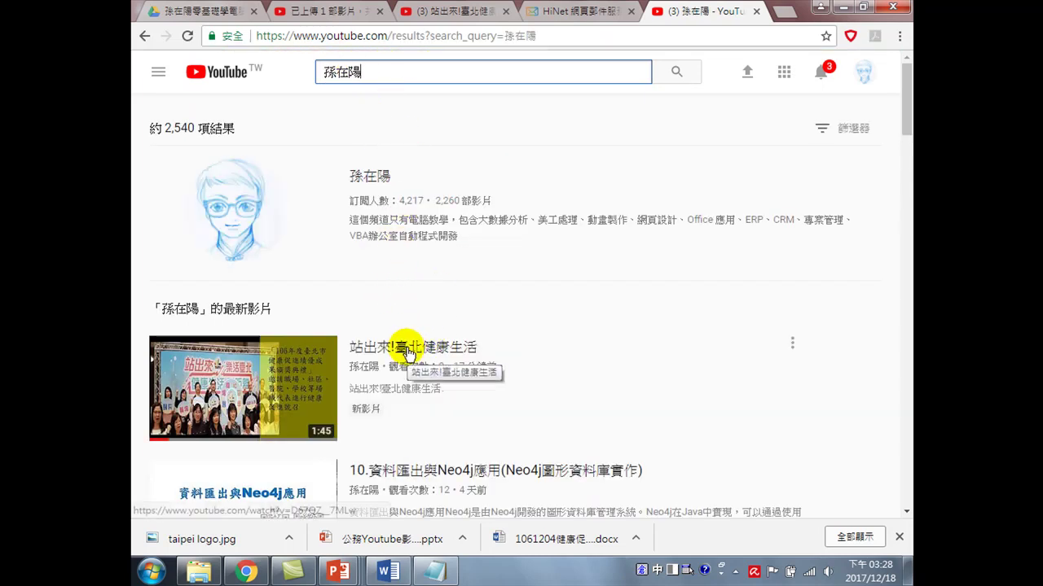
pyautogui.scroll(-1, 410, 352)
pyautogui.scroll(-1, 410, 352)
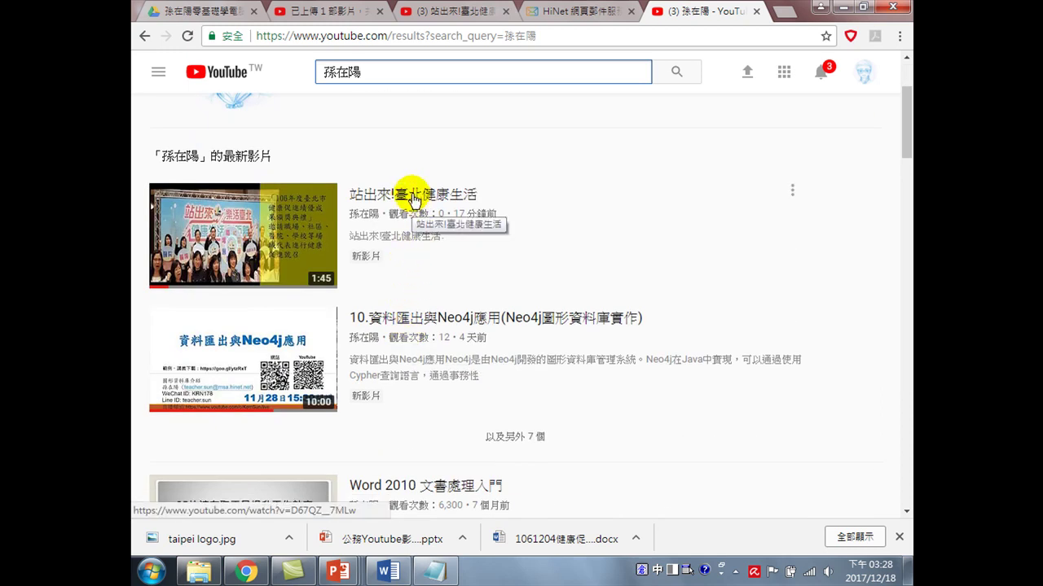
pyautogui.click(414, 197)
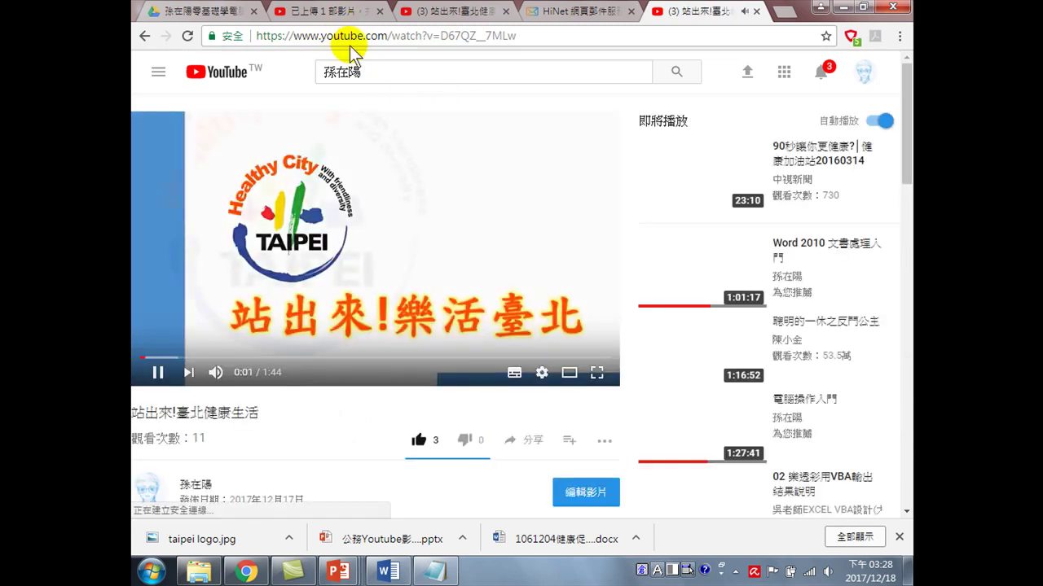
# Pause the video and change its URL to ssyoutube.com to load the download page.
pyautogui.click(157, 372)
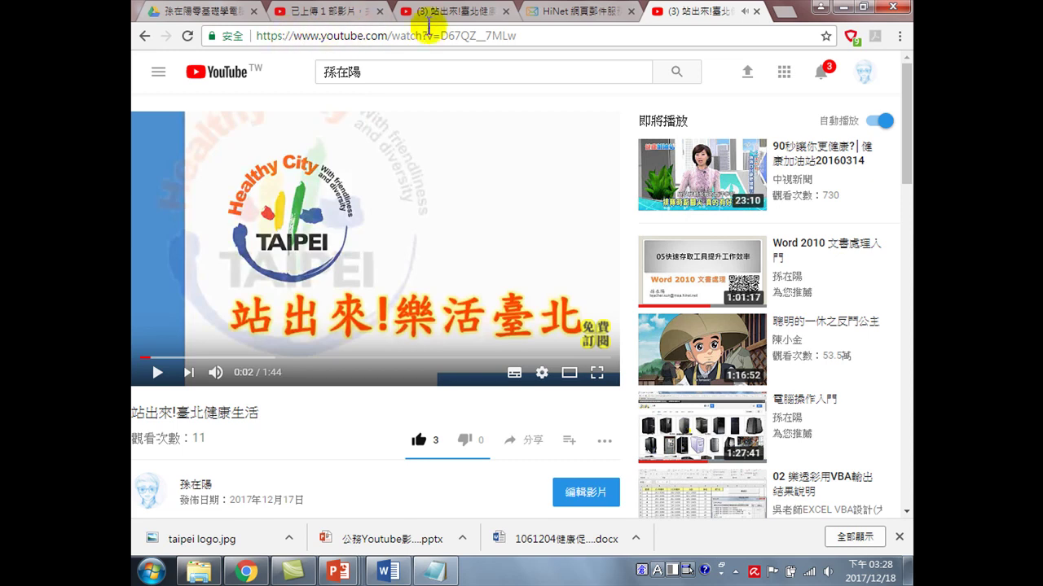
pyautogui.click(322, 38)
pyautogui.click(325, 38)
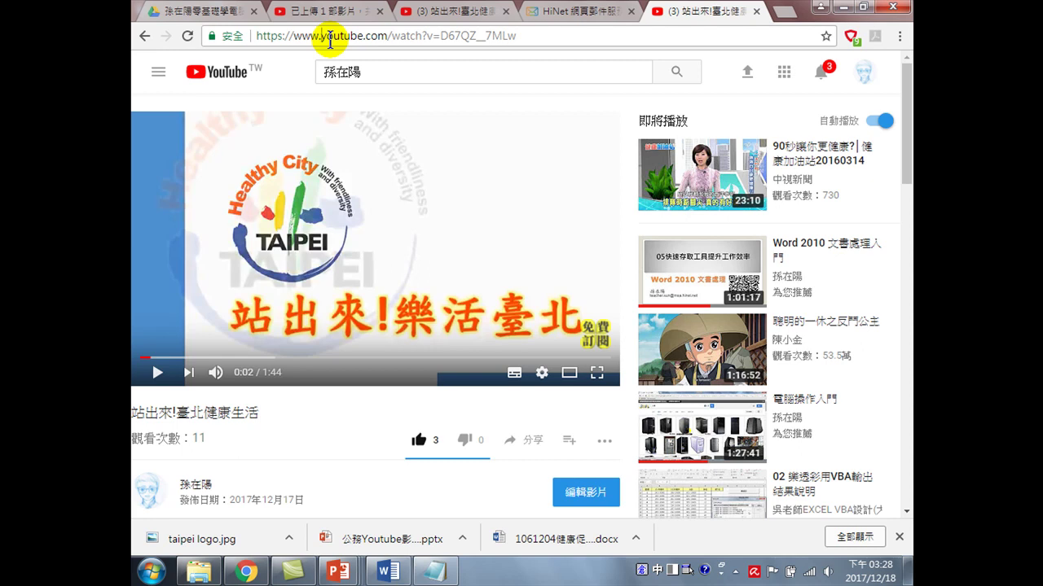
pyautogui.write('_')
pyautogui.press('BackSpace')
pyautogui.hotkey('ctrl', 'space')
pyautogui.write('ss')
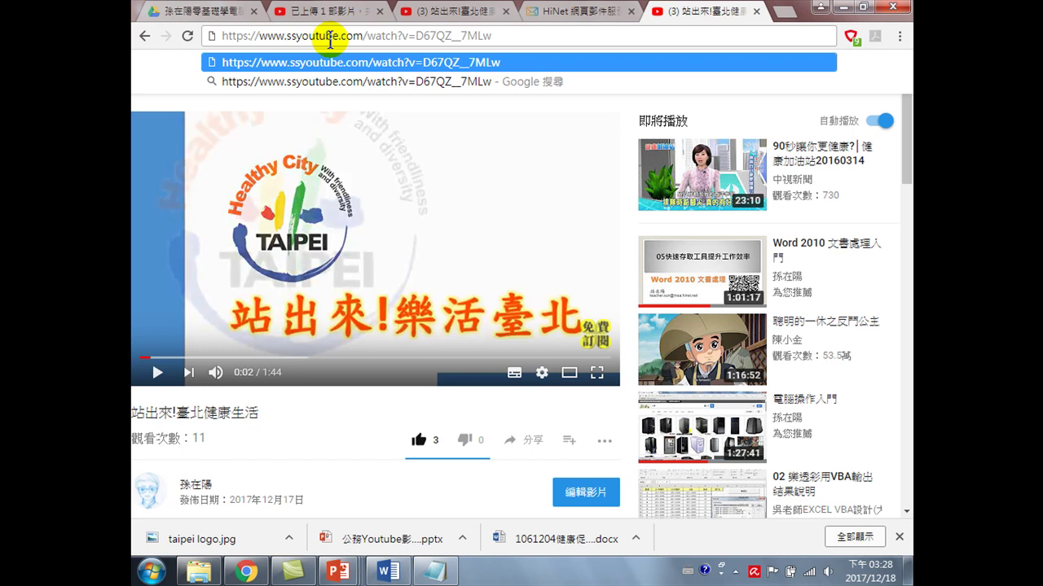
pyautogui.press('Return')
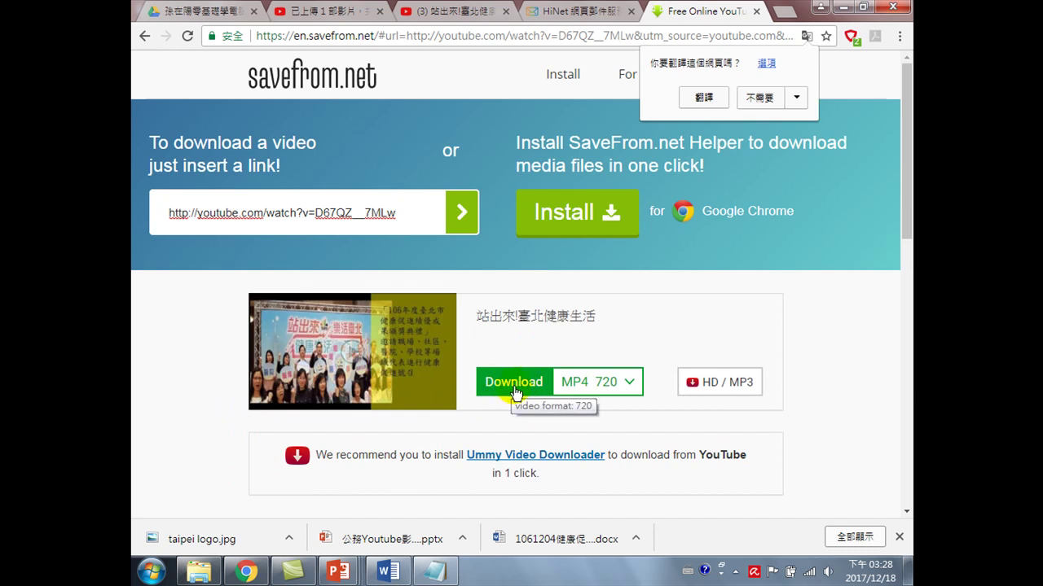
# Keep the MP4 720 format, download the video, and dismiss the promotional popup.
pyautogui.click(628, 382)
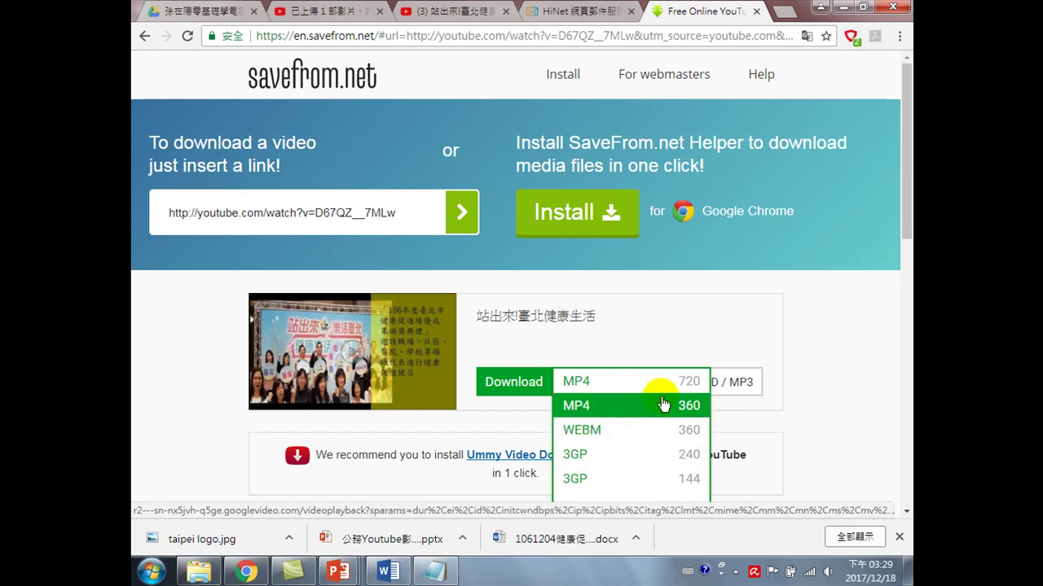
pyautogui.click(842, 370)
pyautogui.click(510, 384)
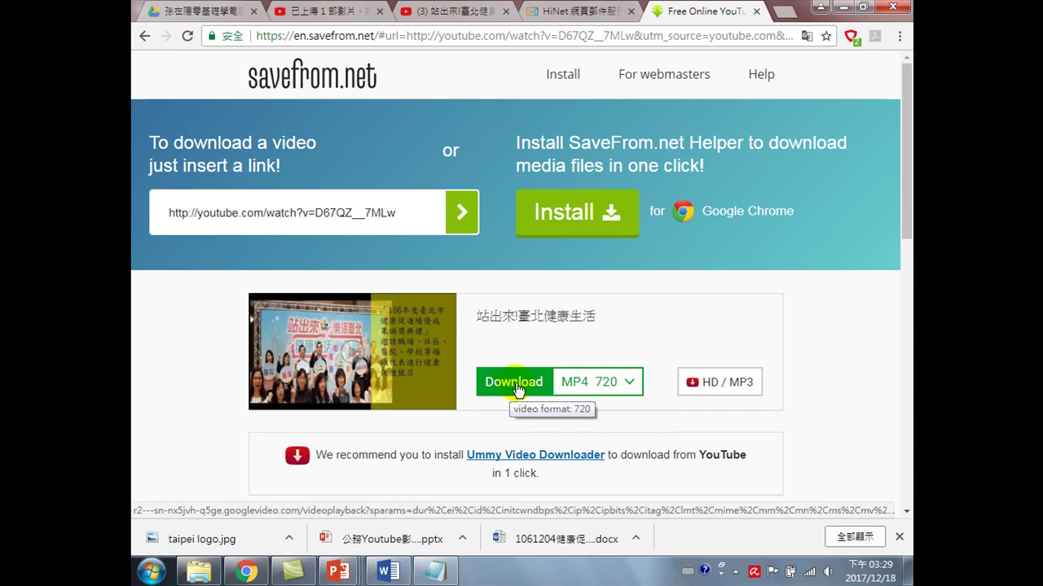
pyautogui.click(628, 382)
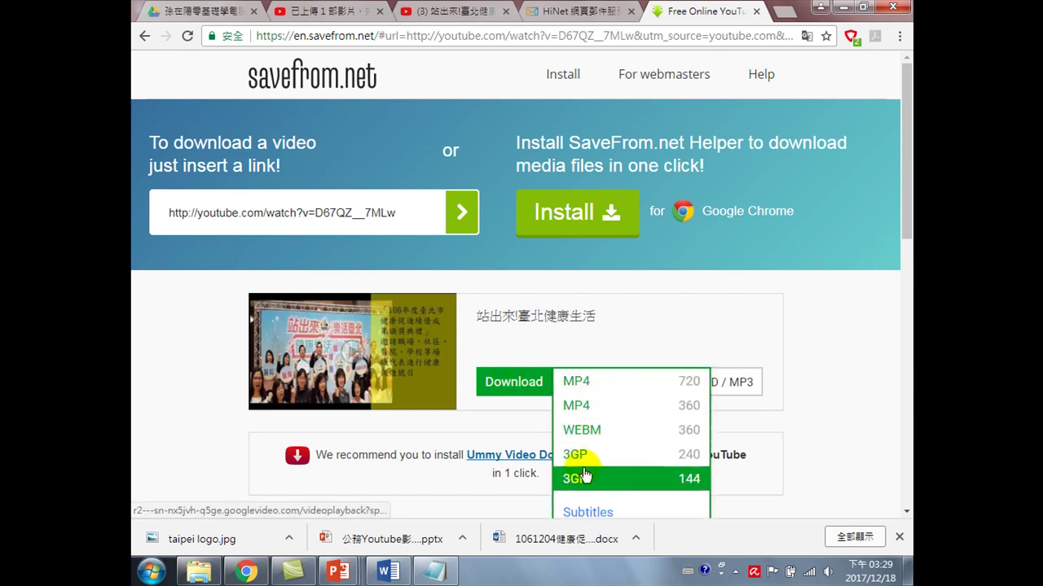
pyautogui.scroll(-2, 587, 454)
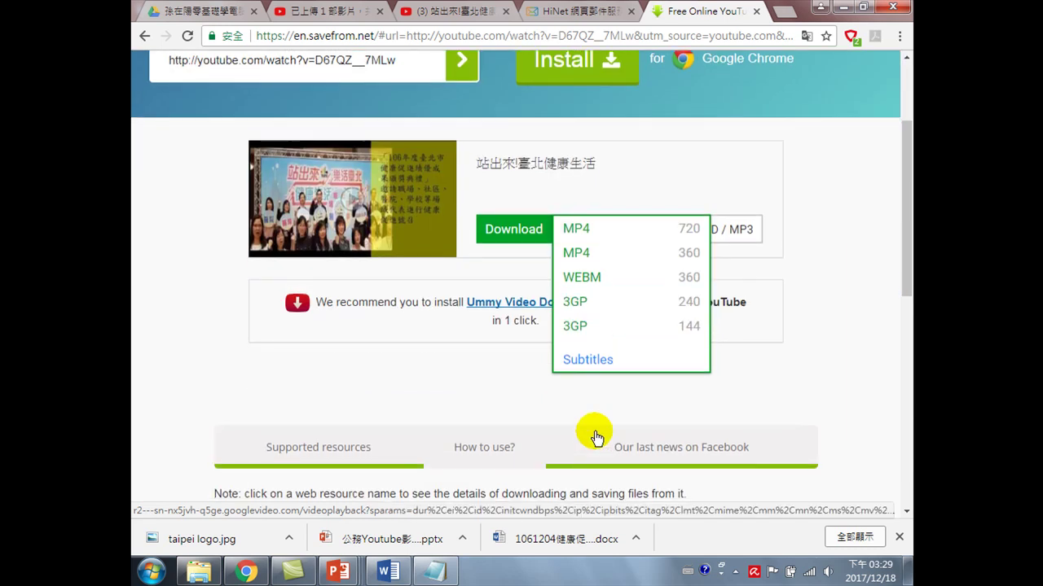
pyautogui.click(818, 238)
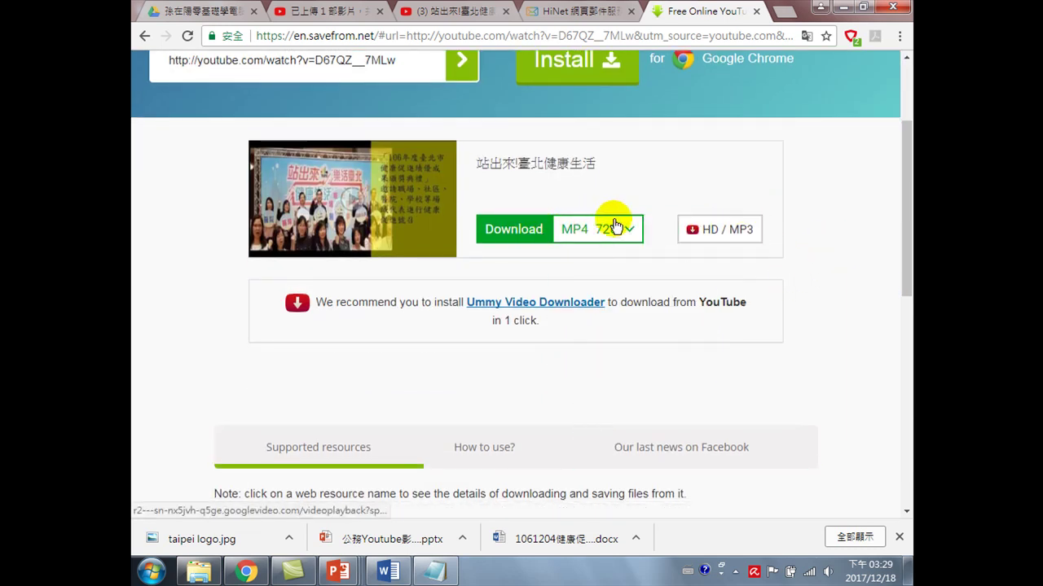
pyautogui.click(508, 231)
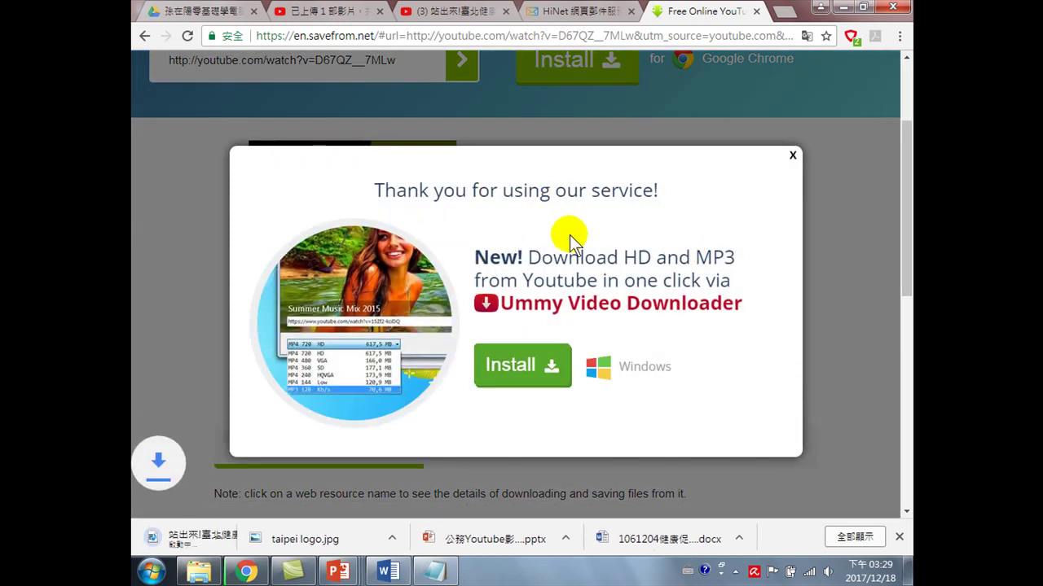
pyautogui.click(794, 158)
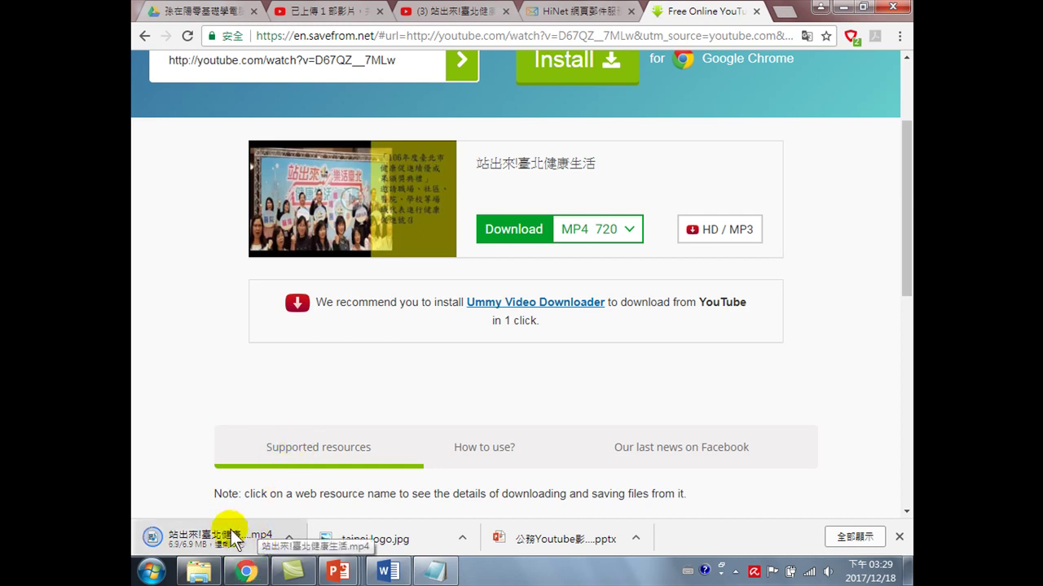
# Play 站出來!臺北健康生活.mp4 from the 下載 folder in Media Player, then pause it.
pyautogui.click(199, 572)
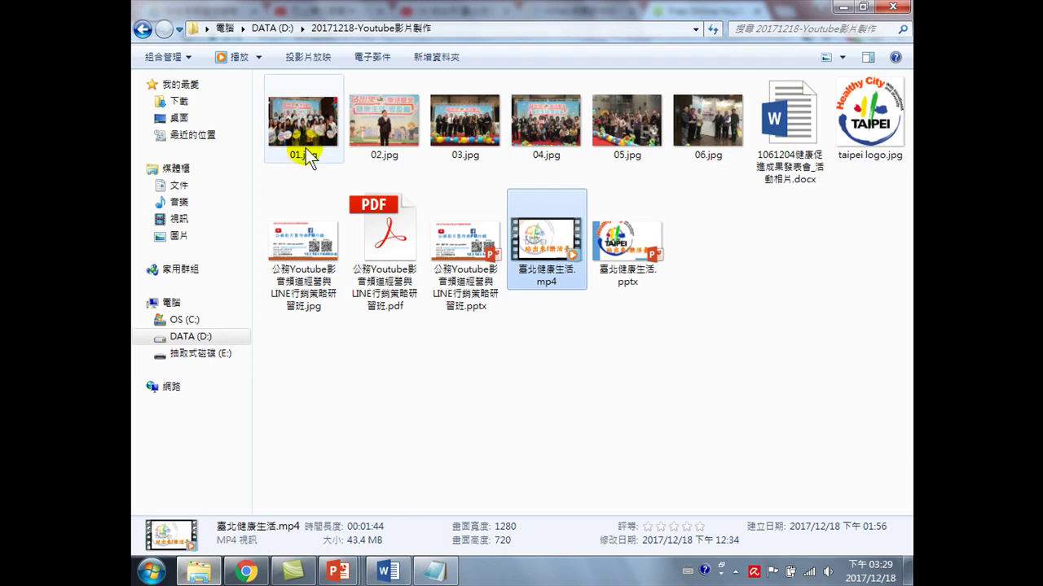
pyautogui.click(185, 101)
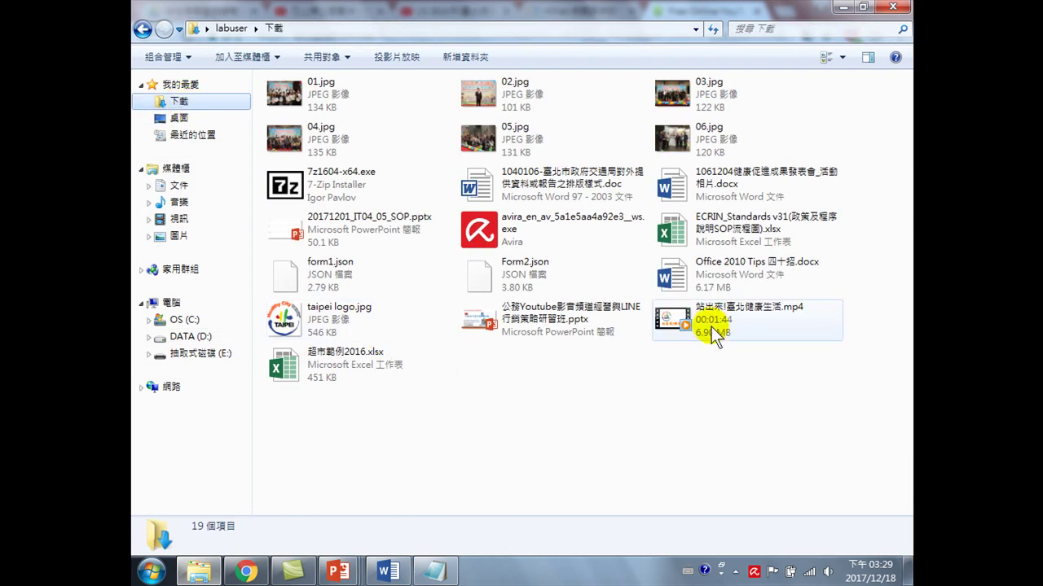
pyautogui.moveTo(748, 322)
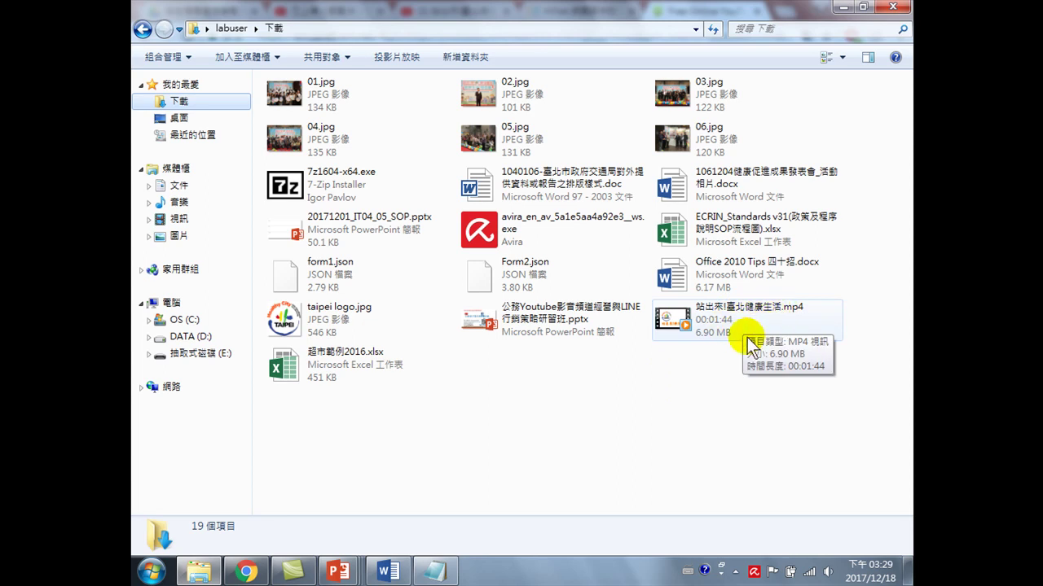
pyautogui.doubleClick(733, 318)
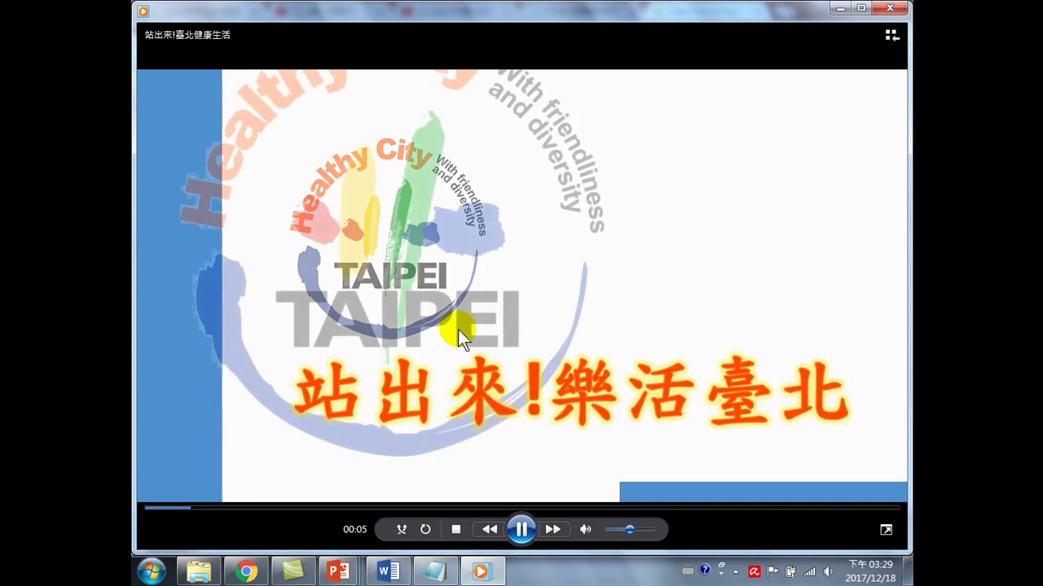
pyautogui.click(521, 529)
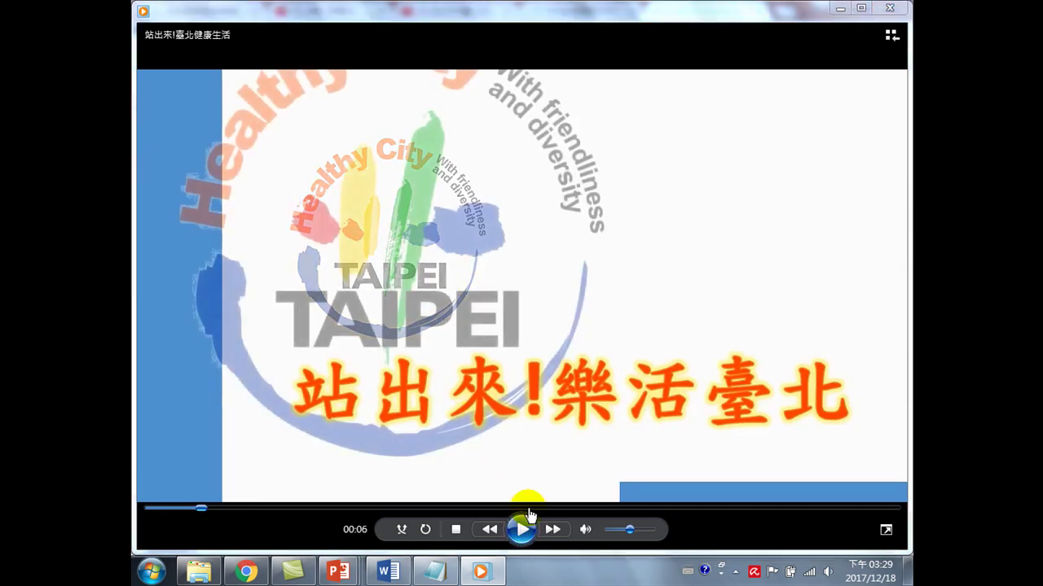